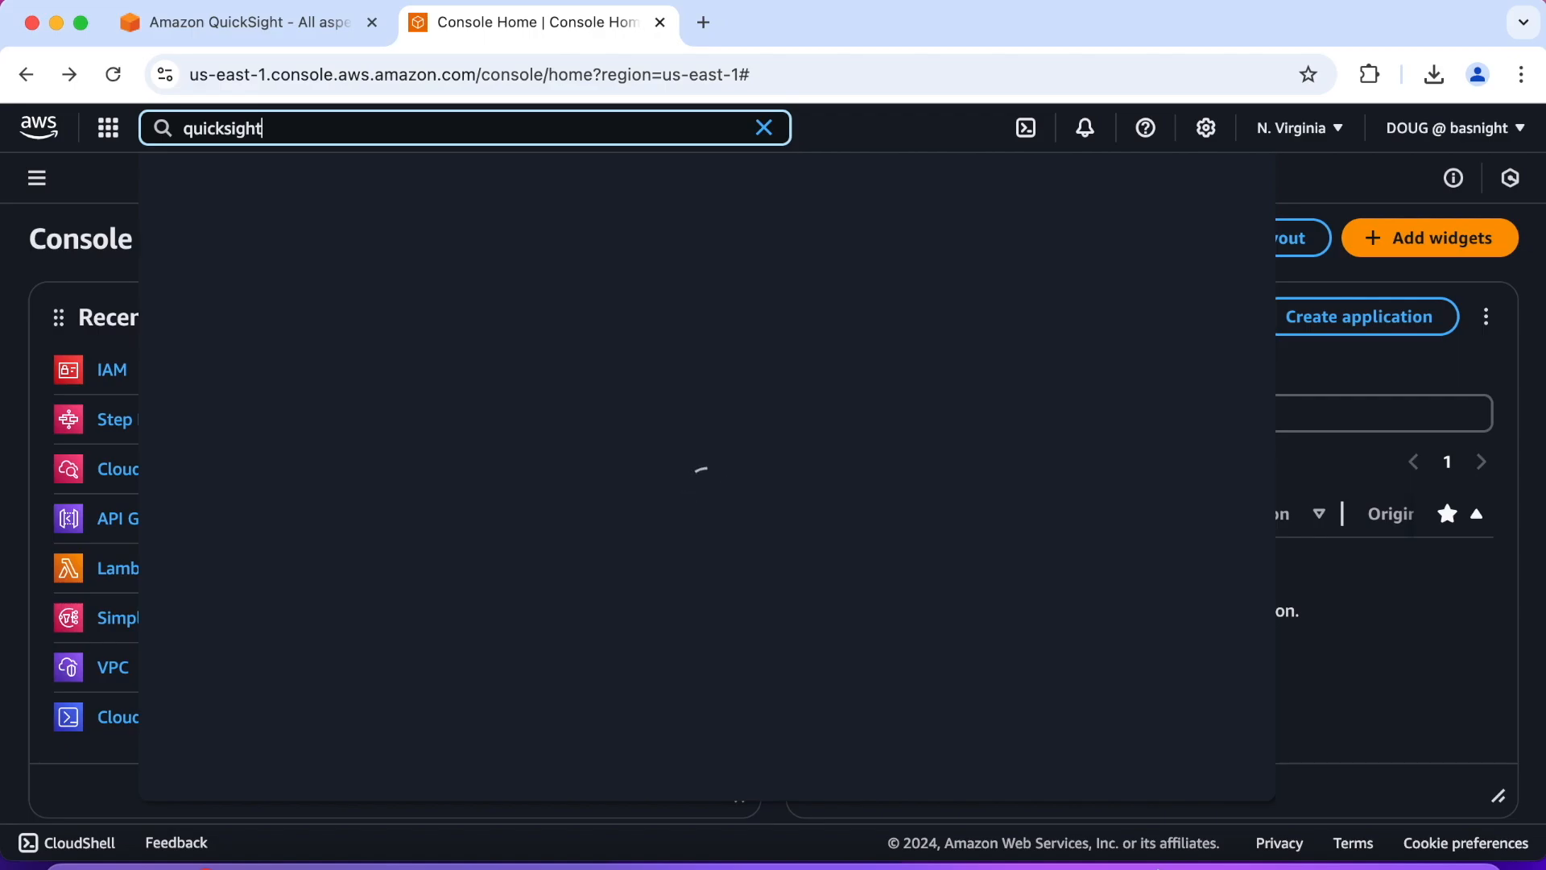
Step: Open the QuickSight service from the console search results and start signing up for a QuickSight account
click(557, 253)
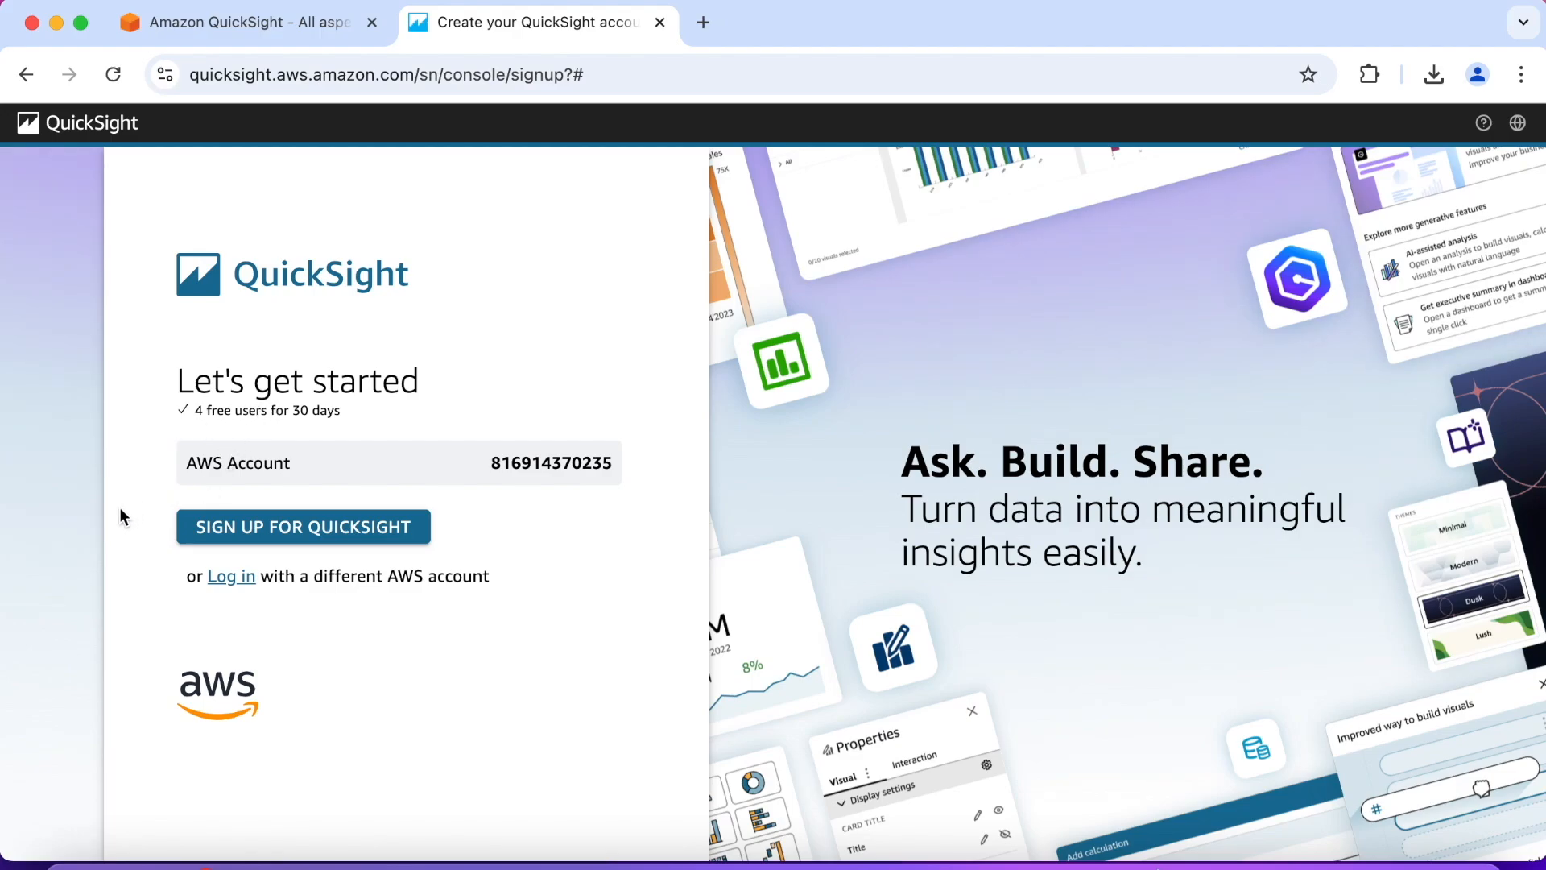
click(226, 528)
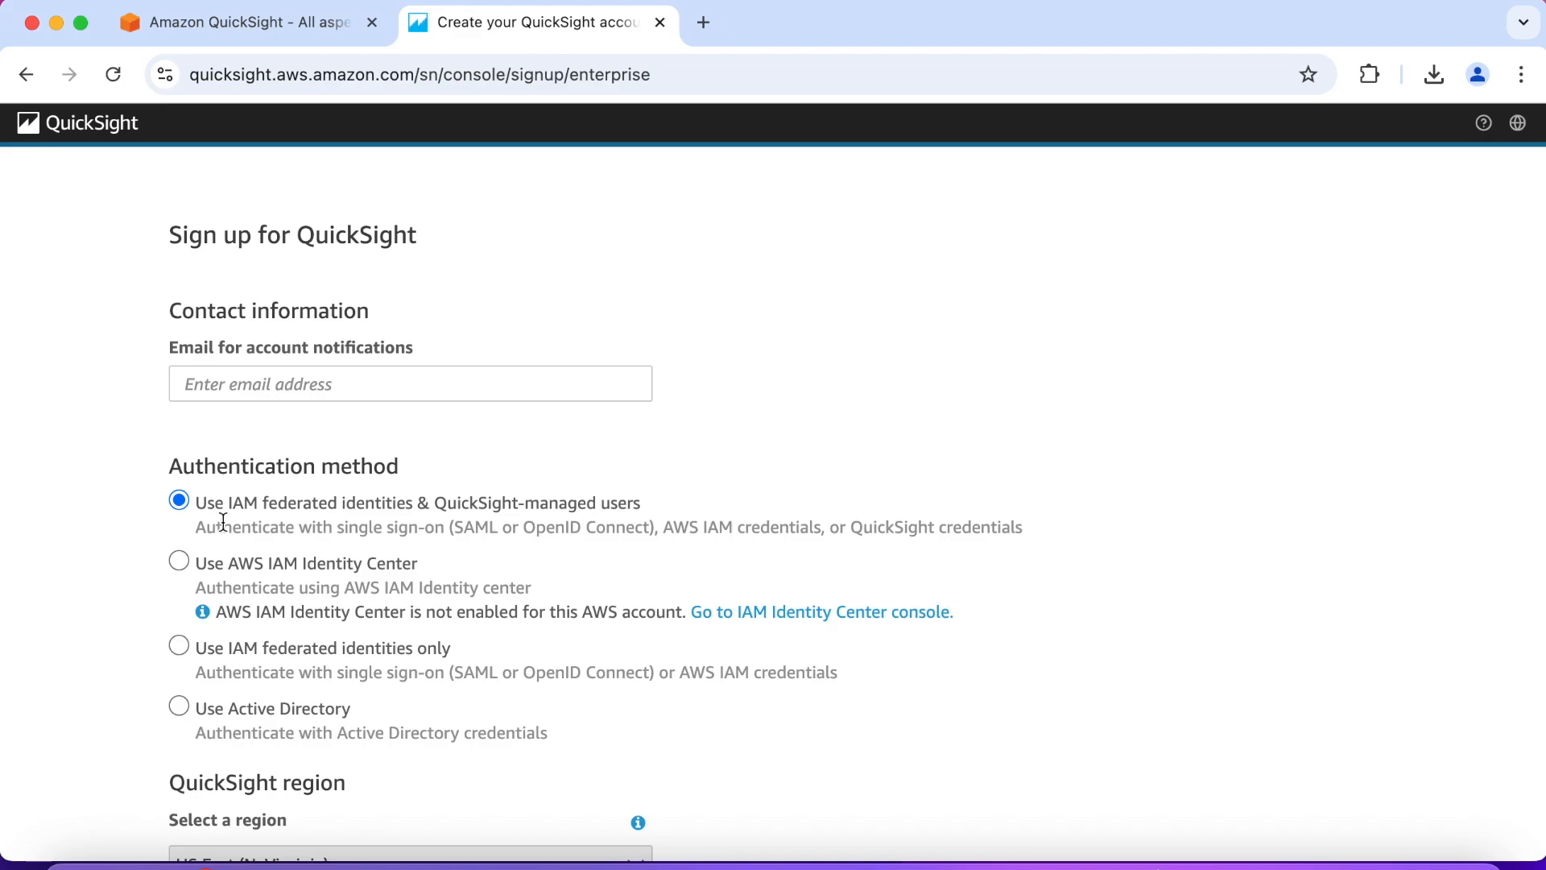
Step: Enter the account notification email in the contact information of the QuickSight sign-up form
click(237, 384)
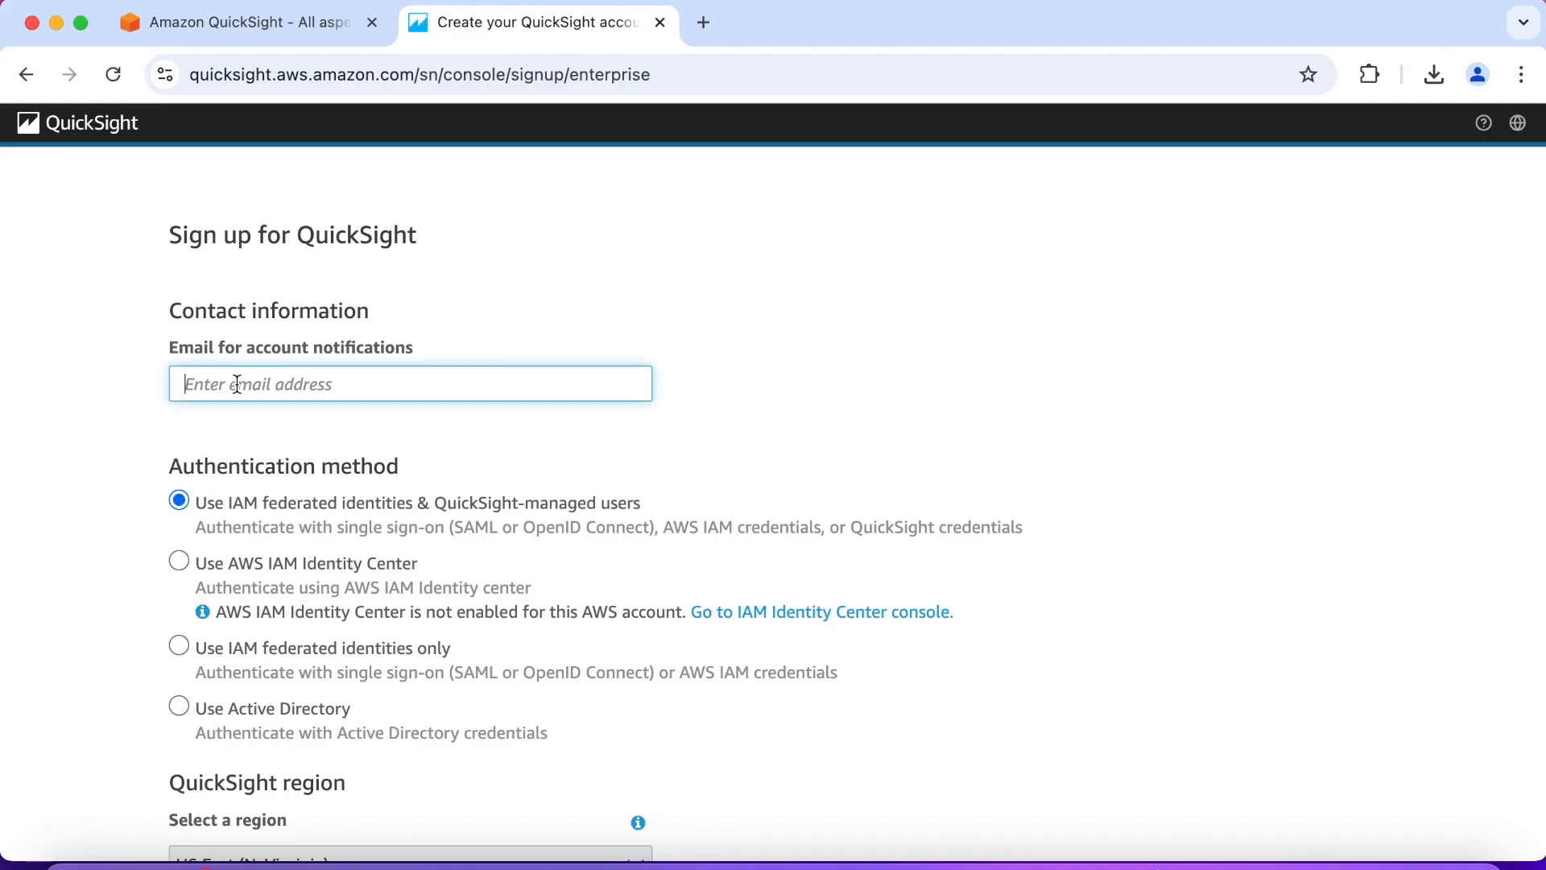
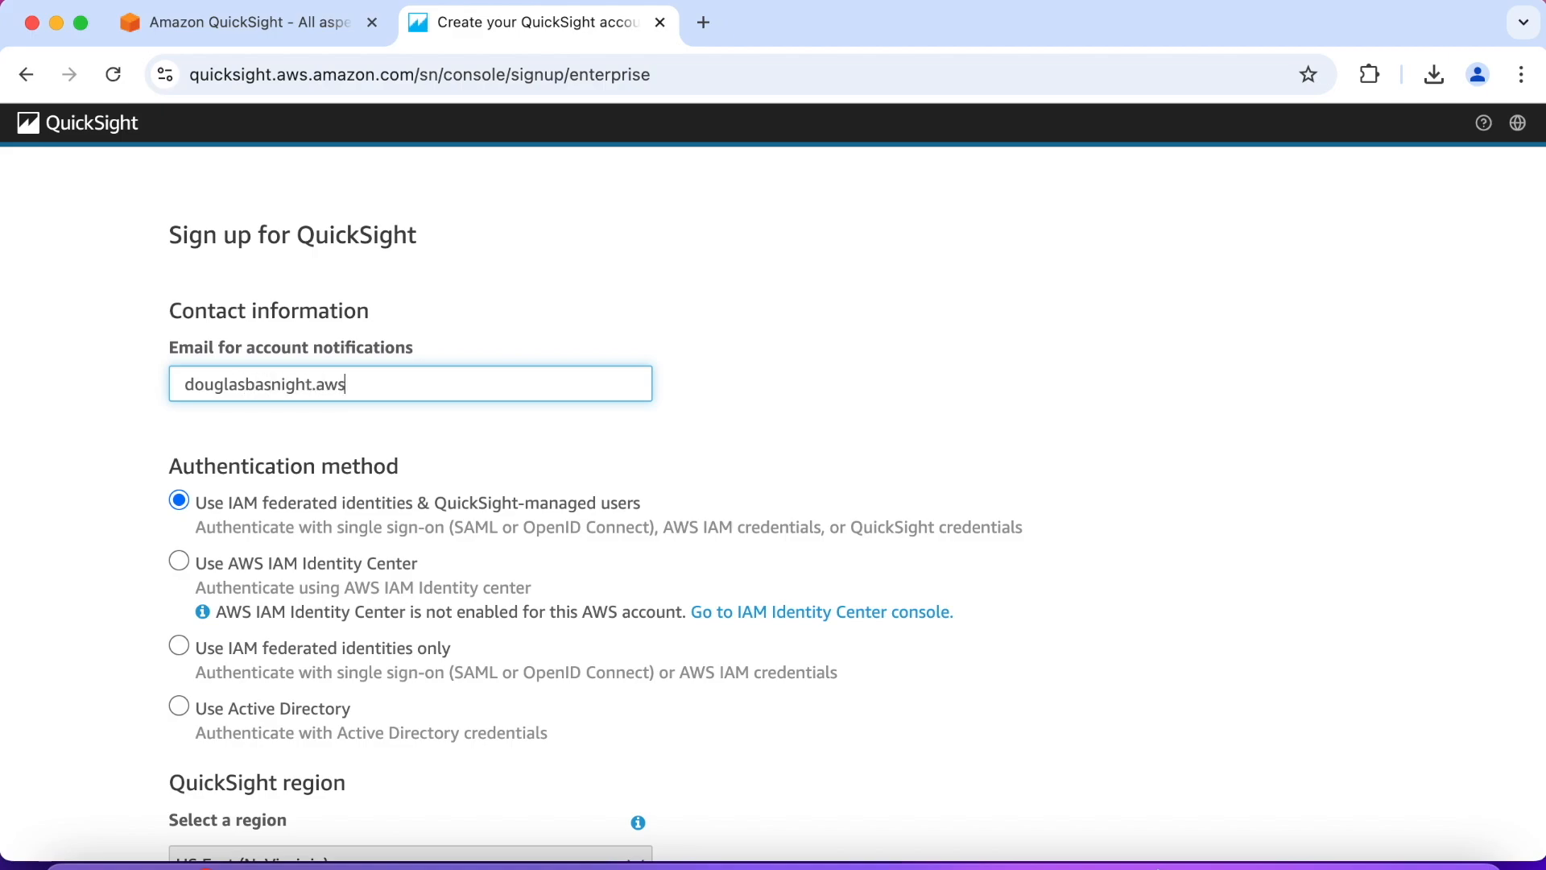
click(86, 475)
Step: Fill in the QuickSight account name in the account info section, using just a first name
scroll(86, 476, down, 2)
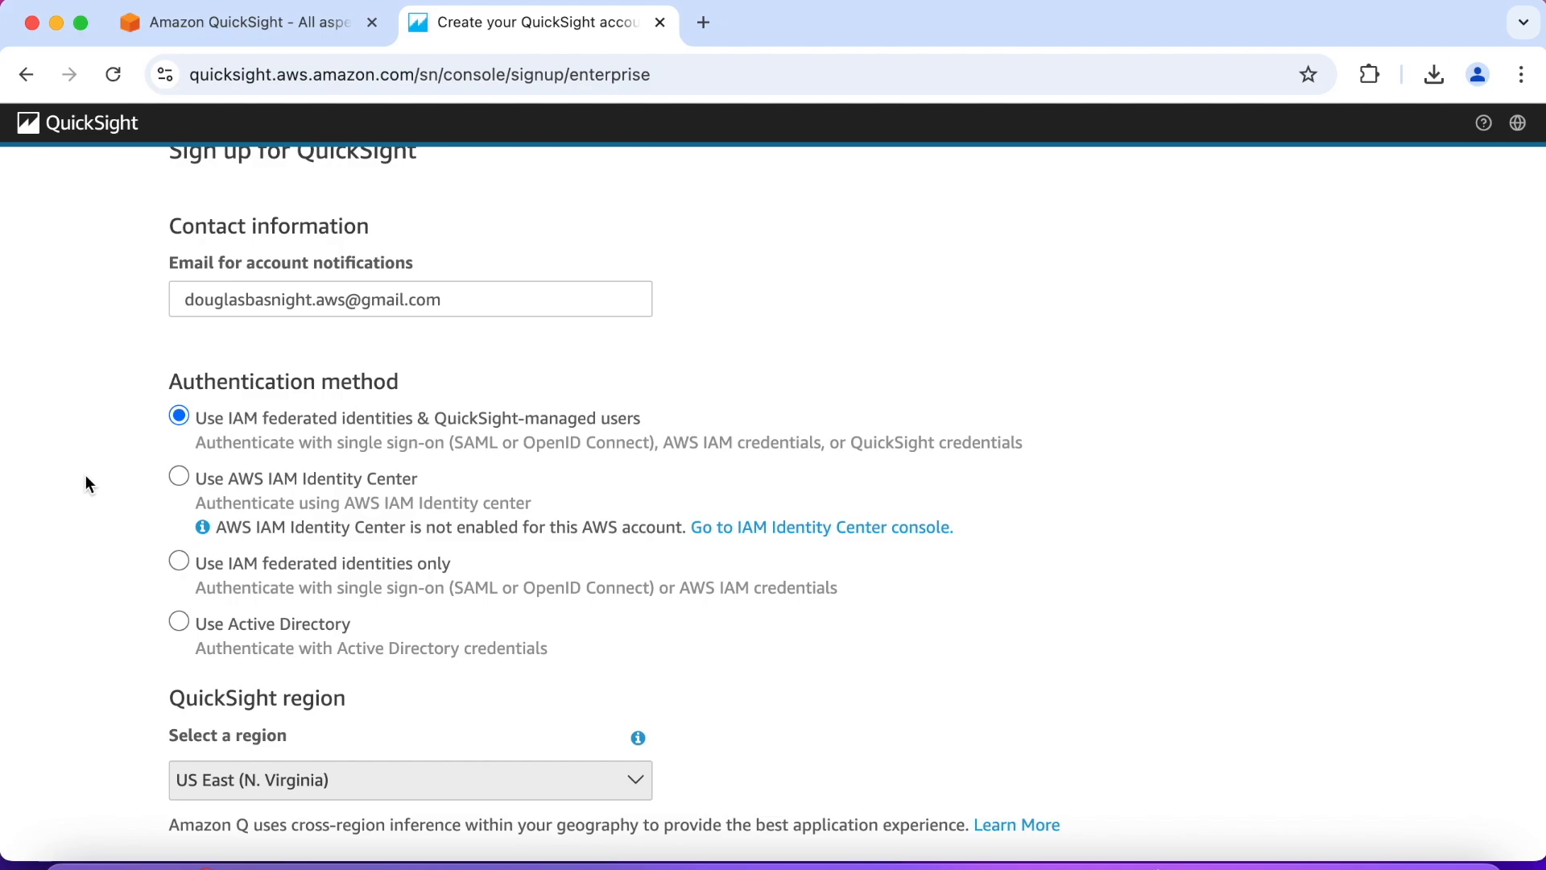
scroll(86, 479, down, 1)
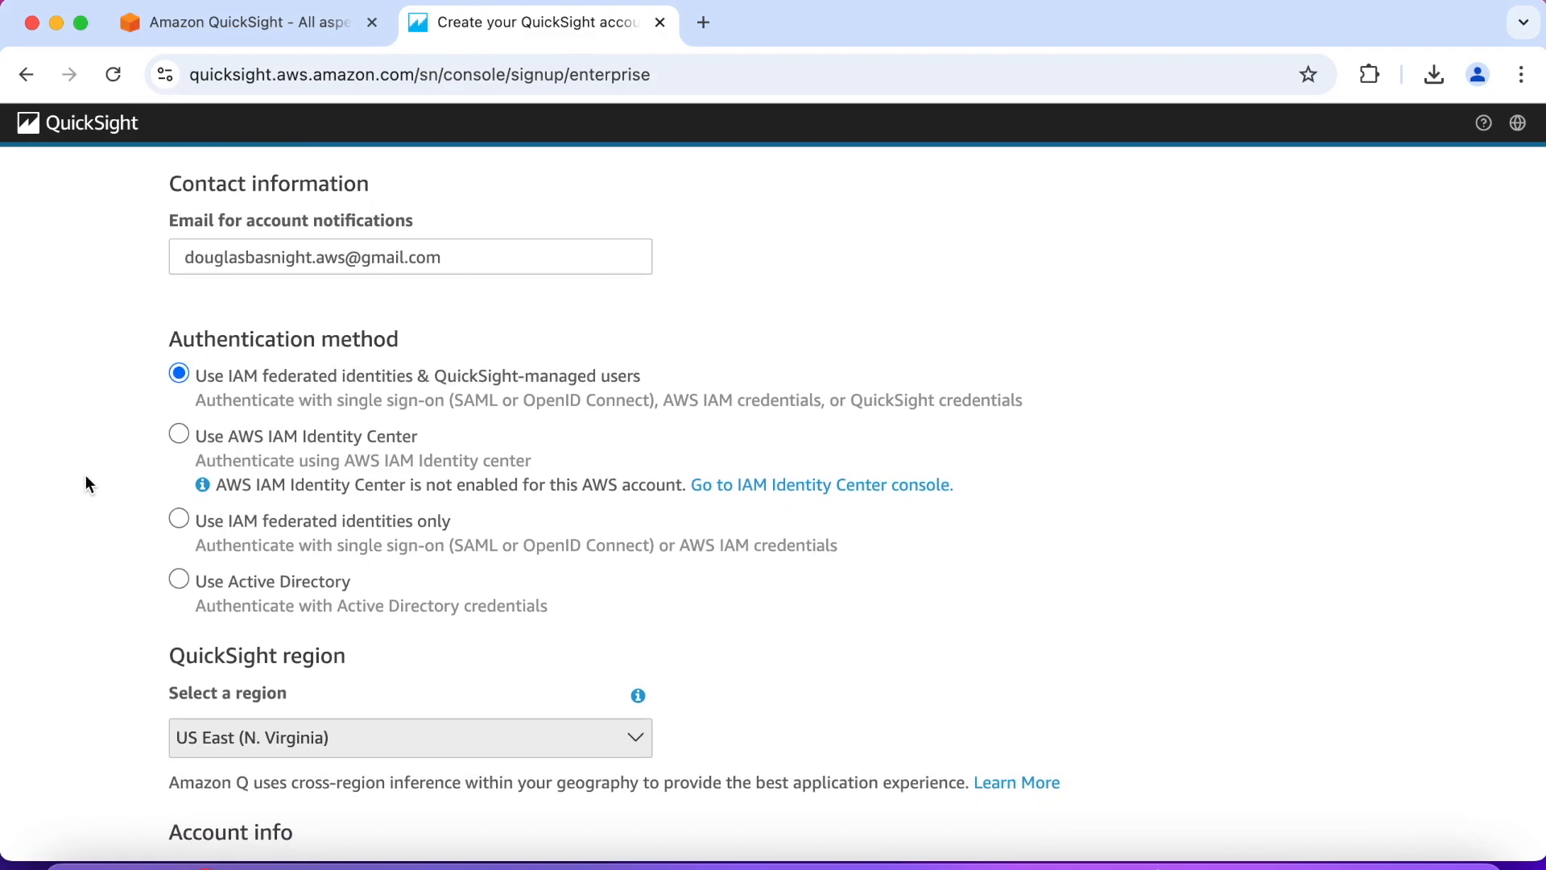
scroll(118, 478, down, 5)
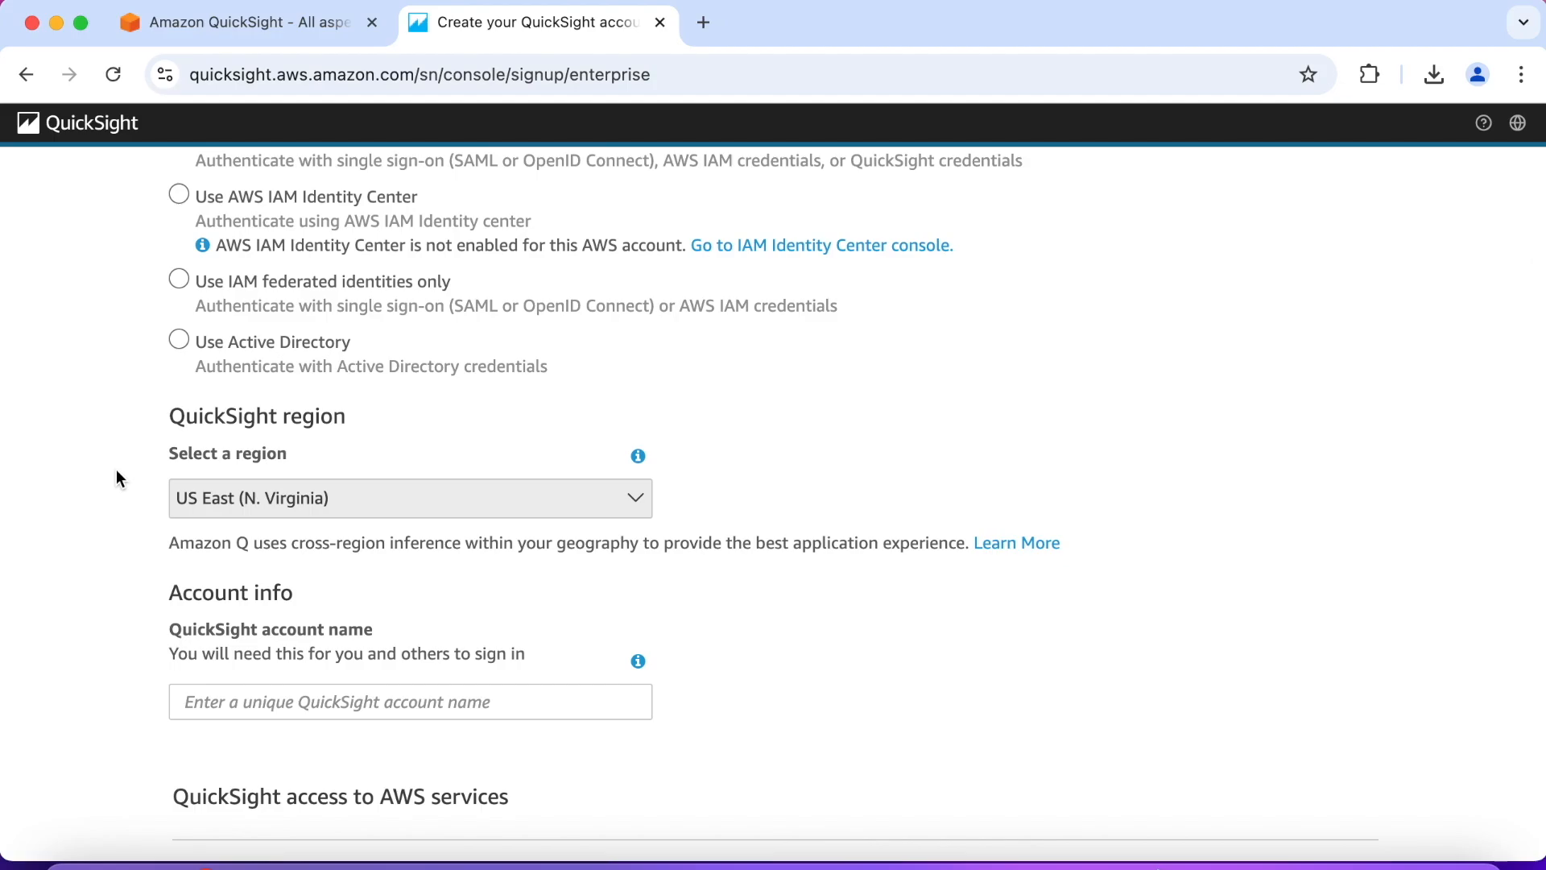
scroll(116, 477, down, 2)
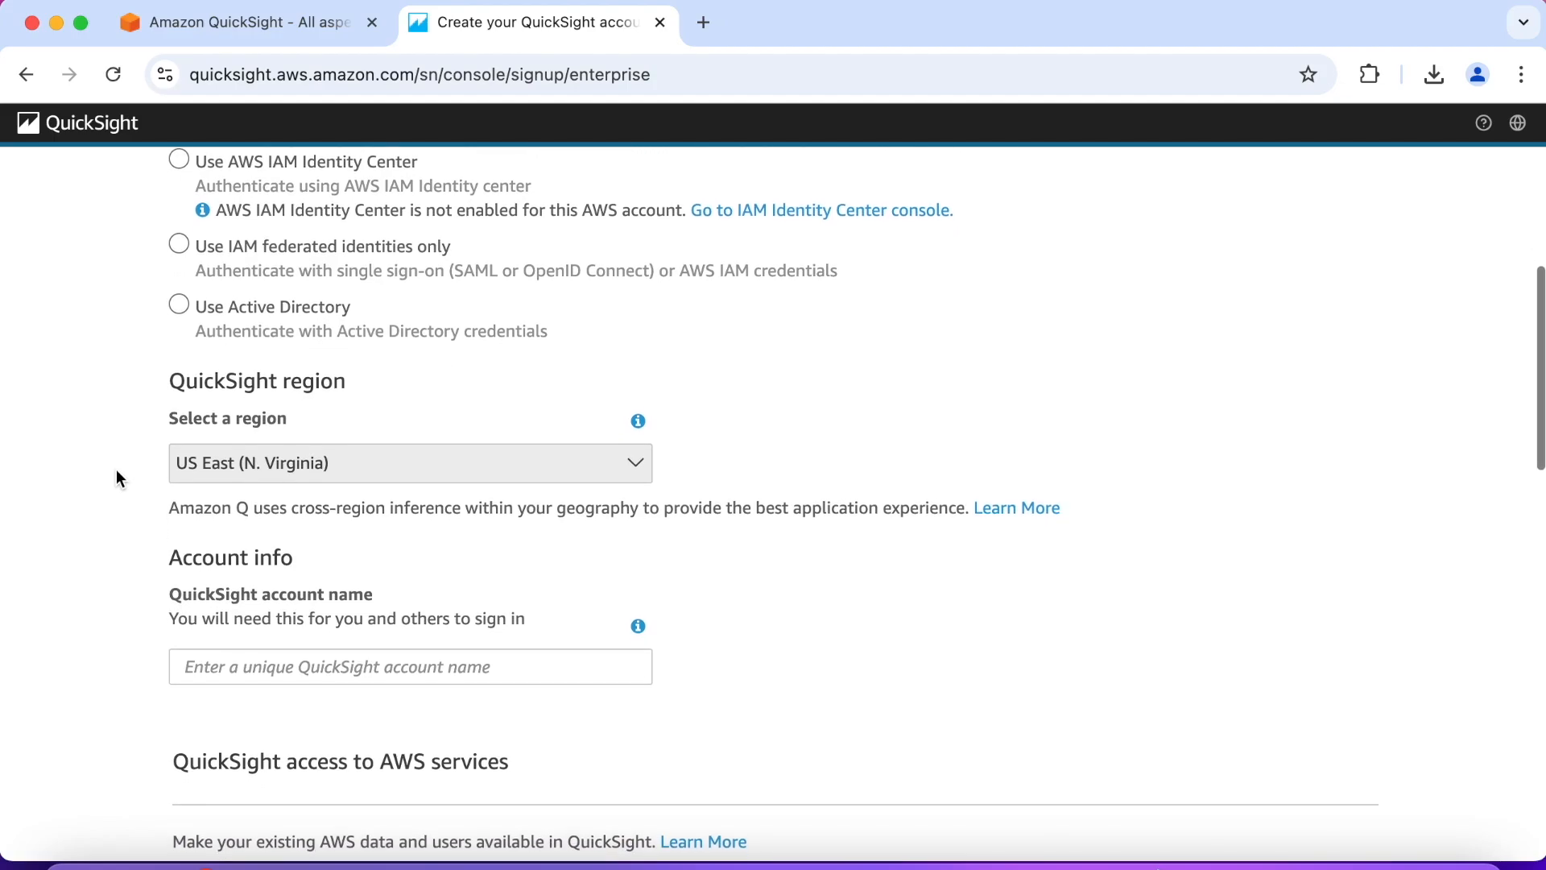
scroll(116, 468, down, 4)
click(273, 481)
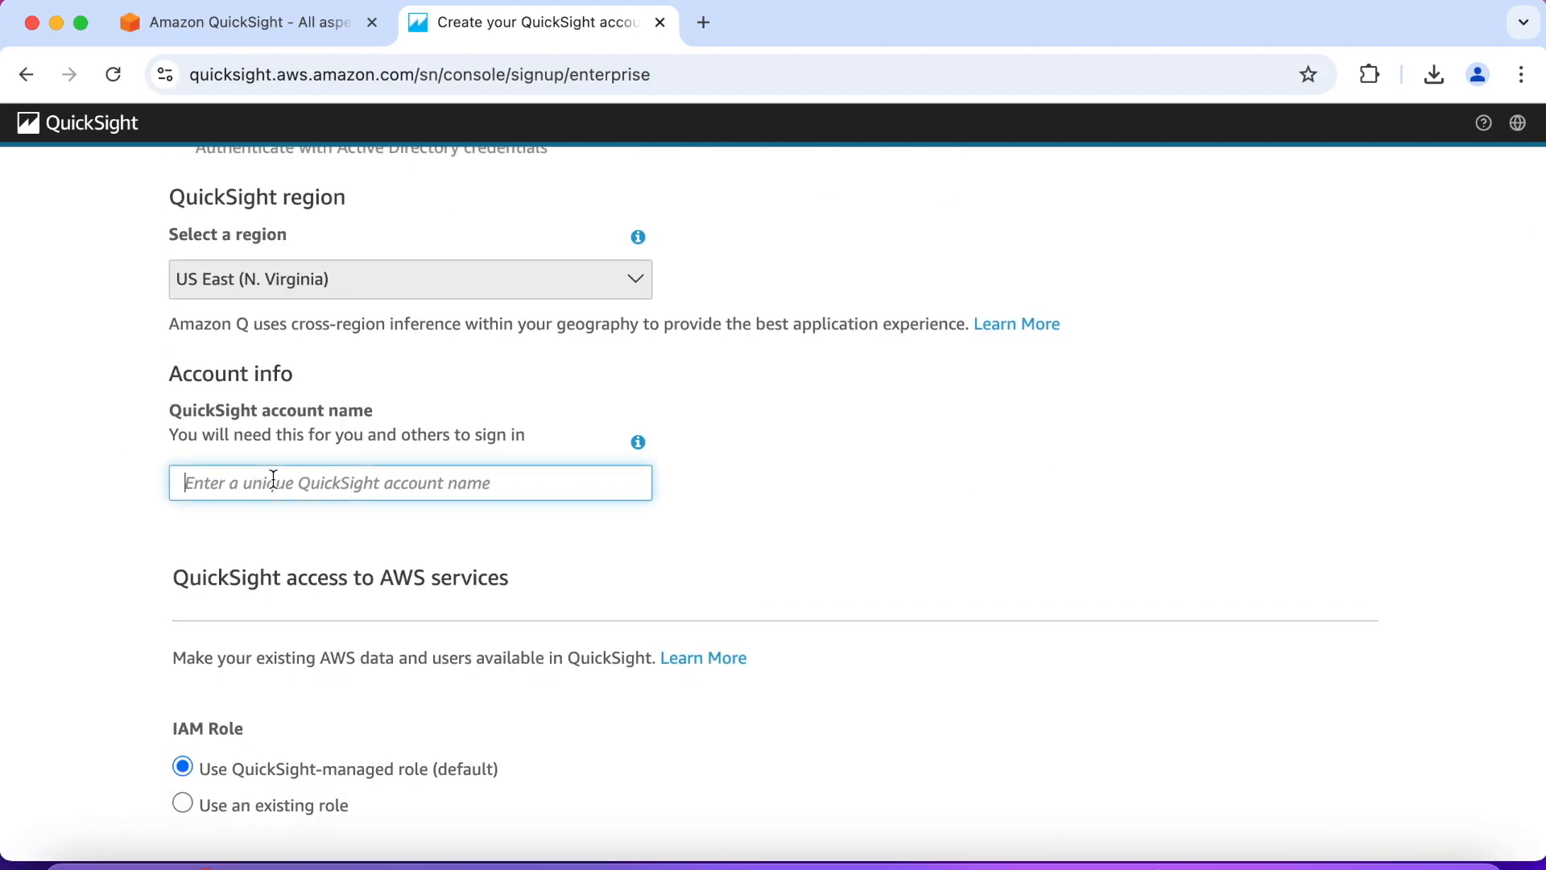
text(doug)
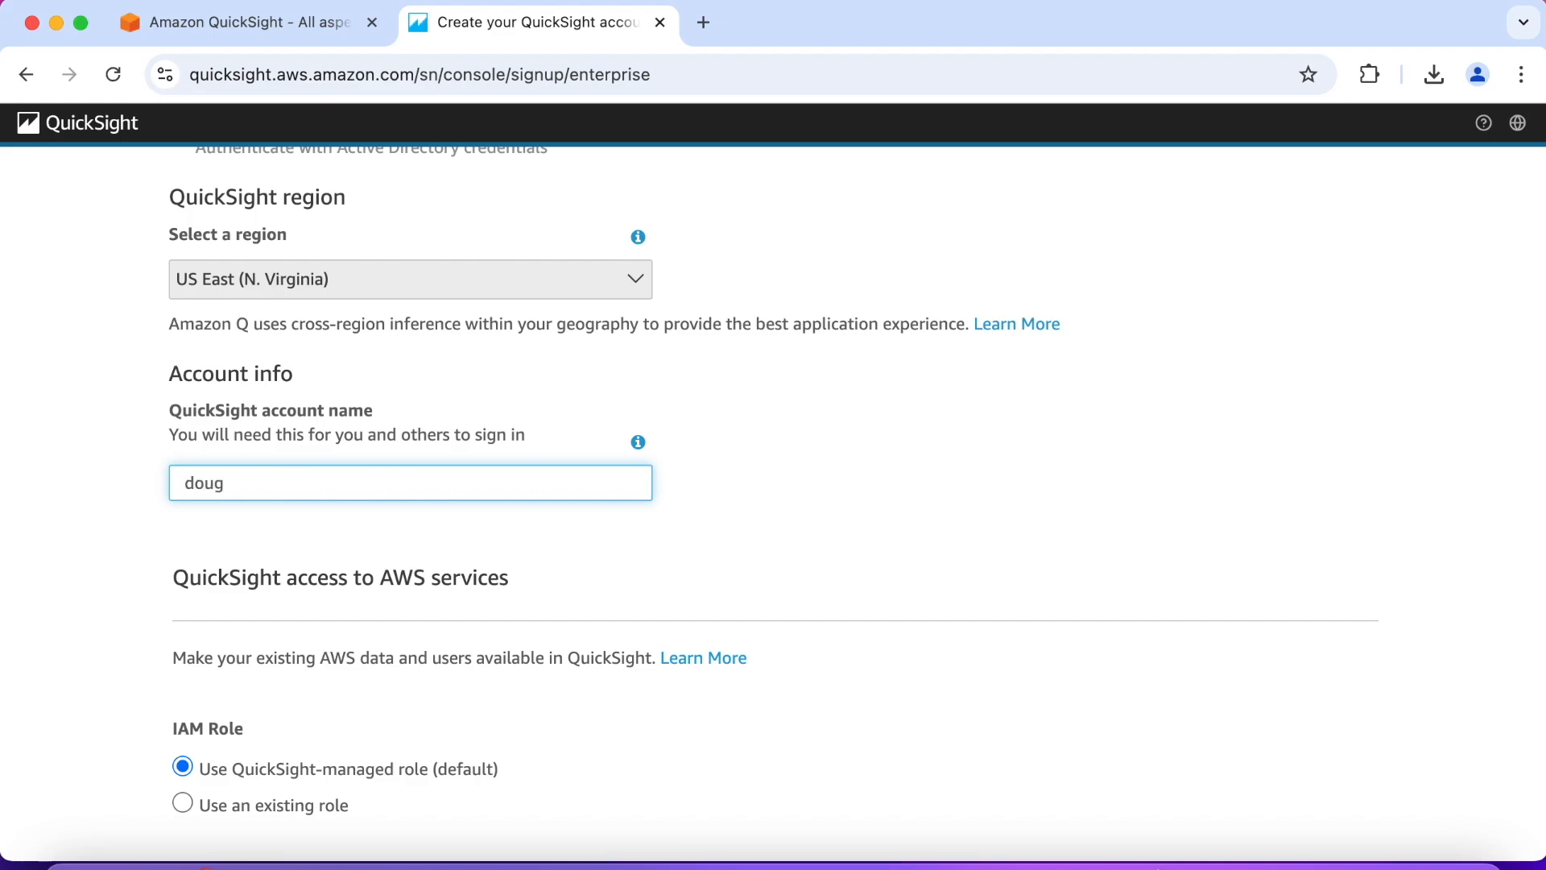
click(99, 539)
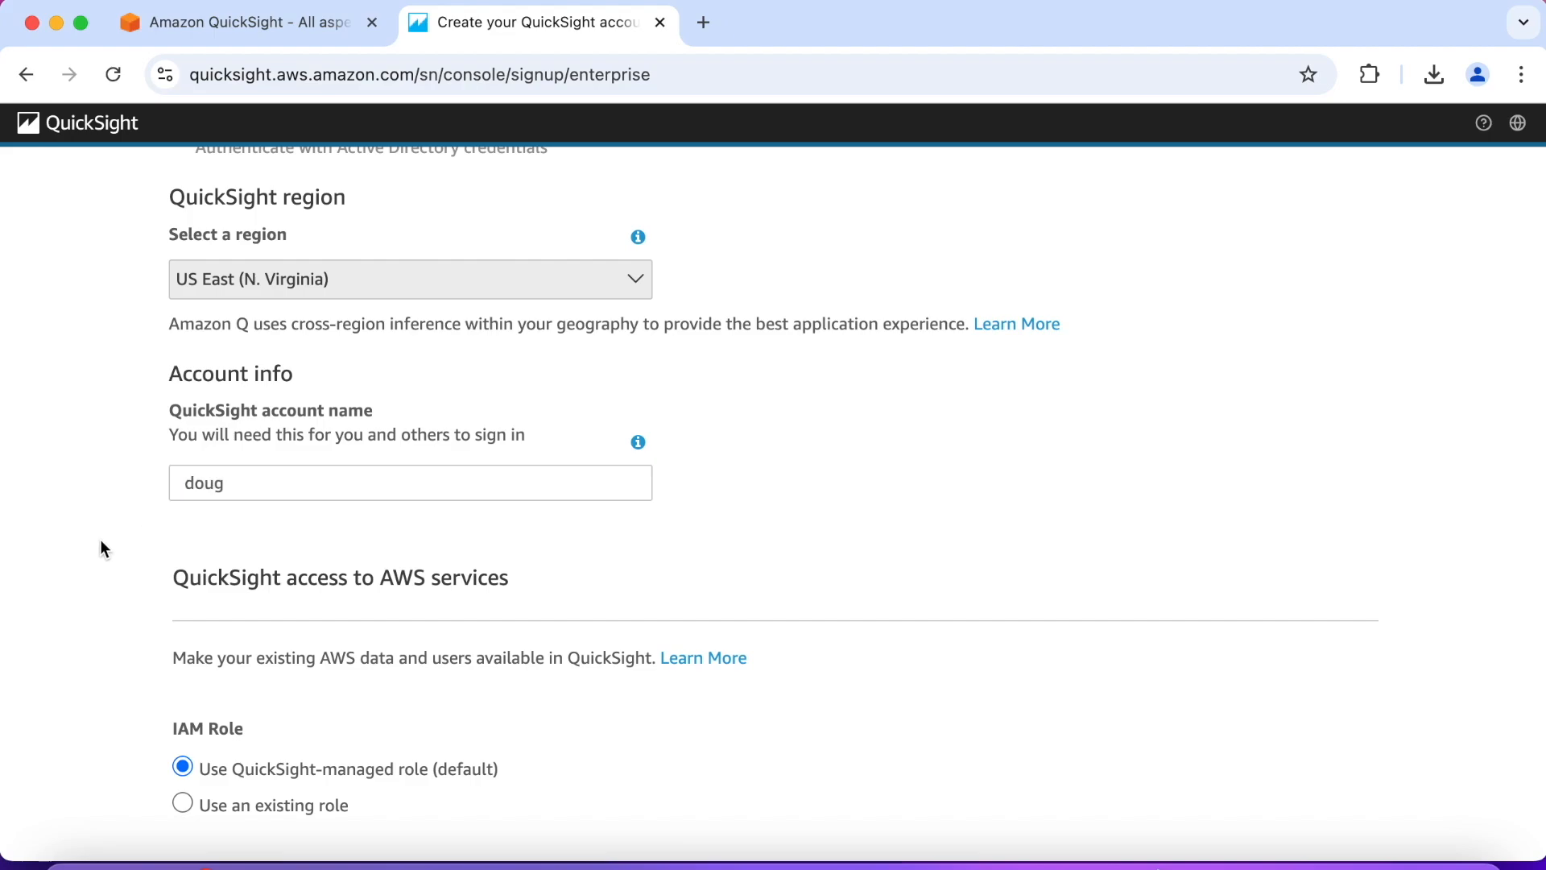
Step: Try to submit the sign-up form with the Pixel-Perfect Reports add-on deselected and the default AWS service access
scroll(100, 539, down, 2)
scroll(101, 540, down, 5)
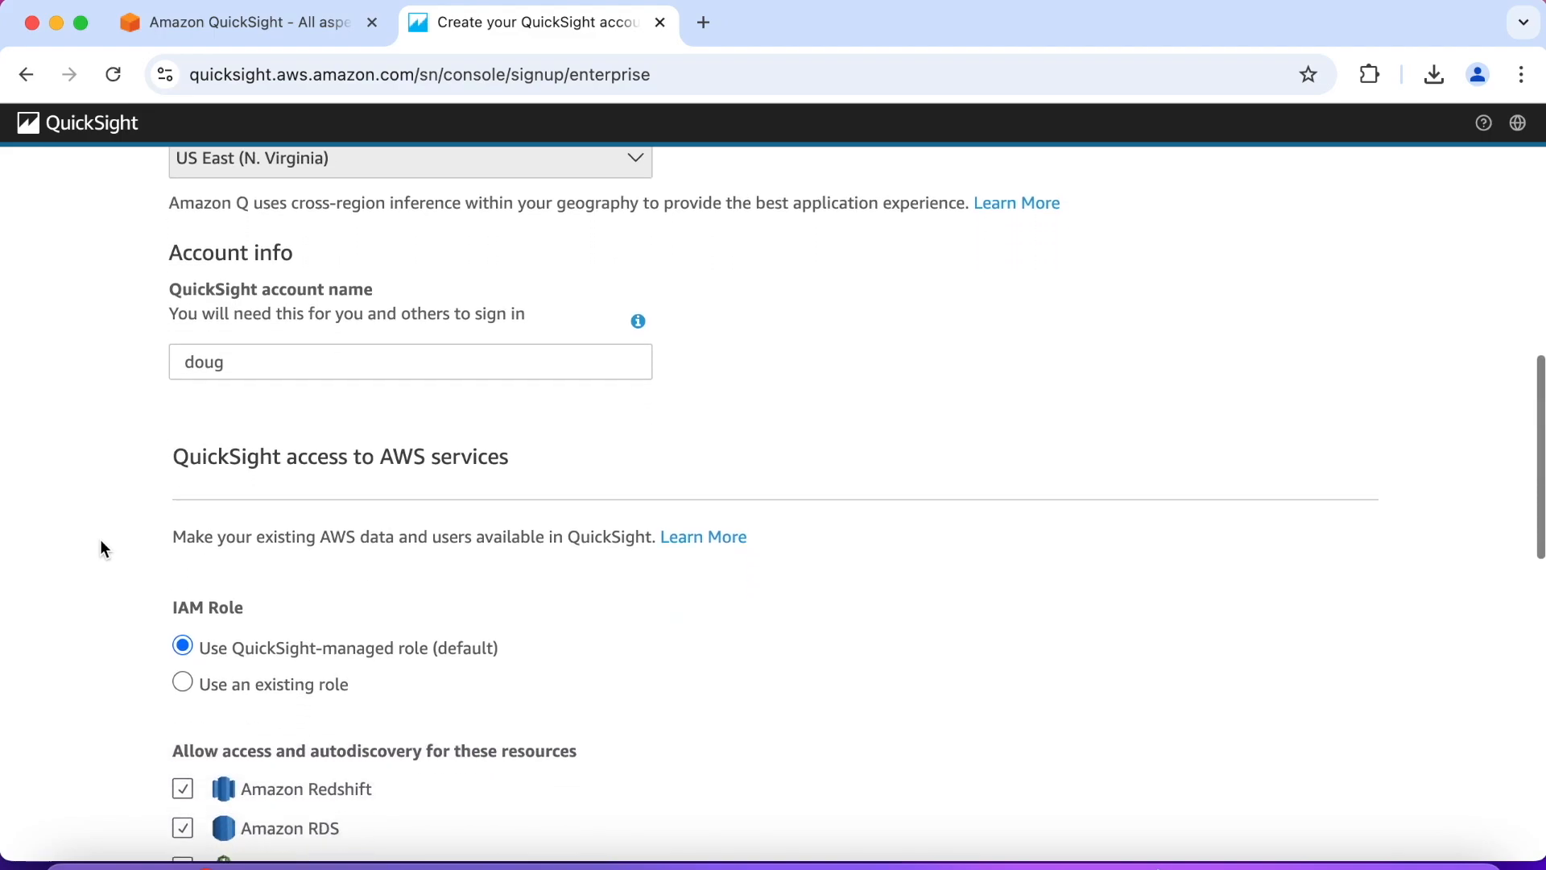
scroll(100, 538, down, 3)
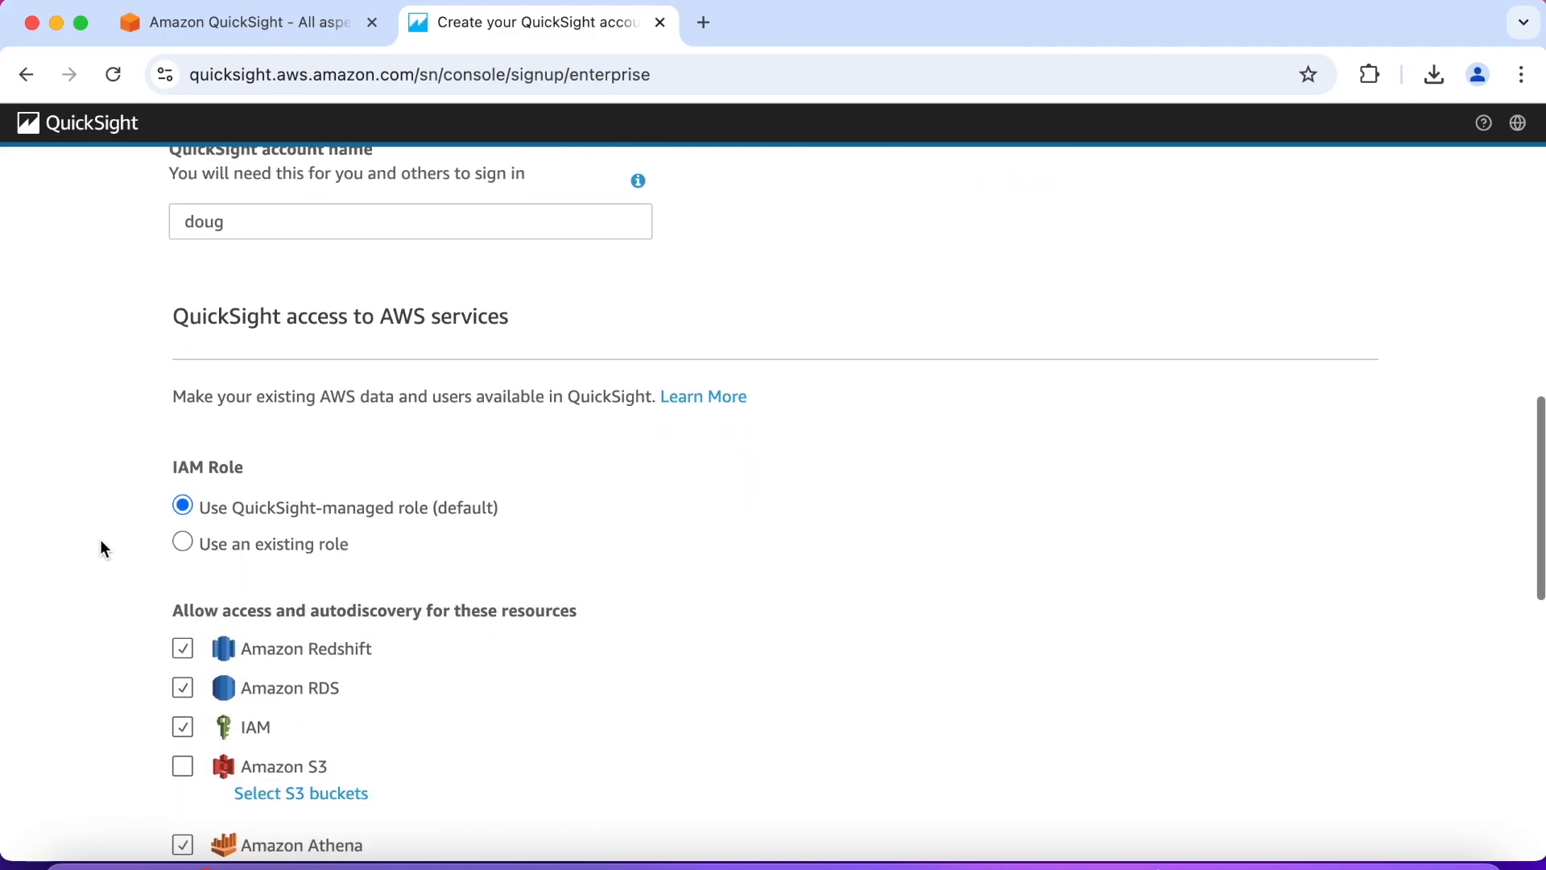
scroll(100, 539, down, 3)
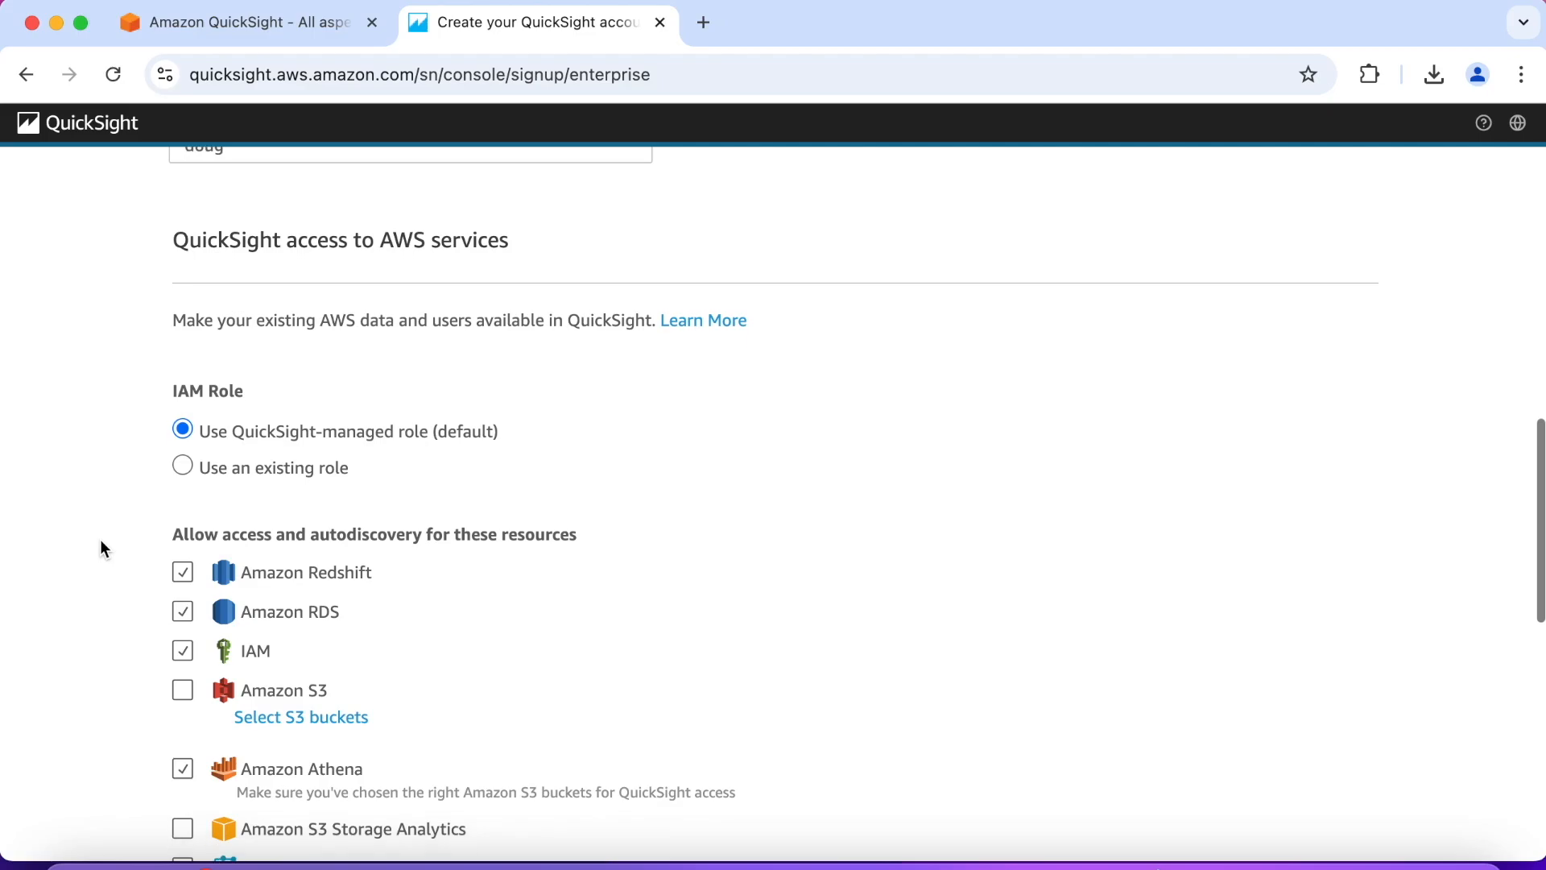
scroll(100, 539, down, 3)
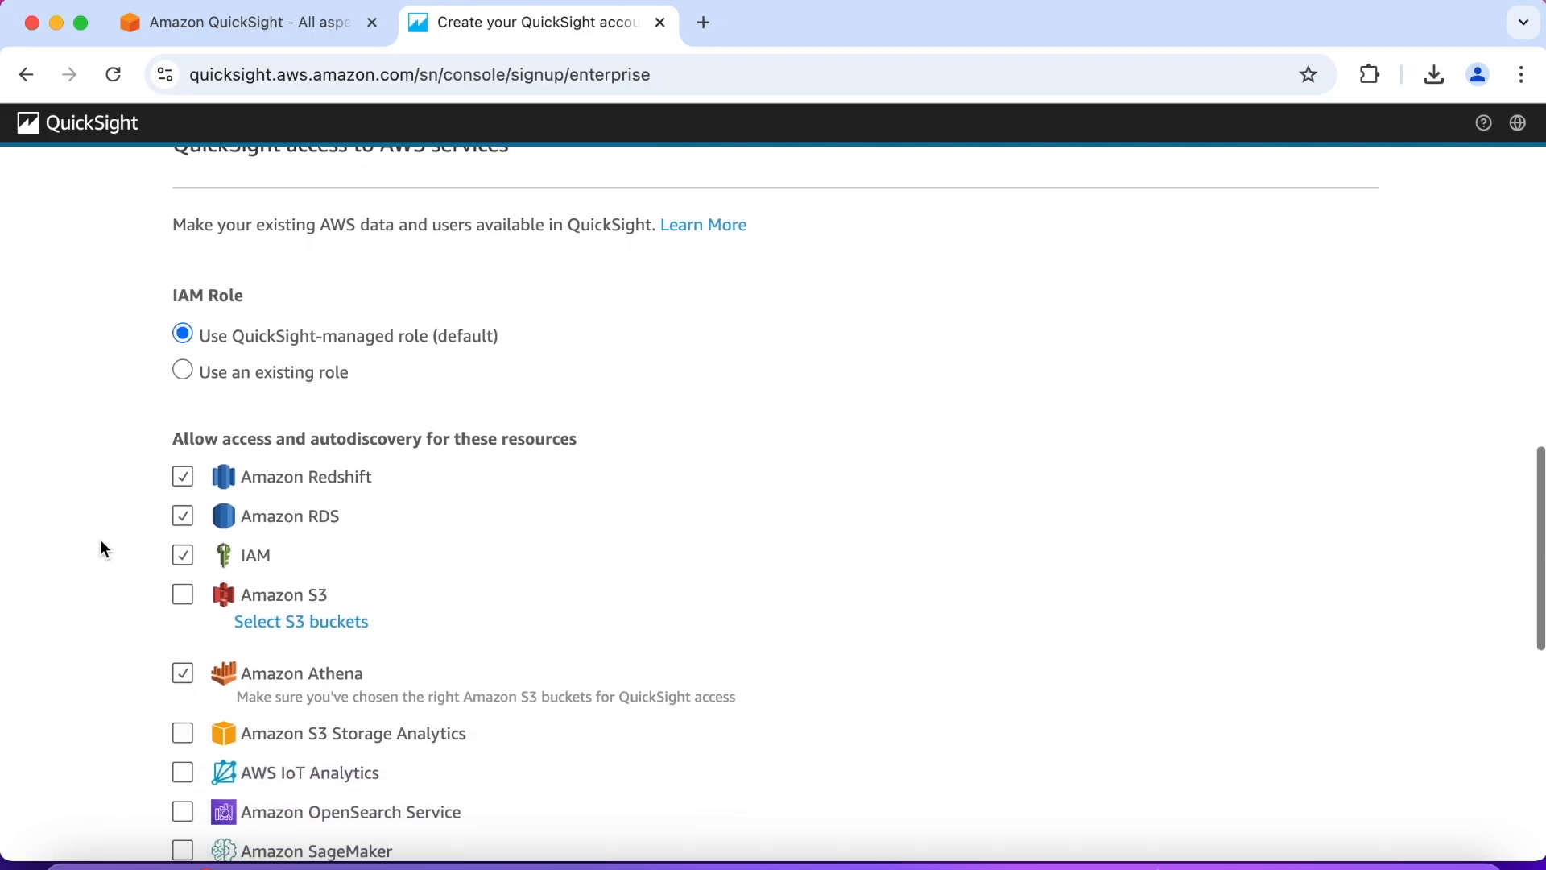
scroll(99, 538, down, 5)
scroll(100, 538, down, 10)
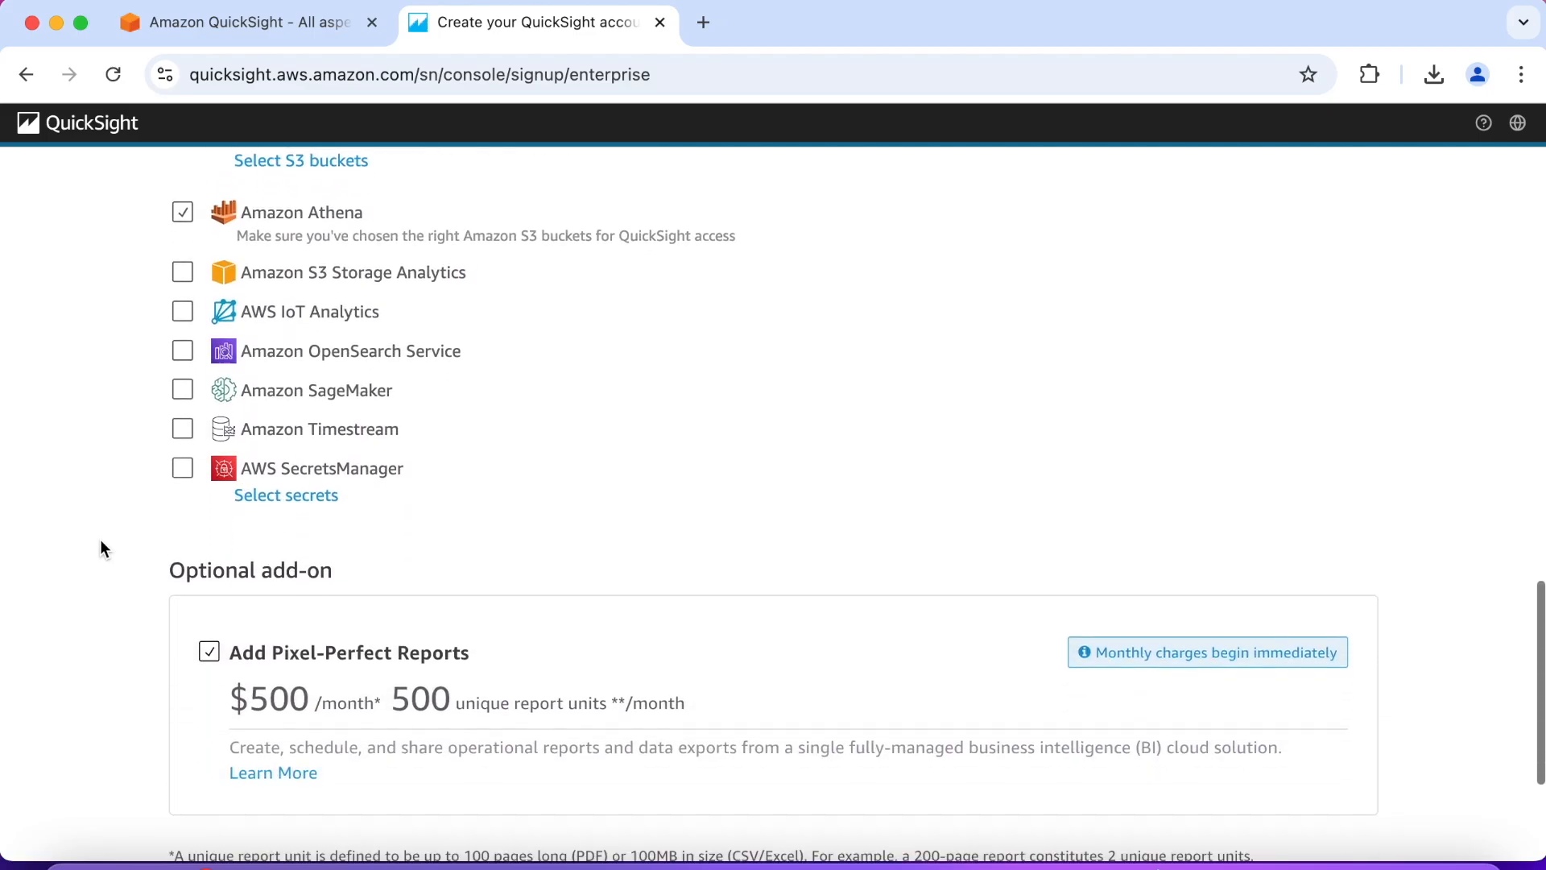
scroll(100, 538, down, 2)
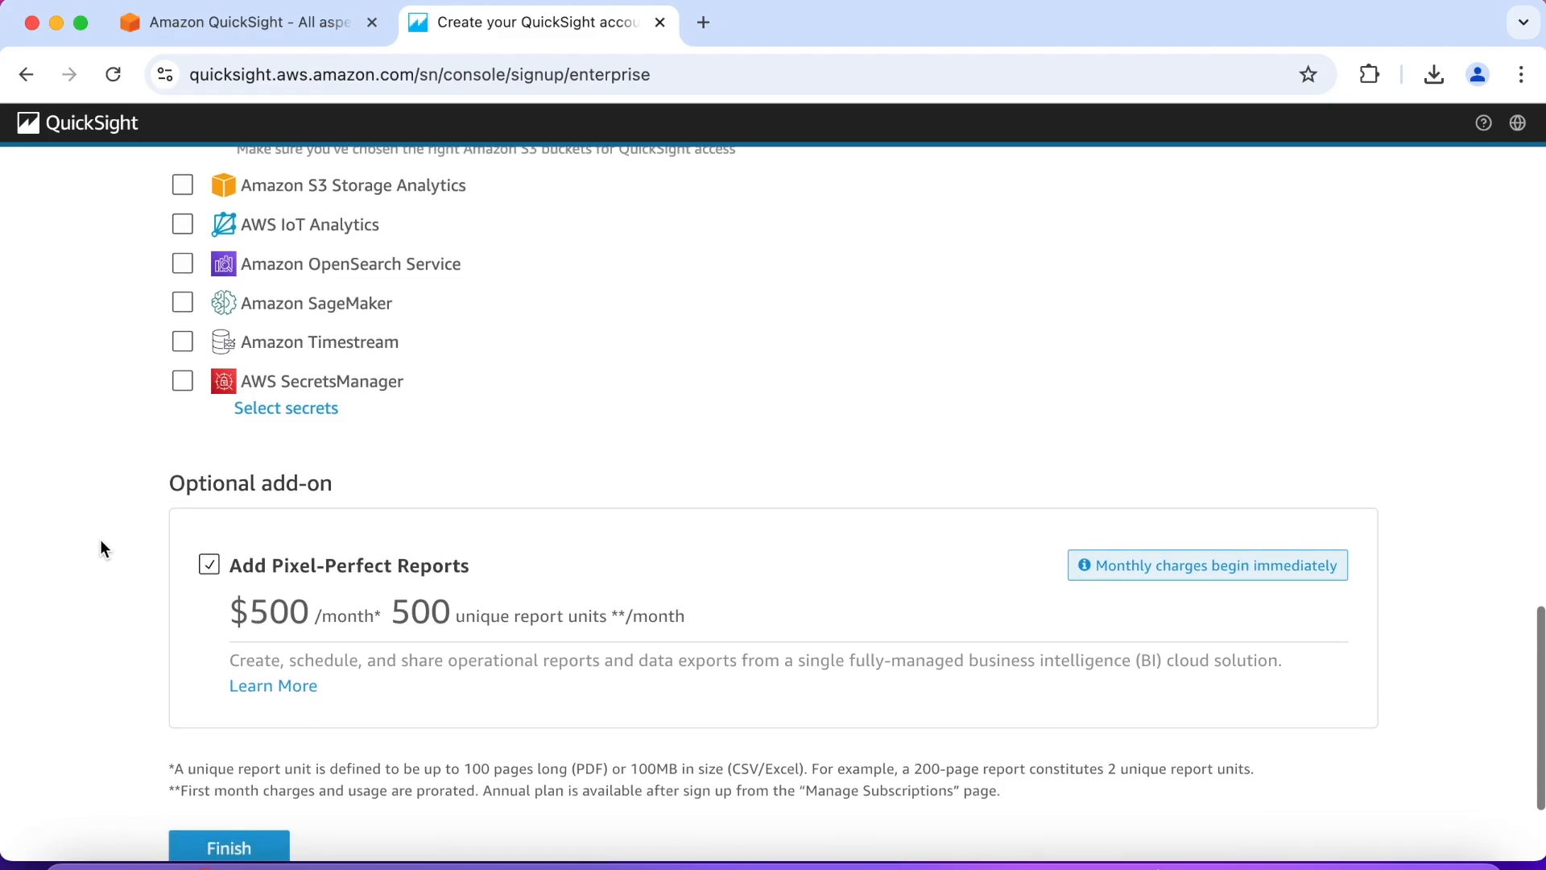
scroll(99, 539, down, 2)
click(208, 475)
scroll(111, 558, down, 2)
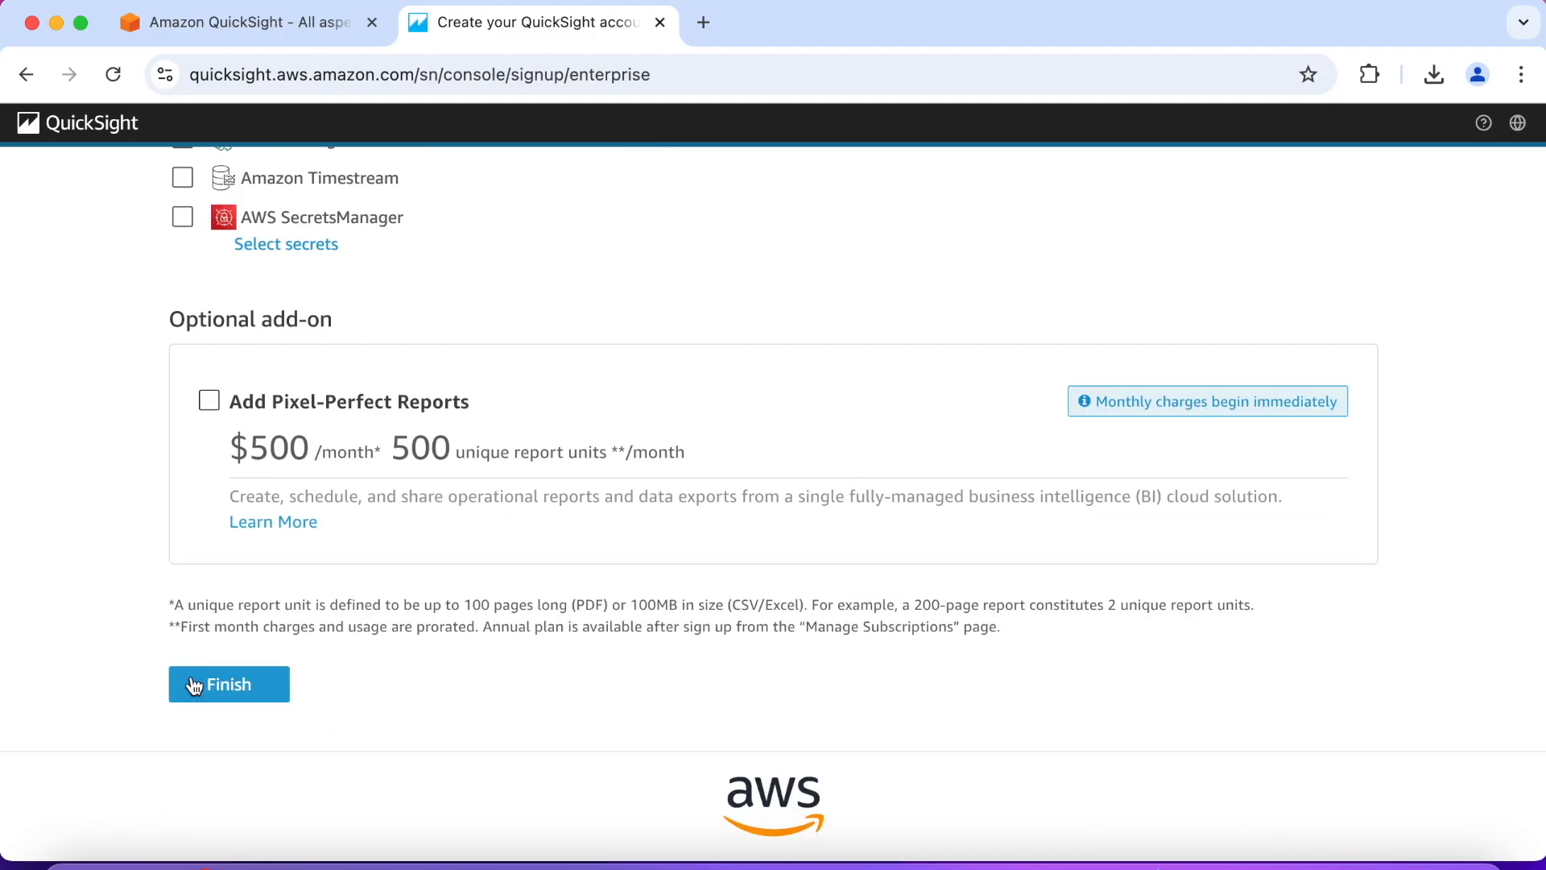
click(238, 686)
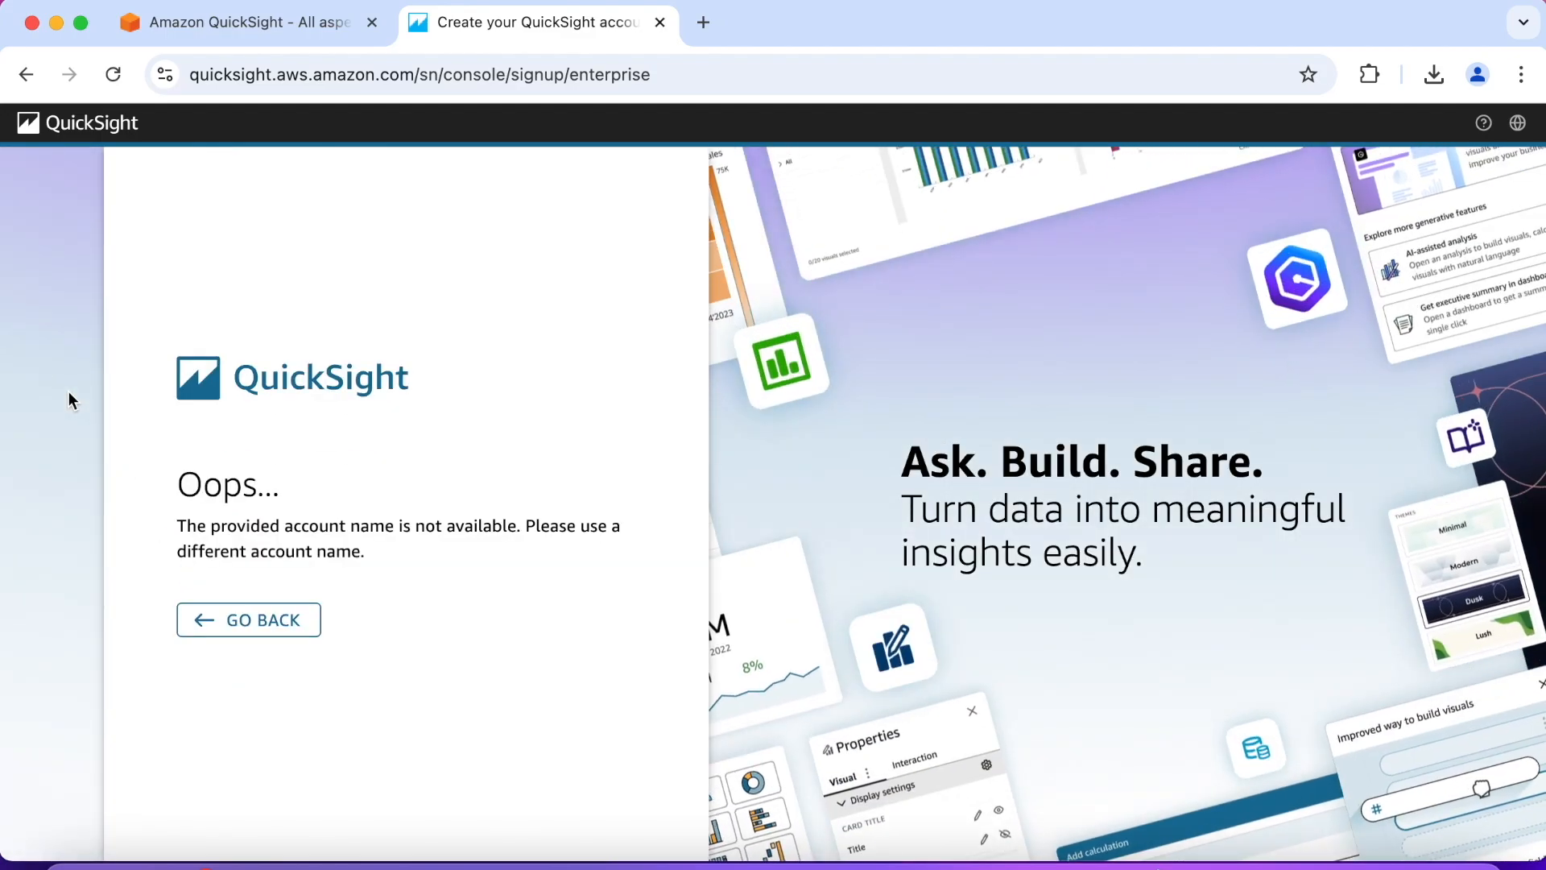
Step: Go back to the sign-up form and fill in the account notification email again
click(235, 626)
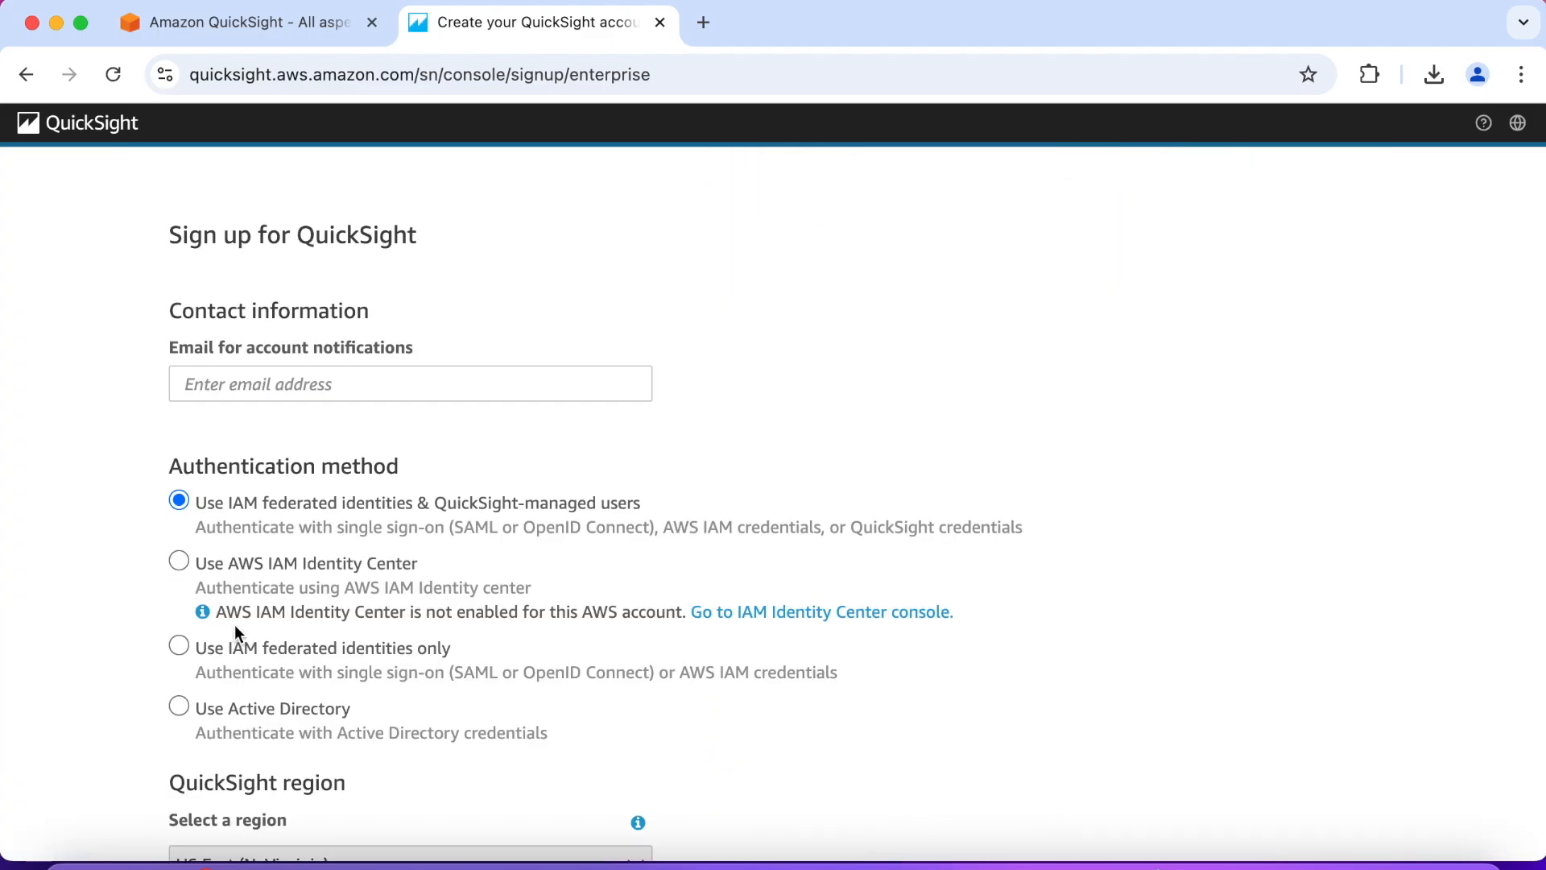
click(246, 386)
click(350, 447)
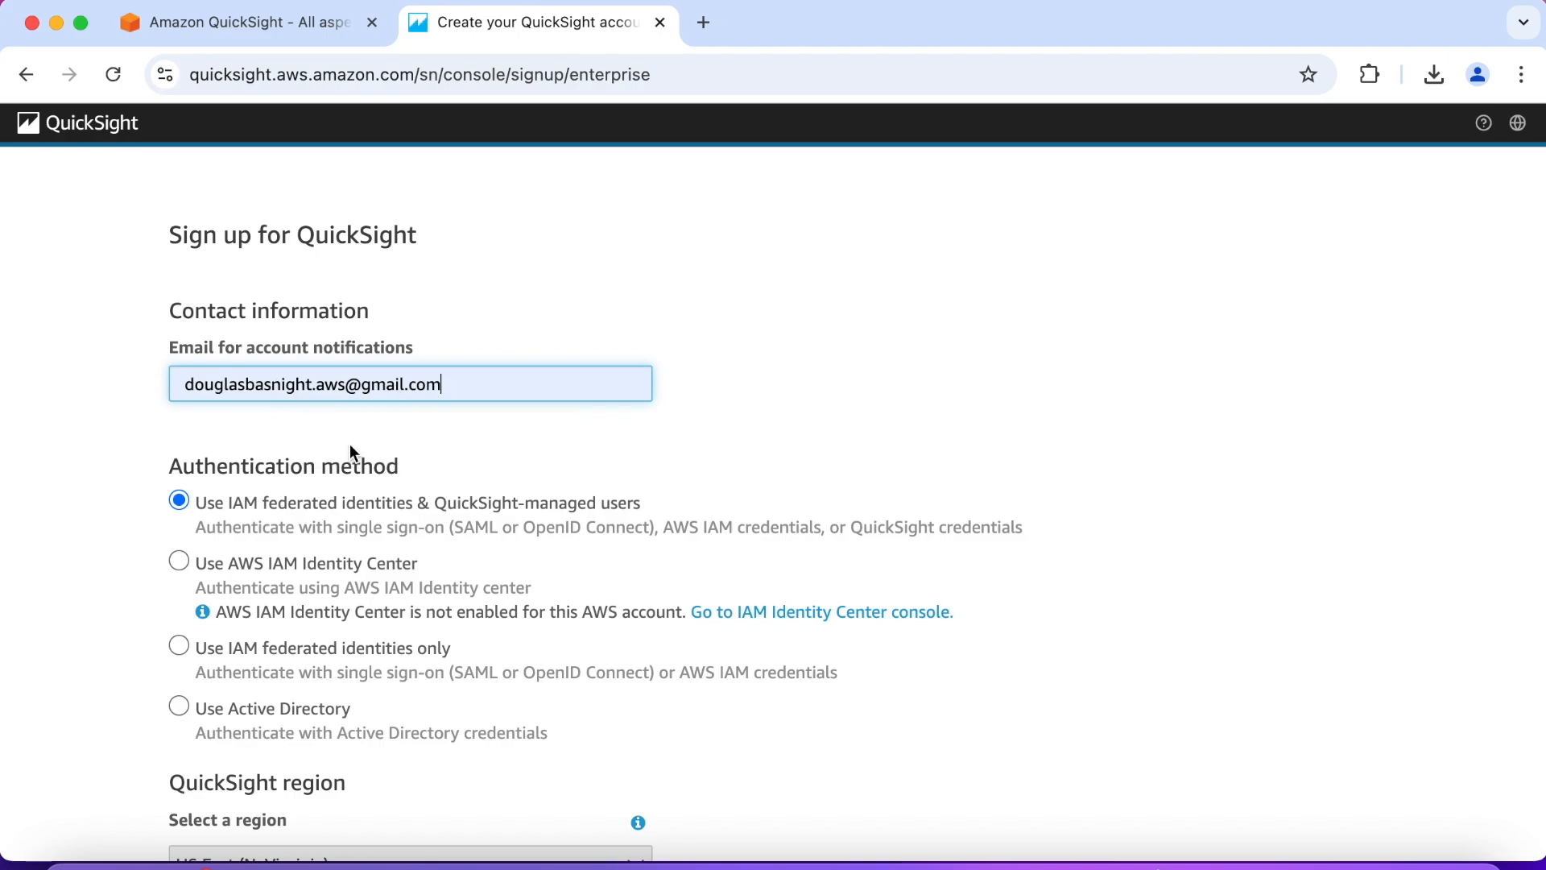
click(92, 443)
Step: Enter a different, unique QuickSight account name made of the first name in capitals followed by 123
scroll(92, 443, down, 1)
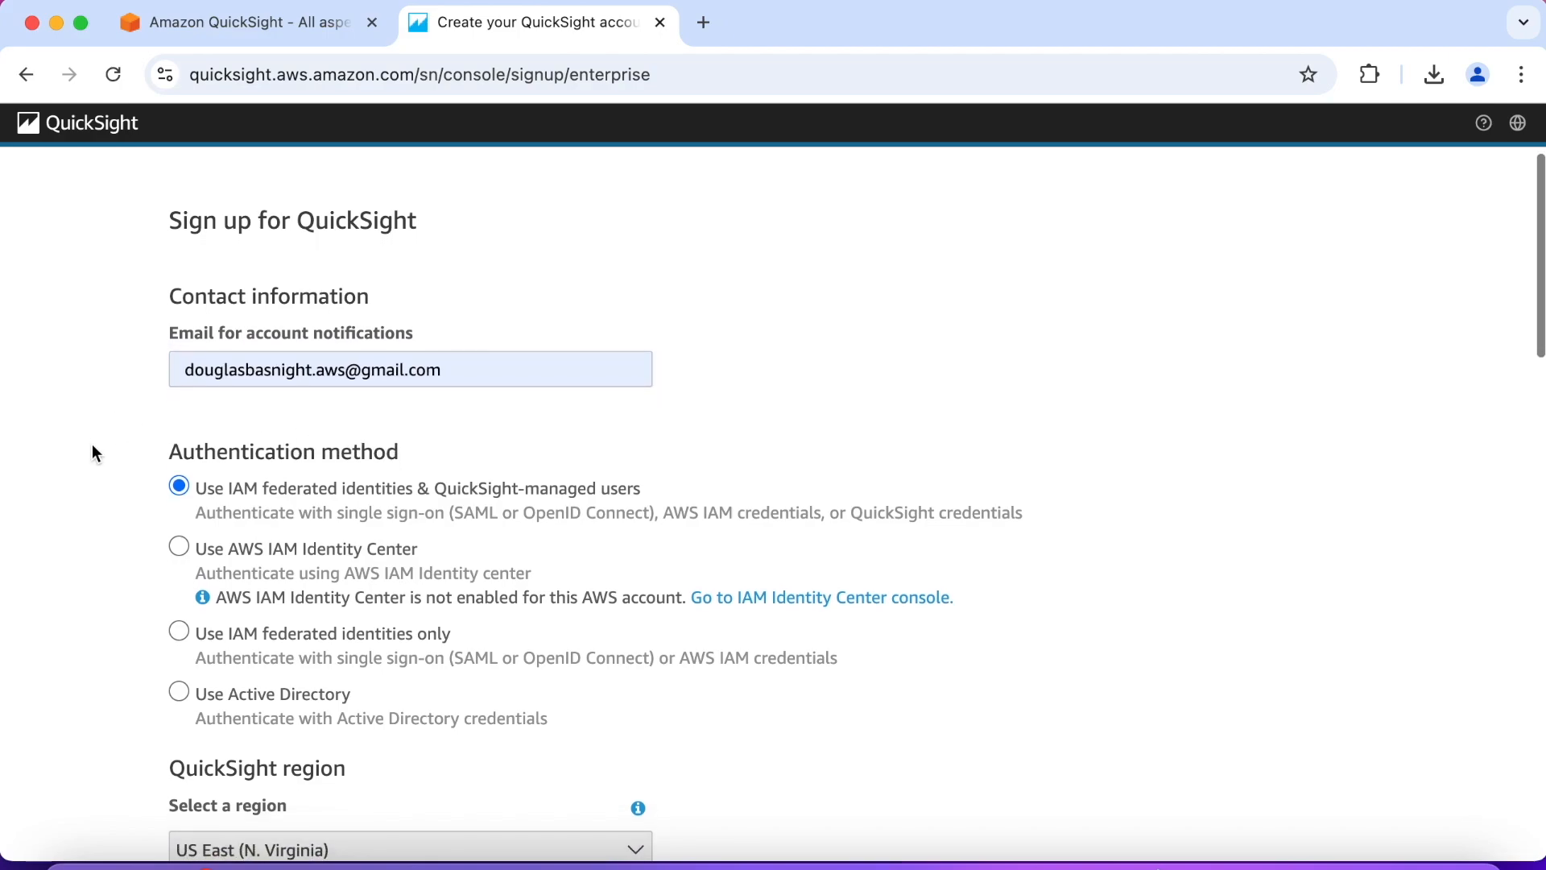
scroll(92, 447, down, 6)
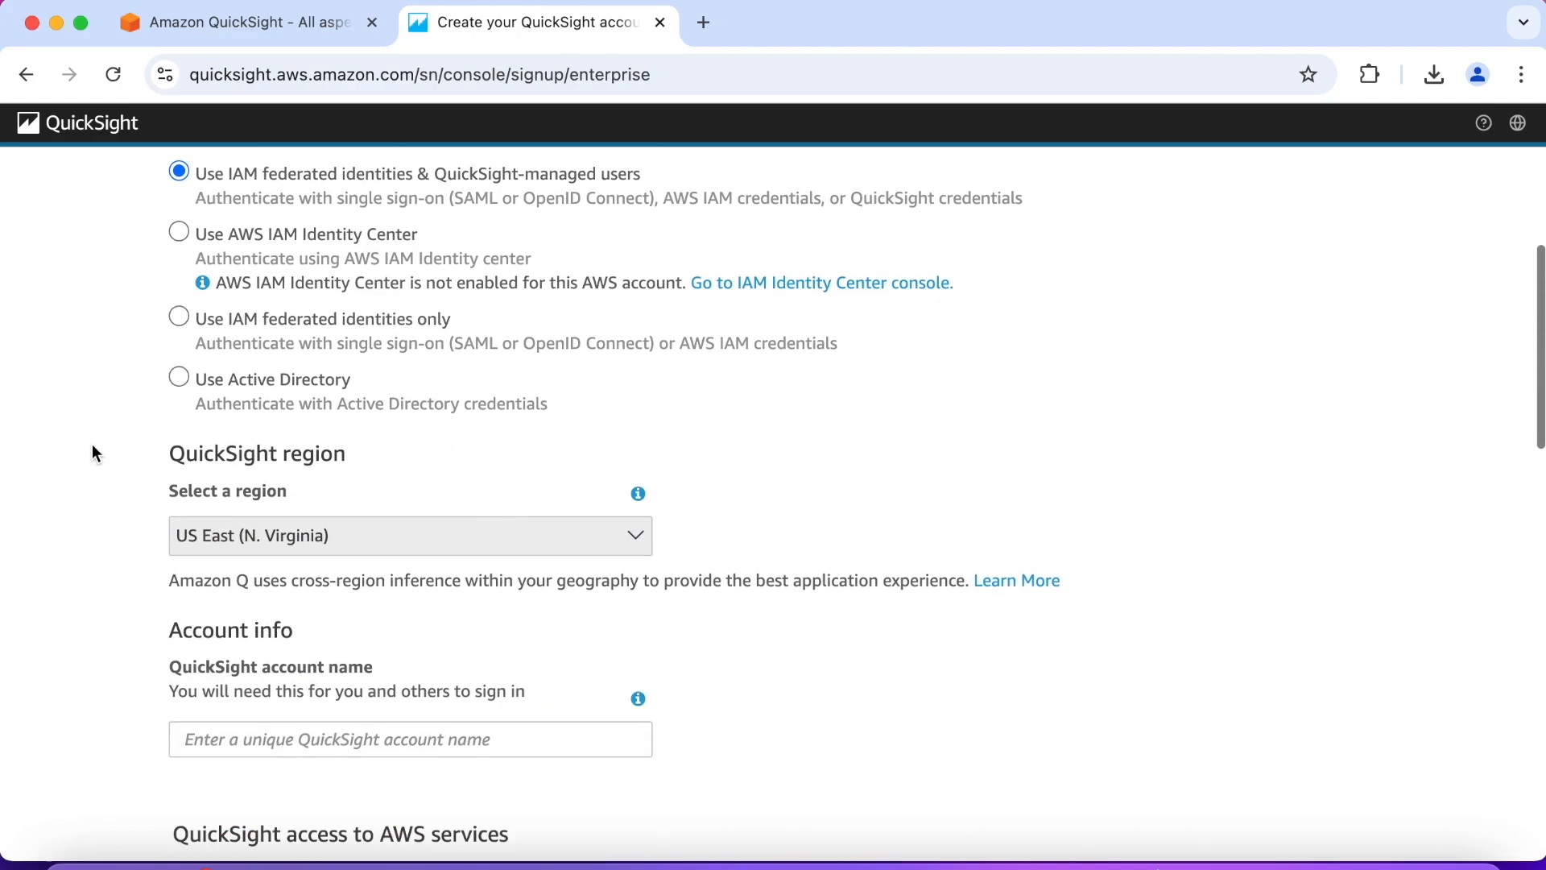
scroll(91, 443, down, 1)
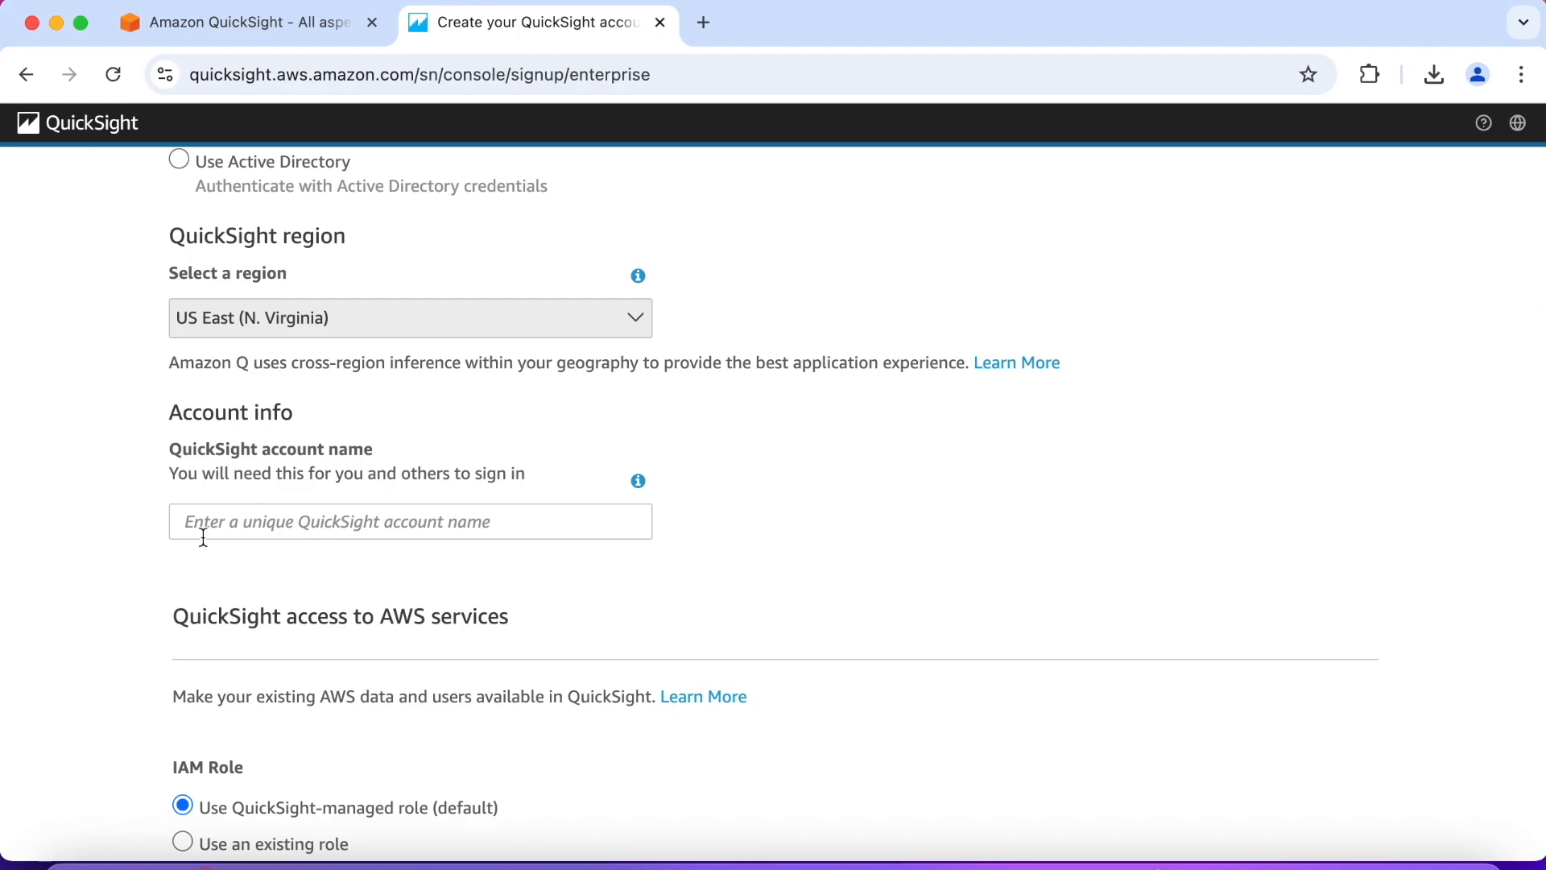
click(242, 519)
click(242, 519)
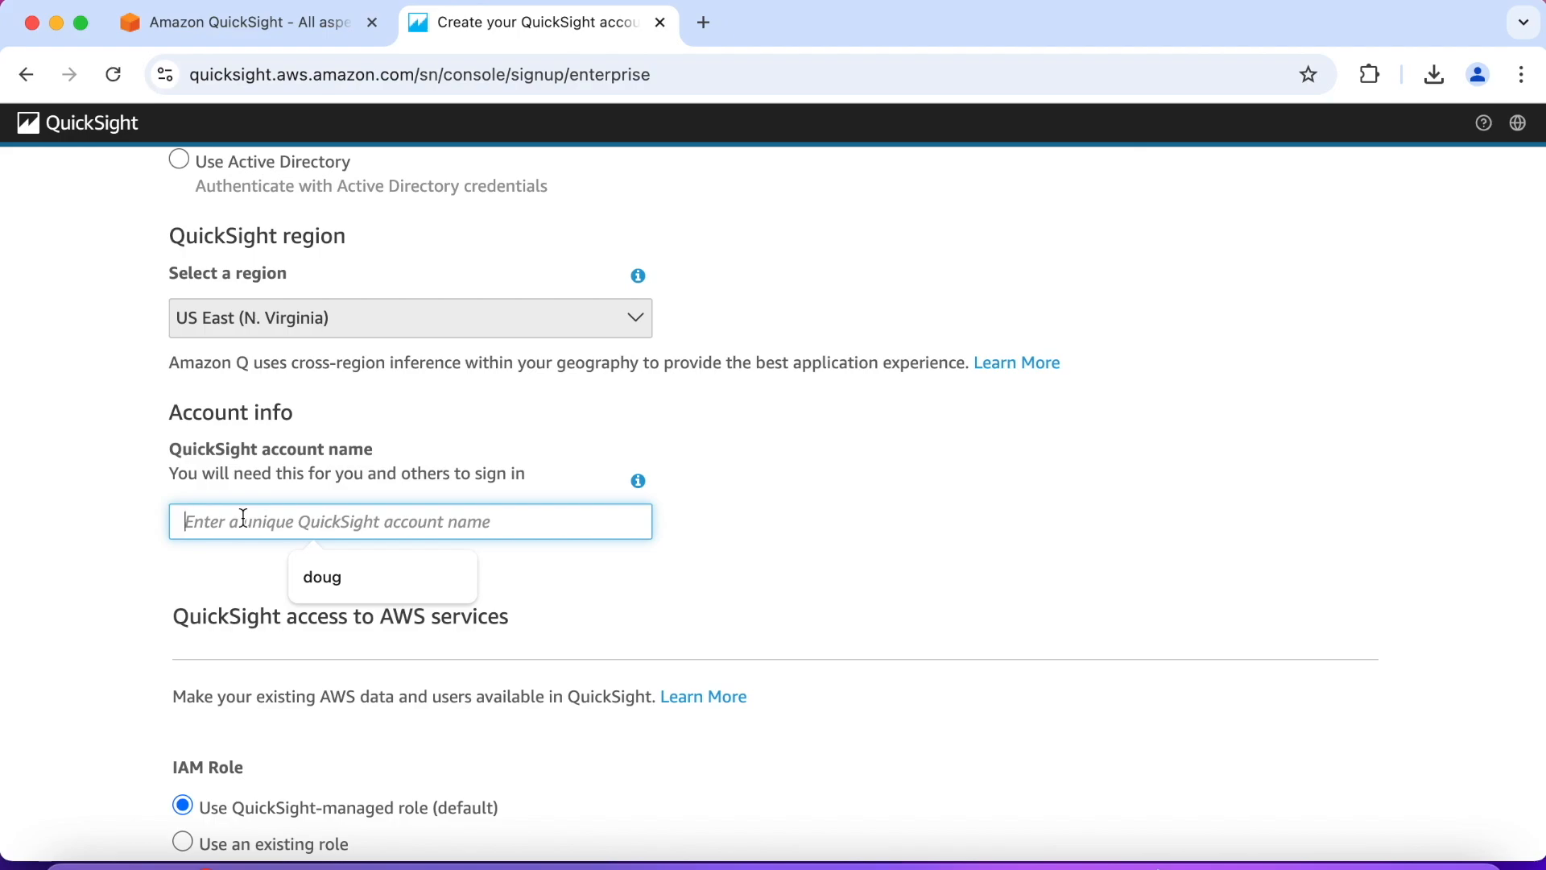
text(DOUG)
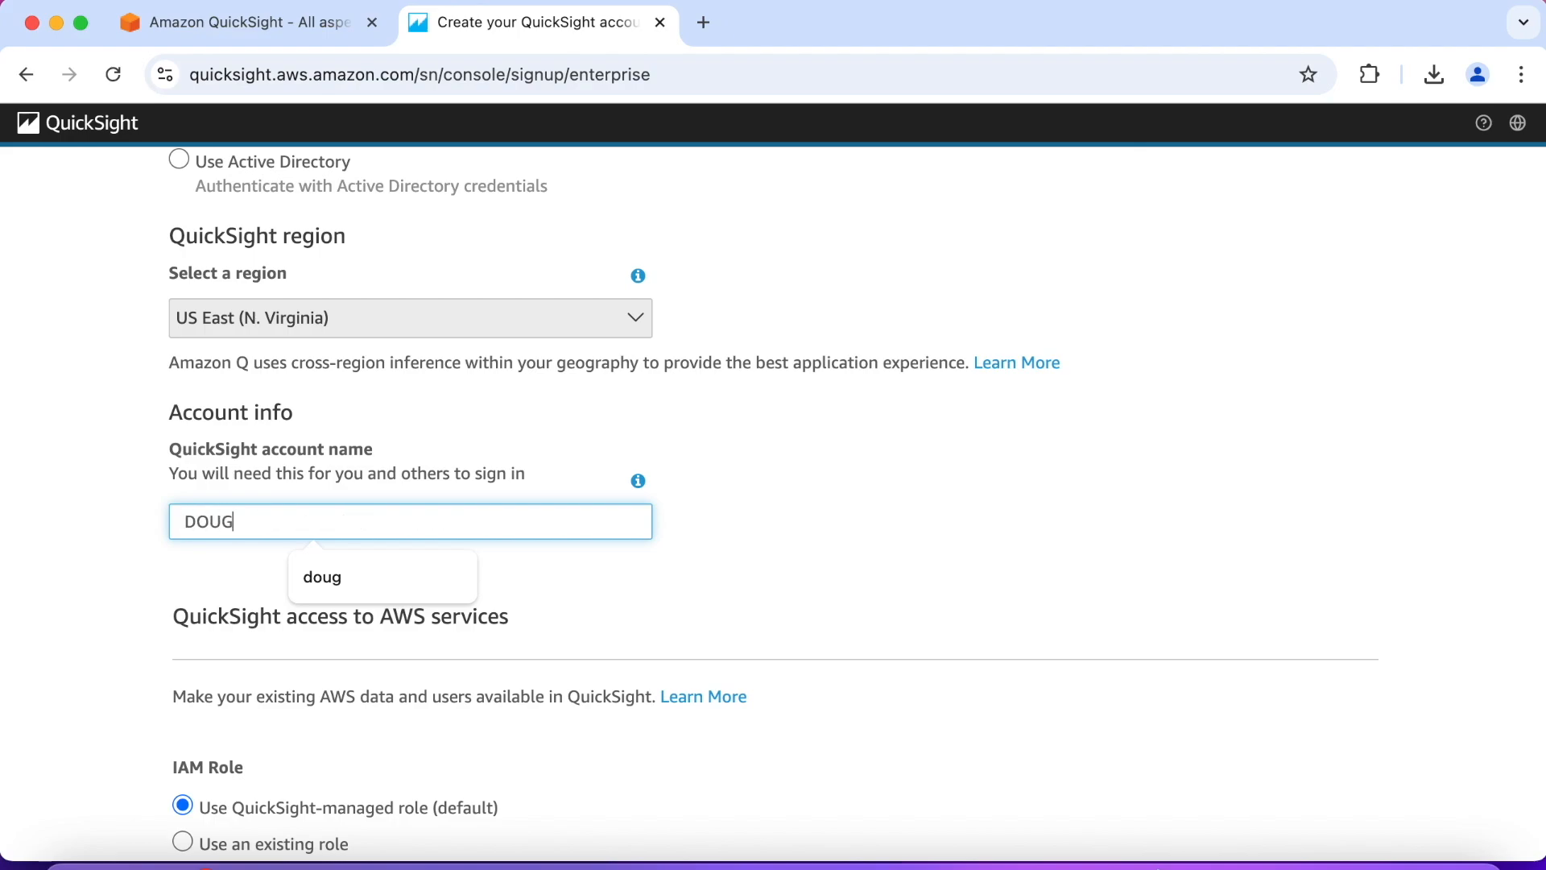
text(123)
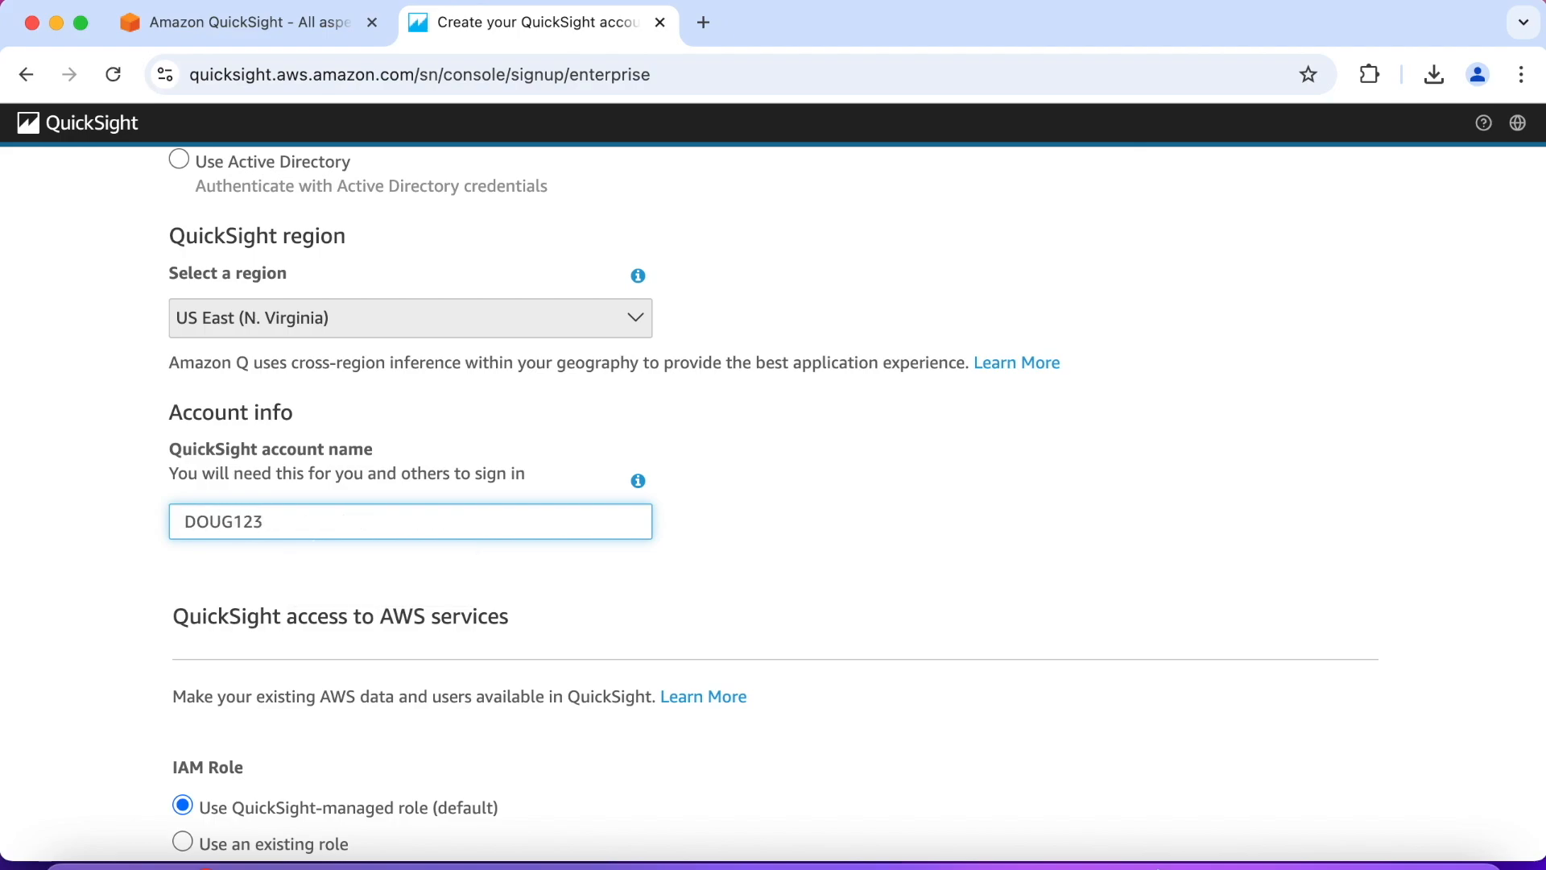
Step: Deselect the Pixel-Perfect Reports add-on and submit the QuickSight sign-up form
scroll(132, 566, down, 10)
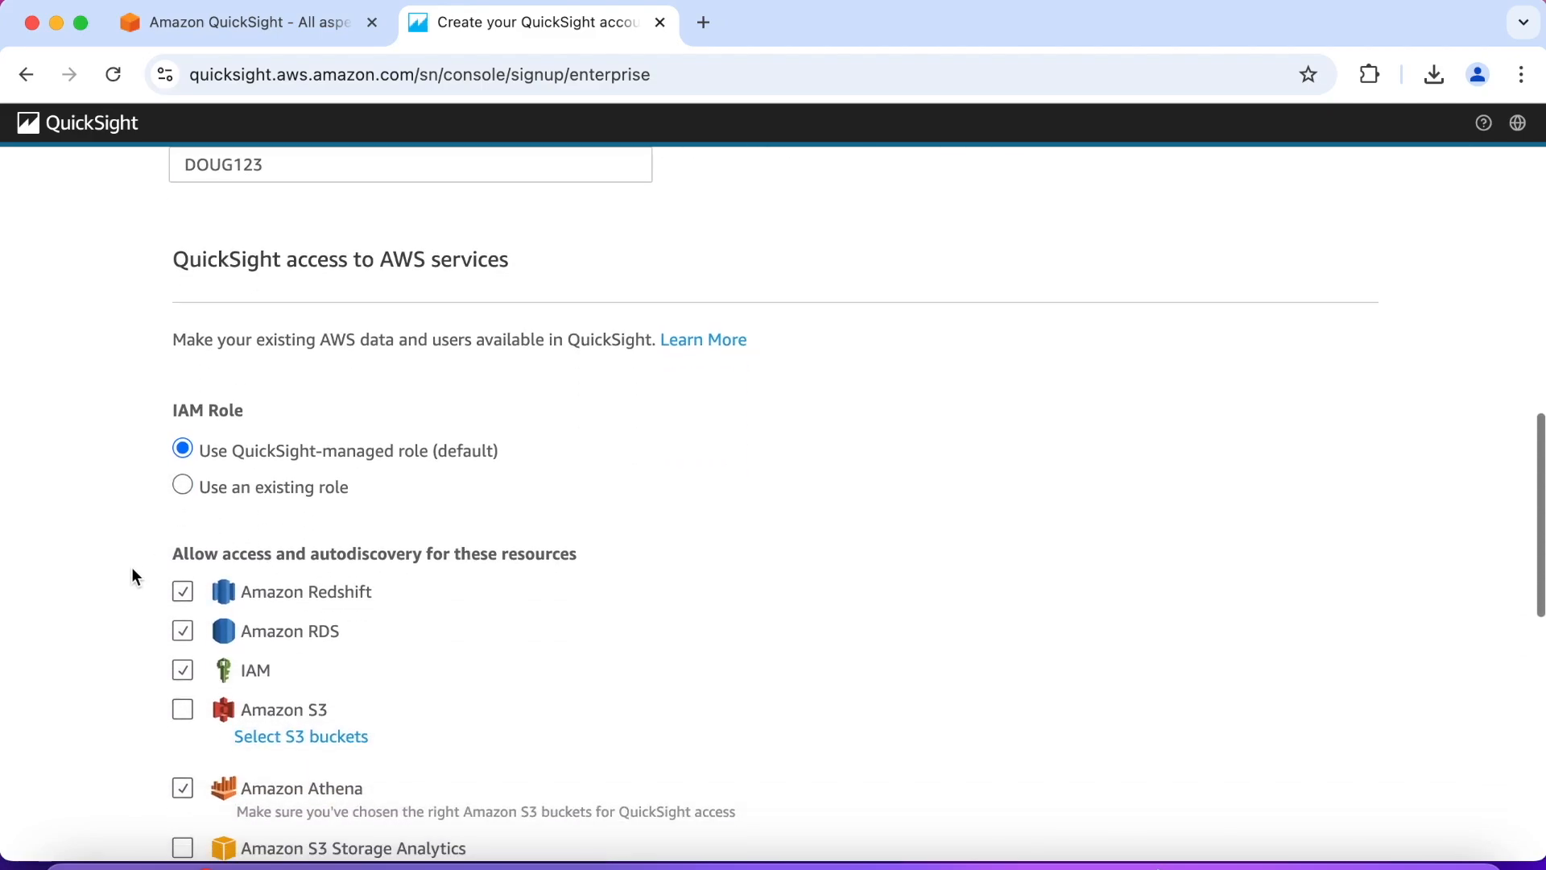
scroll(132, 566, down, 4)
click(210, 470)
click(187, 750)
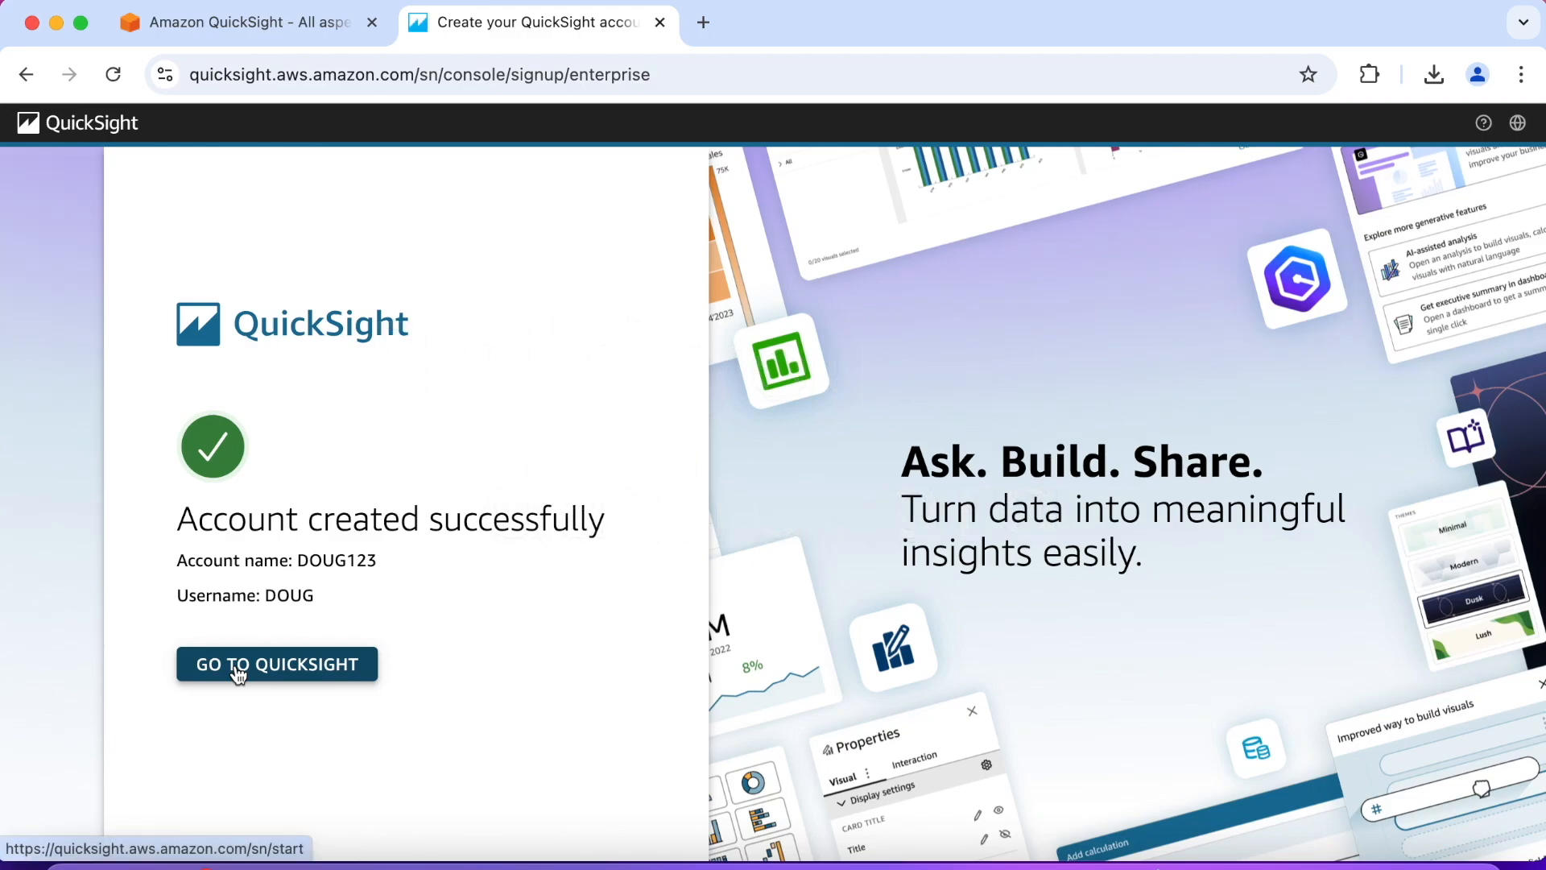
Step: Enter QuickSight with the new account and go through all pages of the welcome introduction
click(233, 667)
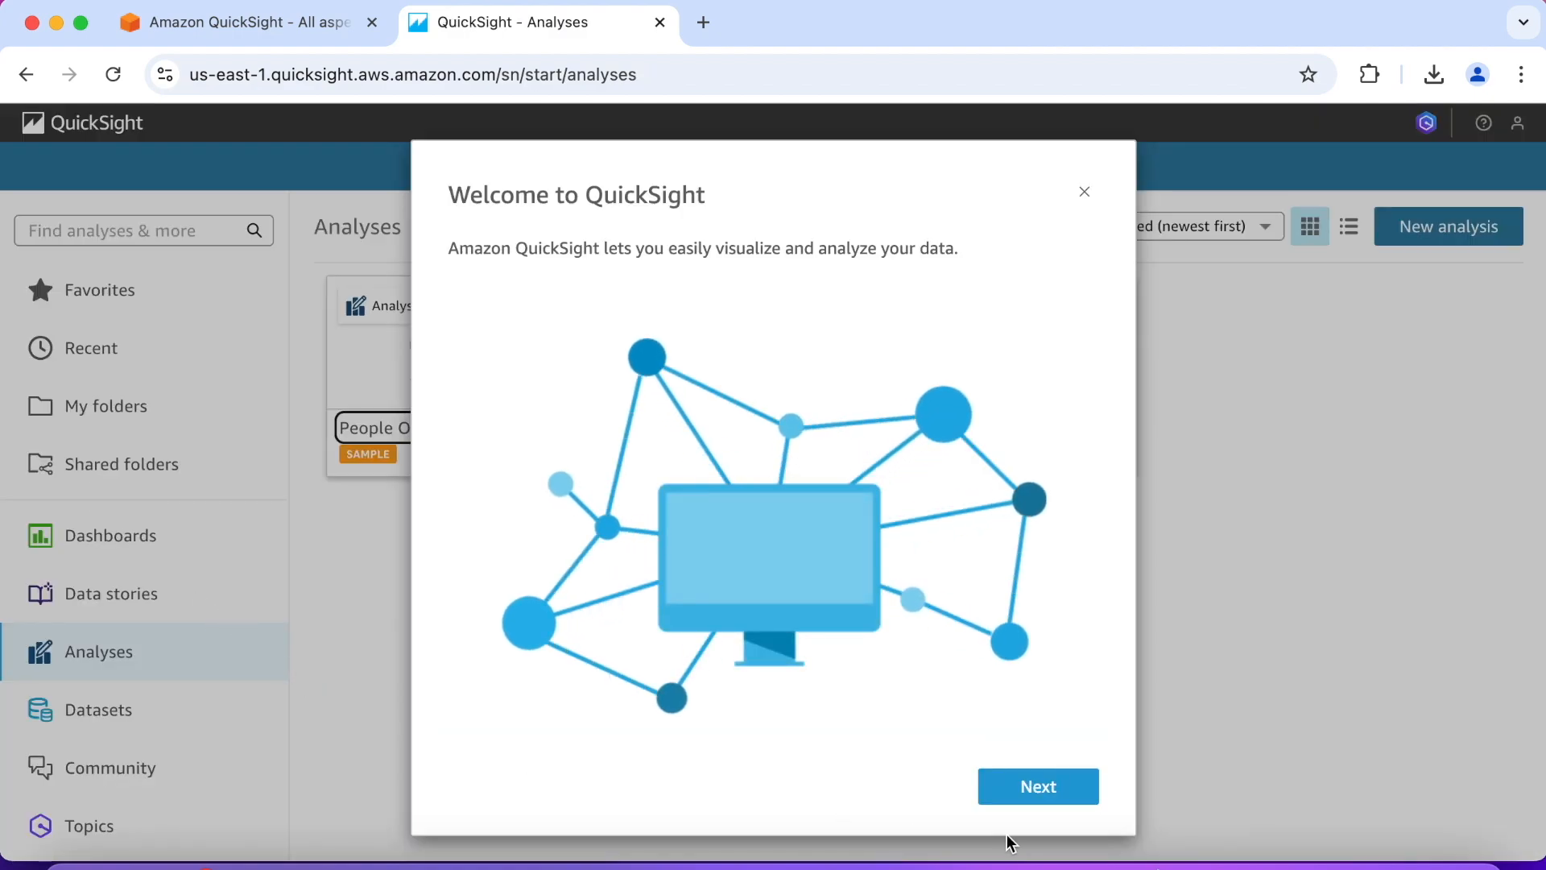
click(1058, 795)
click(1030, 785)
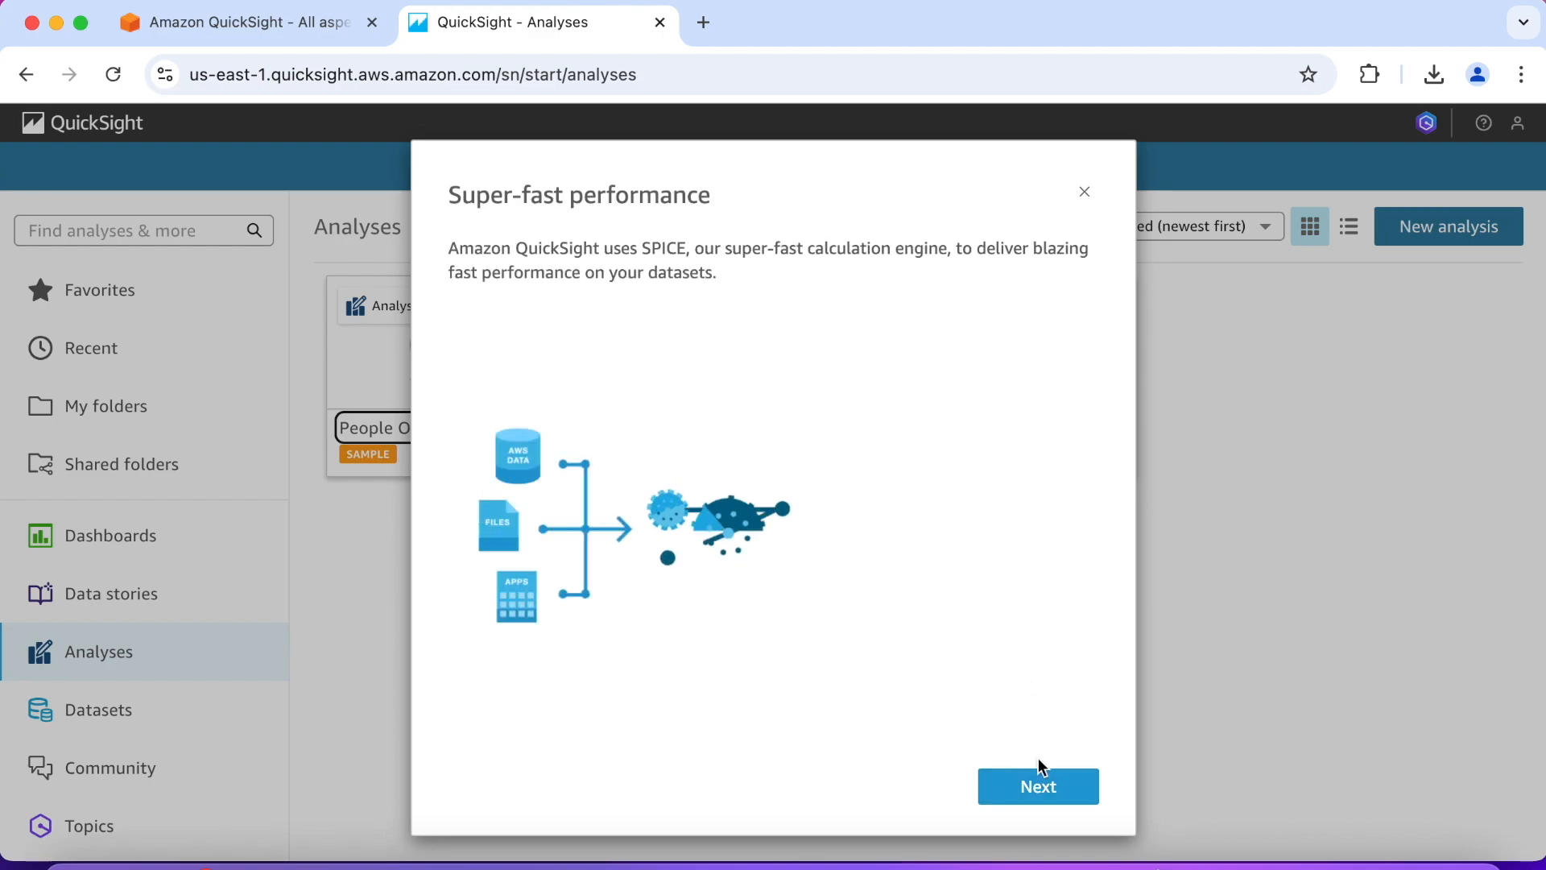
click(1037, 785)
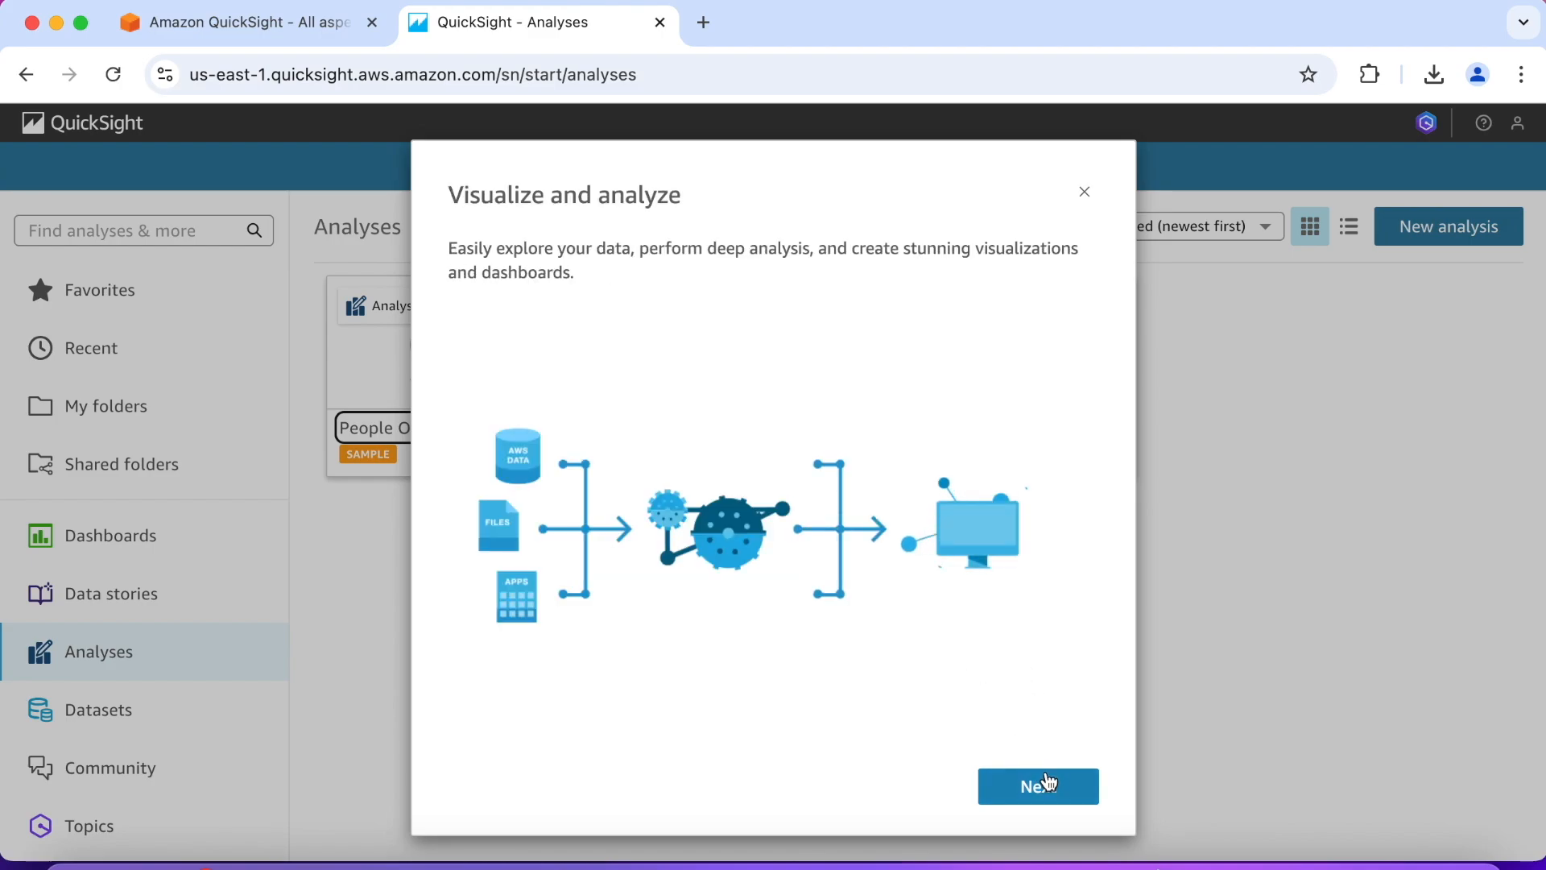
click(1047, 785)
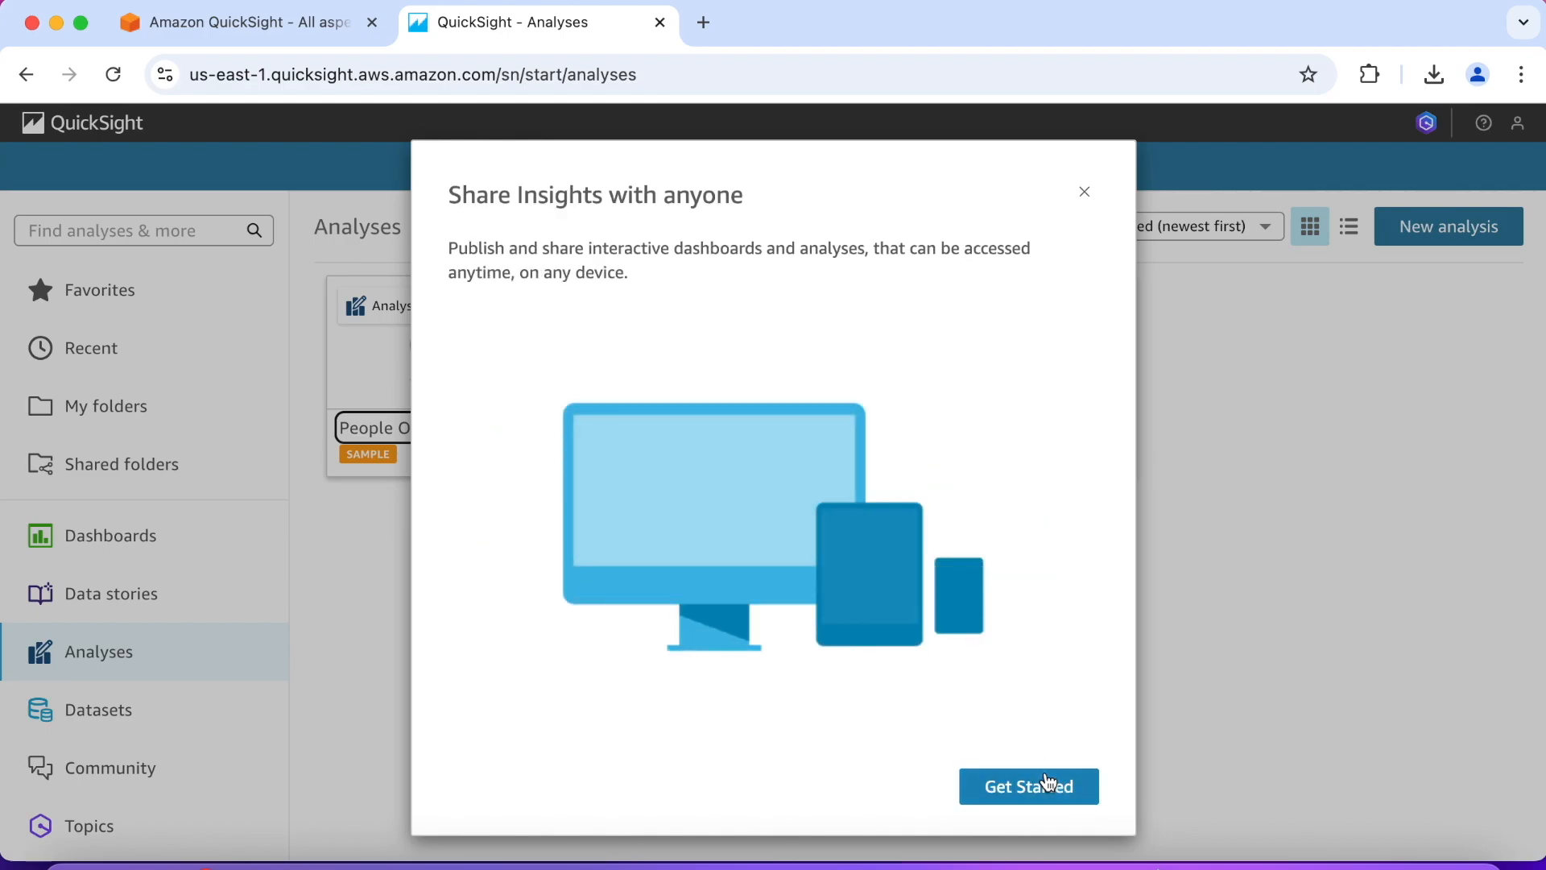
click(1048, 784)
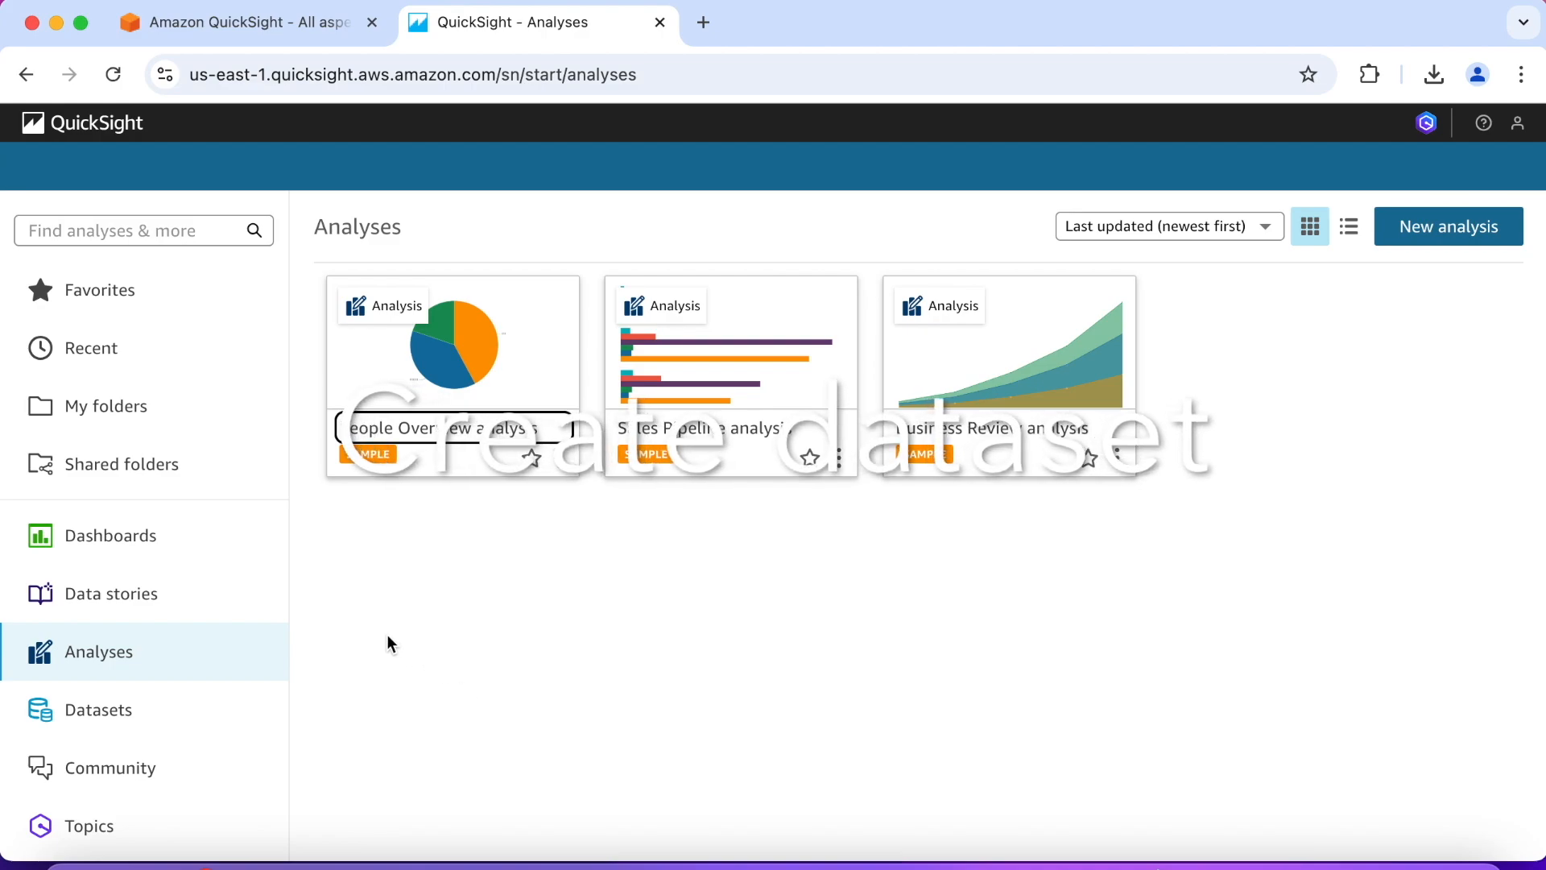
Step: Start a new dataset from an uploaded file, choosing SaaS-Sales.csv from the Desktop folder
click(108, 713)
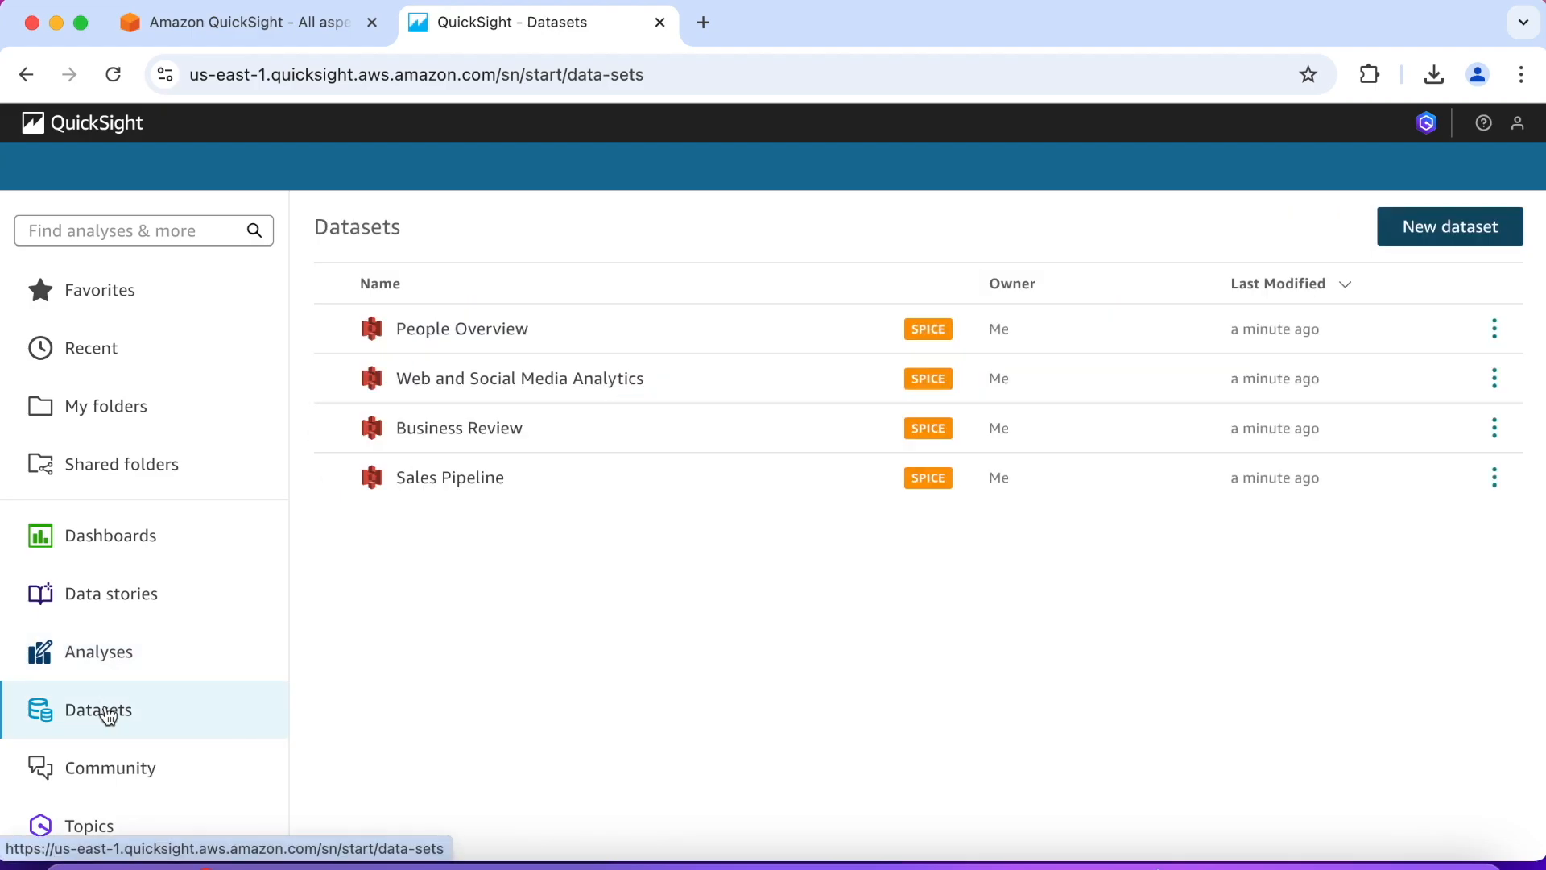
click(1467, 240)
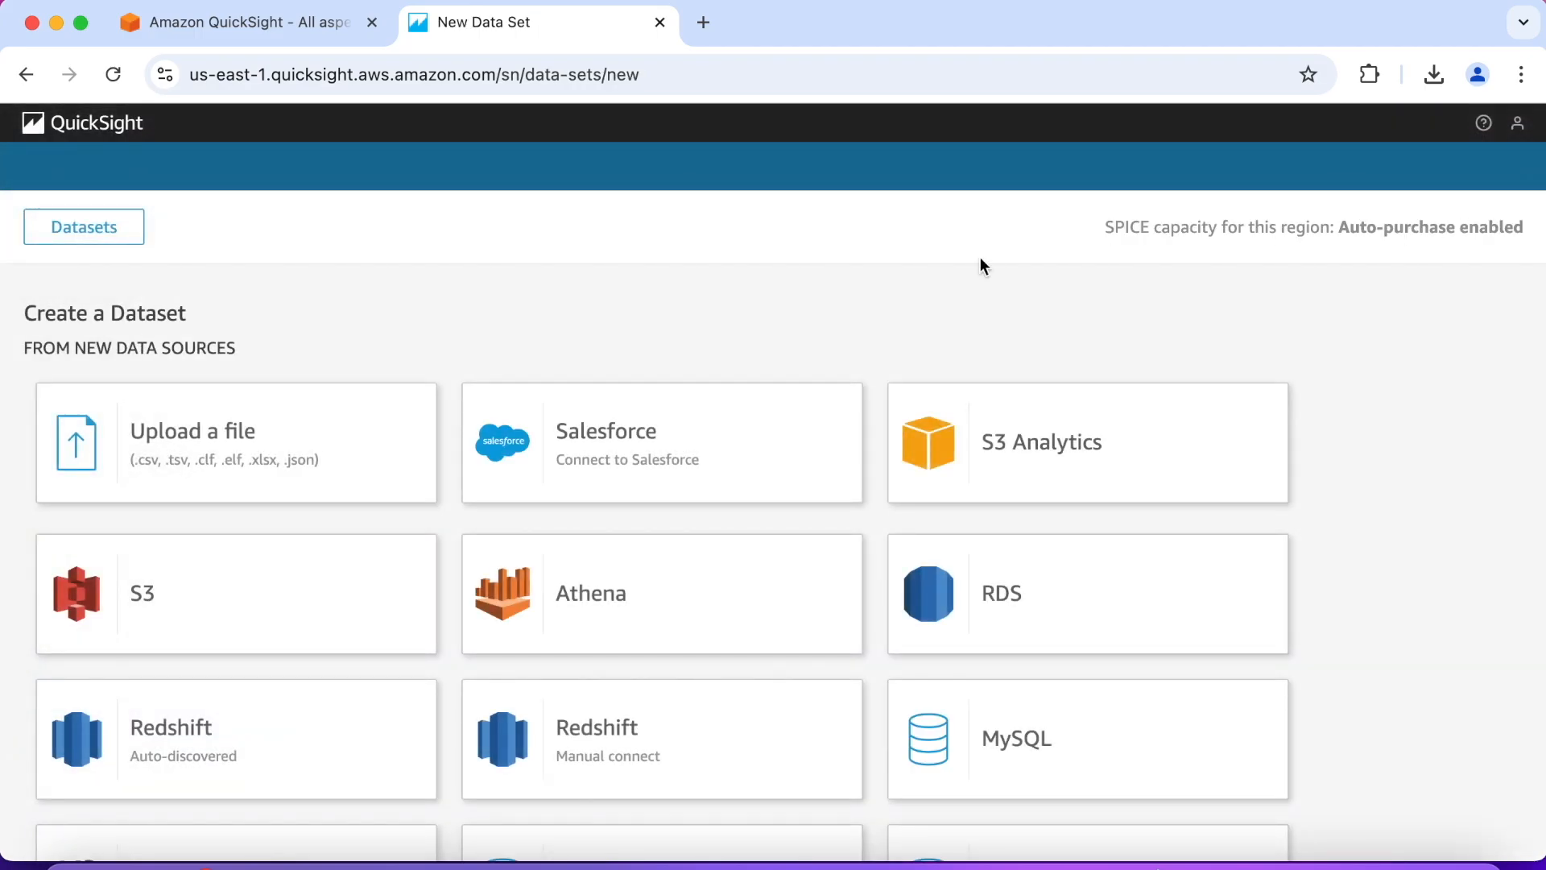
click(259, 448)
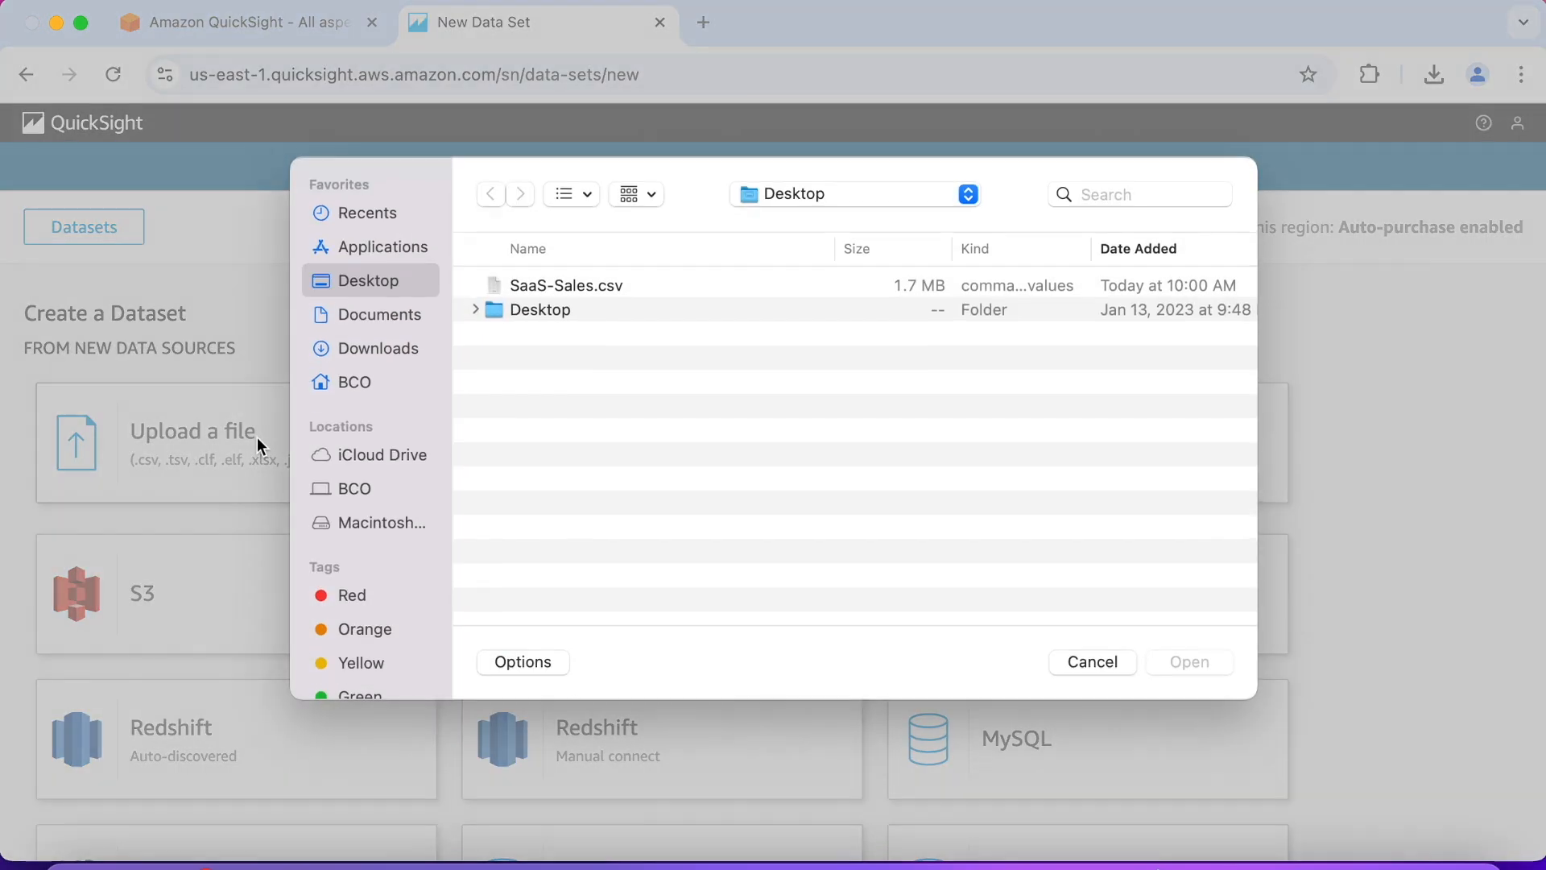
click(572, 287)
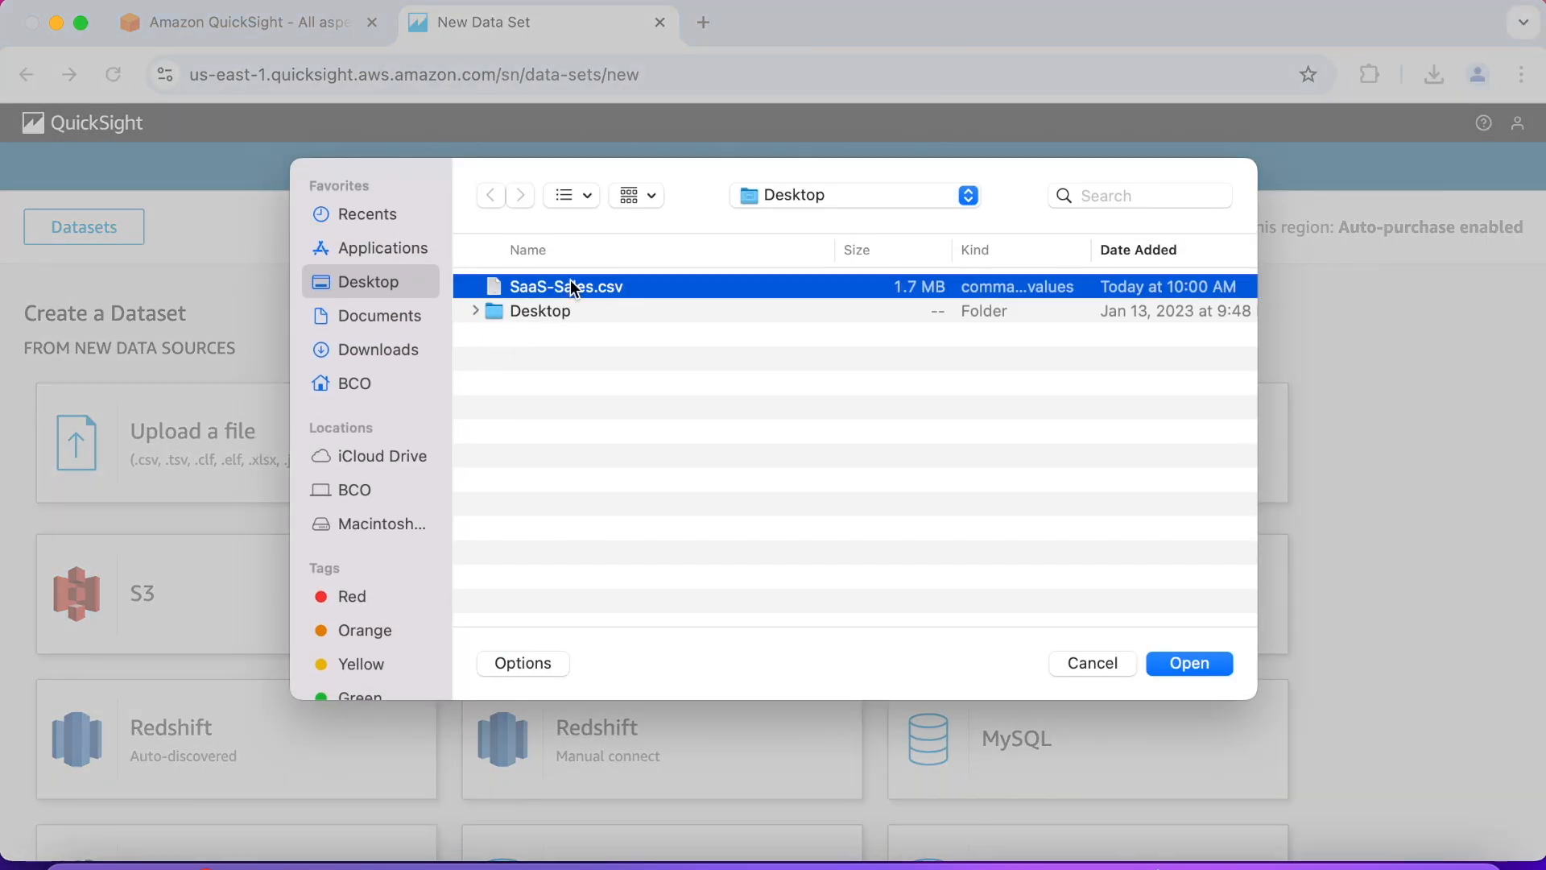
click(1192, 668)
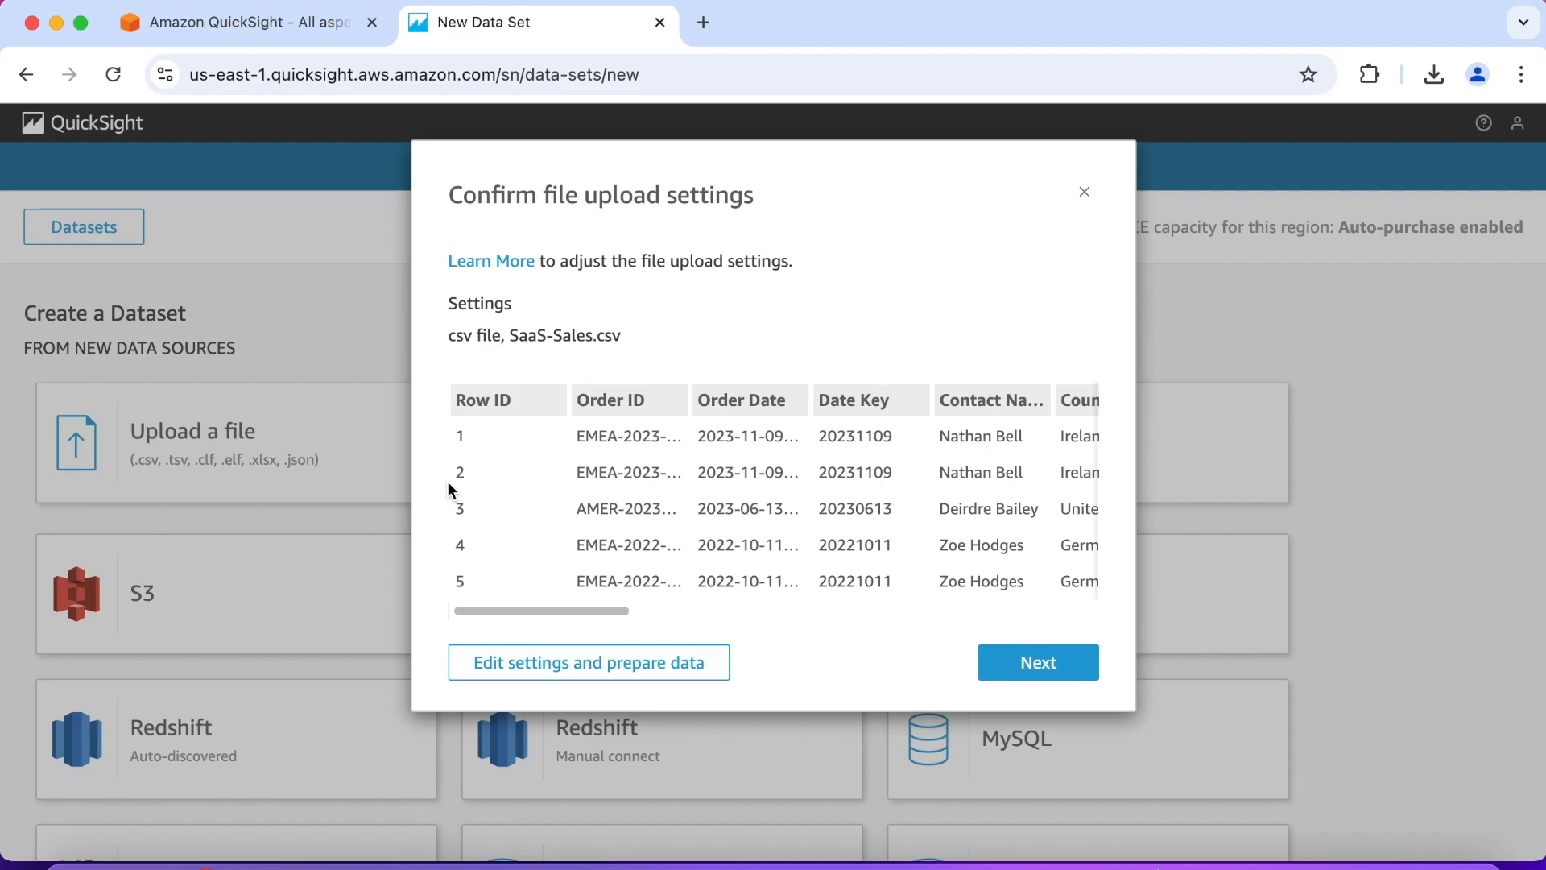
Step: Accept the upload settings, visualize the imported data and create an interactive sheet with Tiled layout optimized for 1600px
click(503, 509)
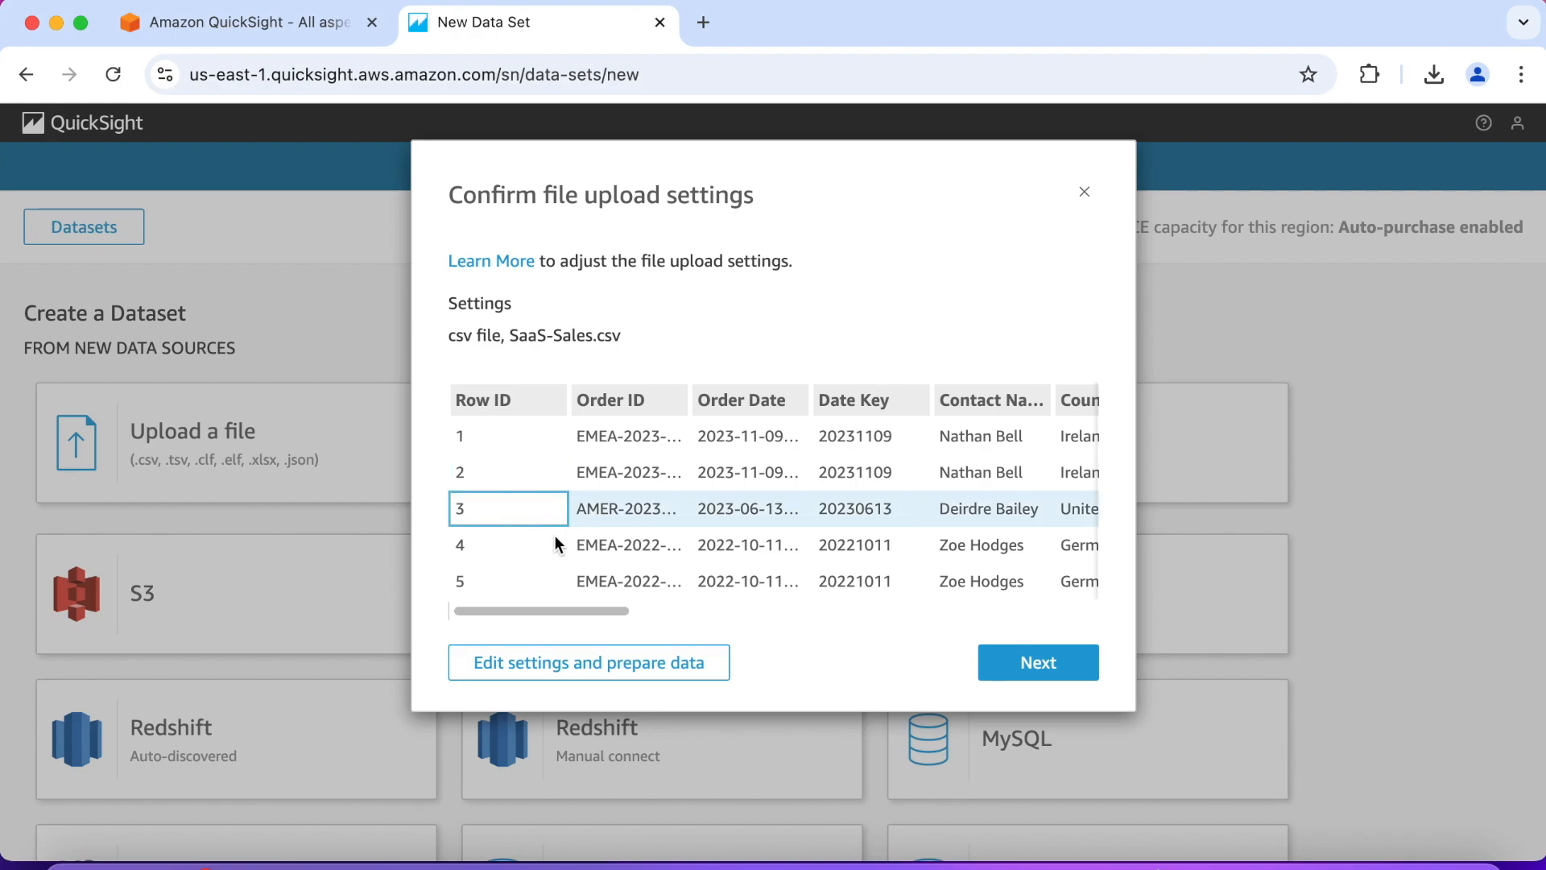
click(1029, 662)
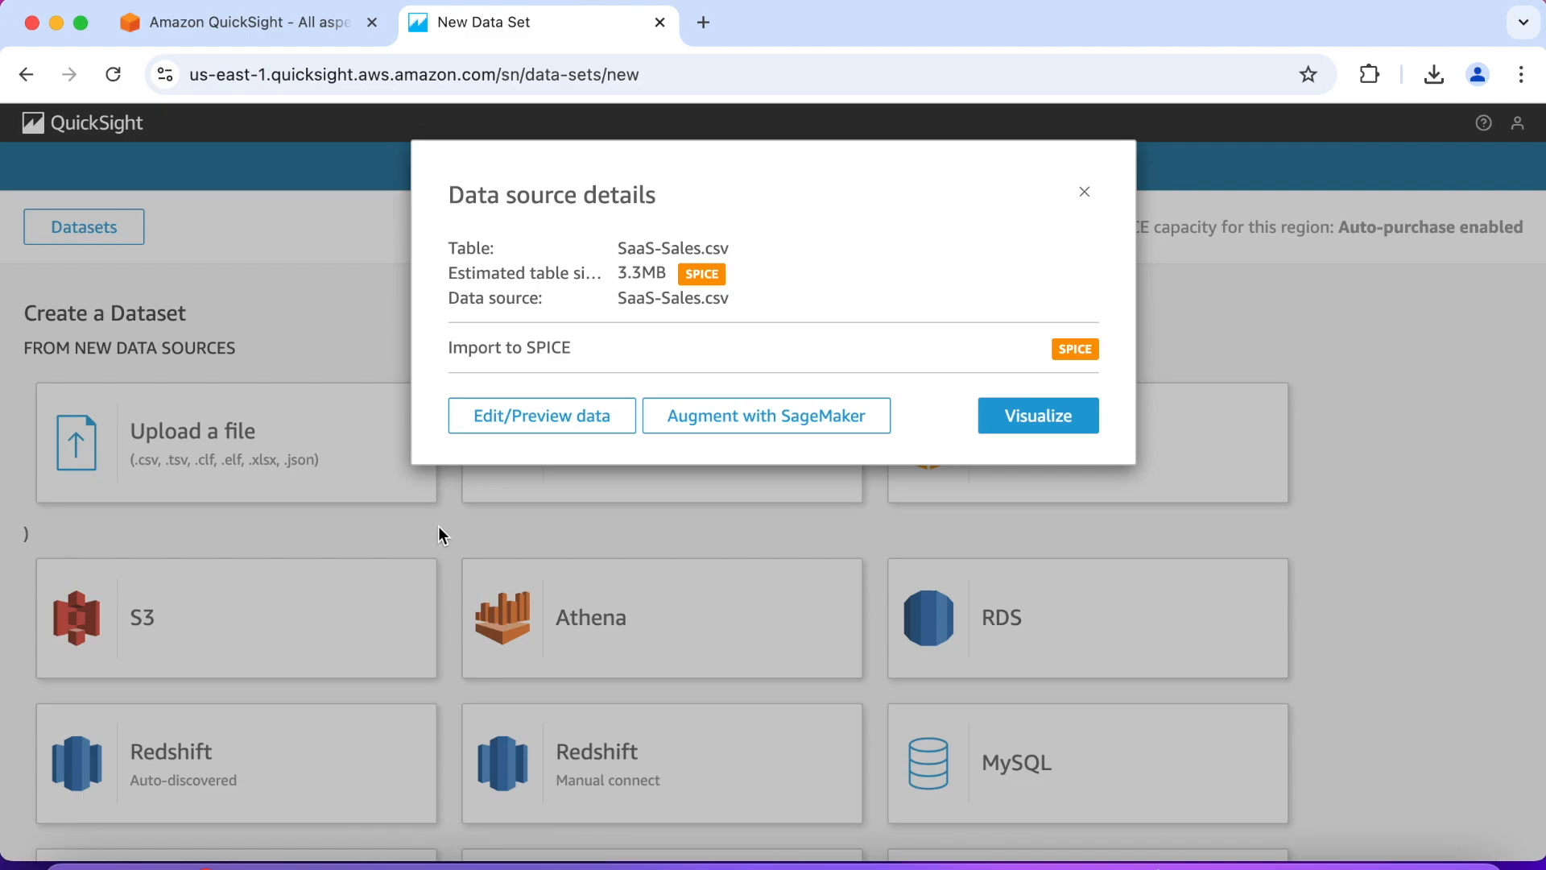
click(1042, 415)
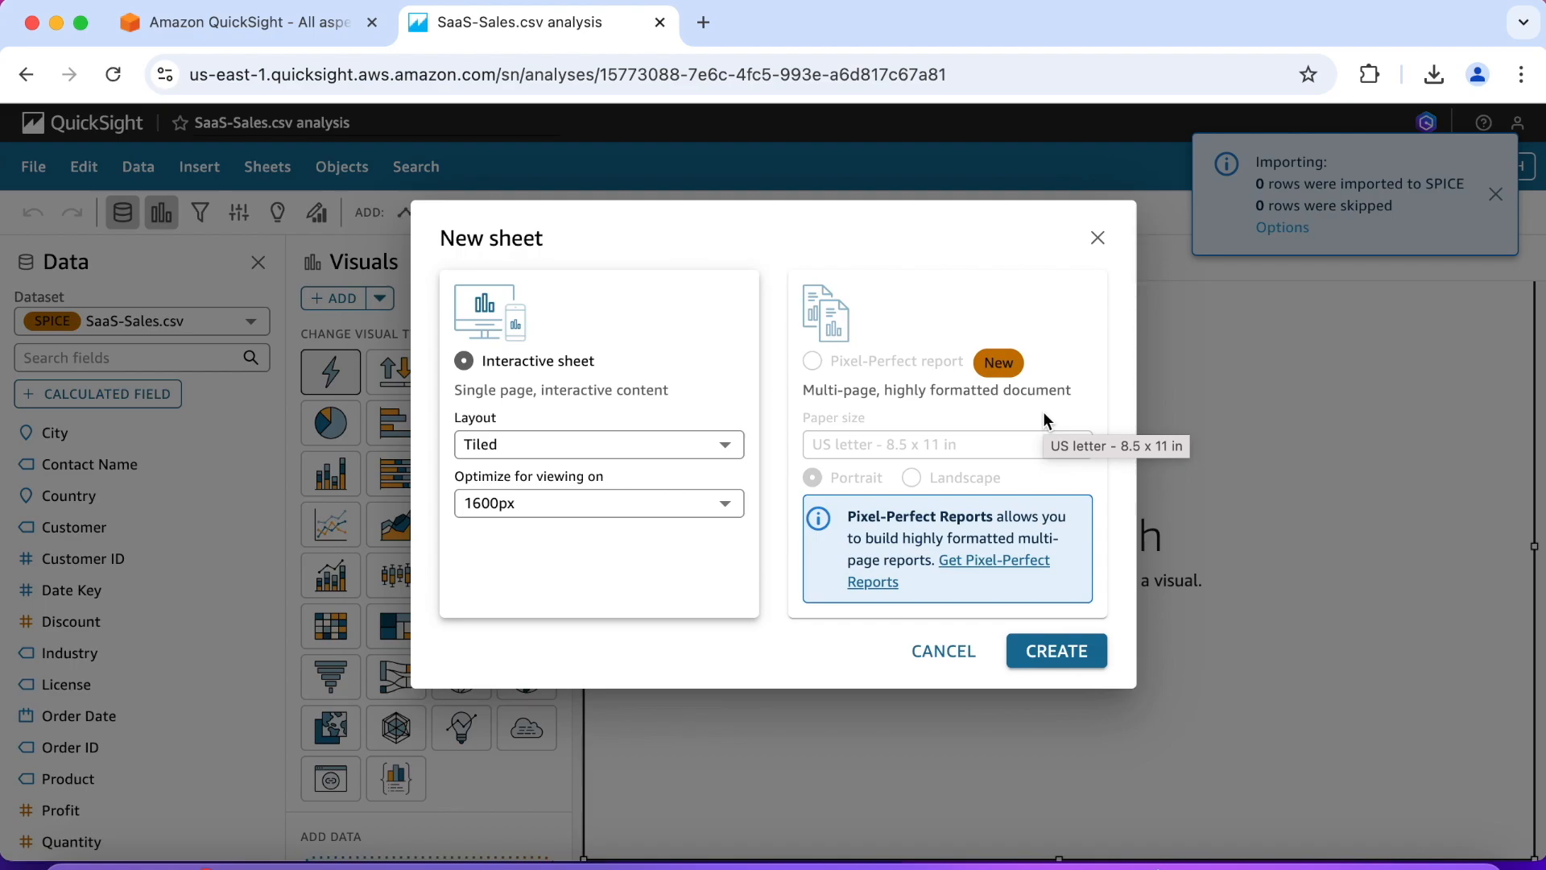
click(1052, 652)
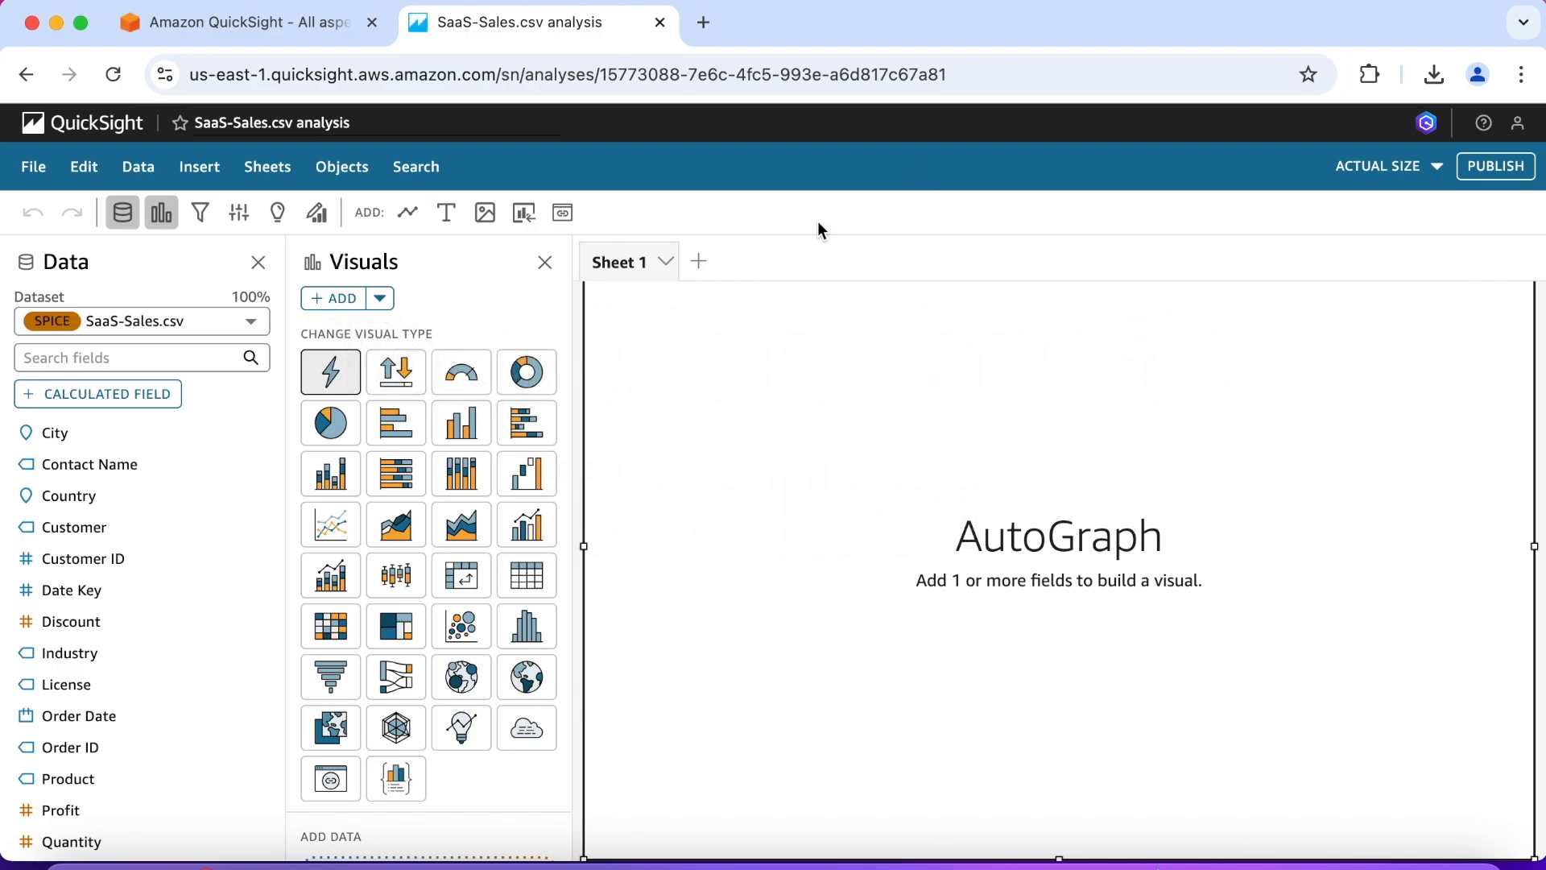
Step: Look through the dataset's field list and the available visual types of the new analysis
scroll(183, 531, down, 3)
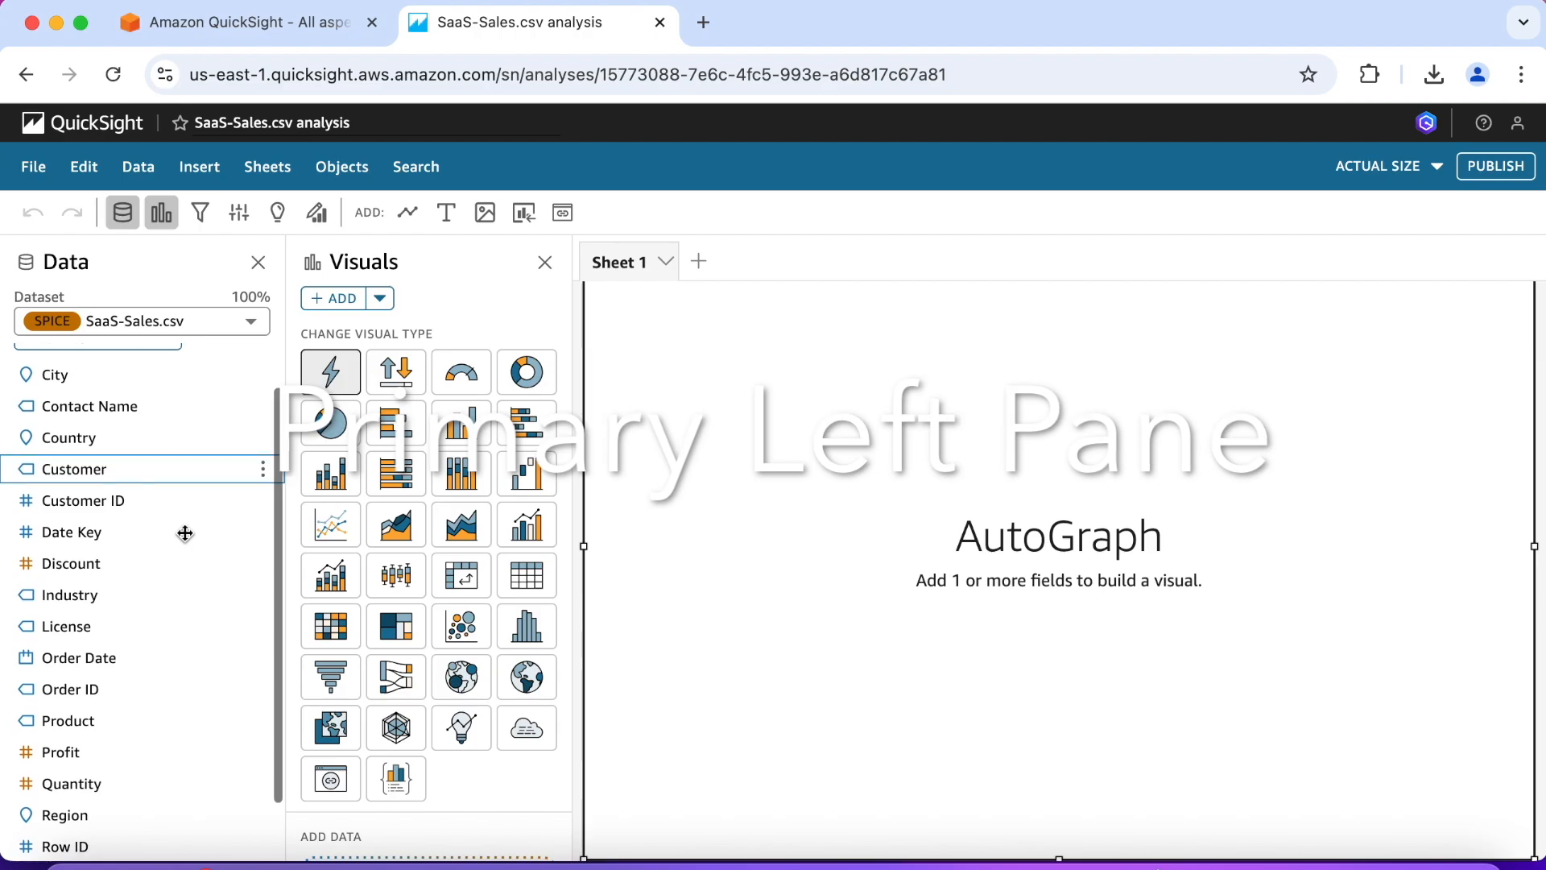
scroll(185, 533, down, 1)
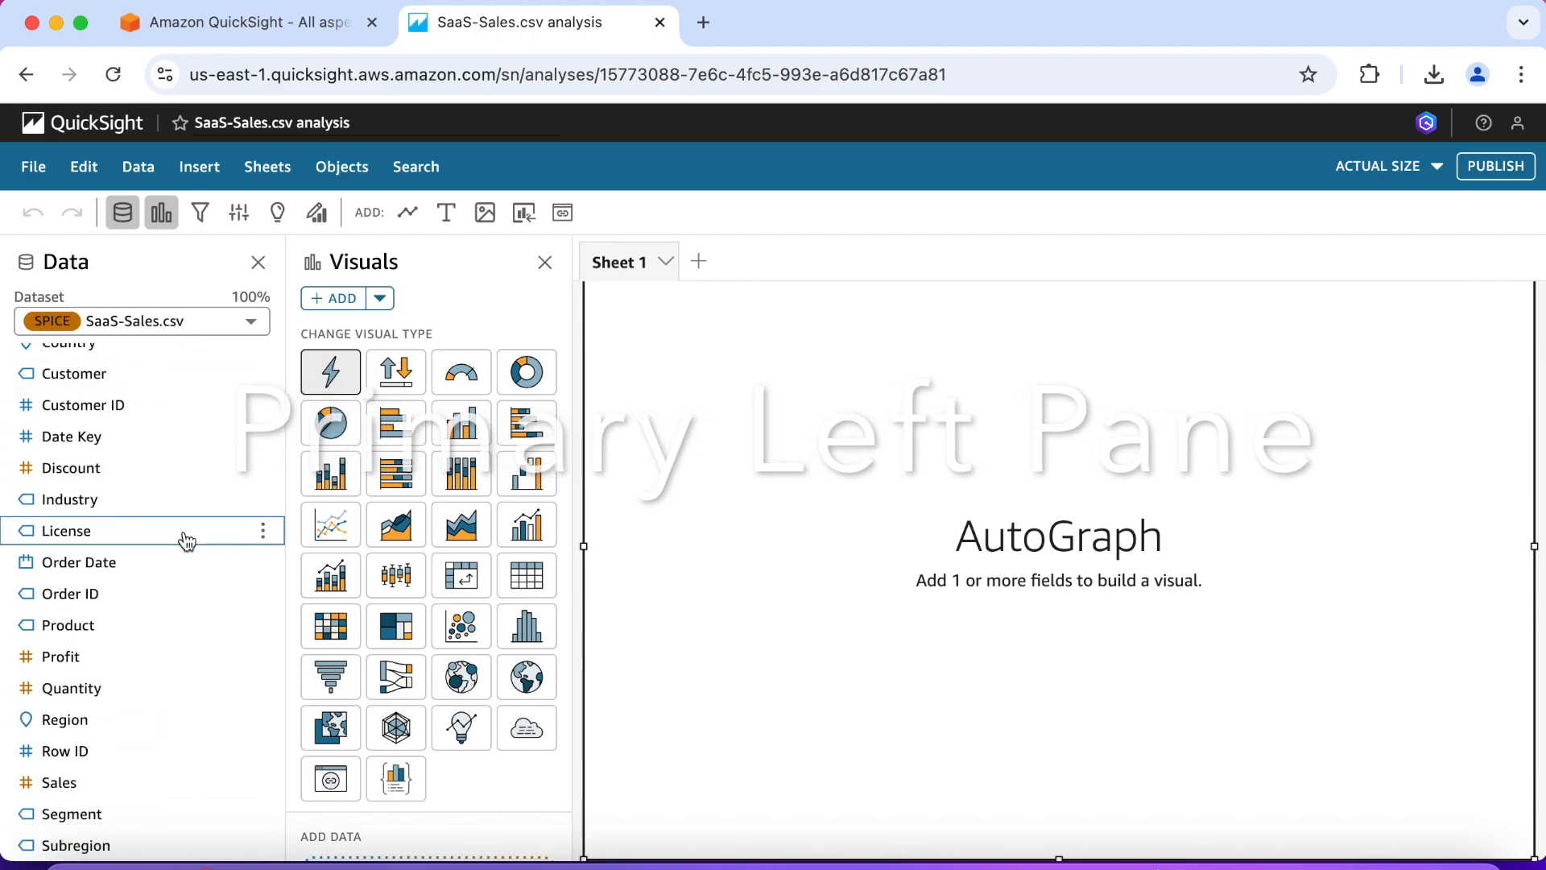
scroll(183, 539, down, 1)
scroll(183, 531, up, 5)
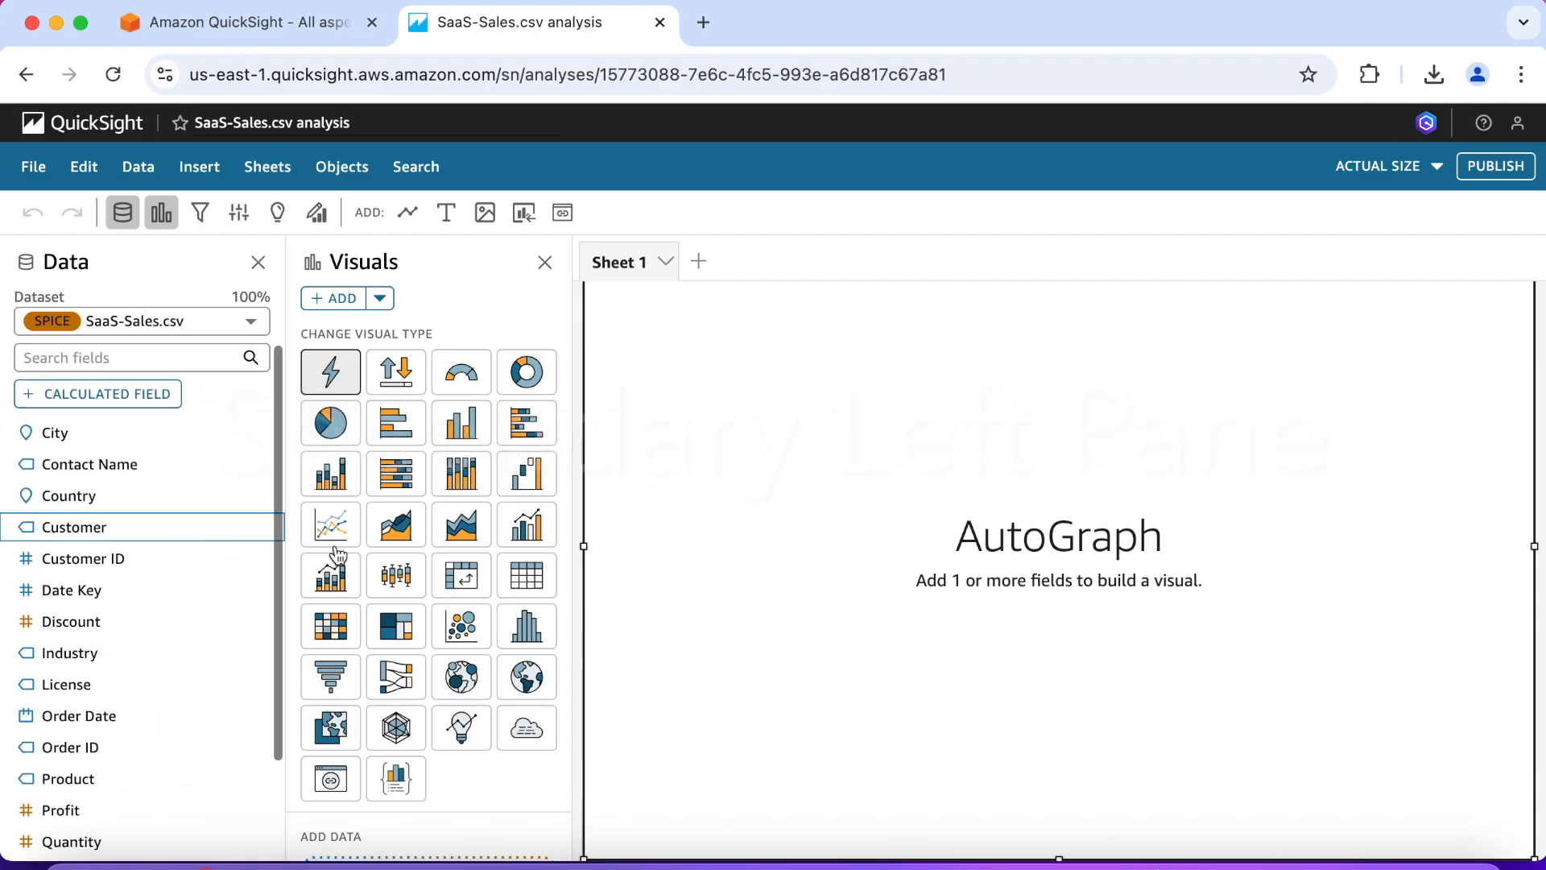
scroll(431, 559, down, 1)
scroll(431, 559, up, 1)
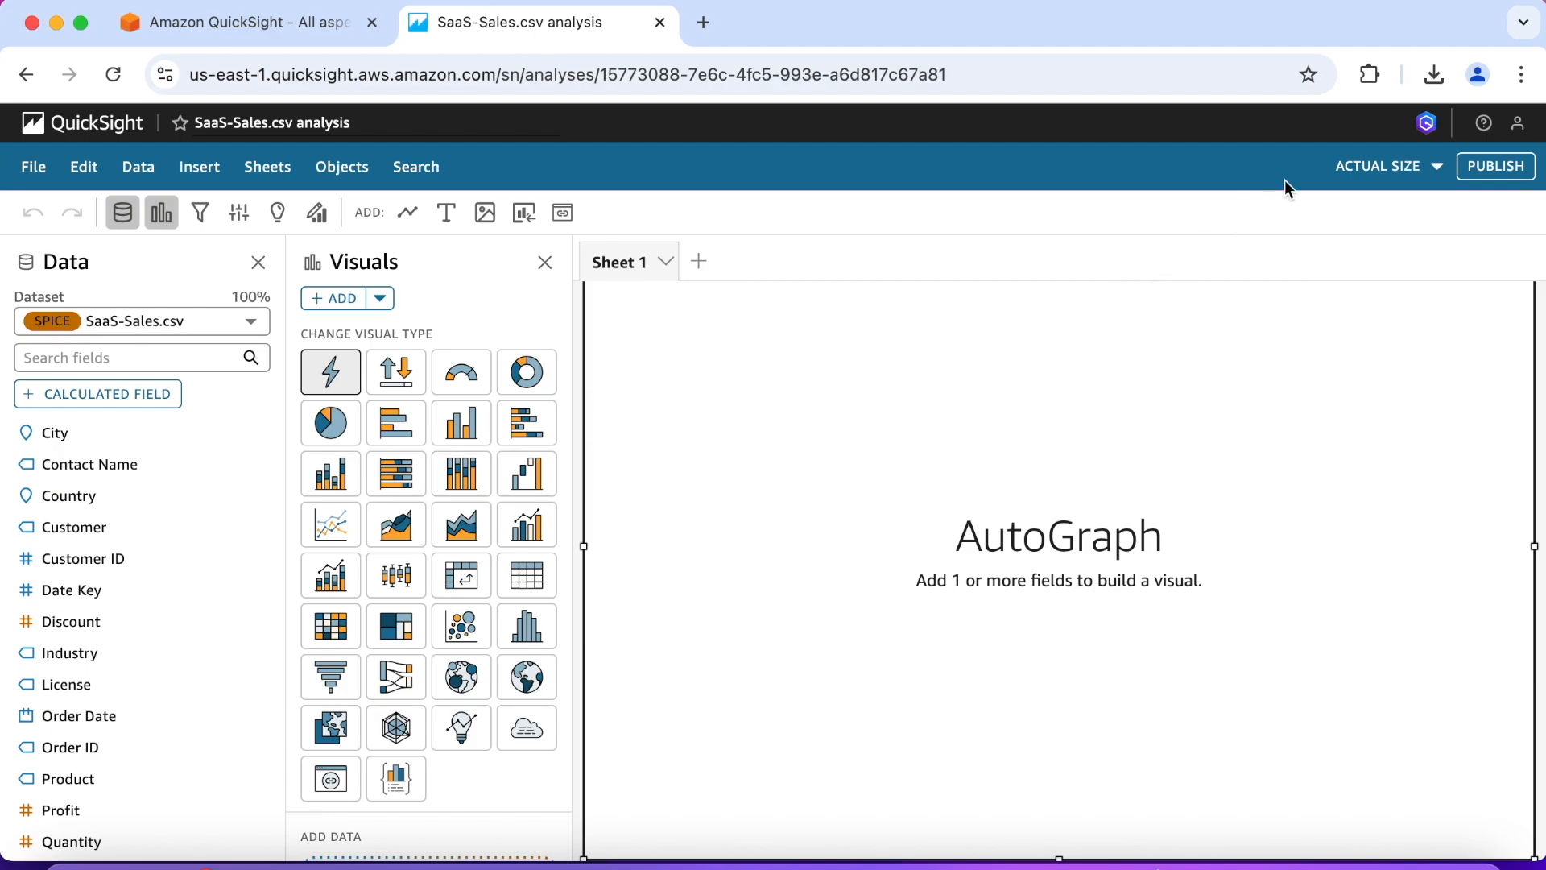
Step: Set the sheet view to Fit to width and rename the analysis "SaaS-Sales.csv analysis - Build your first dashboard"
click(1438, 170)
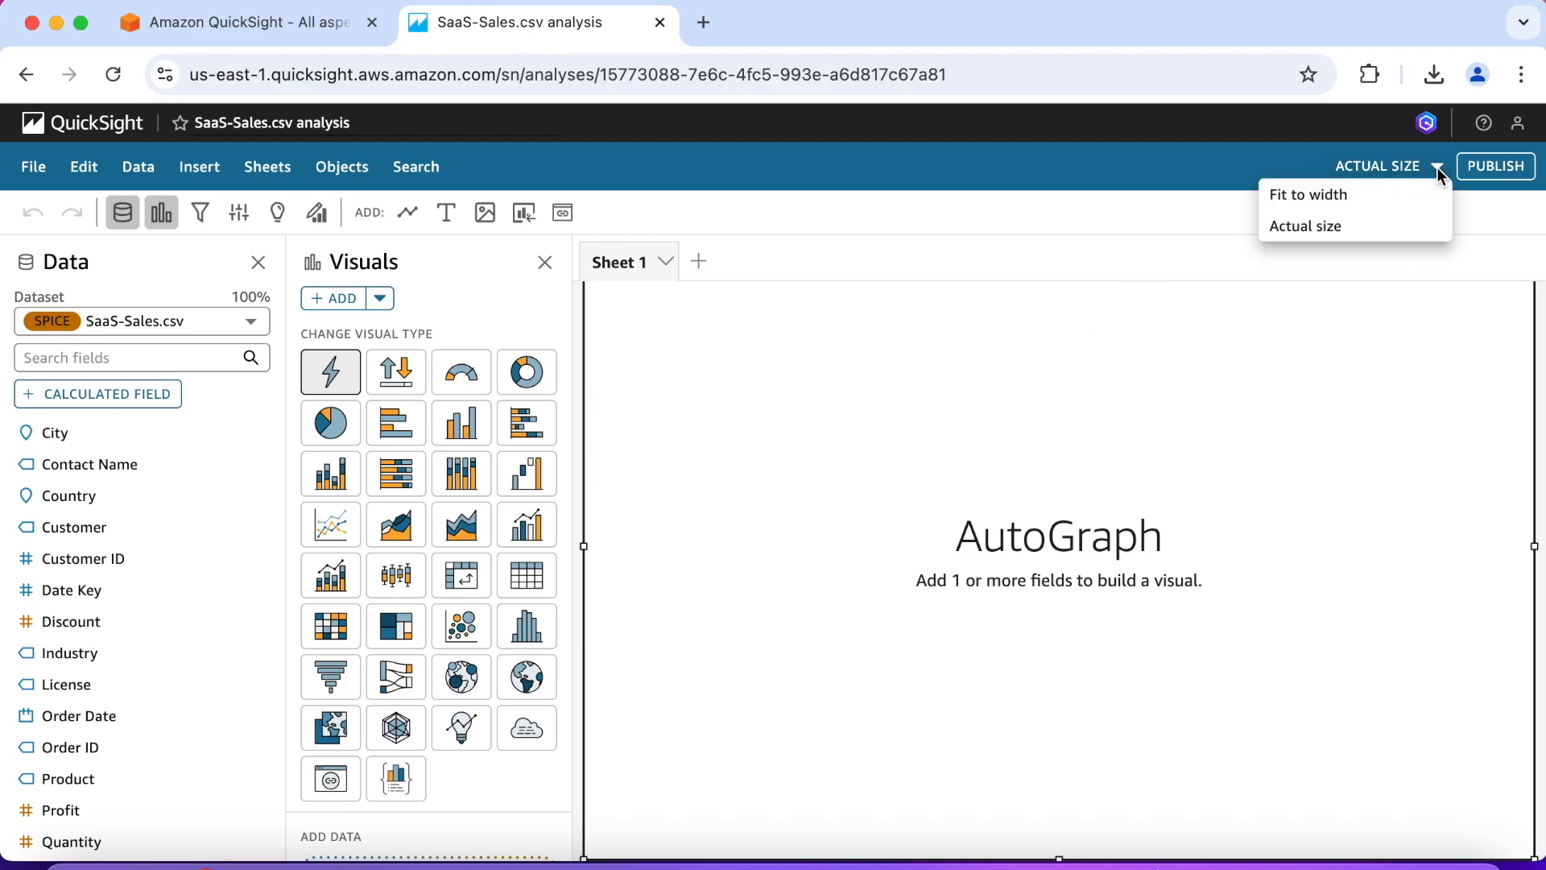
click(1369, 194)
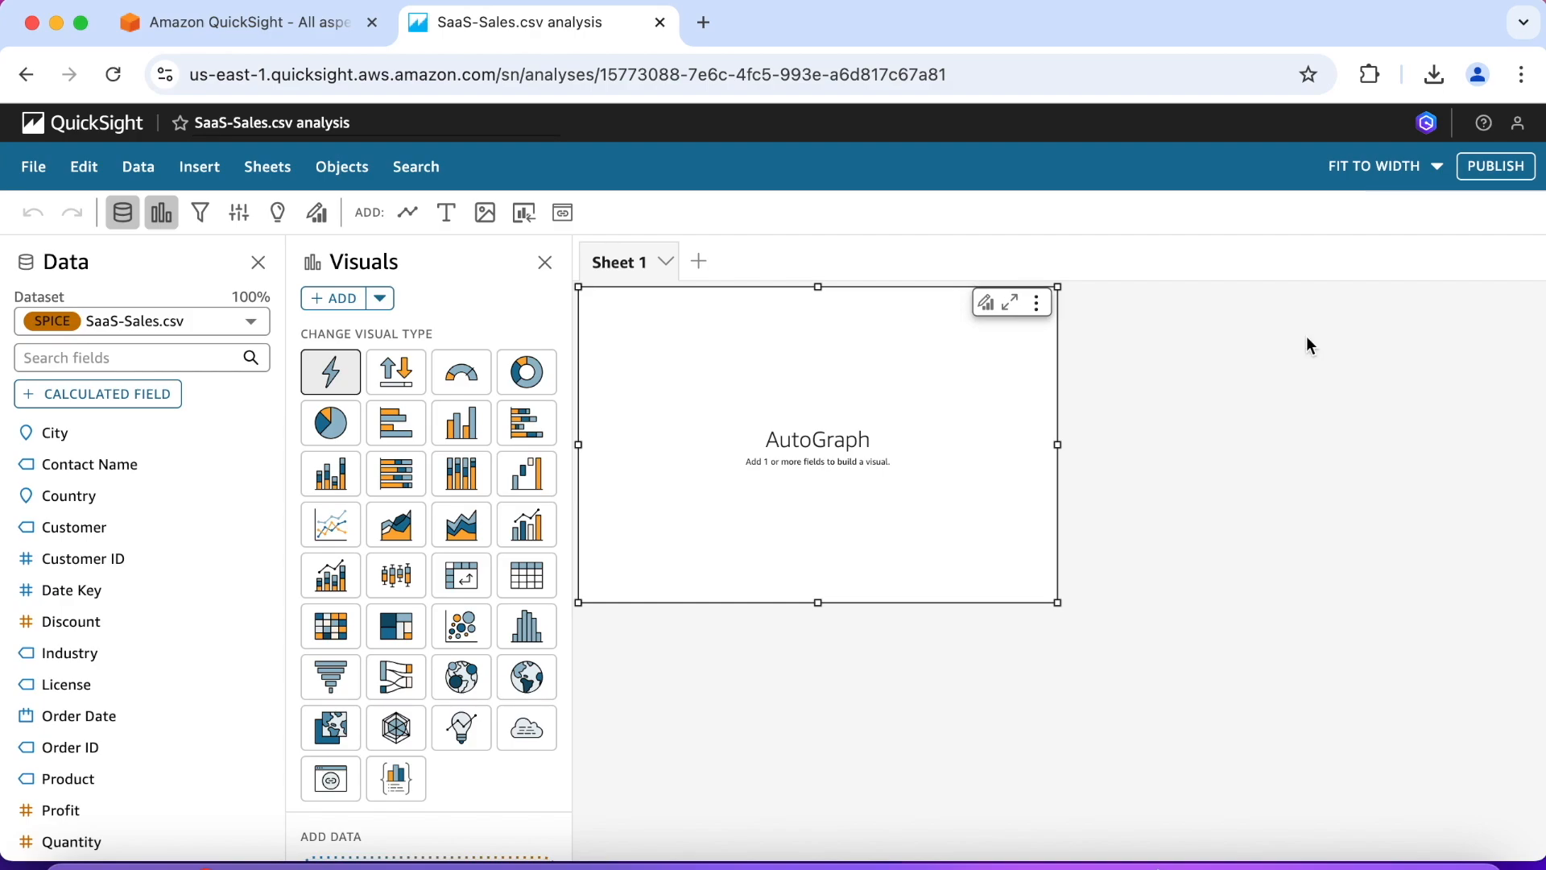
click(295, 123)
key(Right)
key(Right)
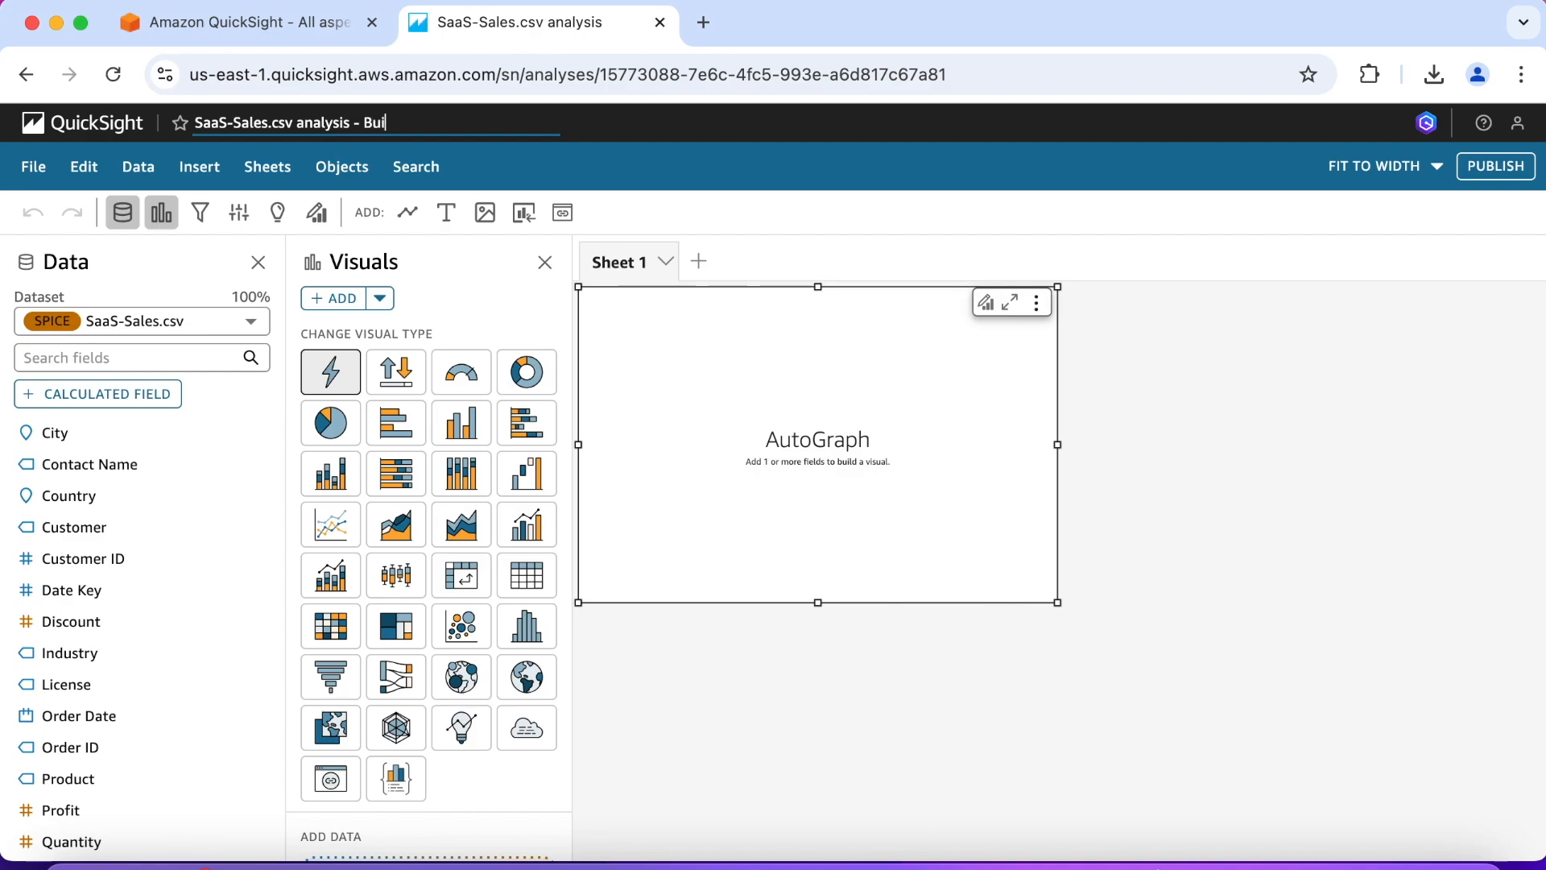
text(- Build your first dashboard)
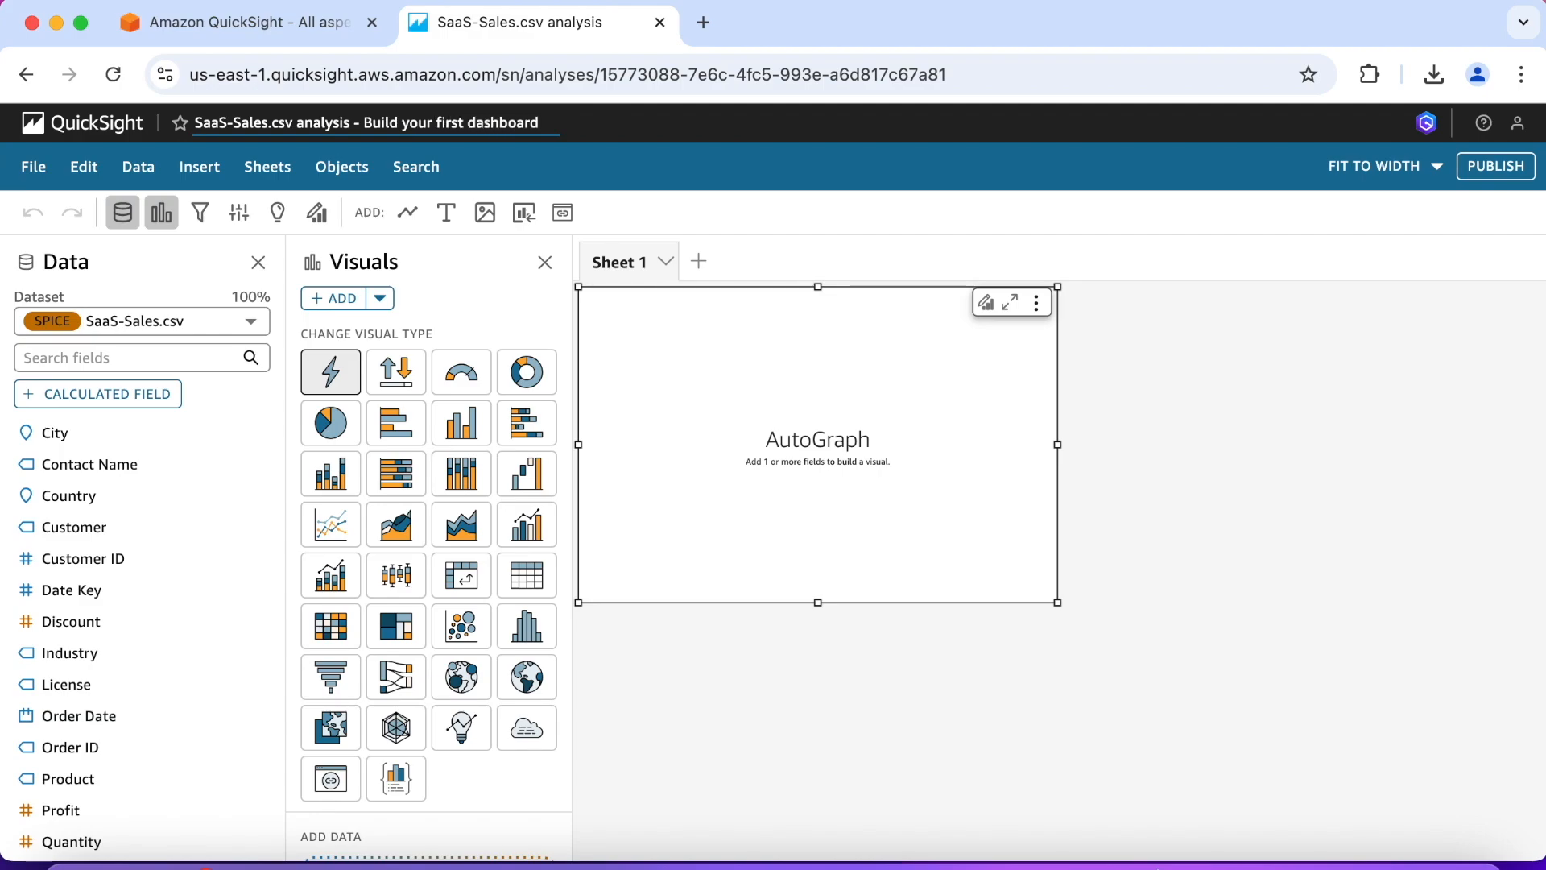
click(693, 162)
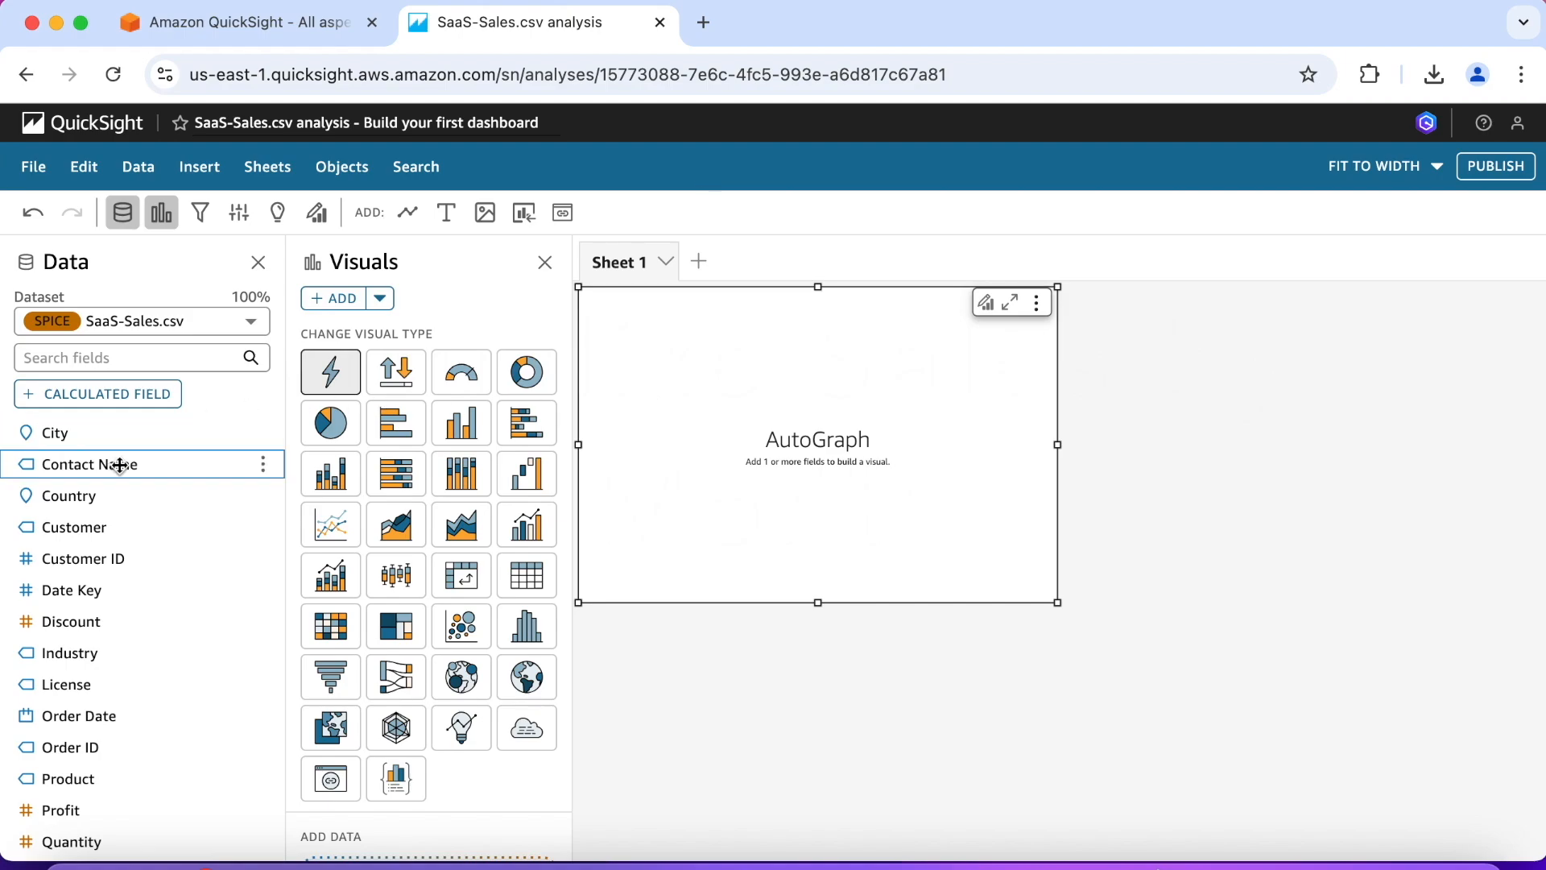
Step: Add the Sales and Order Date fields to the empty AutoGraph visual and enlarge the visual on the sheet
scroll(120, 465, down, 3)
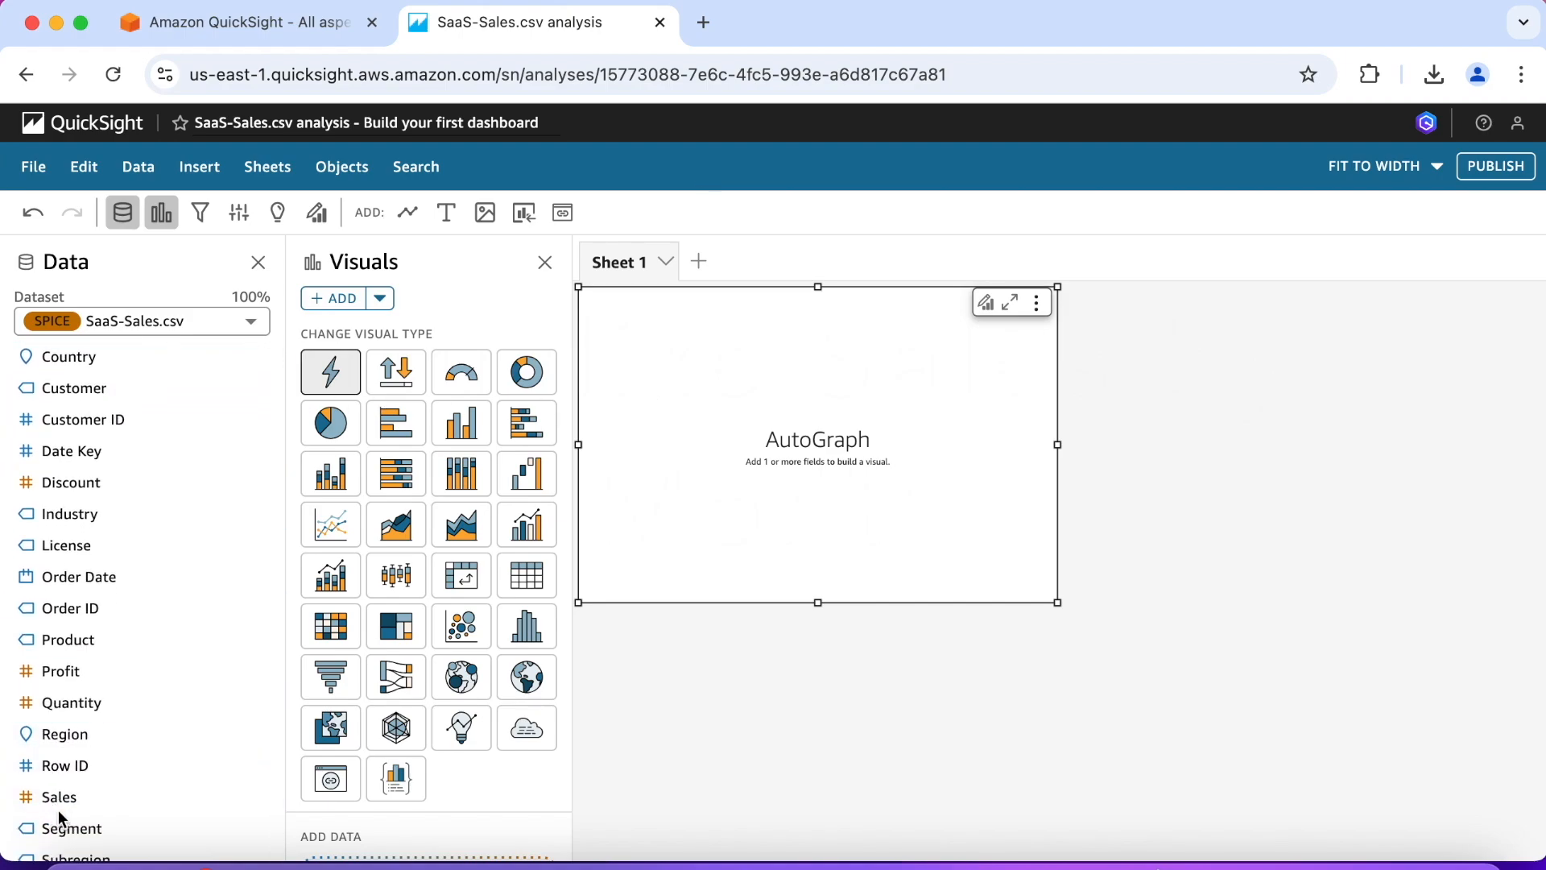
click(71, 798)
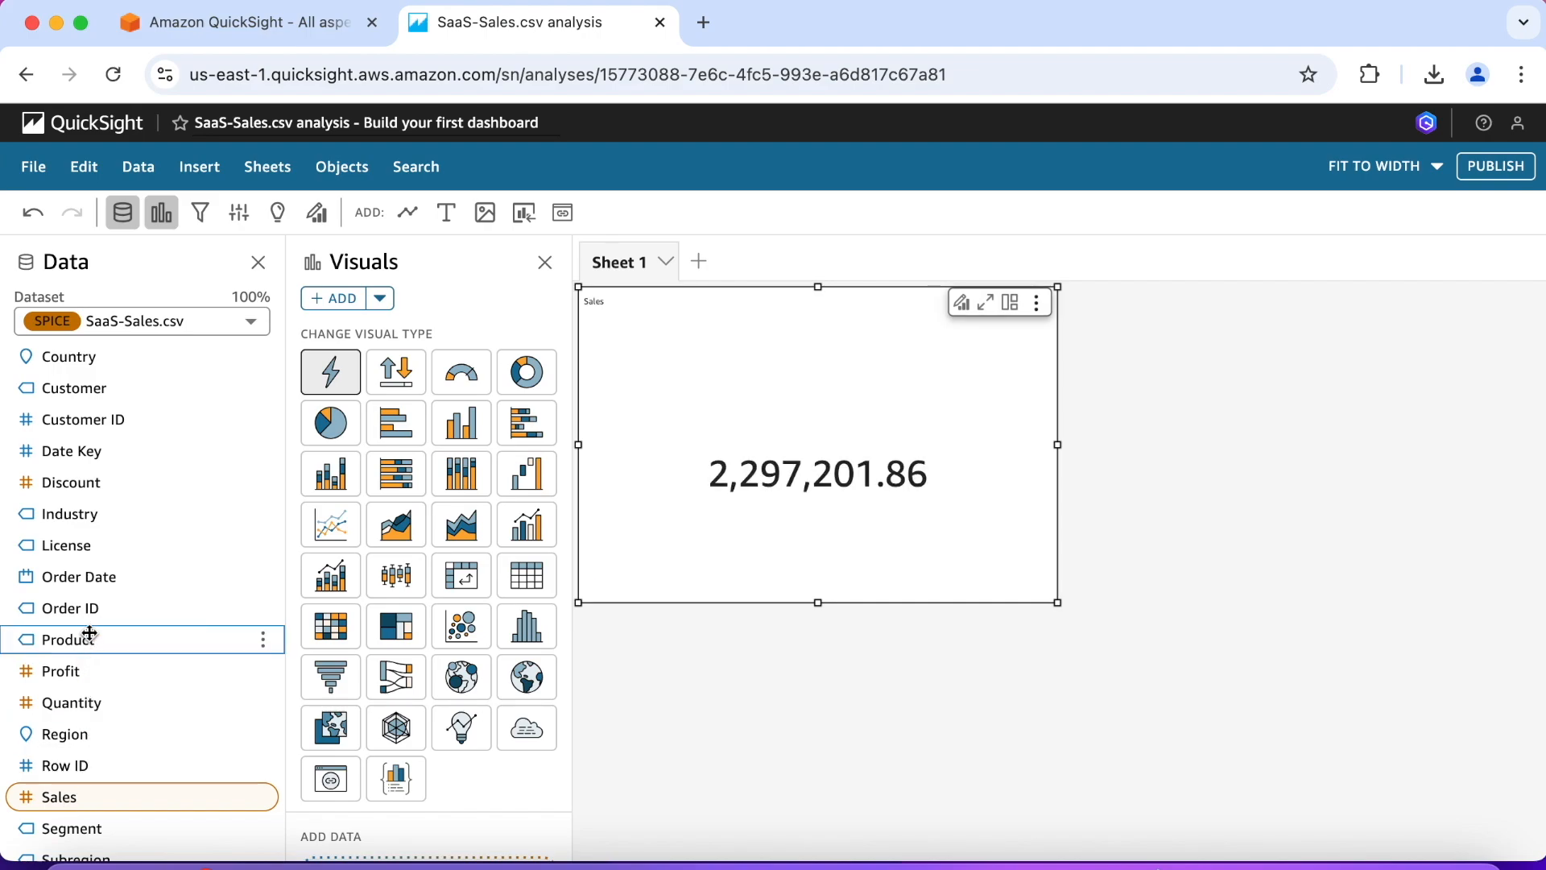
click(91, 578)
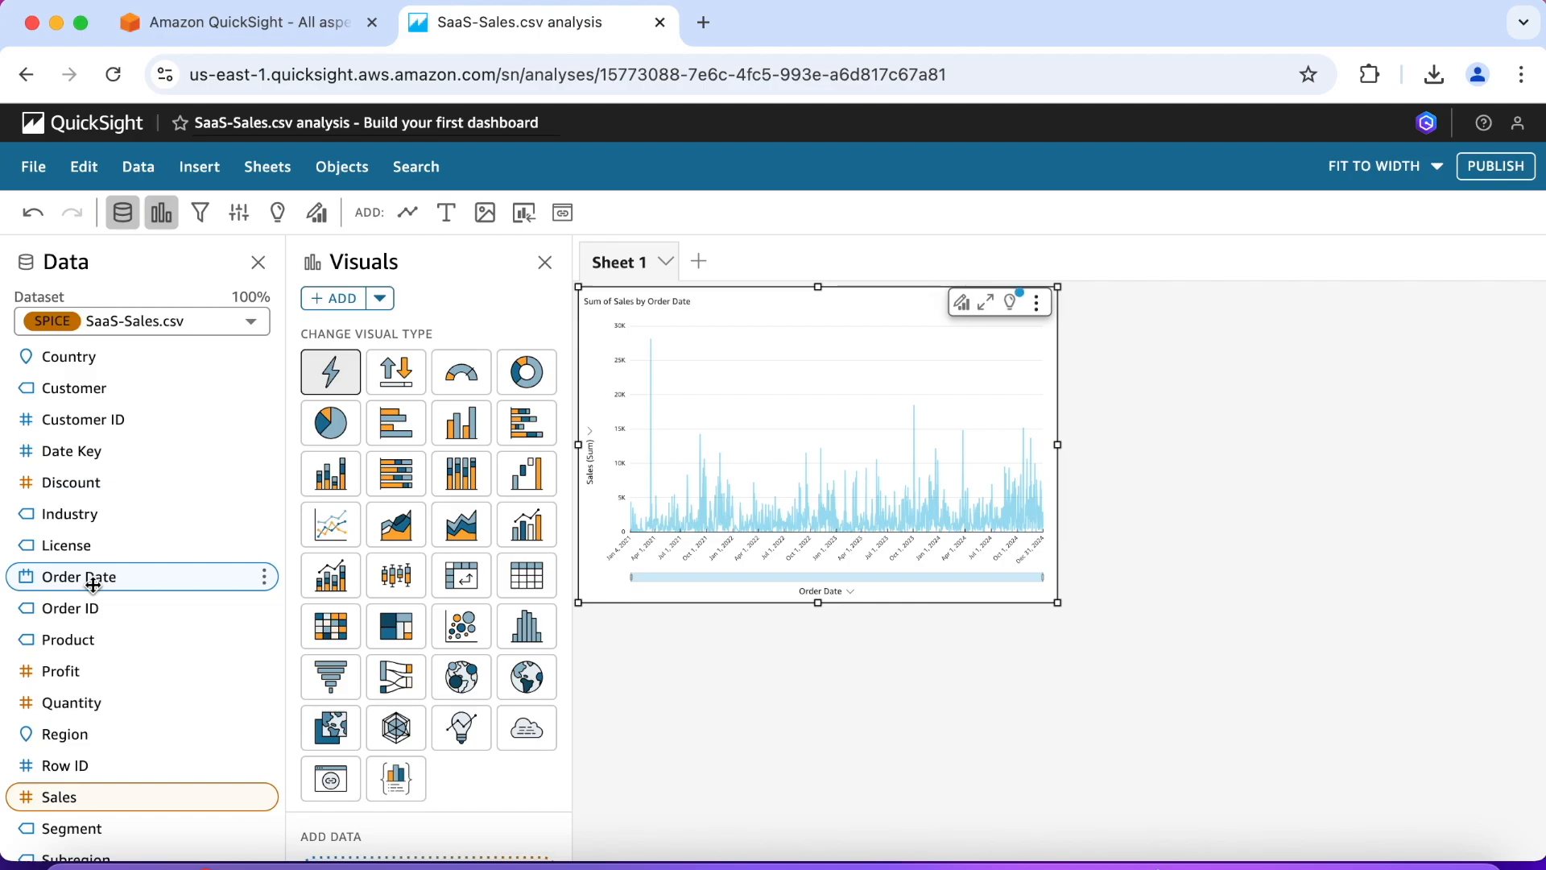
drag(1060, 602, 1190, 655)
drag(1280, 697, 1329, 728)
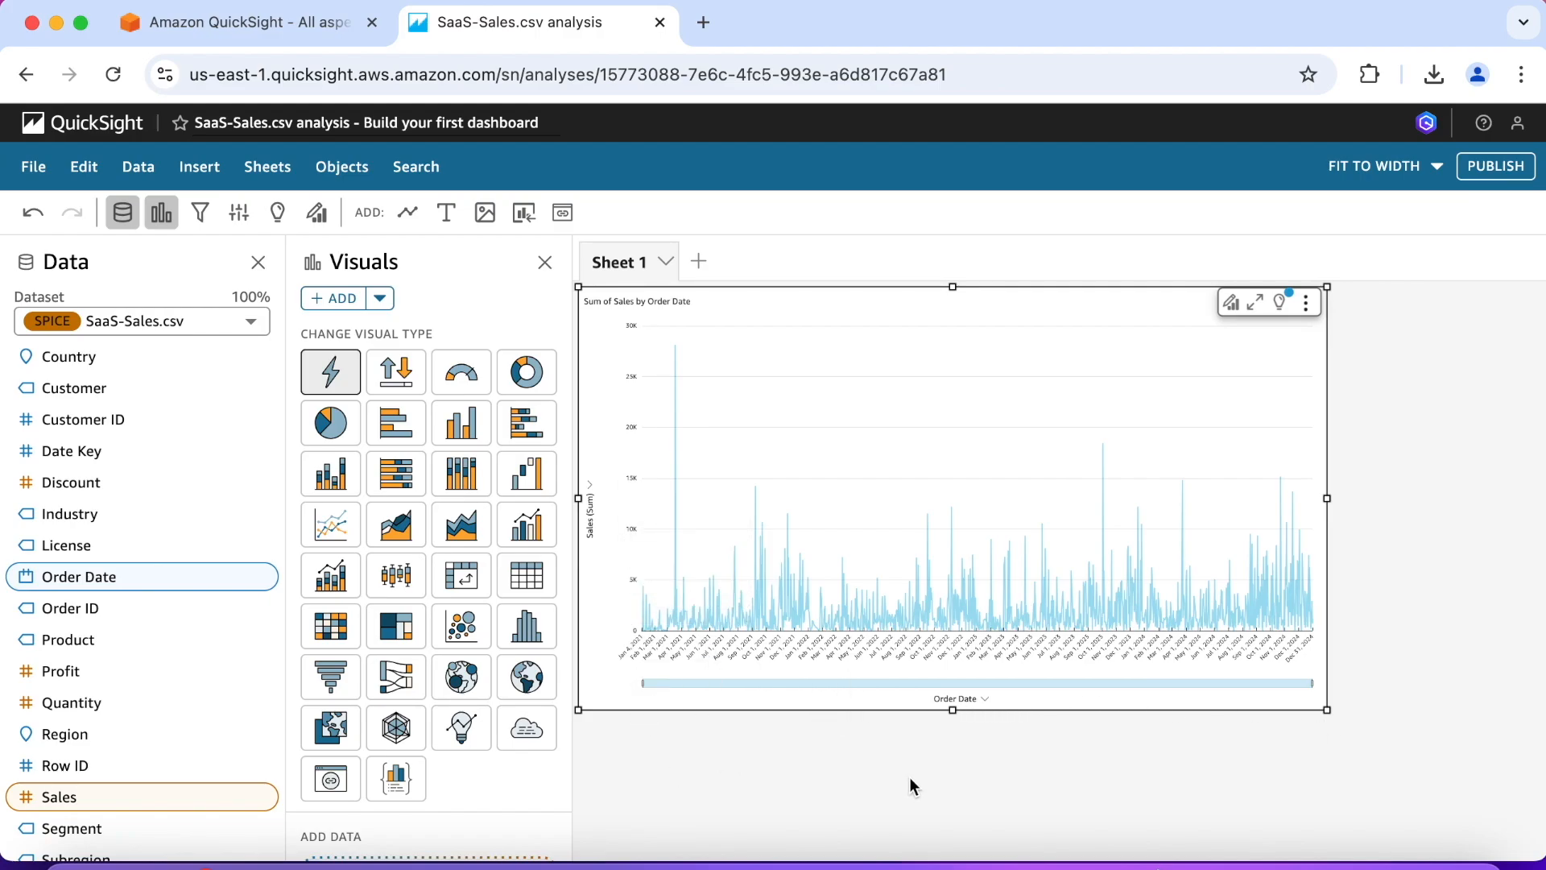
Step: Aggregate the Order Date axis of the sales visual by Month
click(986, 699)
mouse_move(1001, 596)
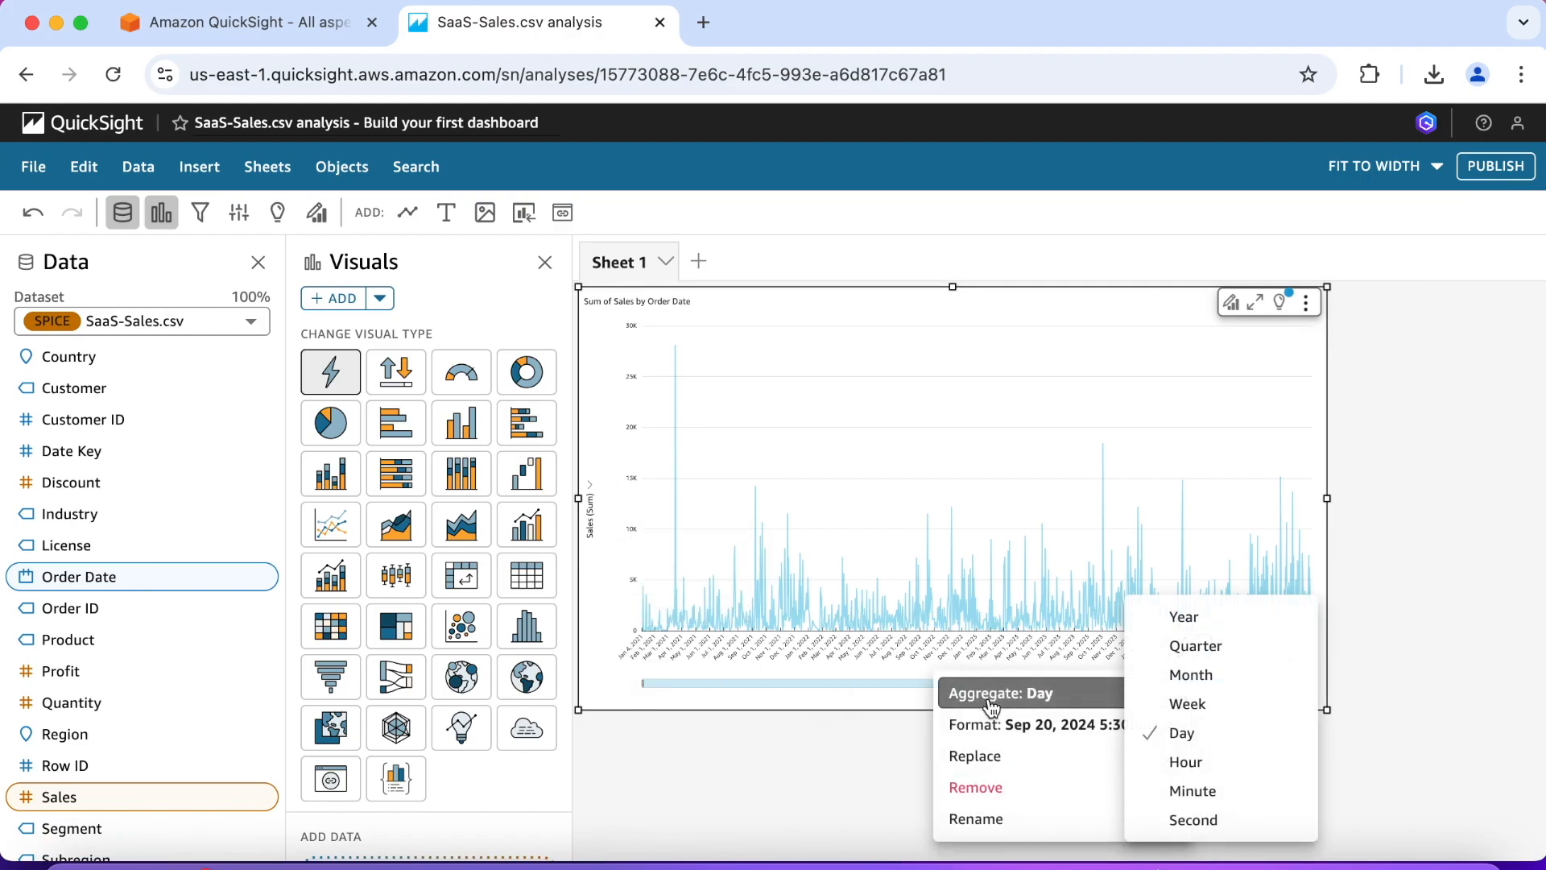
click(1256, 674)
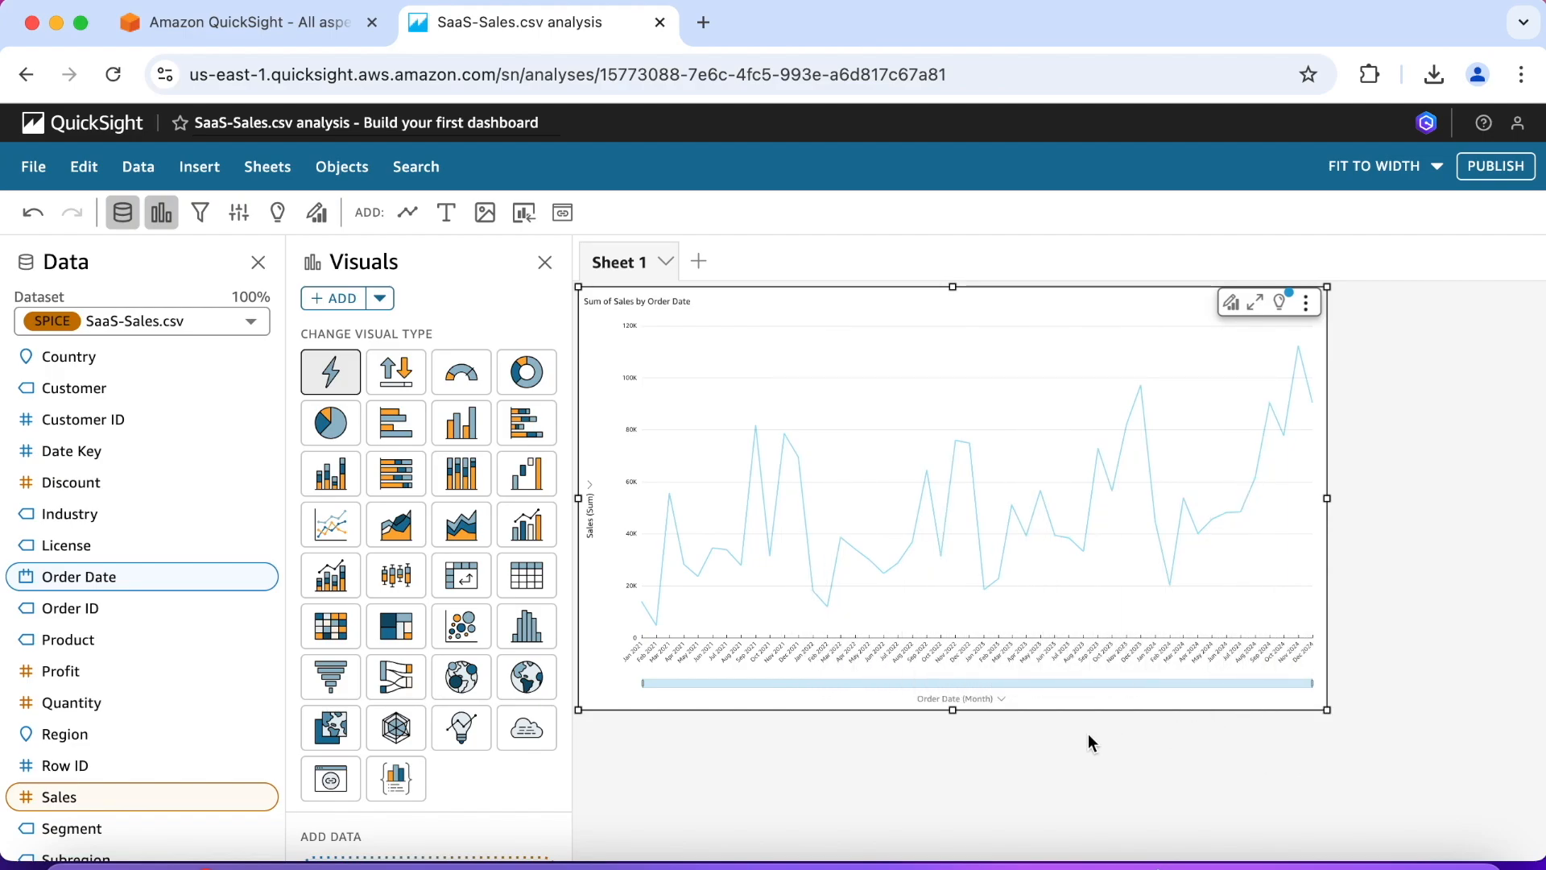
Step: Change the sales visual to a line chart and add a forecast to it
click(336, 536)
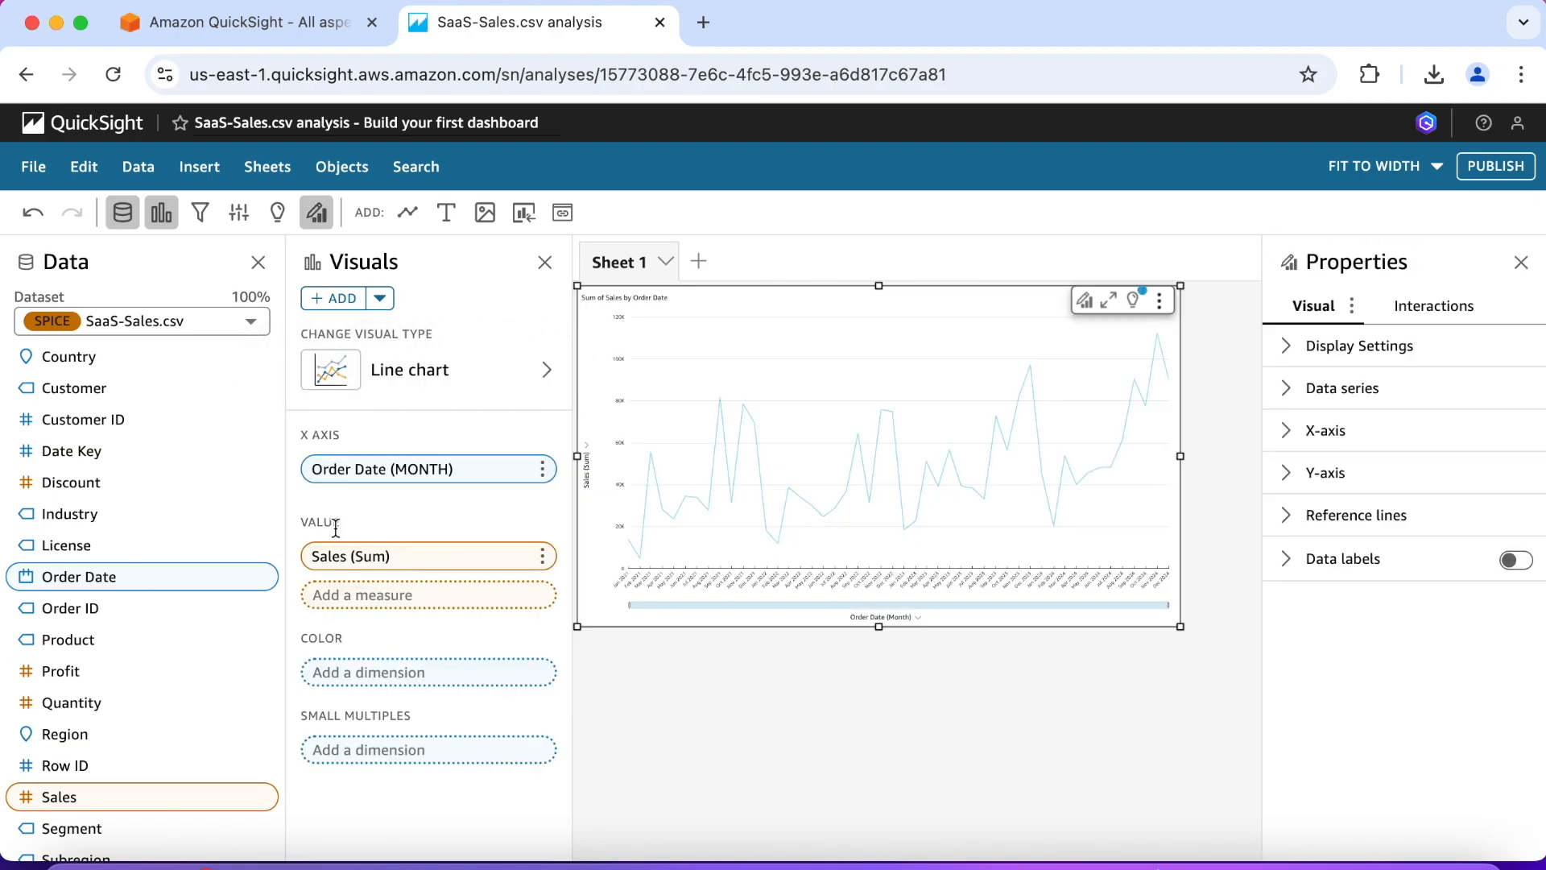
click(1161, 303)
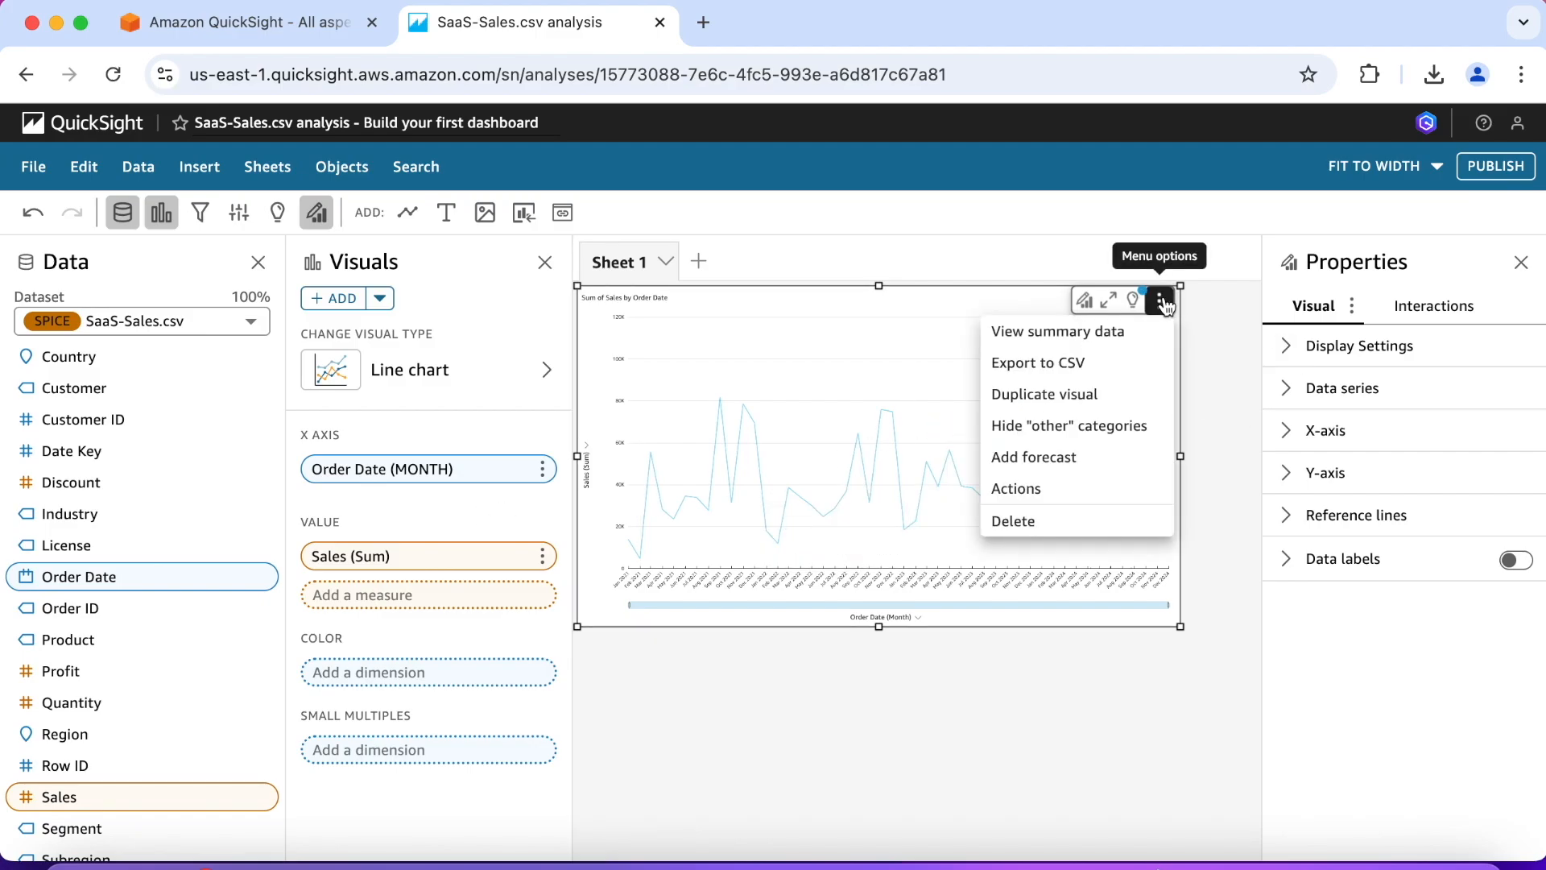
click(1070, 457)
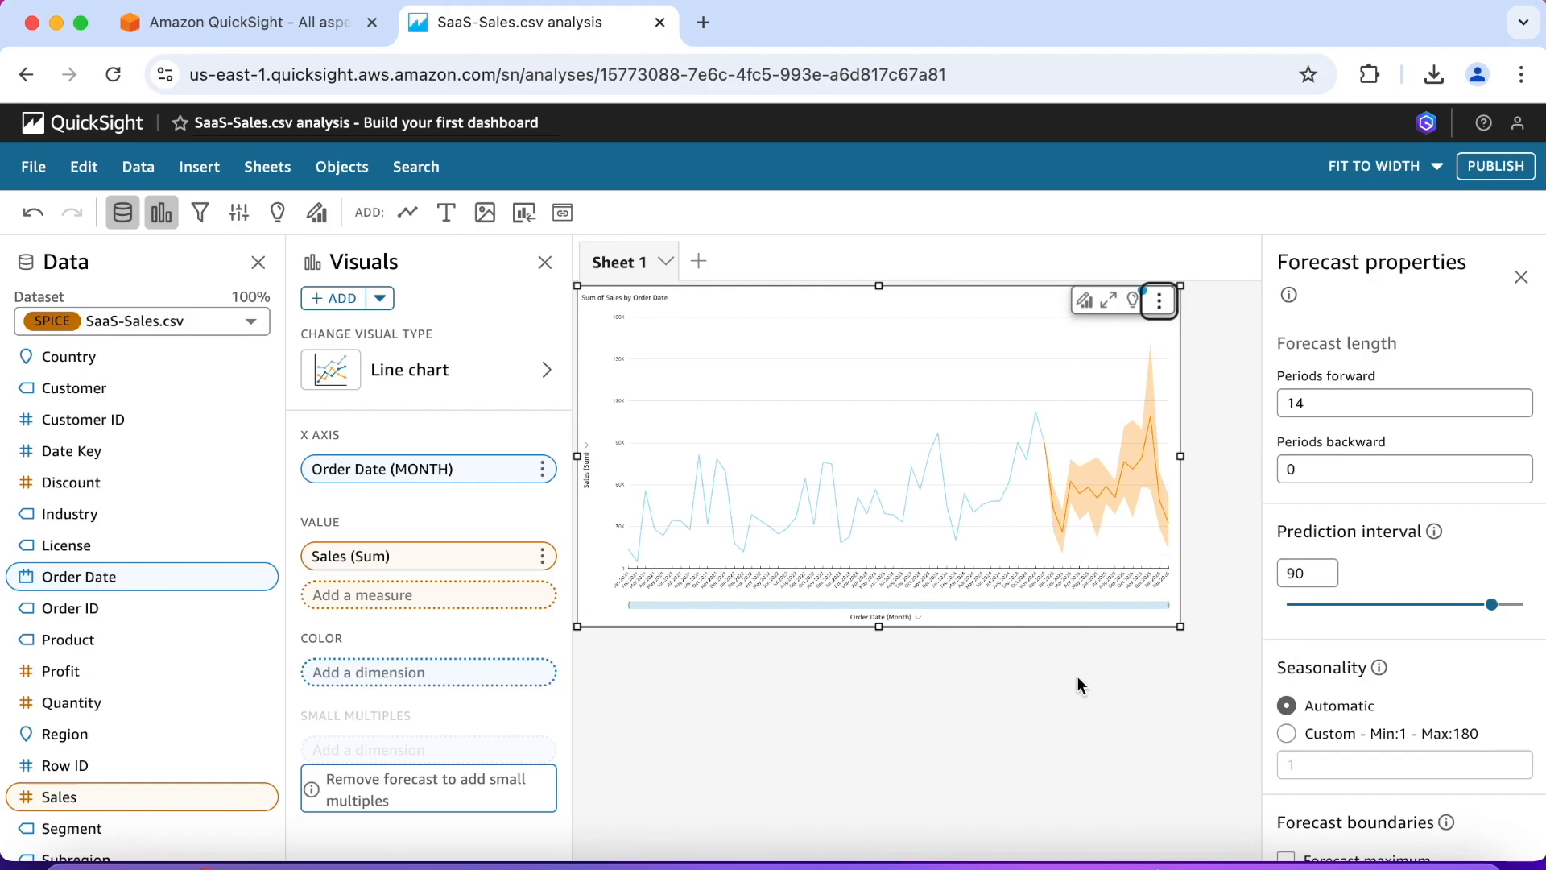
Step: Extend the forecast backward over past periods and apply the setting to the line chart
click(1290, 468)
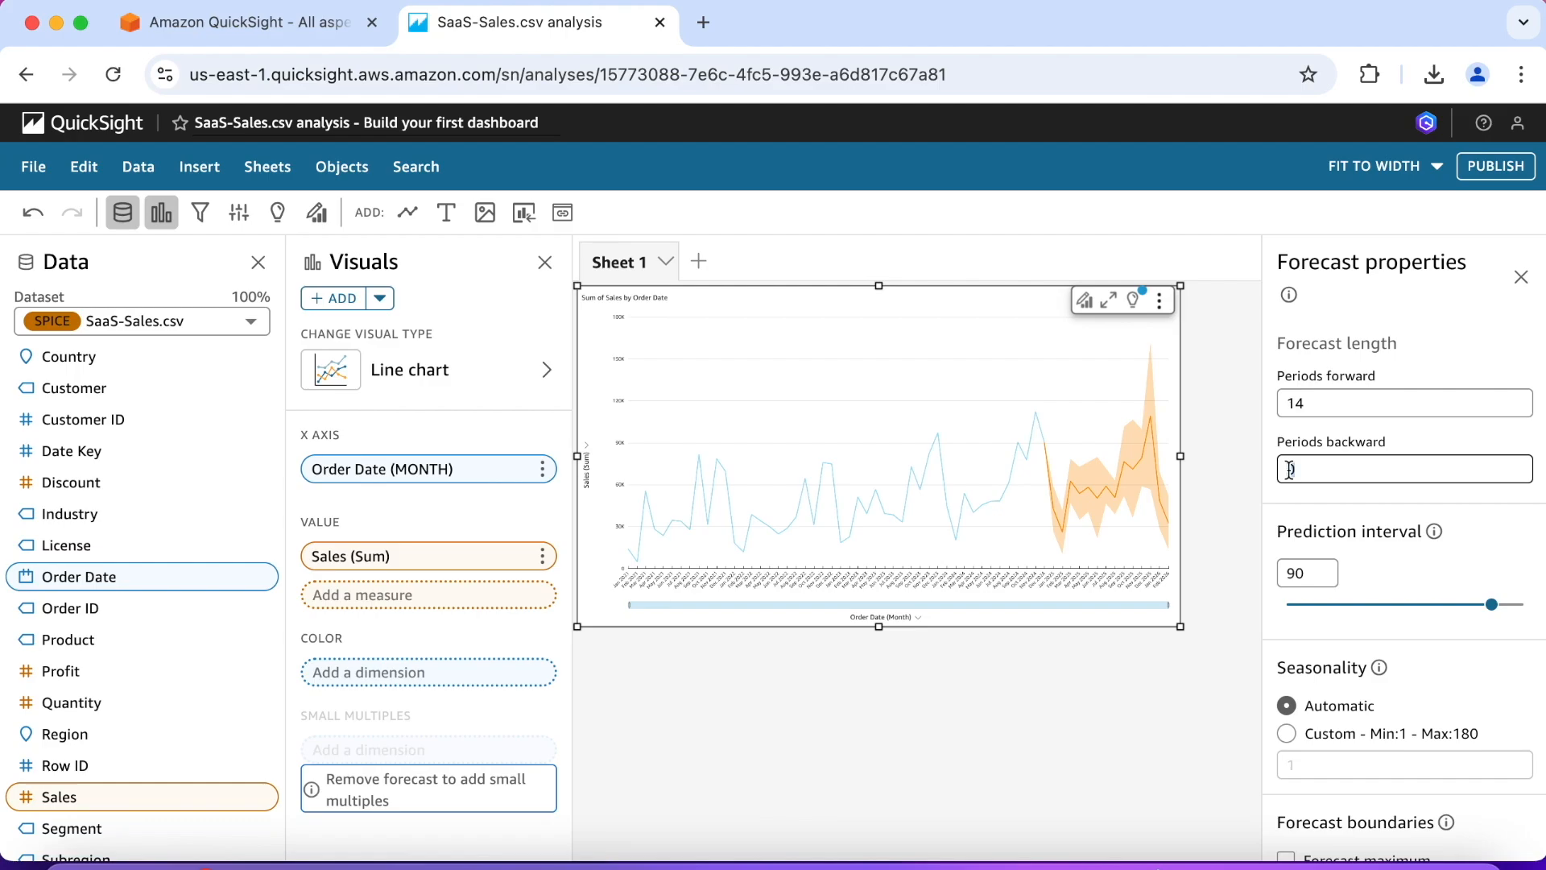
scroll(1298, 472, down, 4)
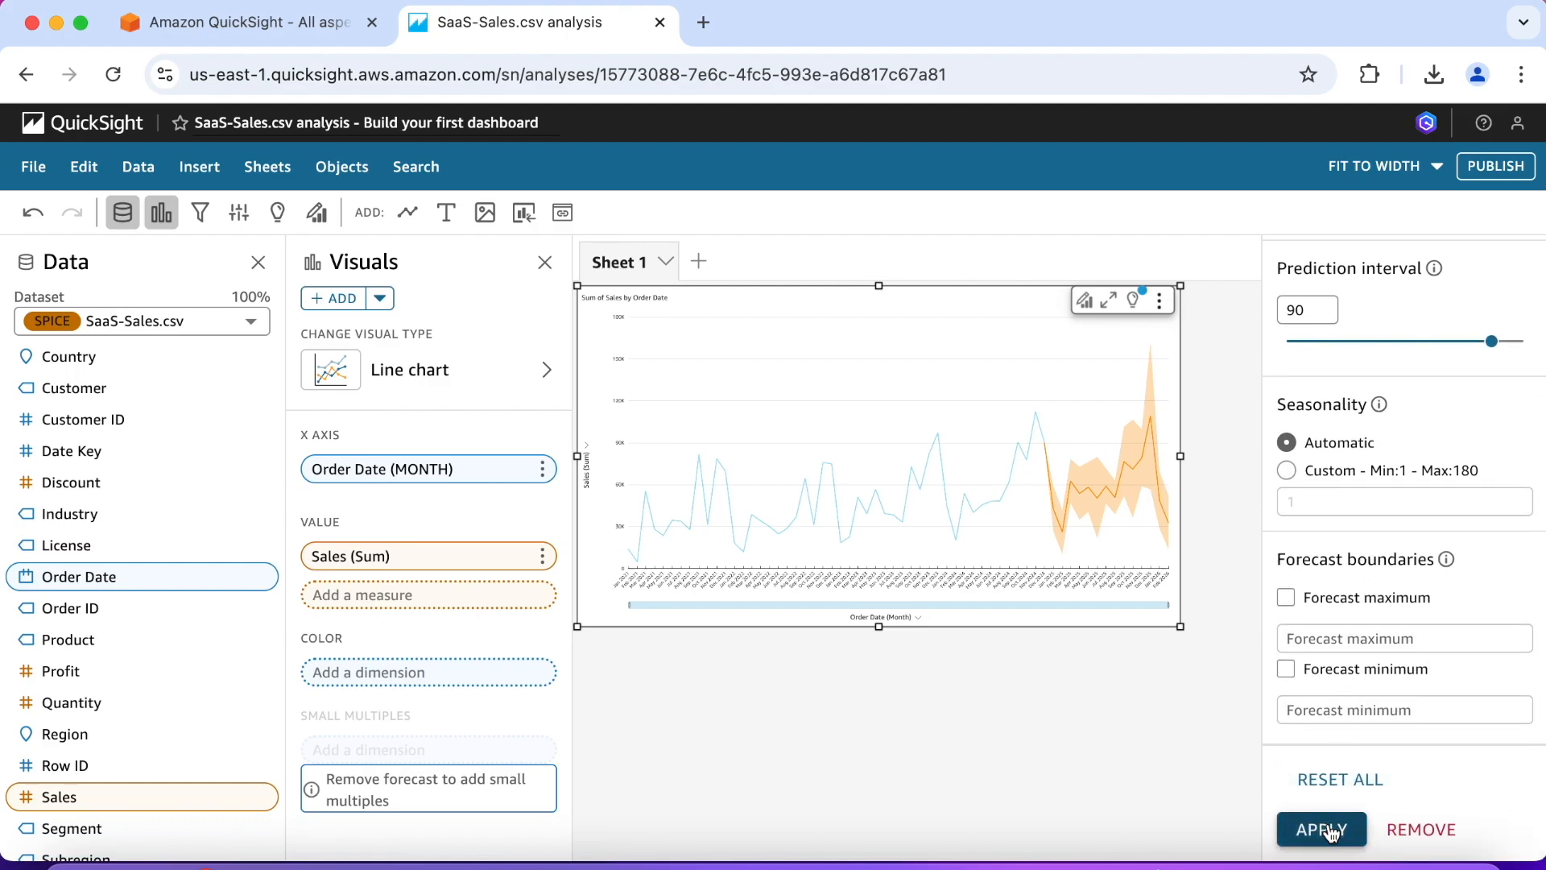
click(1325, 830)
mouse_move(1061, 535)
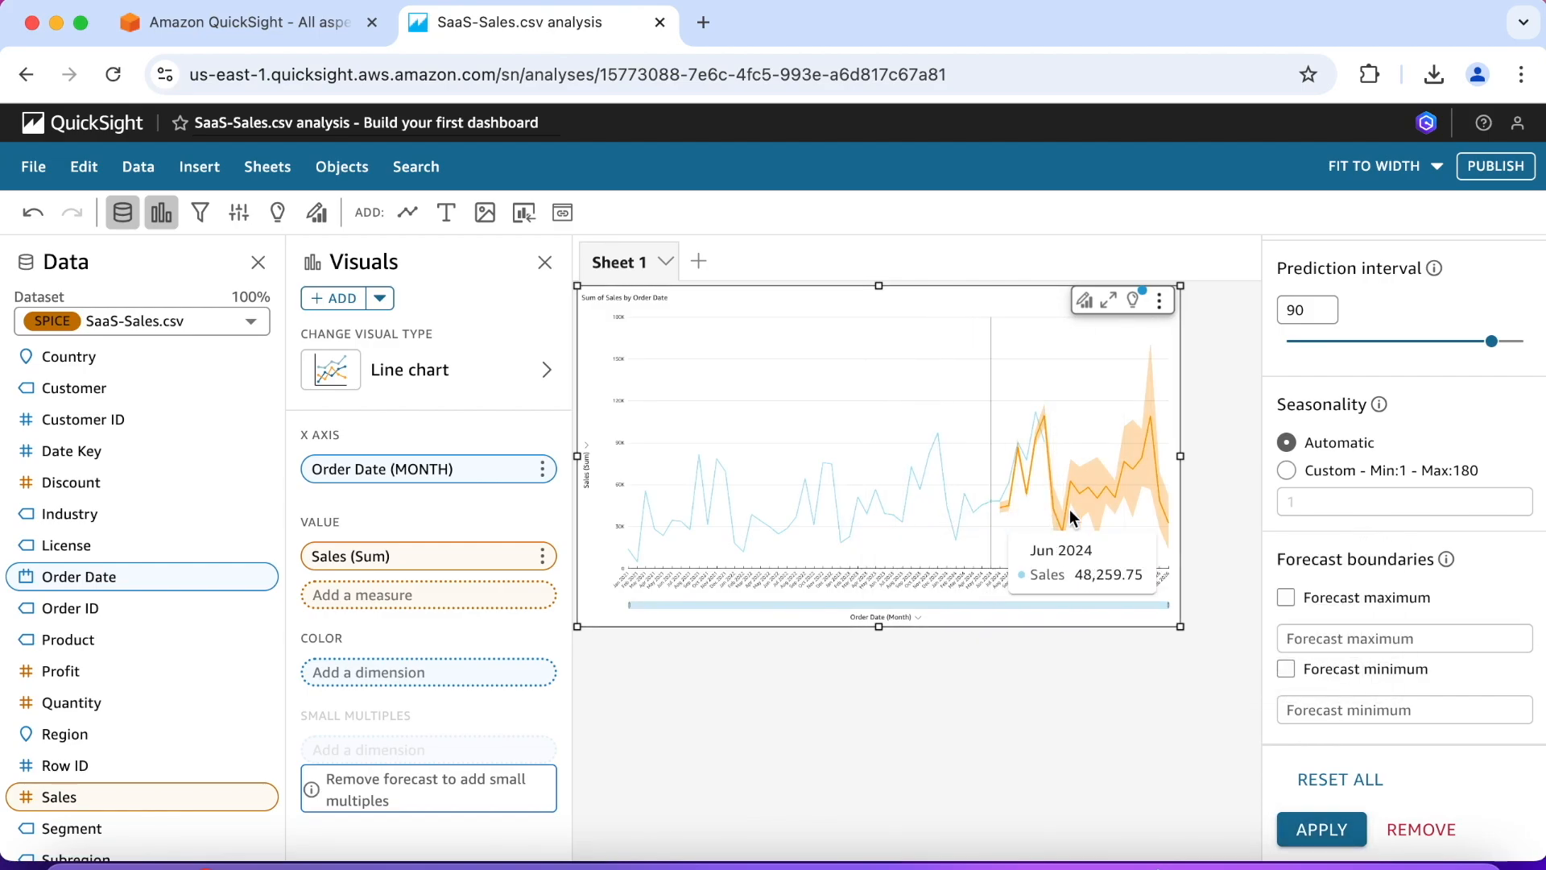
Step: Set the forecast's periods backward to 0, apply the change and close the forecast properties
scroll(1327, 532, up, 3)
scroll(1327, 532, up, 2)
click(1291, 402)
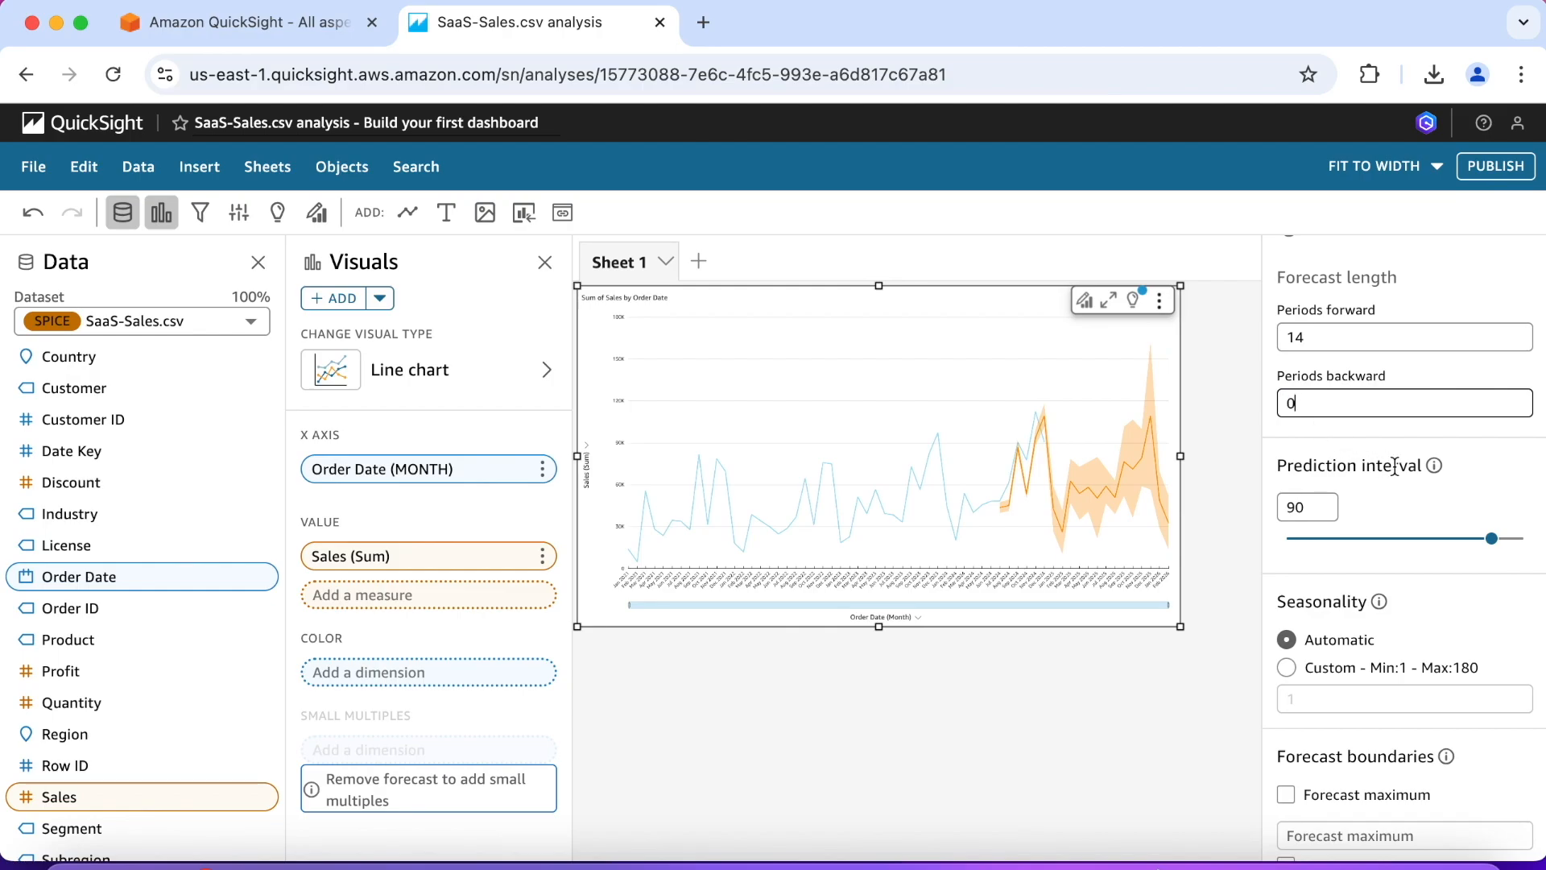
scroll(1393, 466, down, 5)
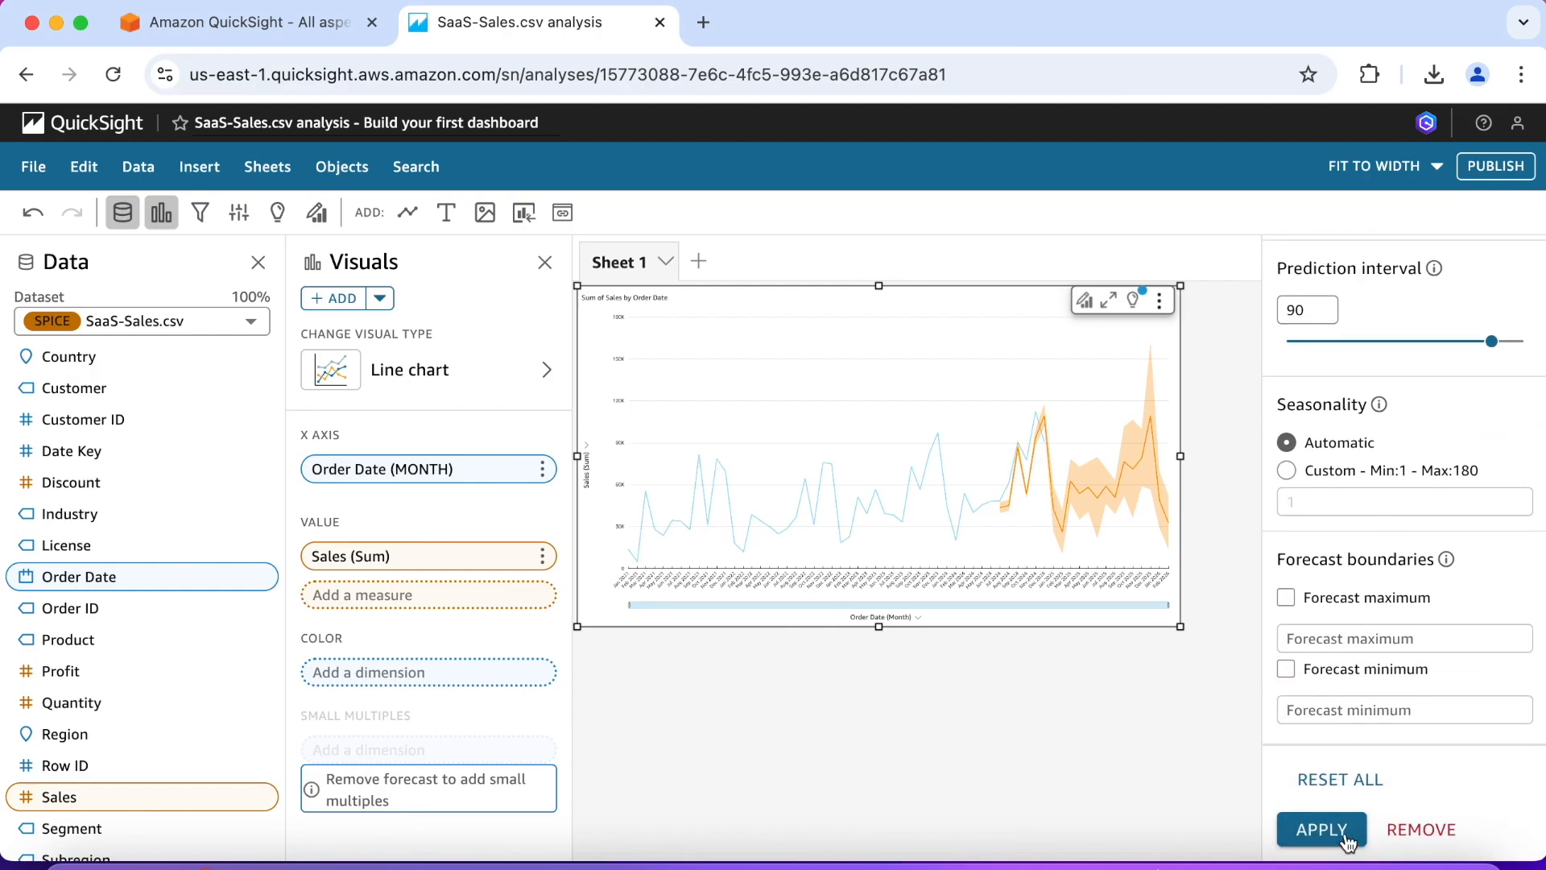
click(1337, 838)
scroll(1328, 451, up, 5)
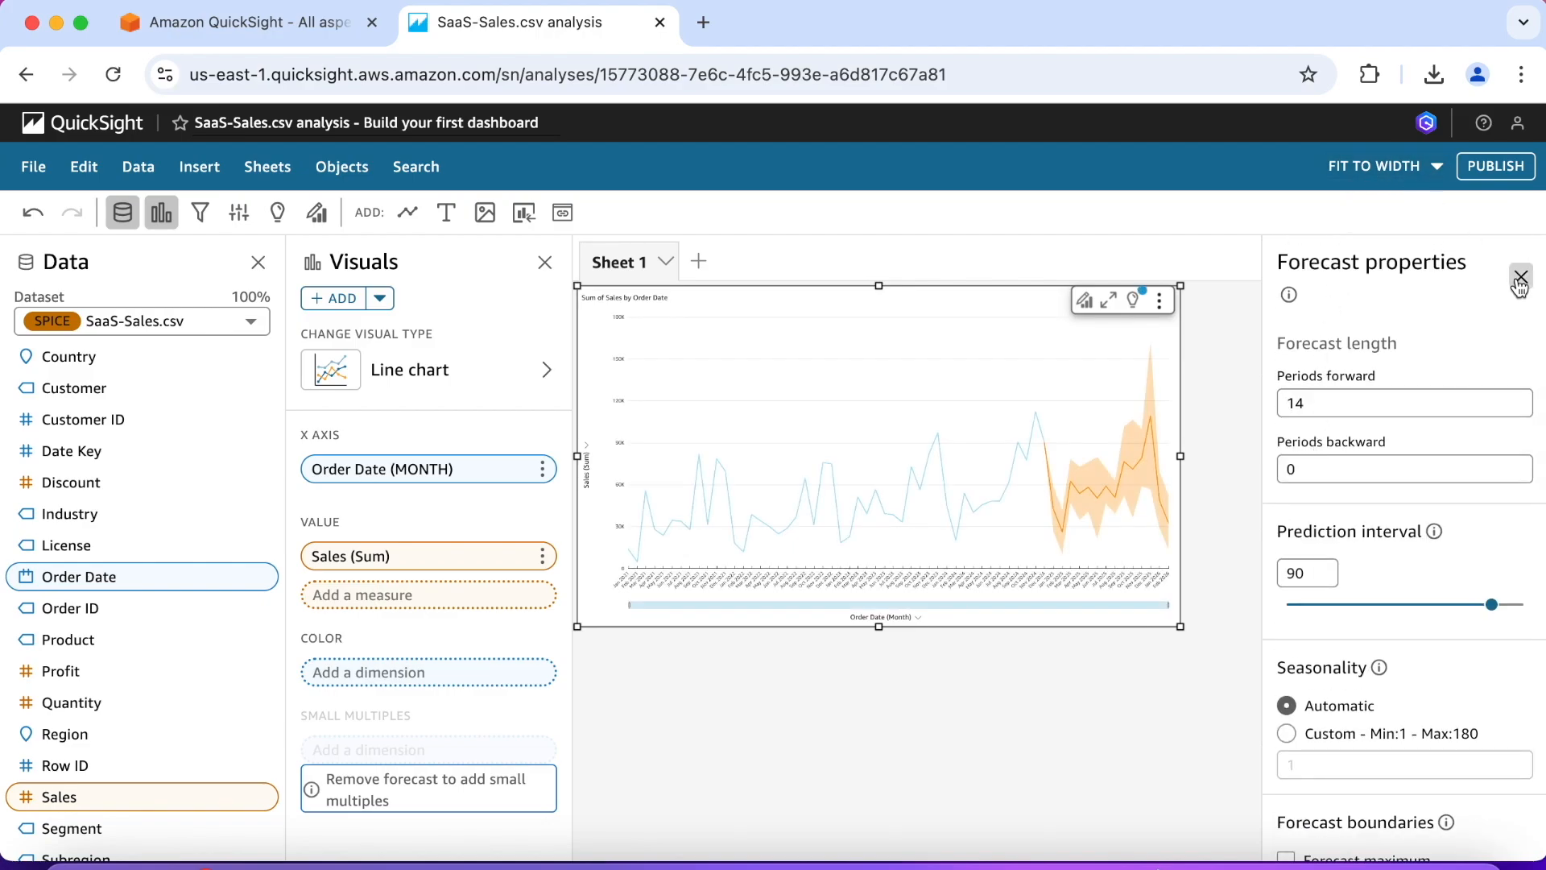
click(1520, 278)
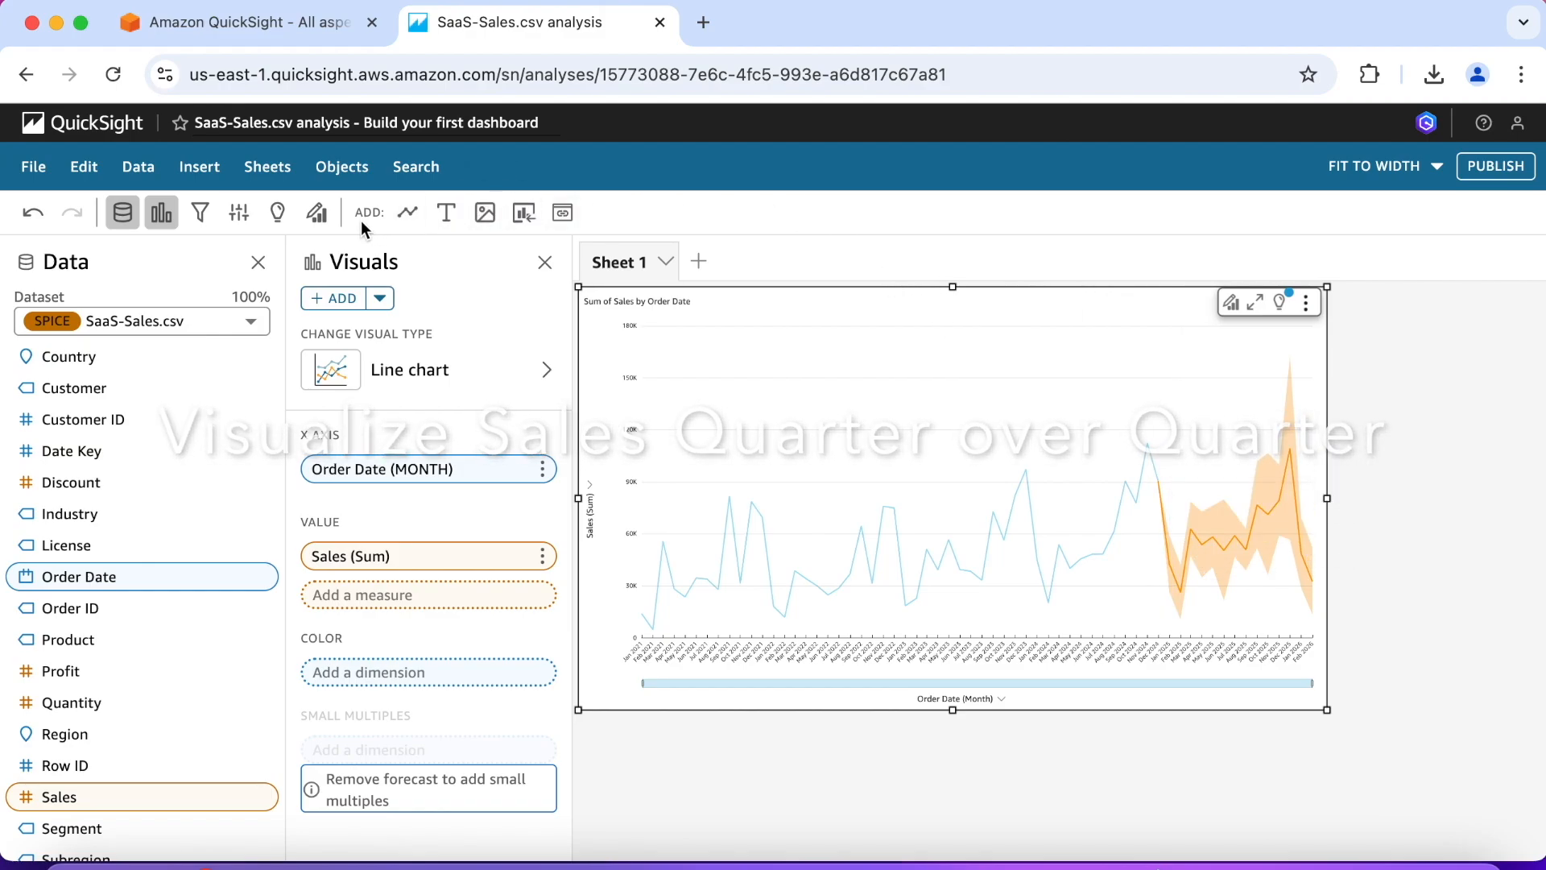
Step: Add a new visual to the sheet, change its type to Key Performance Indicator (KPI) and enlarge it
click(410, 216)
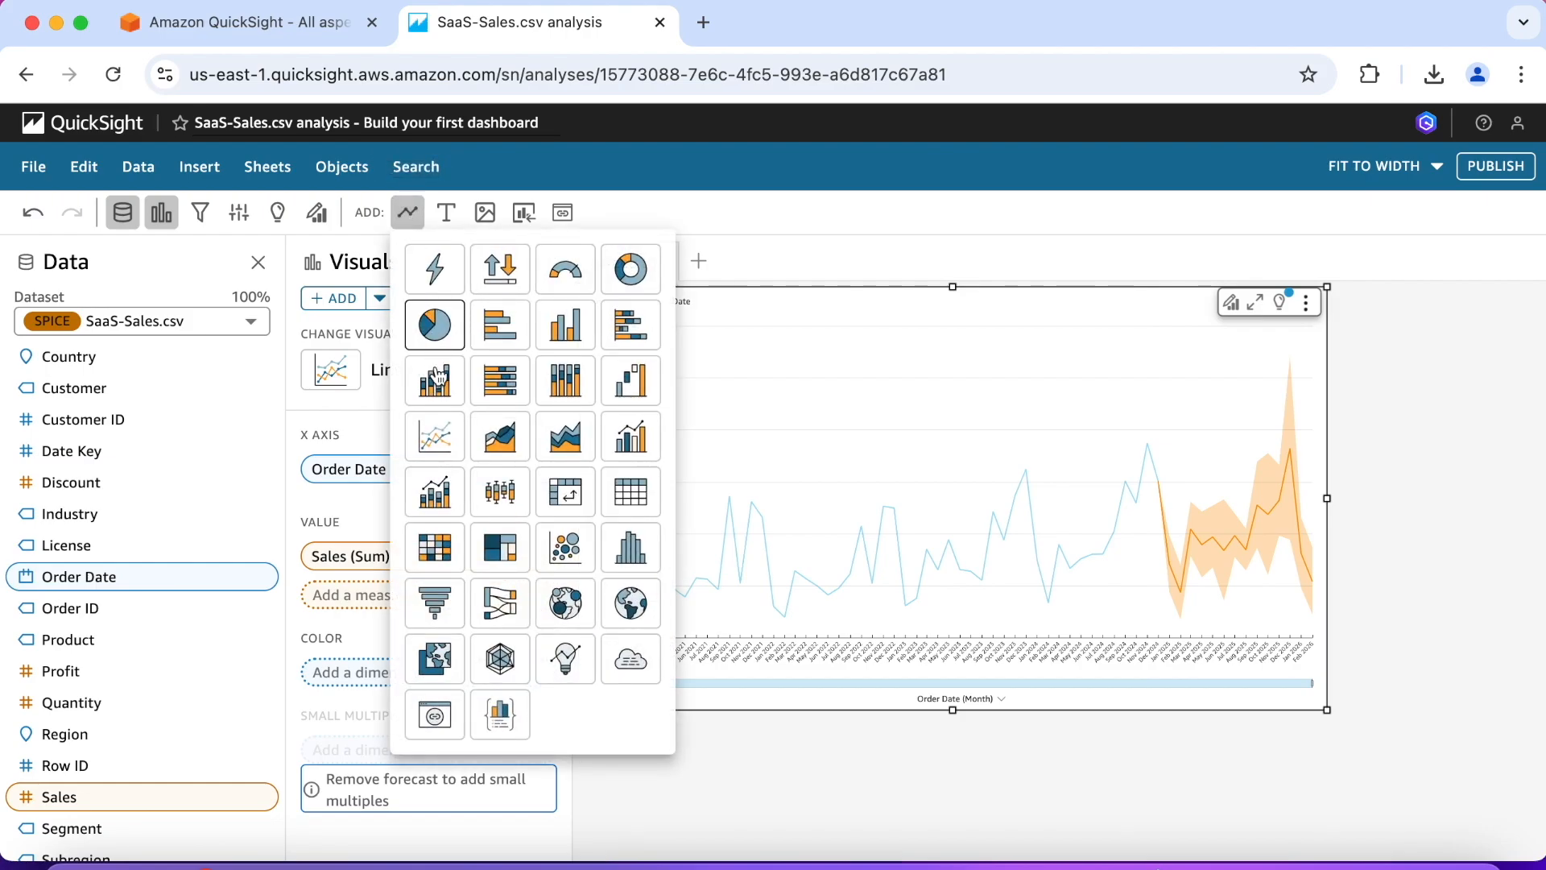
click(435, 439)
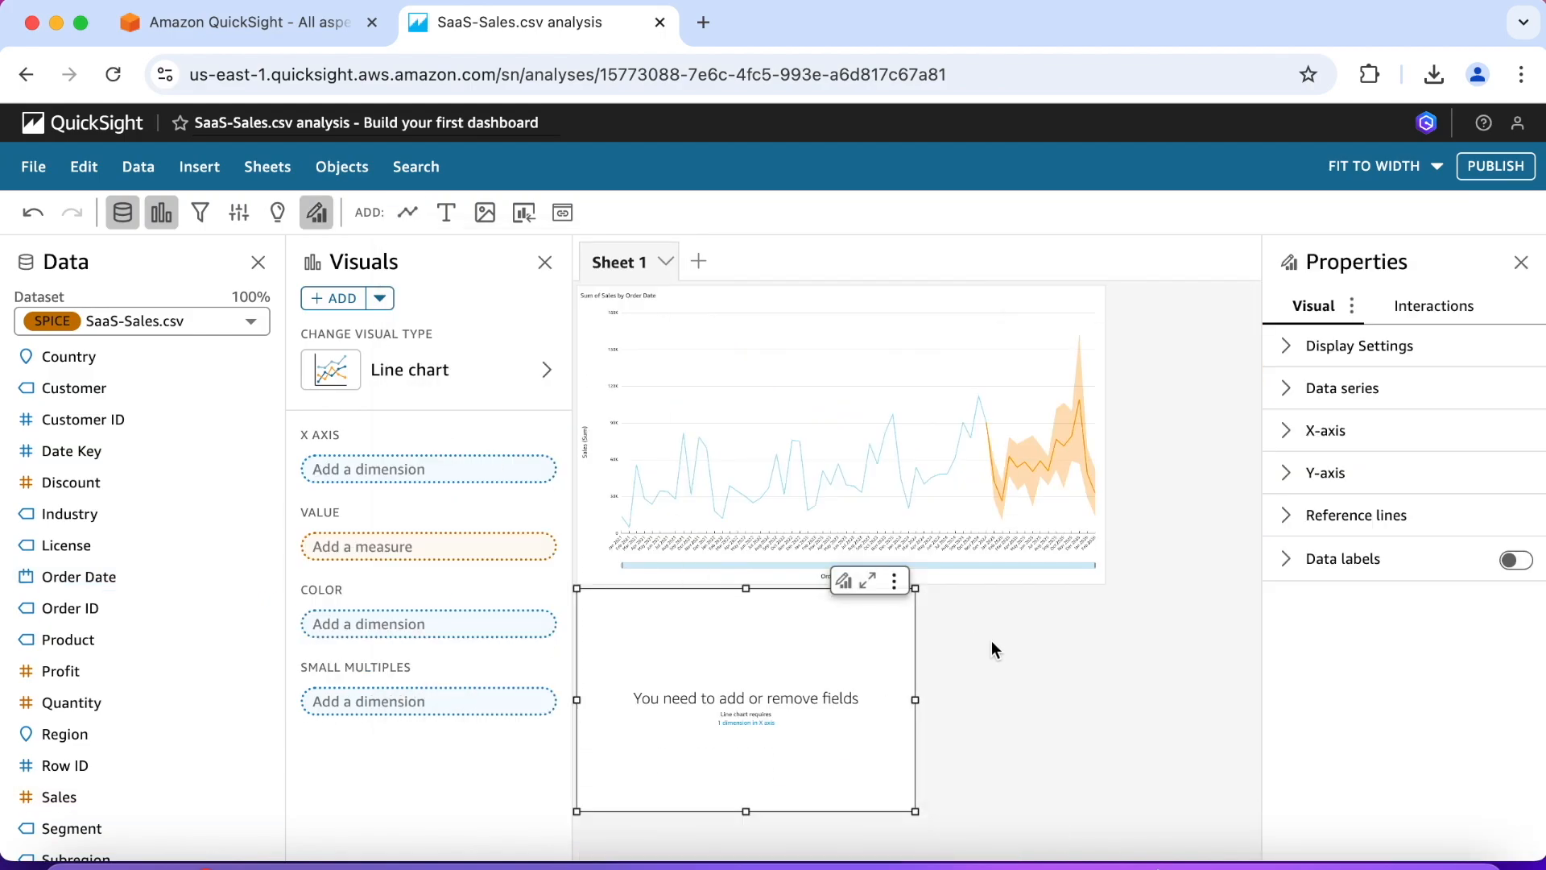
click(483, 366)
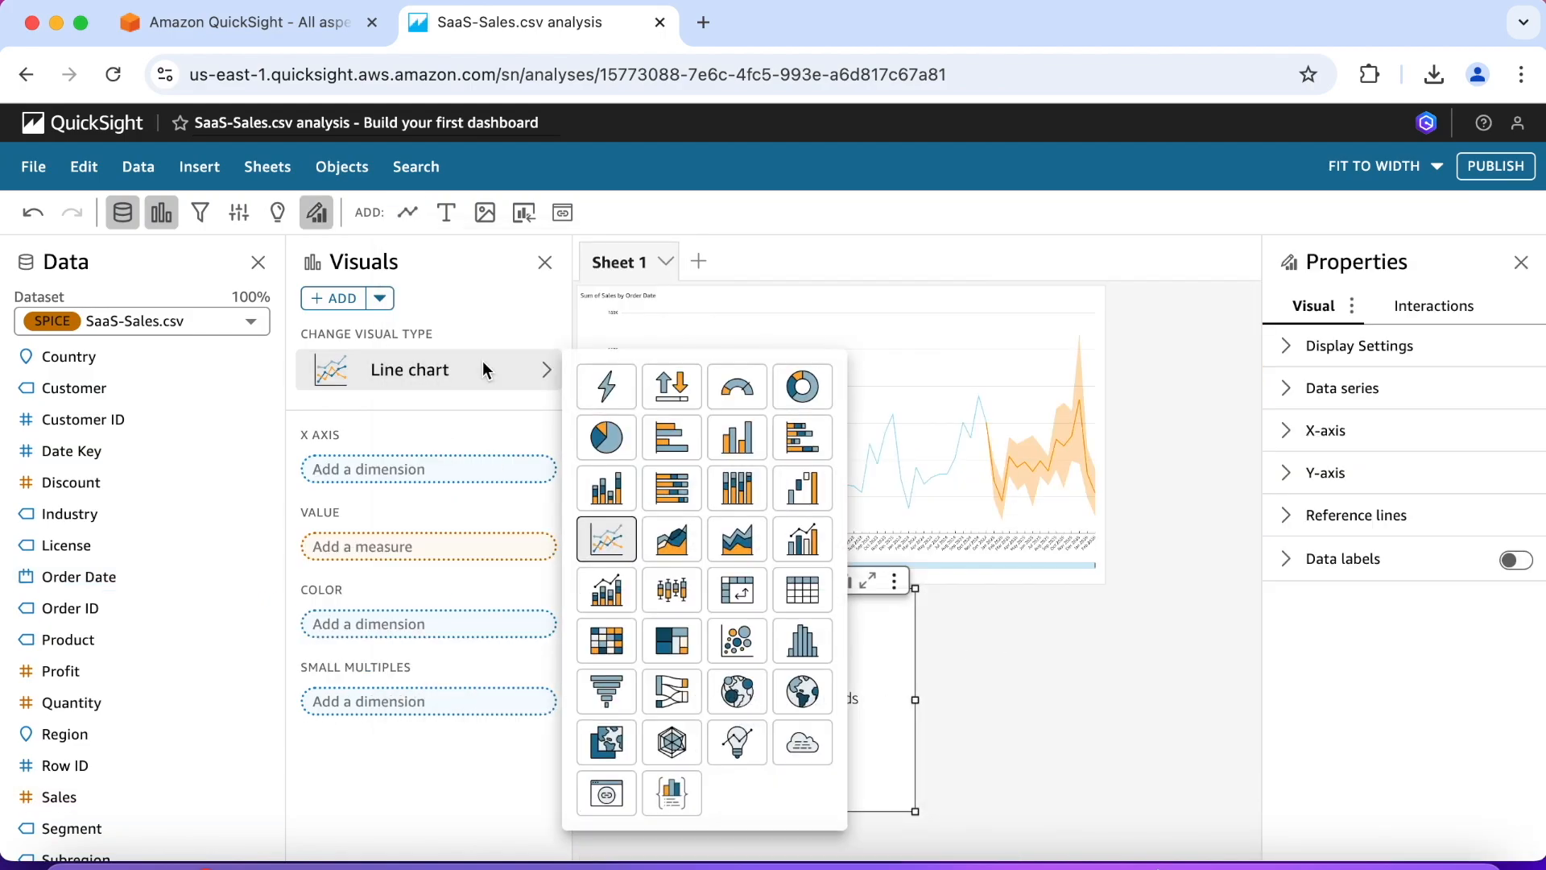
click(670, 391)
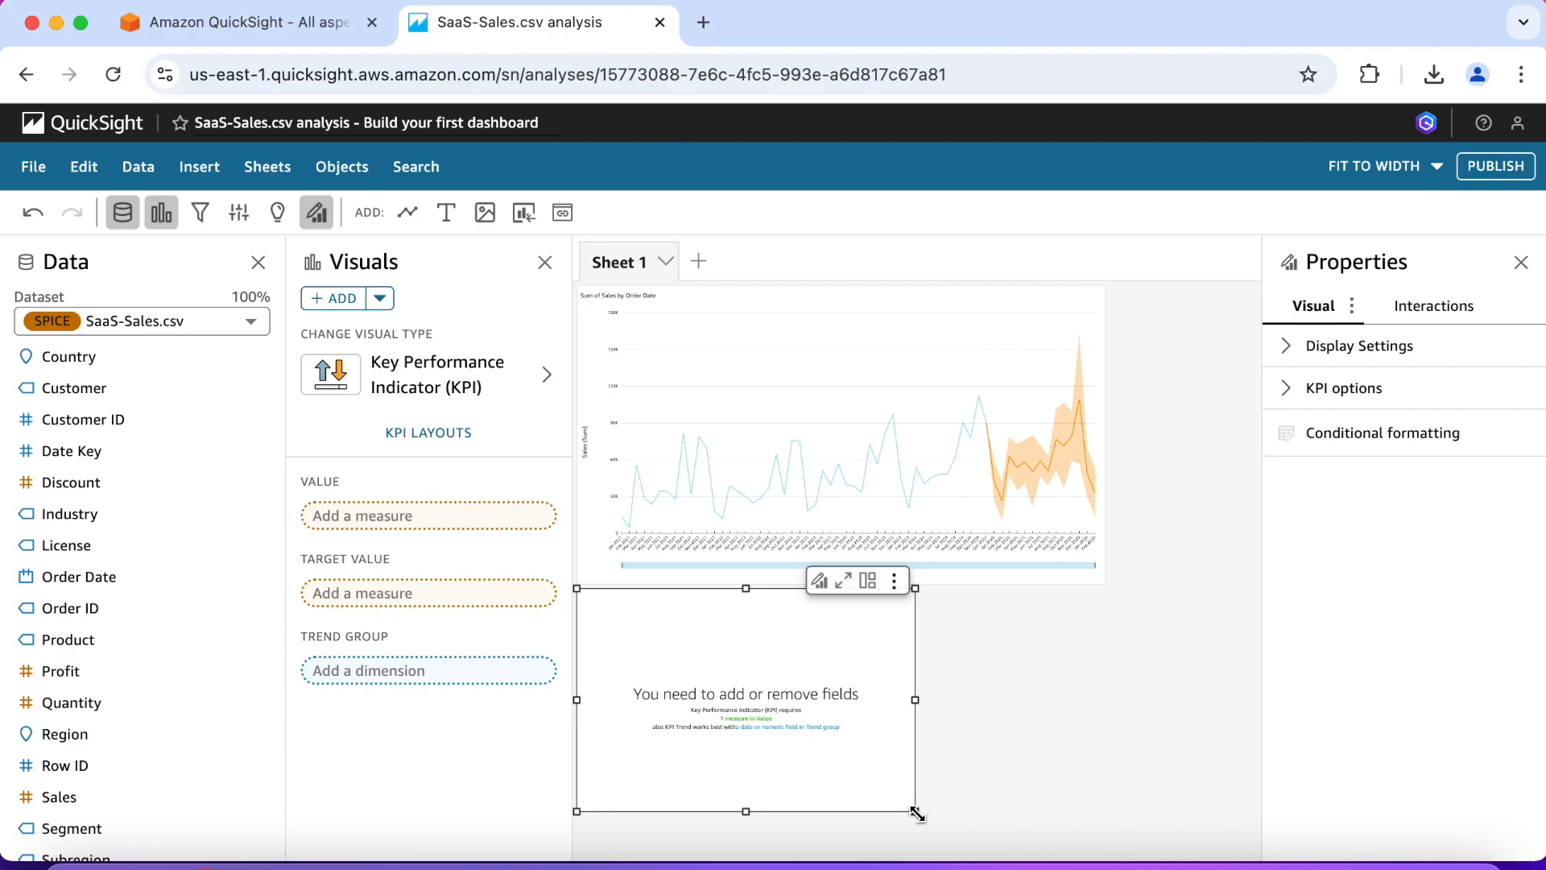
drag(917, 813, 1086, 849)
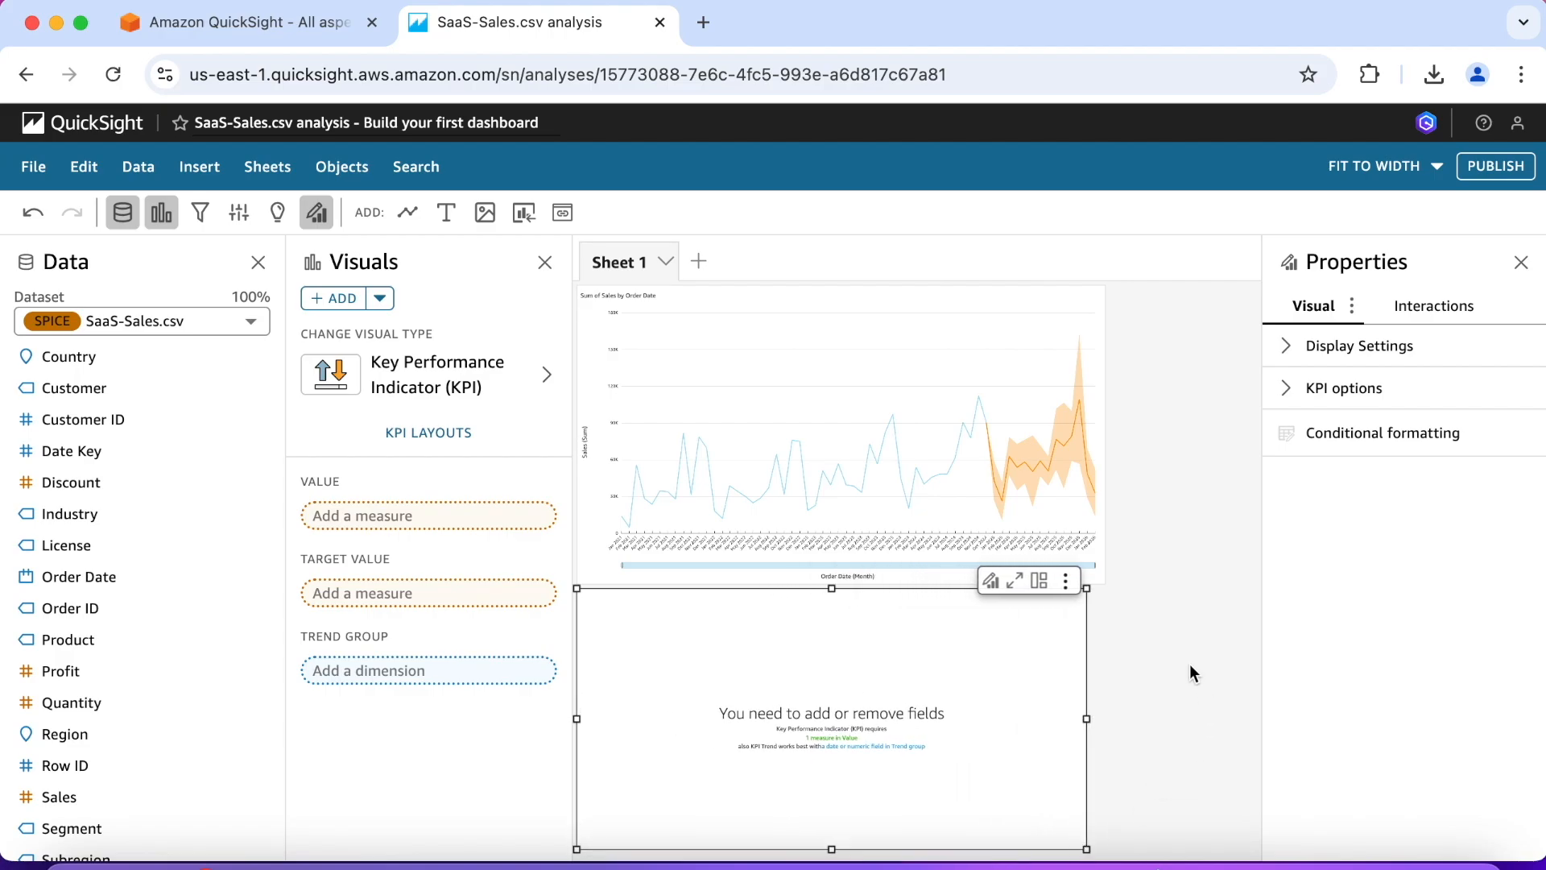
Step: Set Sales as the KPI's value and Order Date as its trend group
scroll(197, 548, down, 1)
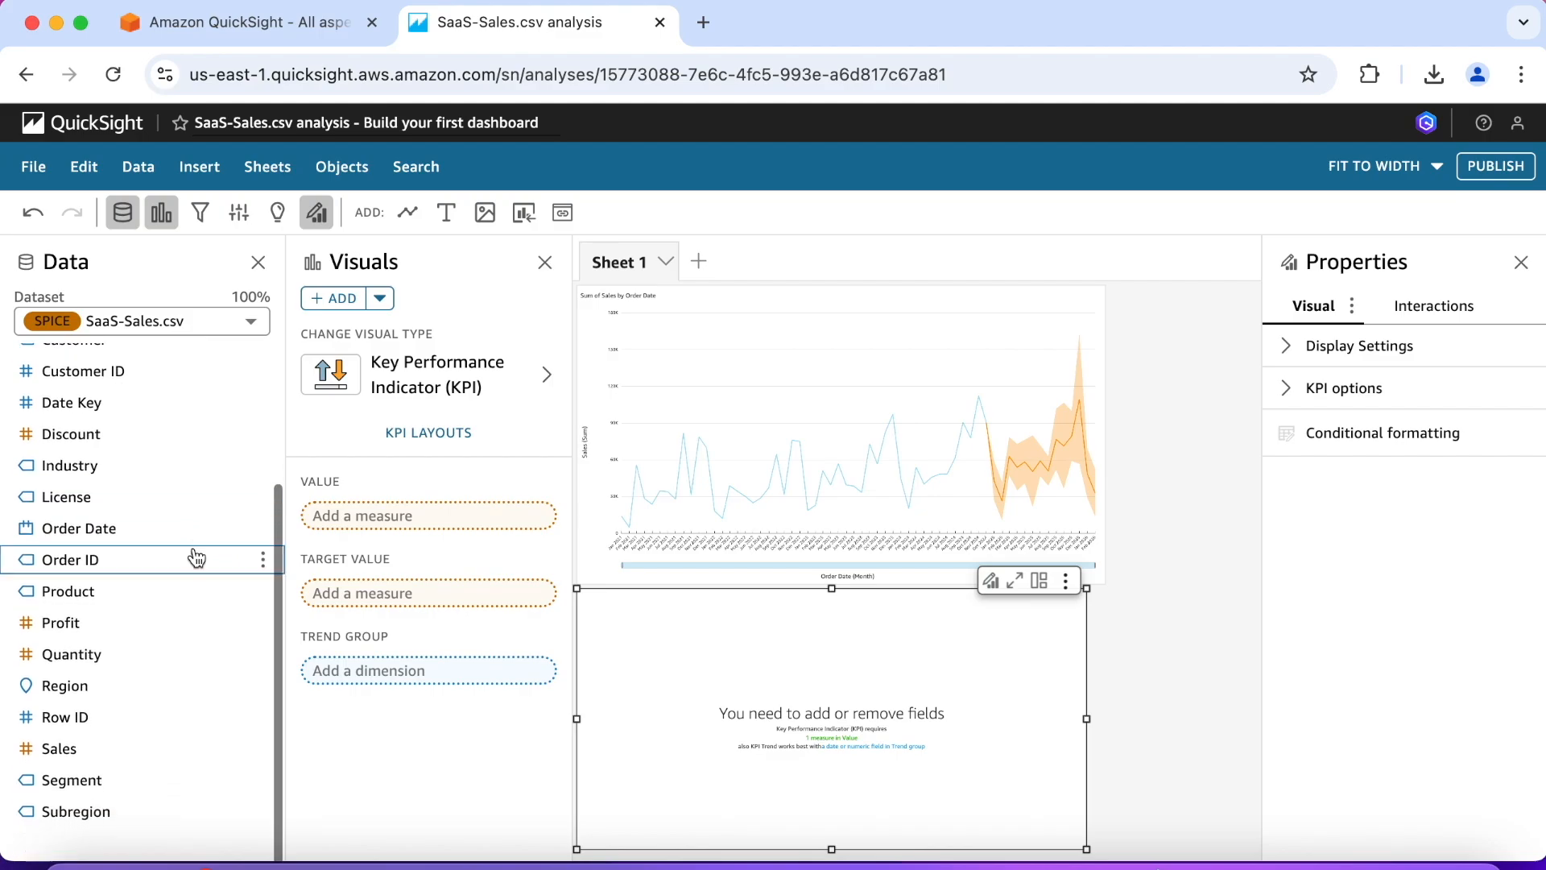
click(142, 752)
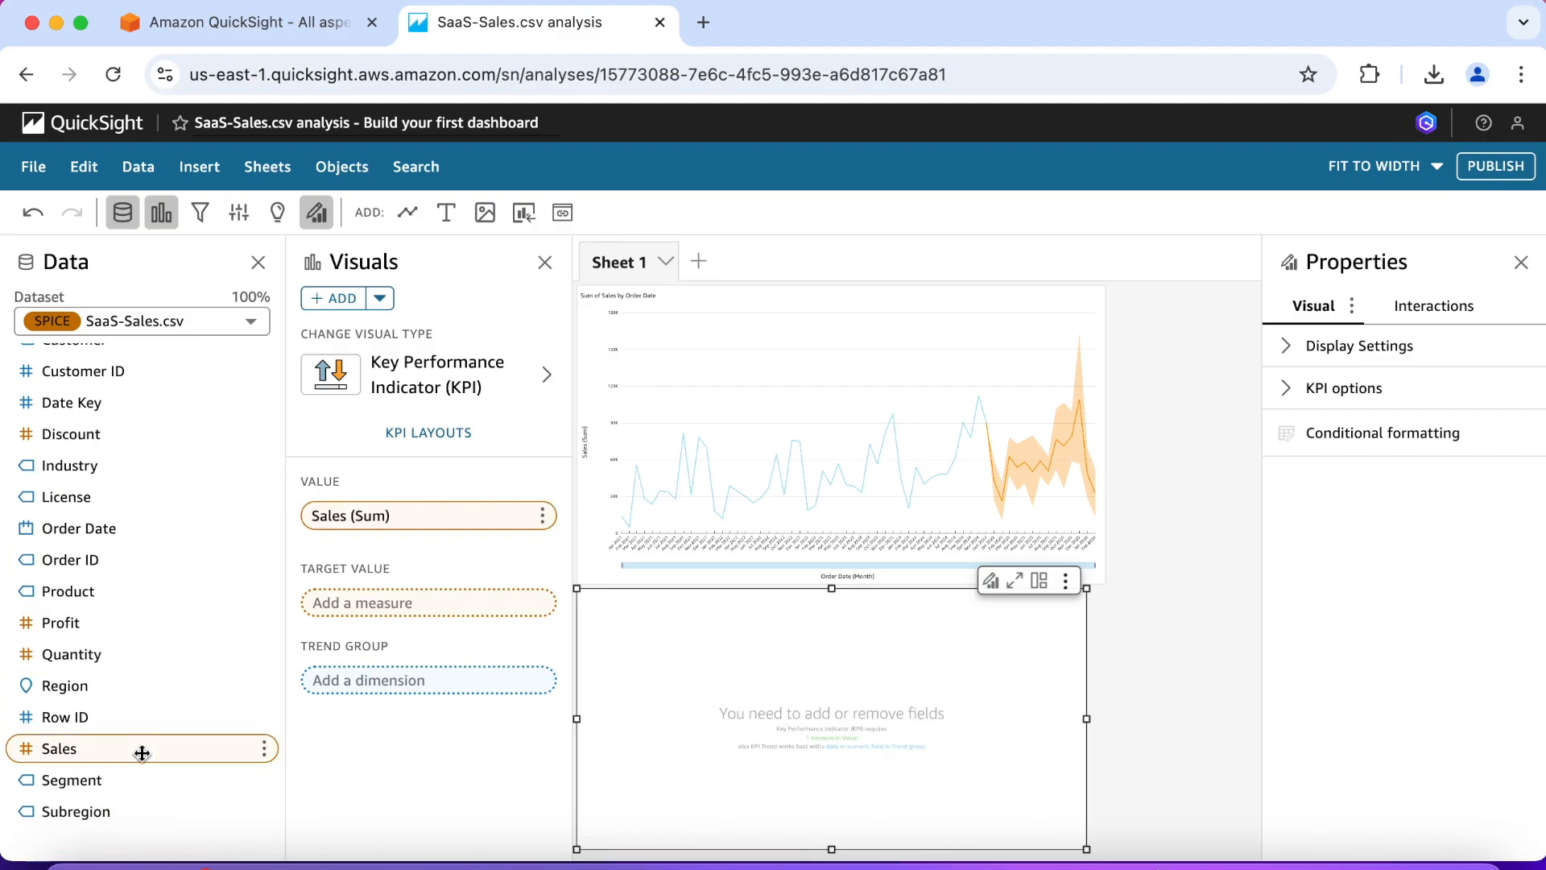
click(130, 536)
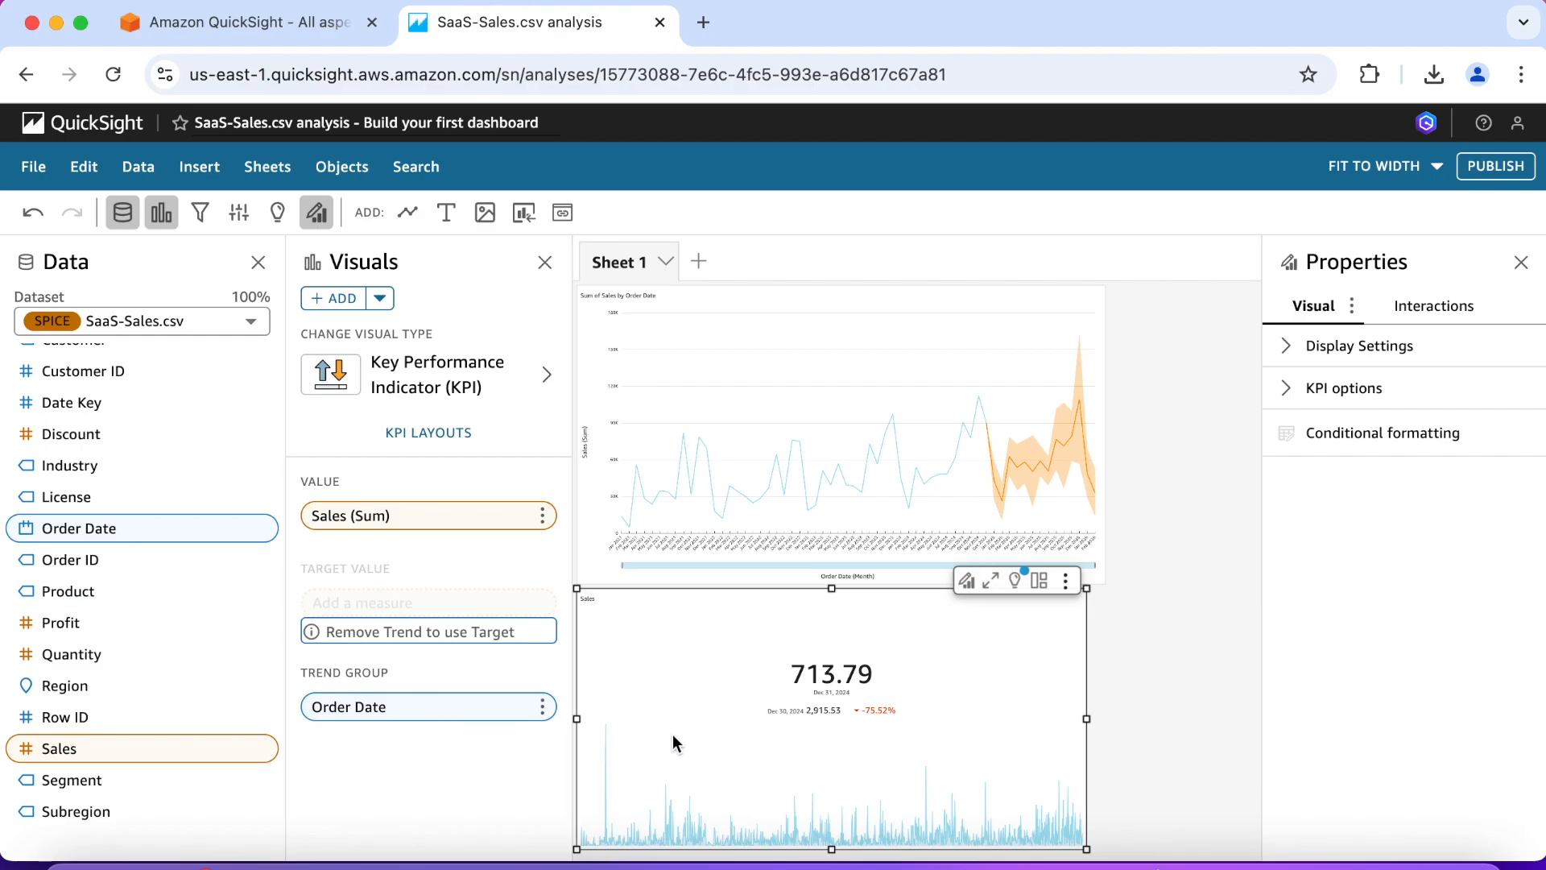
Step: Examine the KPI visual's display settings, KPI options and its available menu options
scroll(672, 735, down, 1)
click(1286, 350)
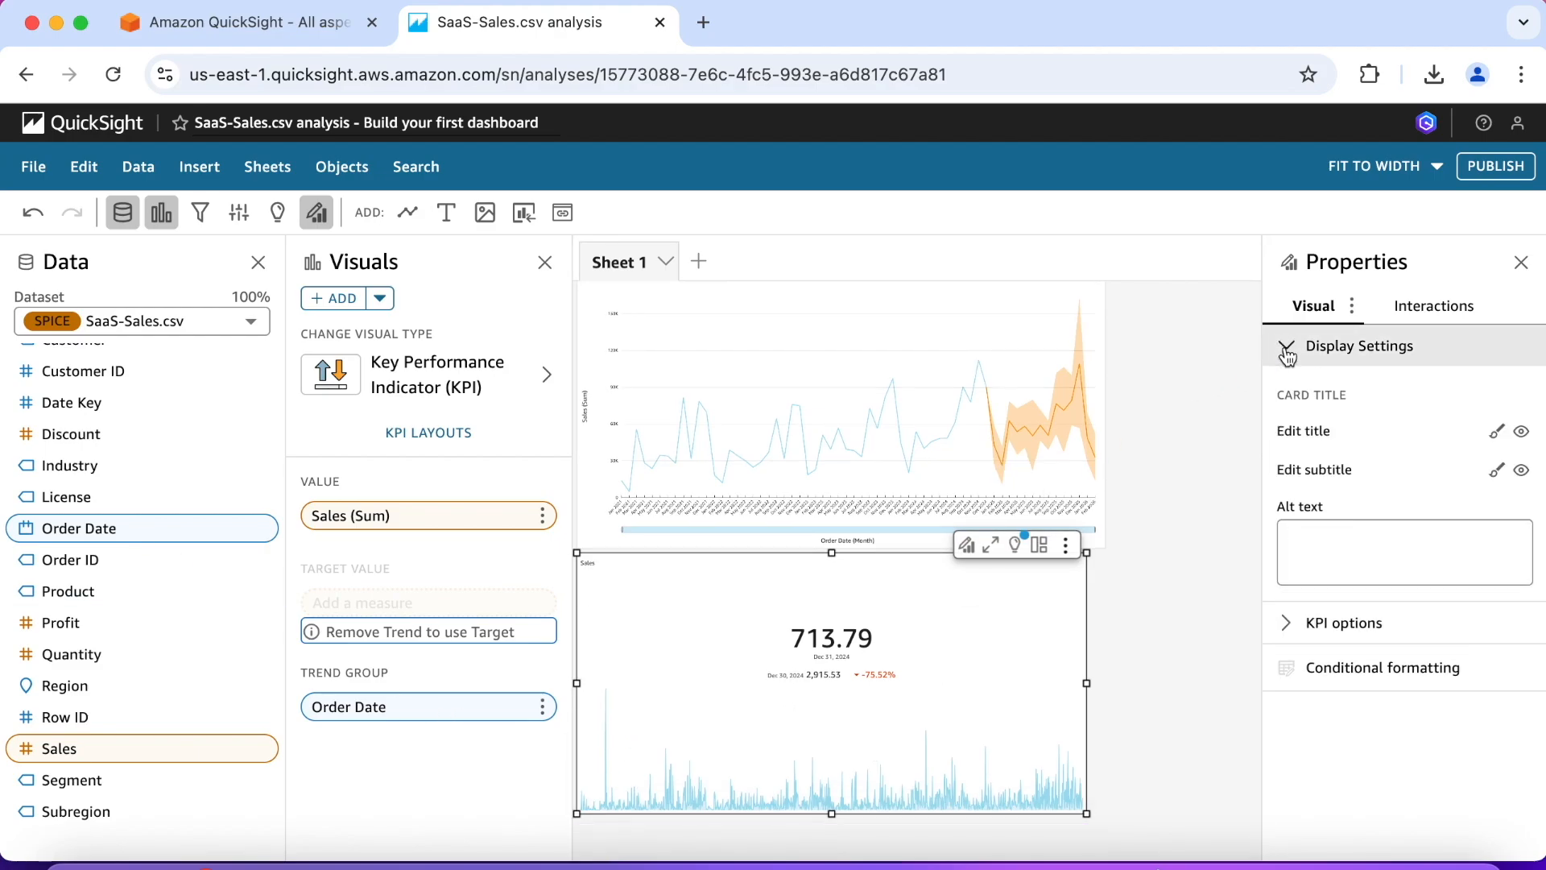
click(1287, 350)
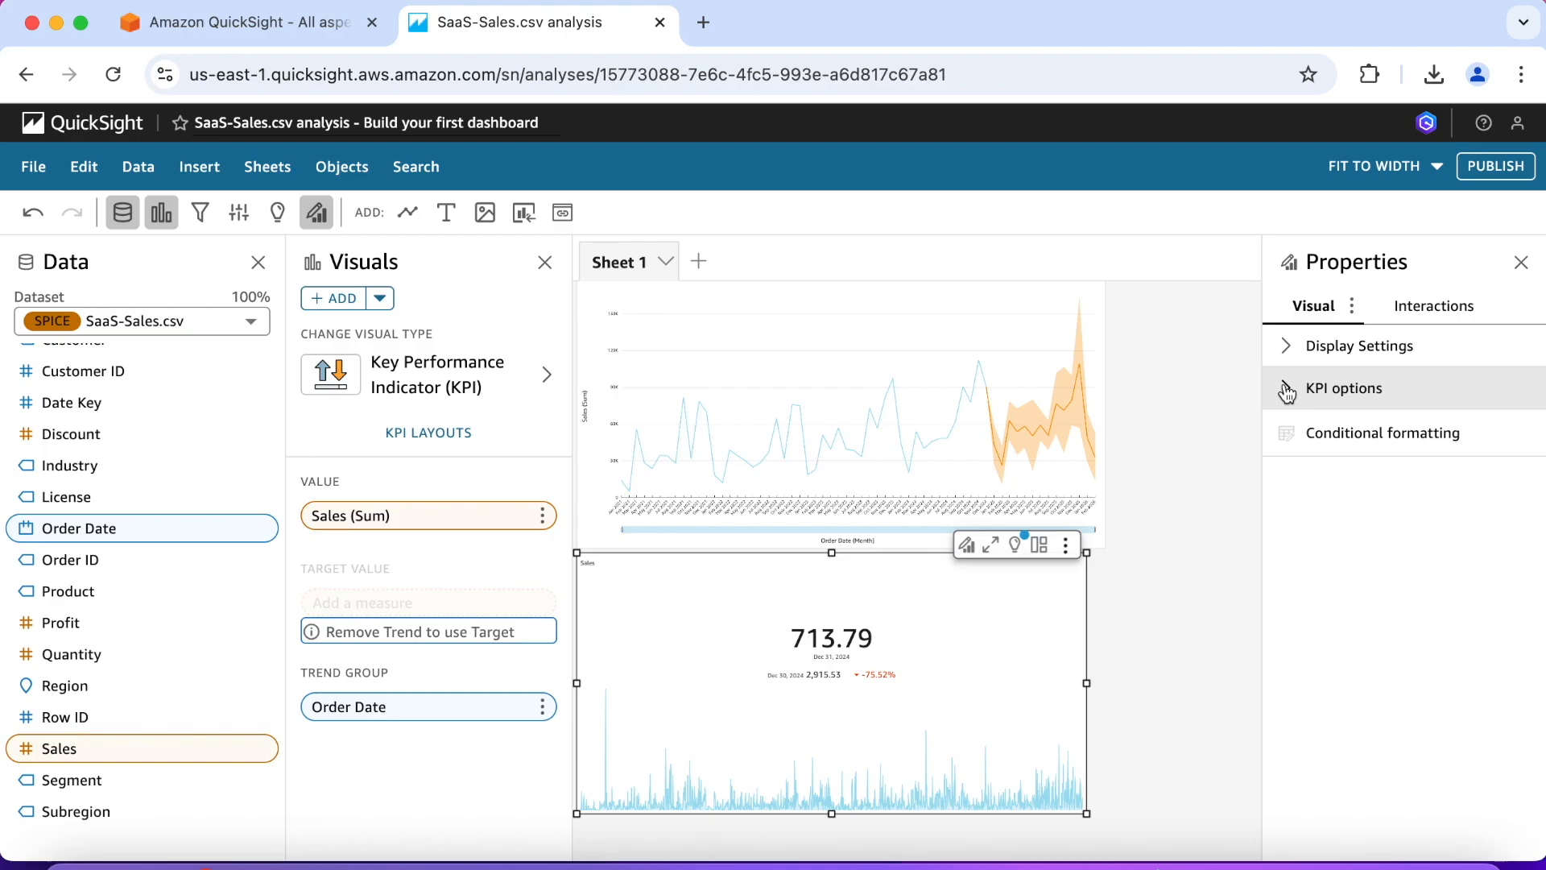
click(1287, 392)
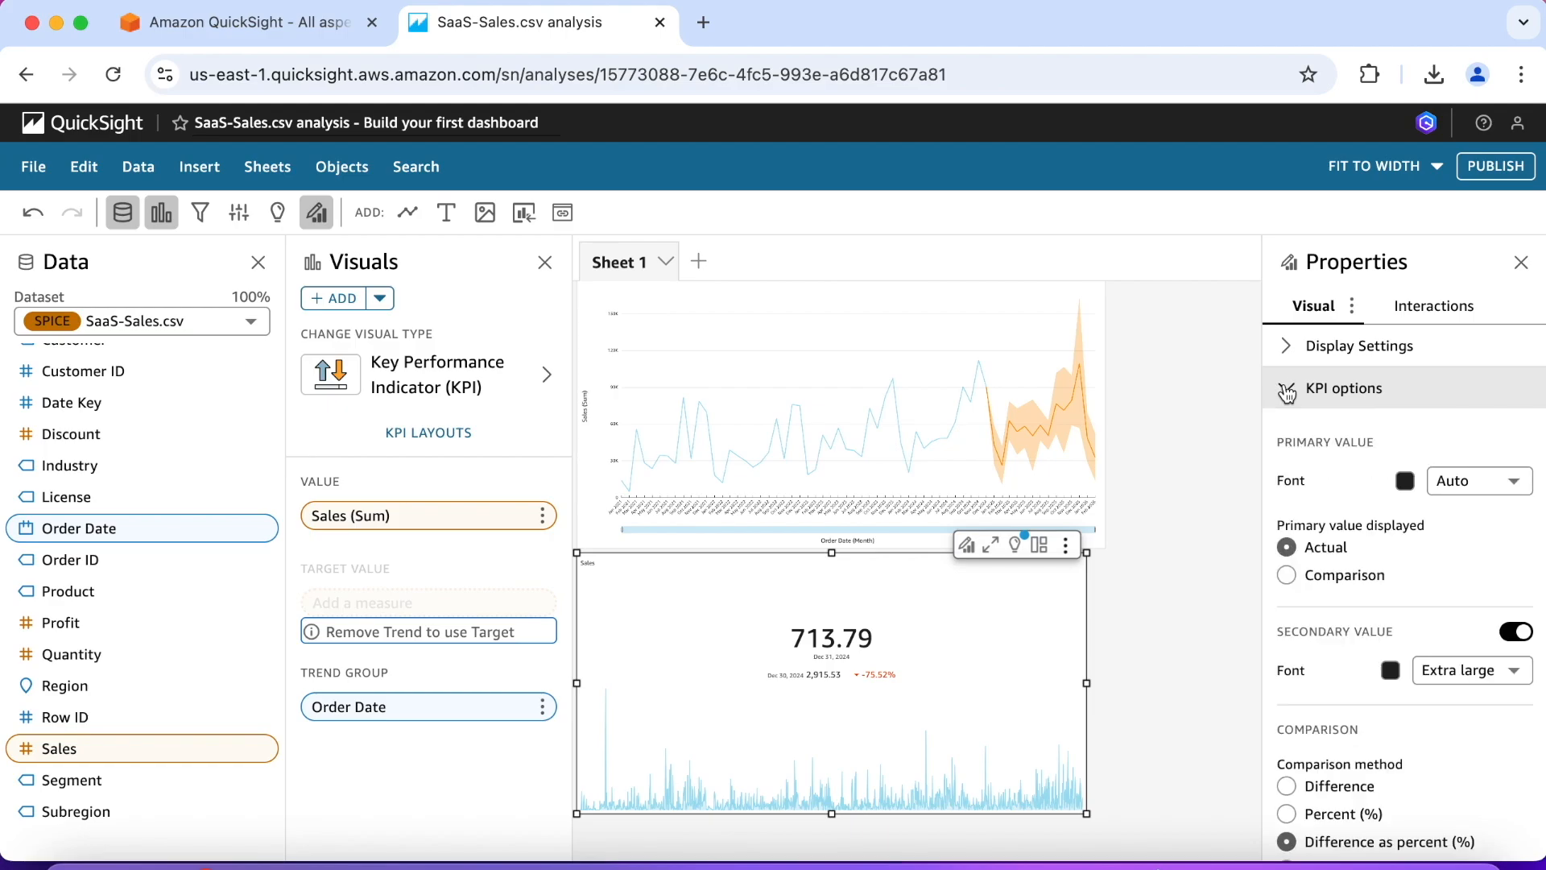
click(1286, 392)
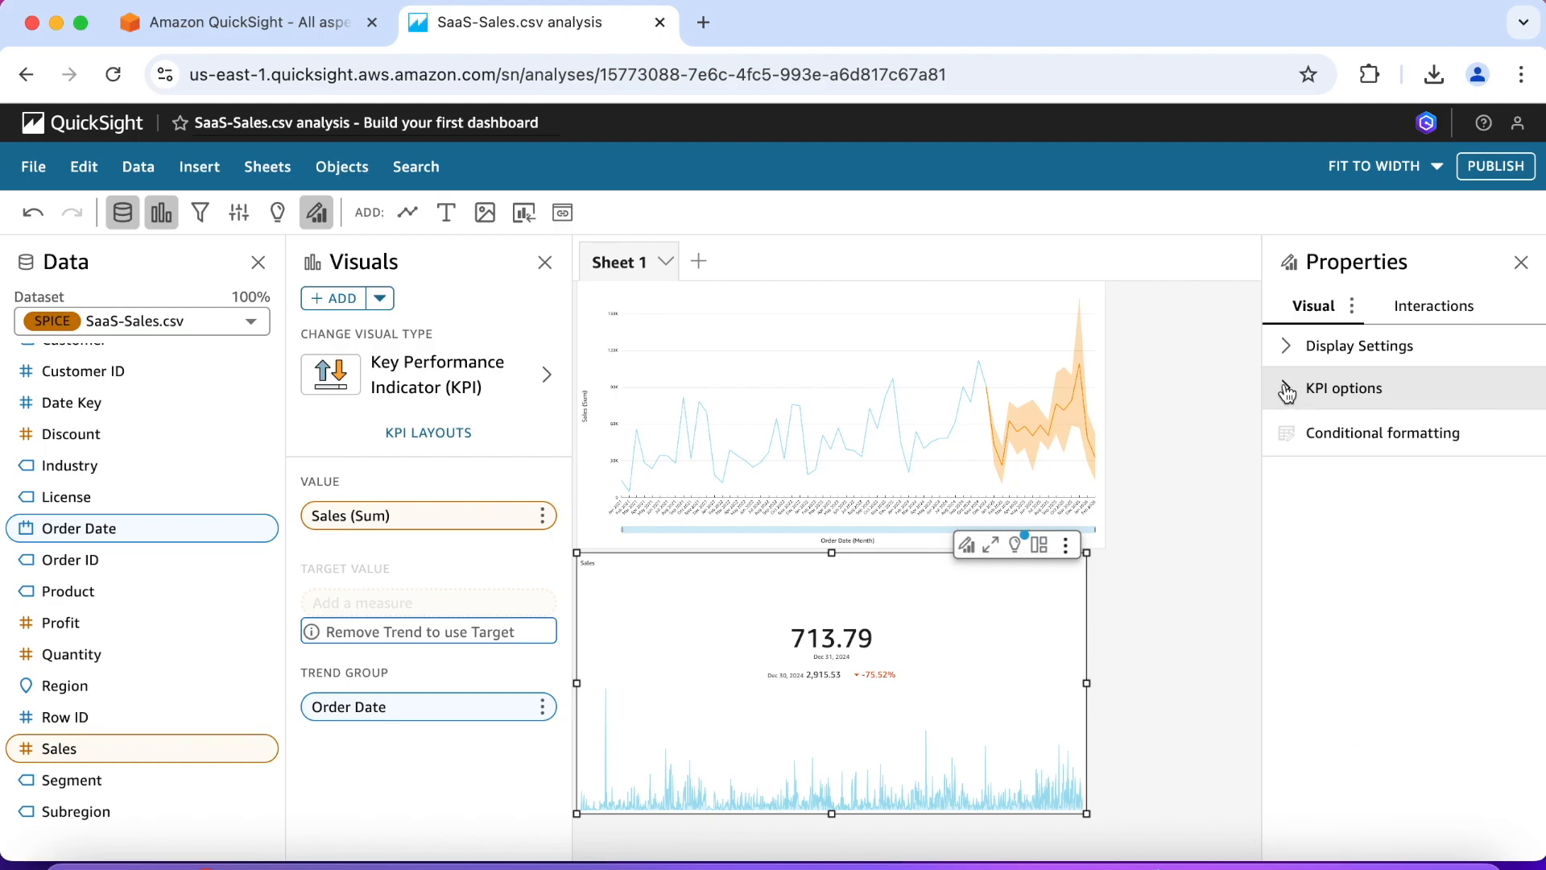
click(1066, 548)
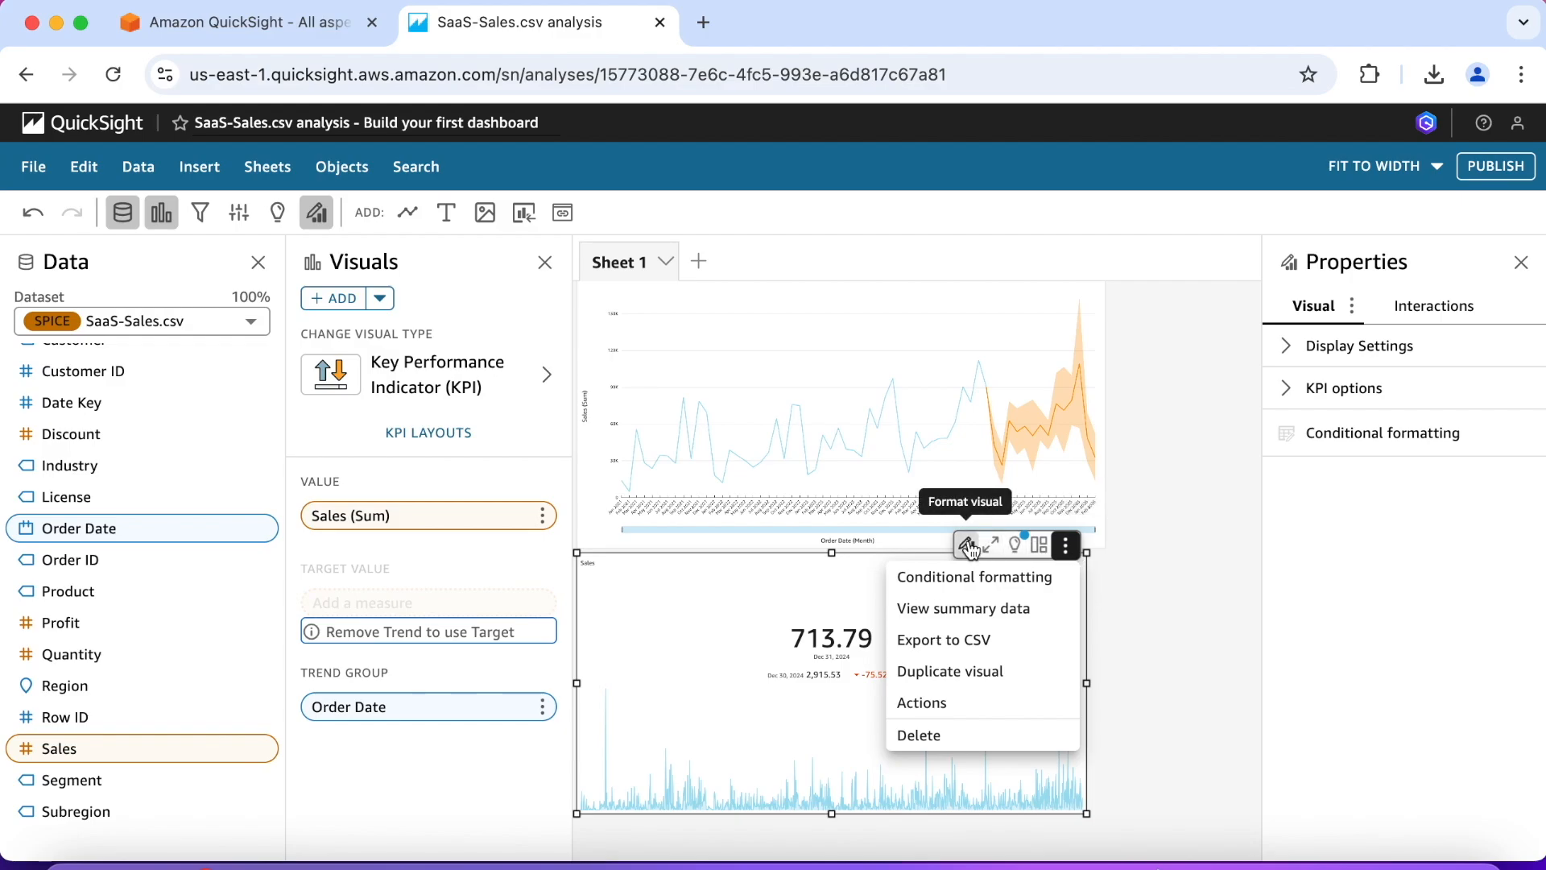
key(Escape)
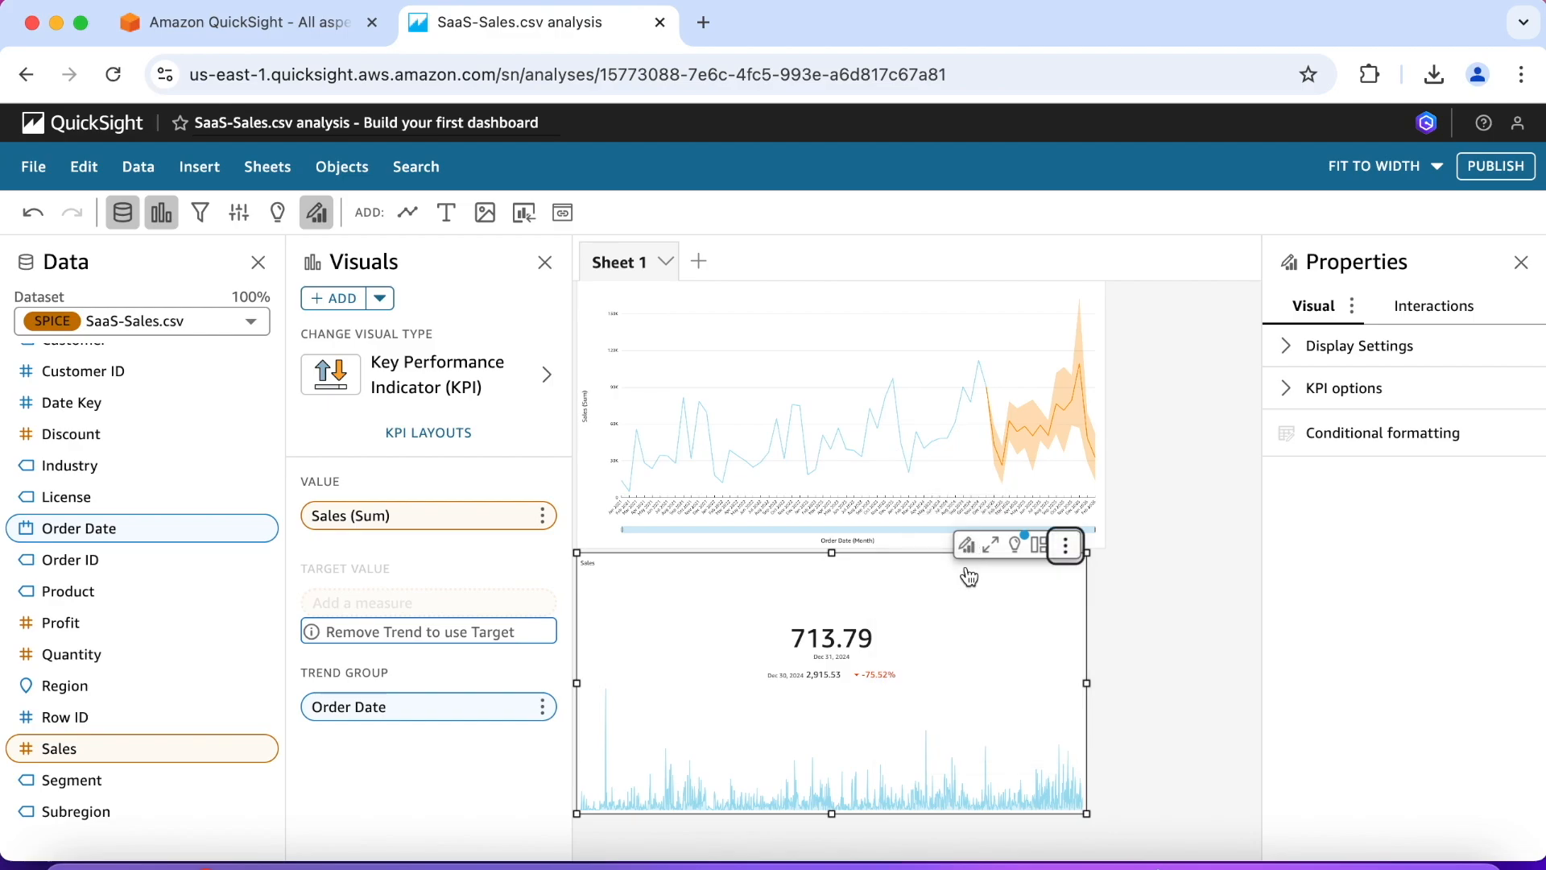
click(1132, 623)
click(967, 620)
Step: Aggregate the KPI's Order Date trend group by Quarter and view the available KPI layouts
click(542, 707)
mouse_move(541, 725)
mouse_move(706, 668)
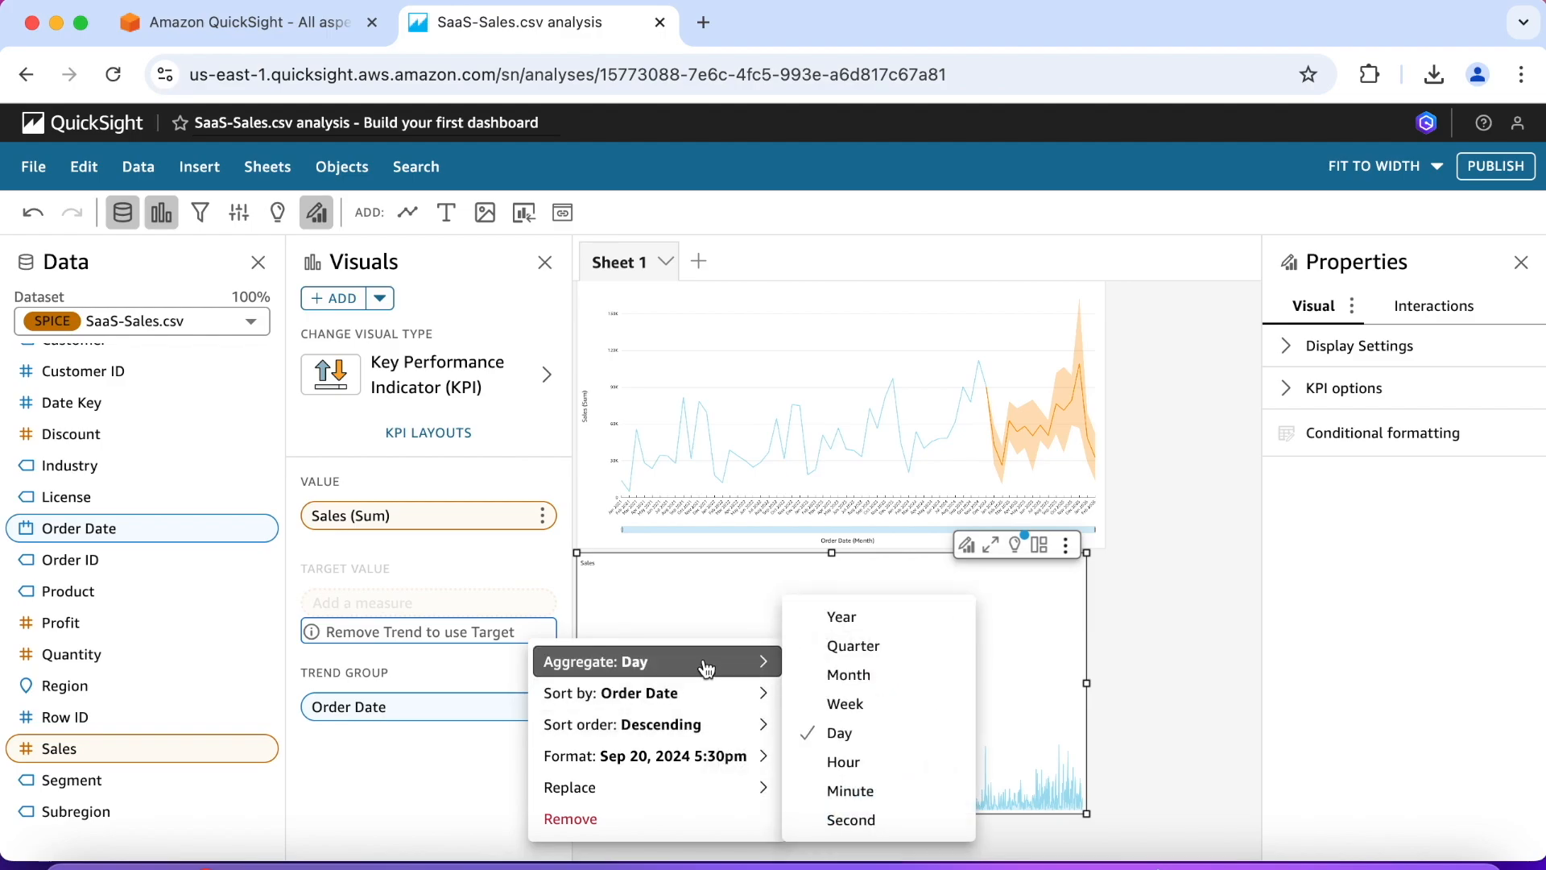
click(853, 647)
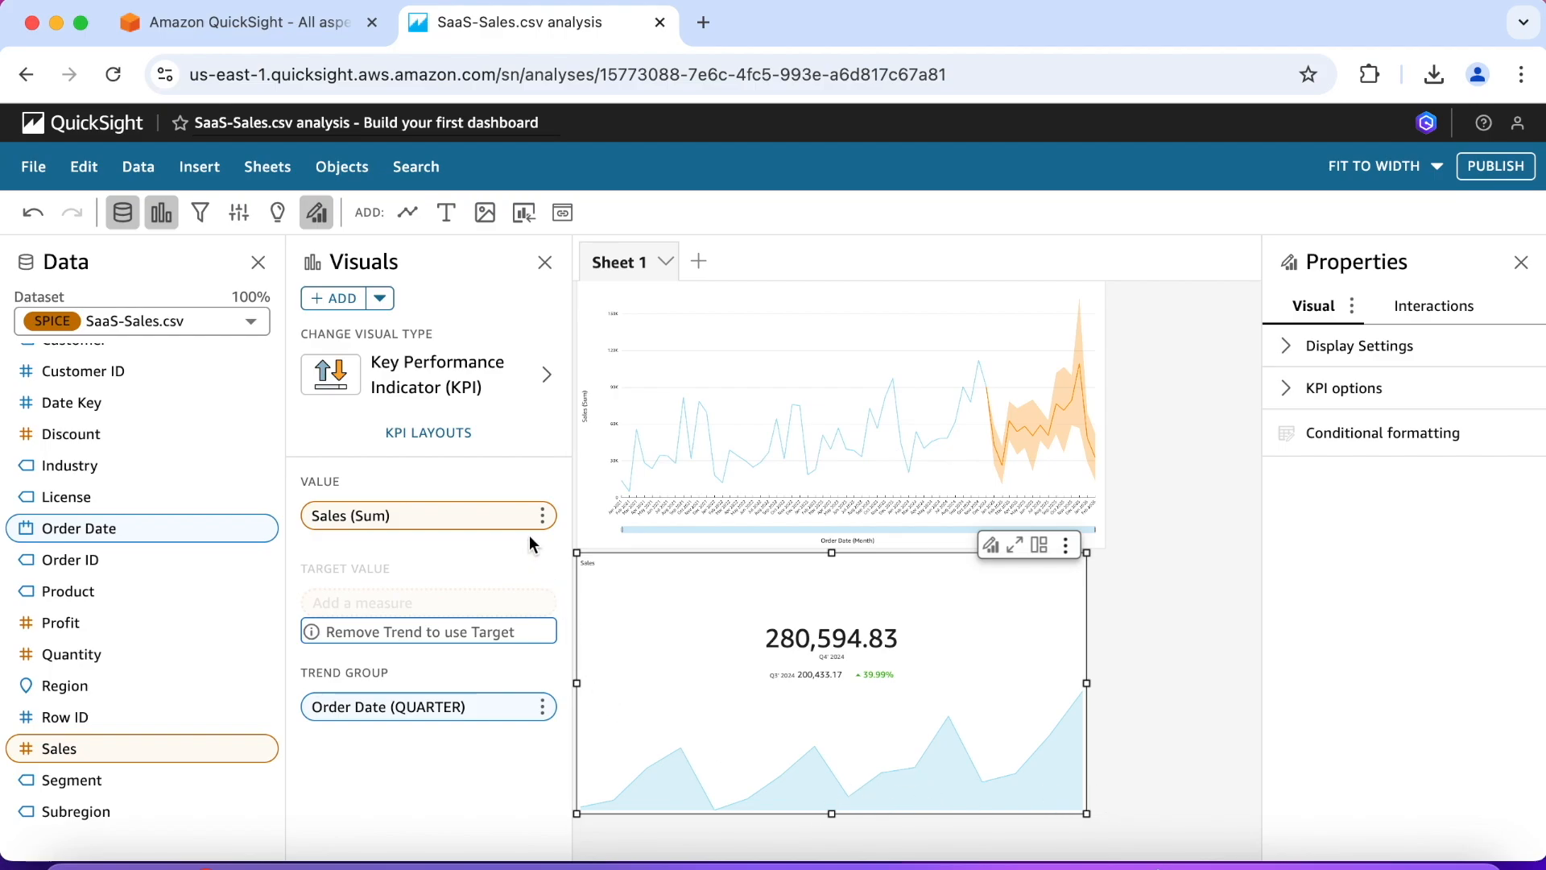
click(443, 436)
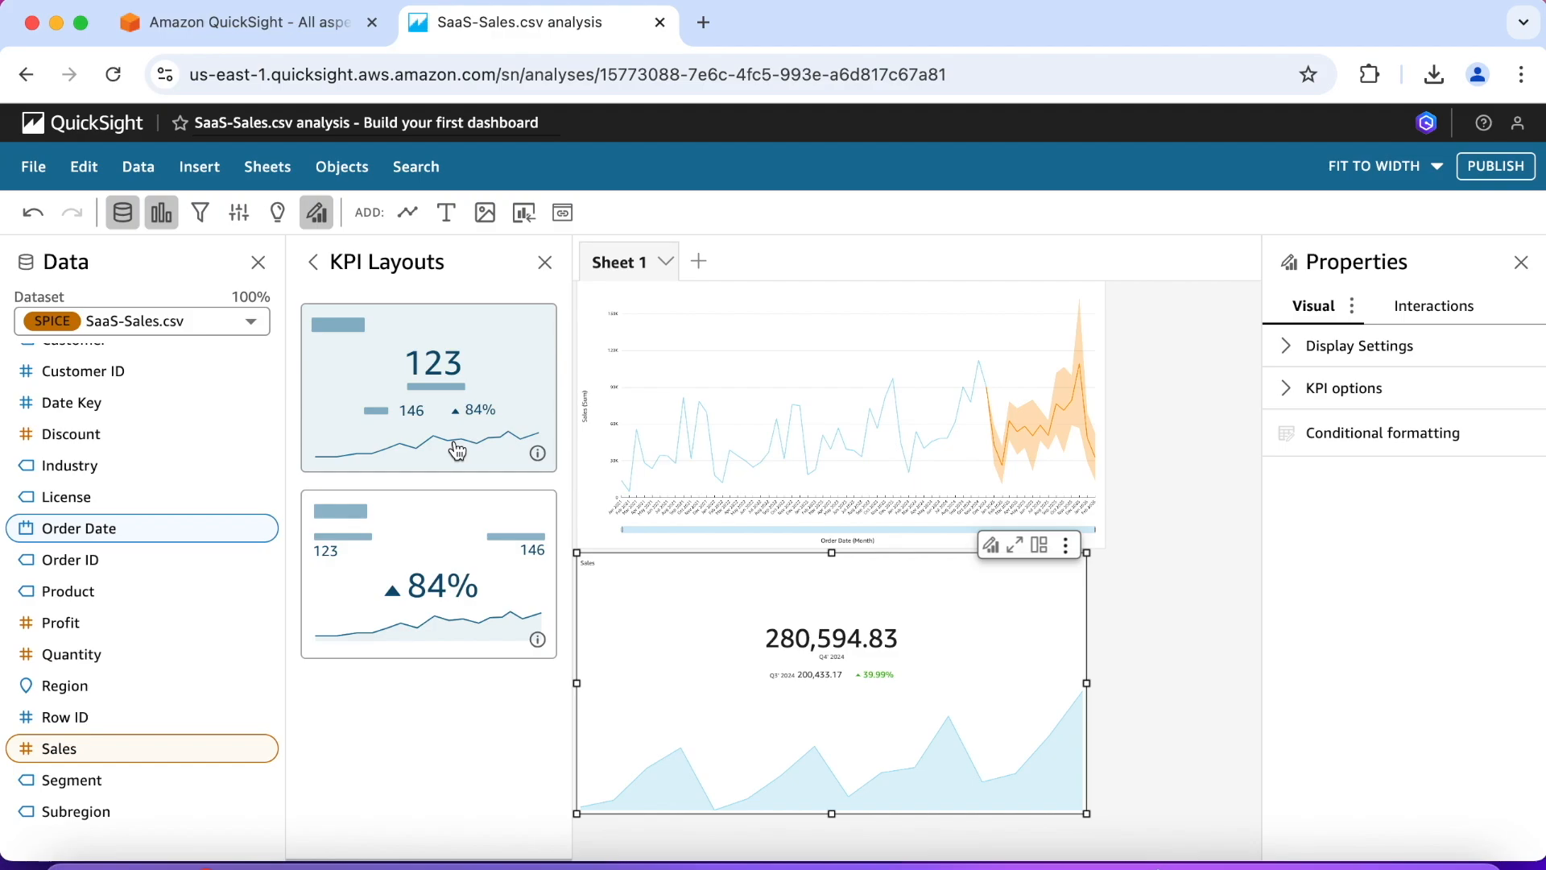
click(314, 269)
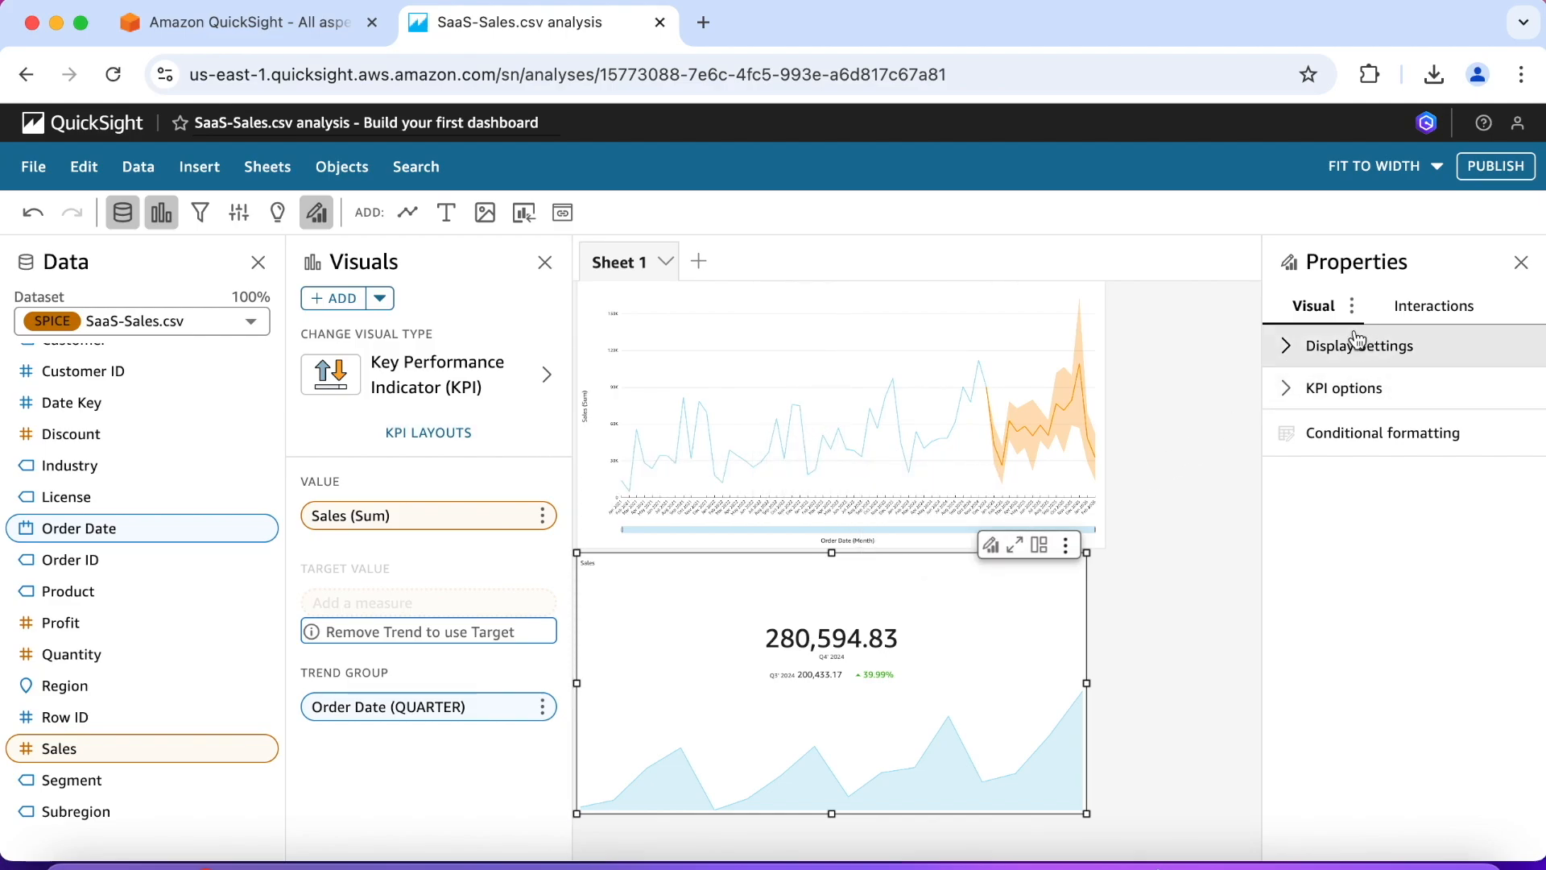
Step: Set the KPI's primary value displayed to Comparison and its comparison method to Difference
click(1288, 392)
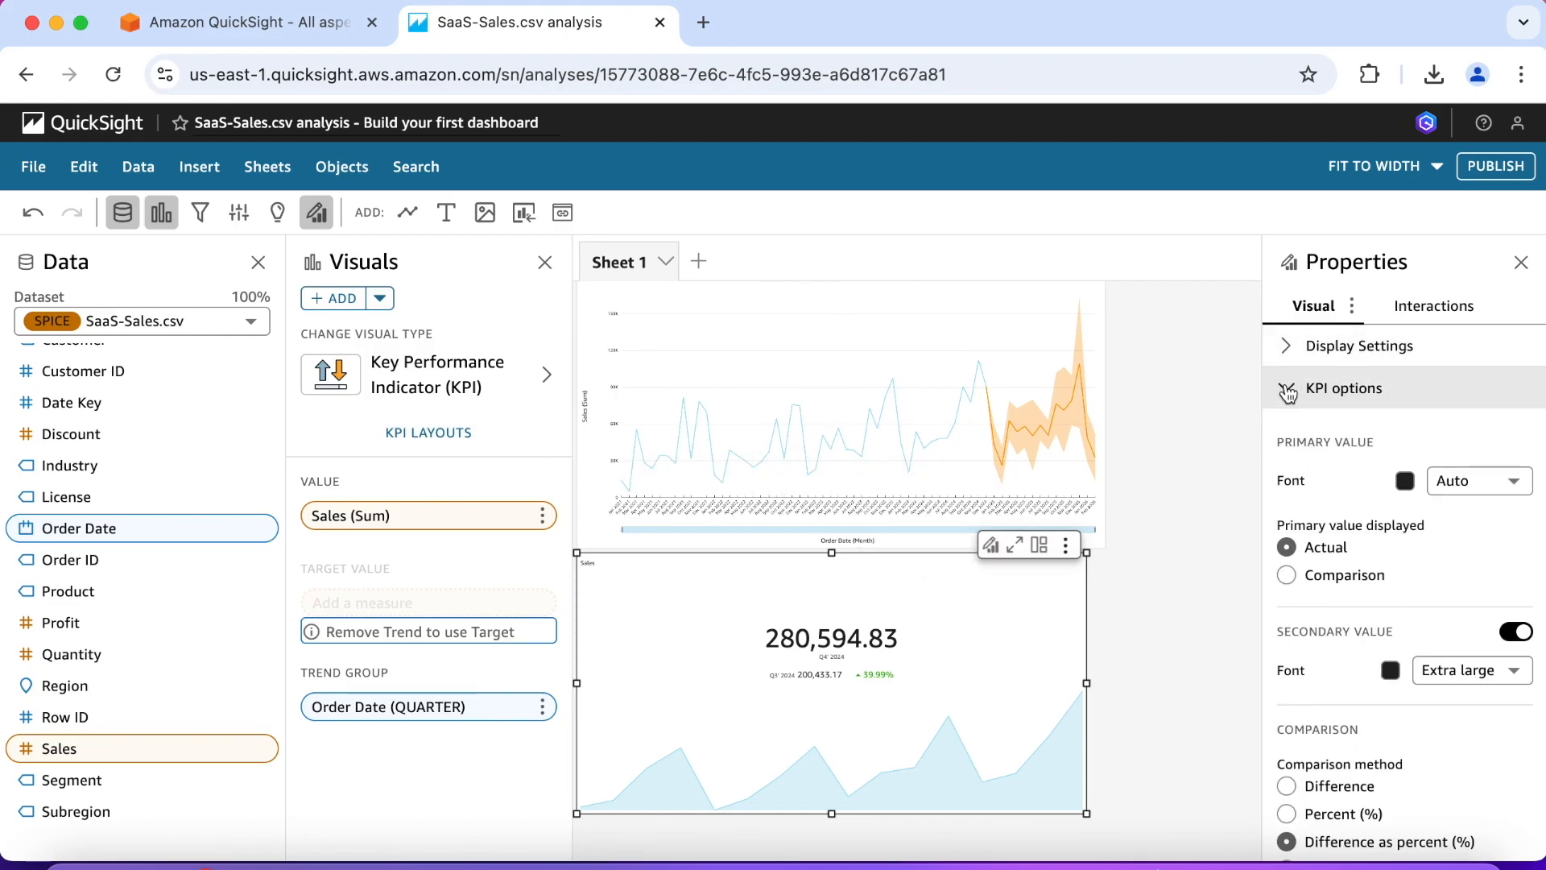
scroll(1286, 437, down, 2)
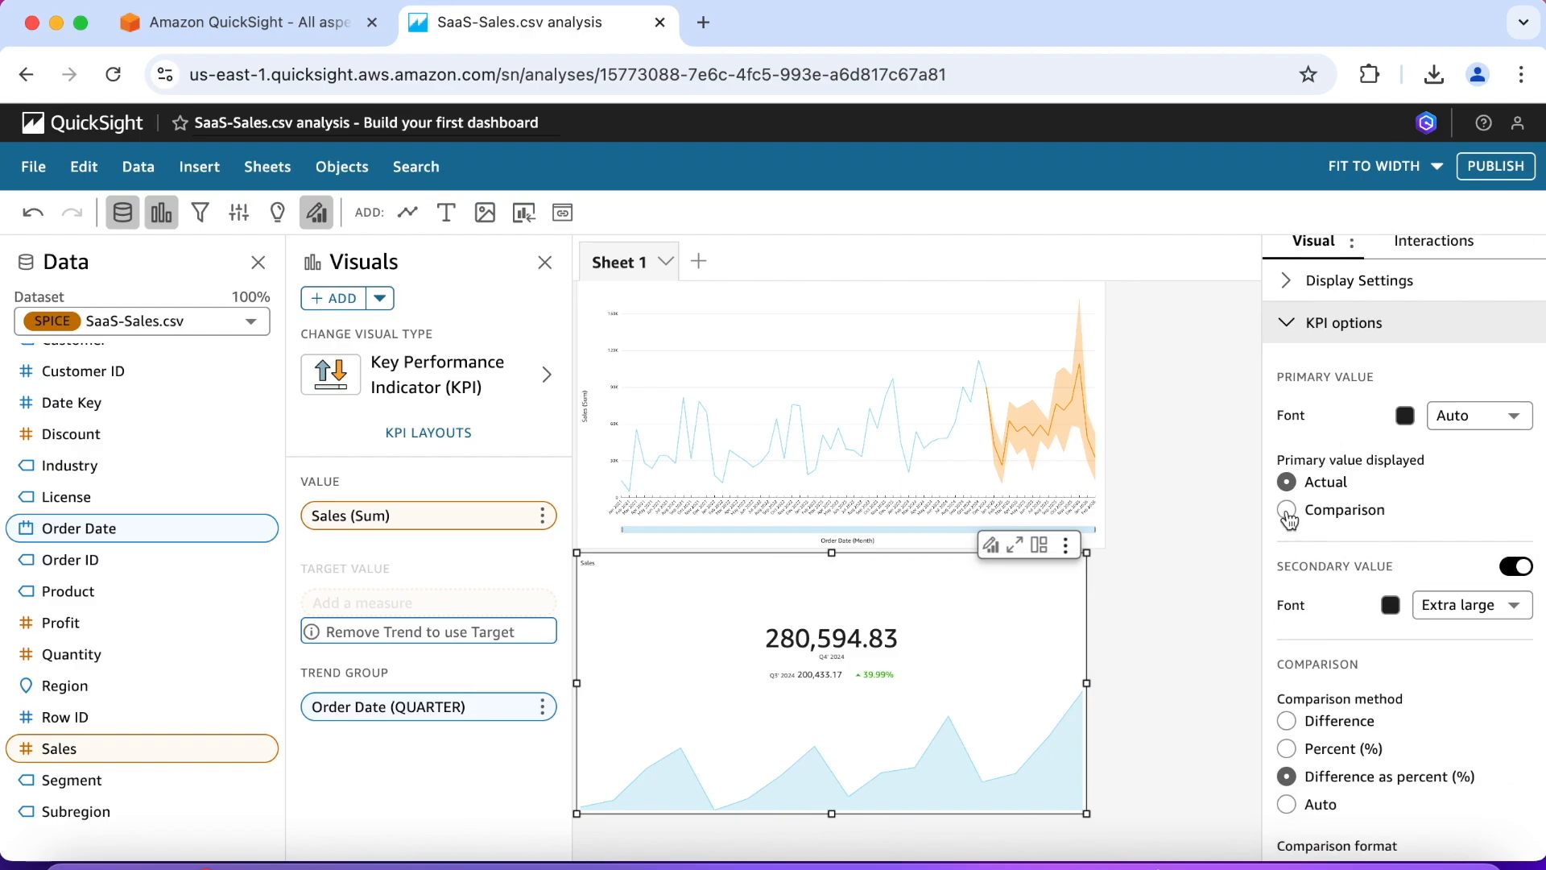
click(1287, 511)
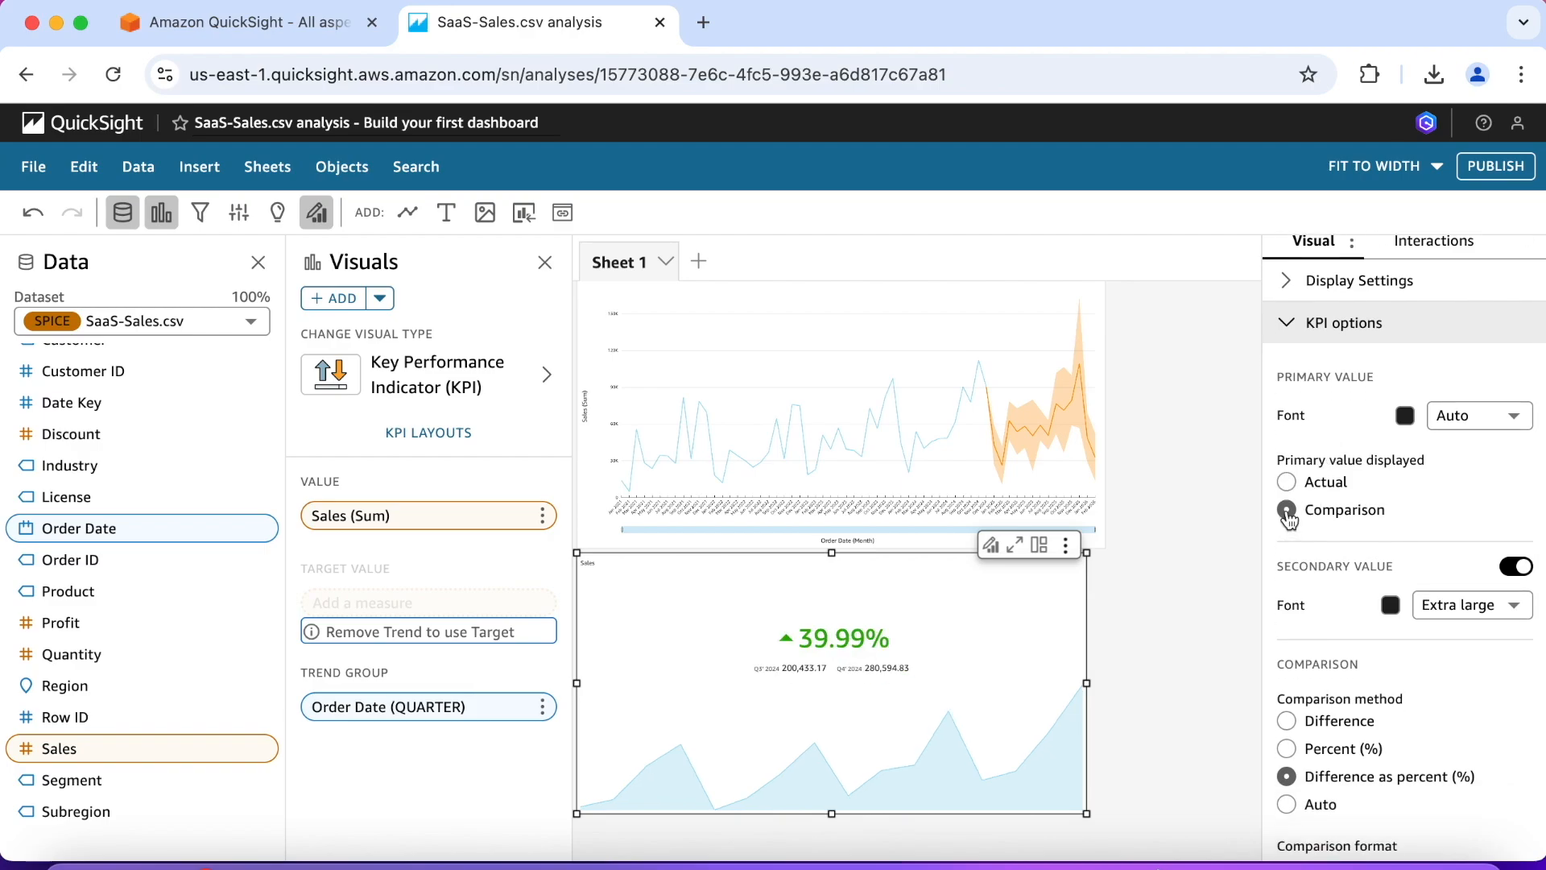
scroll(1312, 524, down, 3)
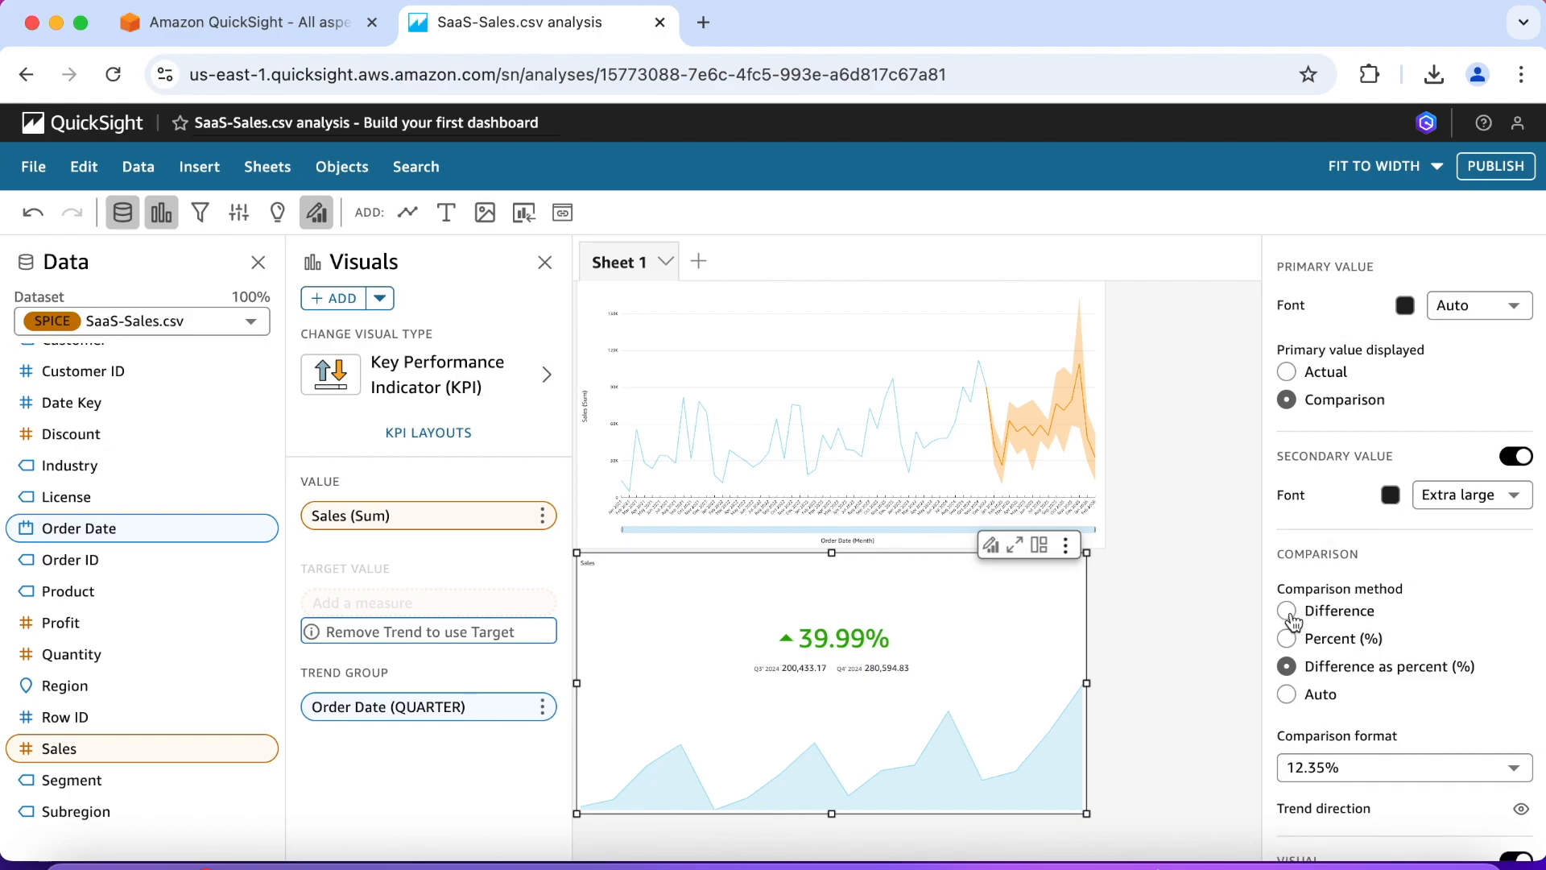
click(1288, 612)
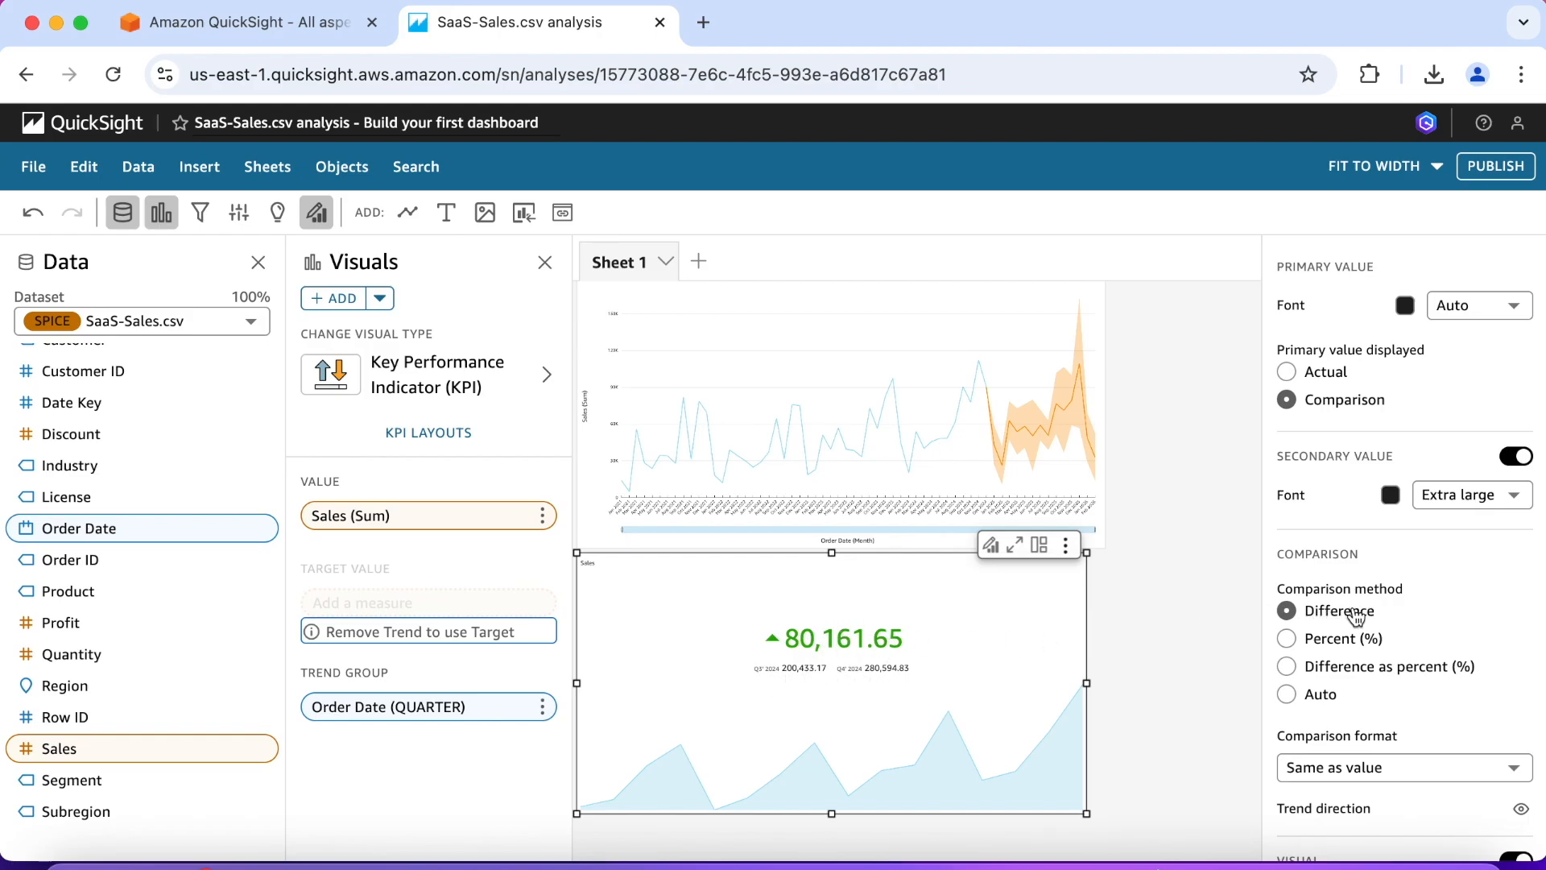
Step: Turn on the tooltip for the KPI's area sparkline and try it on the sparkline
scroll(1356, 616, down, 4)
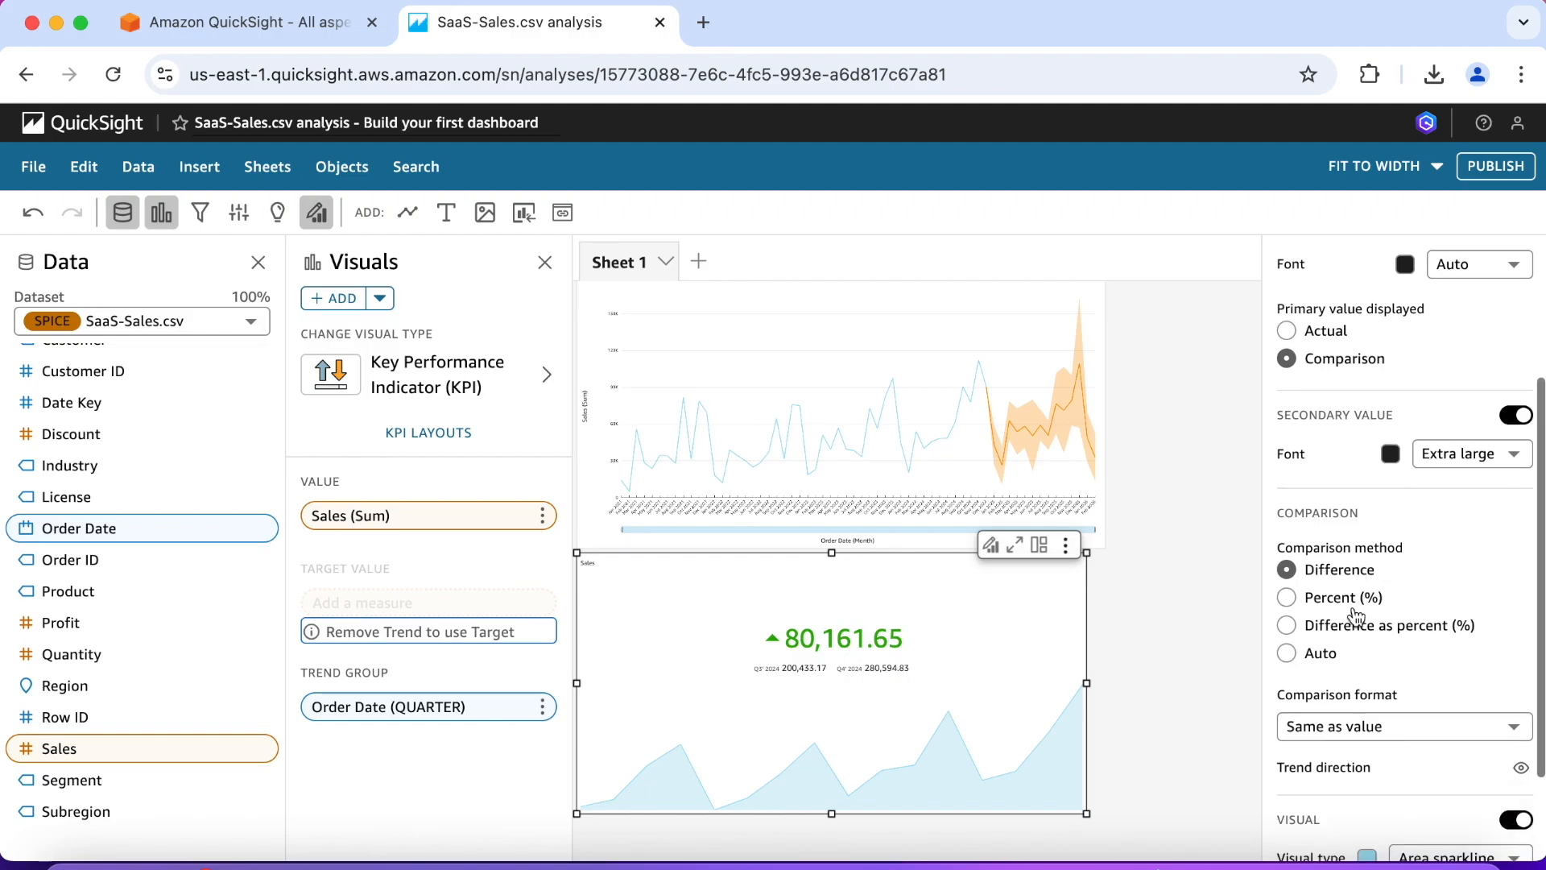
scroll(1356, 617, down, 1)
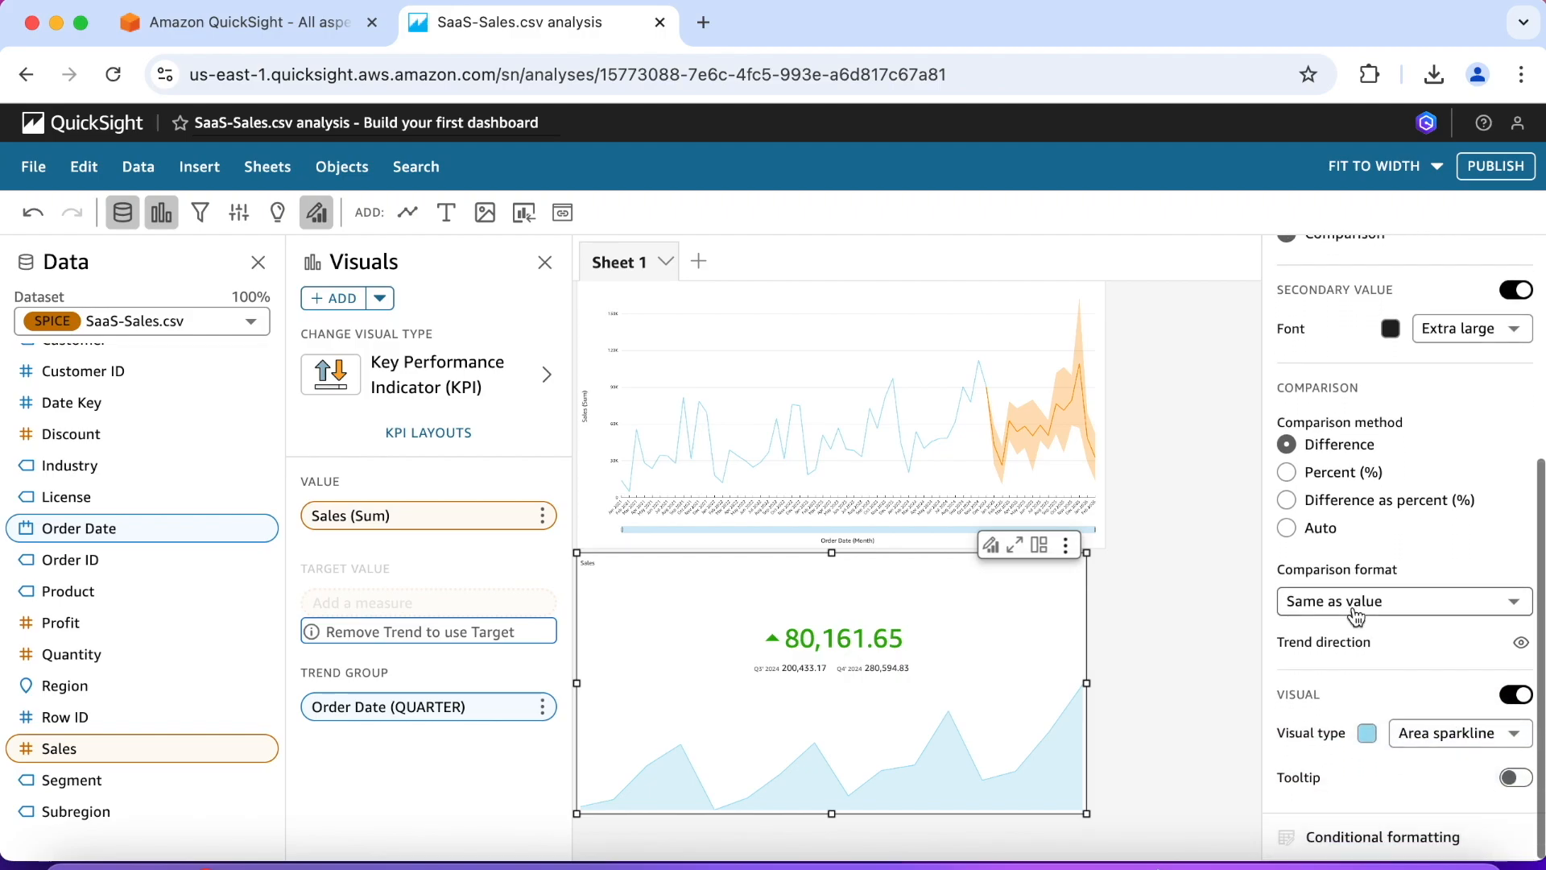
click(1512, 779)
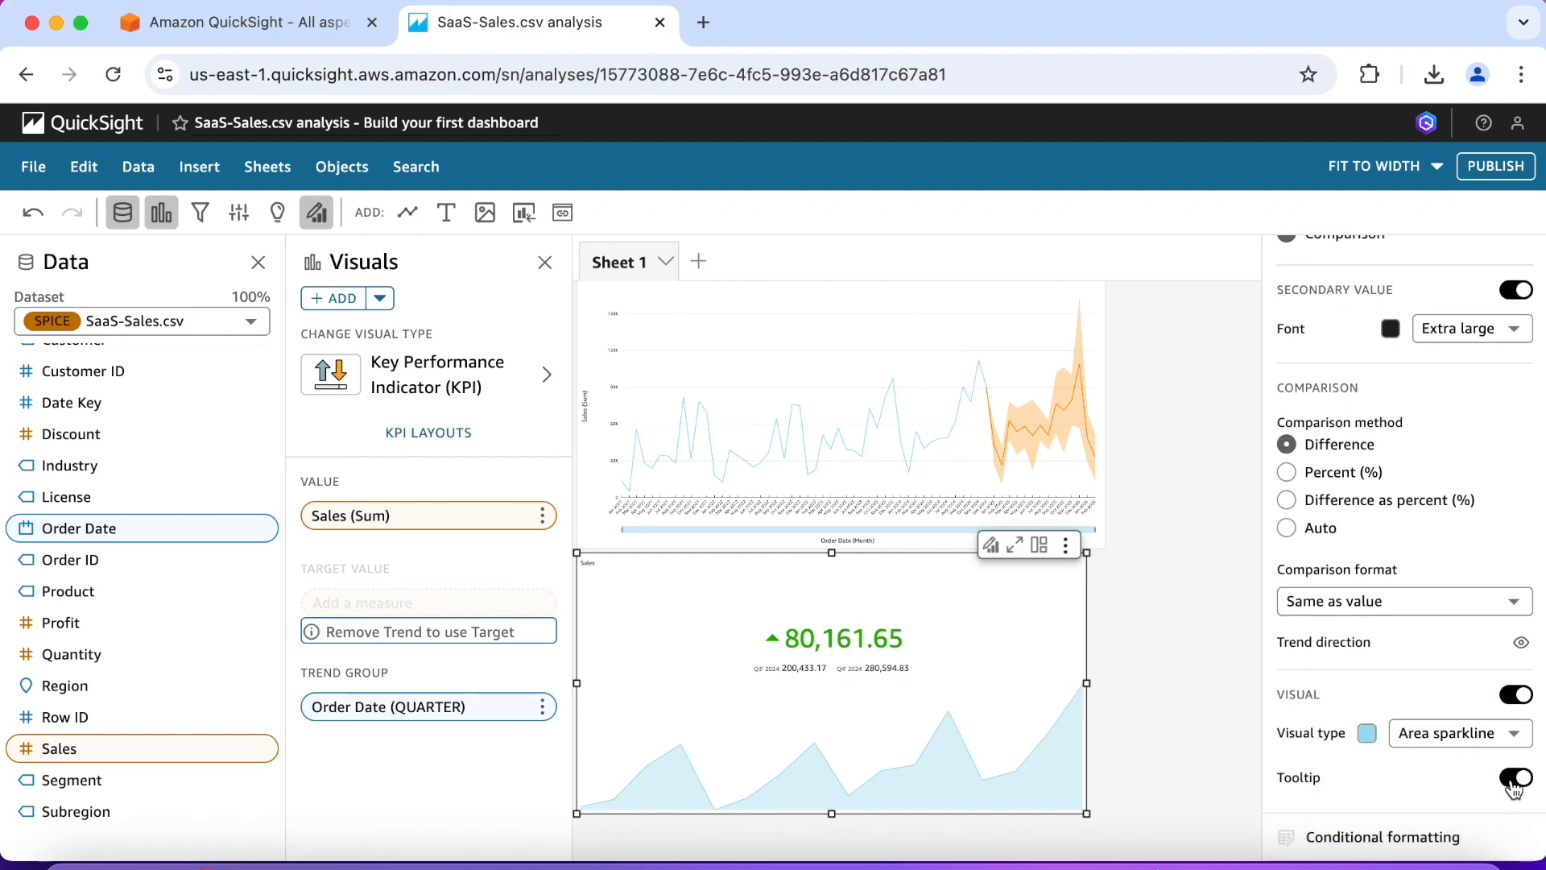
mouse_move(1065, 702)
click(1517, 778)
click(1514, 779)
mouse_move(1063, 673)
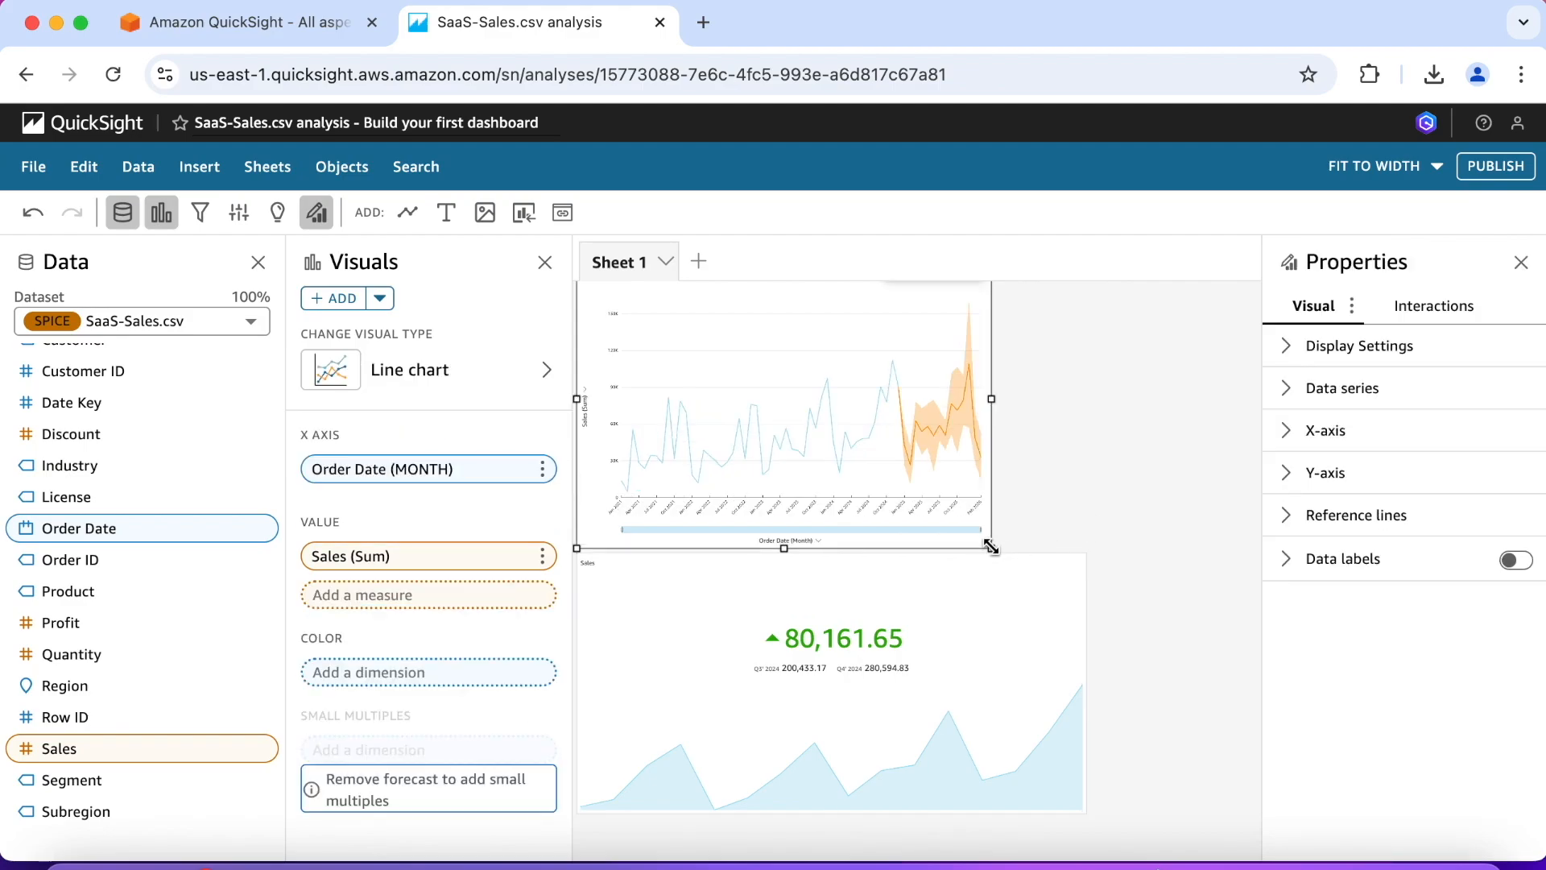
Step: Resize the line chart and the KPI so the KPI fits beside the line chart, to its right
drag(991, 548, 1048, 567)
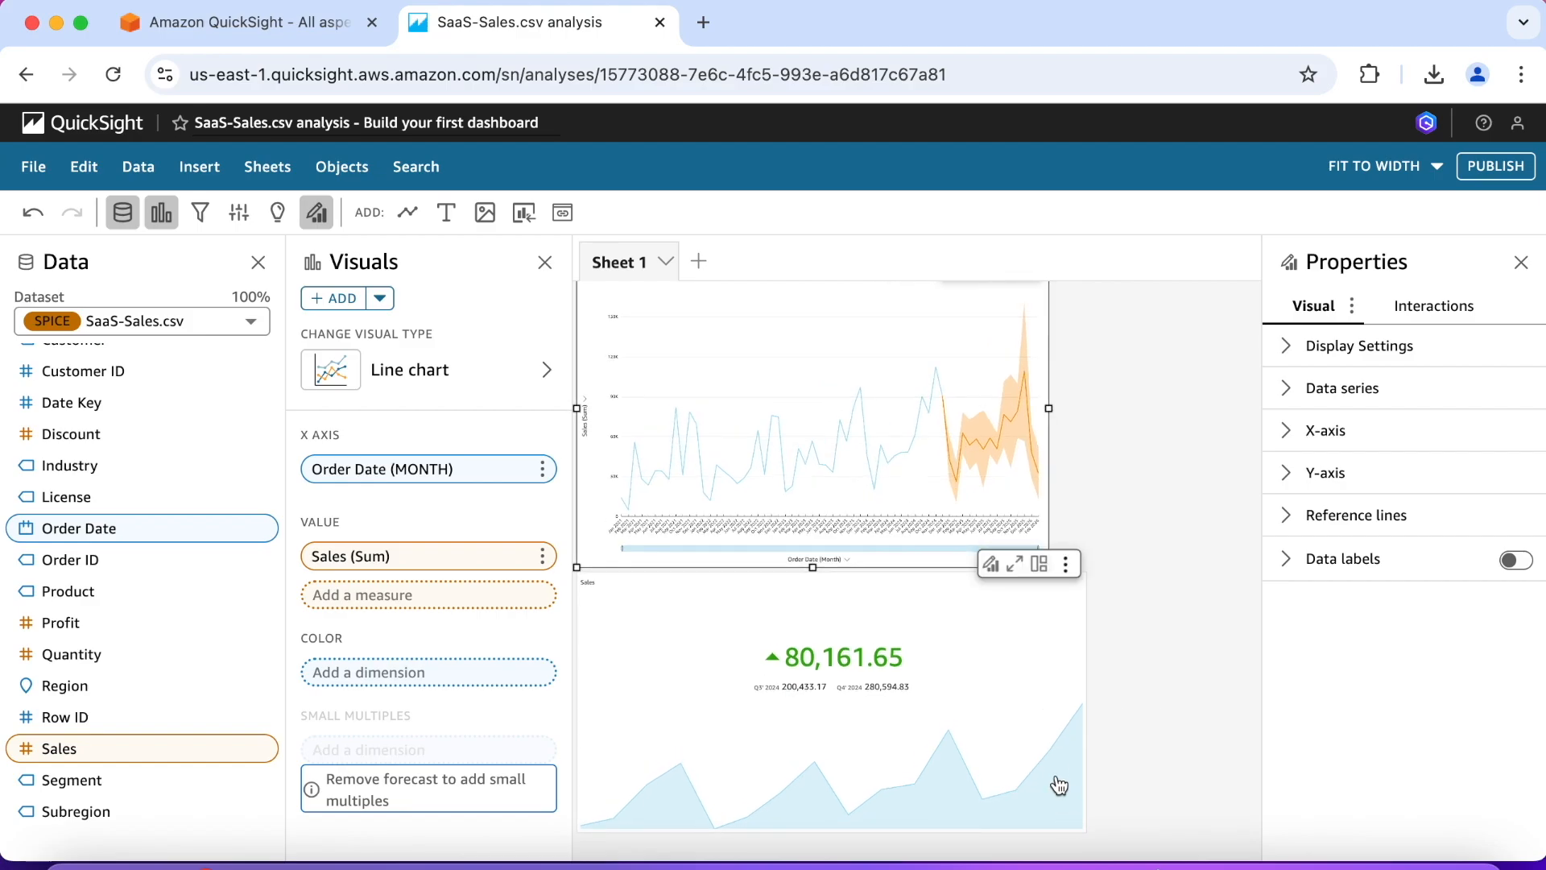
click(1053, 761)
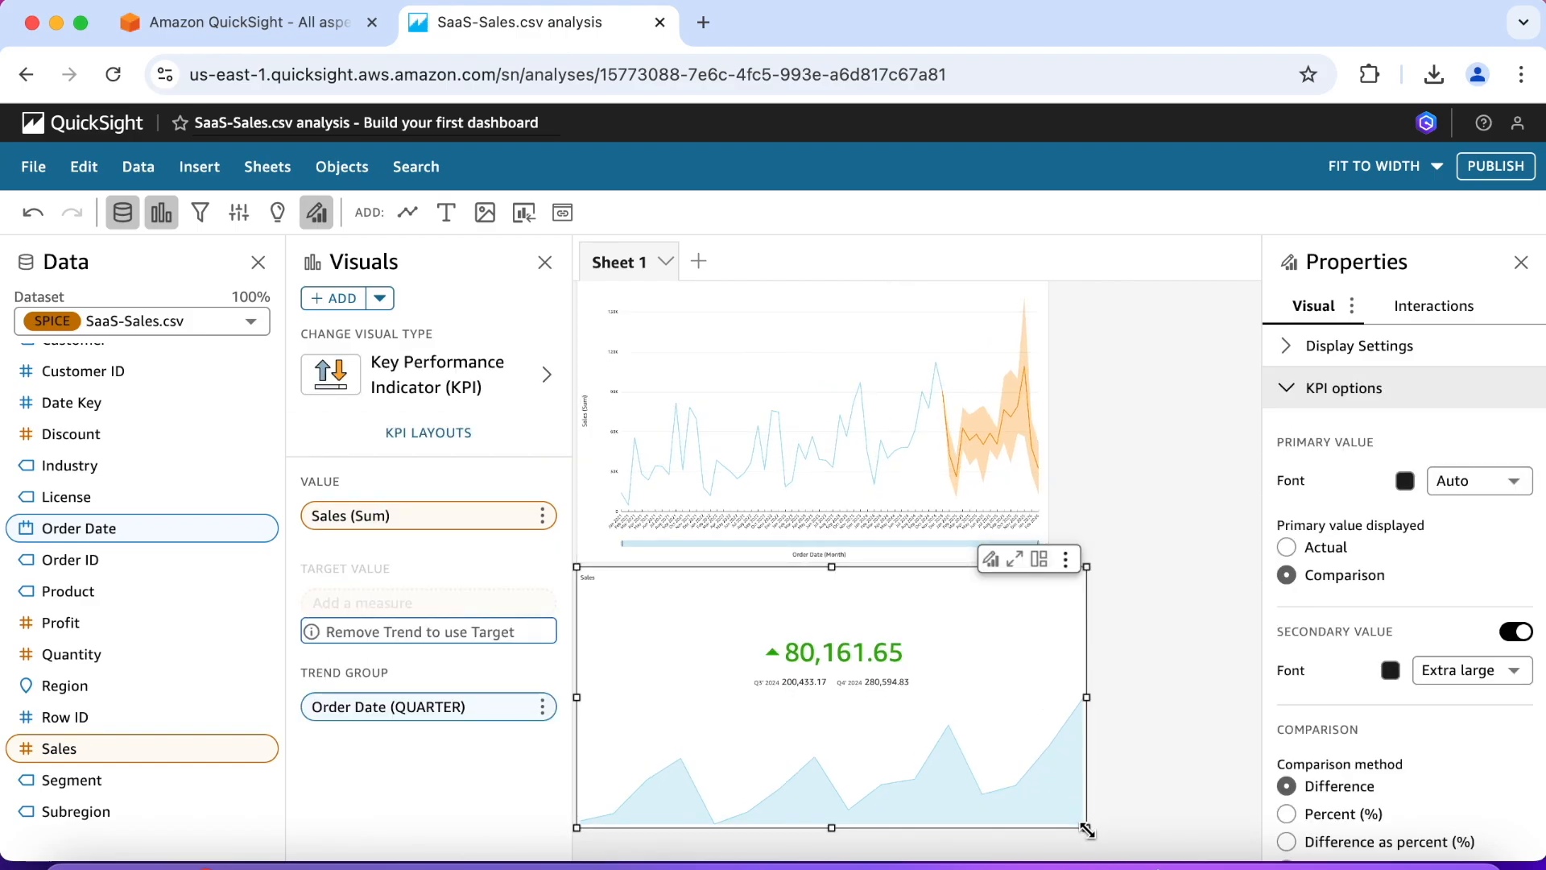
drag(1087, 829, 838, 755)
drag(780, 673, 1178, 410)
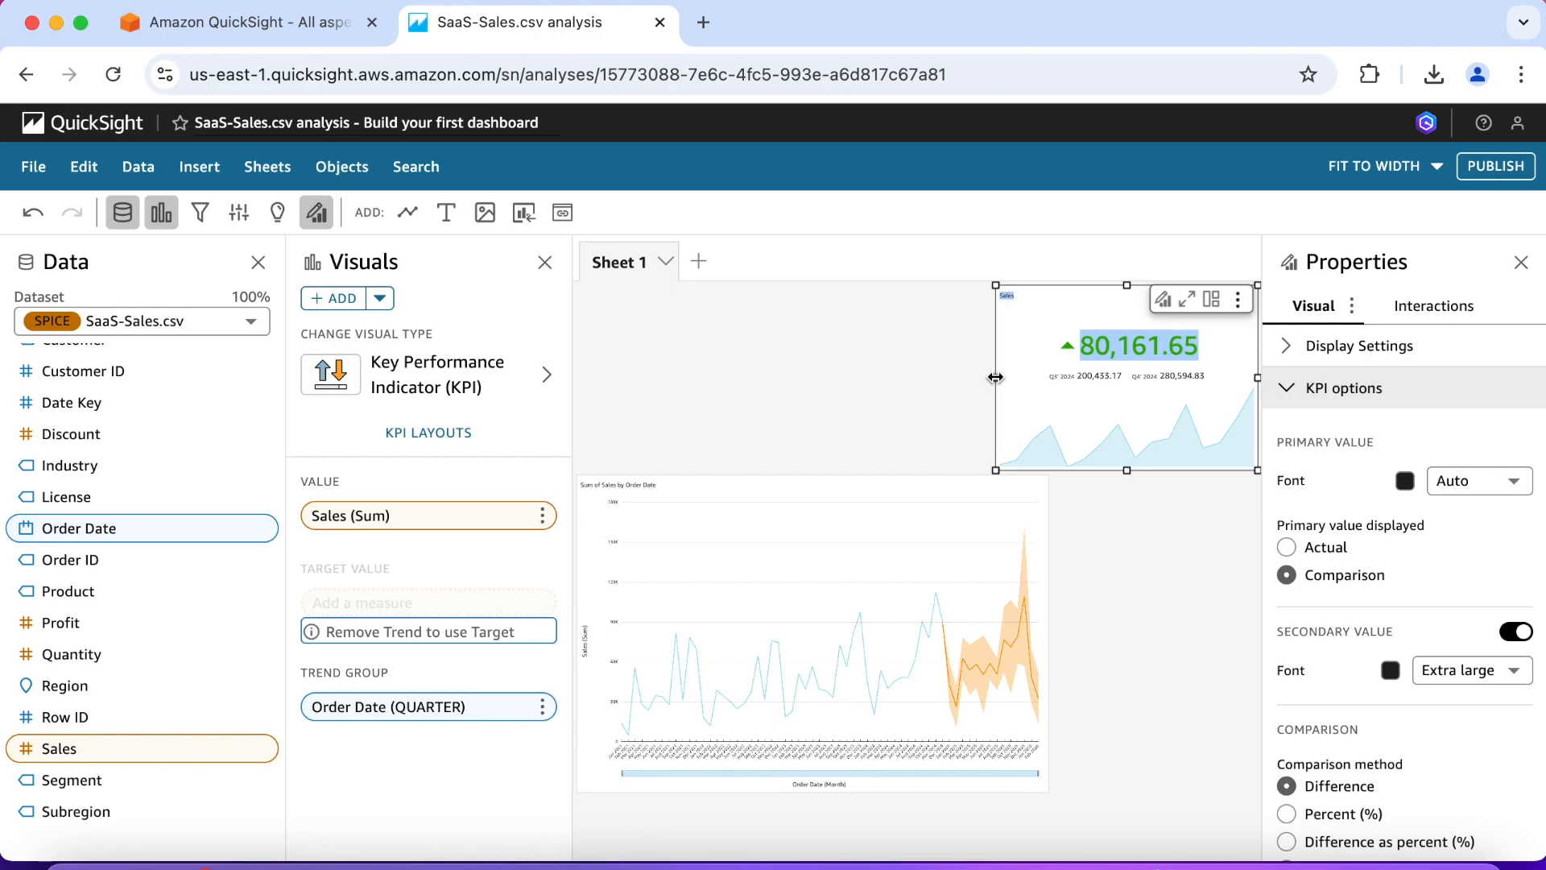
drag(997, 376, 1060, 377)
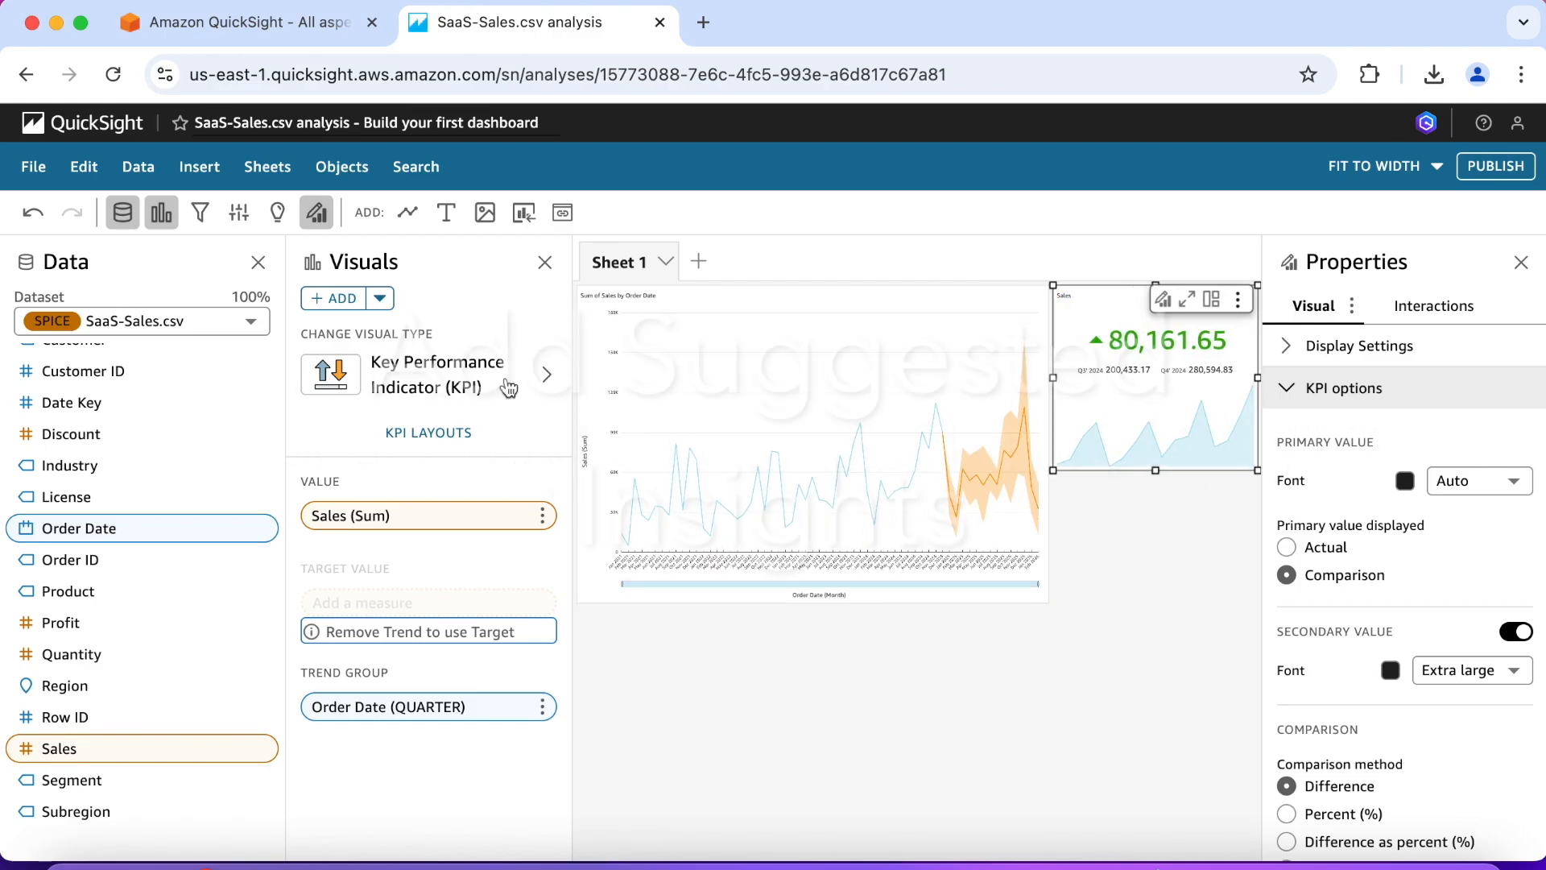
Step: Add the suggested month-over-month change insight from Sum of Sales by Order Date to the sheet, and fit it directly beneath the KPI
click(278, 213)
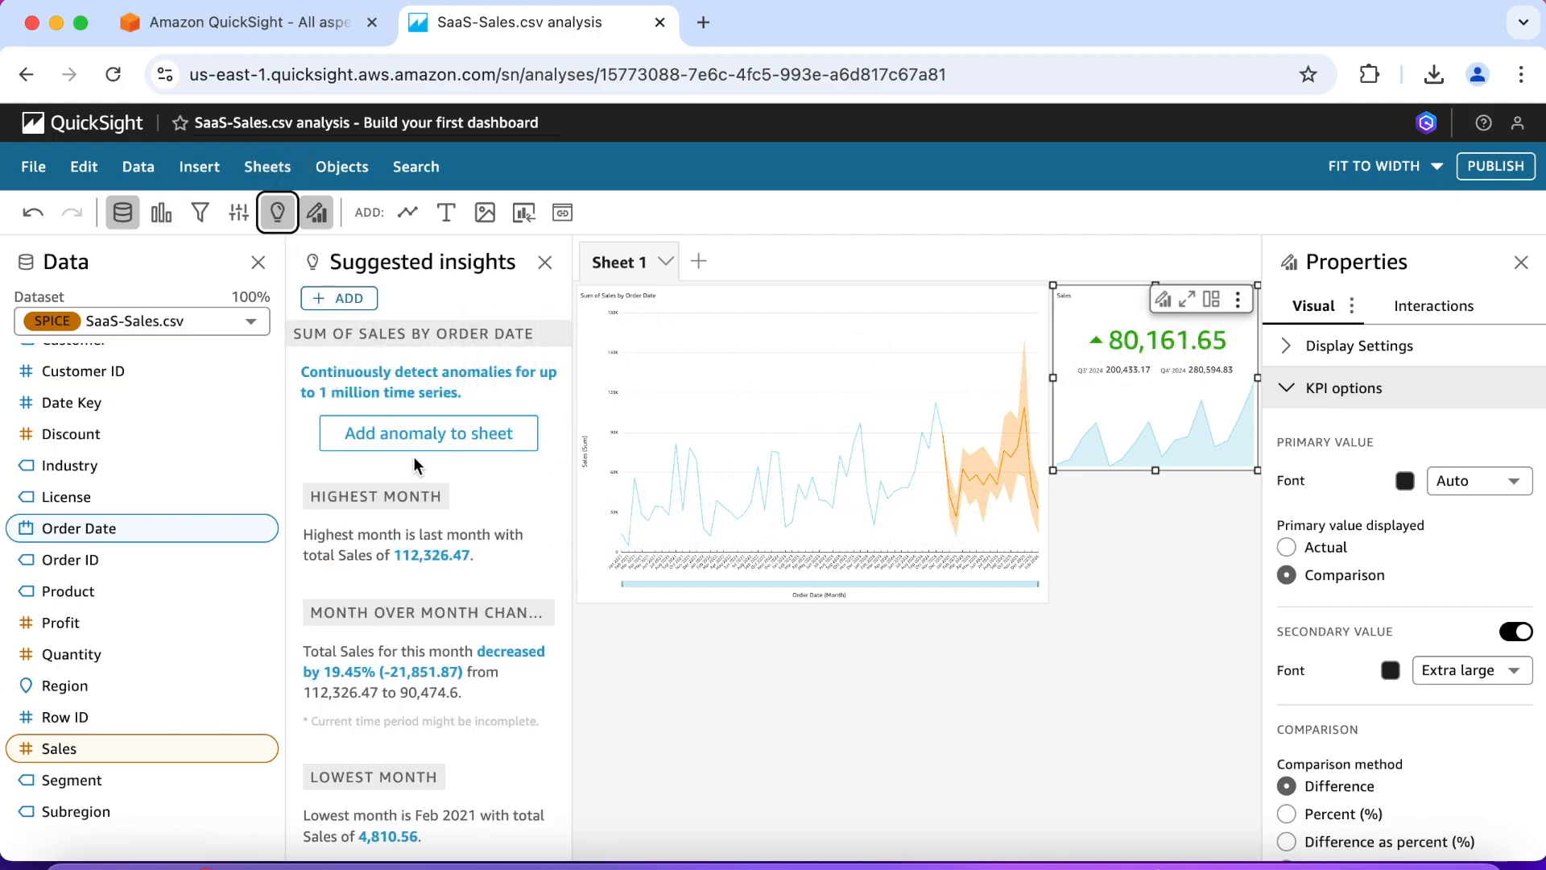
scroll(419, 479, down, 2)
scroll(421, 482, down, 8)
scroll(421, 481, down, 7)
scroll(421, 482, down, 9)
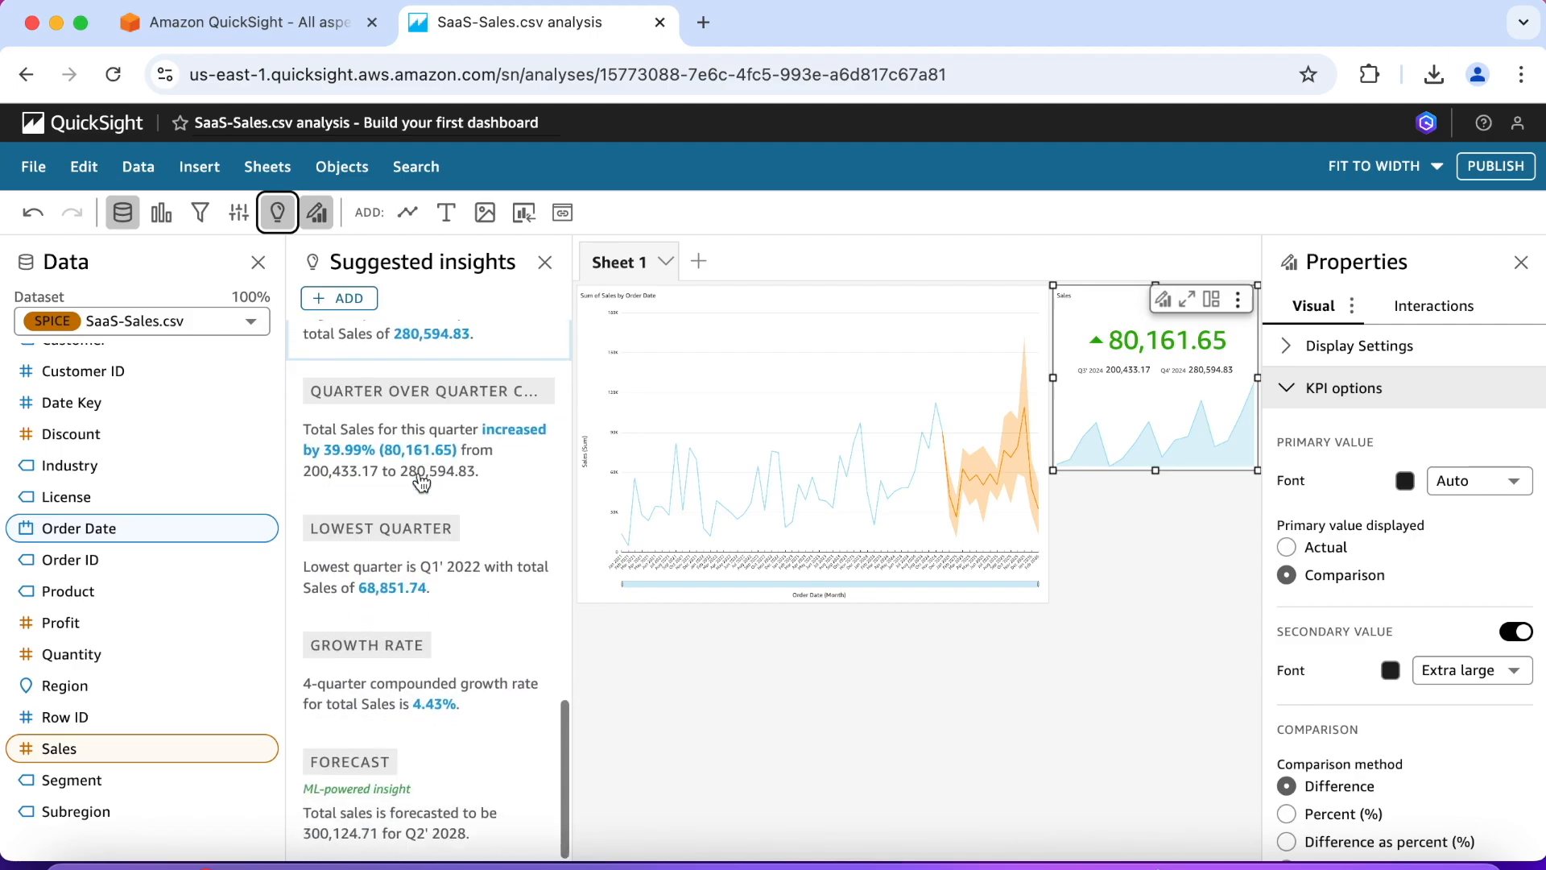
scroll(421, 482, up, 20)
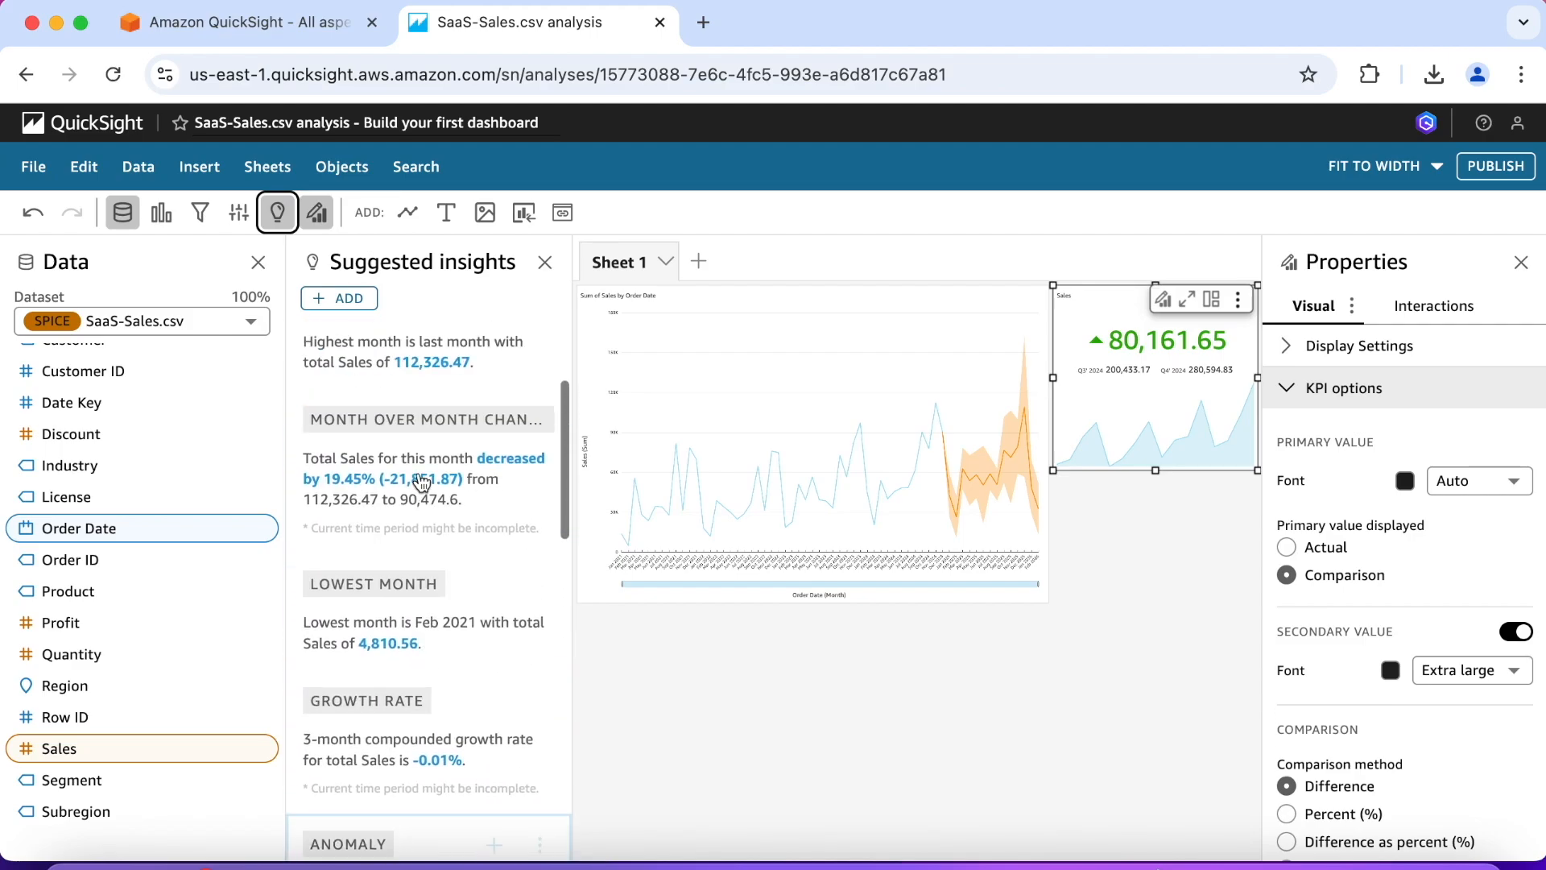
scroll(421, 482, up, 4)
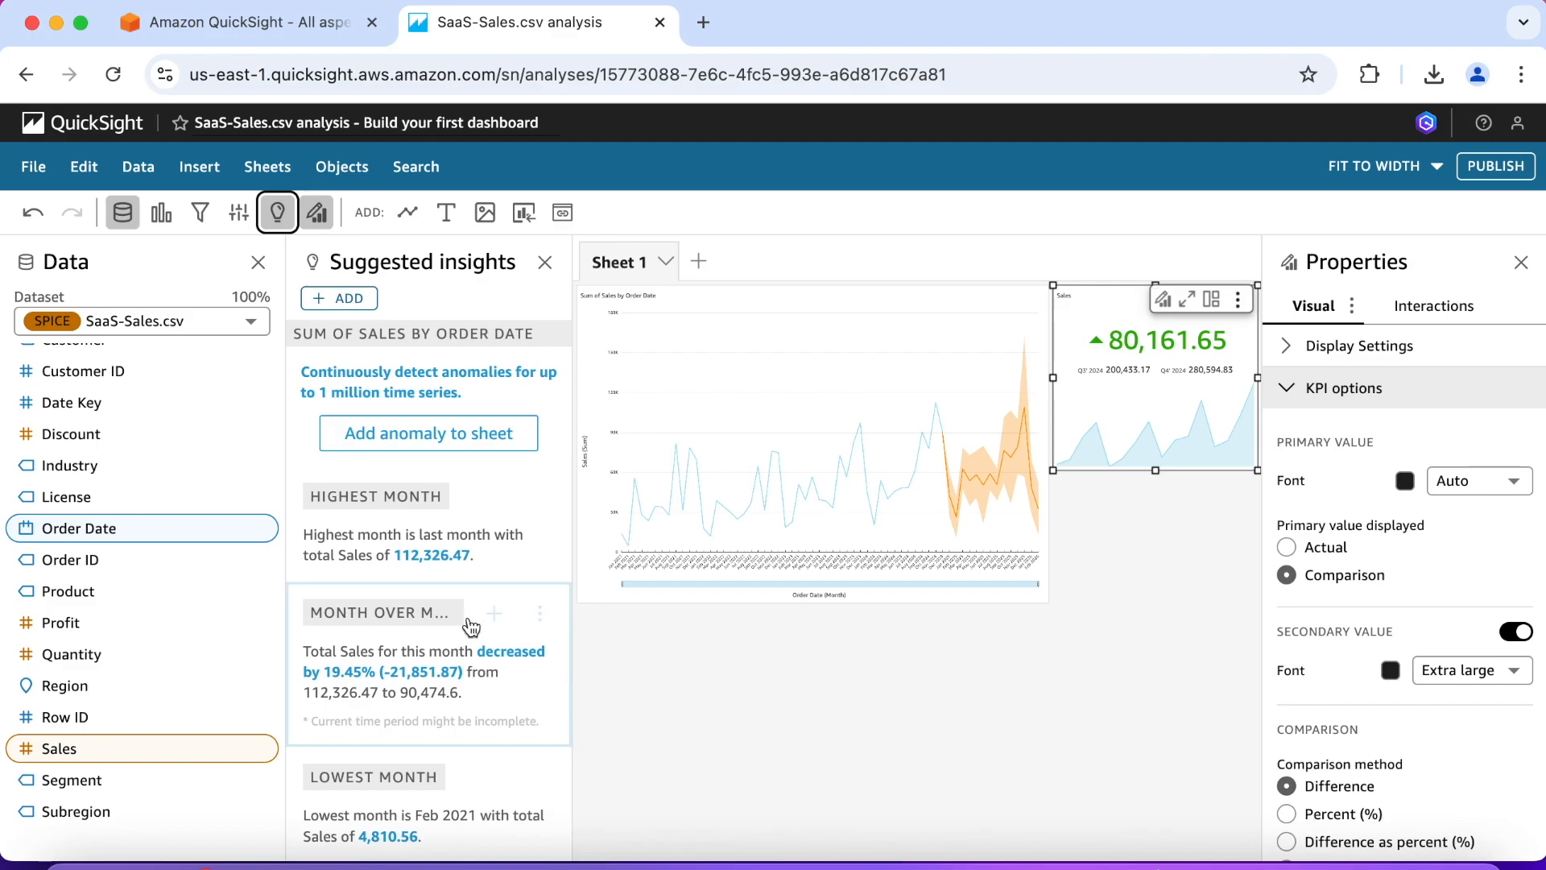
click(495, 616)
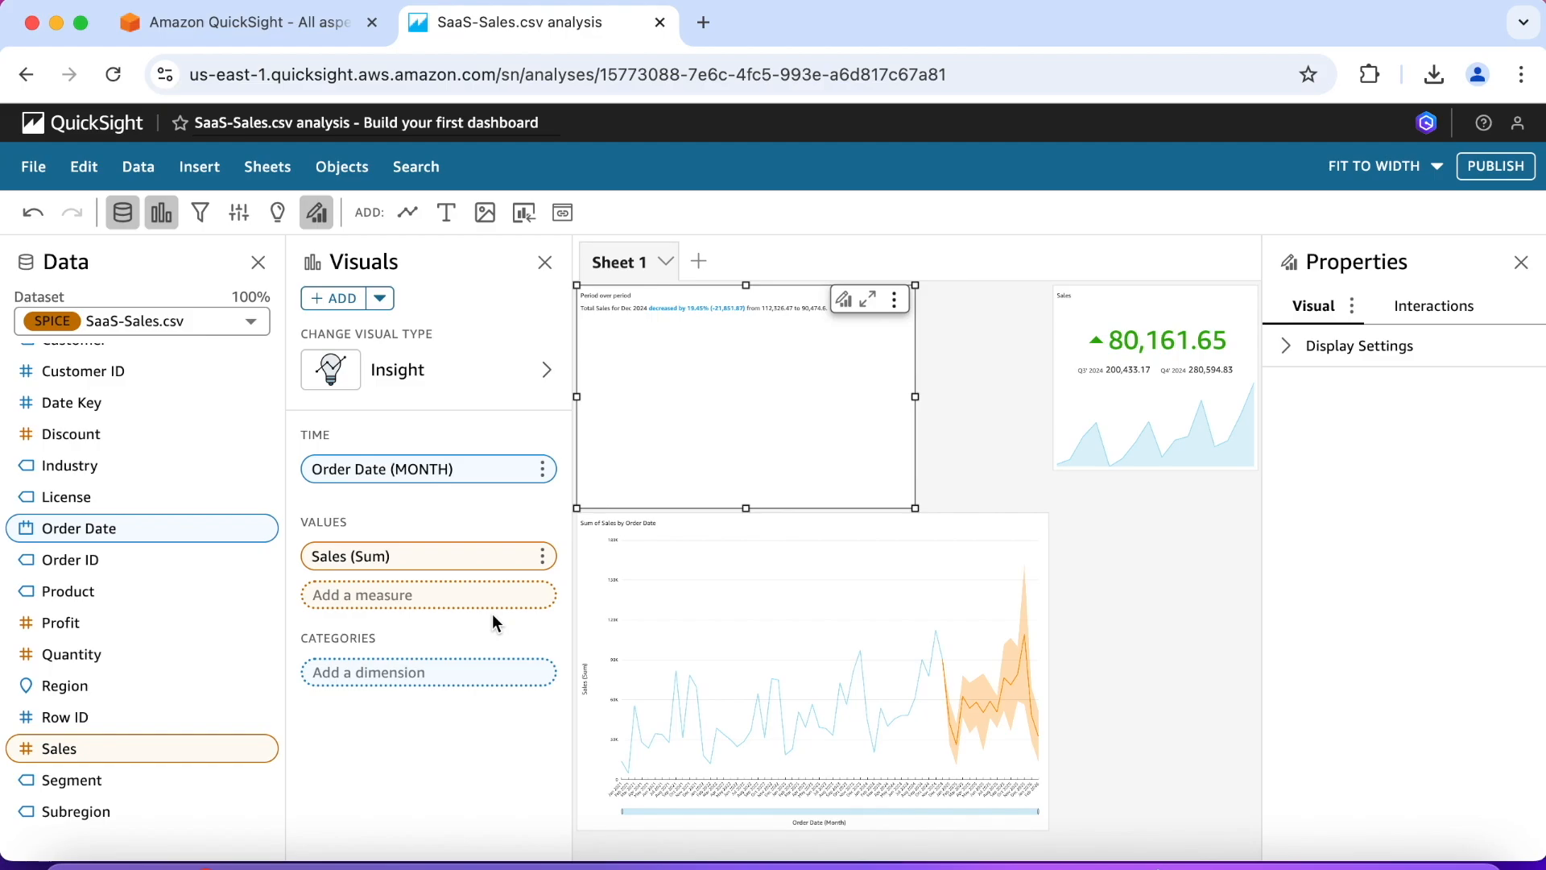
drag(745, 508, 749, 356)
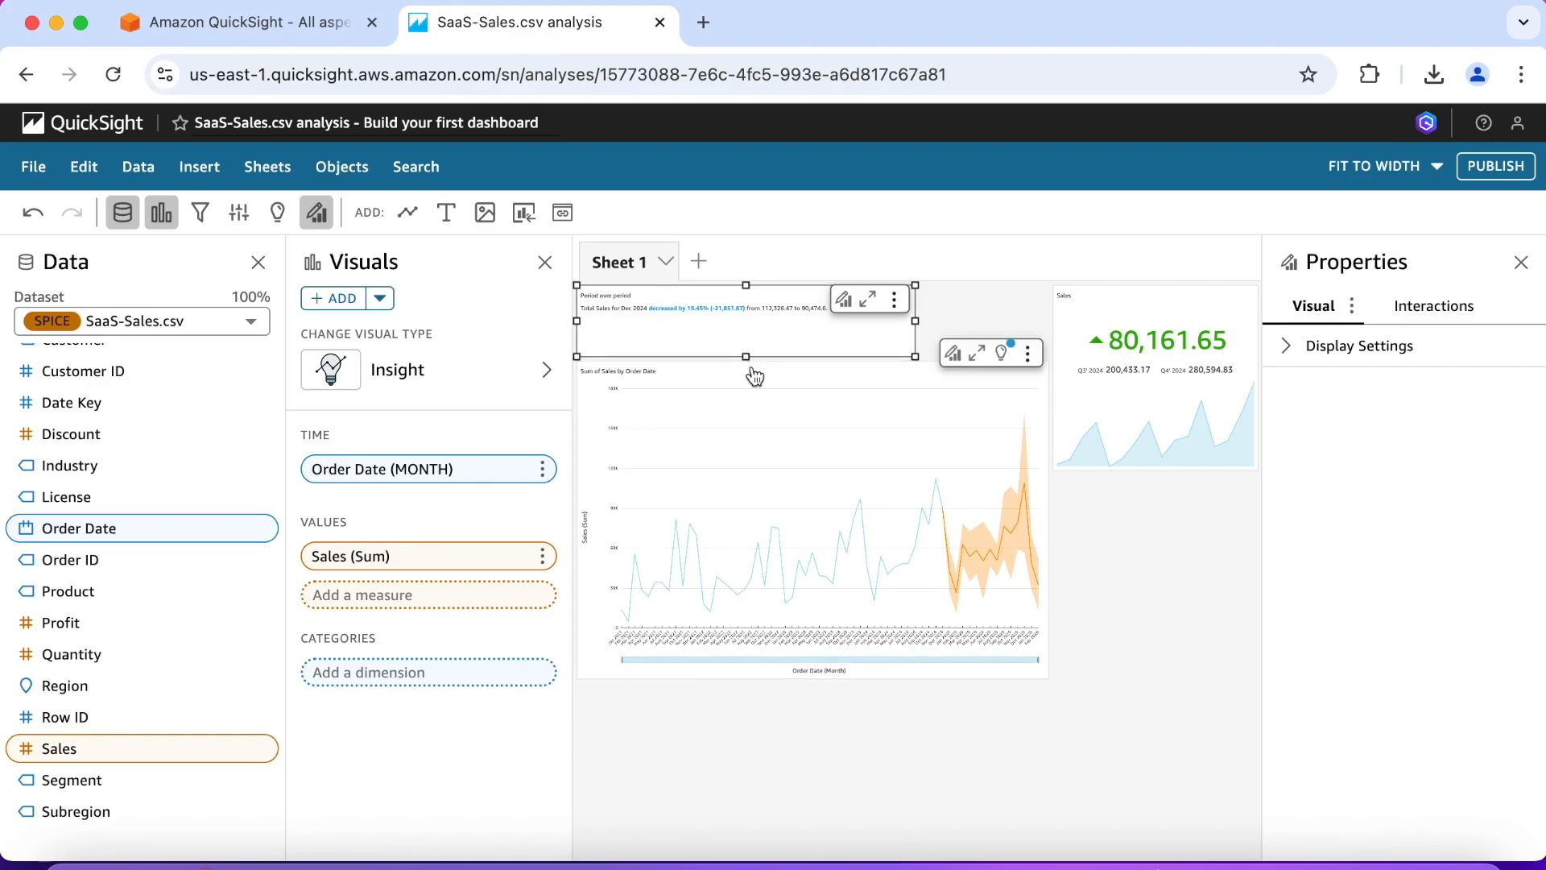
drag(738, 288, 1154, 489)
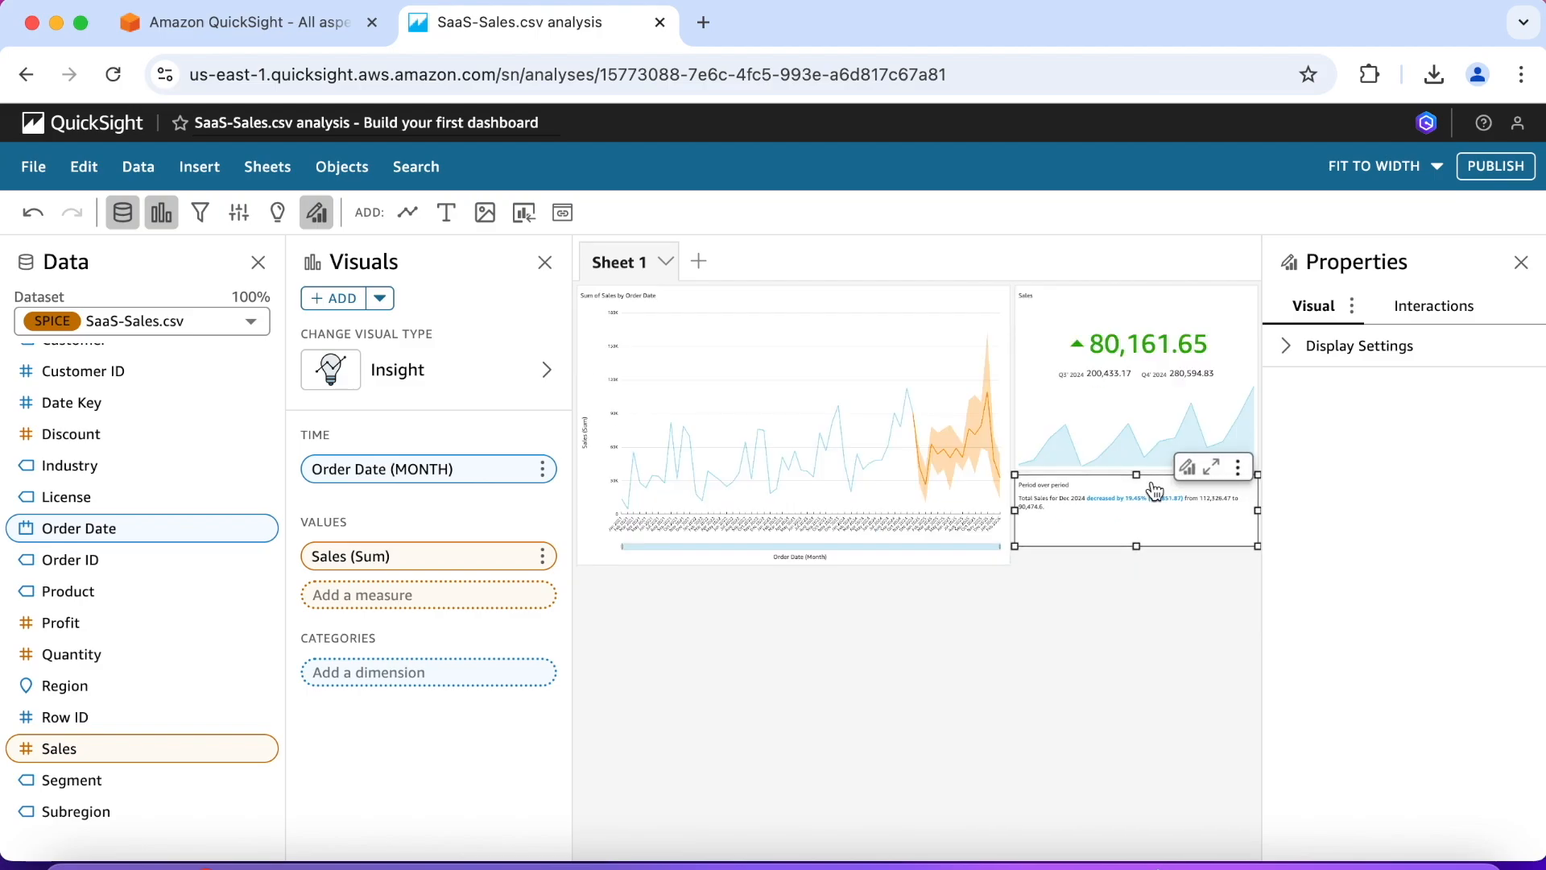
Step: Add the suggested Forecast insight from Sum of Sales by Order Date to the sheet
click(278, 214)
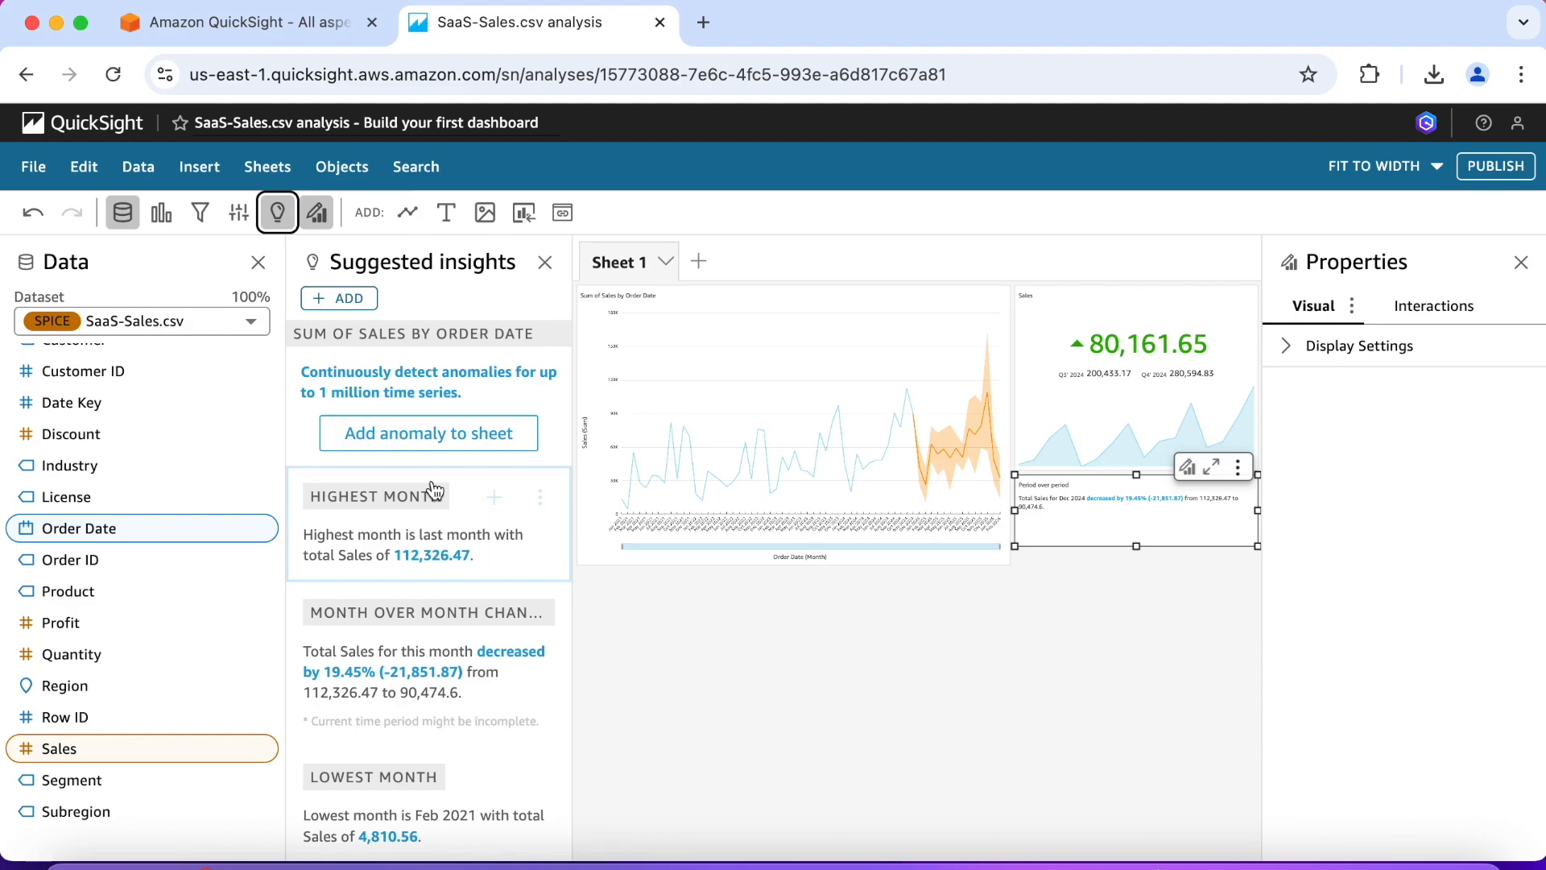
scroll(435, 489, down, 6)
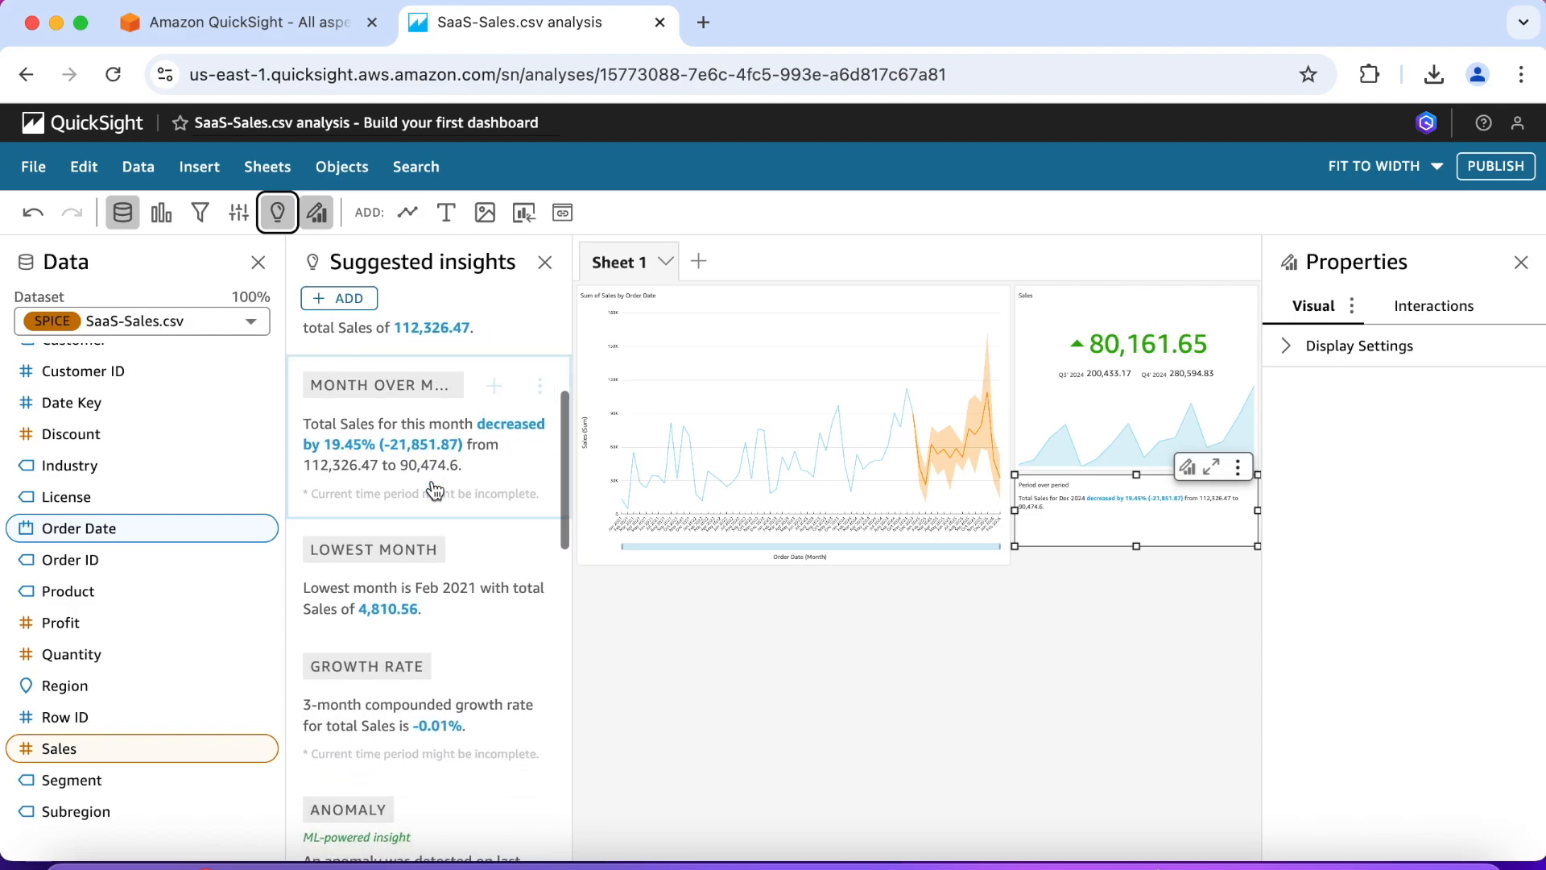
scroll(435, 489, down, 2)
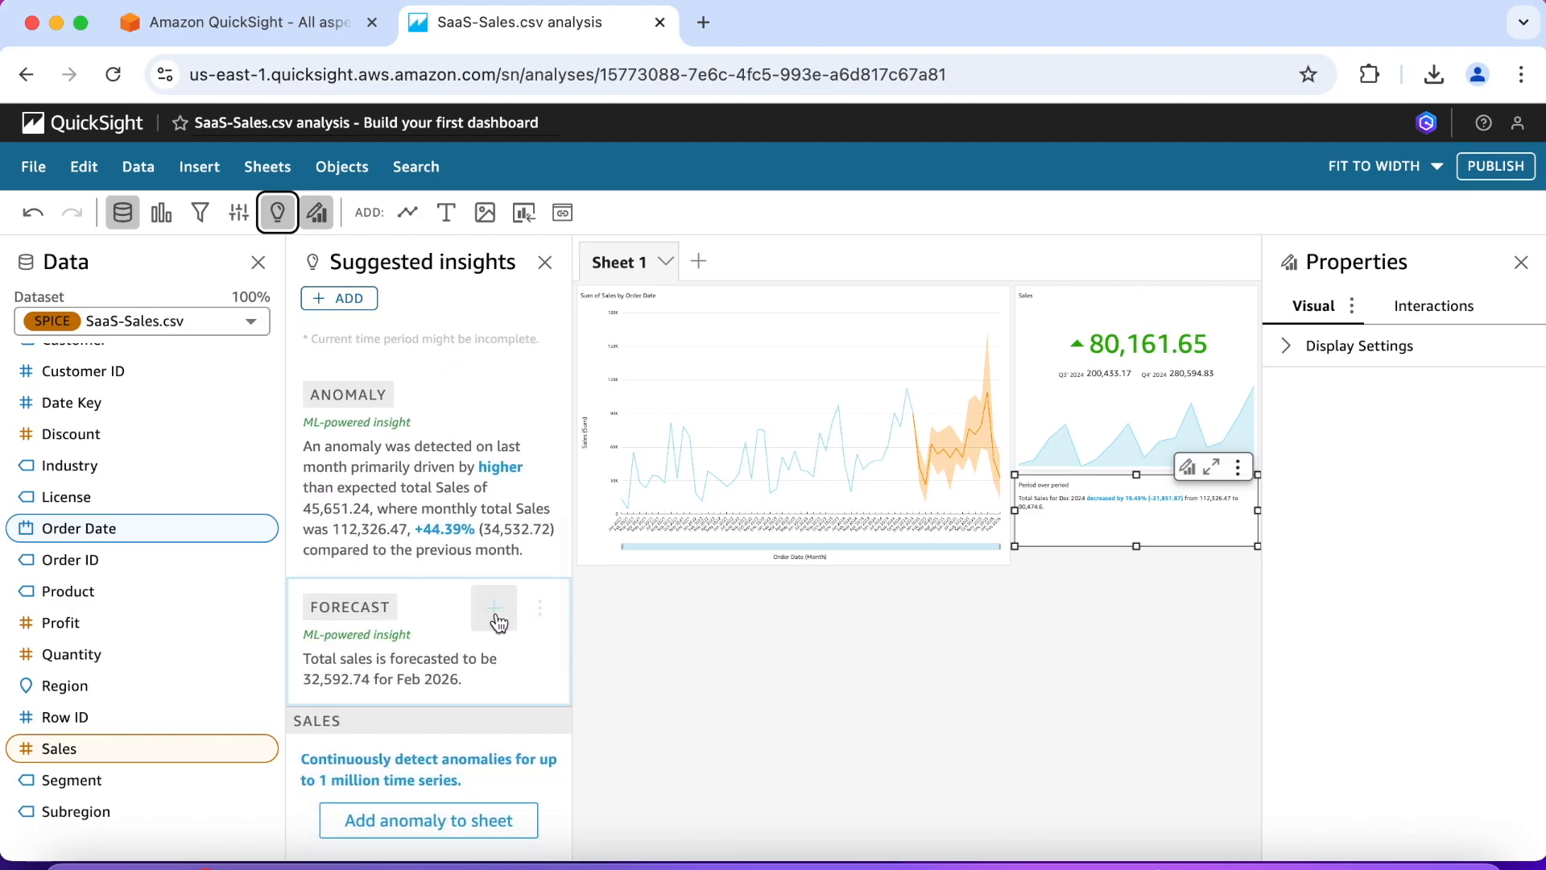
click(494, 608)
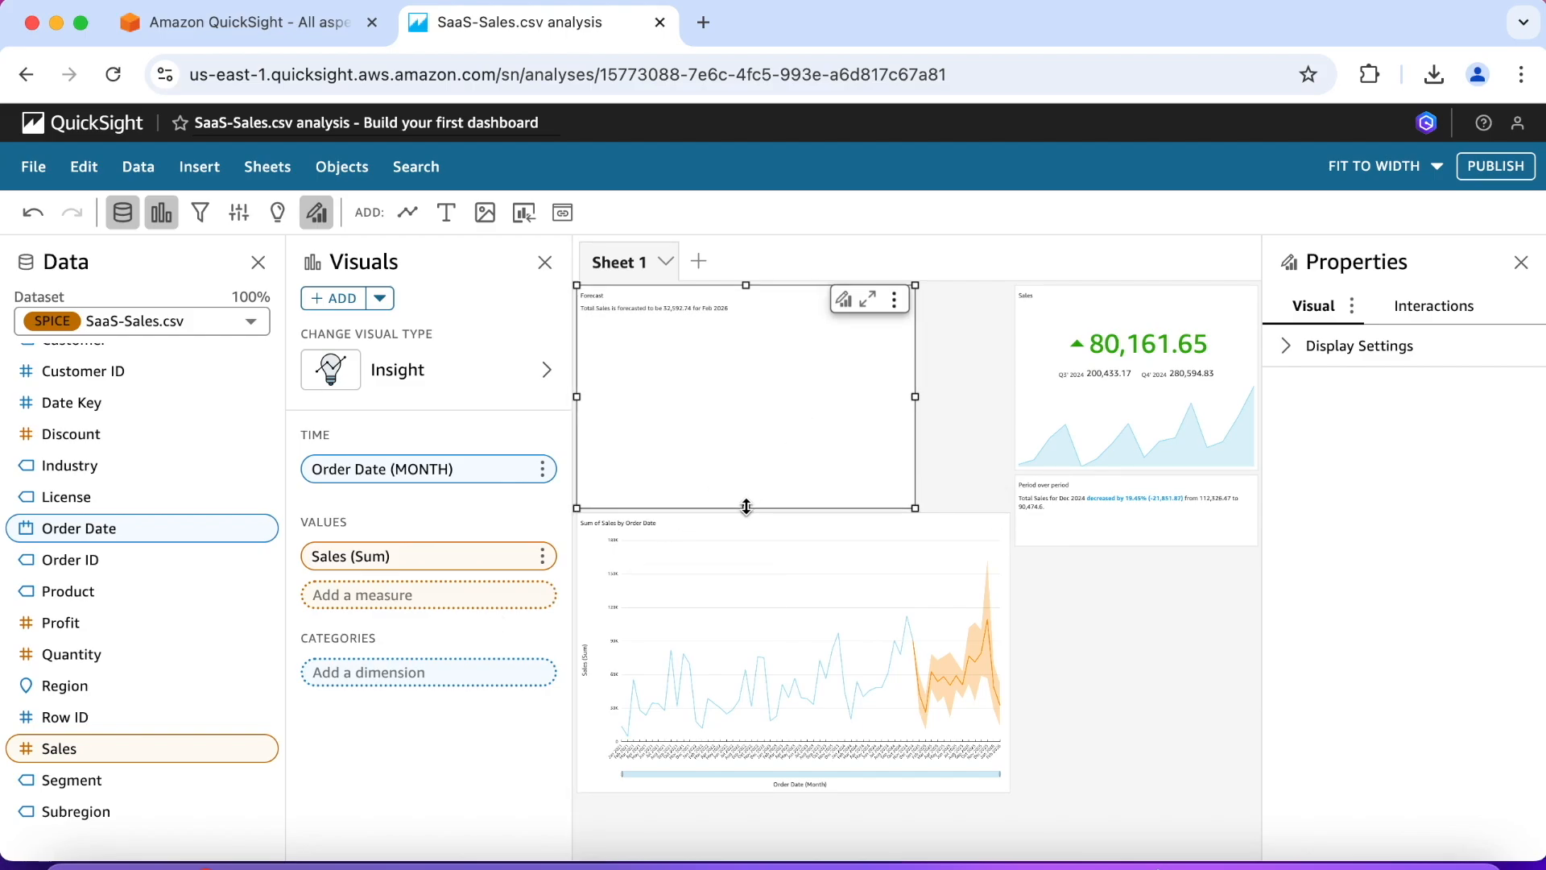
Step: Shrink the forecast insight to the KPI's width and place it directly beneath the period-over-period insight
drag(747, 507, 744, 356)
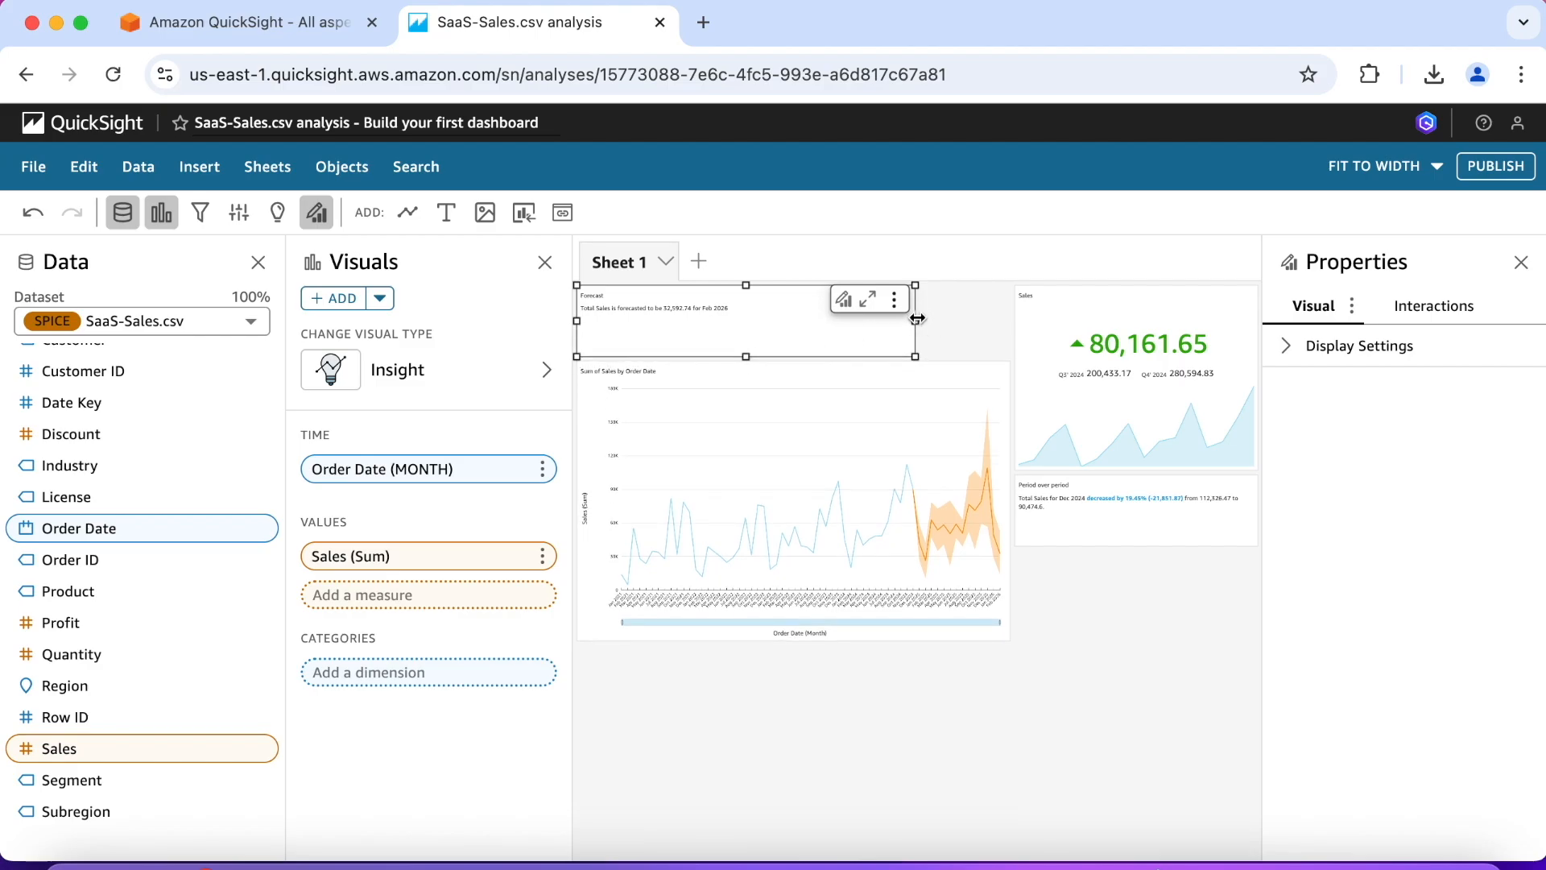
drag(915, 321, 877, 321)
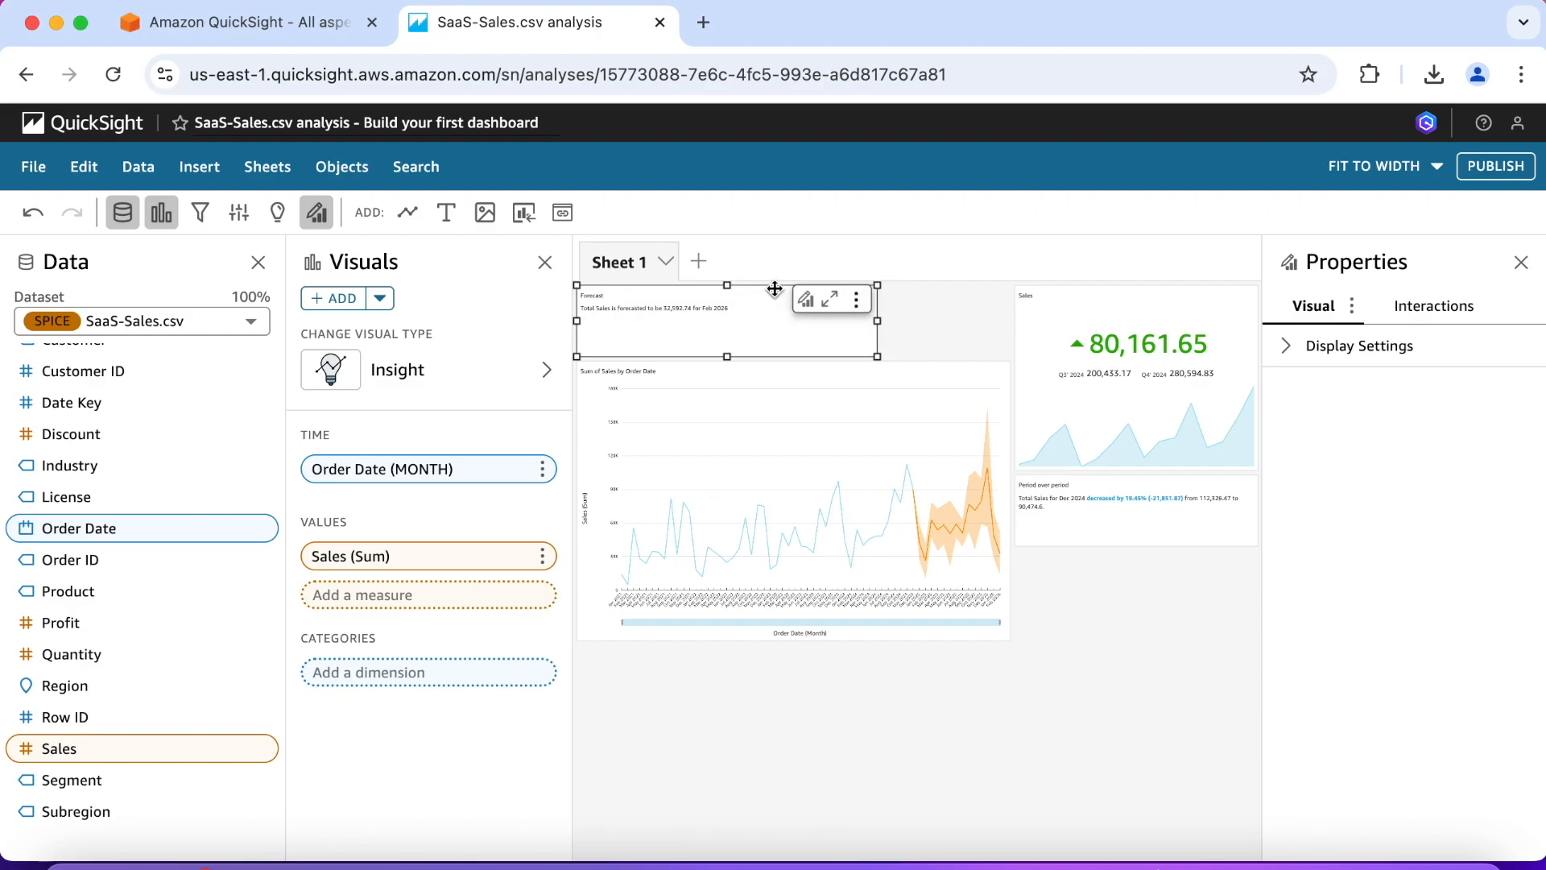
drag(774, 288, 1210, 594)
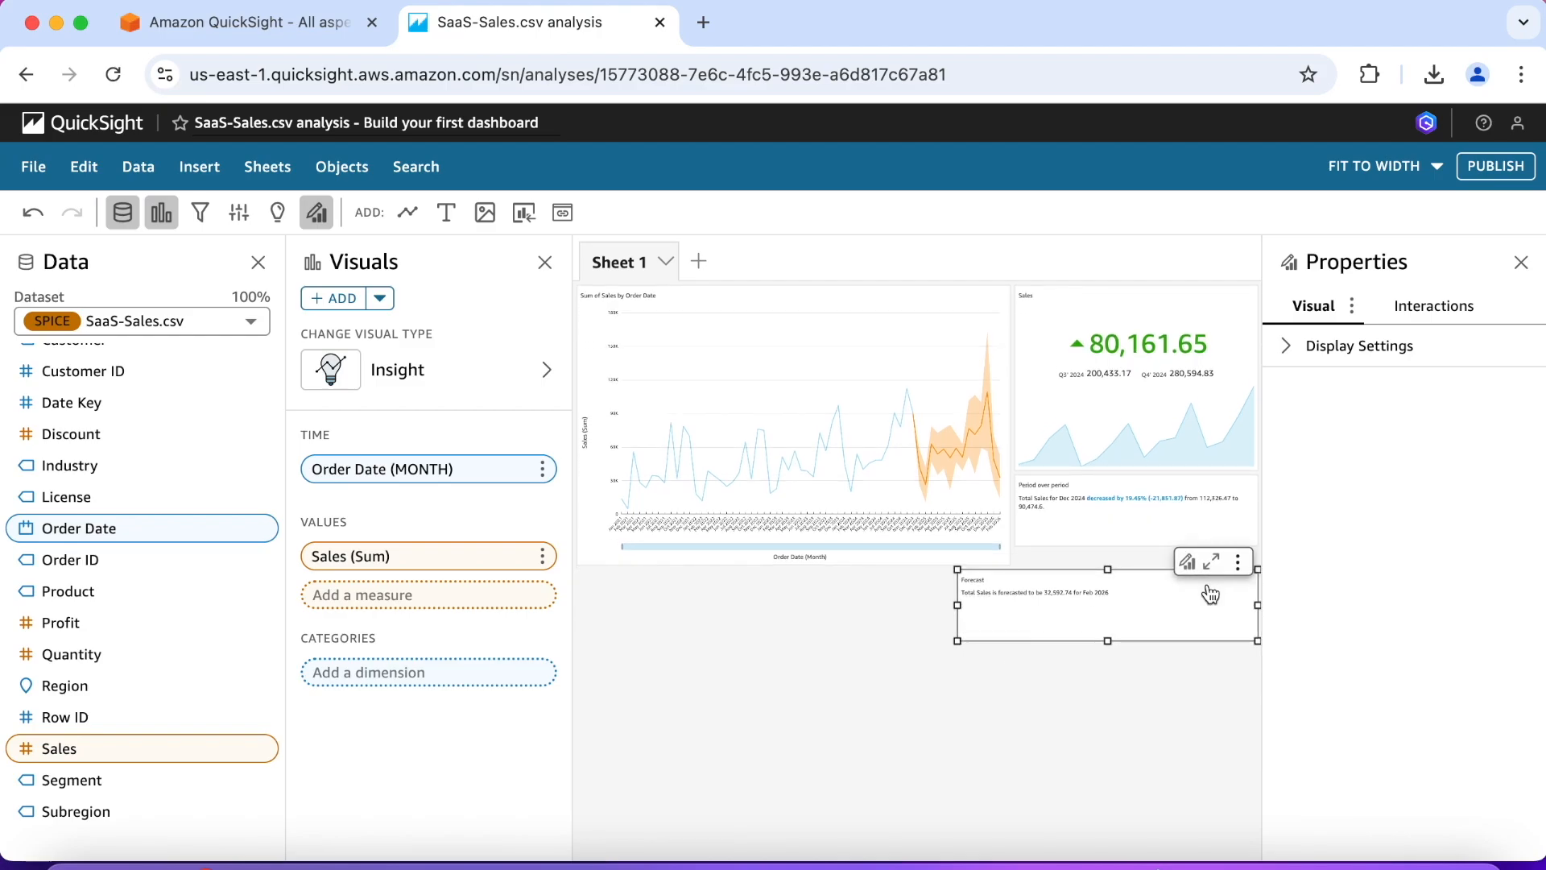
drag(1258, 605, 1223, 608)
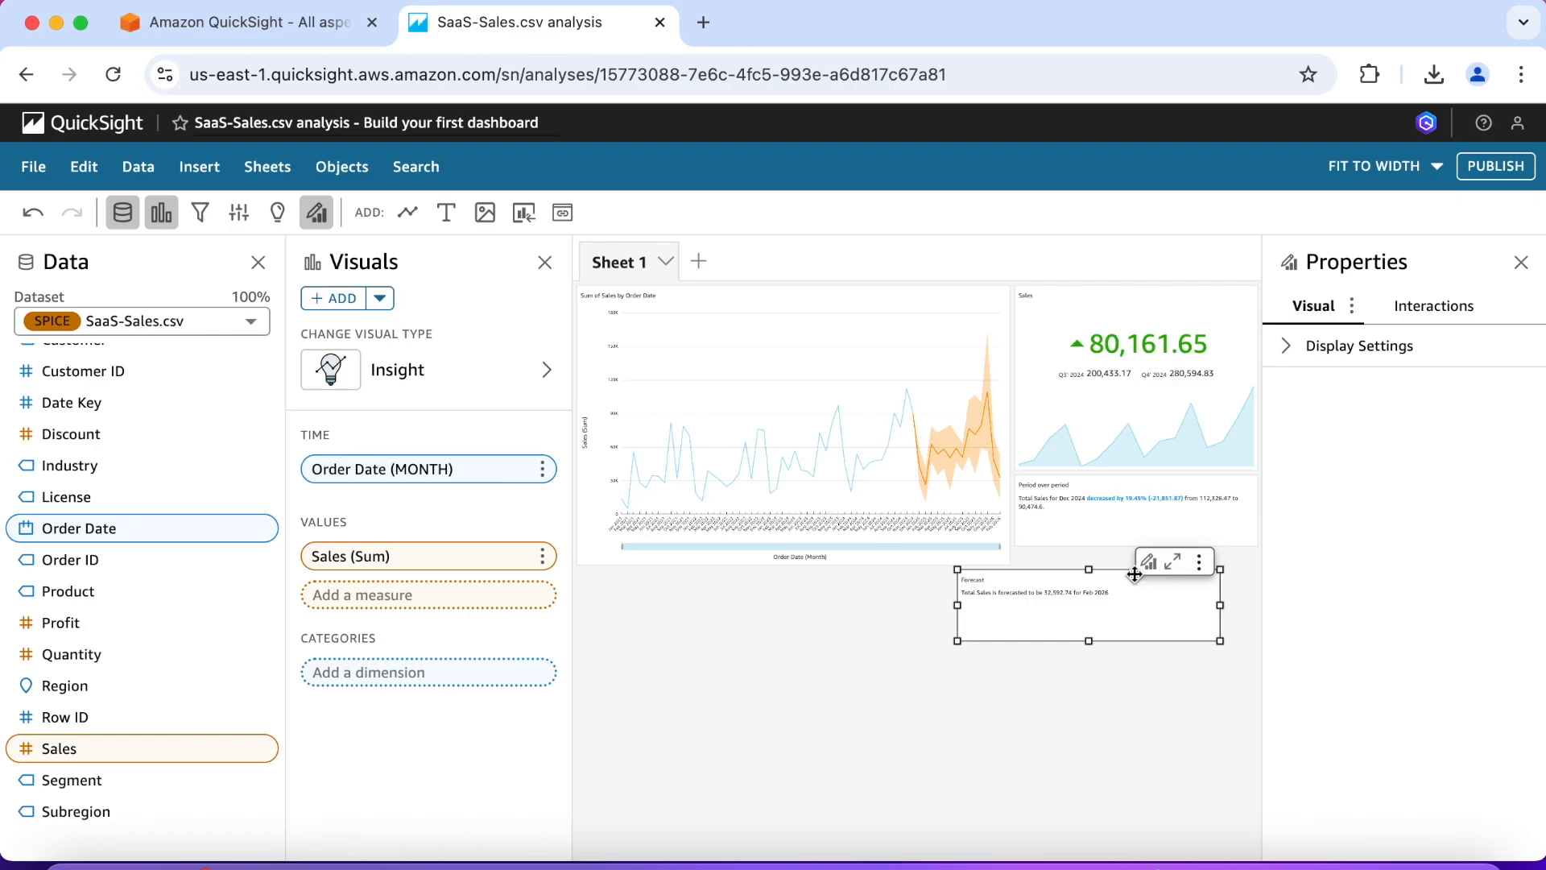
drag(1135, 574, 1190, 559)
mouse_move(1194, 586)
mouse_down()
mouse_move(1206, 636)
mouse_move(1185, 592)
mouse_up()
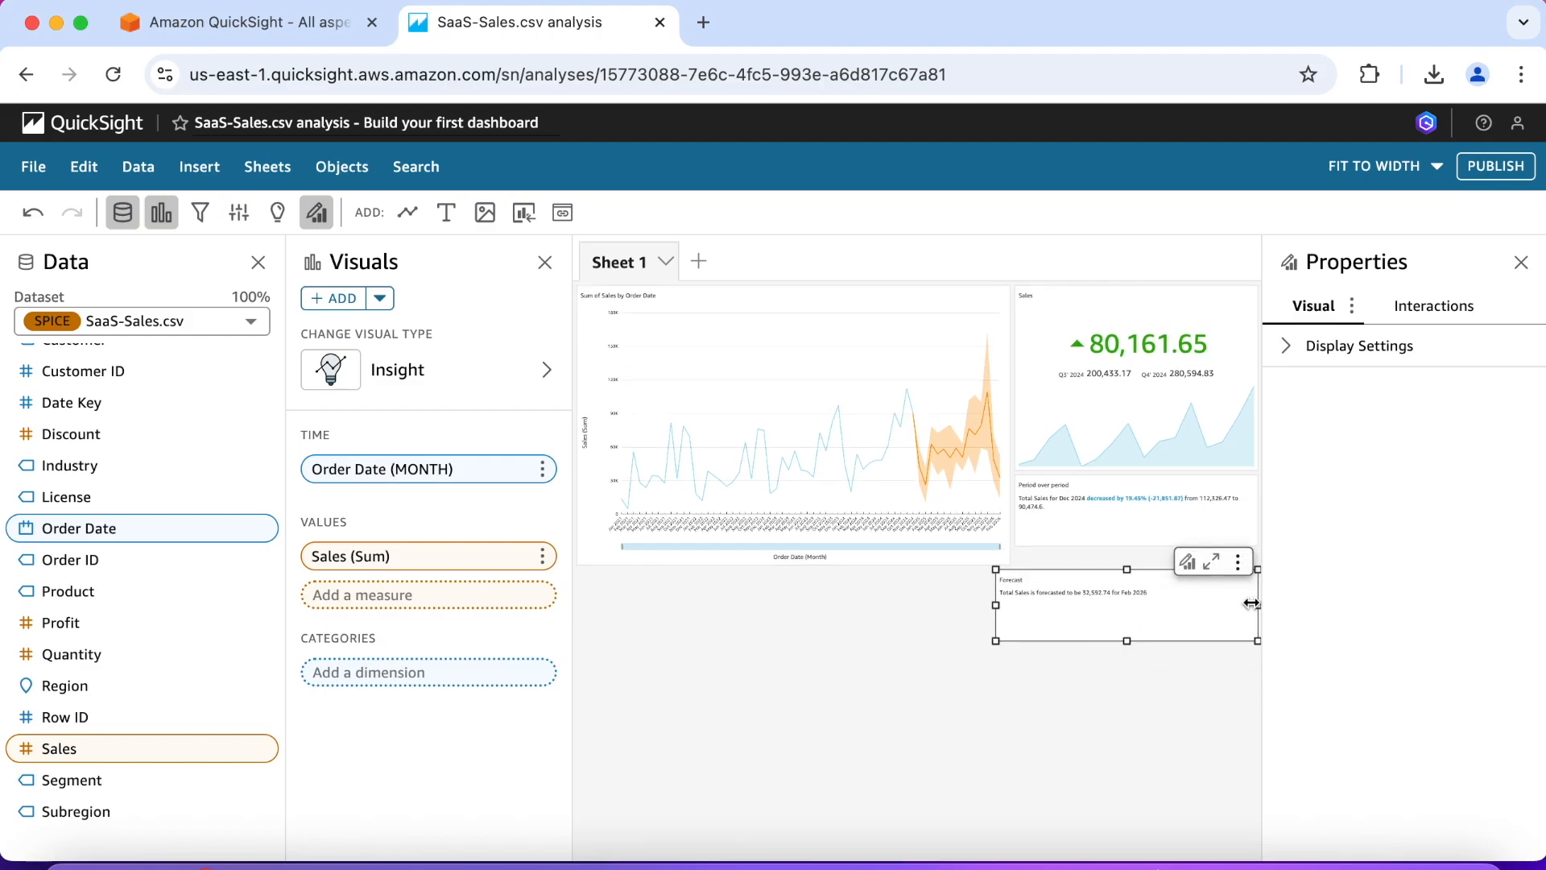
drag(1258, 606, 1246, 606)
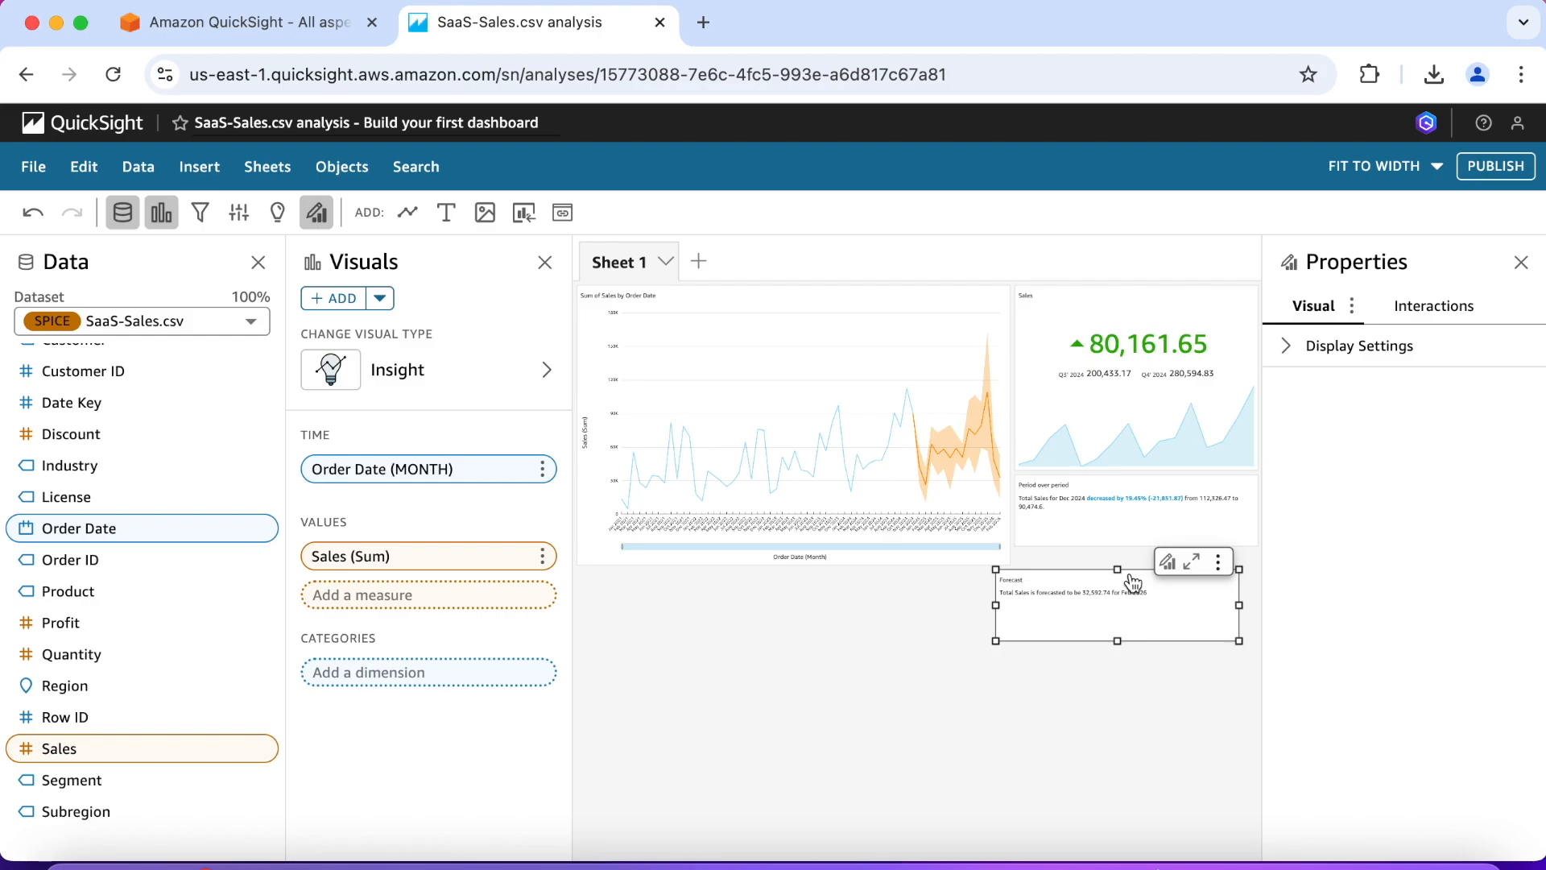
drag(1131, 574, 1151, 554)
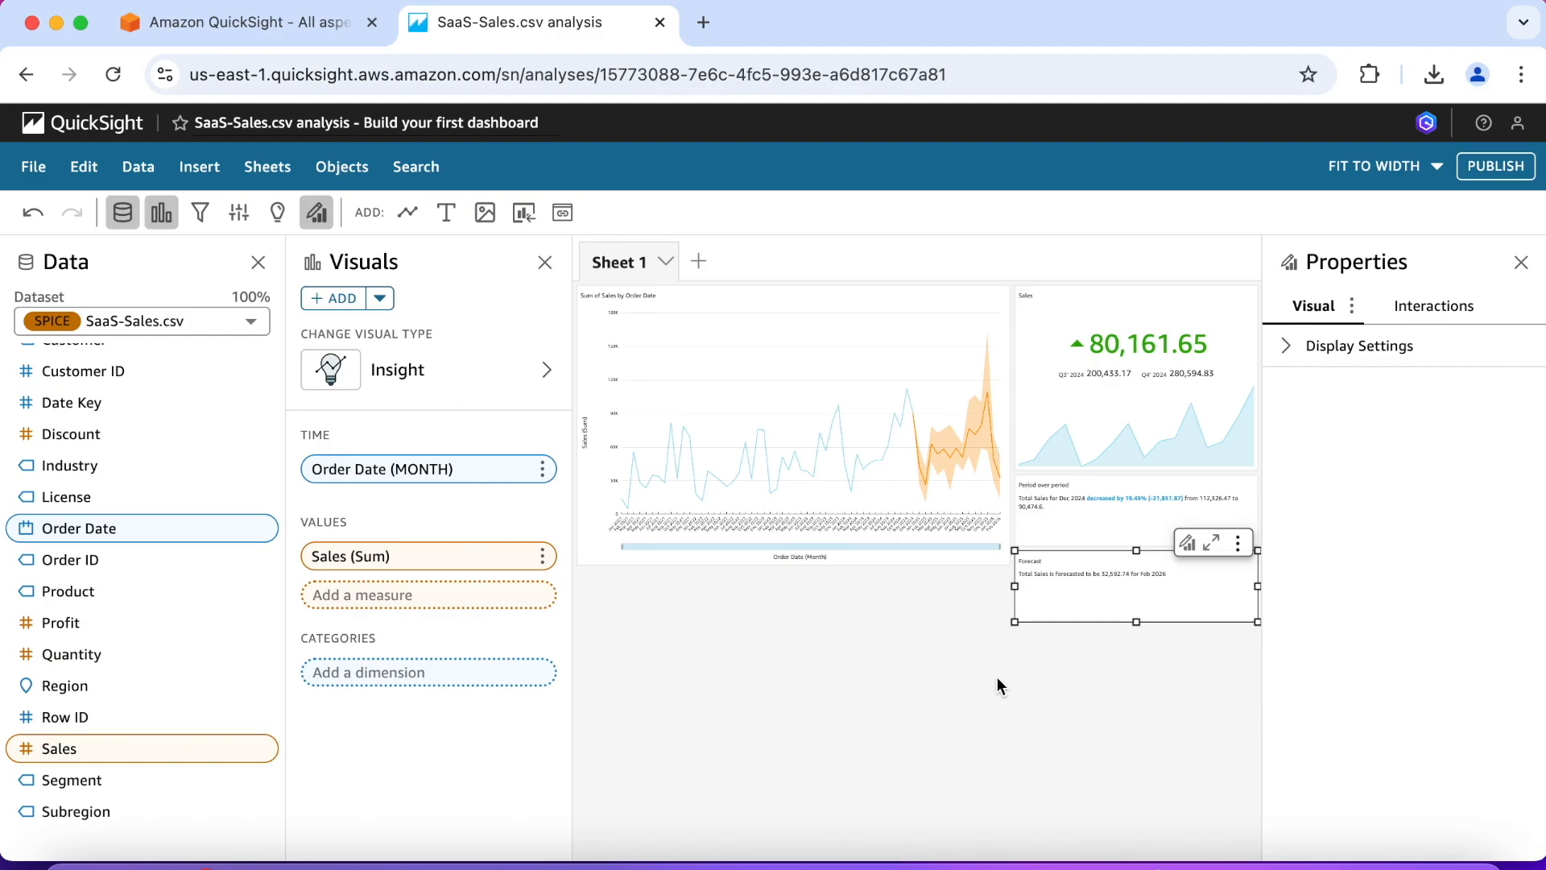
click(997, 678)
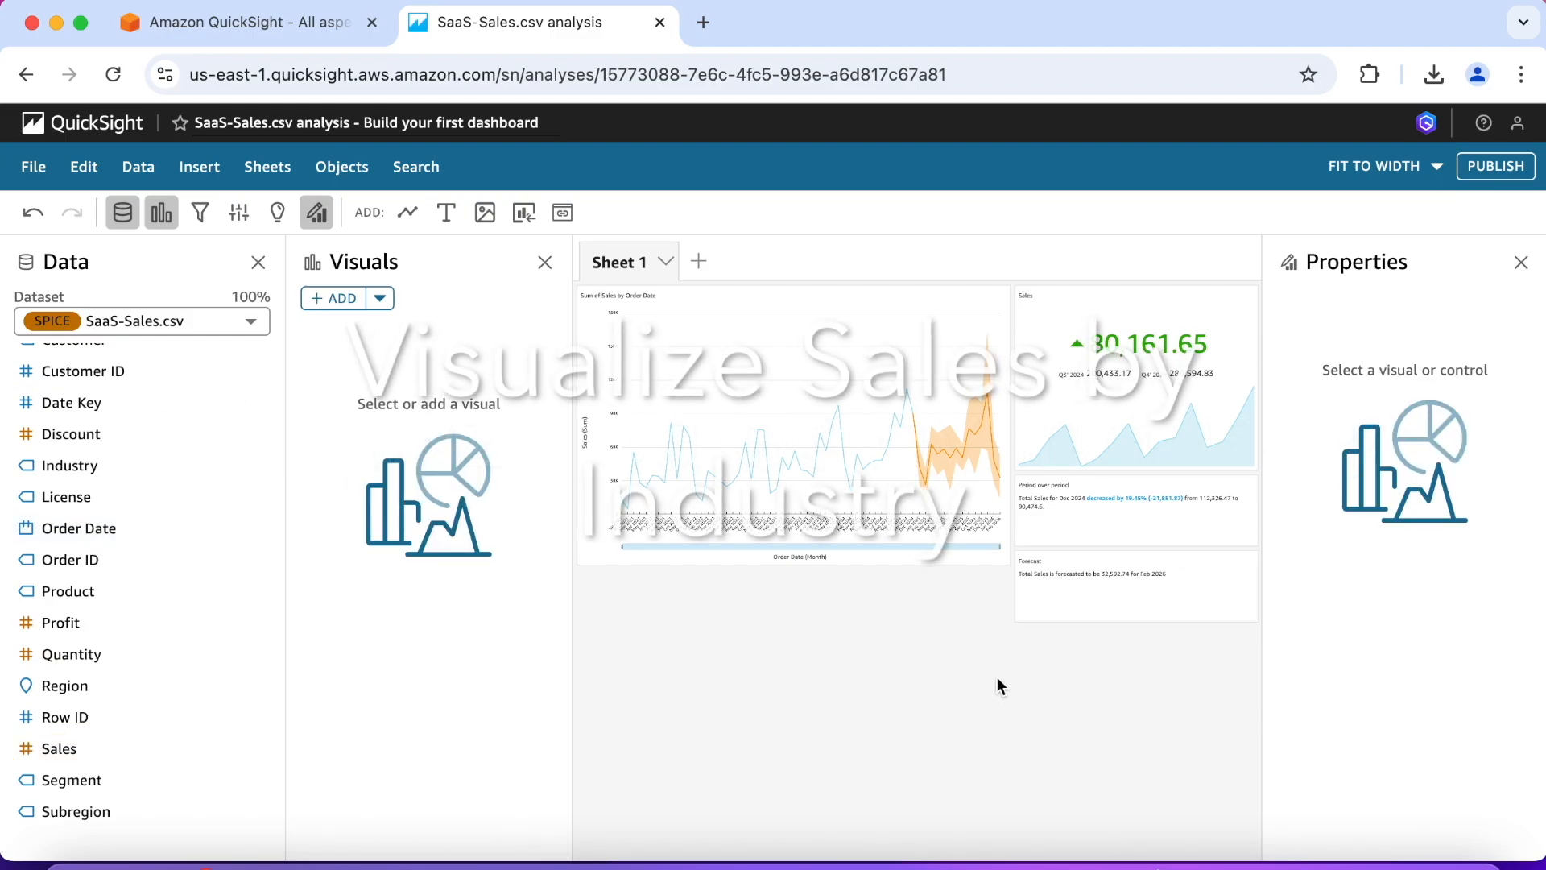
Step: Add a donut chart to the sheet with Industry as its group/color and Sales as its value
click(331, 299)
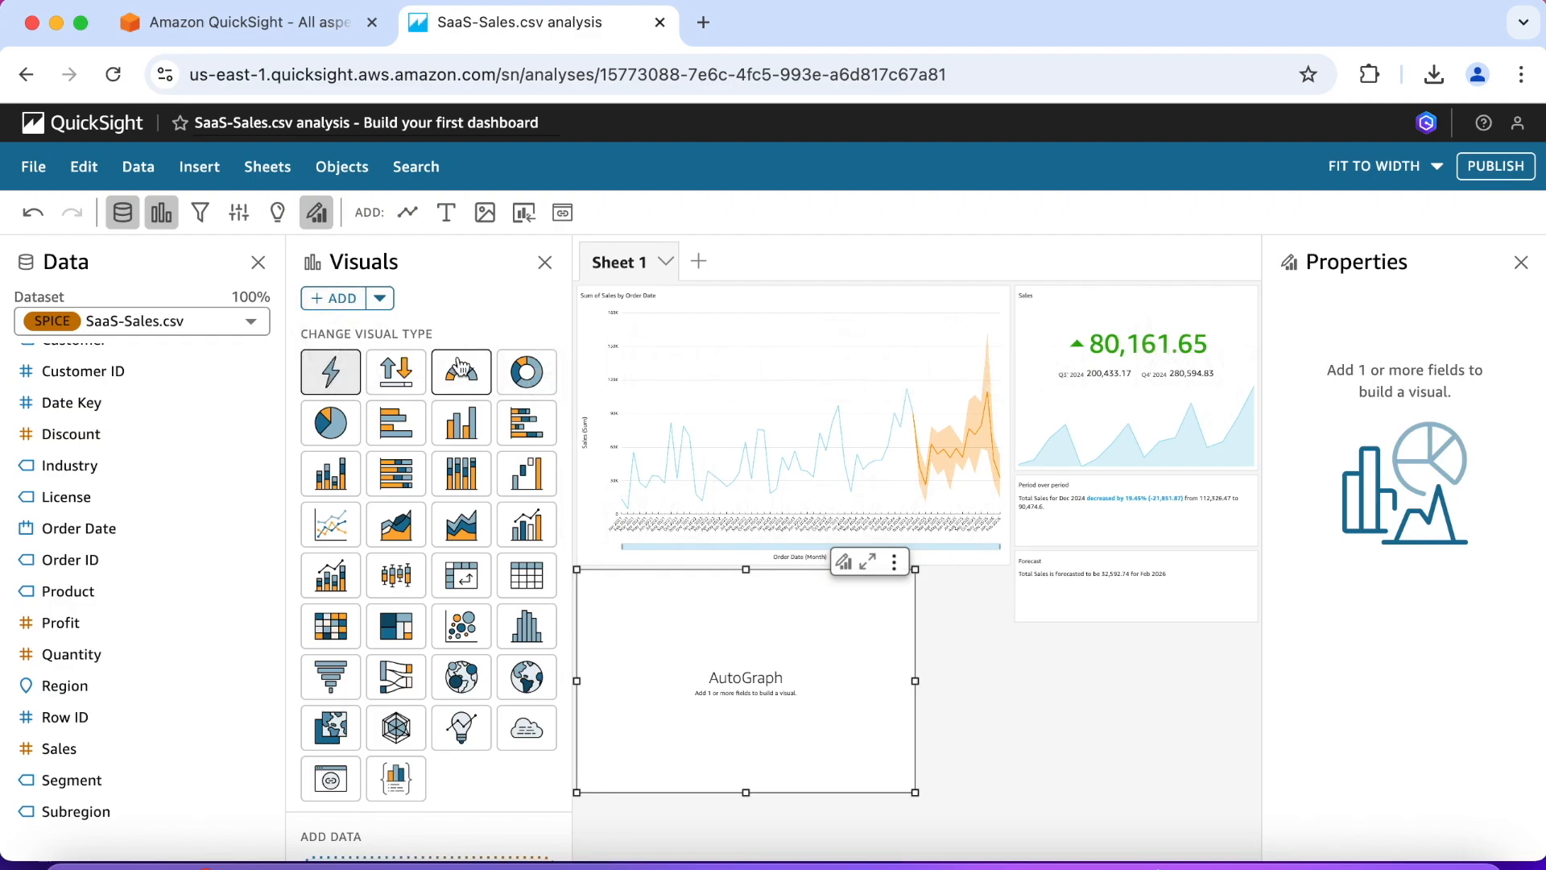
click(525, 375)
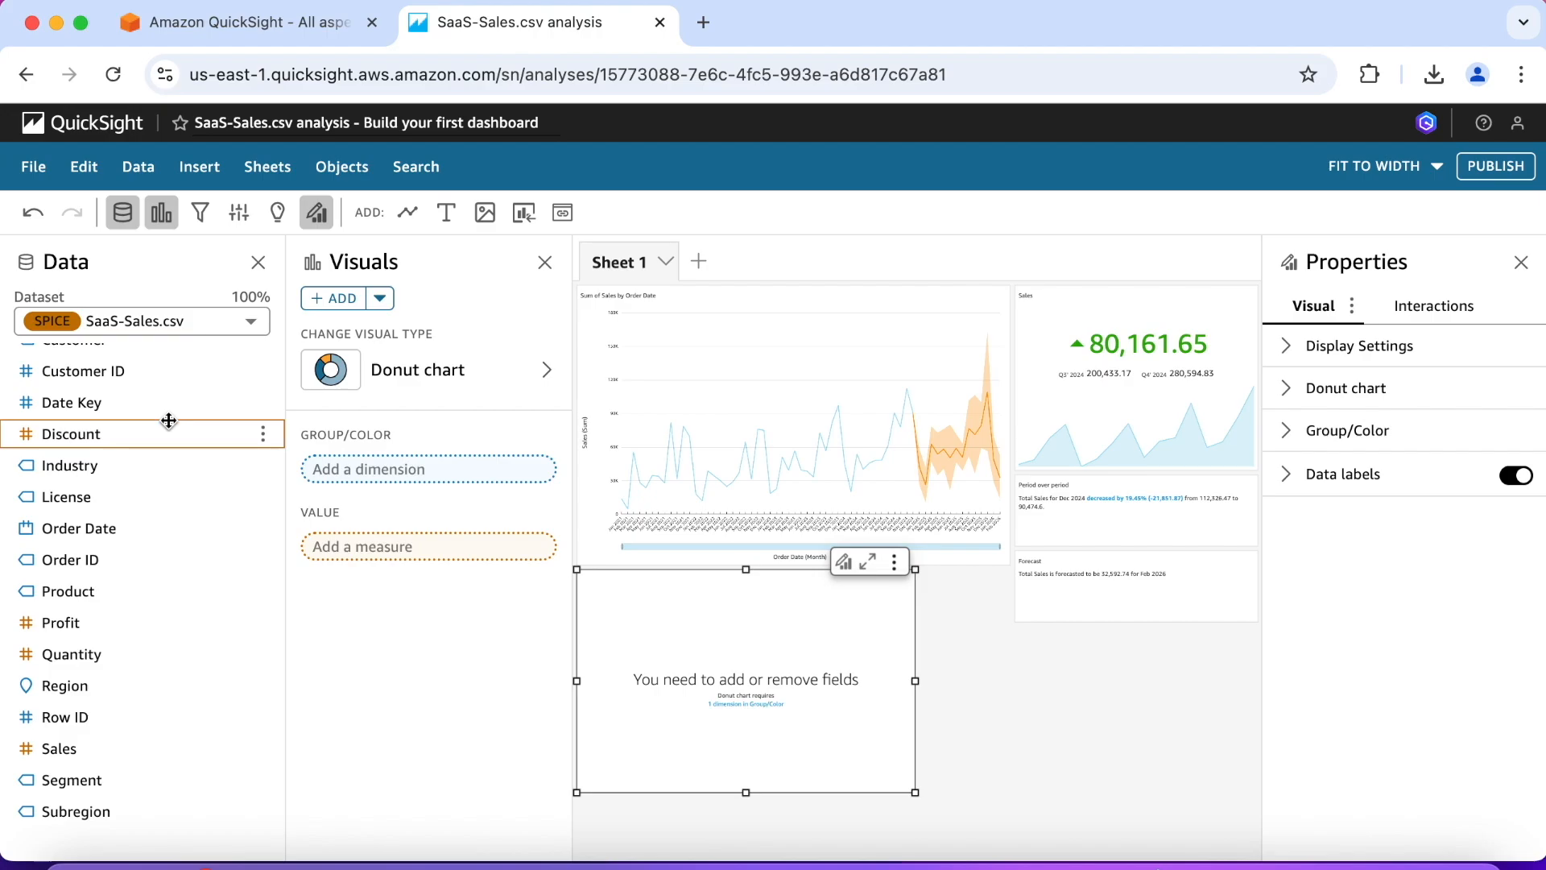
click(133, 470)
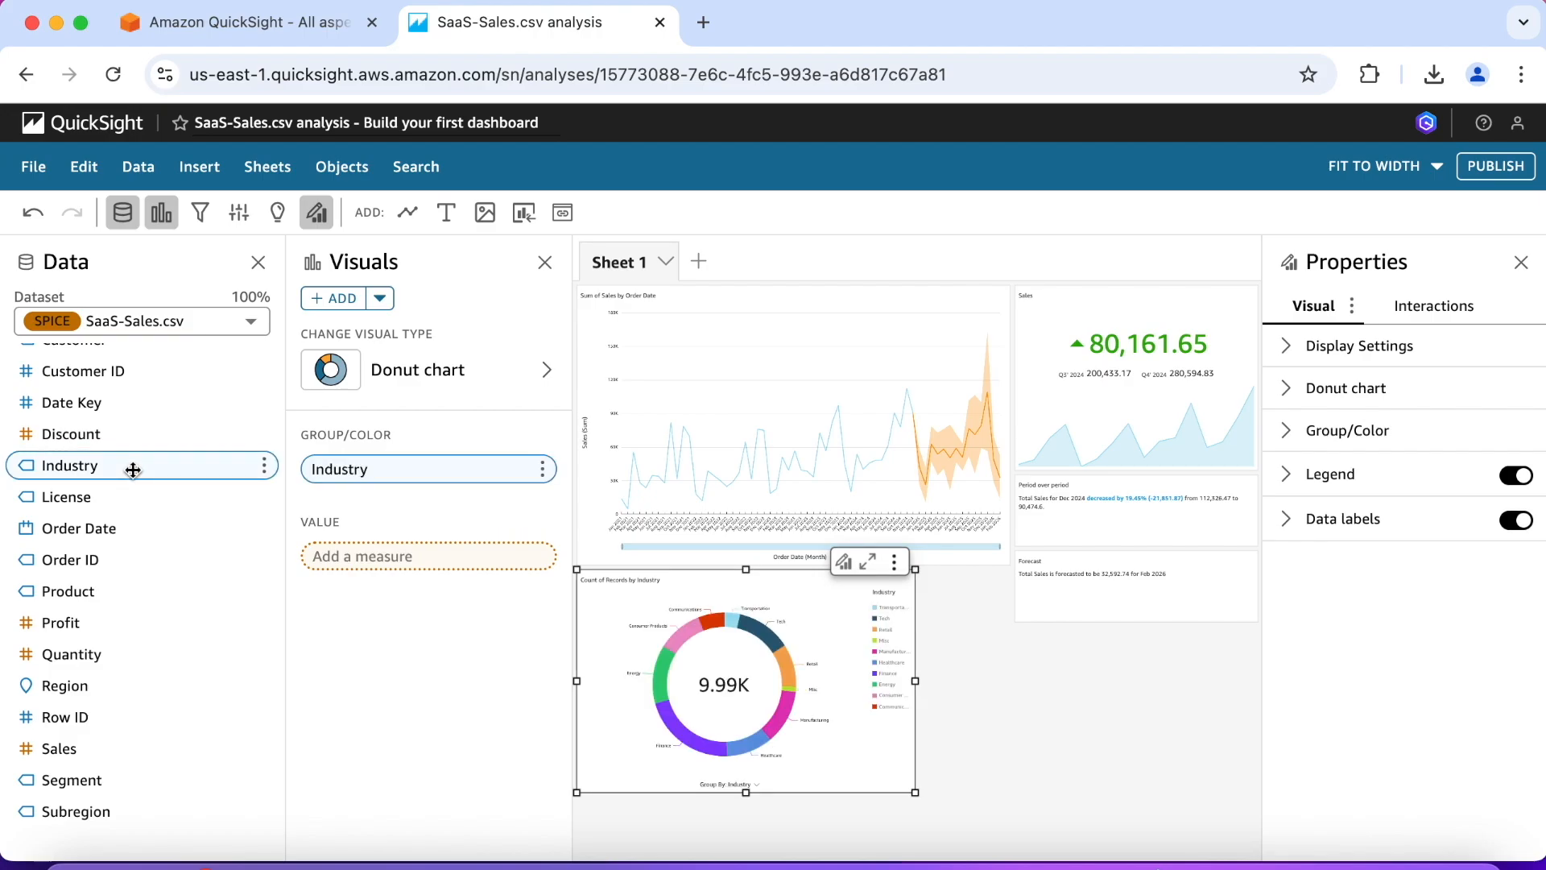
click(77, 751)
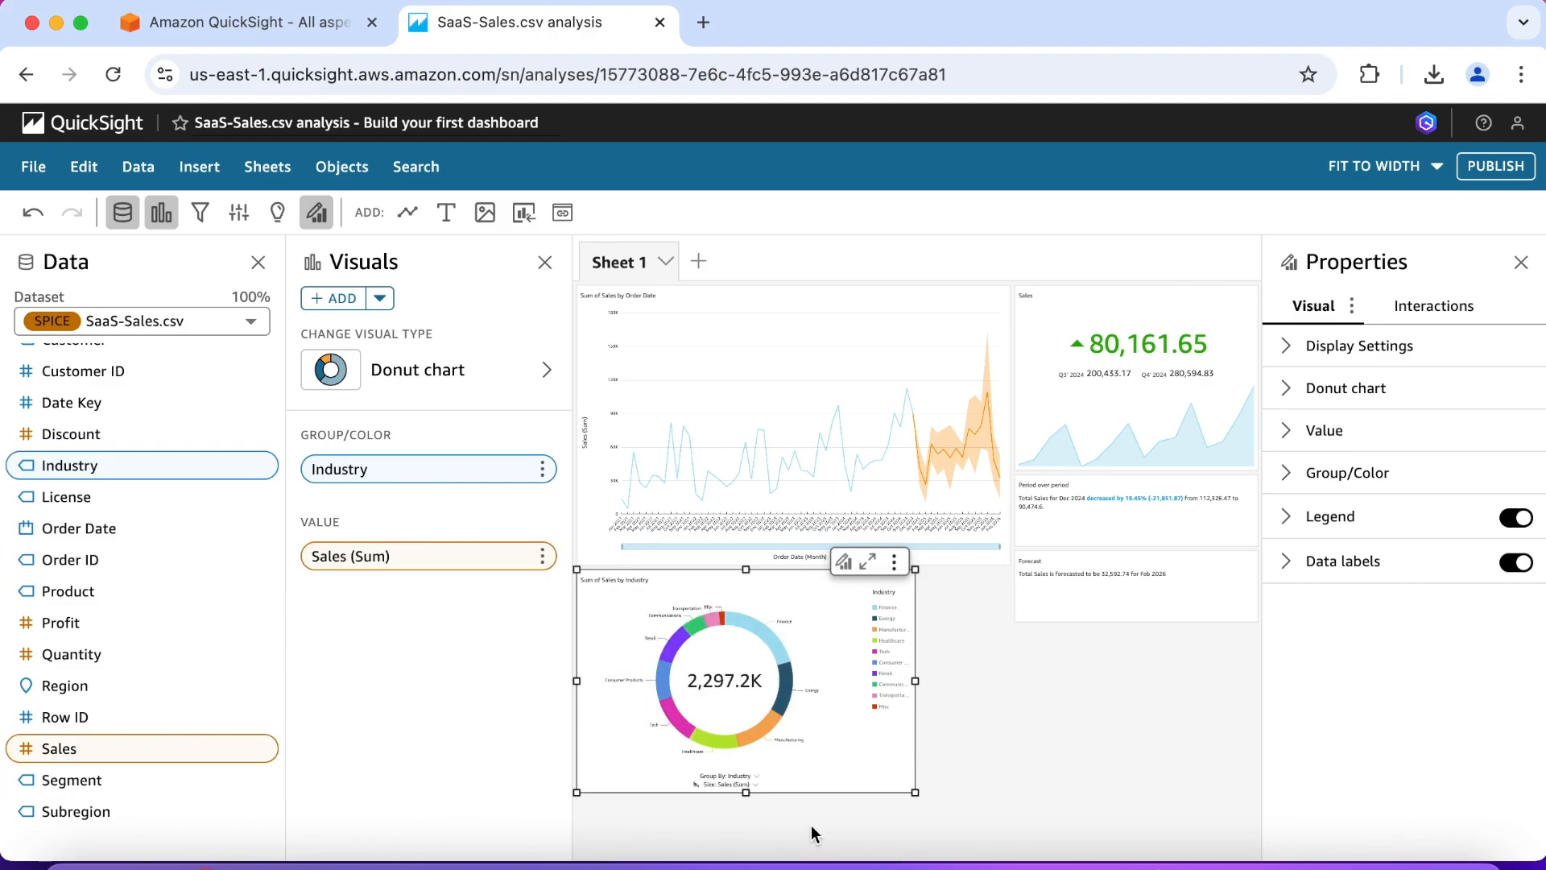
Step: Try showing the metric in the donut chart's data labels, and undo the change
click(1288, 563)
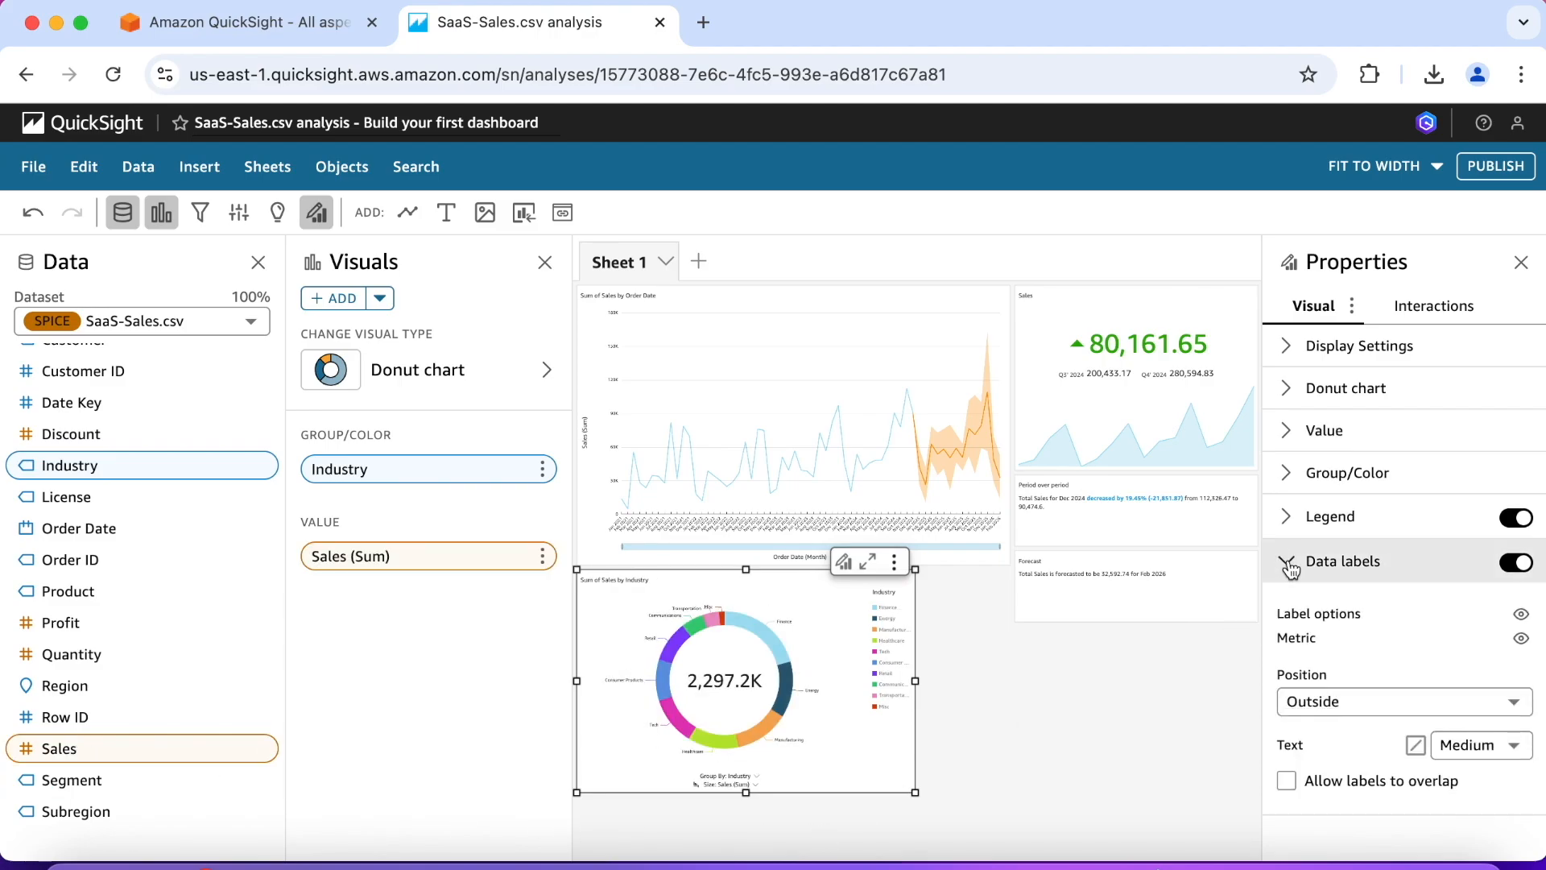
click(1521, 639)
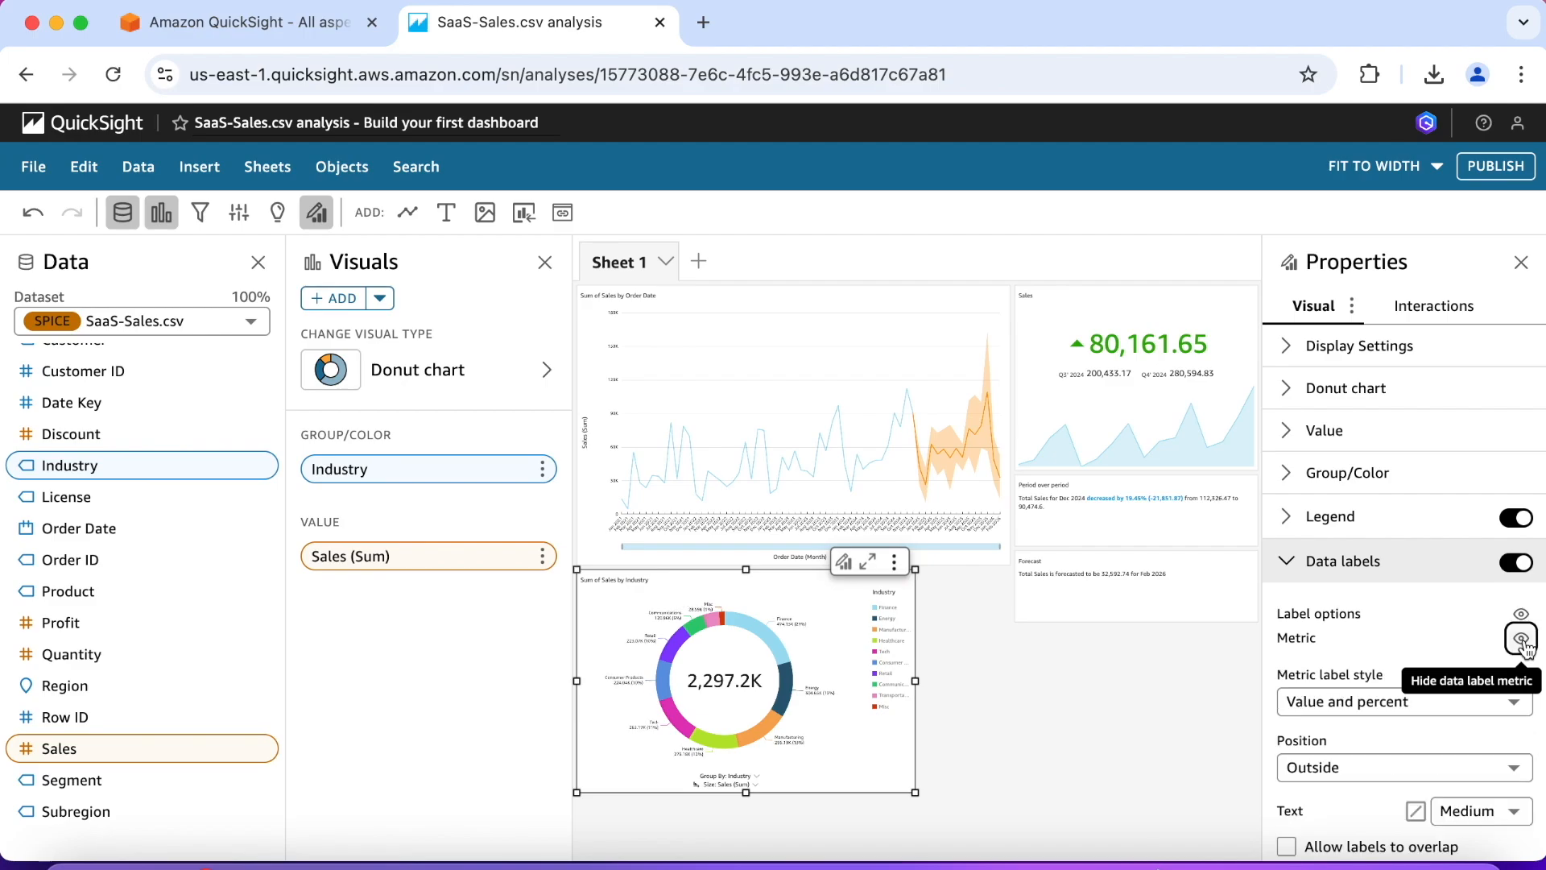
scroll(1378, 592, down, 1)
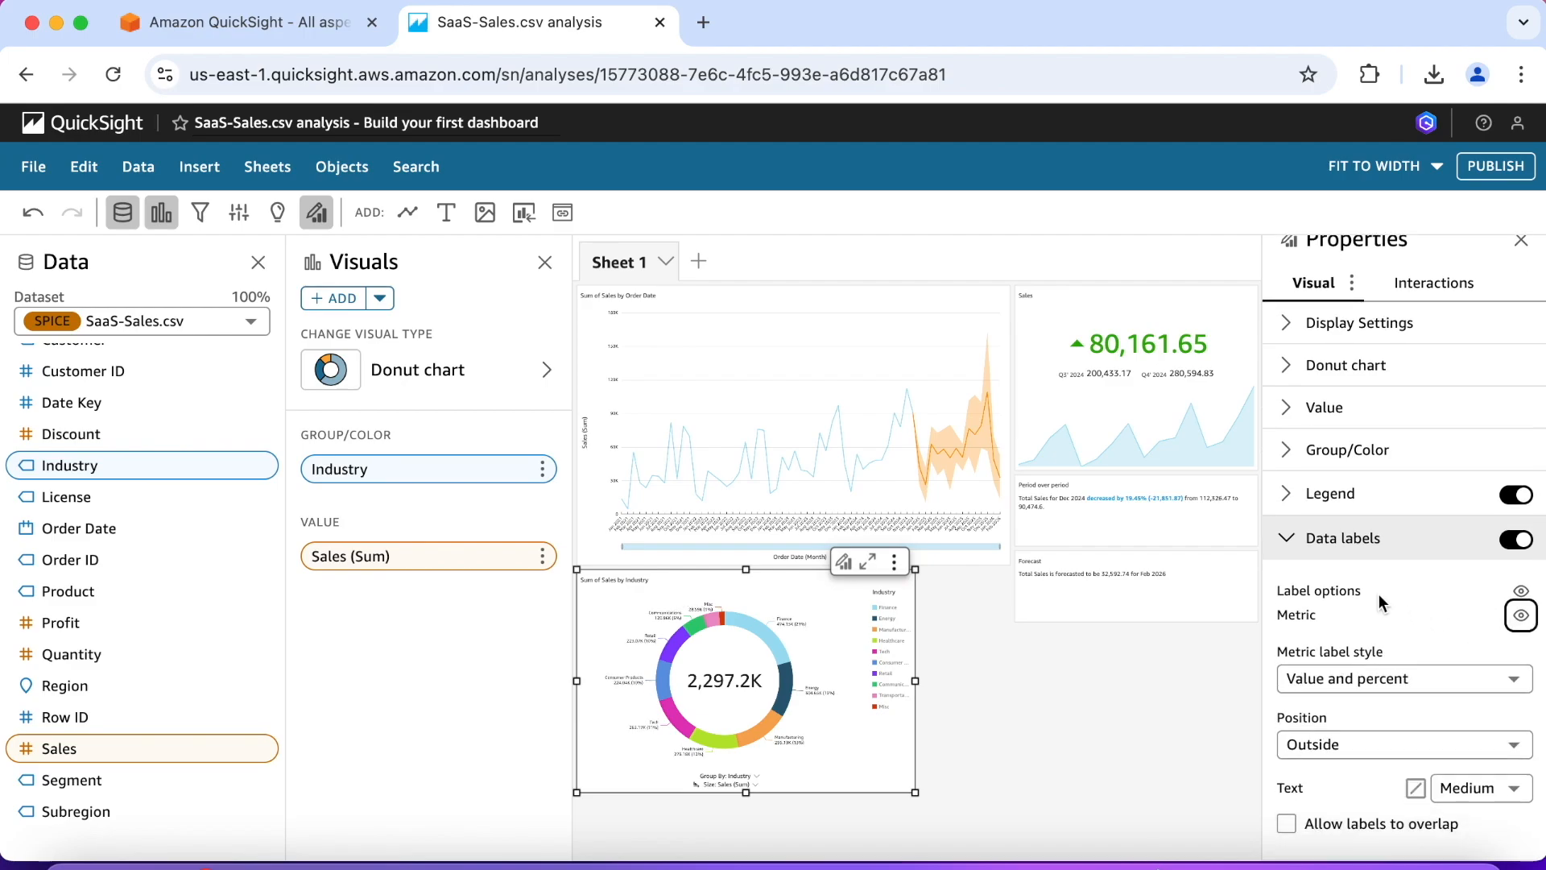
key(super+z)
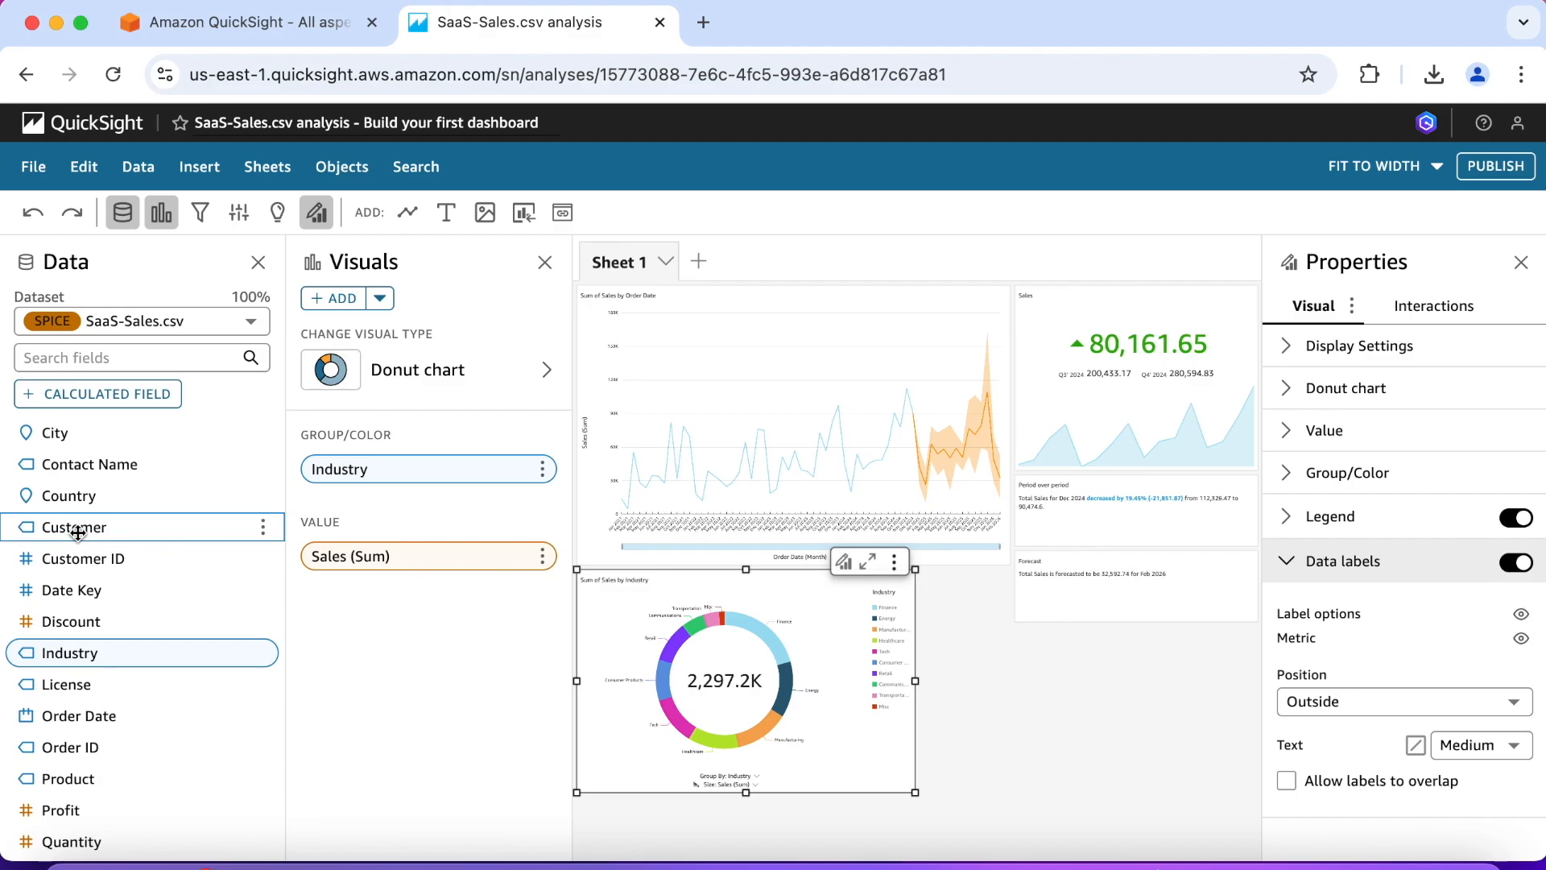
Step: Add Customer as a drill-down level below Industry in the donut chart's group/color
drag(78, 531, 422, 491)
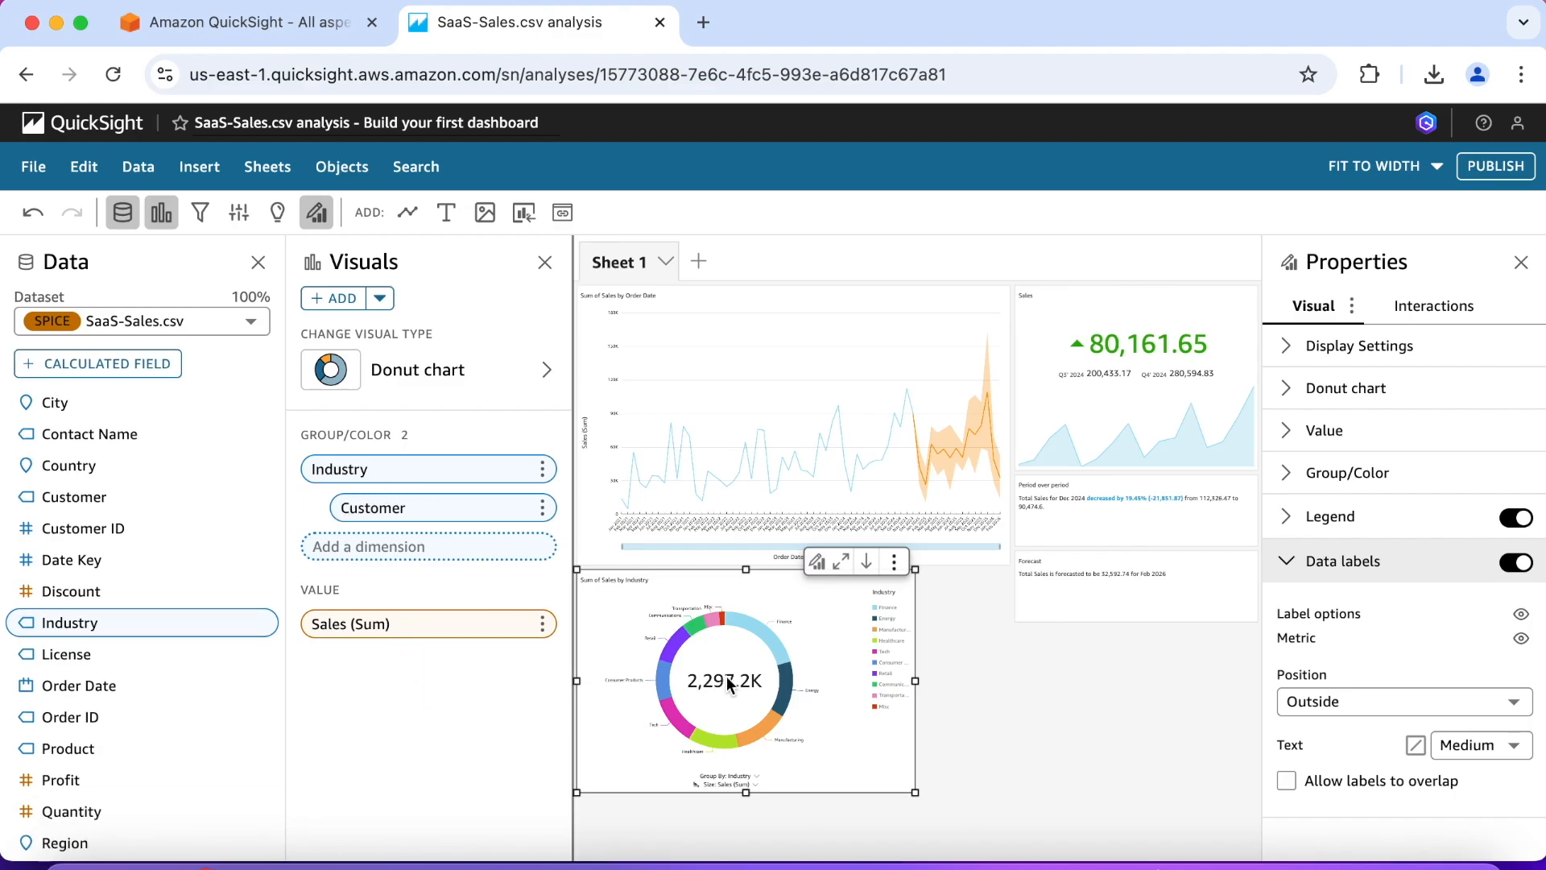
Step: Drill the donut chart between Industry and Customer and back, first for the Finance slice and again for the whole chart
mouse_move(795, 680)
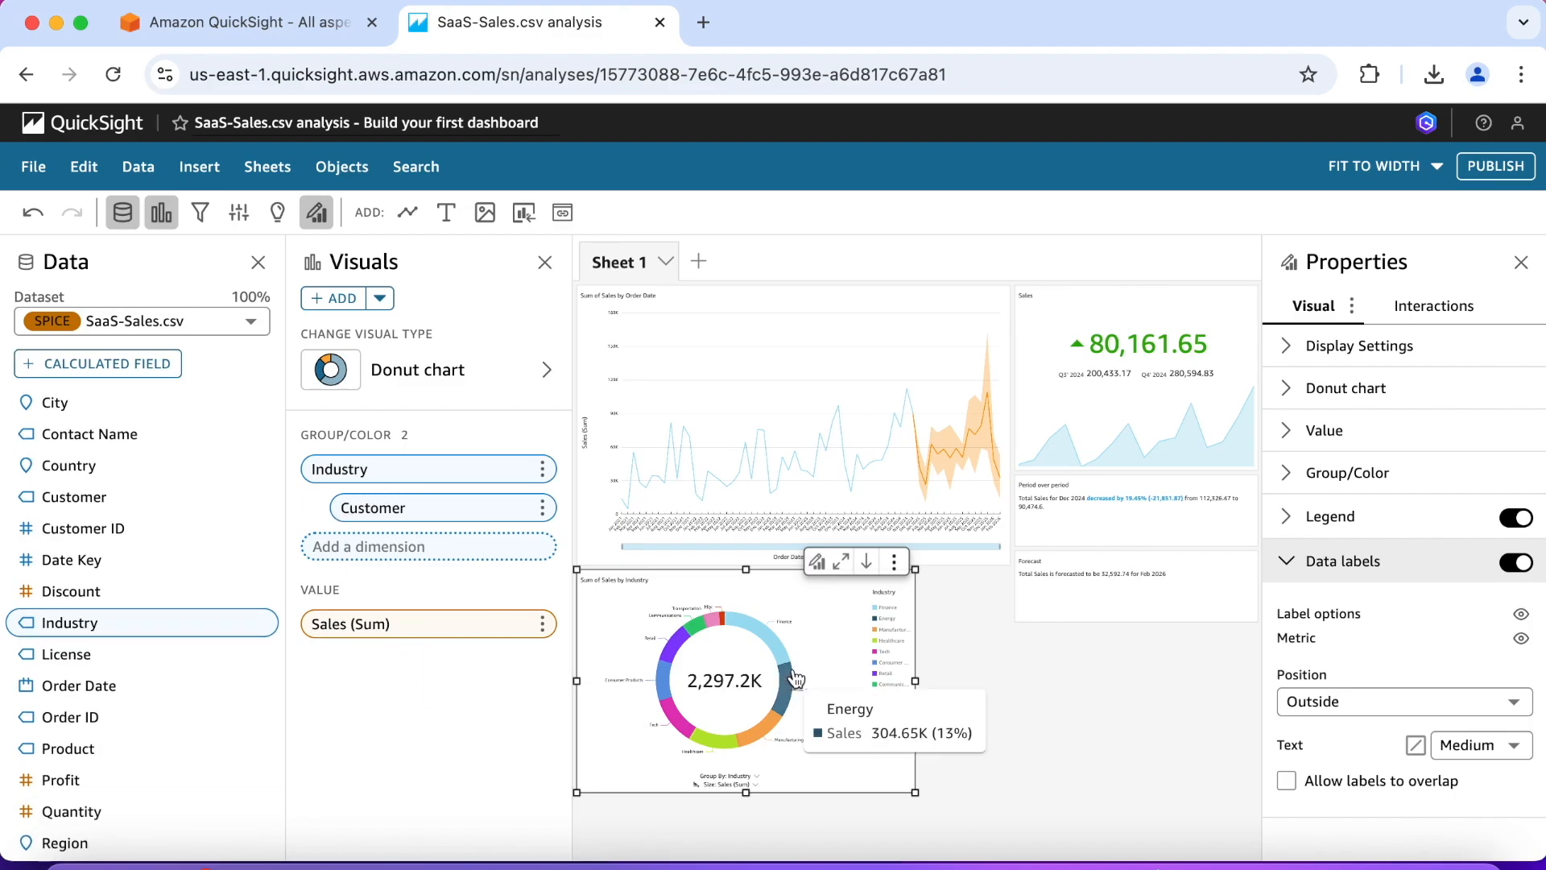
click(765, 636)
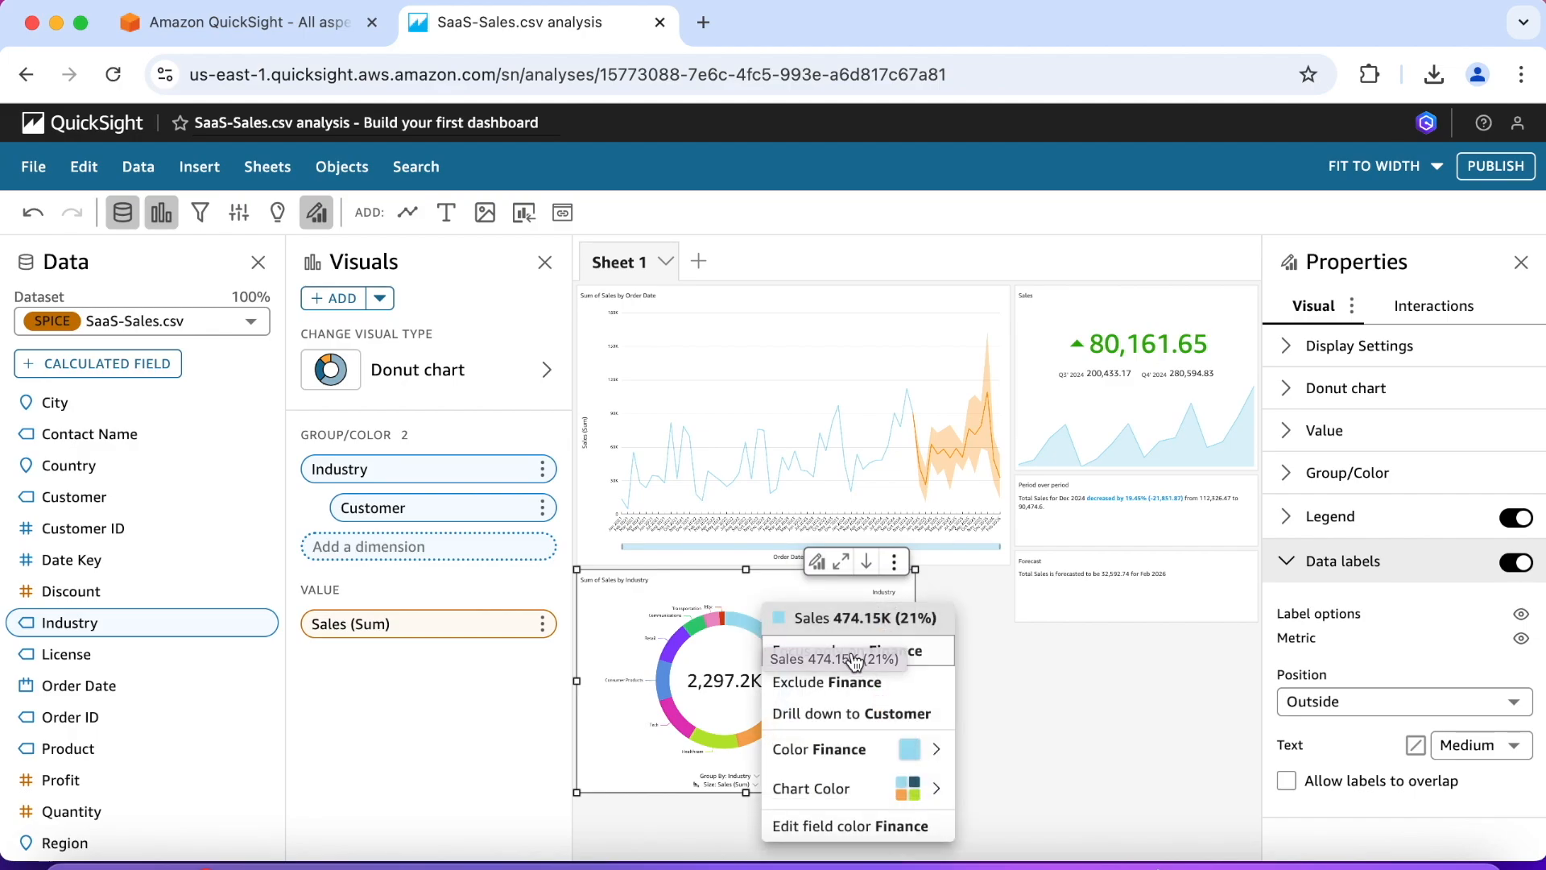
click(853, 716)
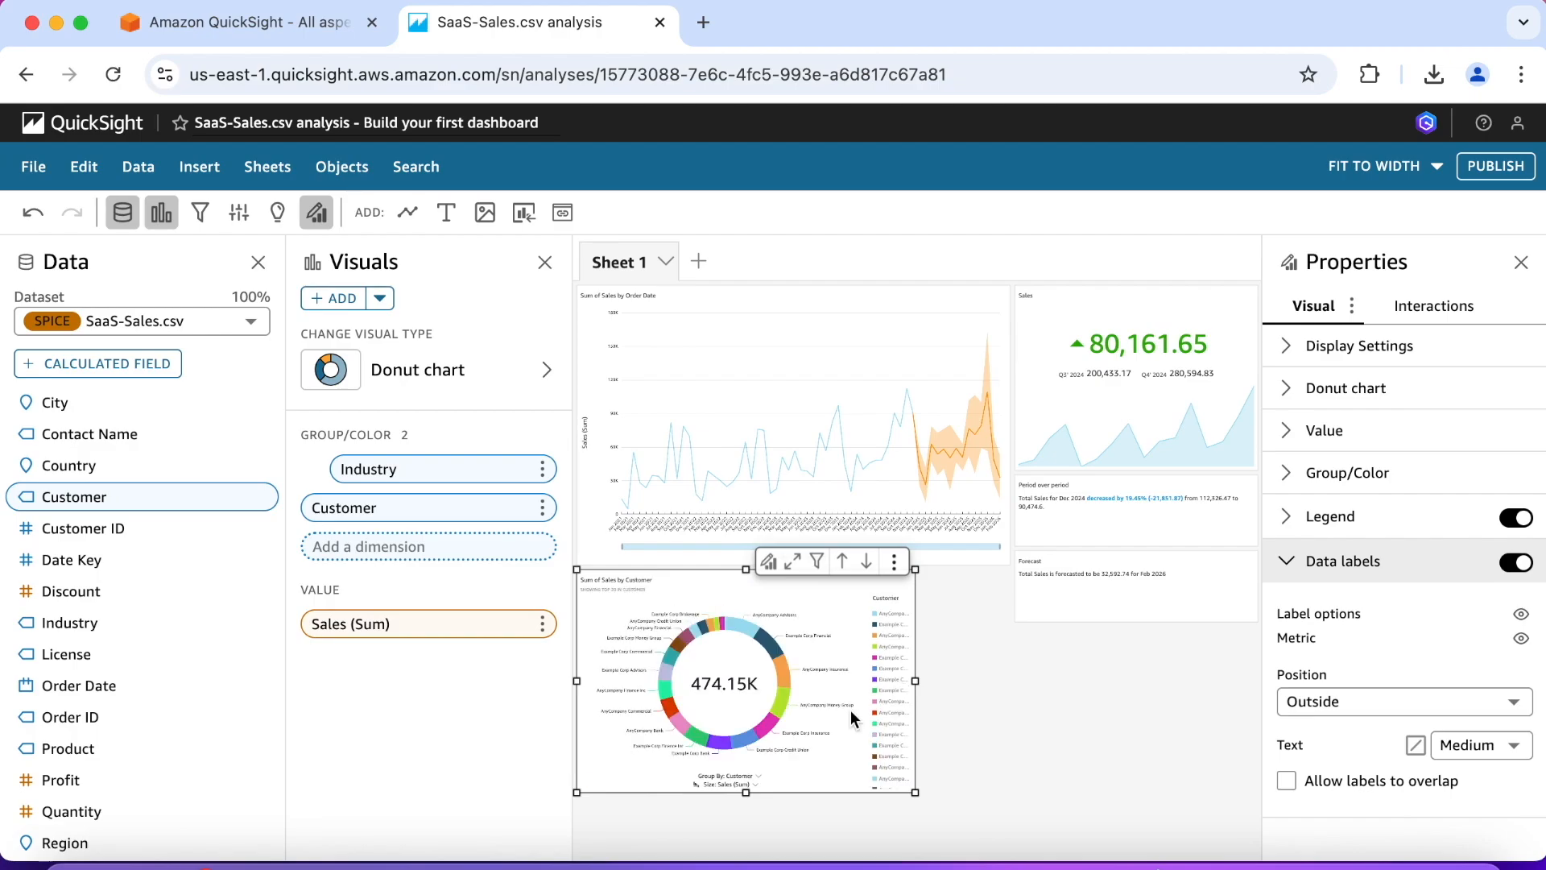
click(741, 633)
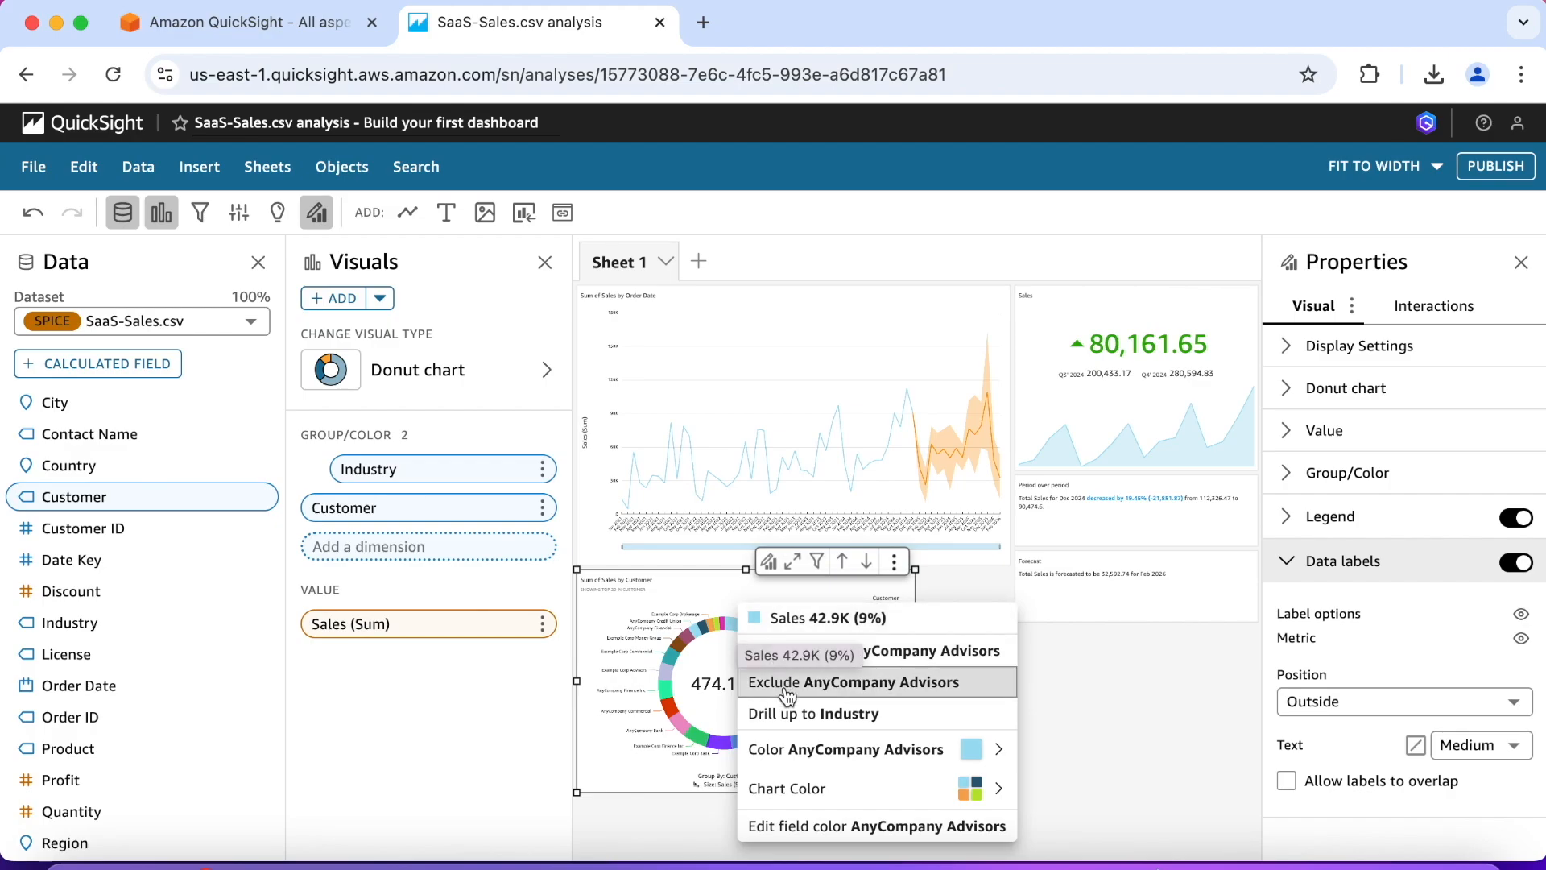
click(809, 713)
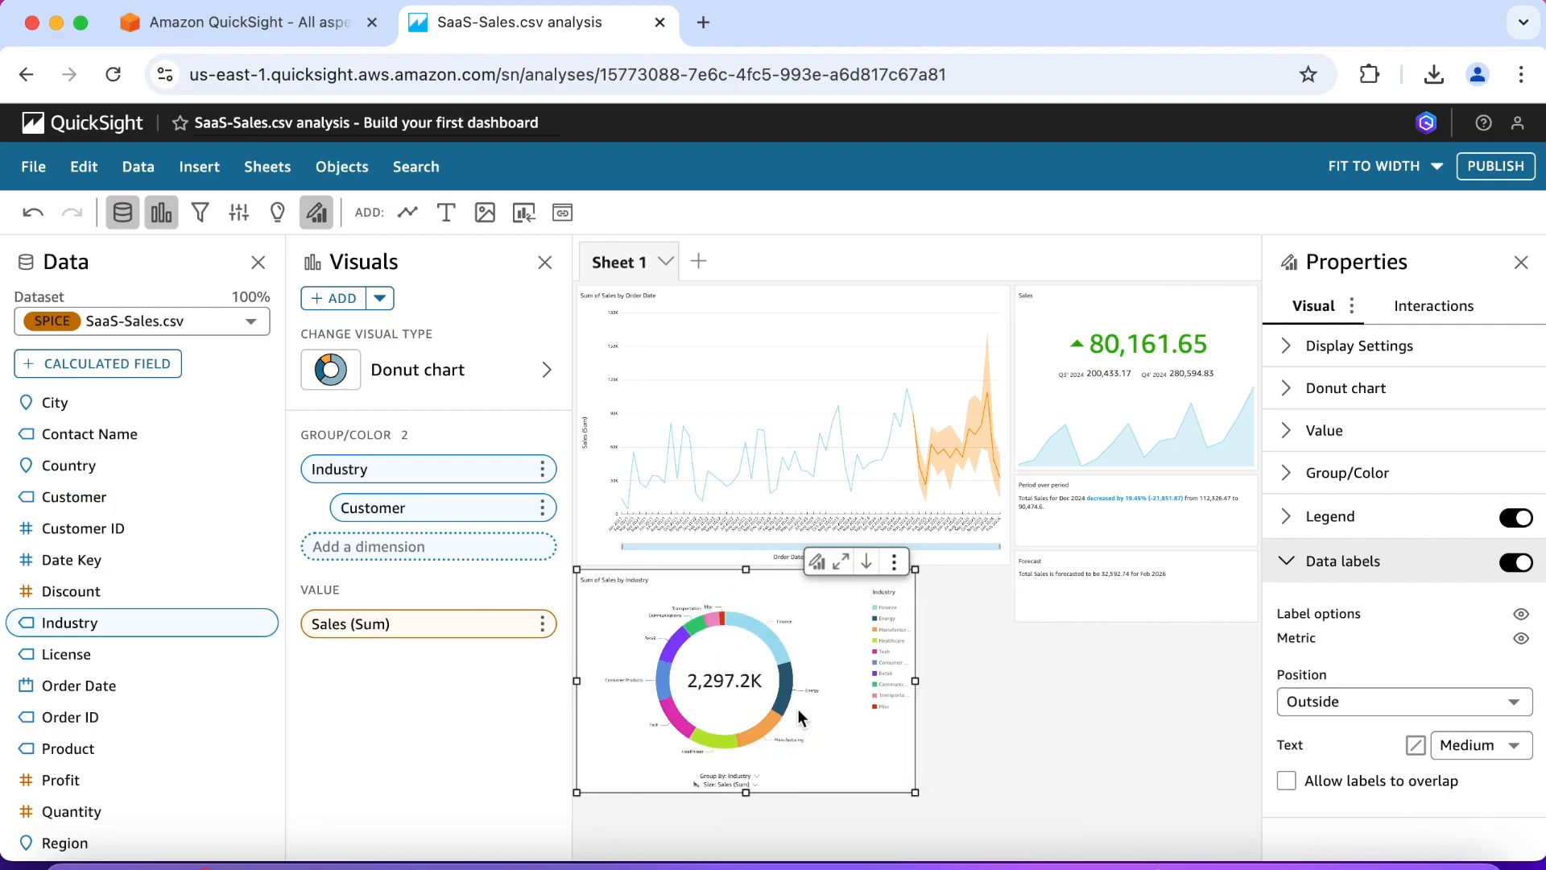
click(868, 563)
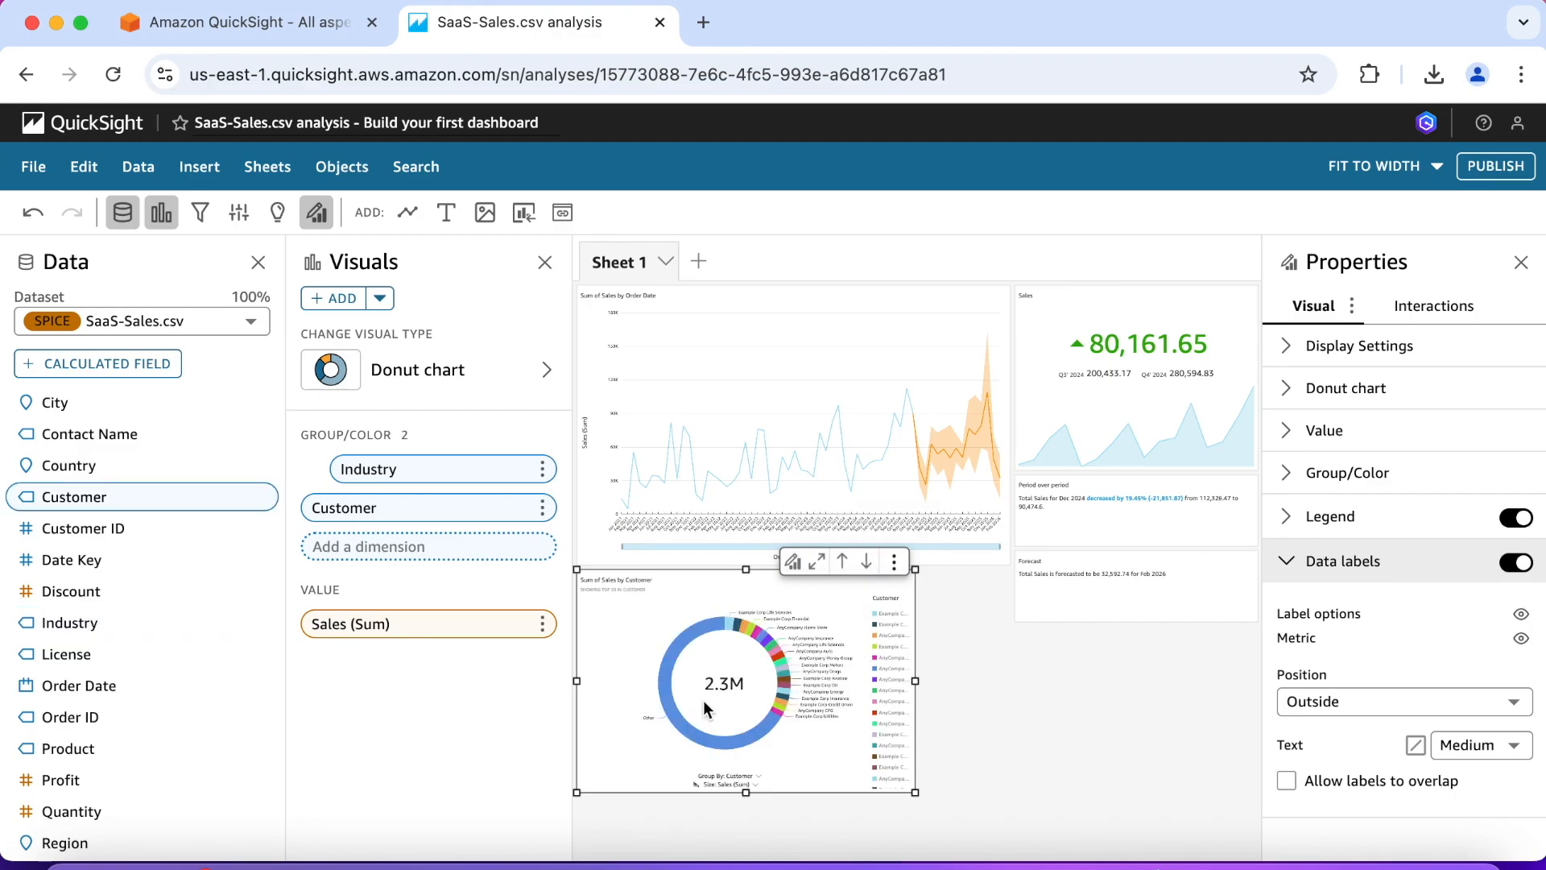
click(842, 561)
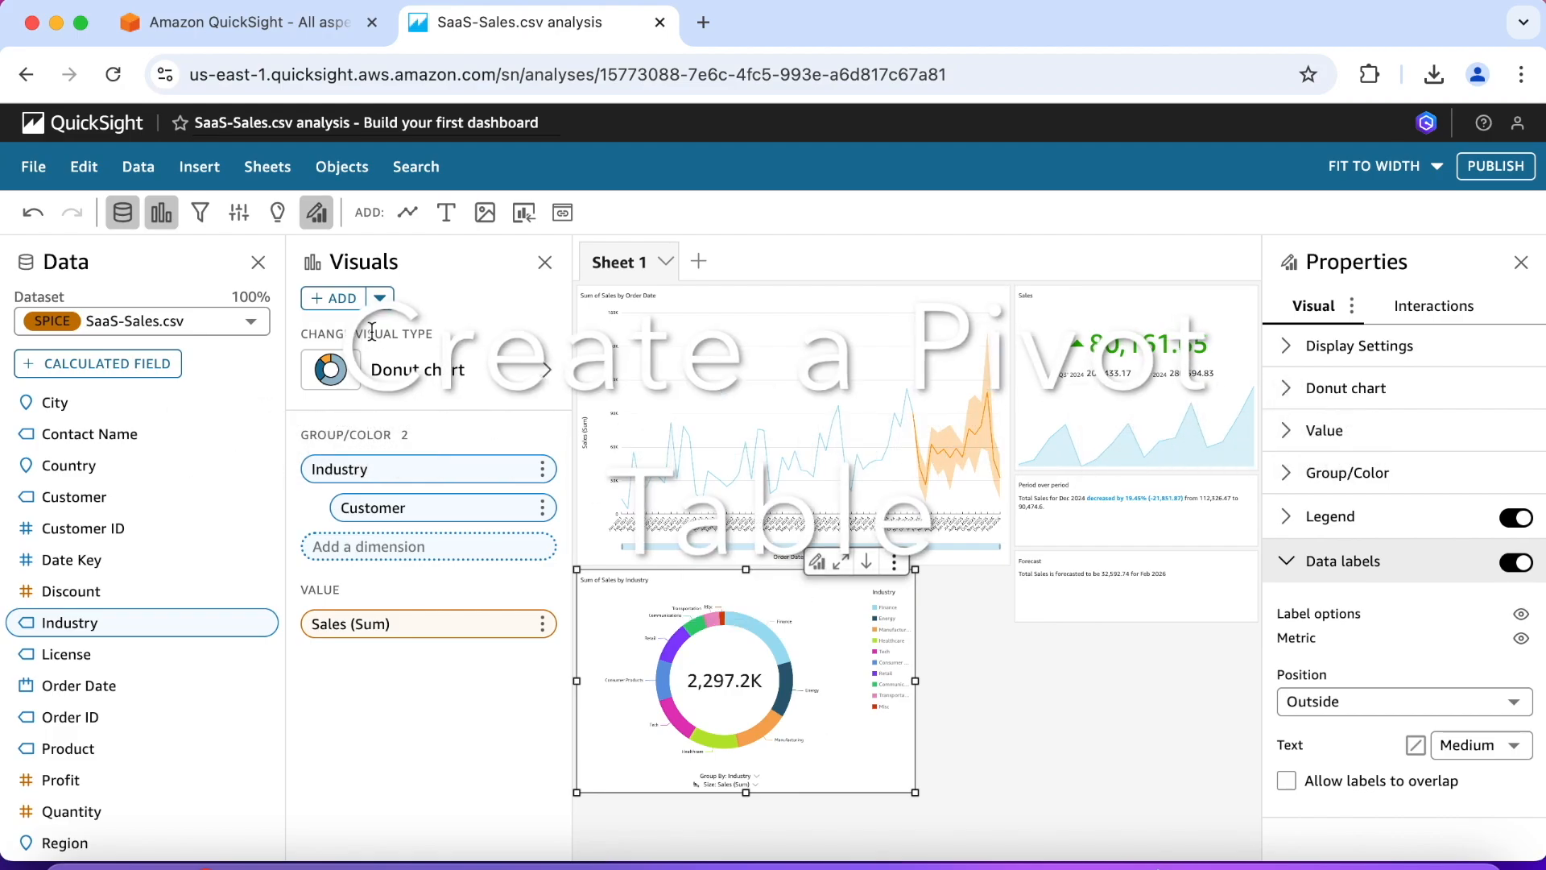
Step: Add a pivot table to the sheet with Region and Subregion as rows and Sales as its value
click(334, 299)
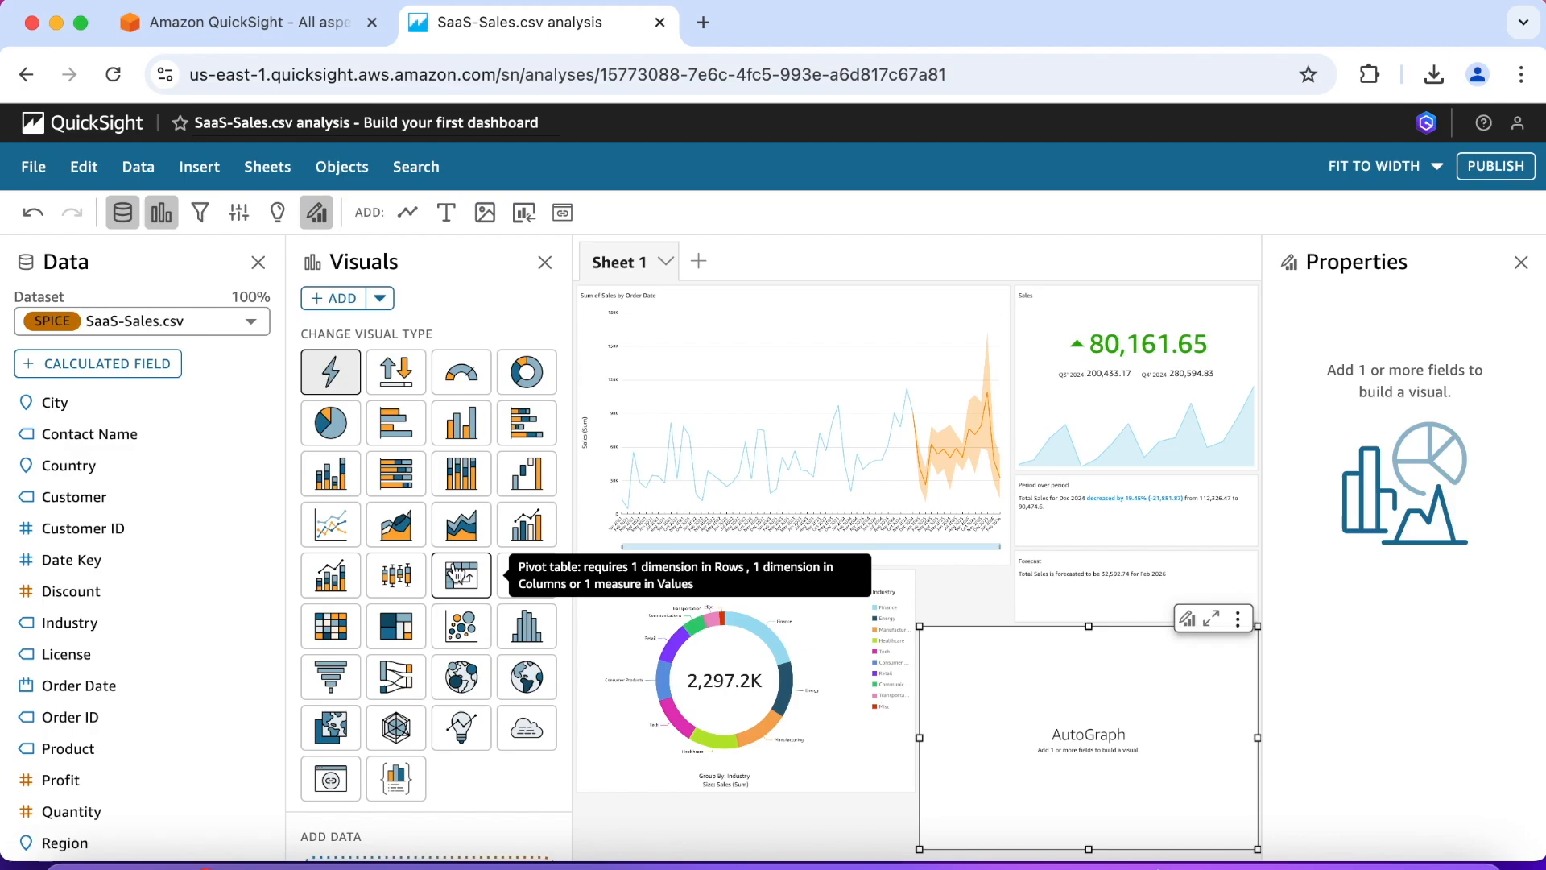
click(461, 573)
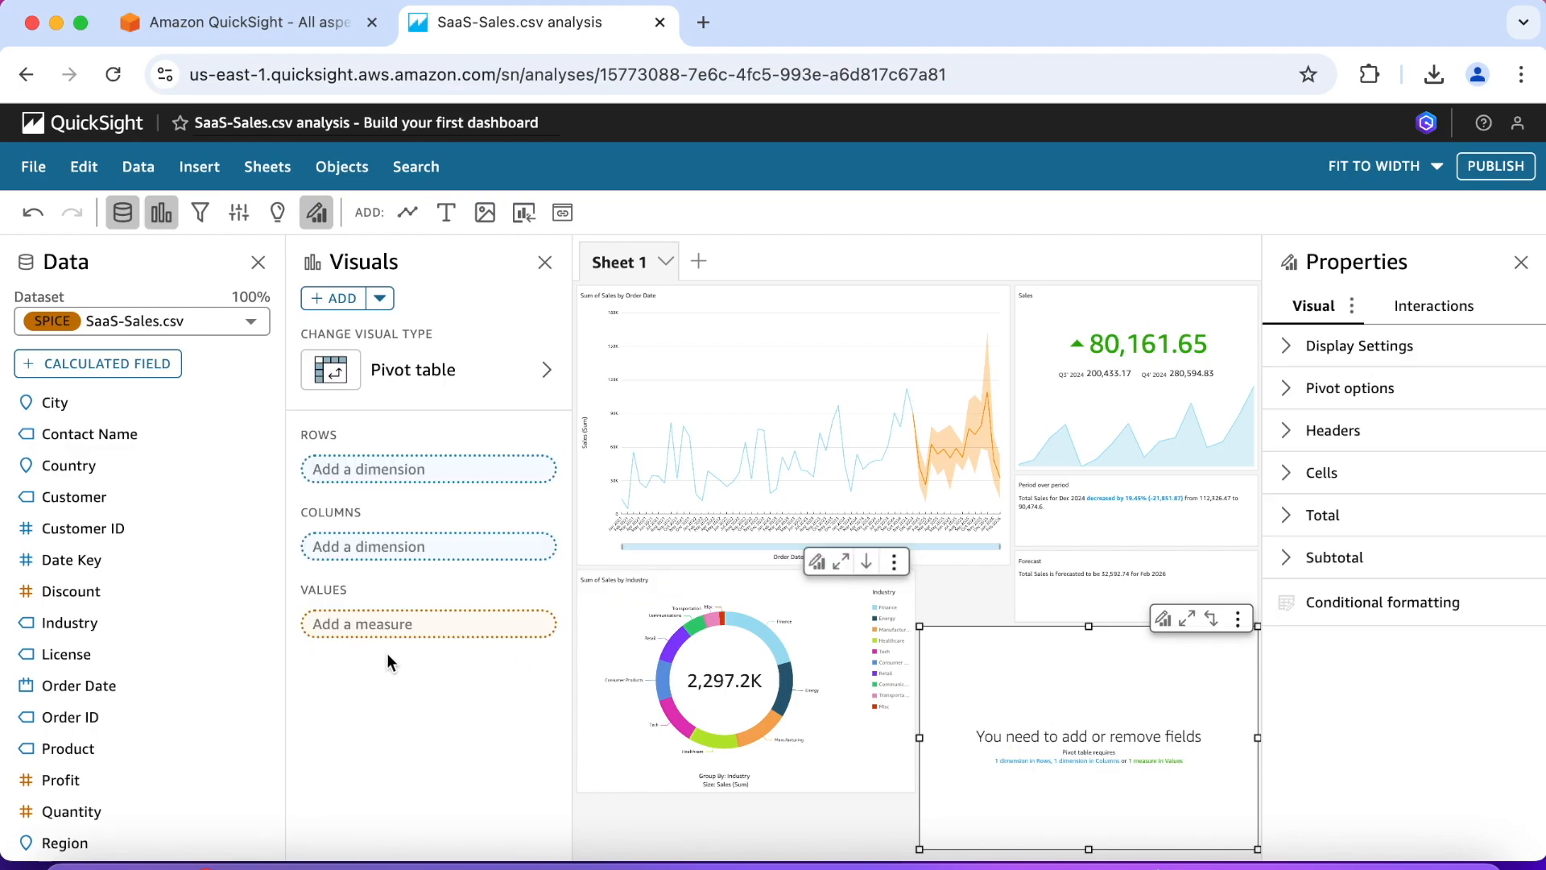
scroll(162, 528, down, 2)
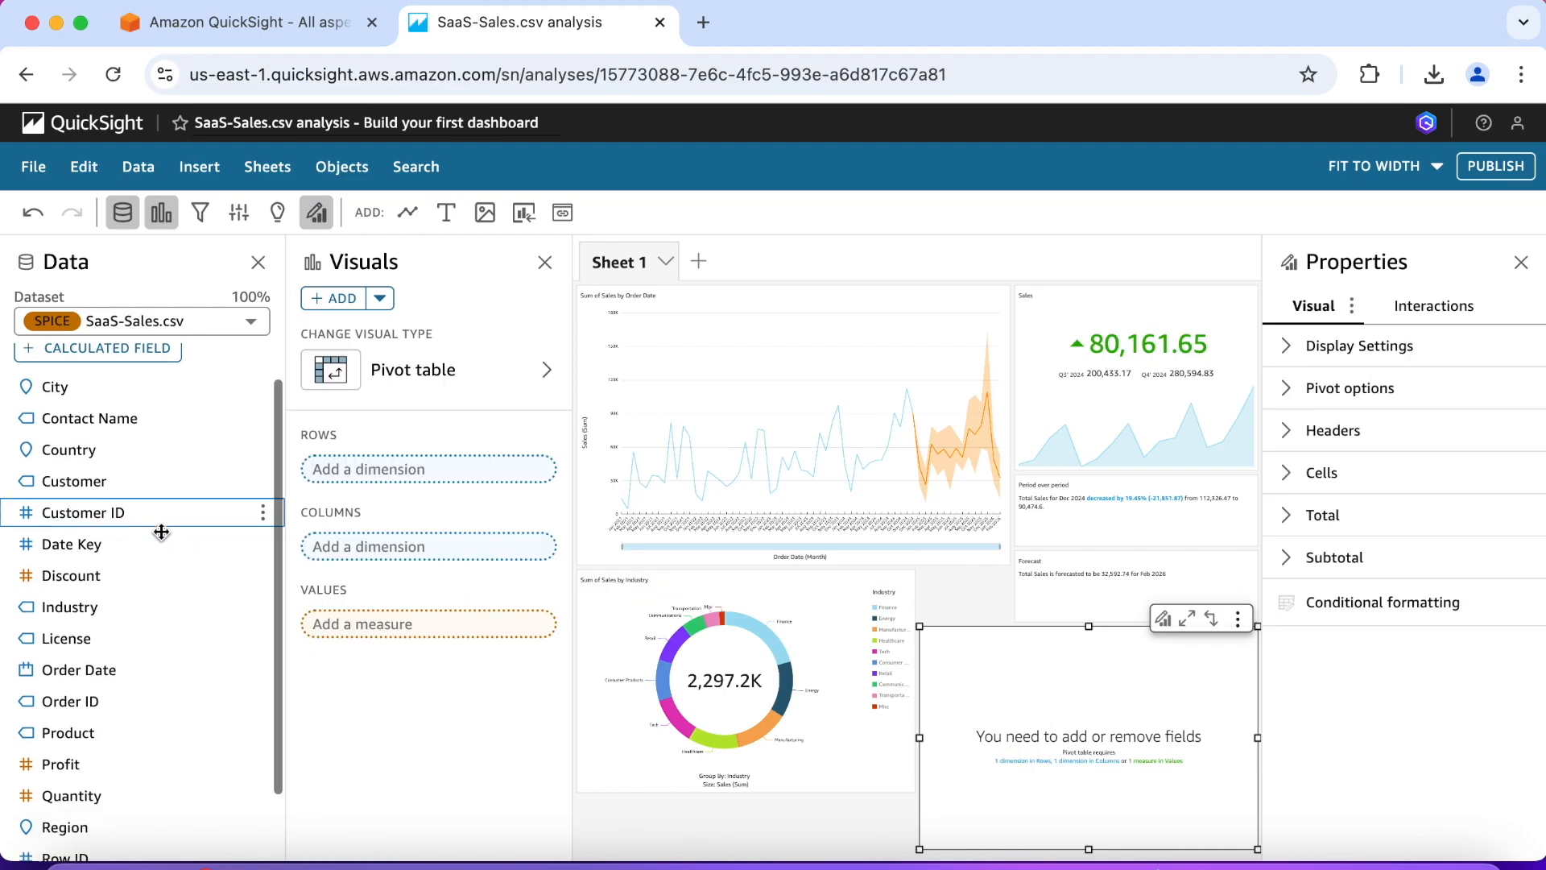
click(100, 781)
scroll(101, 781, down, 1)
click(96, 791)
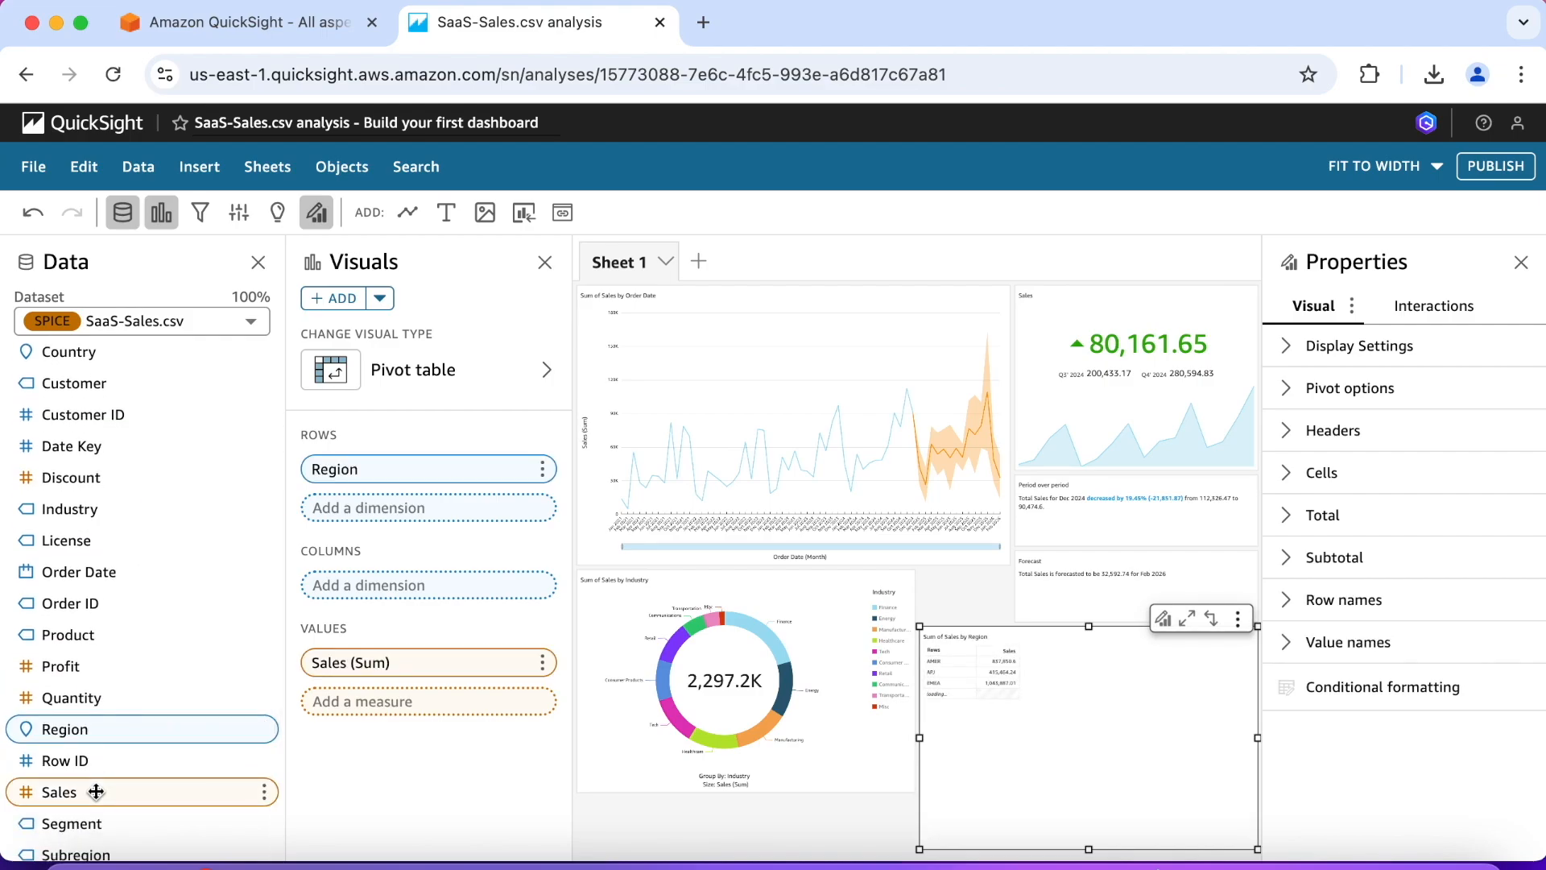
scroll(96, 793, down, 1)
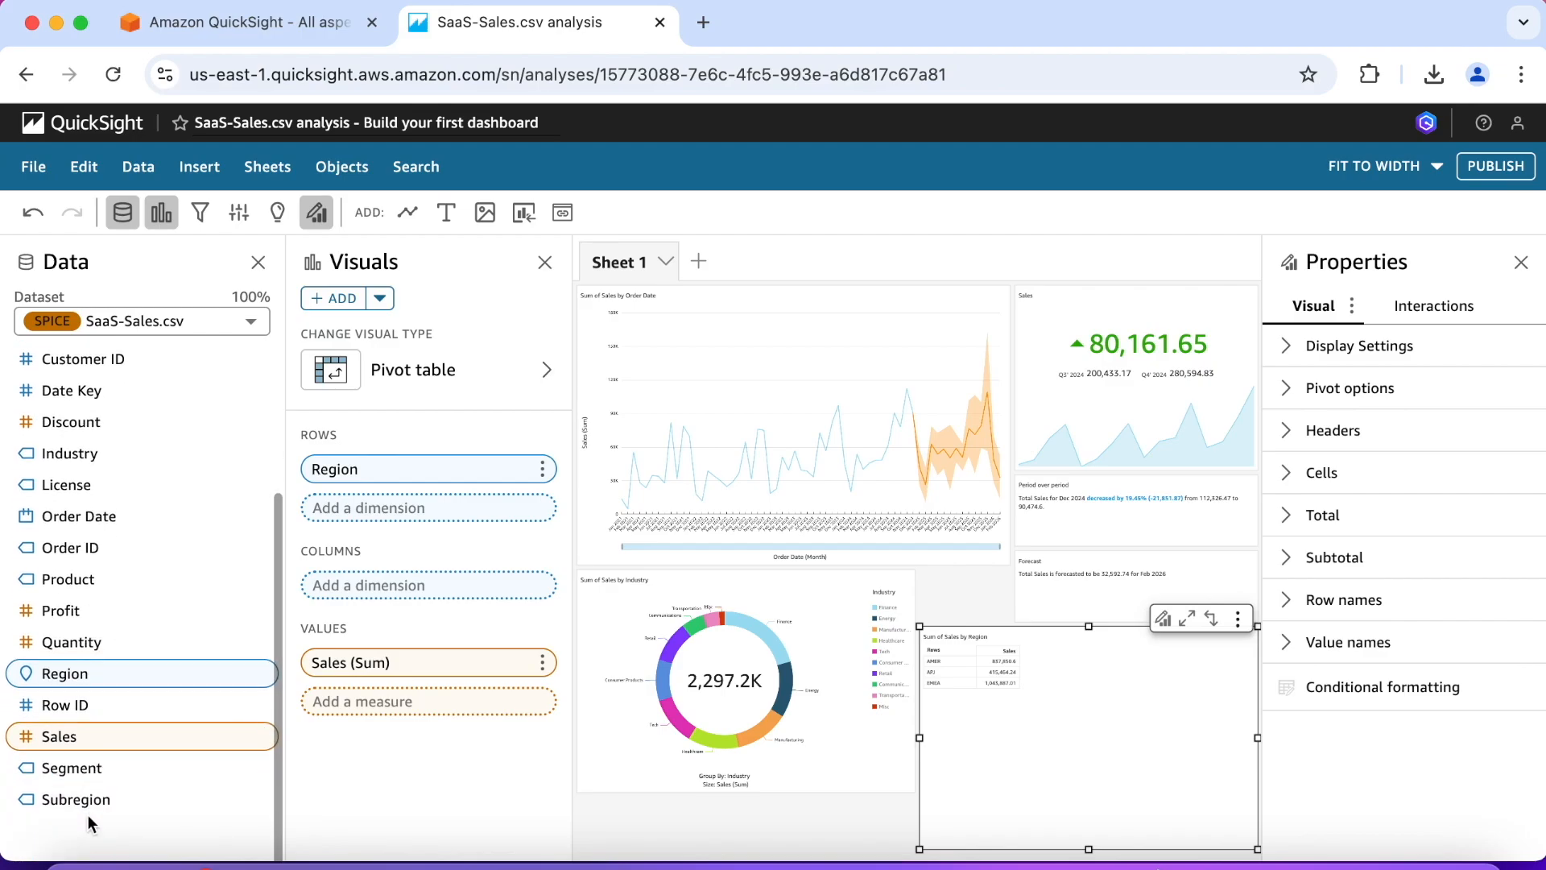
click(90, 801)
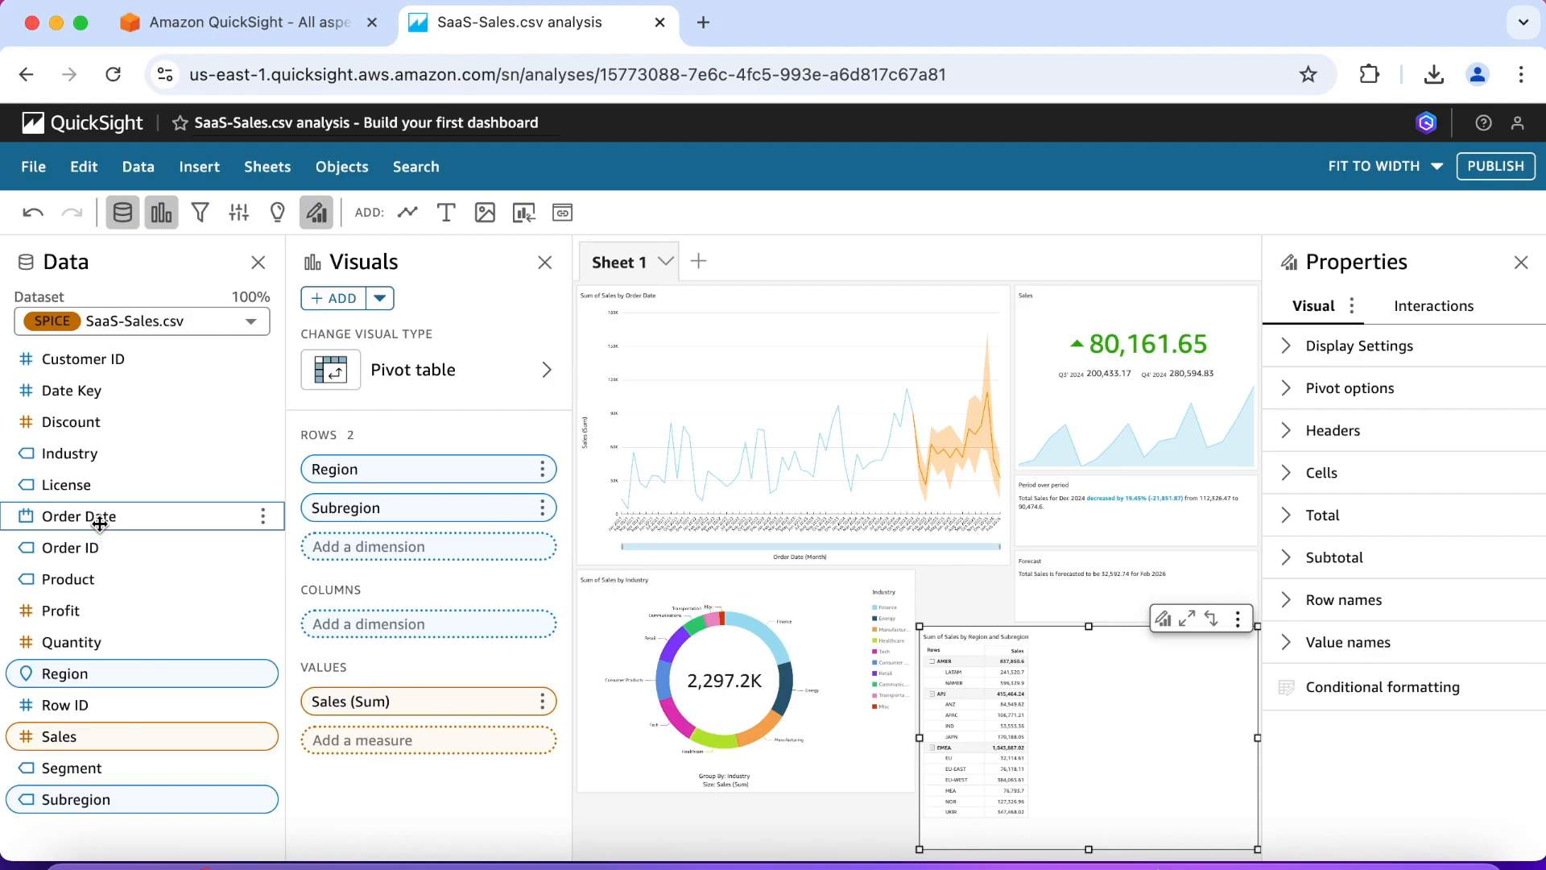
Step: Add Order Date to the pivot table's columns and aggregate it by year
drag(99, 523, 412, 638)
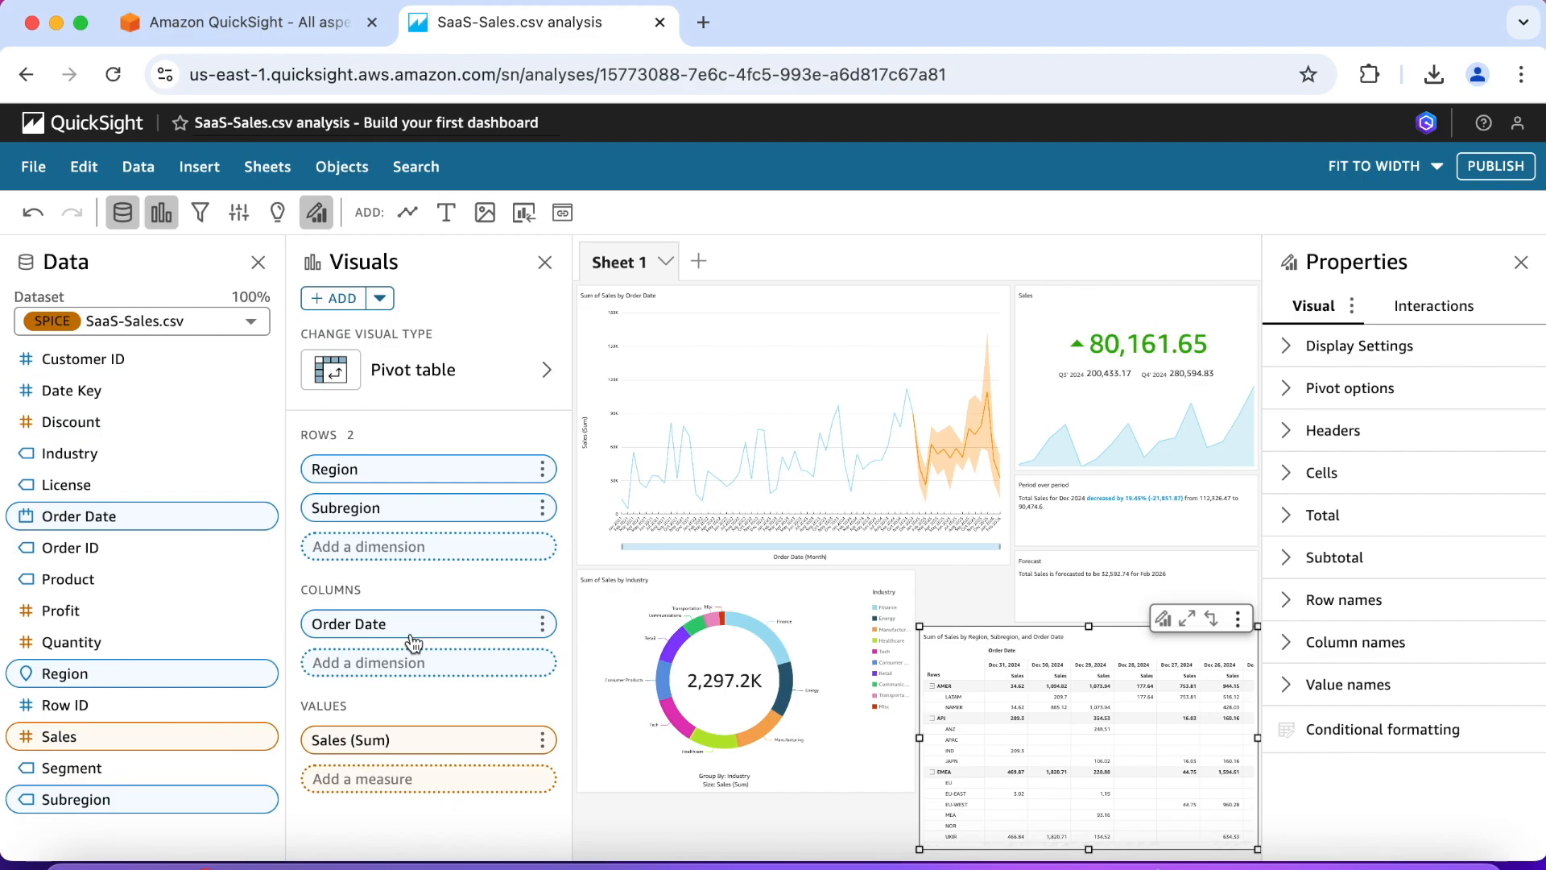
click(542, 623)
mouse_move(544, 636)
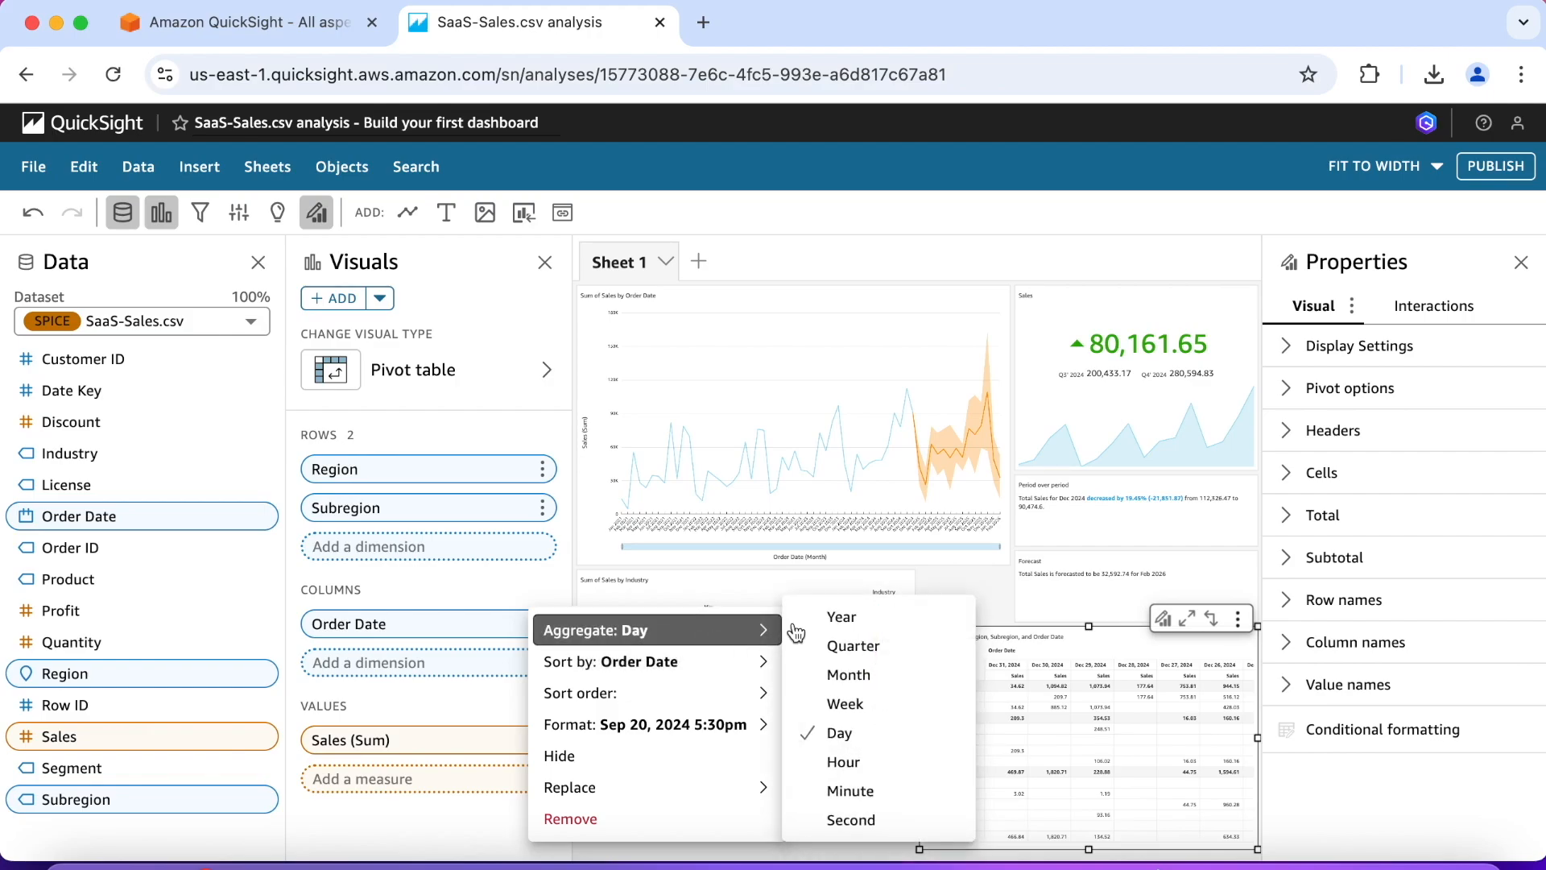
click(842, 618)
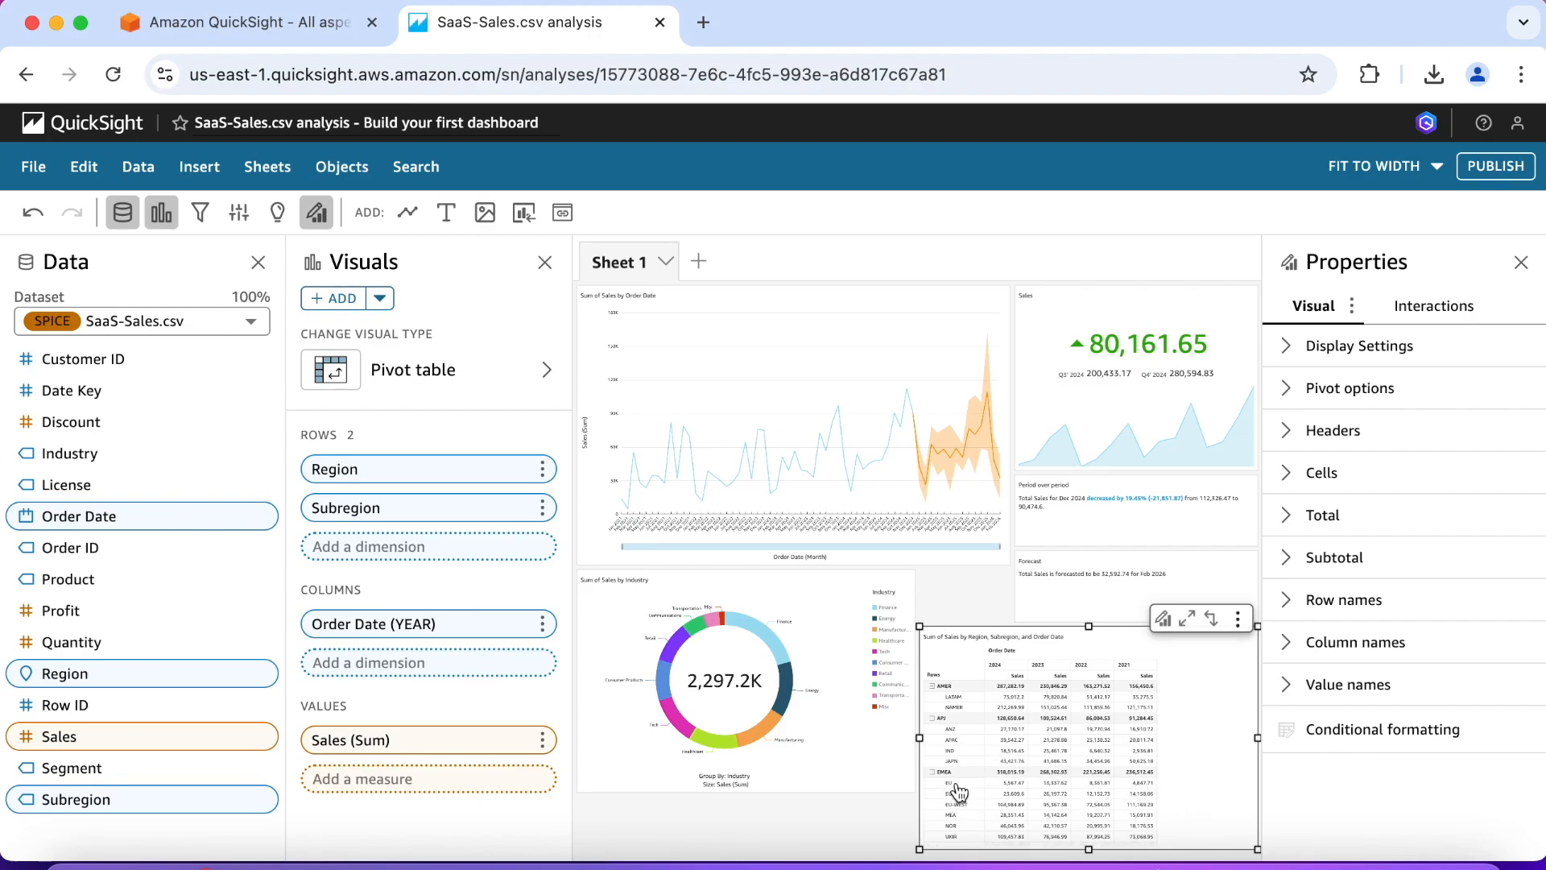
Step: Collapse the EMEA region in the pivot table and expand it again
click(955, 786)
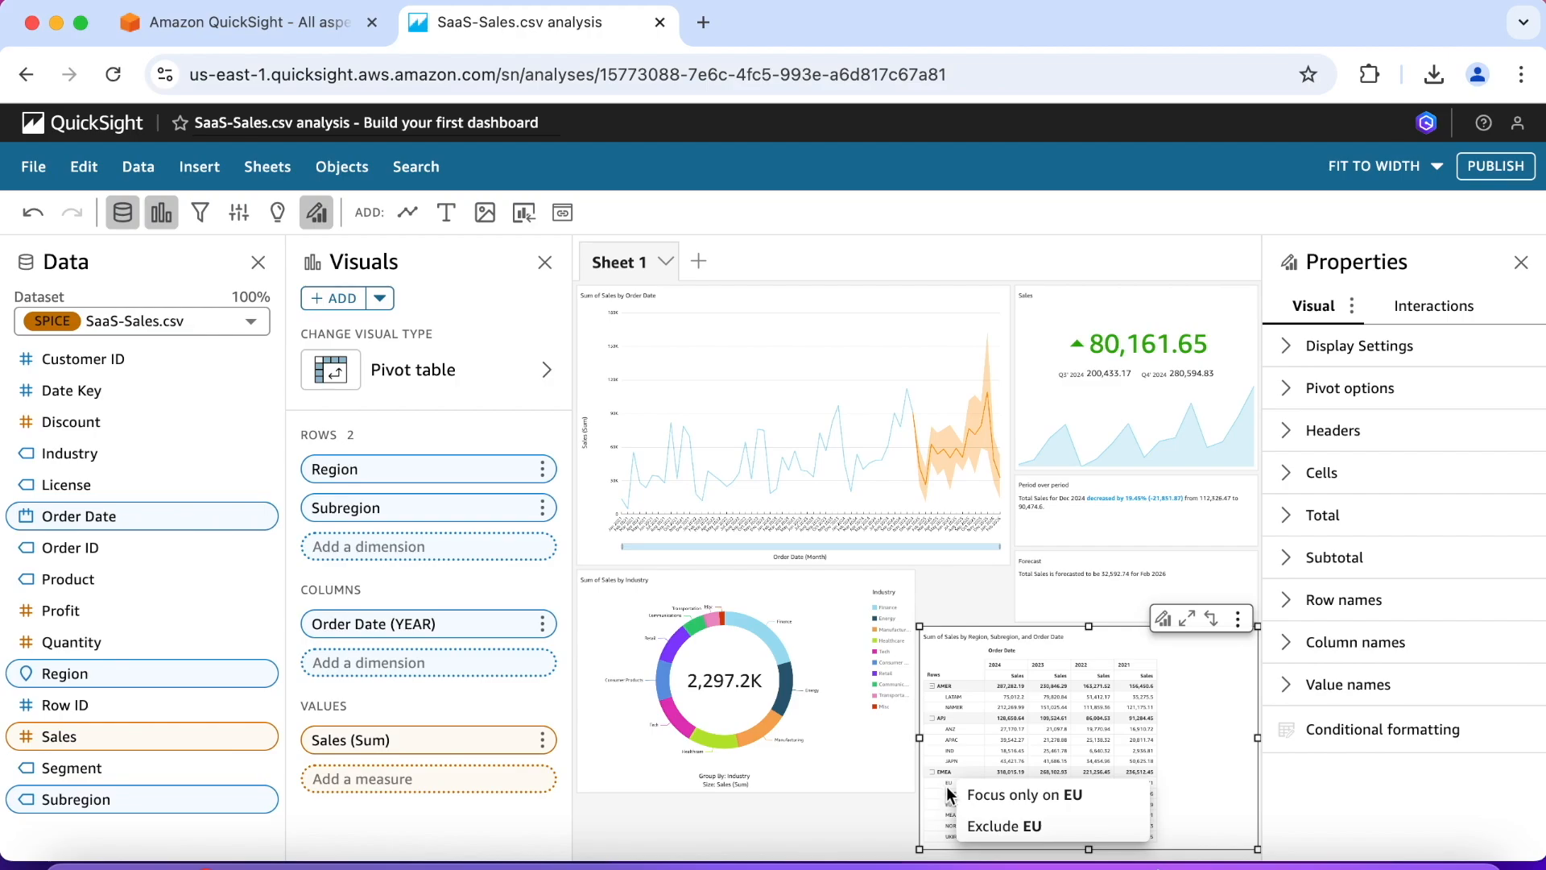
click(1210, 763)
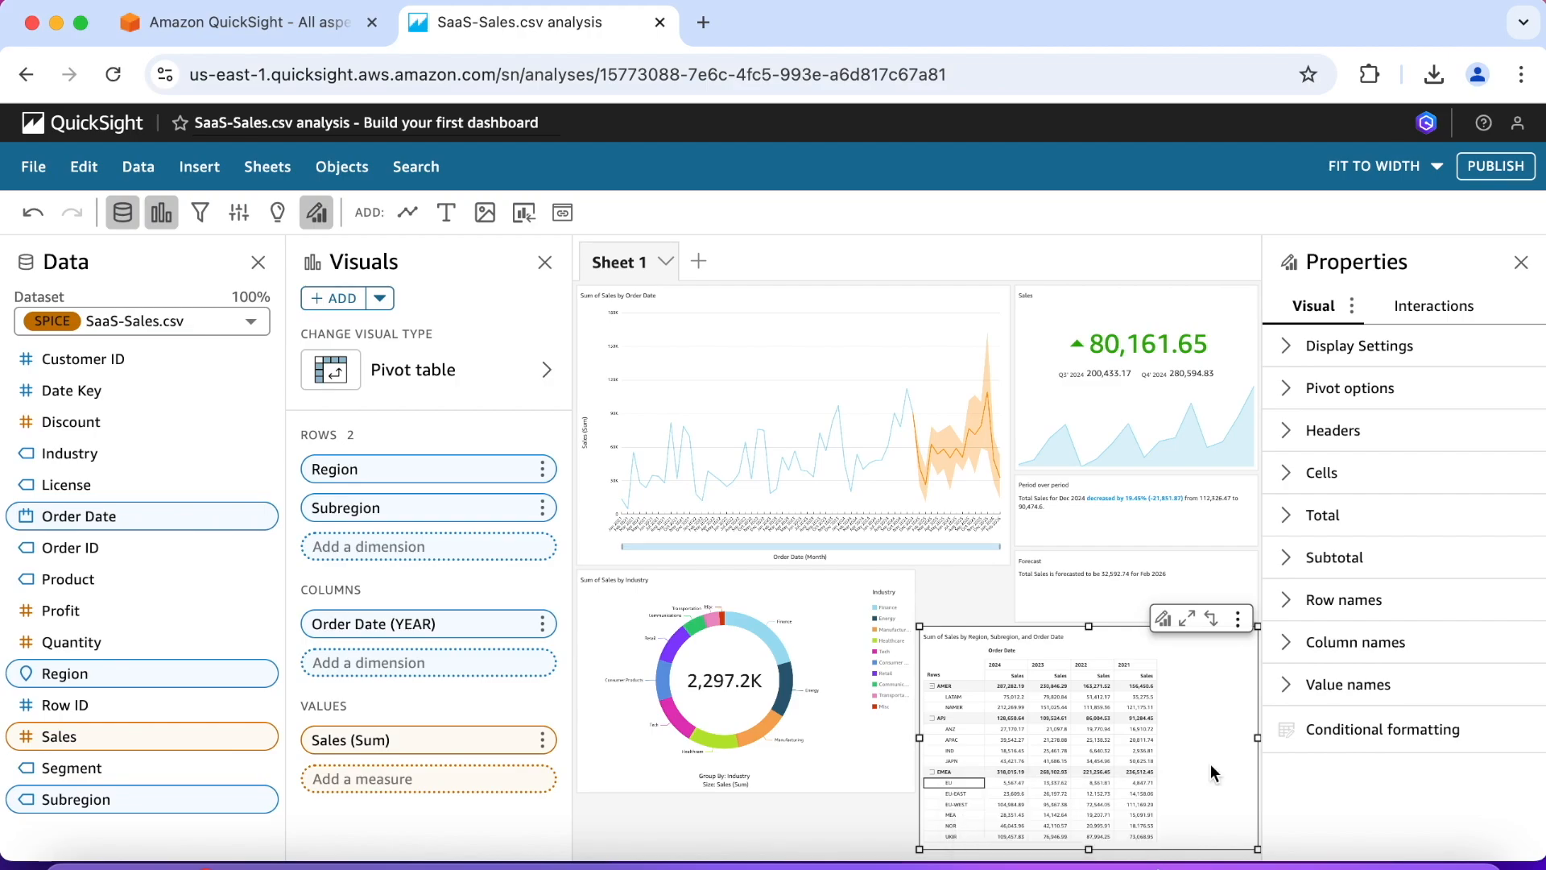
click(932, 774)
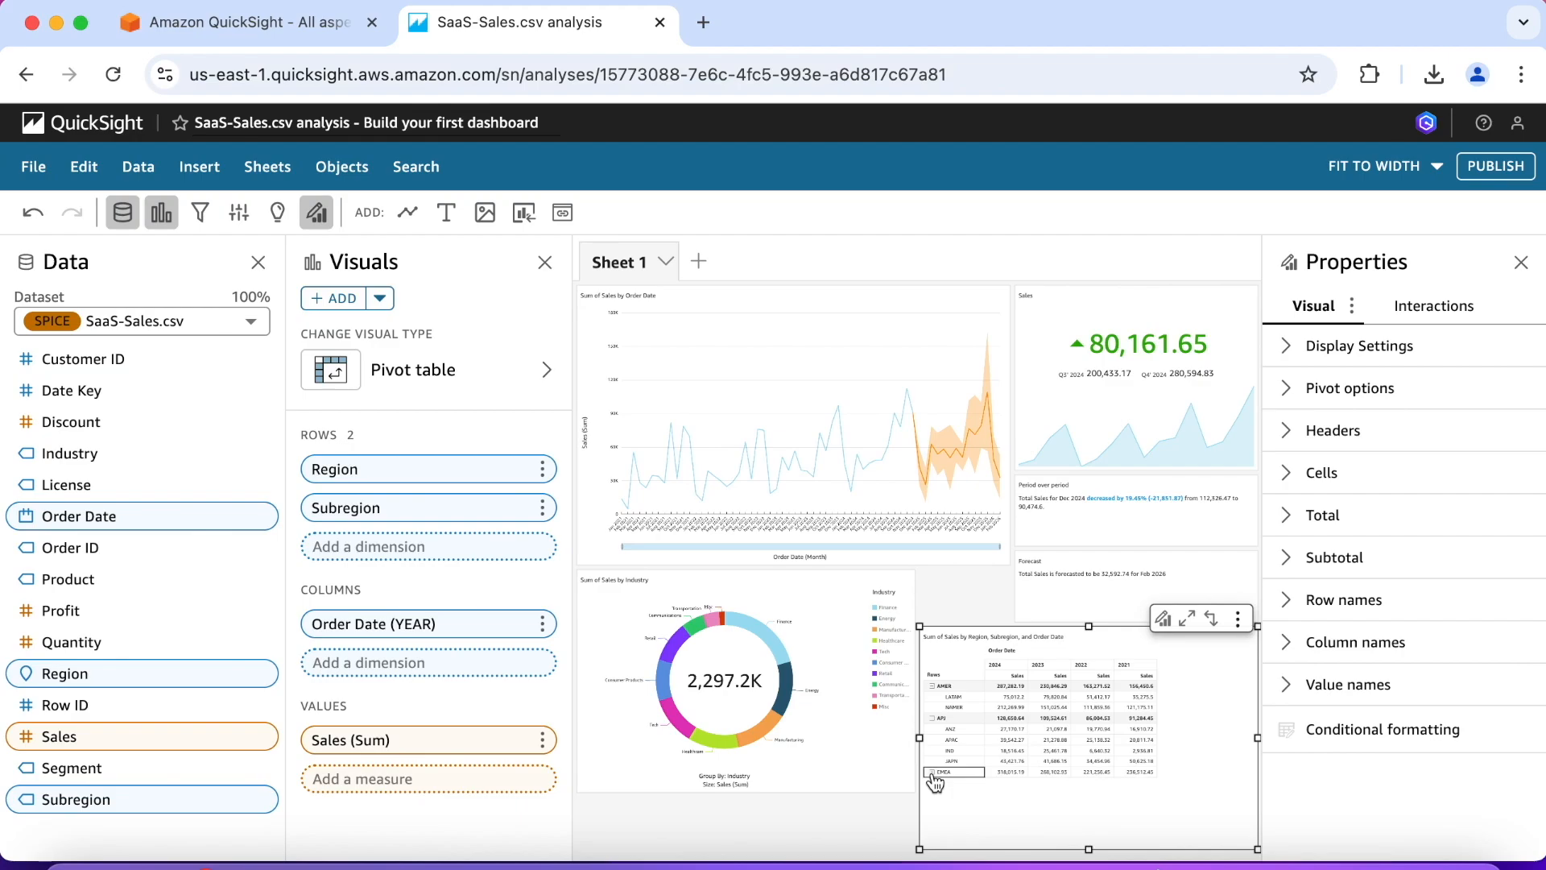
click(932, 774)
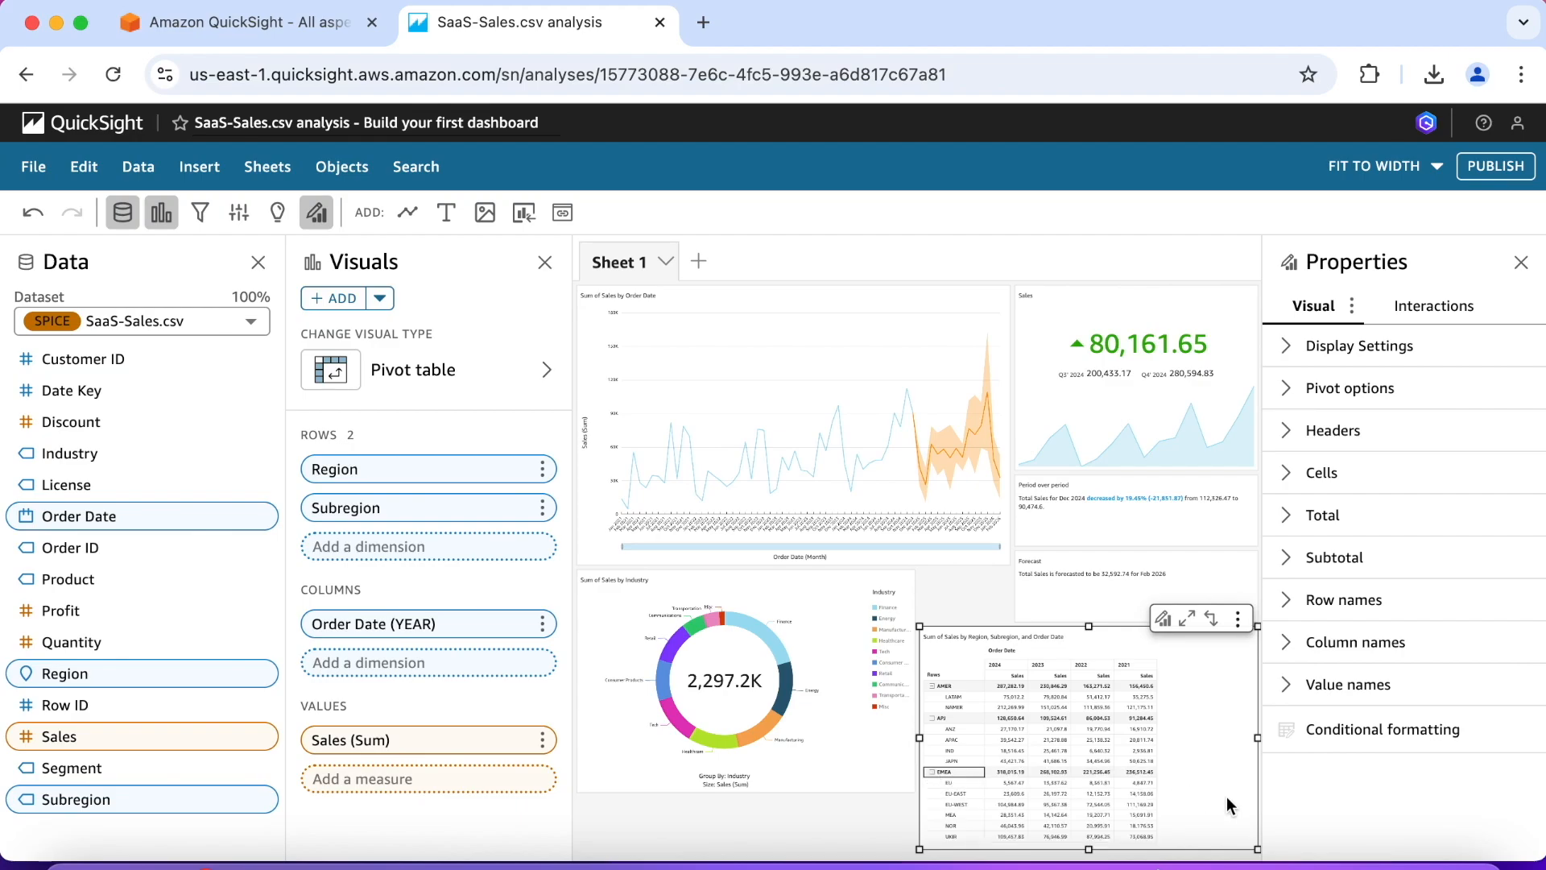
Step: Hide the single metric label in the pivot table's pivot options
click(1286, 391)
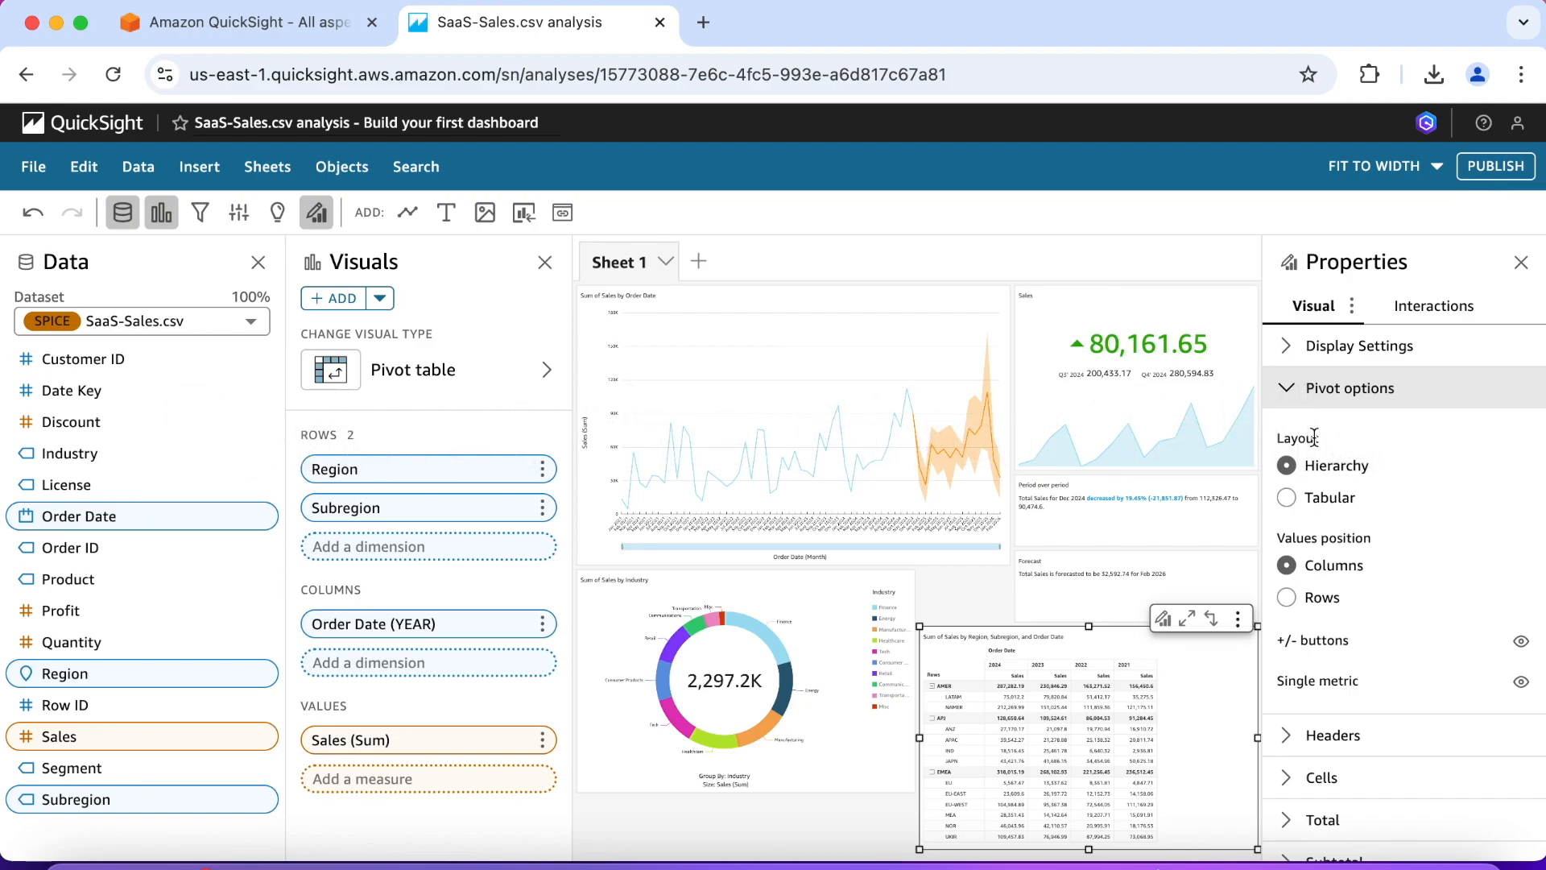
click(1520, 681)
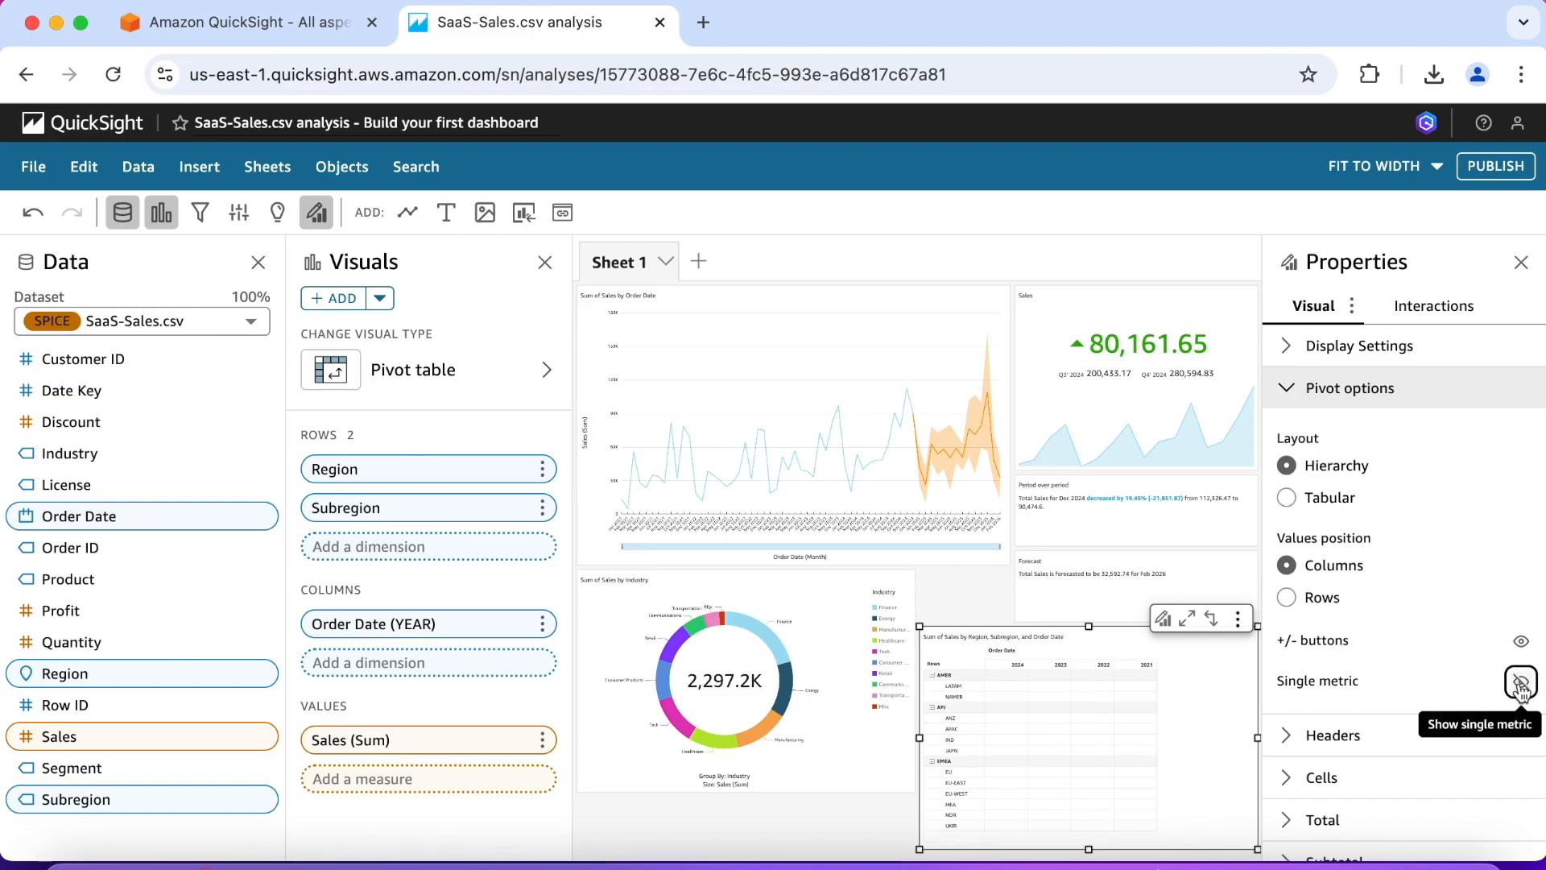
click(1287, 389)
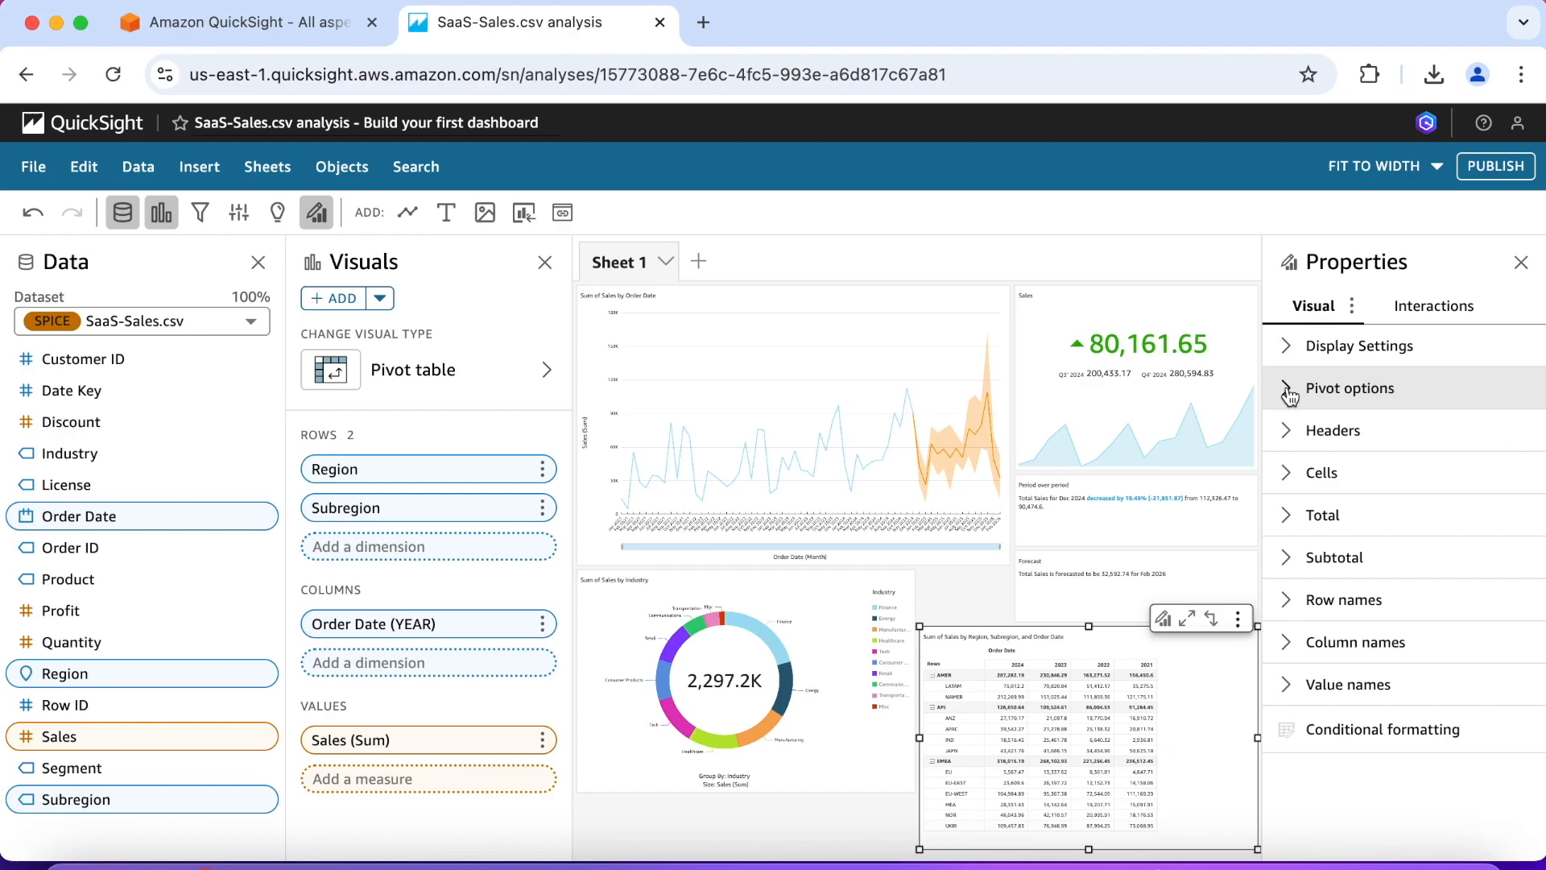
Step: Set the pivot table's rows label to "Region > Subregion"
click(1286, 430)
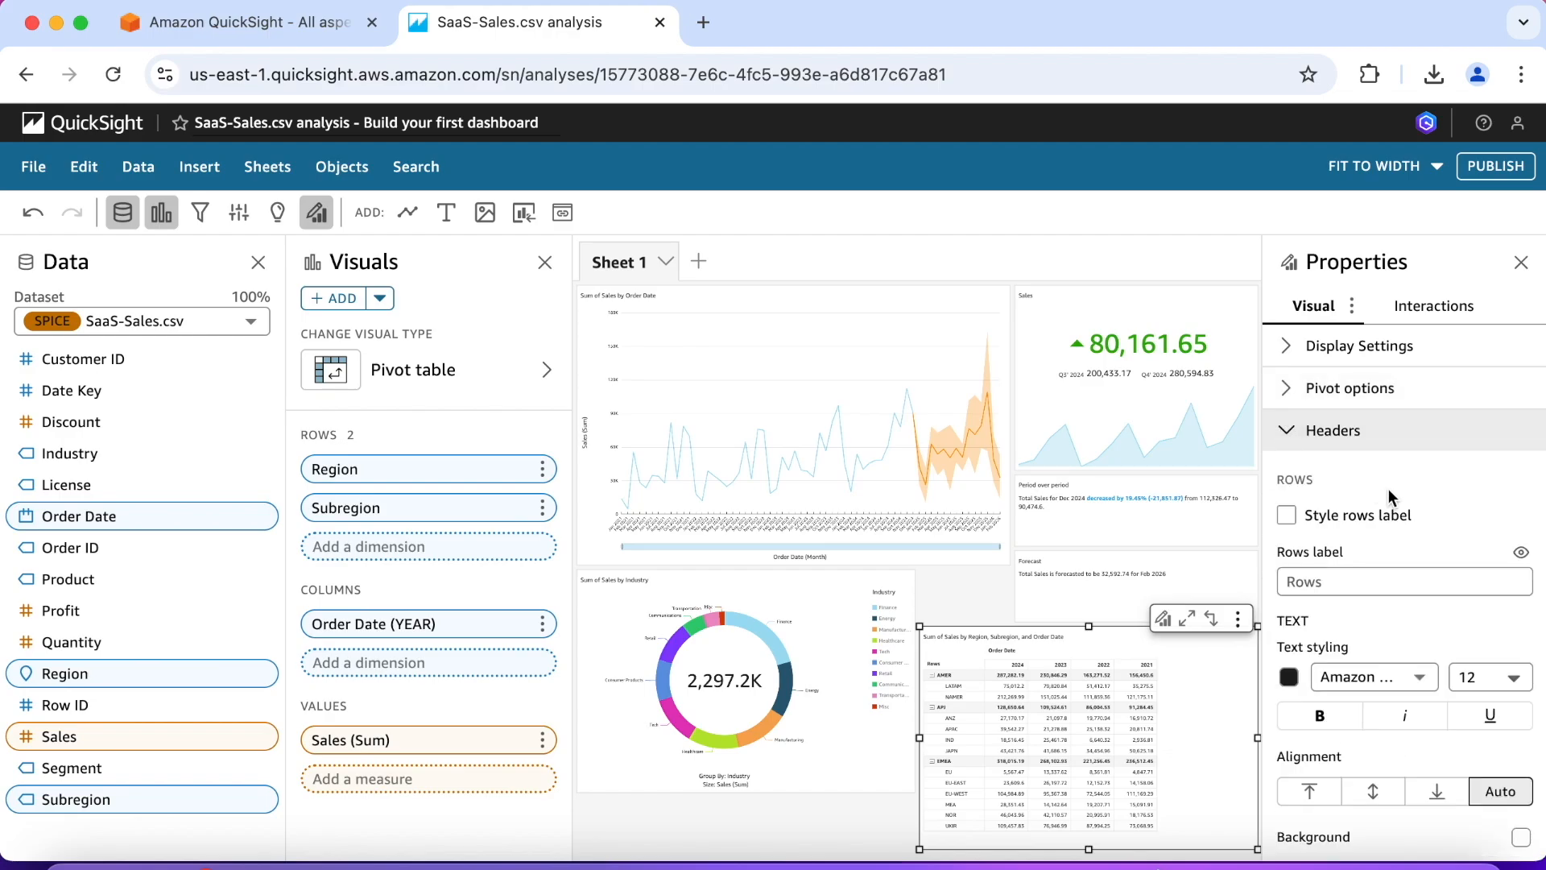
scroll(1388, 490, down, 2)
click(1334, 505)
text(Region)
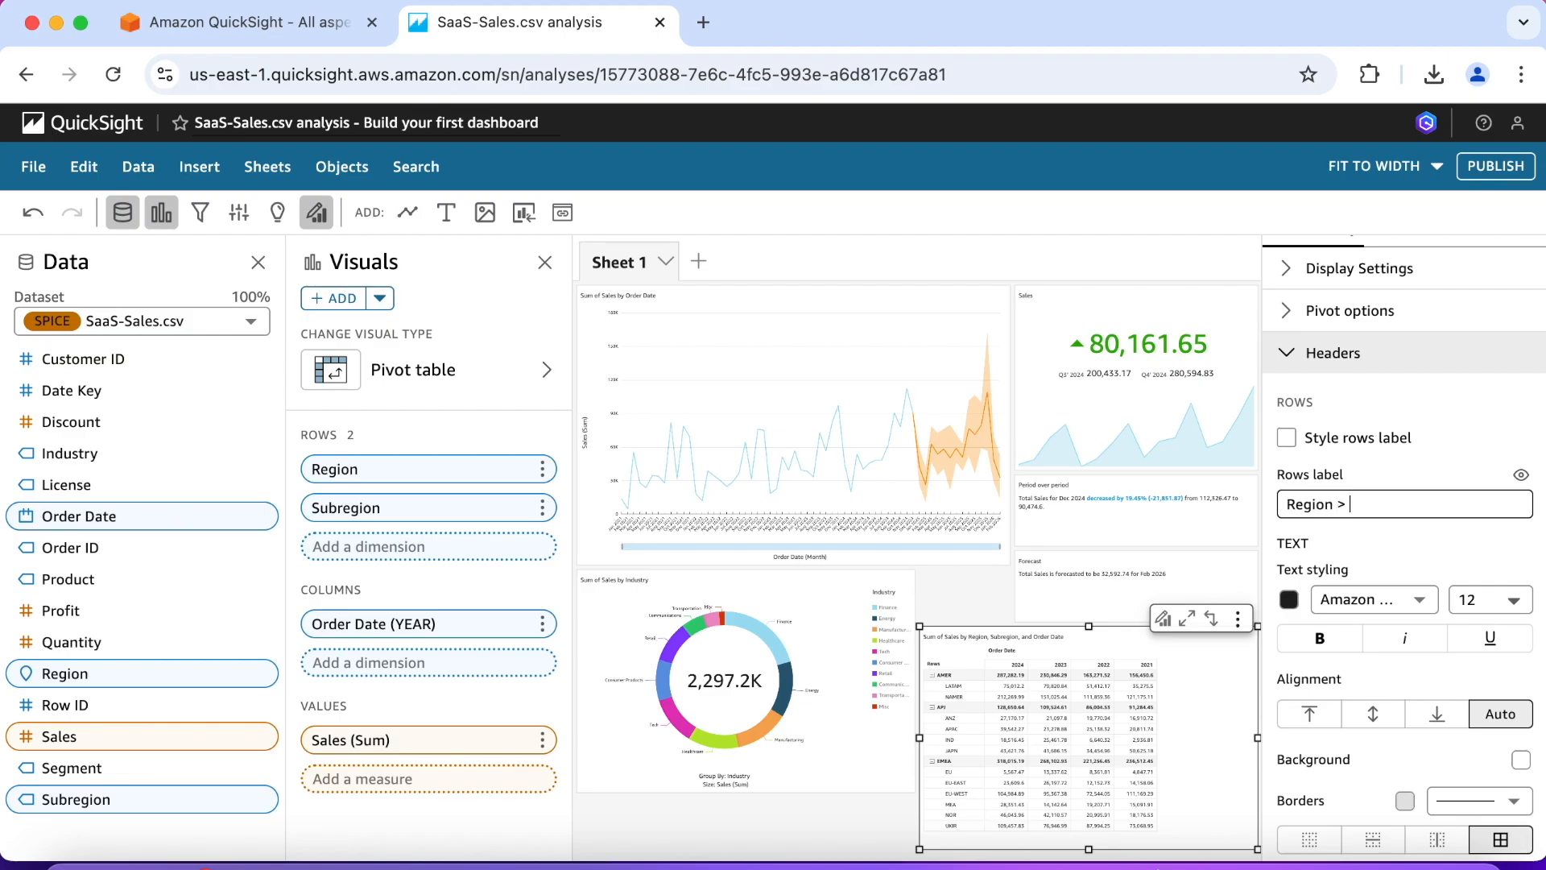
text( > Subregion)
click(1361, 534)
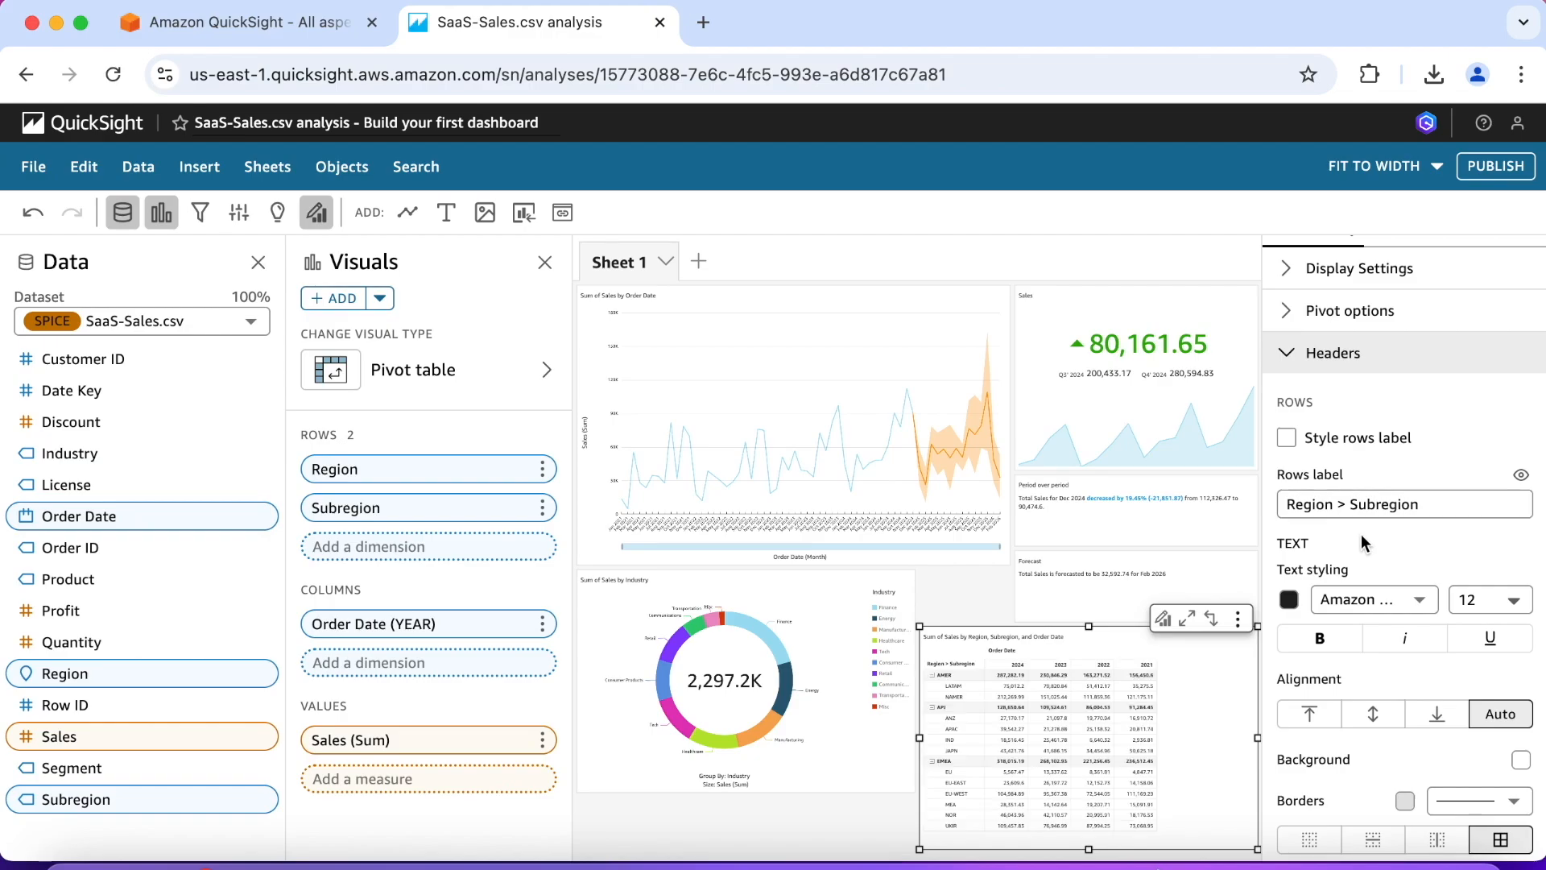
click(1286, 359)
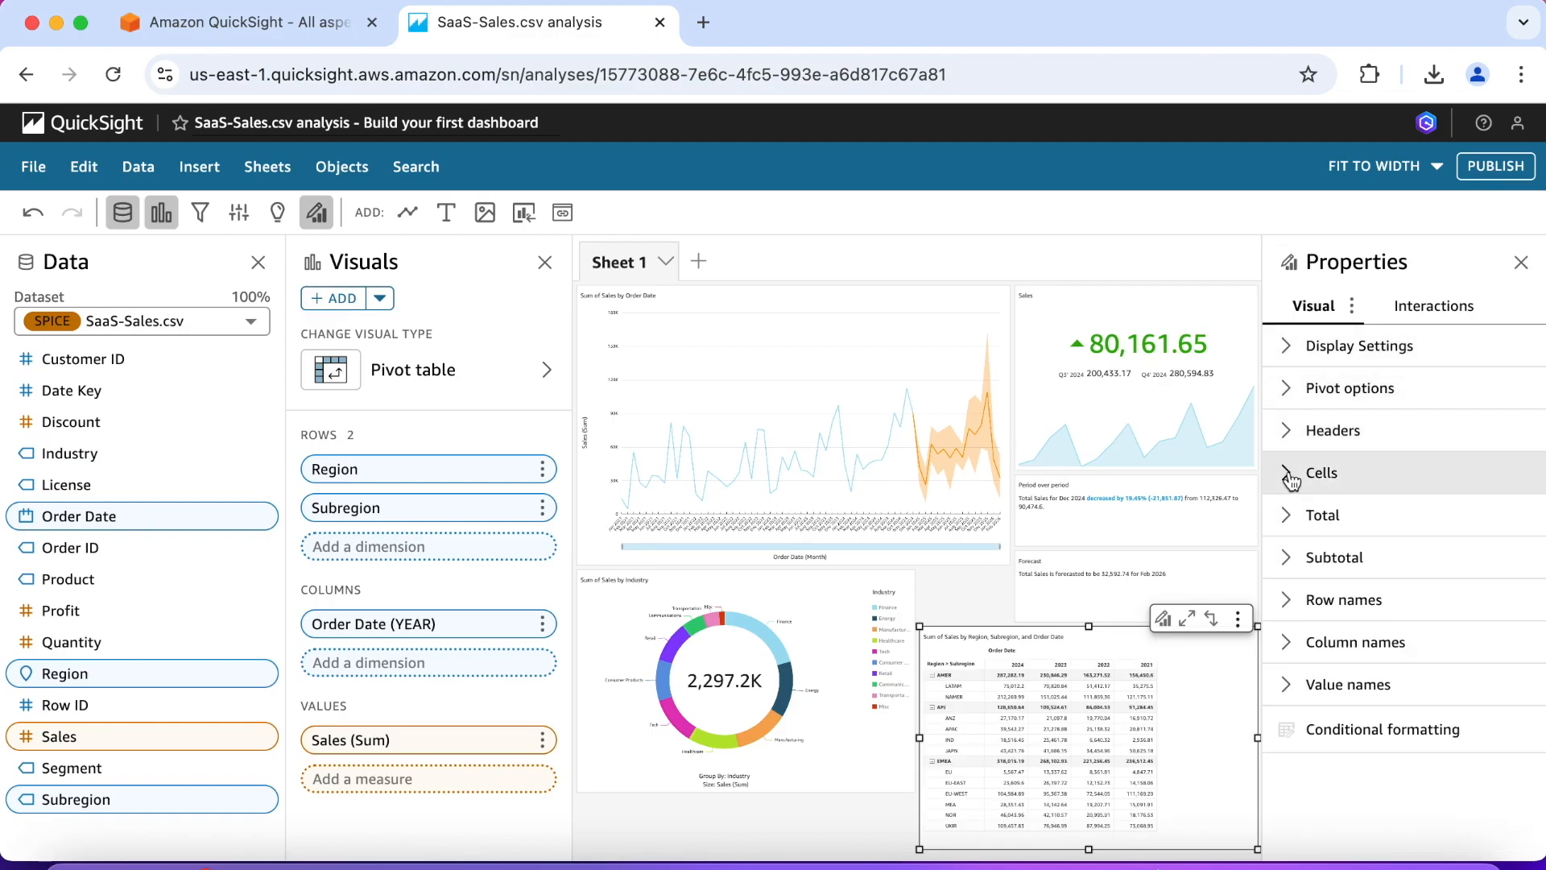
Step: Expand the pivot table's columns to fill the width of the visual
click(1288, 476)
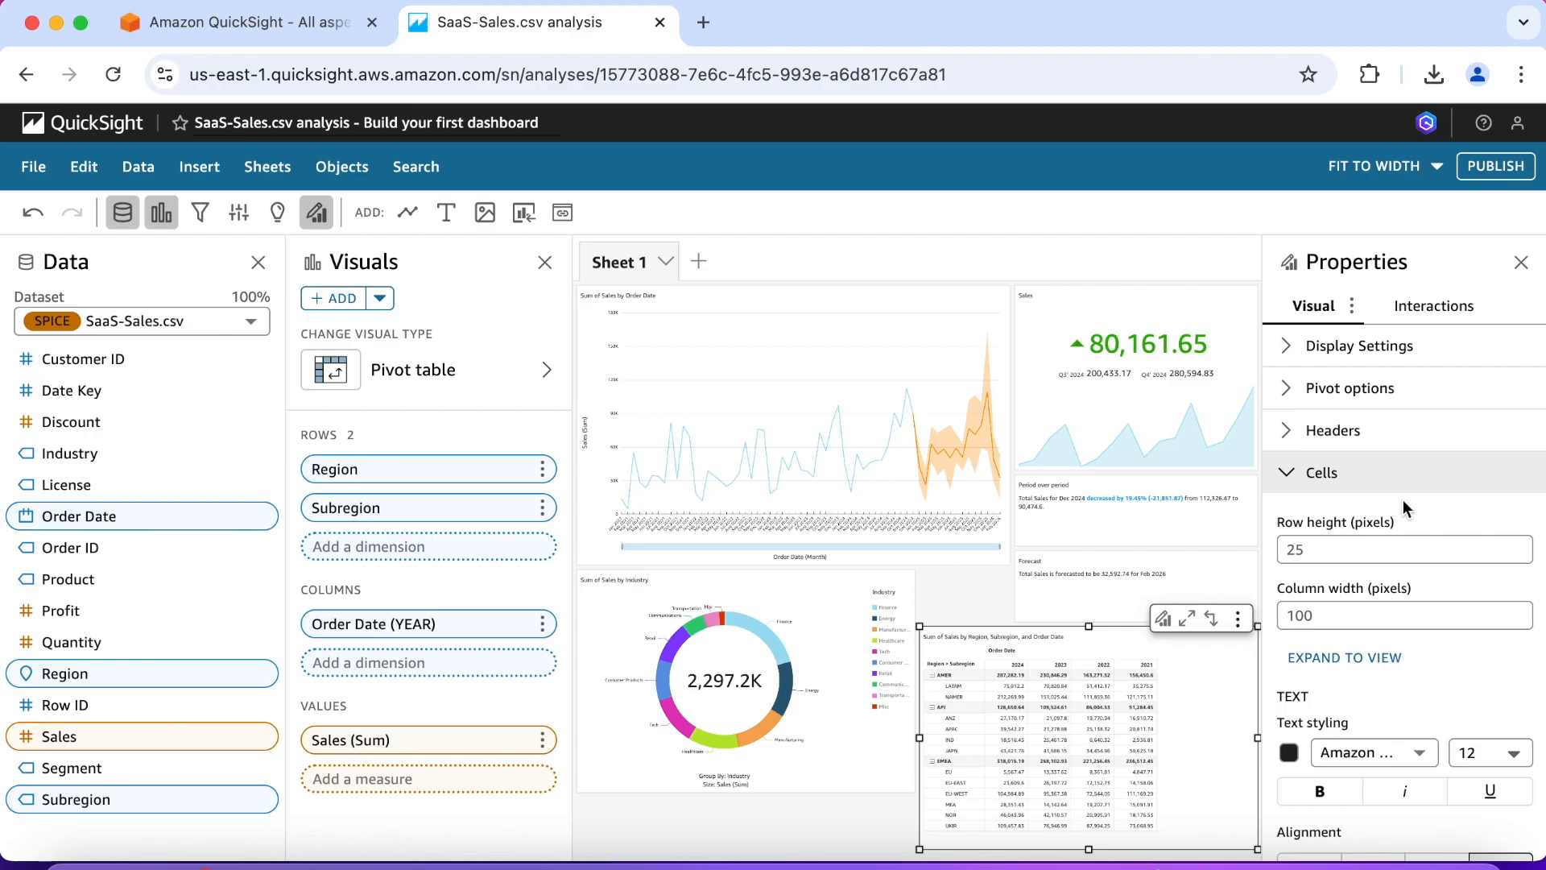
scroll(1403, 506, down, 1)
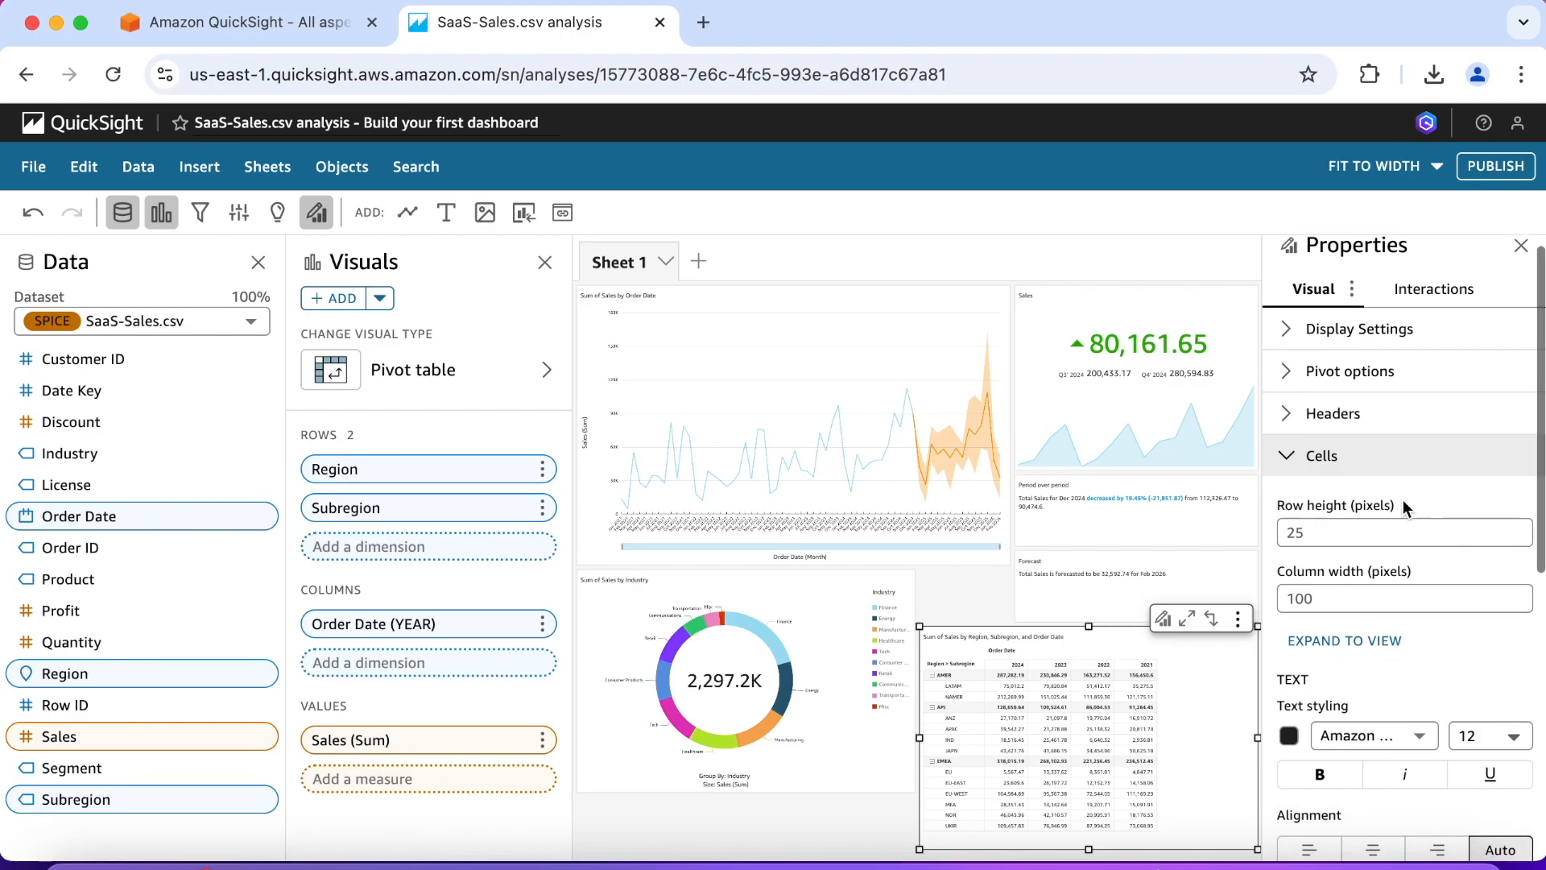
click(1360, 643)
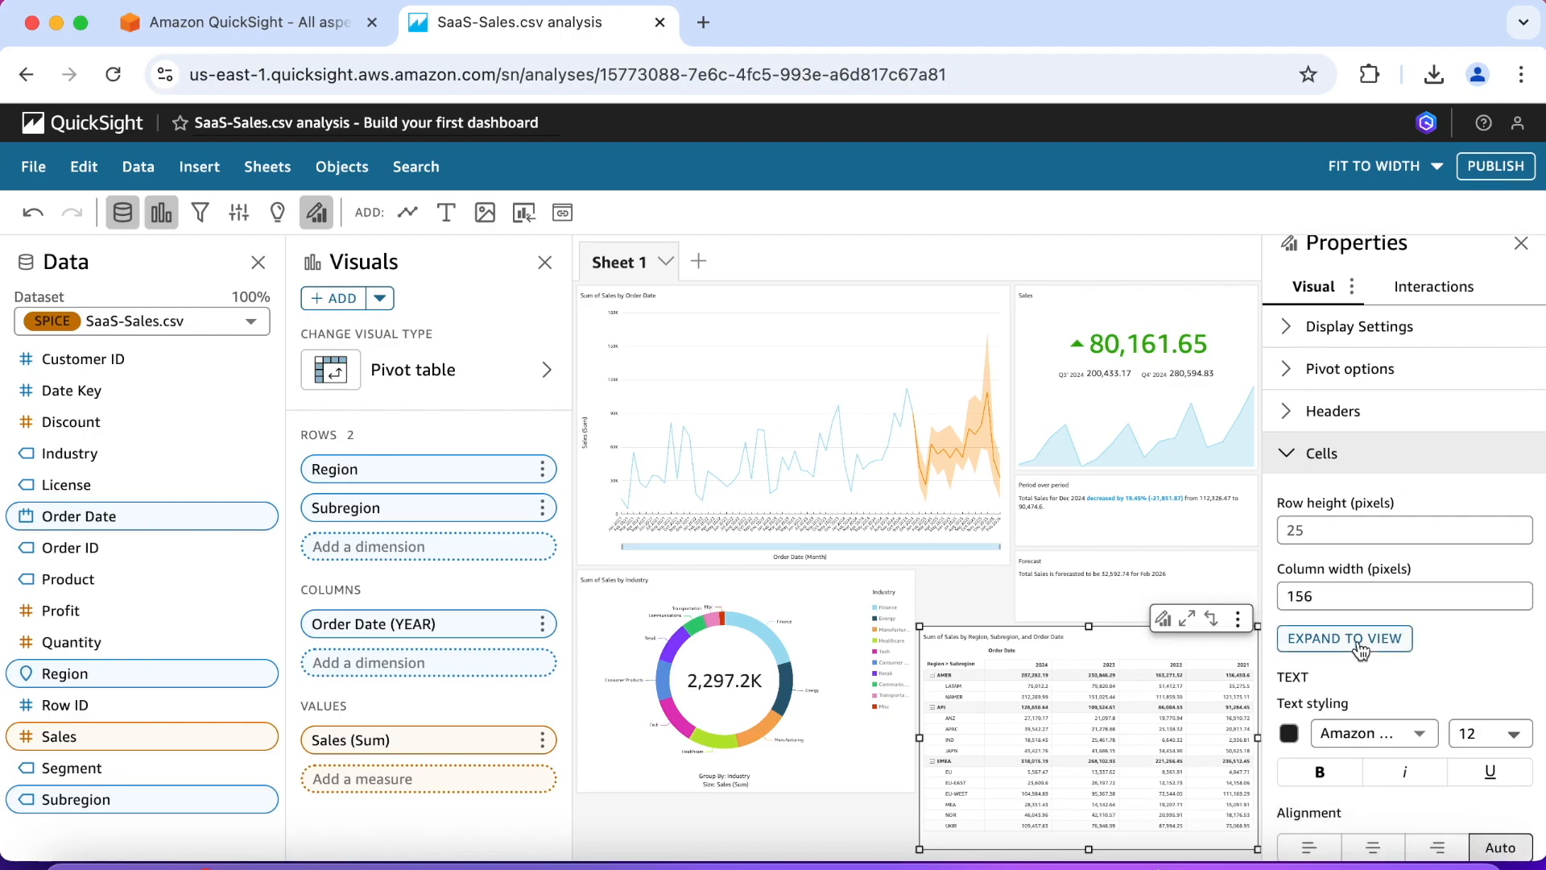
Step: Collapse the AMER, APJ and EMEA regions in the pivot table and close the cell settings
click(933, 677)
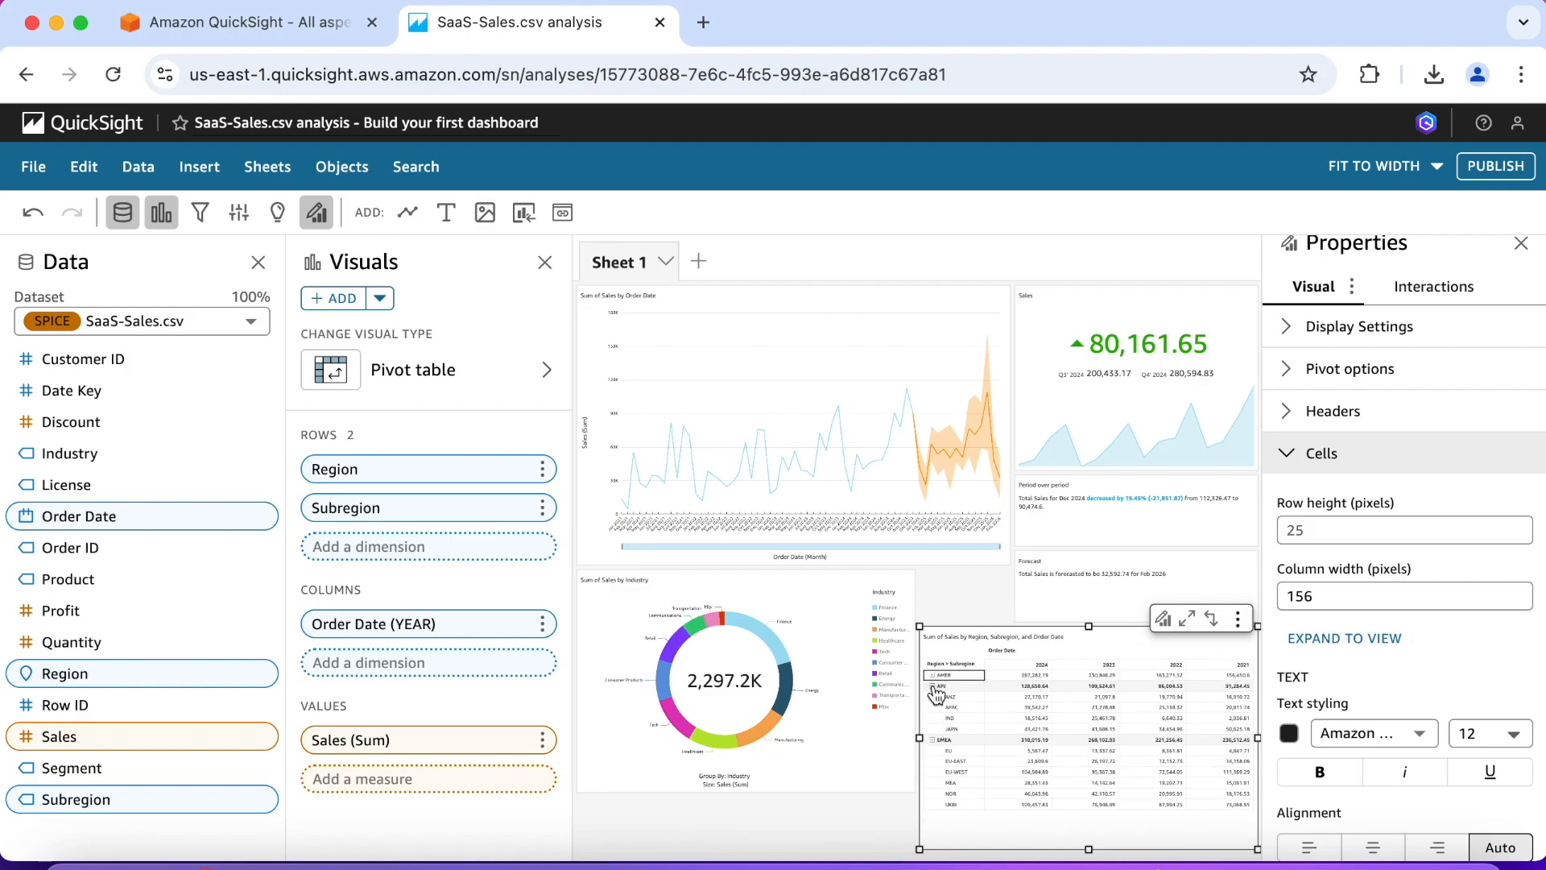
click(934, 691)
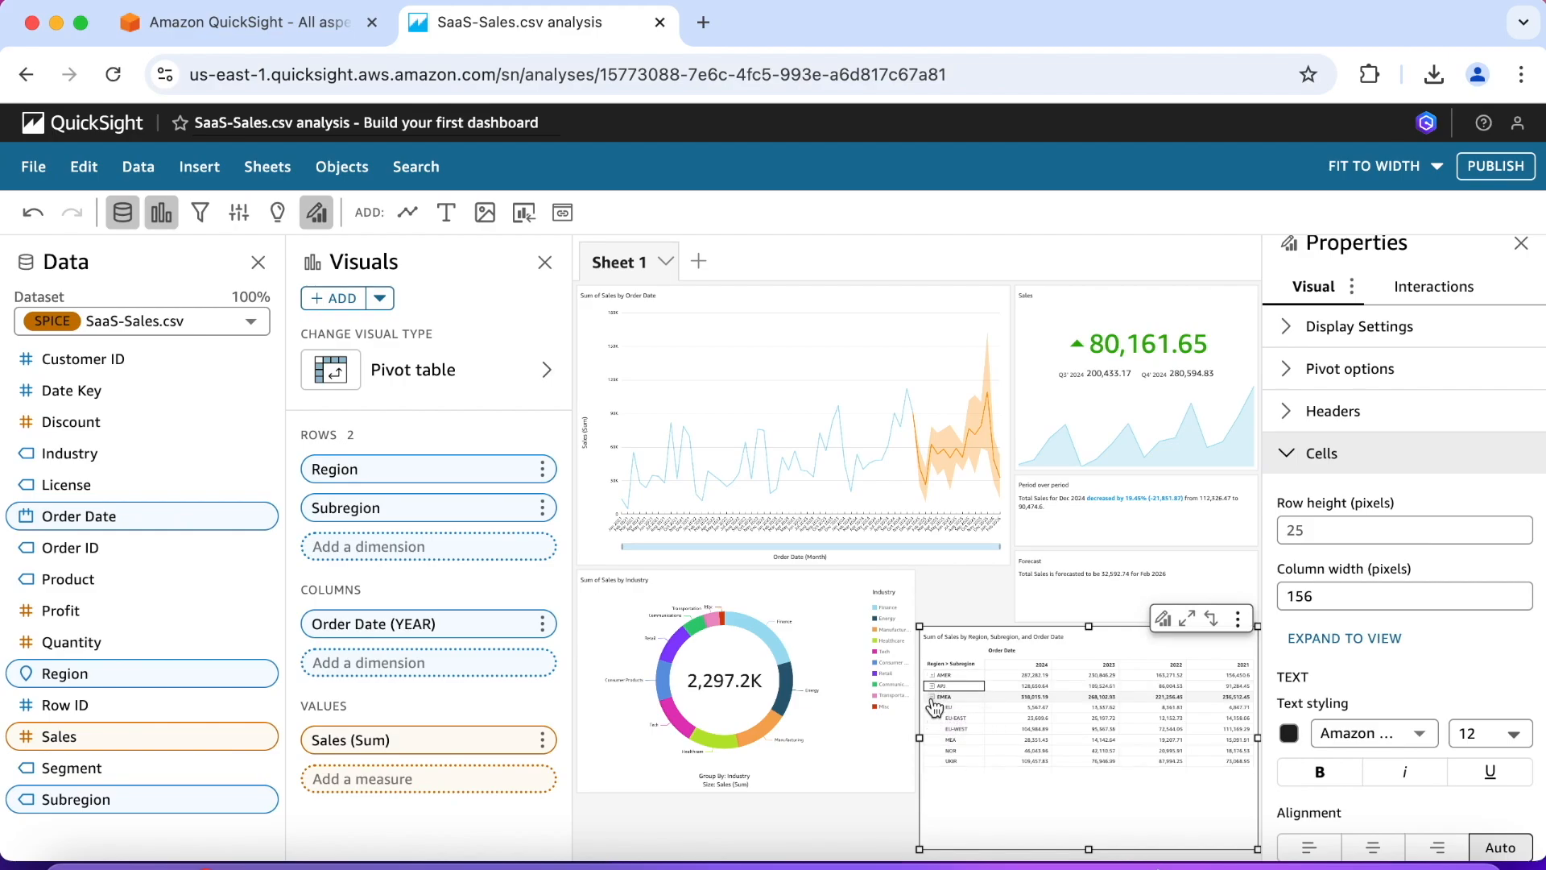
click(932, 697)
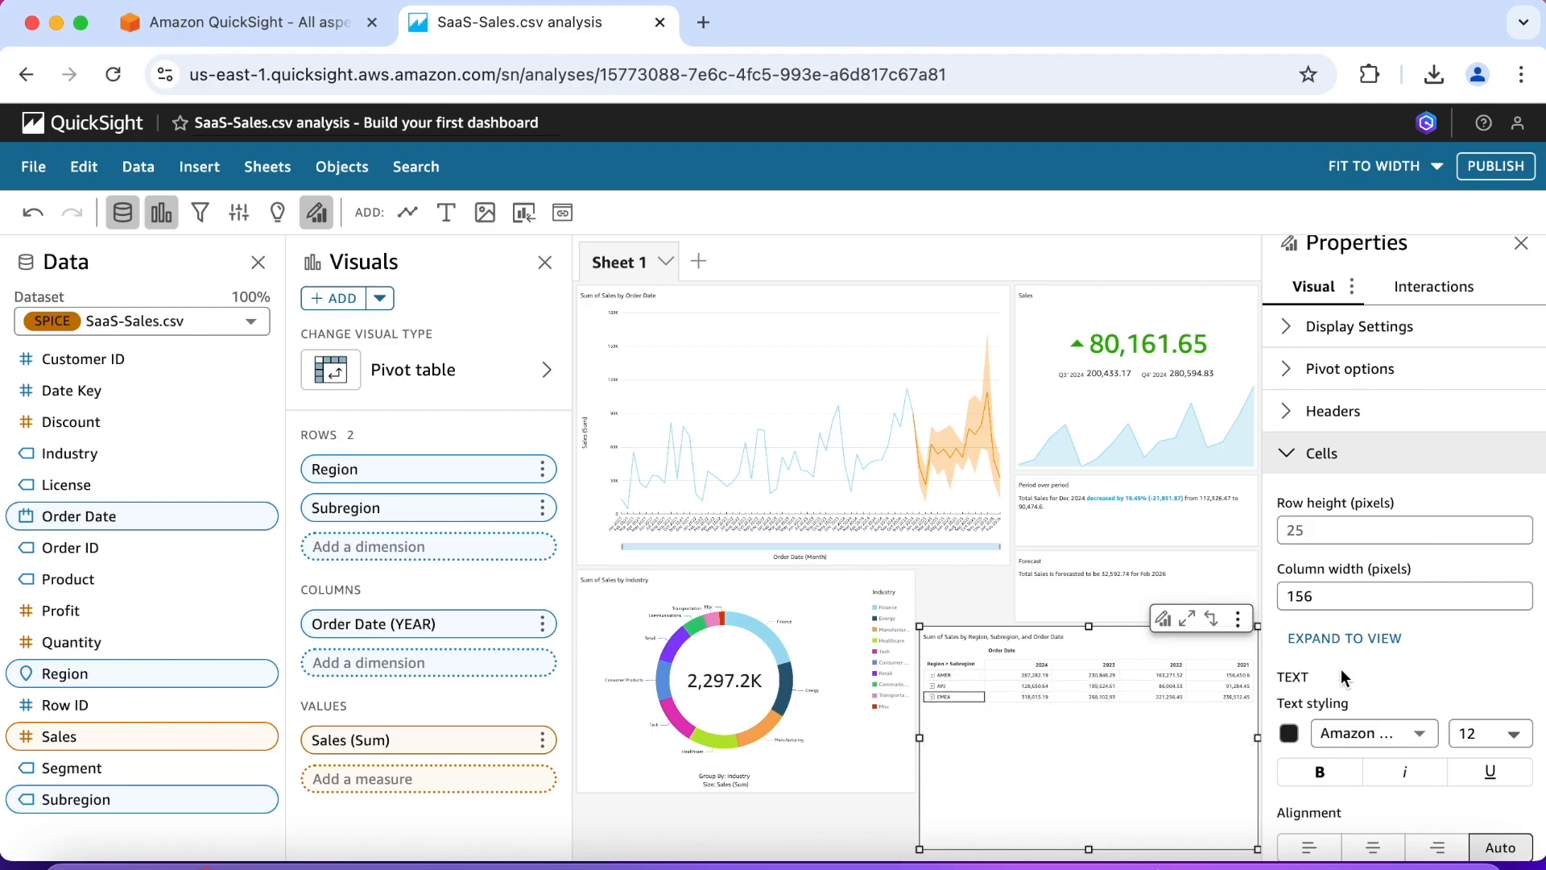
click(1288, 453)
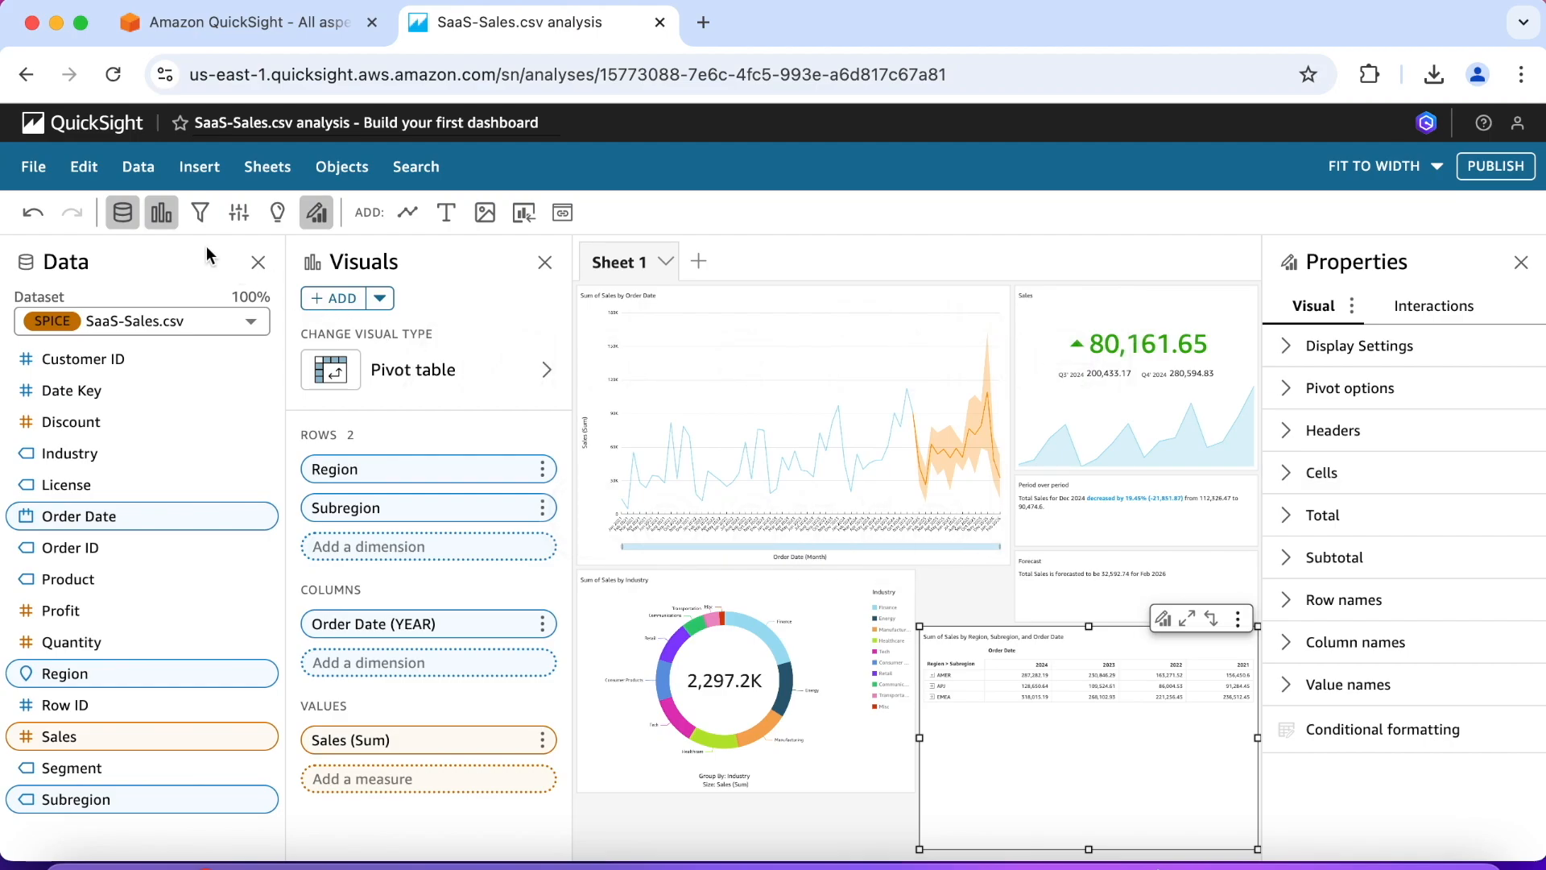
Step: Add a filter on Segment and apply it cross-sheet to all sheets and visuals
click(201, 215)
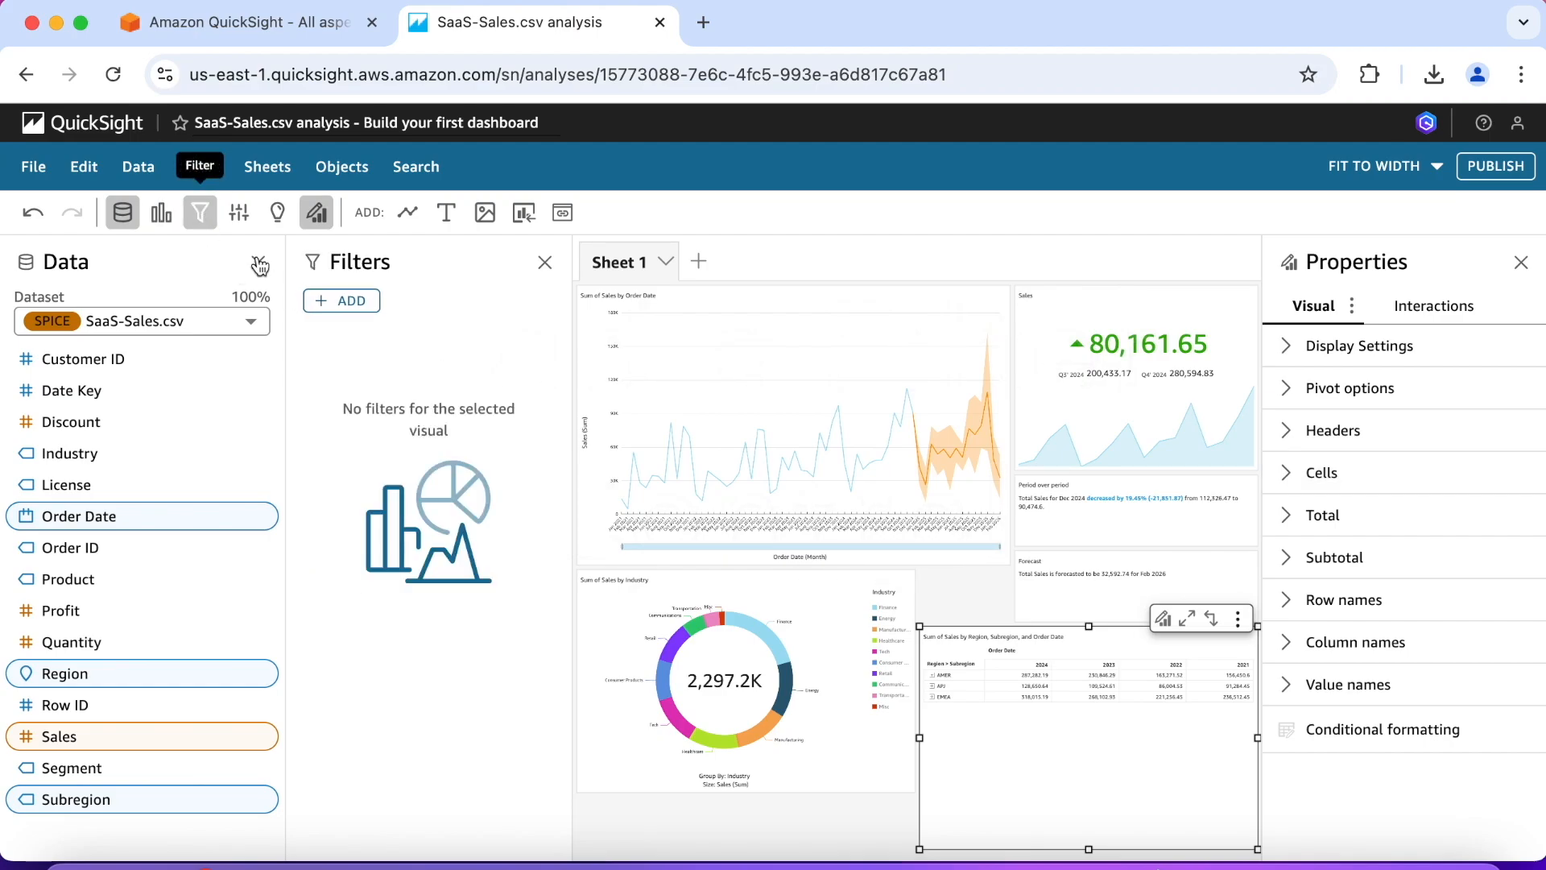
click(351, 301)
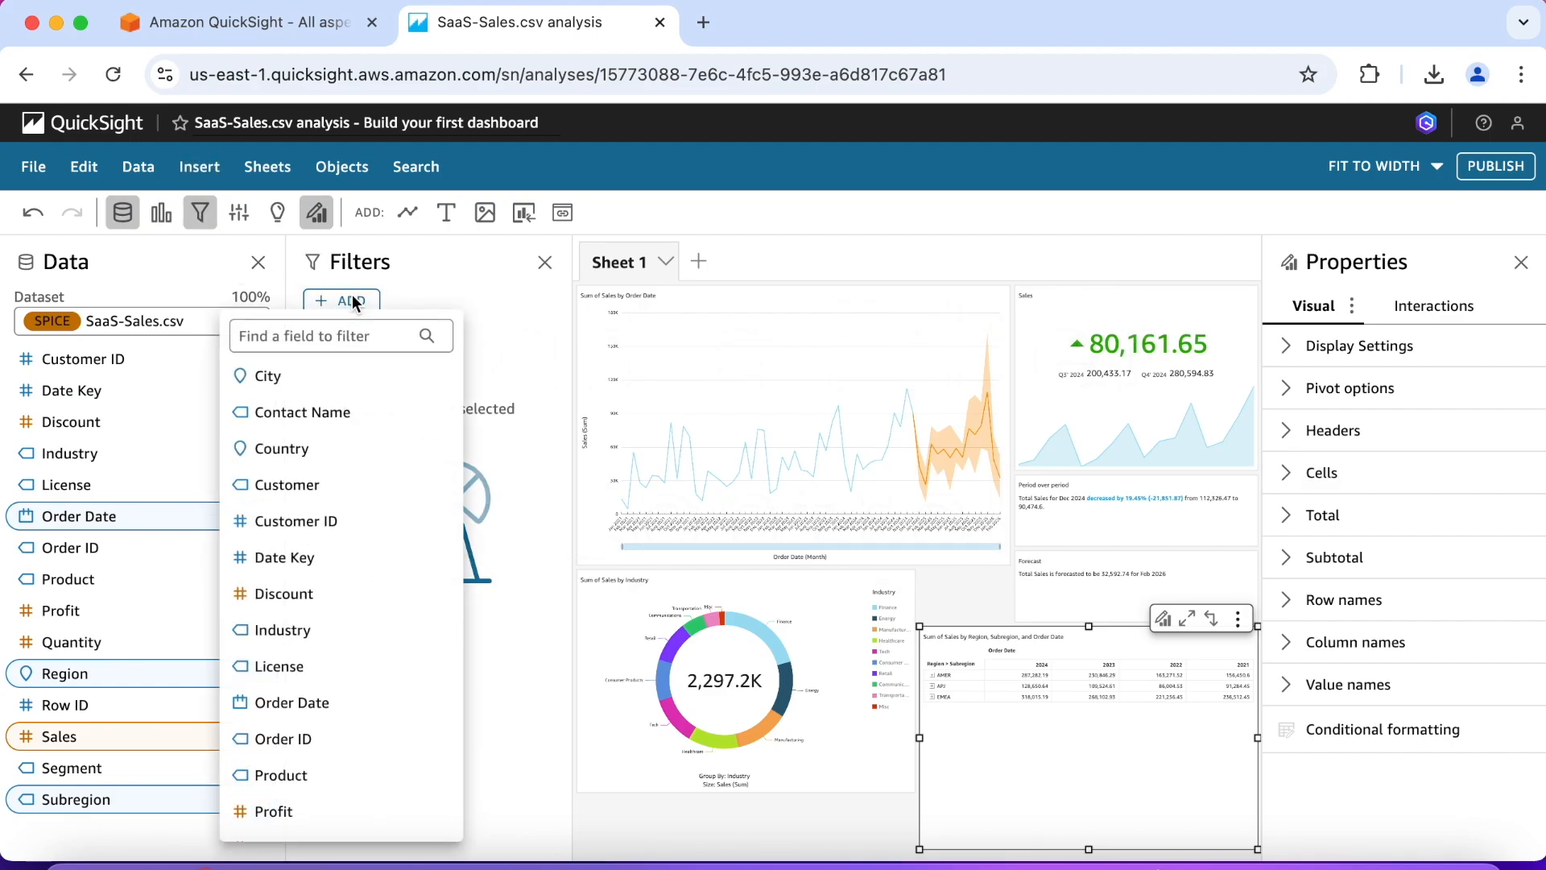
scroll(310, 555, down, 5)
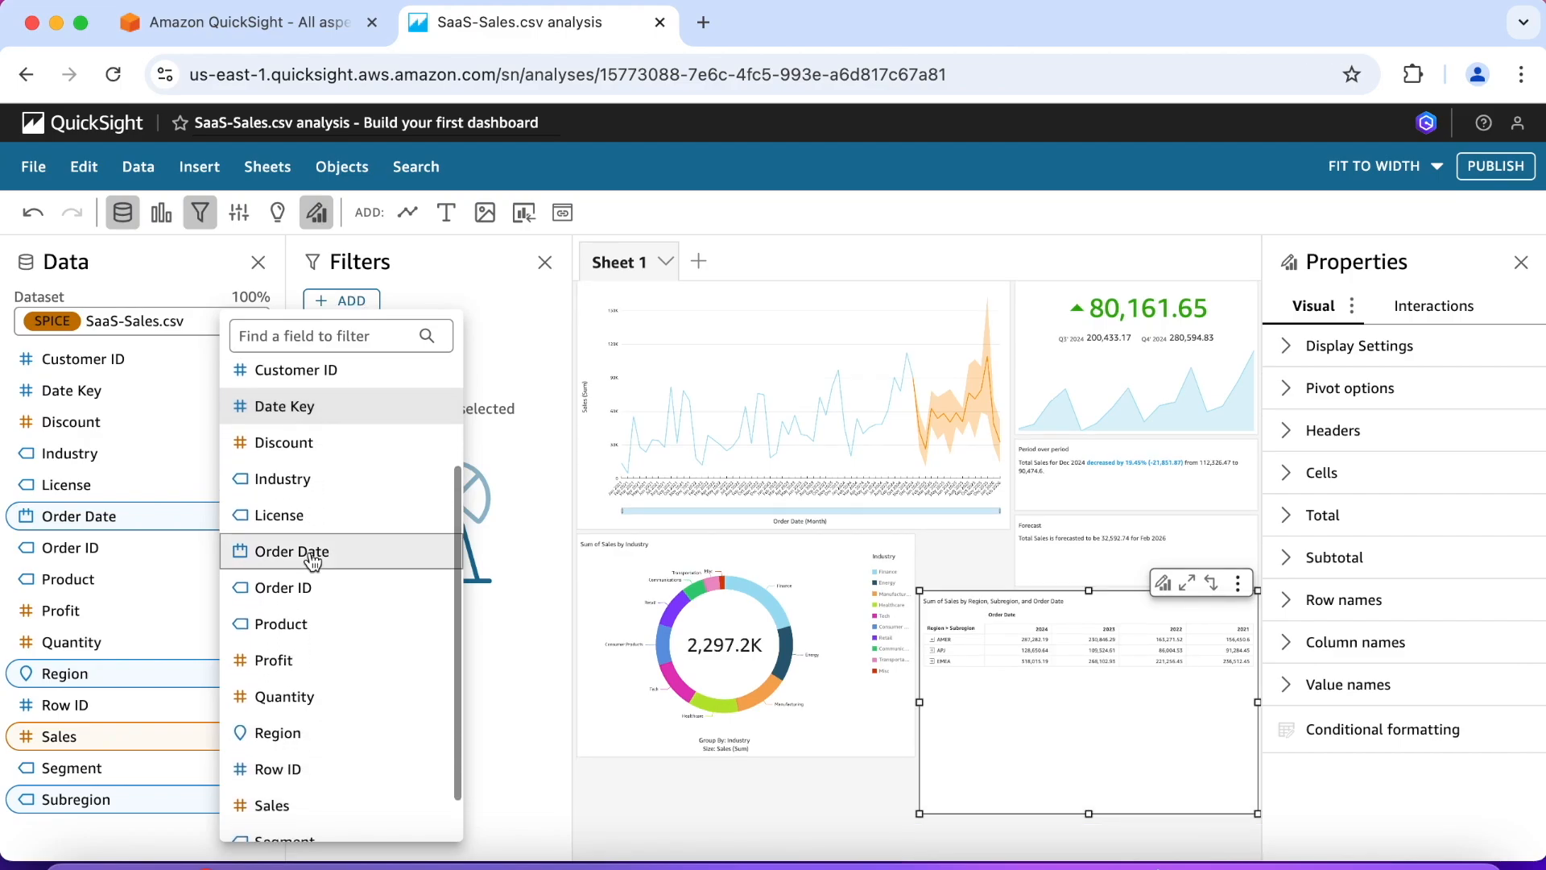
click(322, 789)
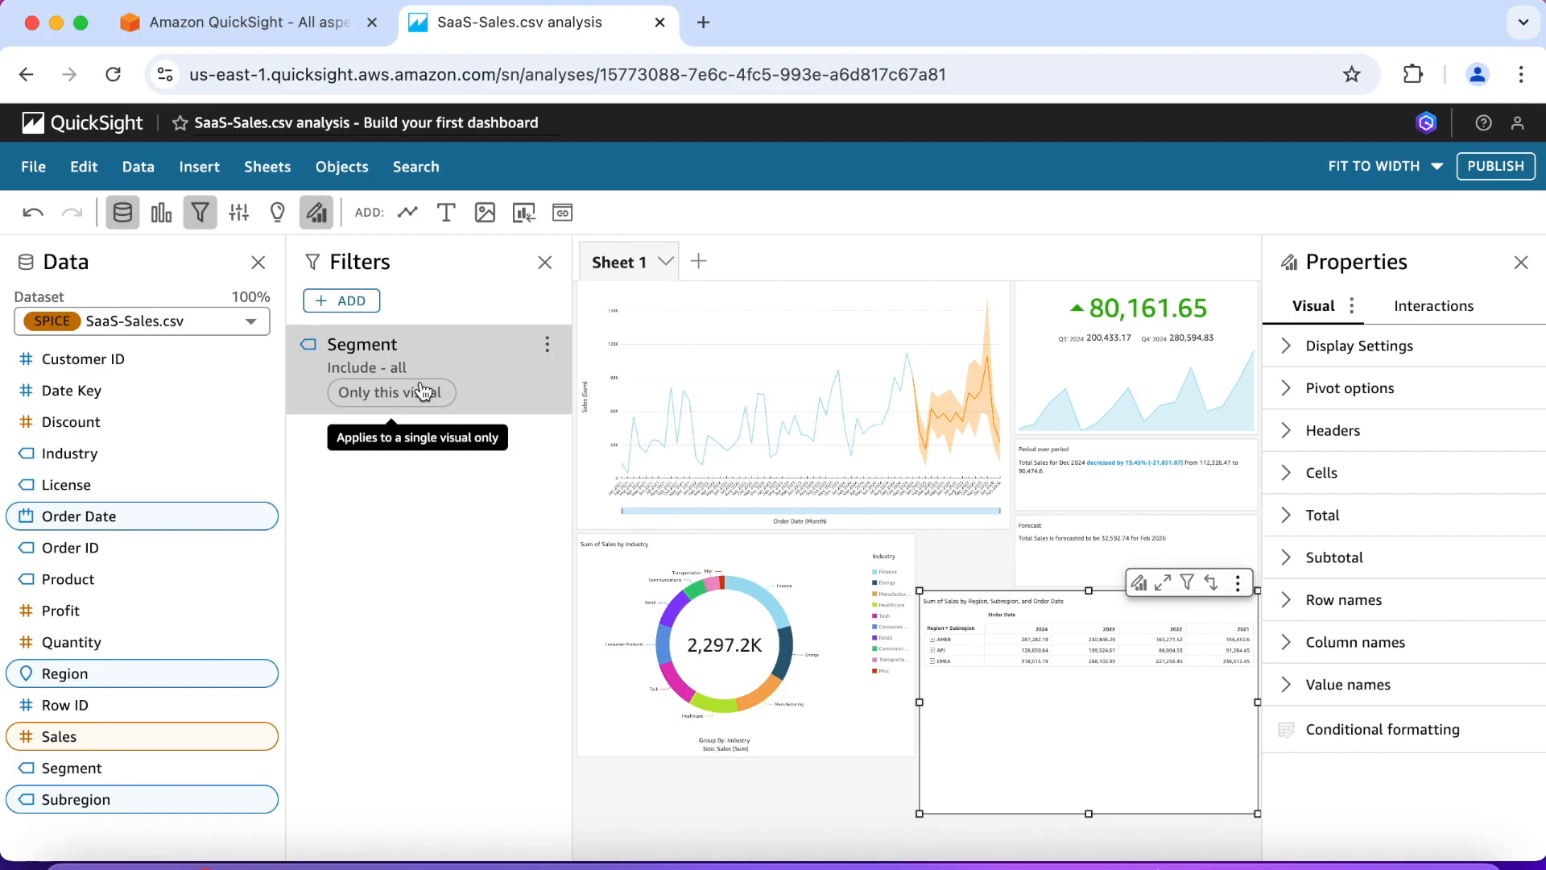
click(465, 391)
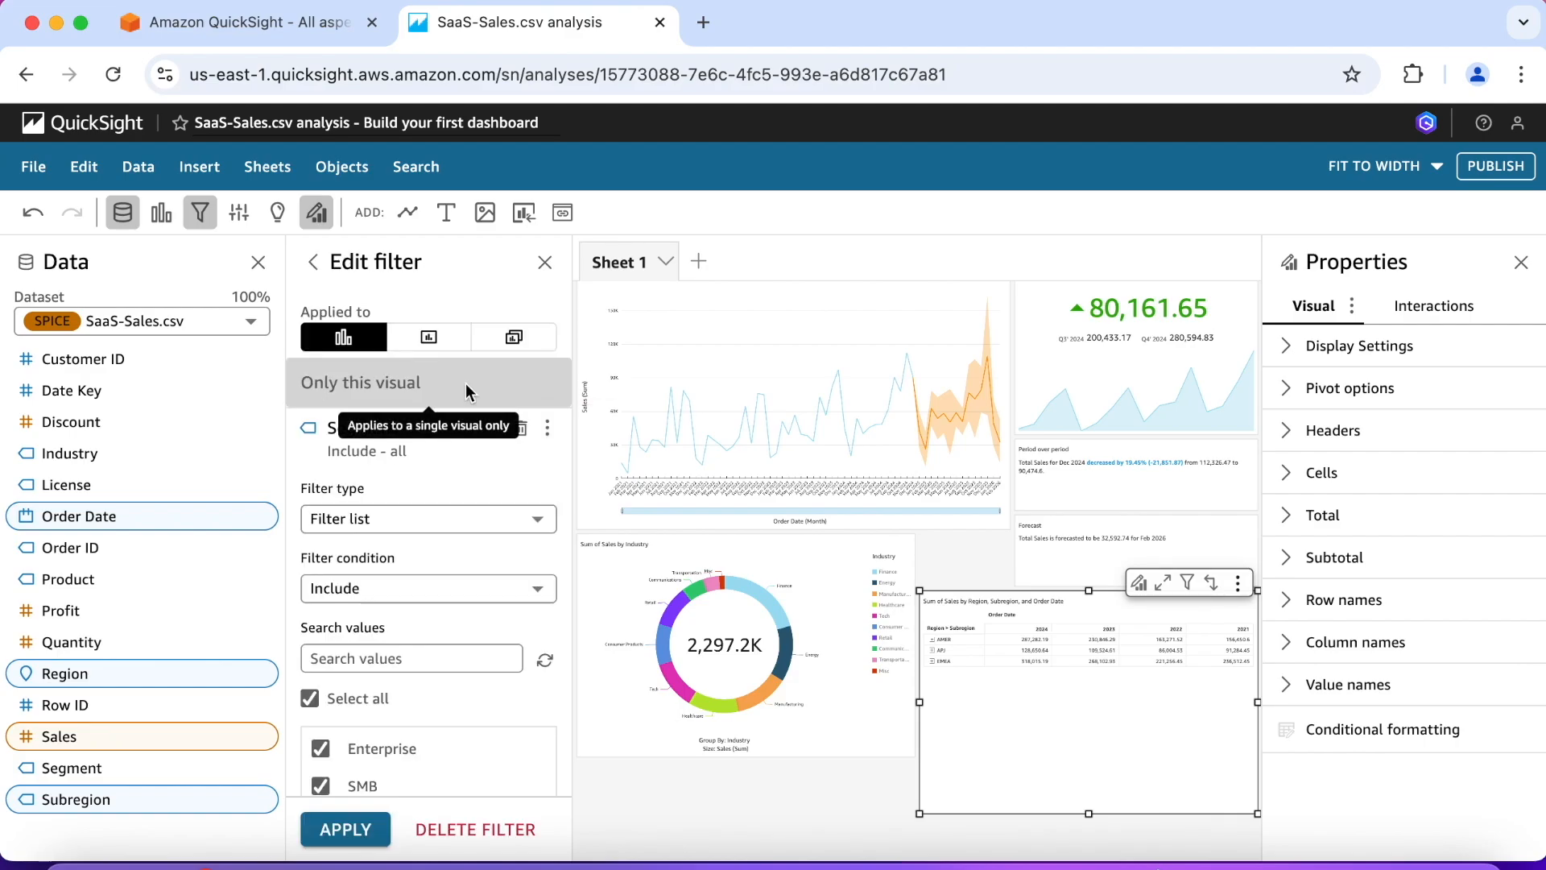
click(531, 345)
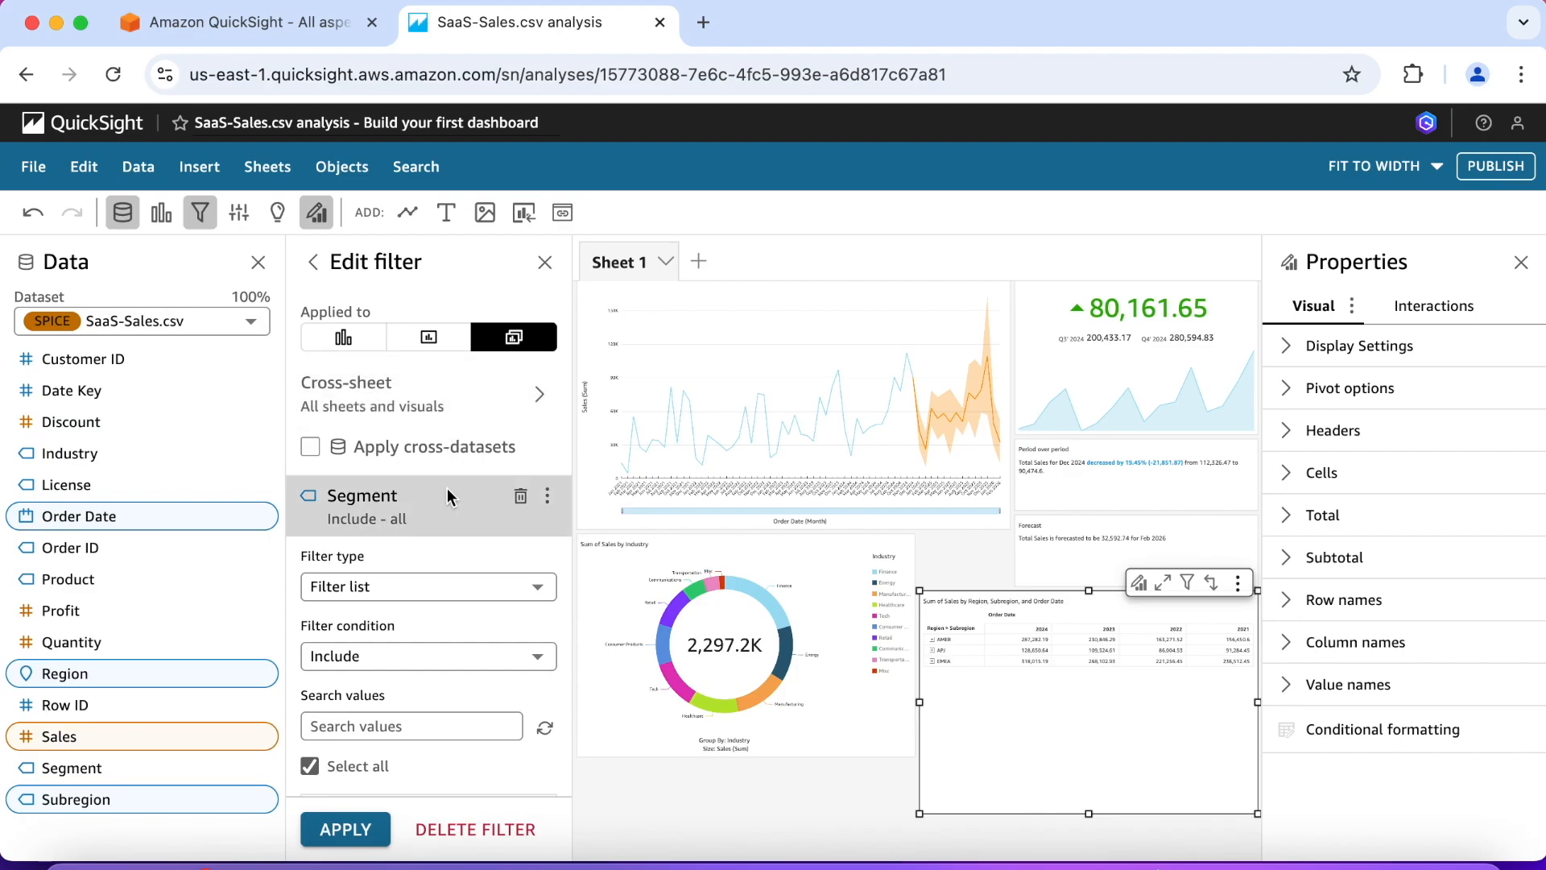
Step: Add a control for the Segment filter at the top of this sheet
key(super+z)
click(547, 496)
mouse_move(632, 544)
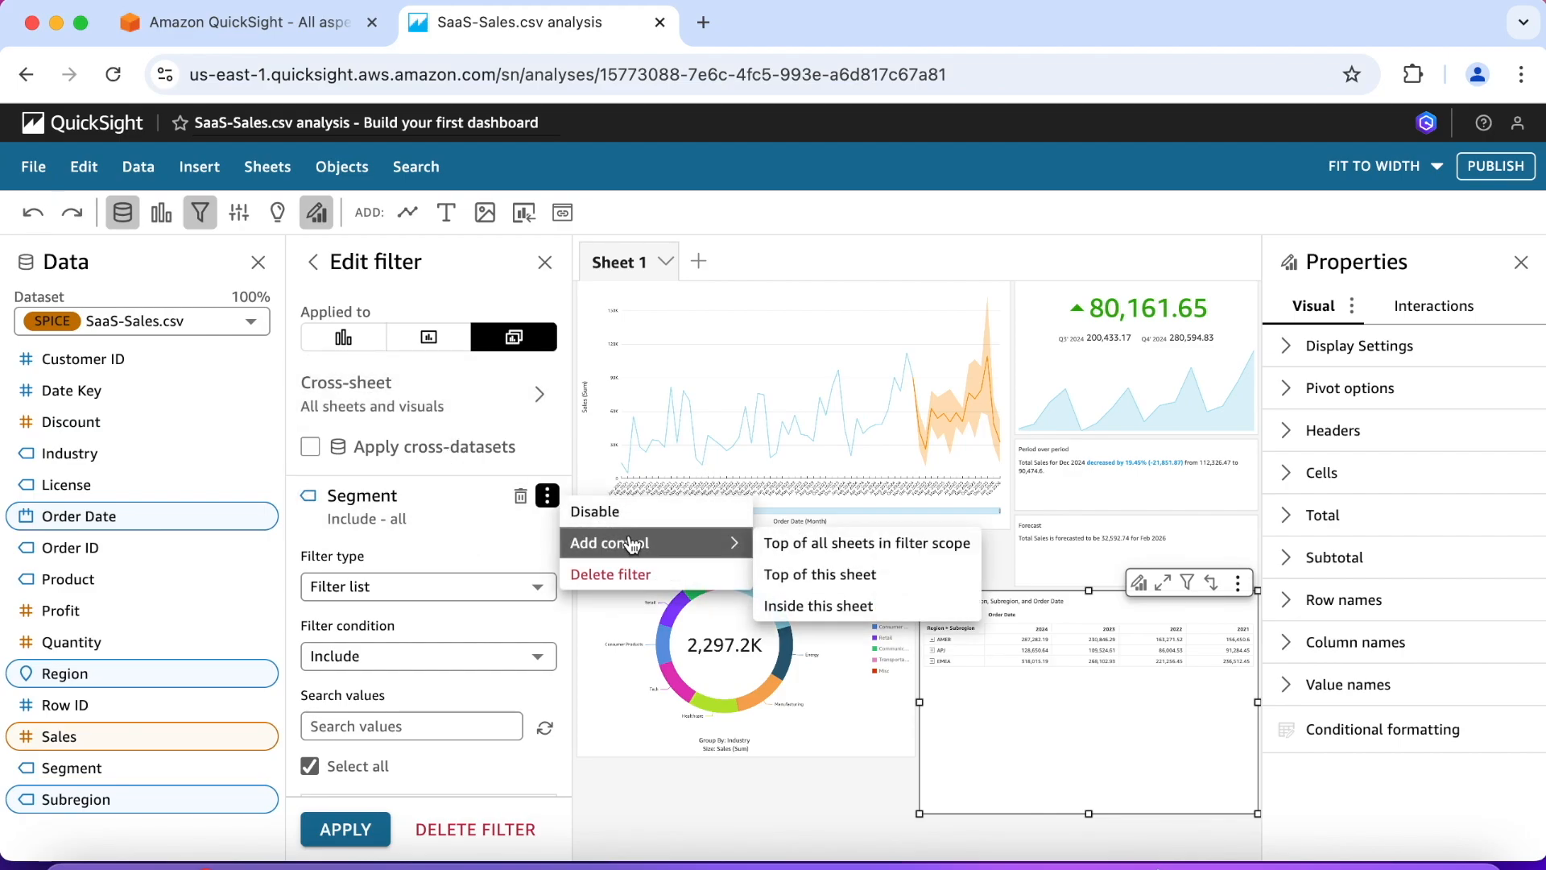
click(809, 574)
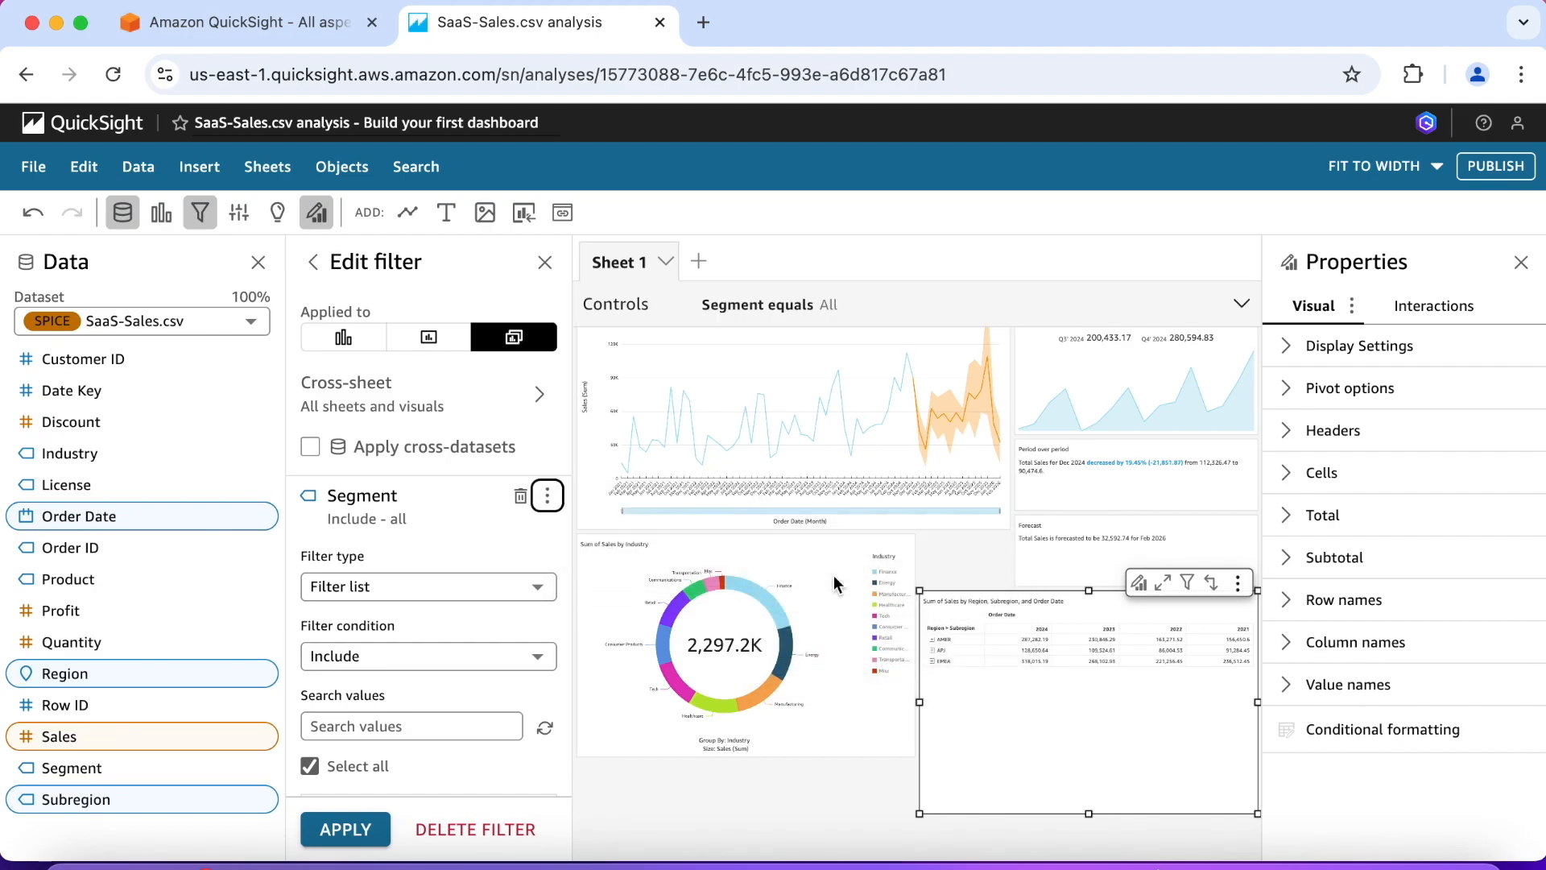
Step: Expand the sheet controls, test the Segment control by clearing and reselecting all values, and collapse the controls again
scroll(1023, 545, up, 2)
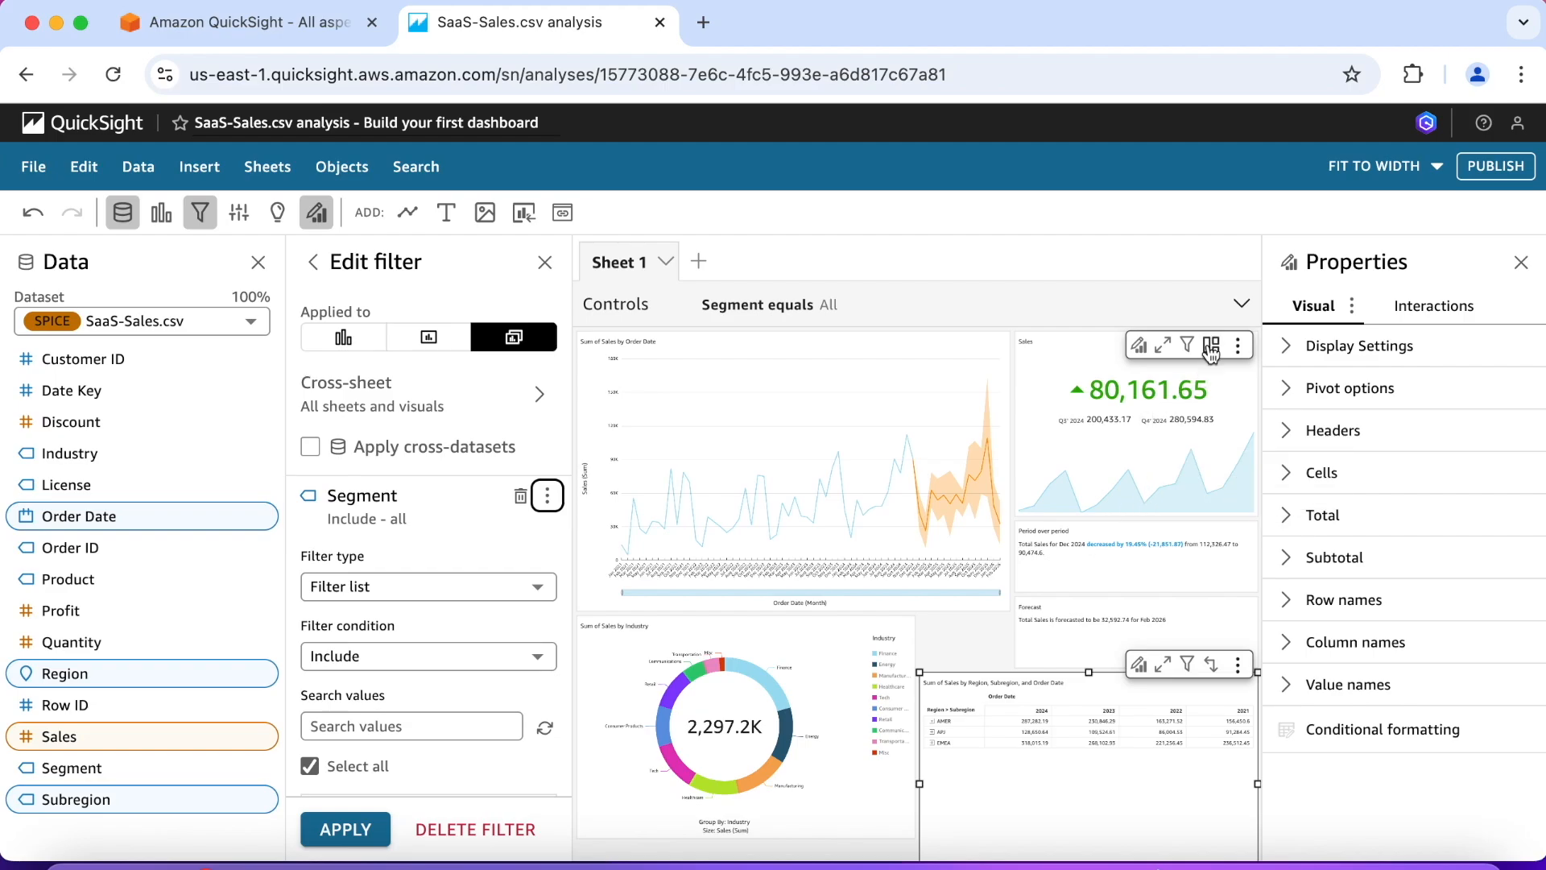
click(1241, 306)
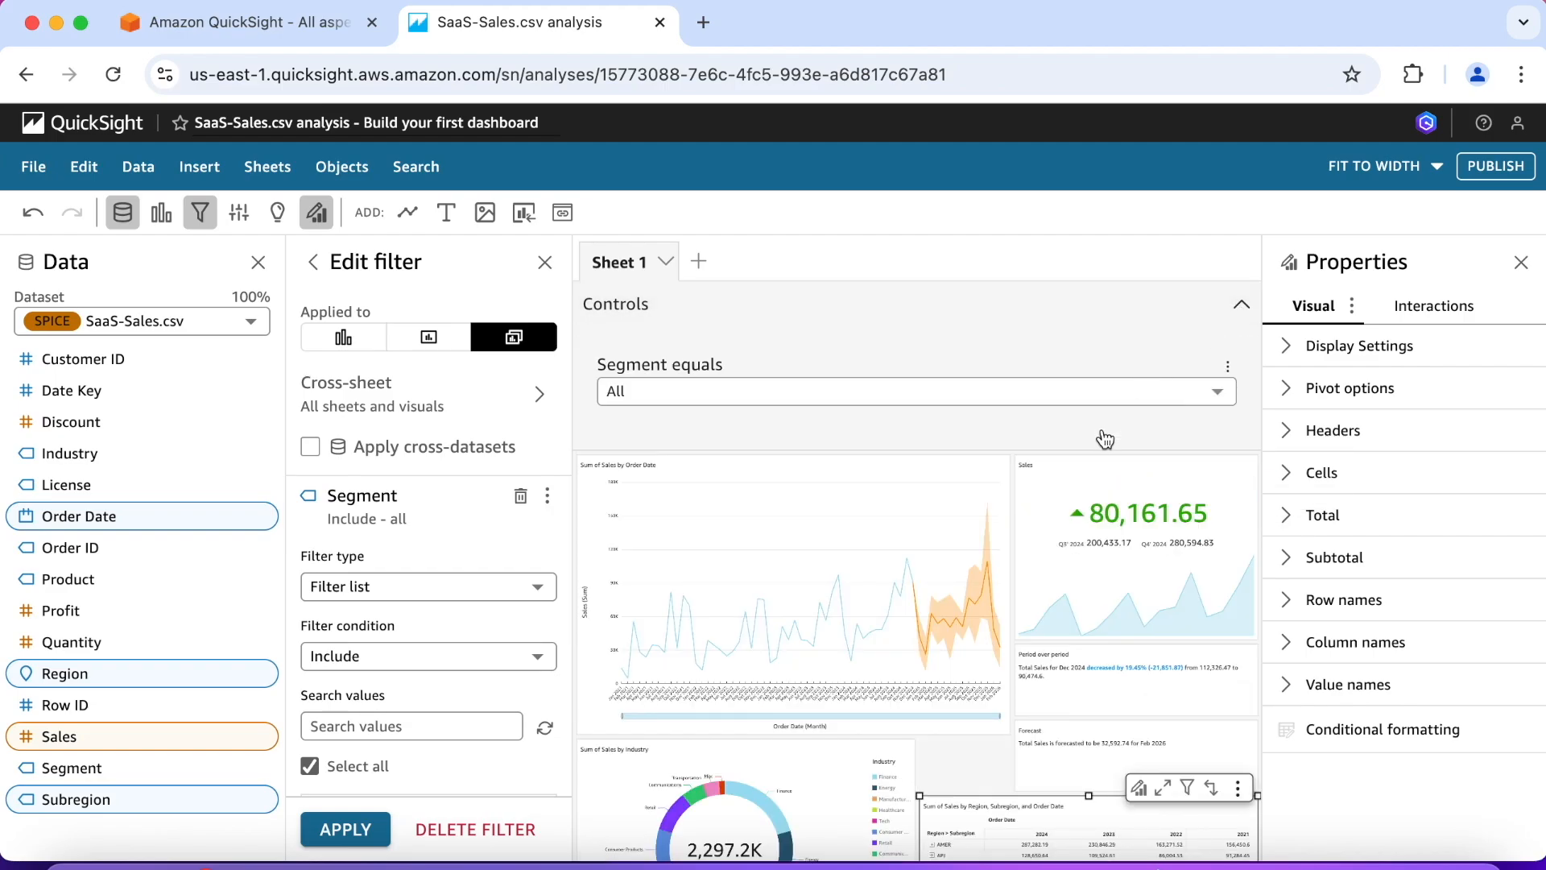
click(1220, 394)
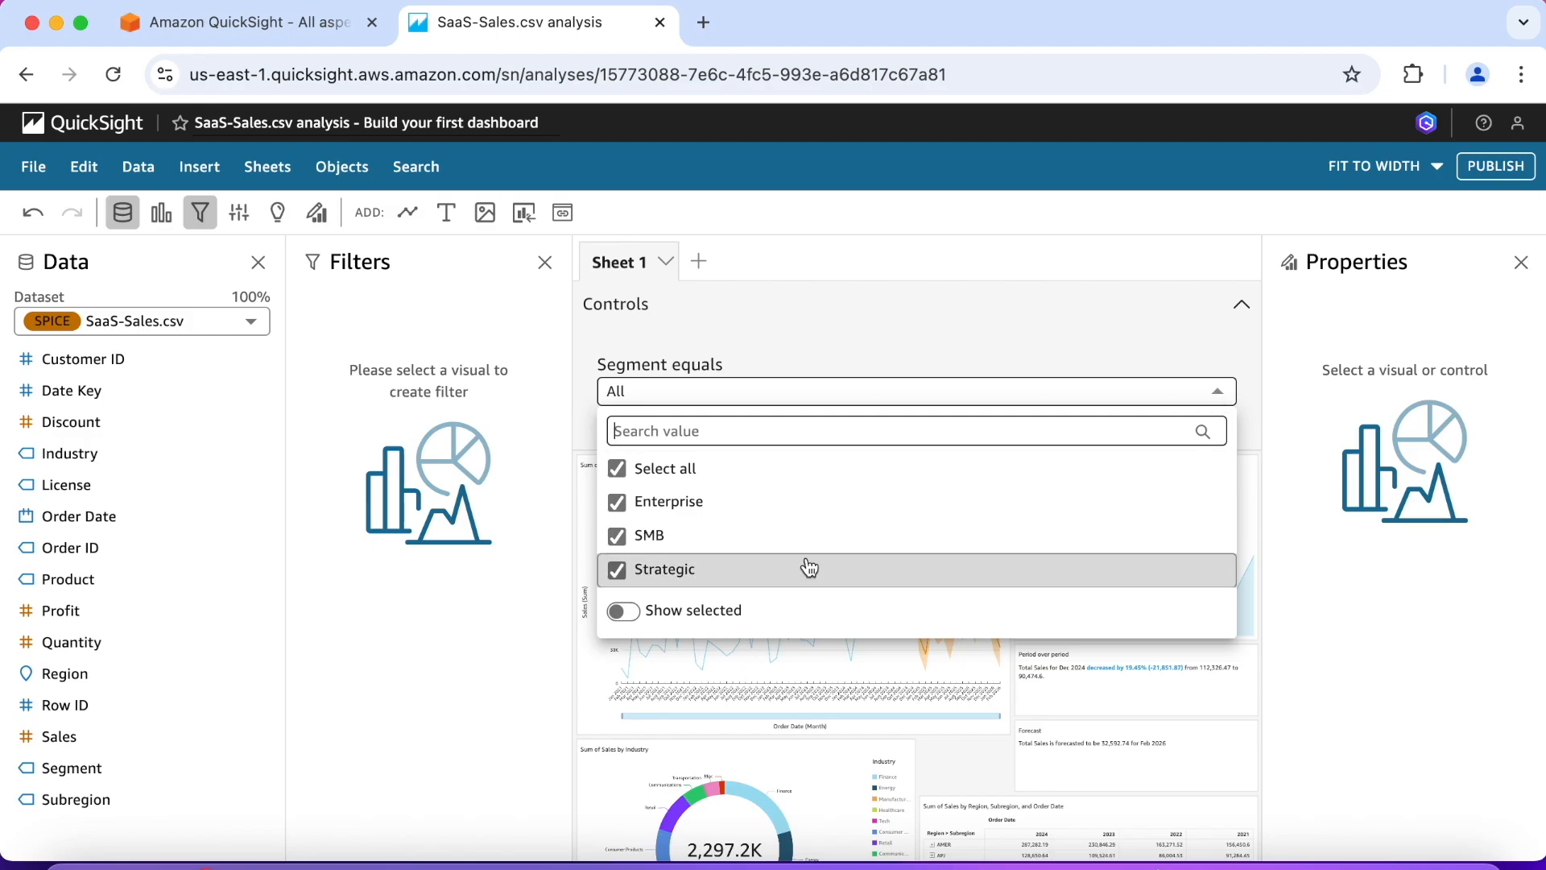
click(618, 472)
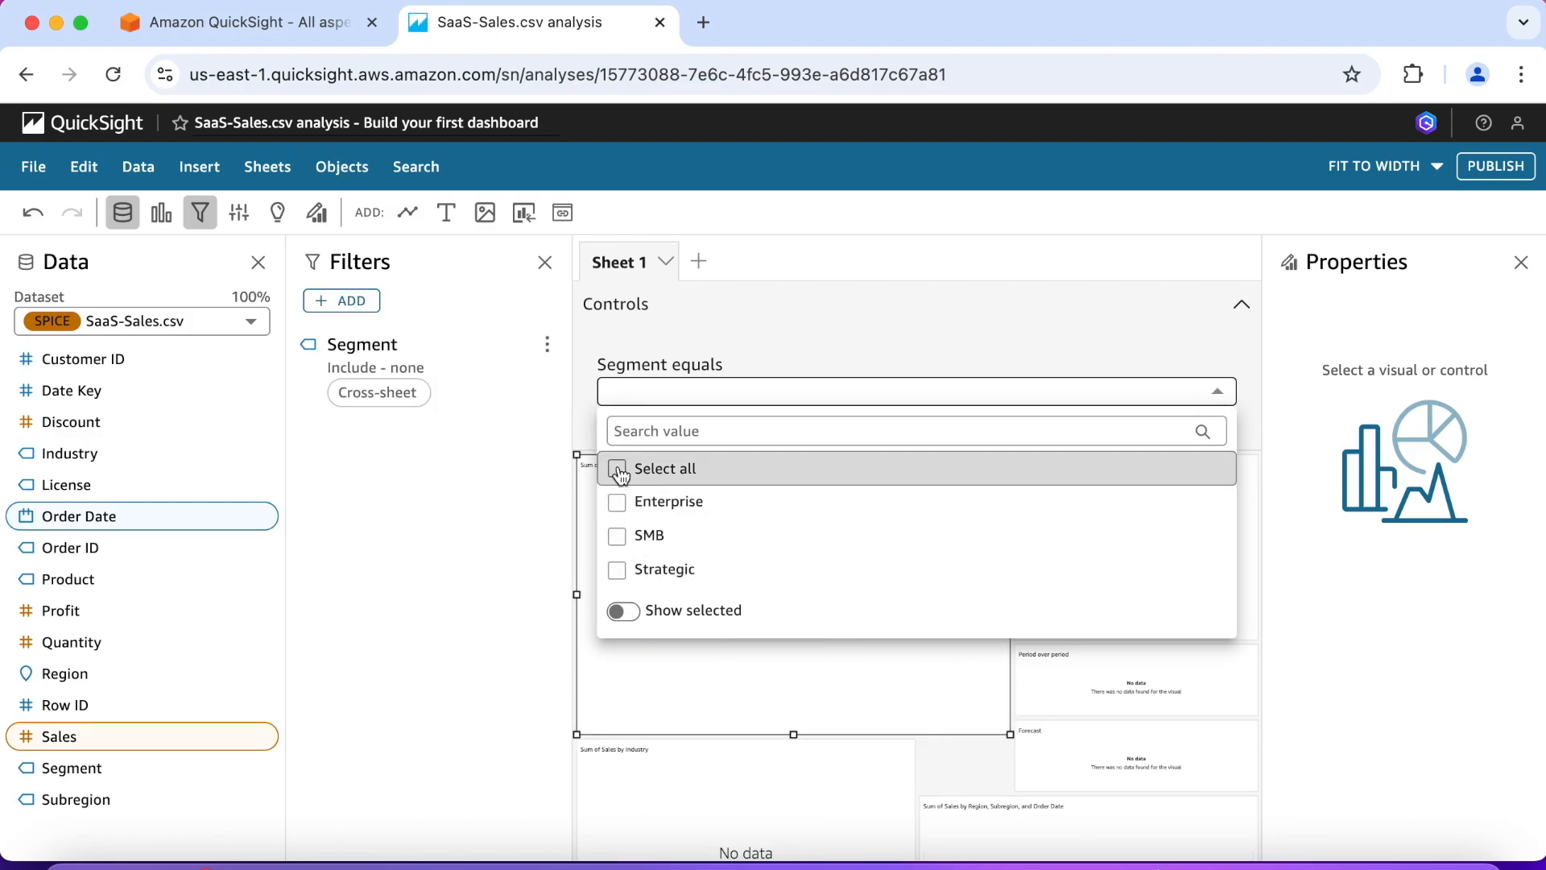
click(618, 469)
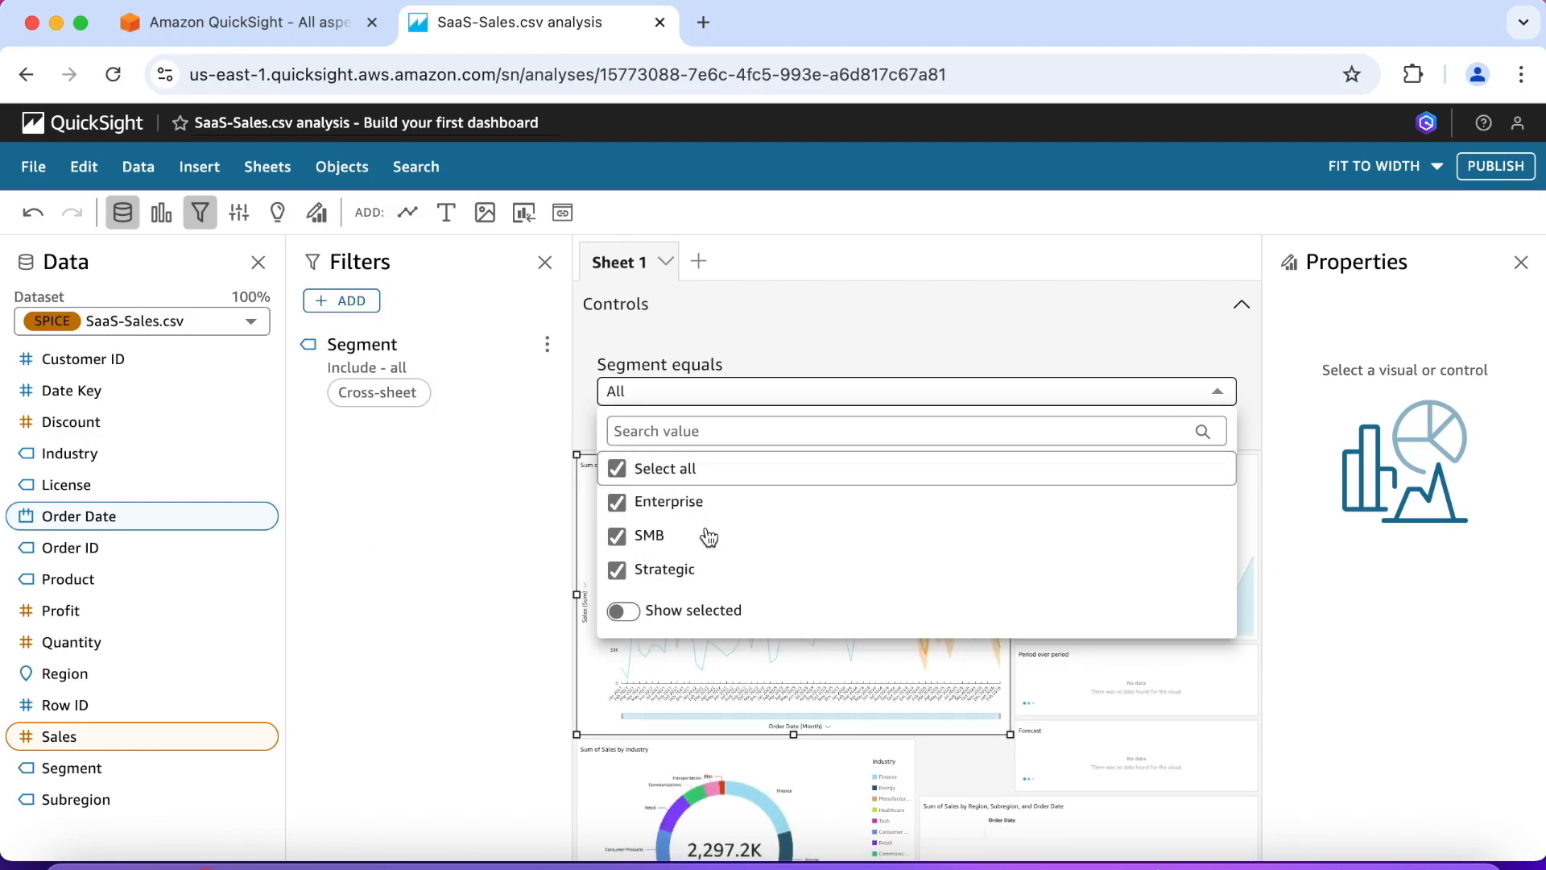
click(1217, 392)
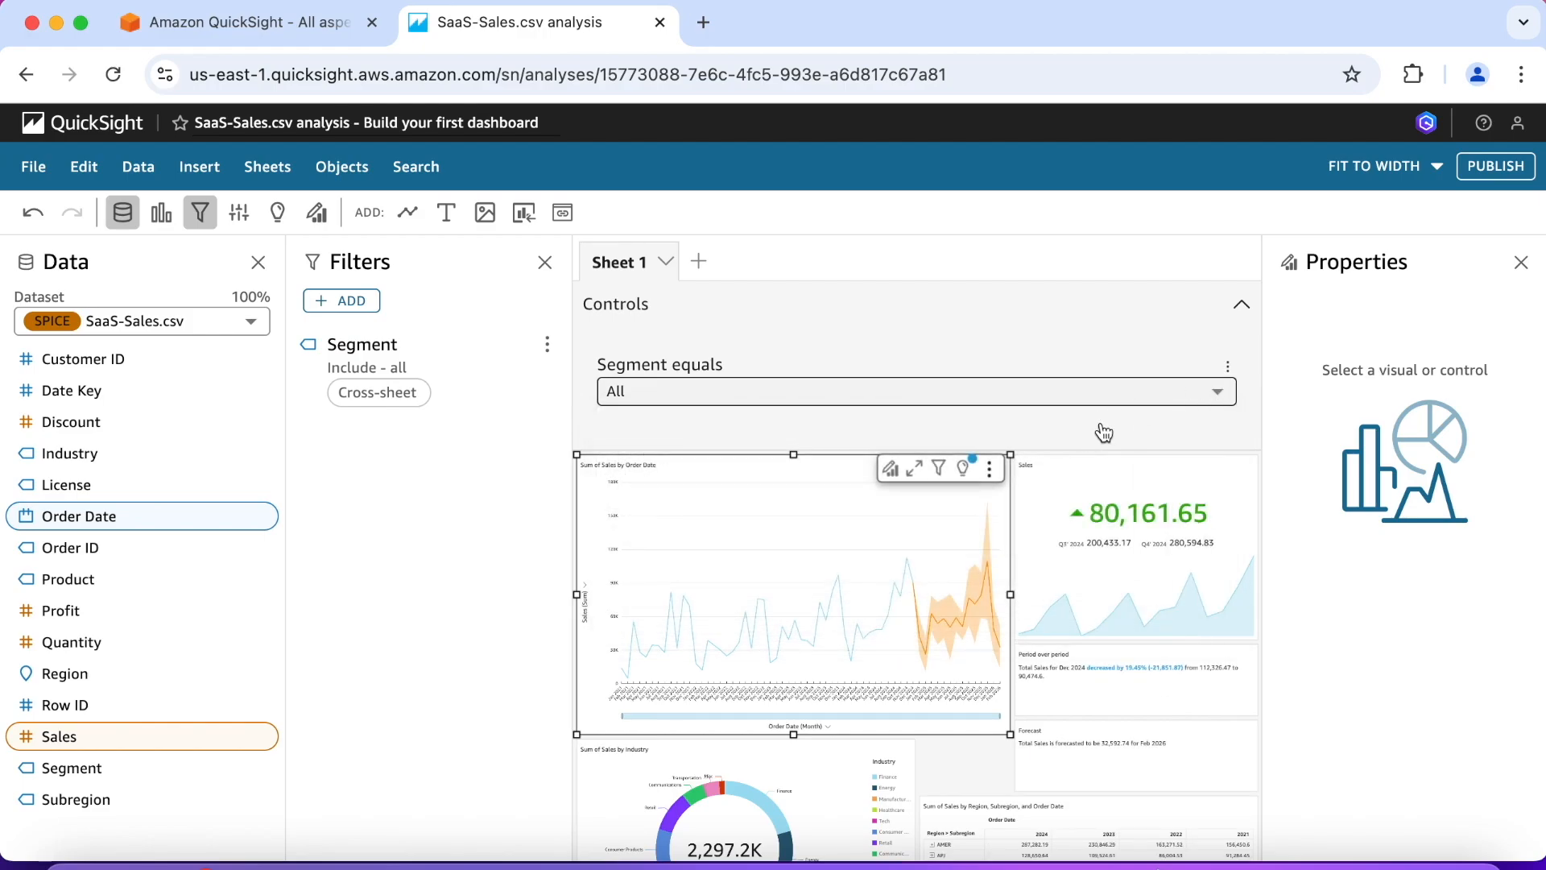
scroll(1104, 434, down, 1)
scroll(1104, 433, up, 1)
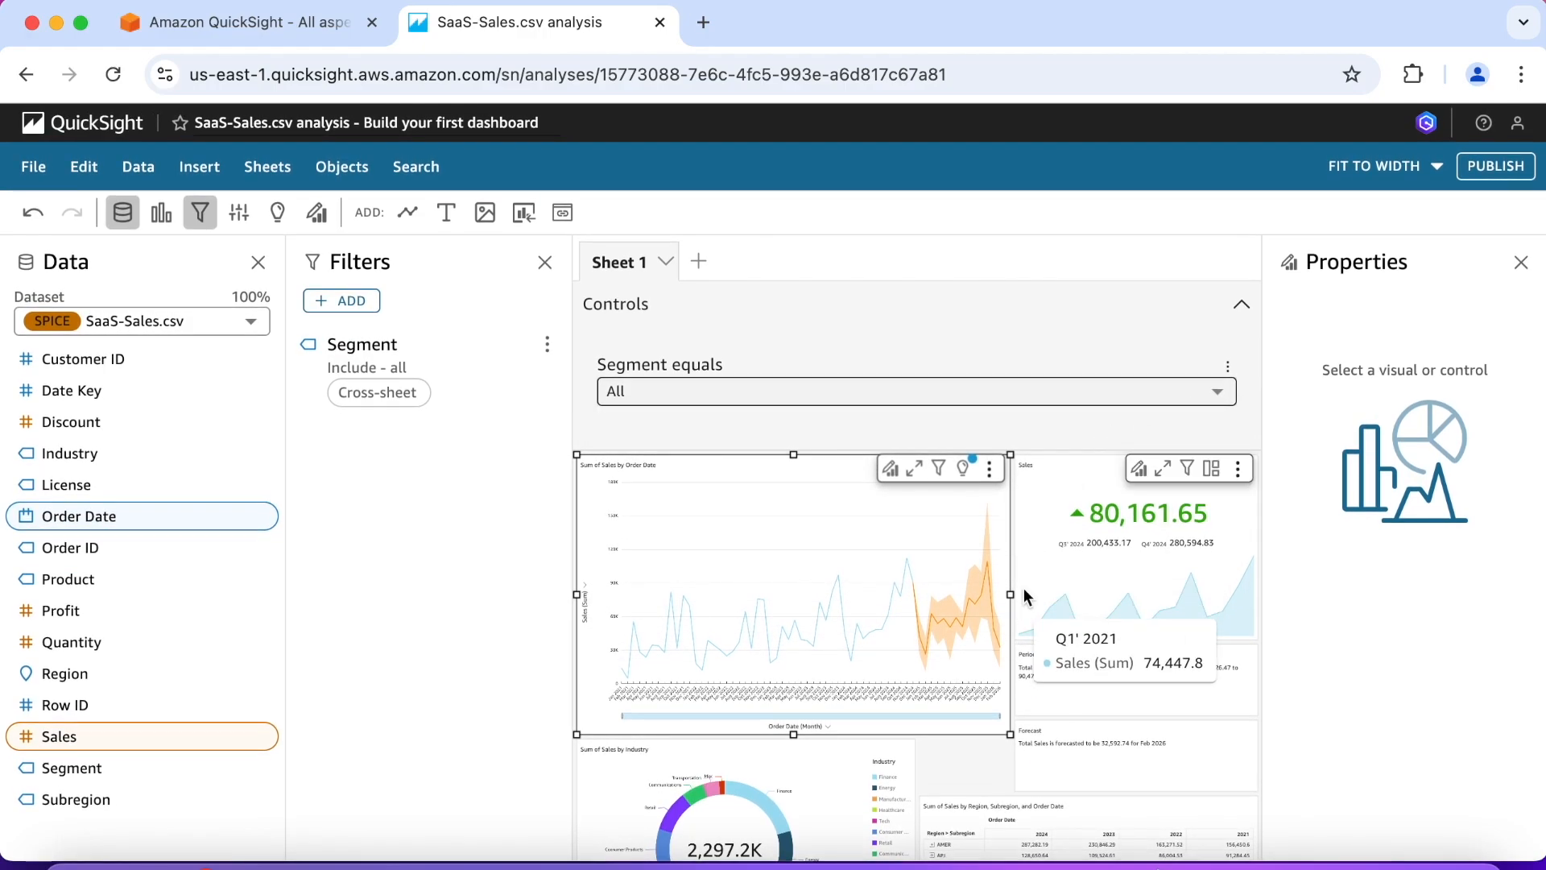
click(1242, 304)
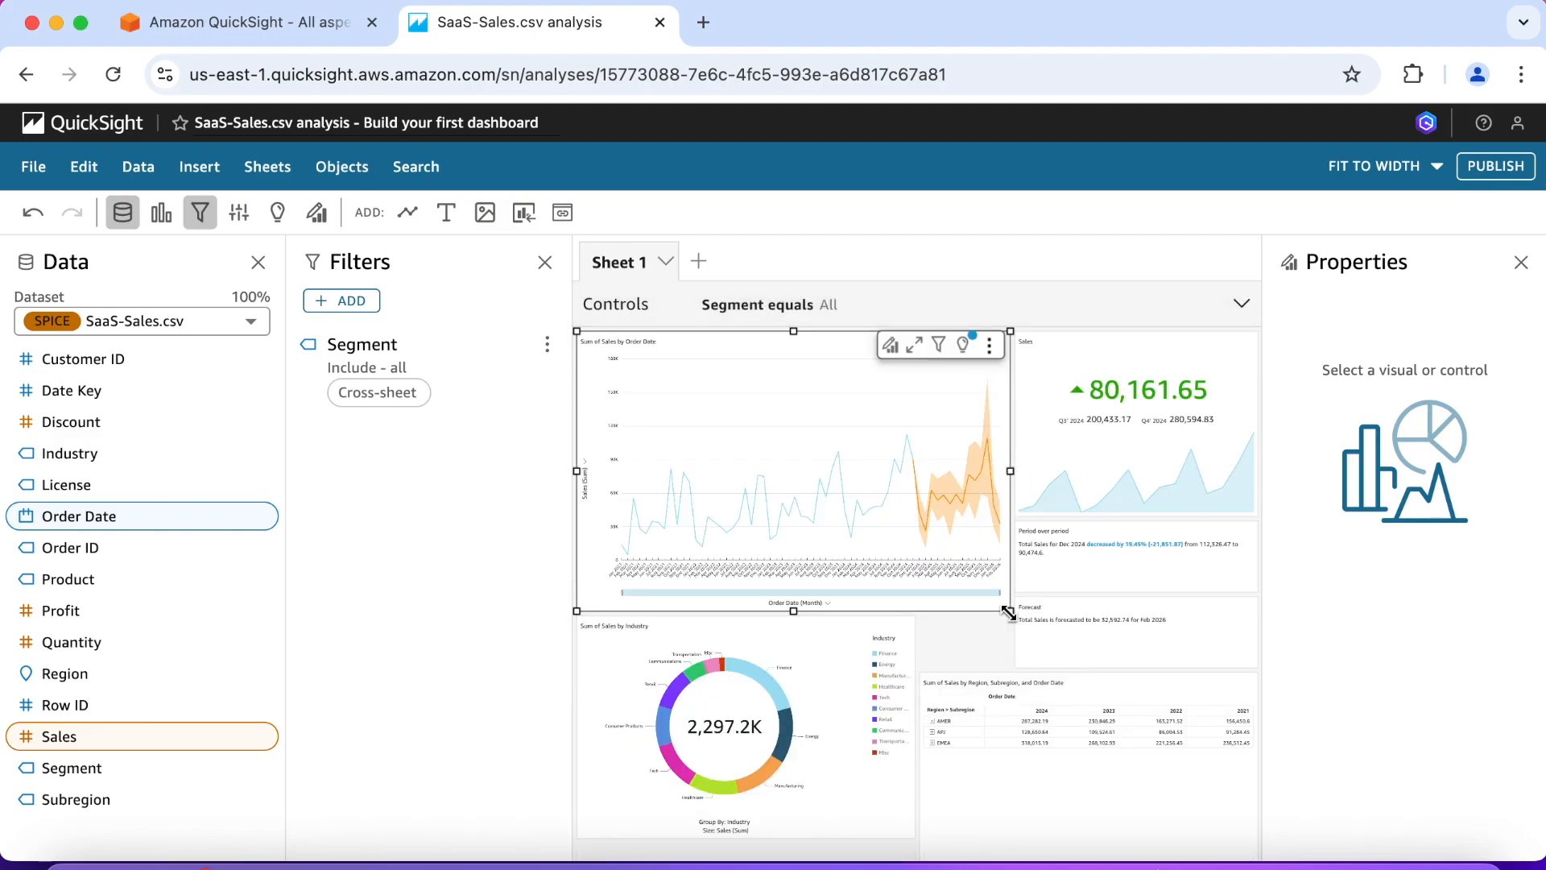
Step: Add a filter action to the Sum of Sales by Industry donut chart, activated on select, covering all fields and all visuals
click(781, 731)
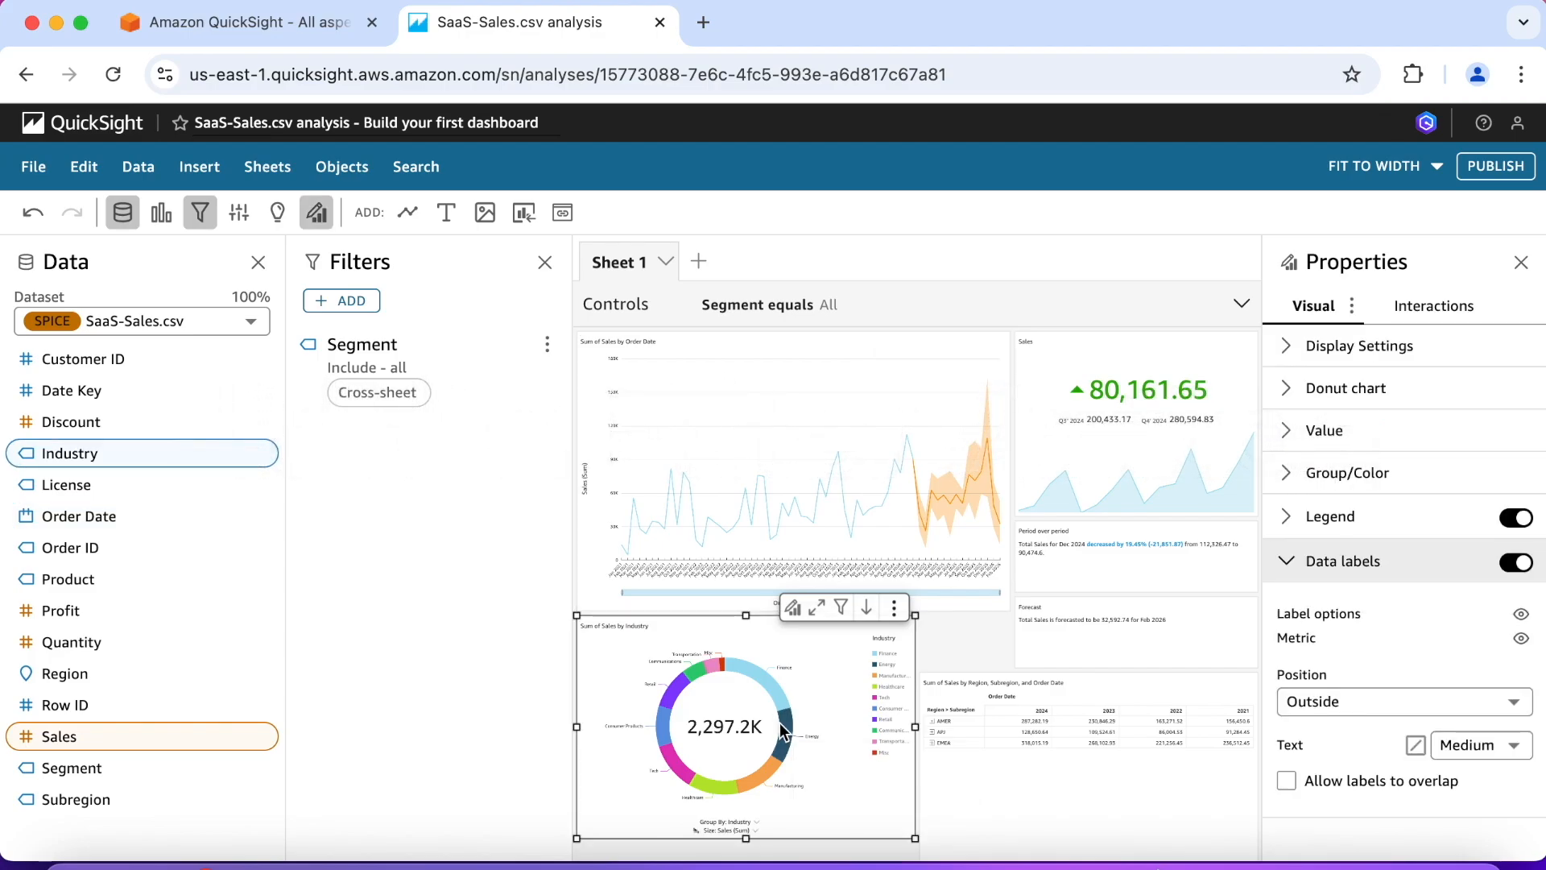
click(1292, 566)
click(1456, 316)
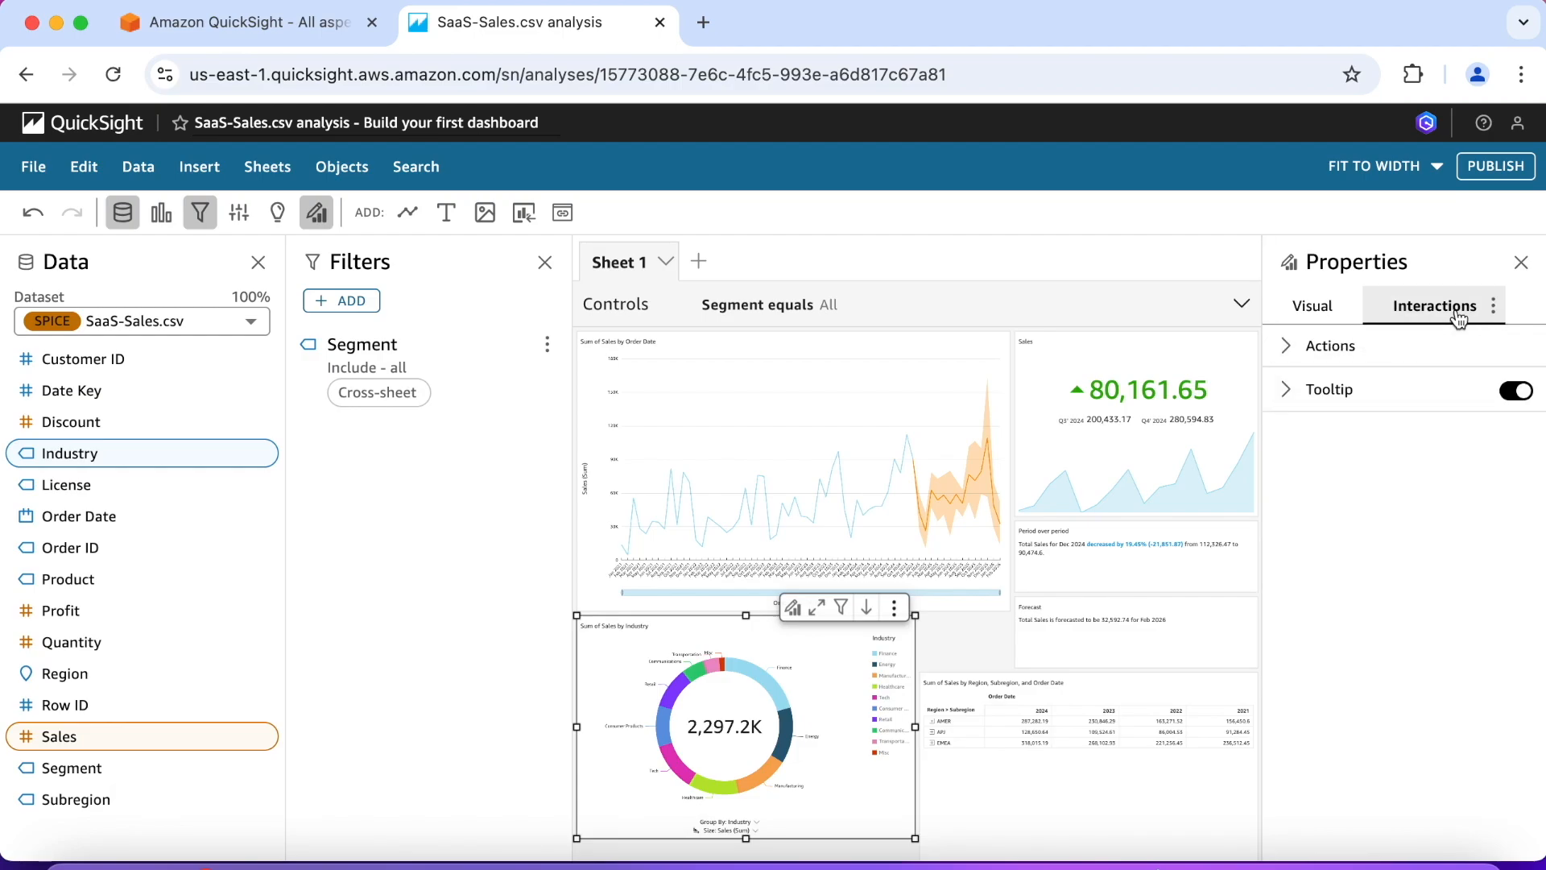
click(1287, 347)
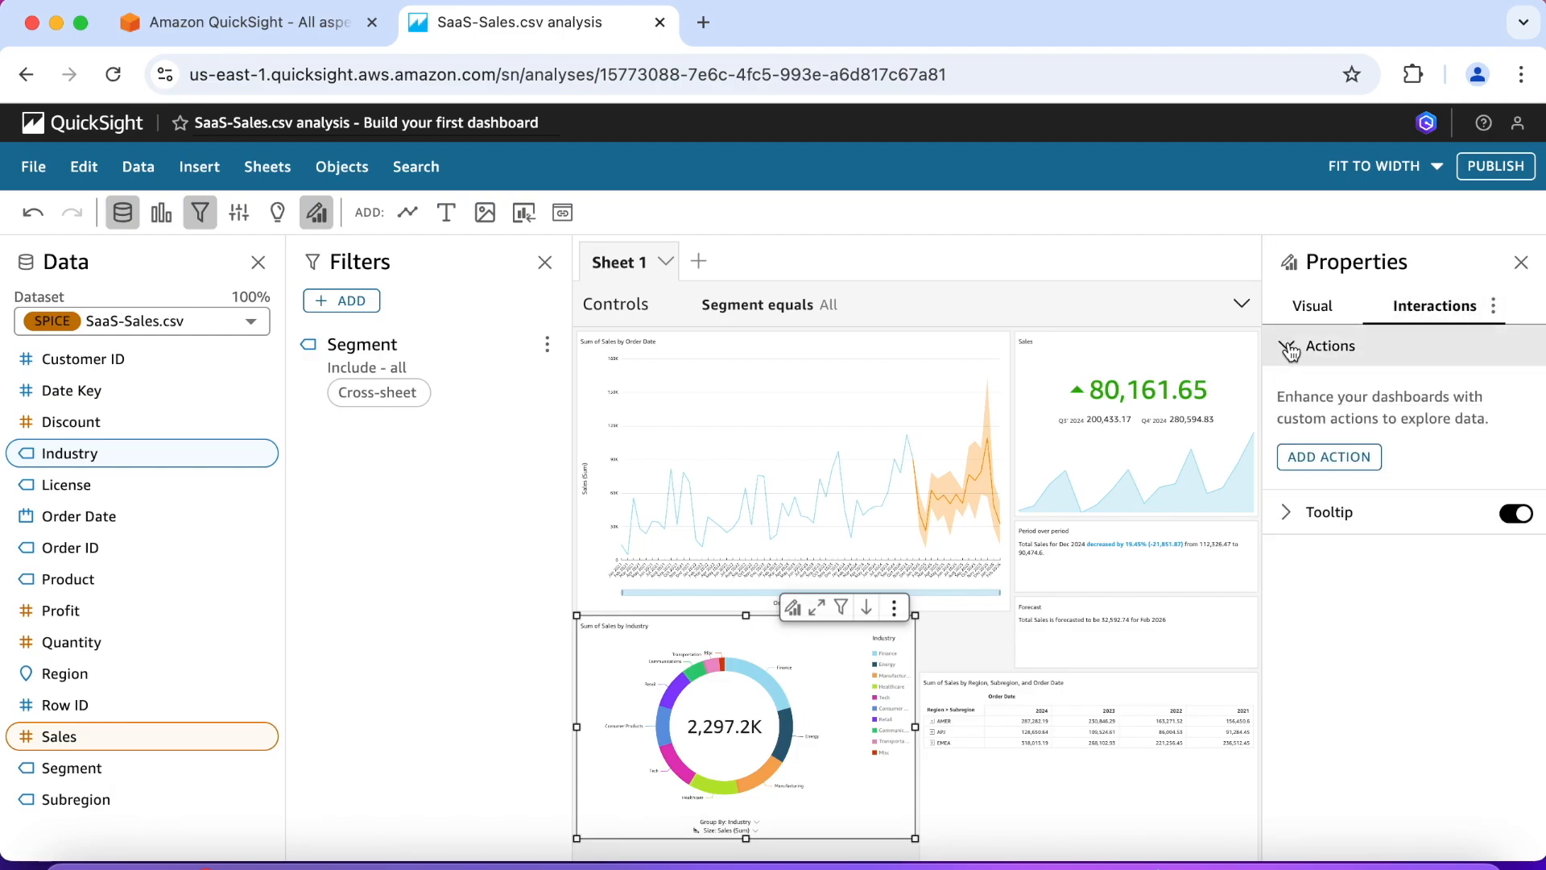
click(1327, 458)
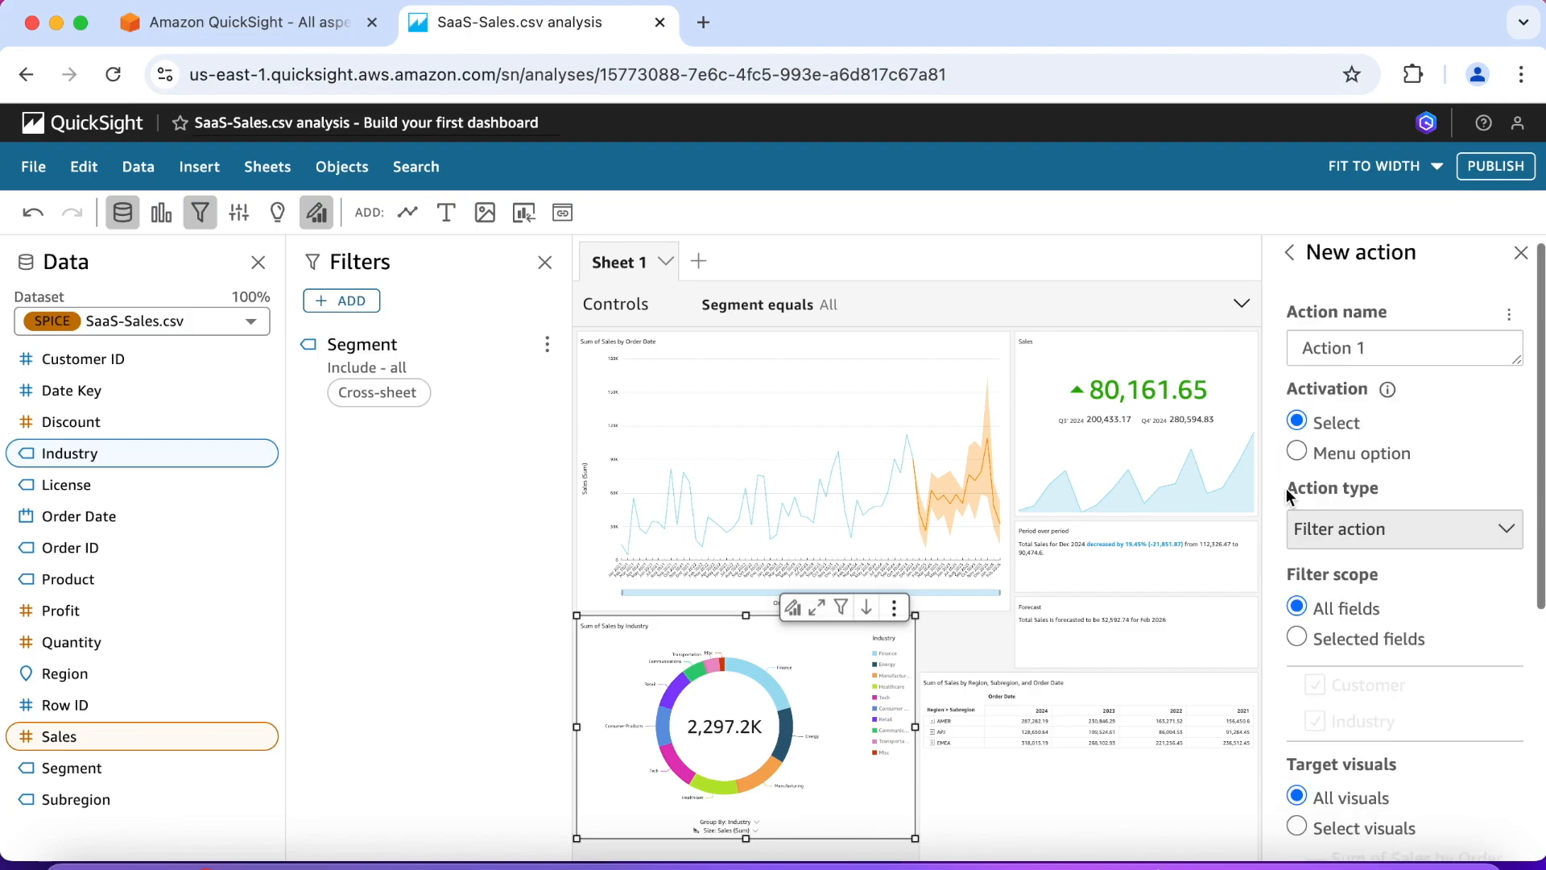
scroll(1287, 493, down, 1)
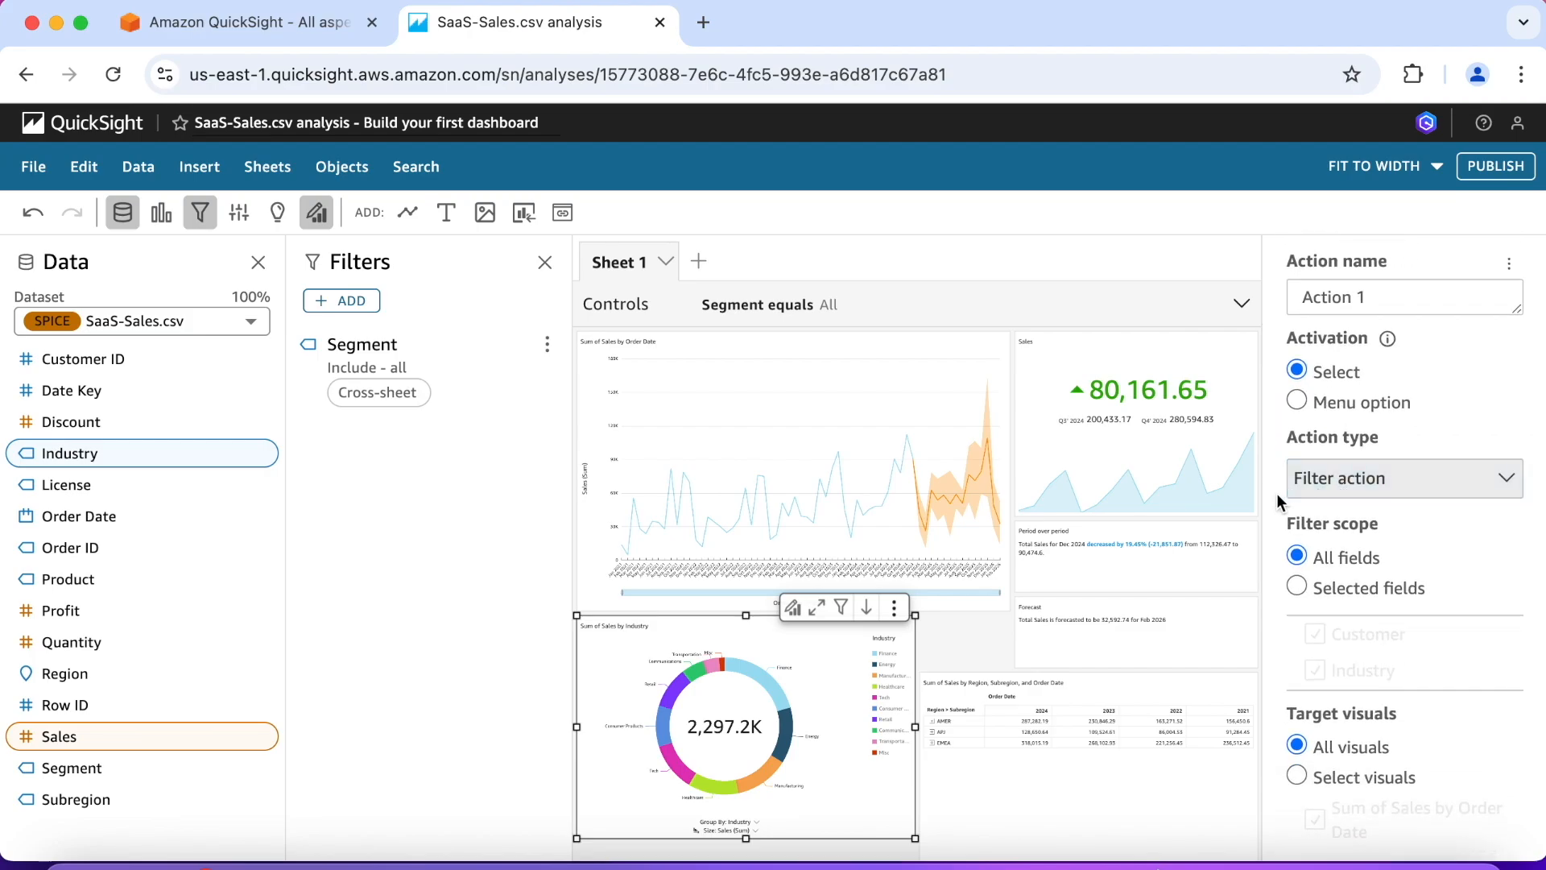
scroll(1277, 494, down, 5)
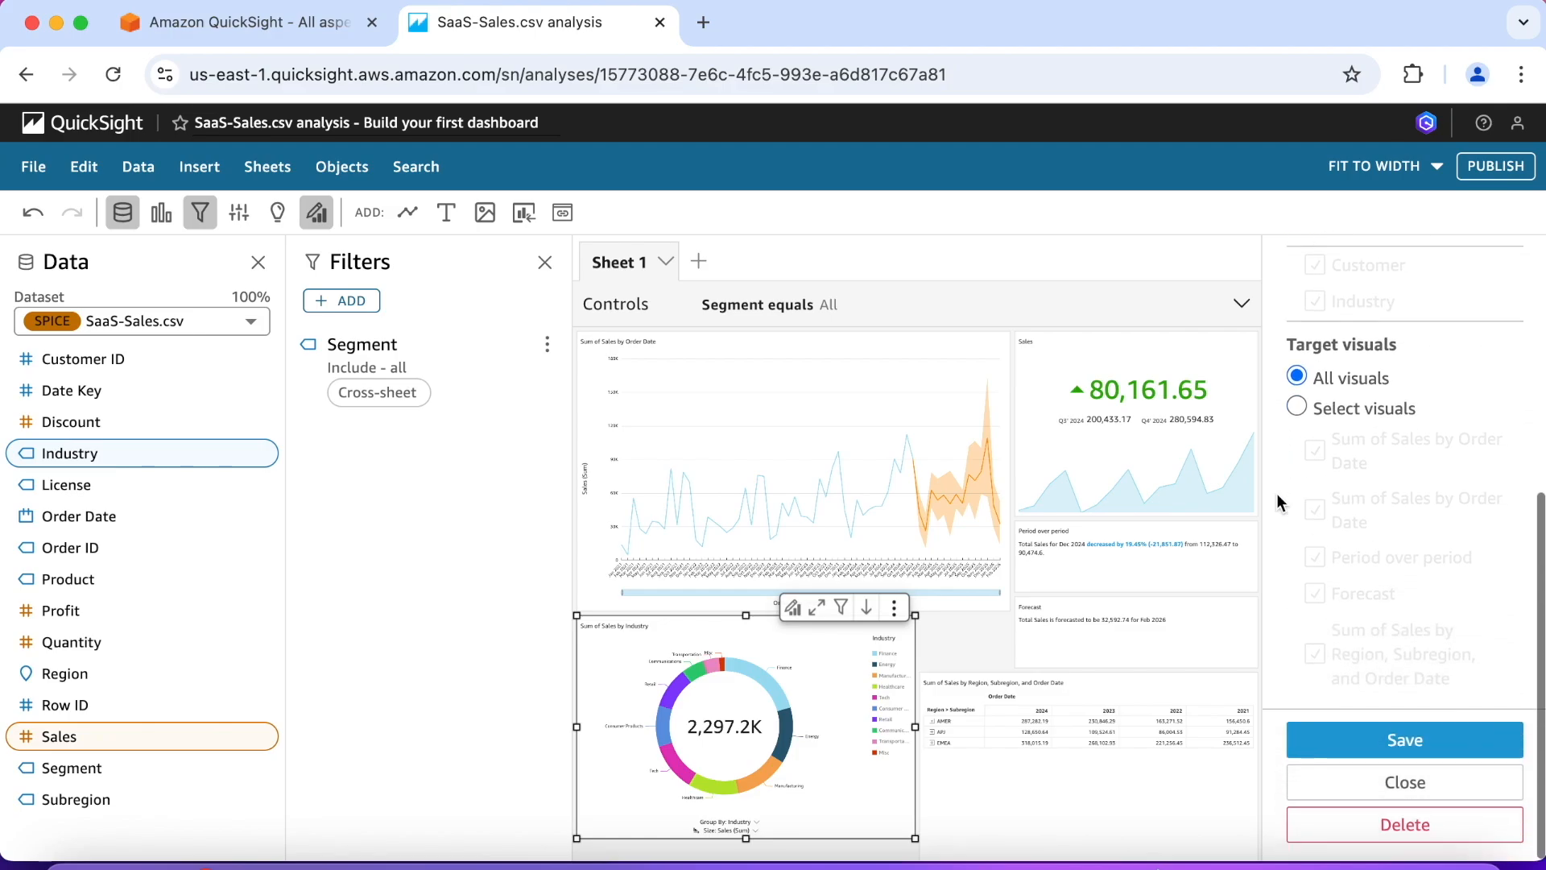
click(1346, 739)
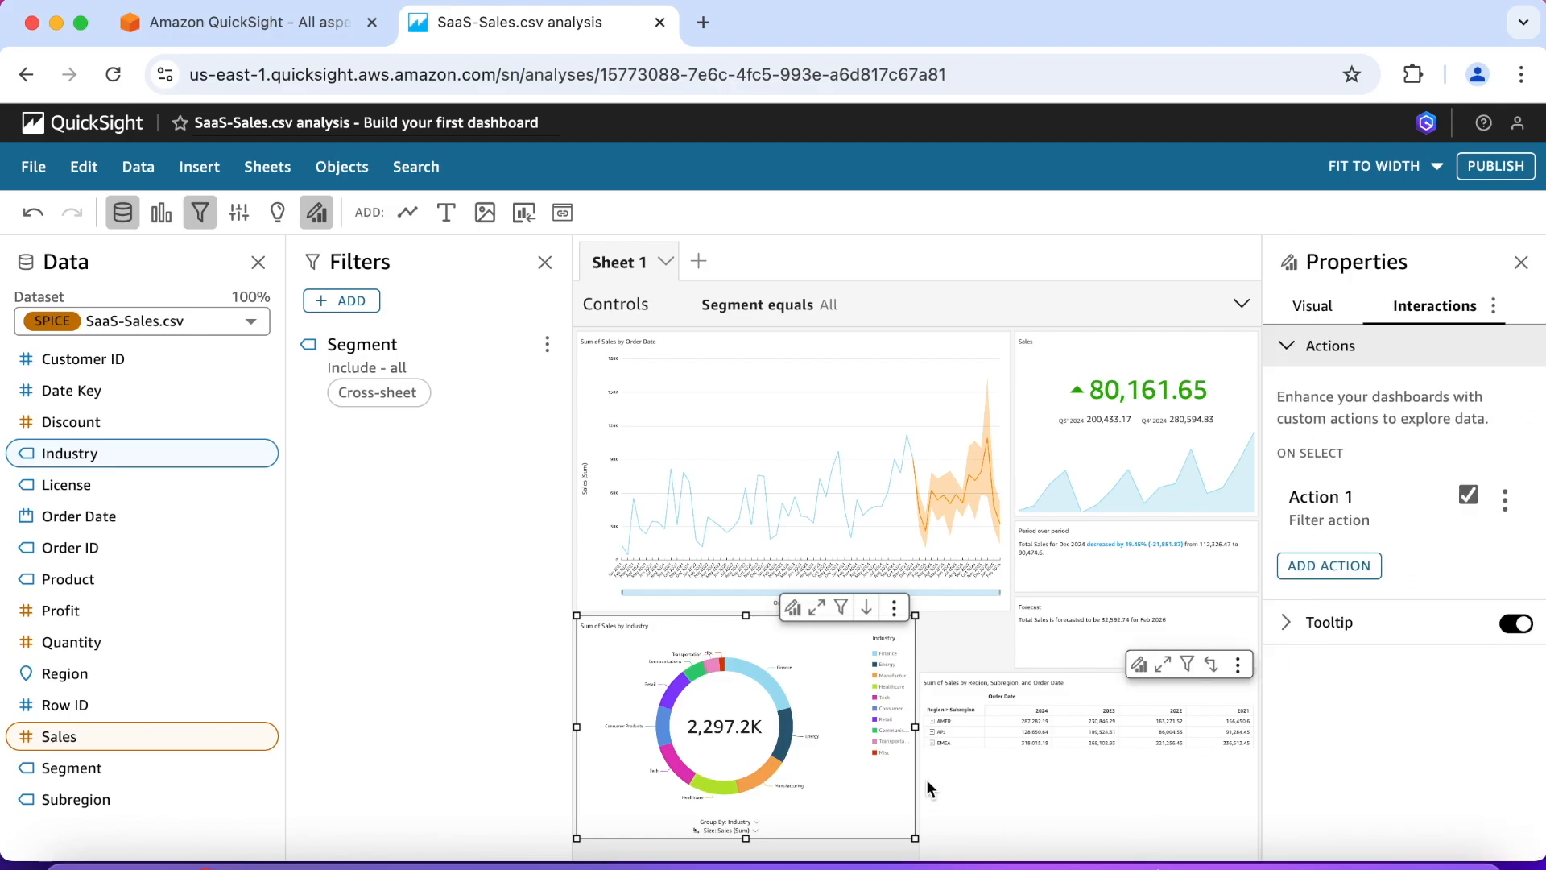
Step: Test the donut chart's filter action by selecting the Finance slice and clearing that selection, and return to the visual properties
mouse_move(754, 680)
click(763, 685)
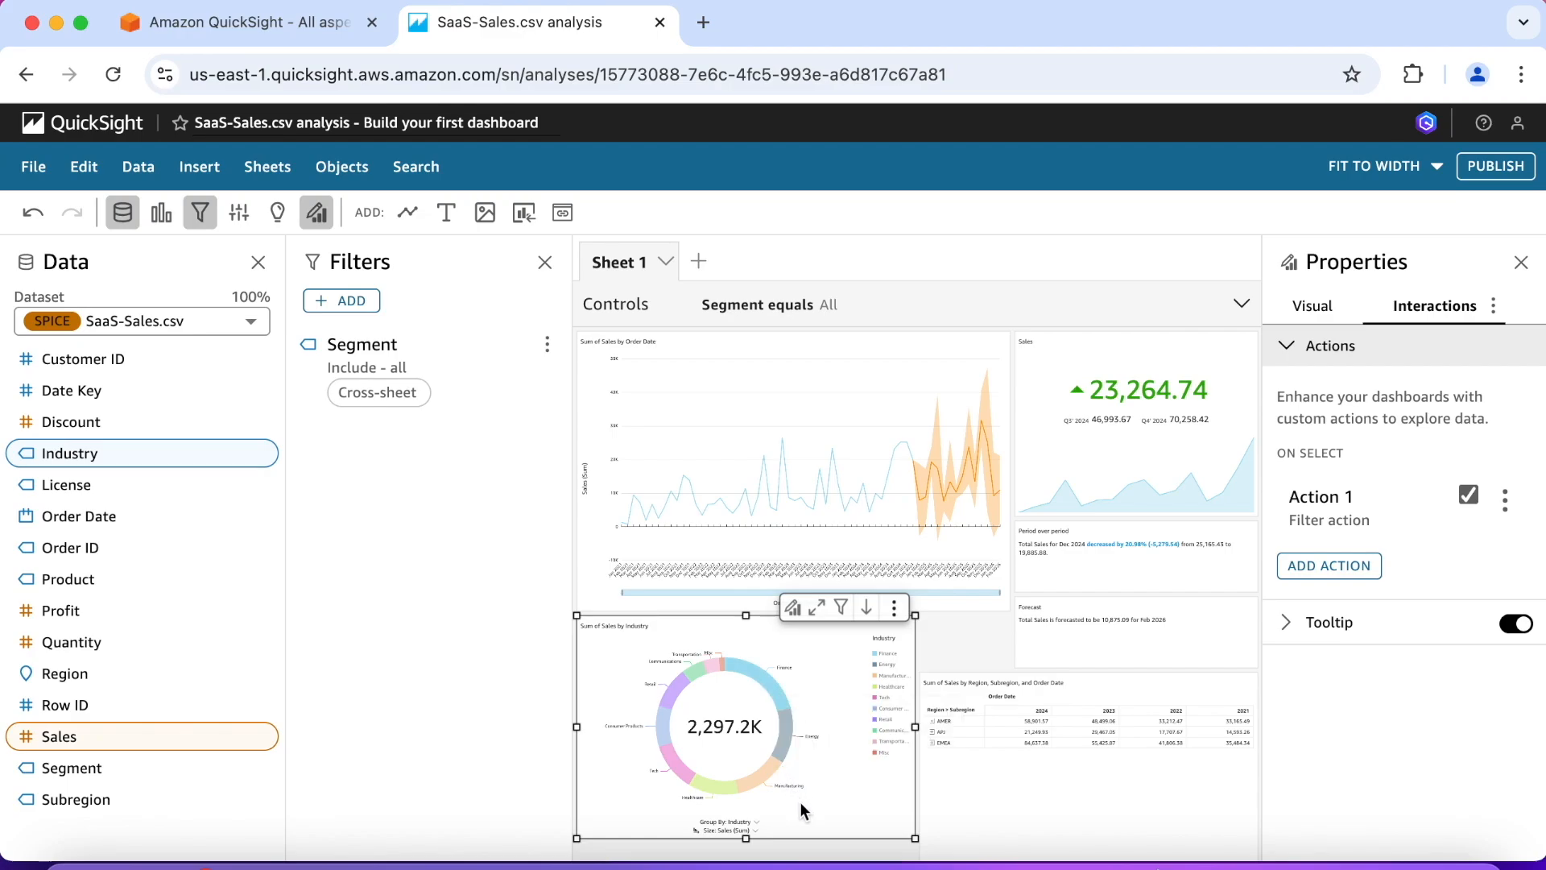
mouse_move(766, 683)
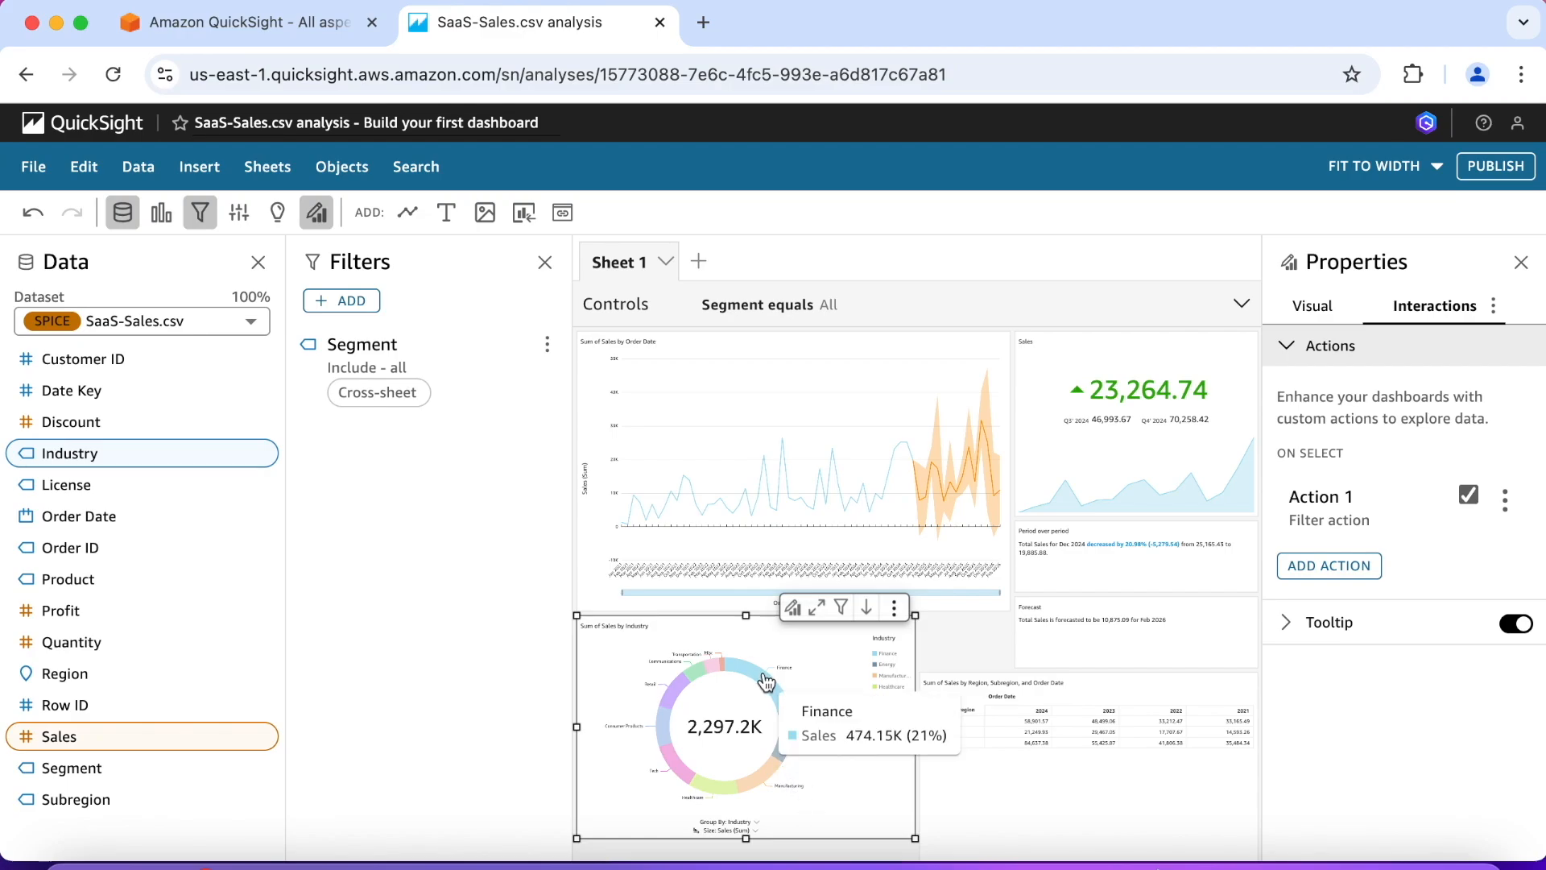
click(766, 684)
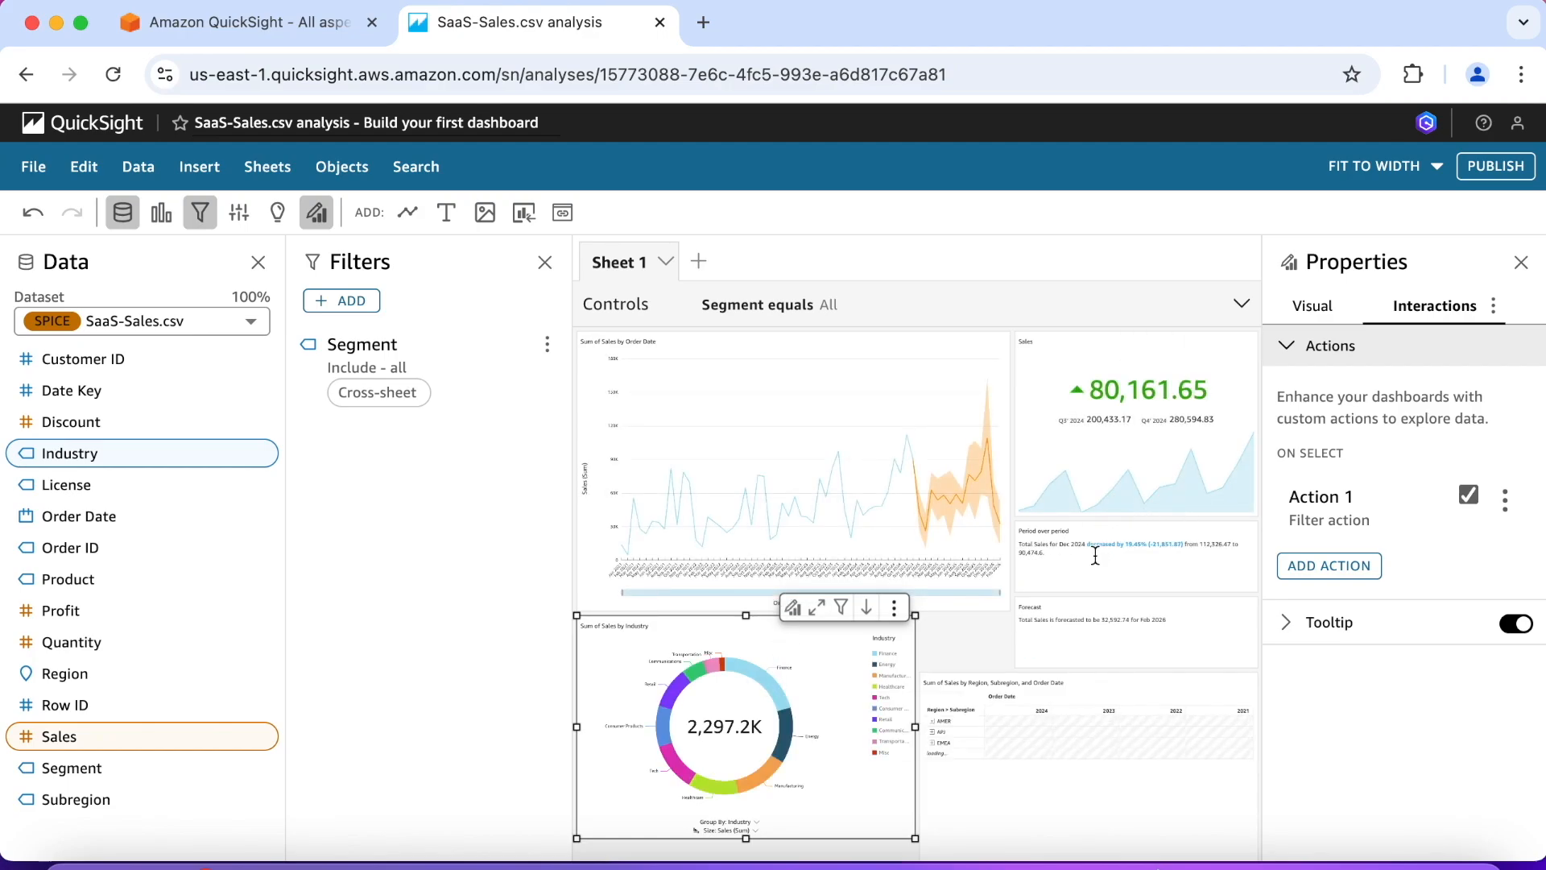
click(1309, 321)
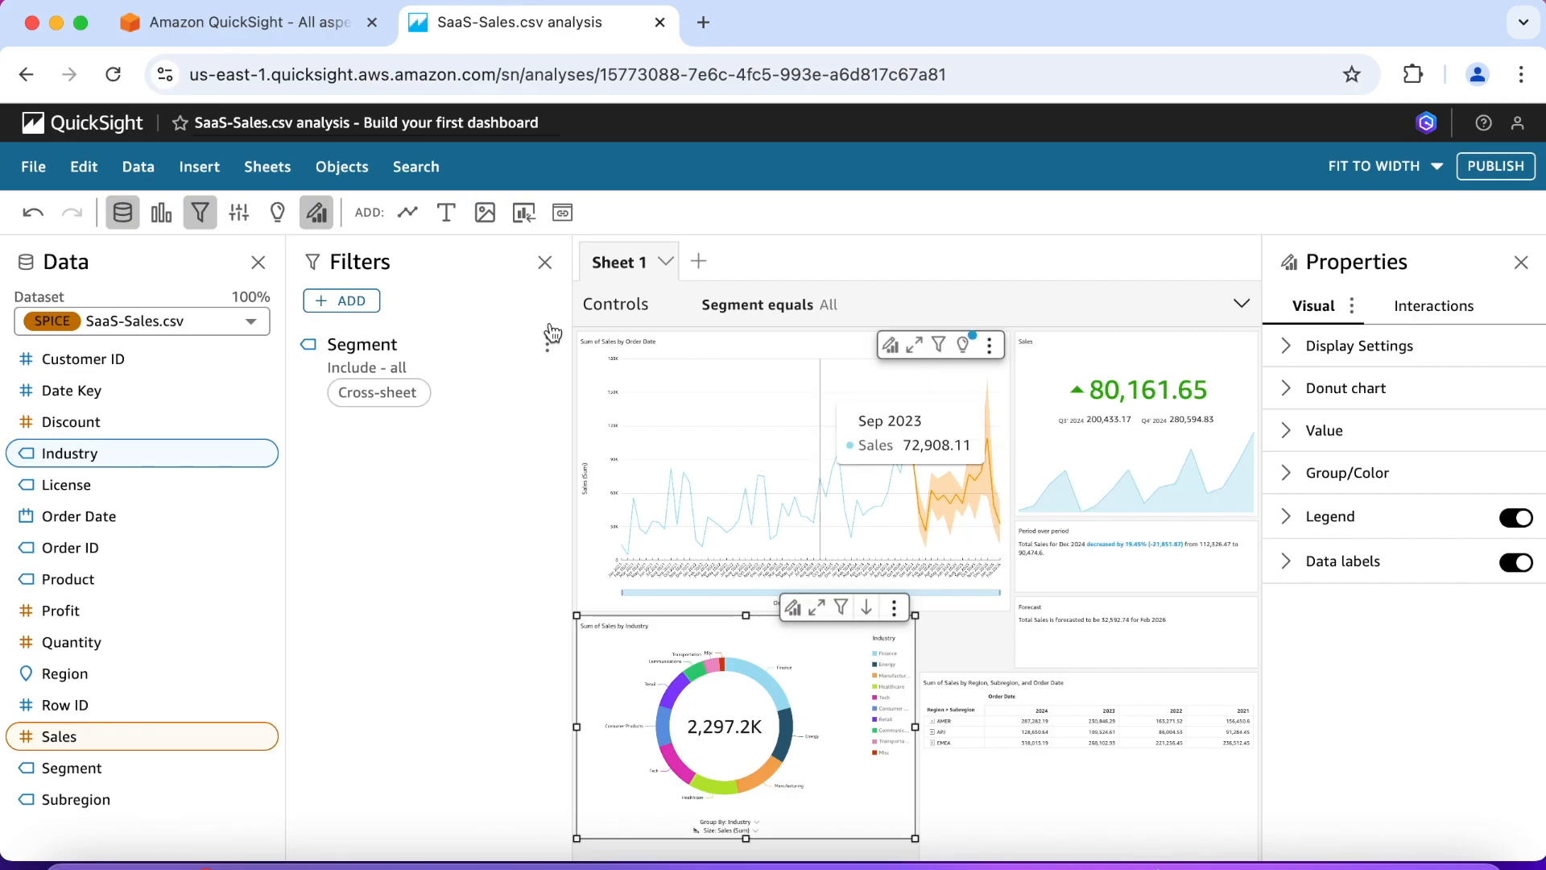
Step: Add the sheet title "Sales Overview Dashboard" to Sheet 1
click(266, 169)
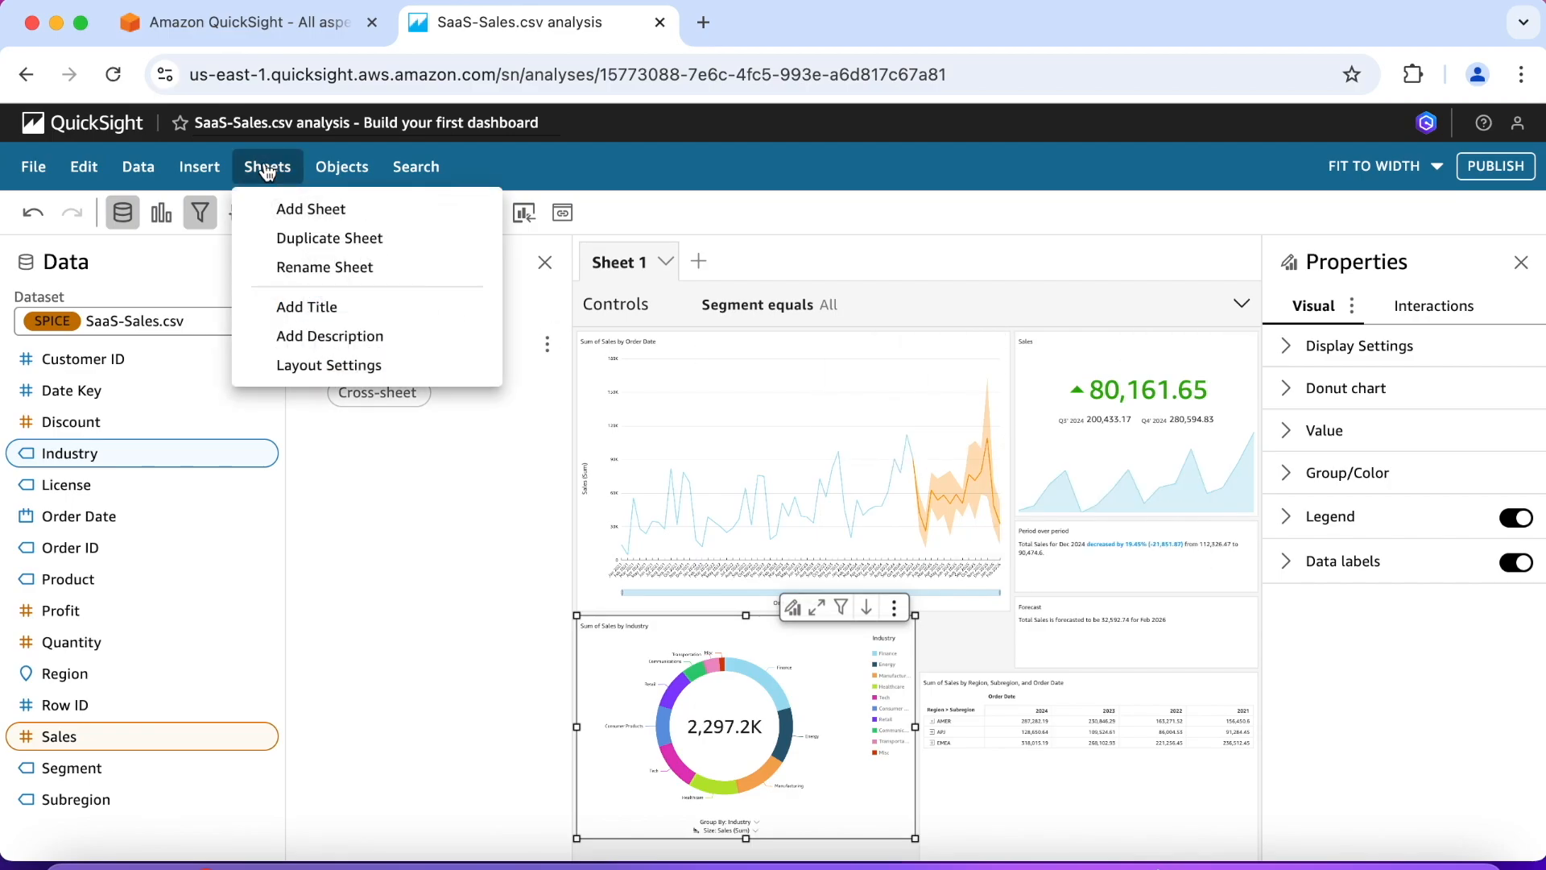
click(303, 307)
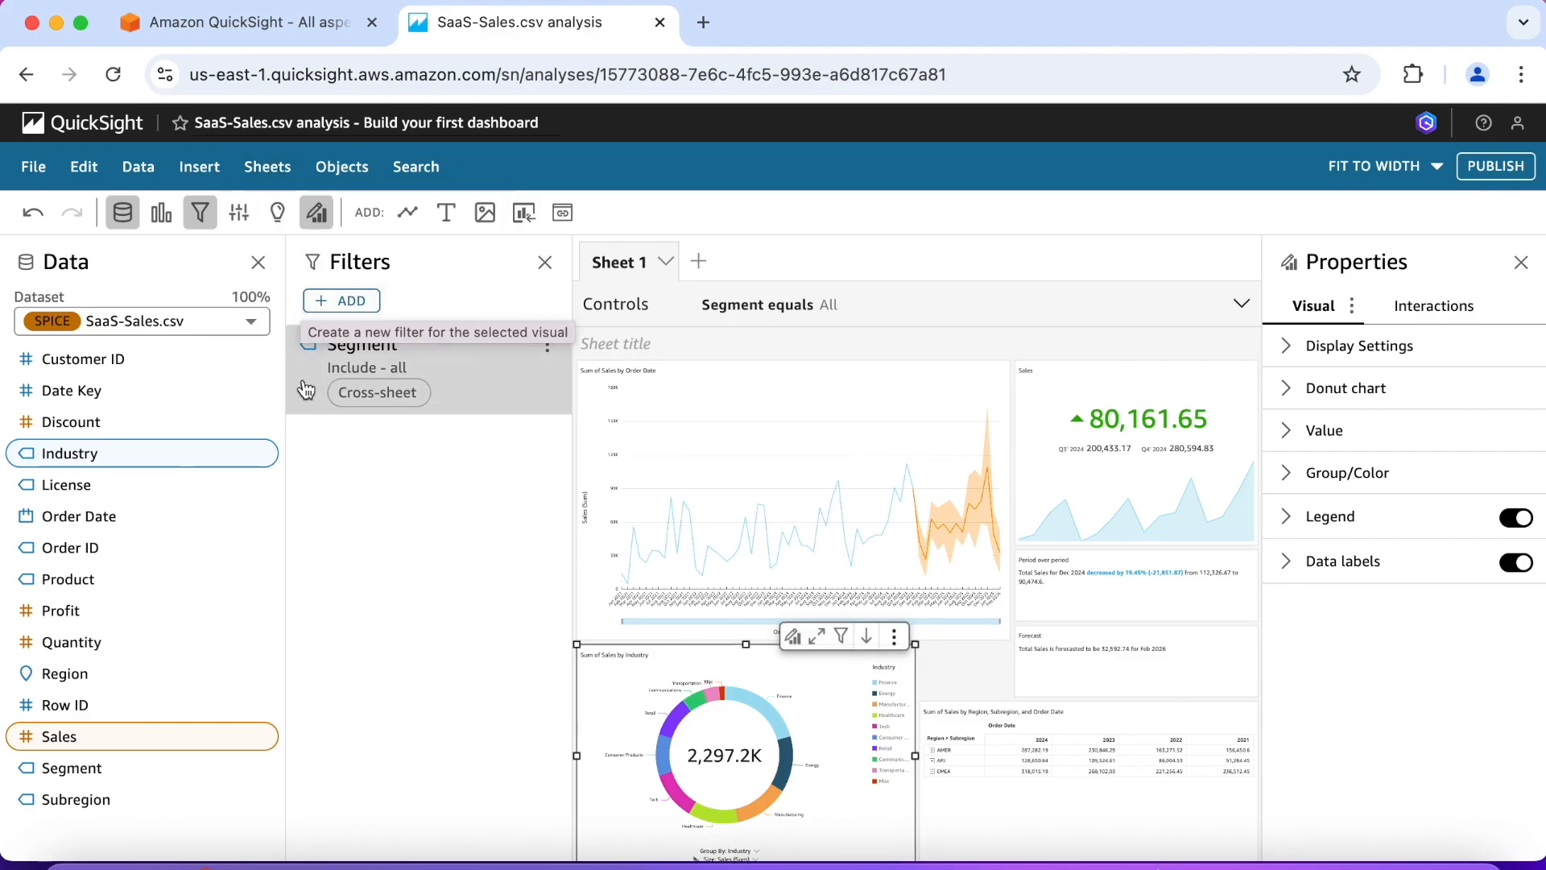
click(640, 343)
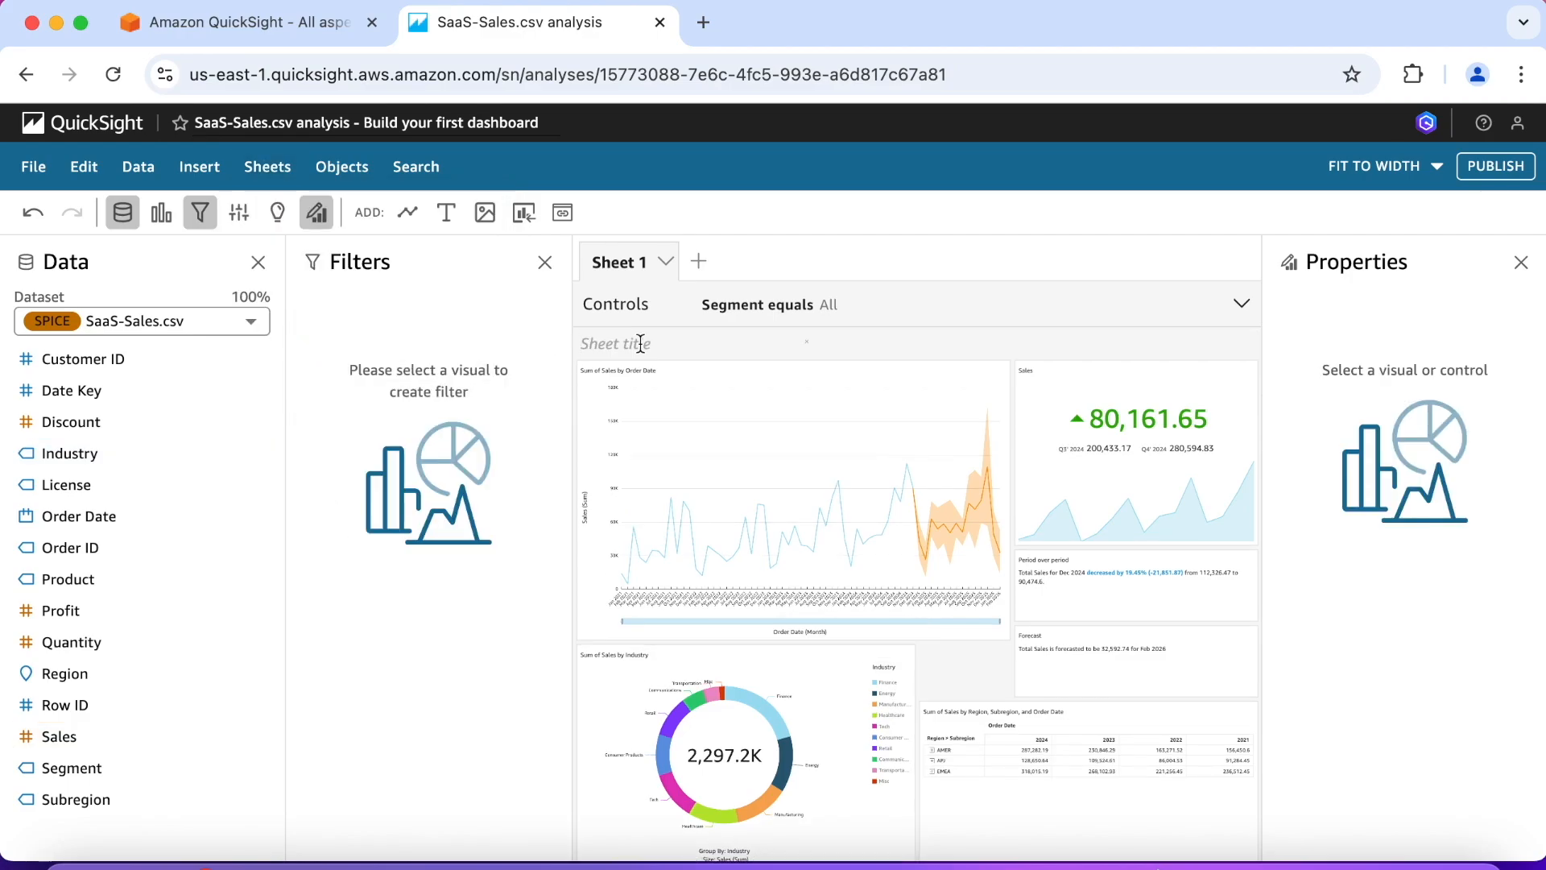
text(Sales Overview Dashboard)
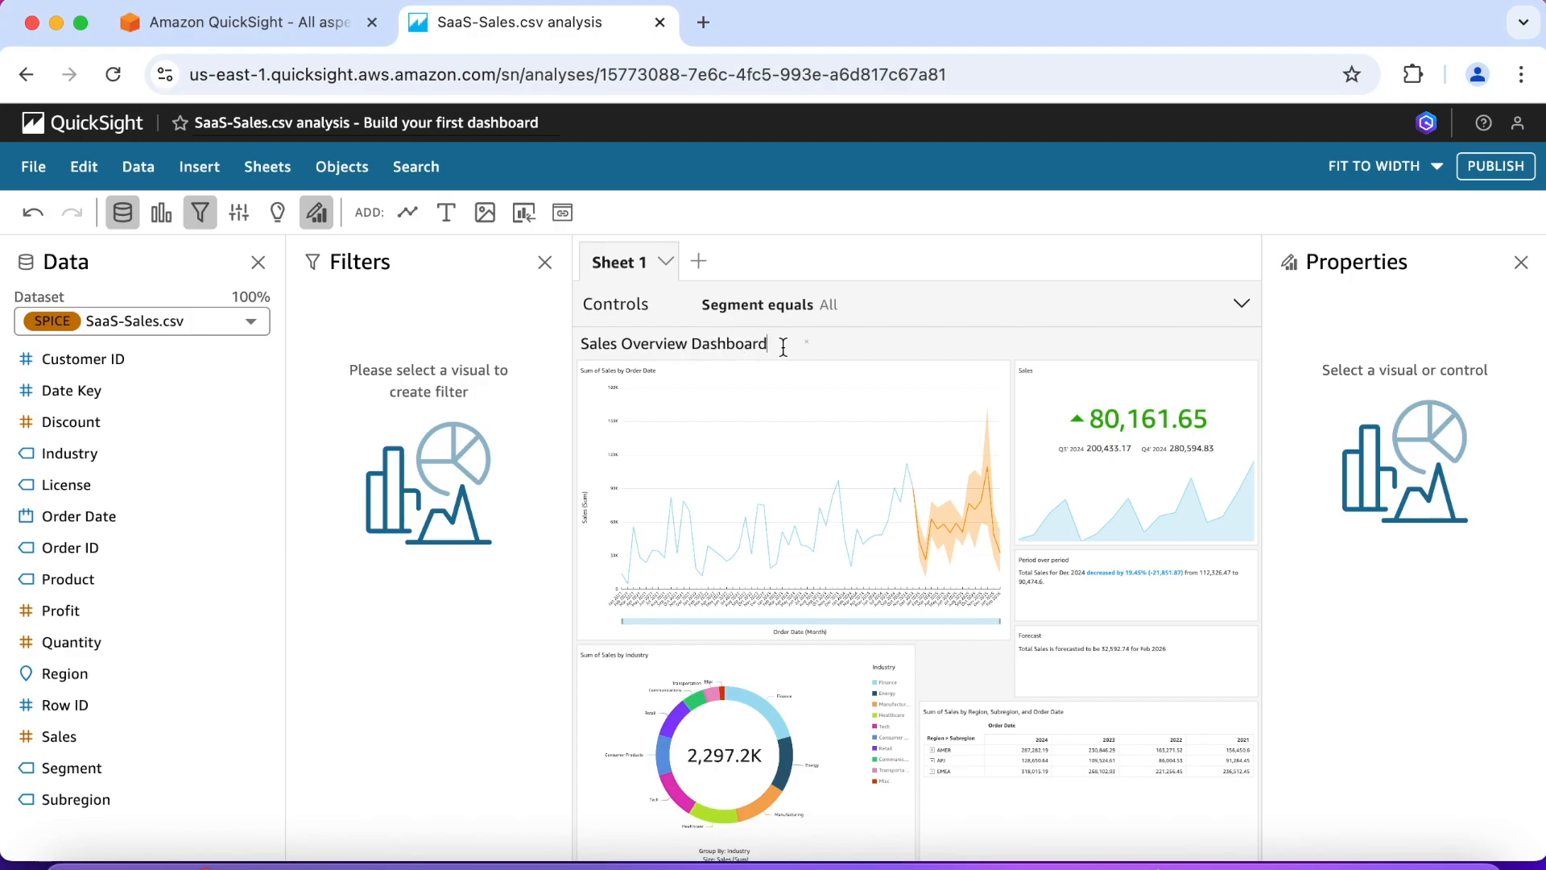
click(915, 263)
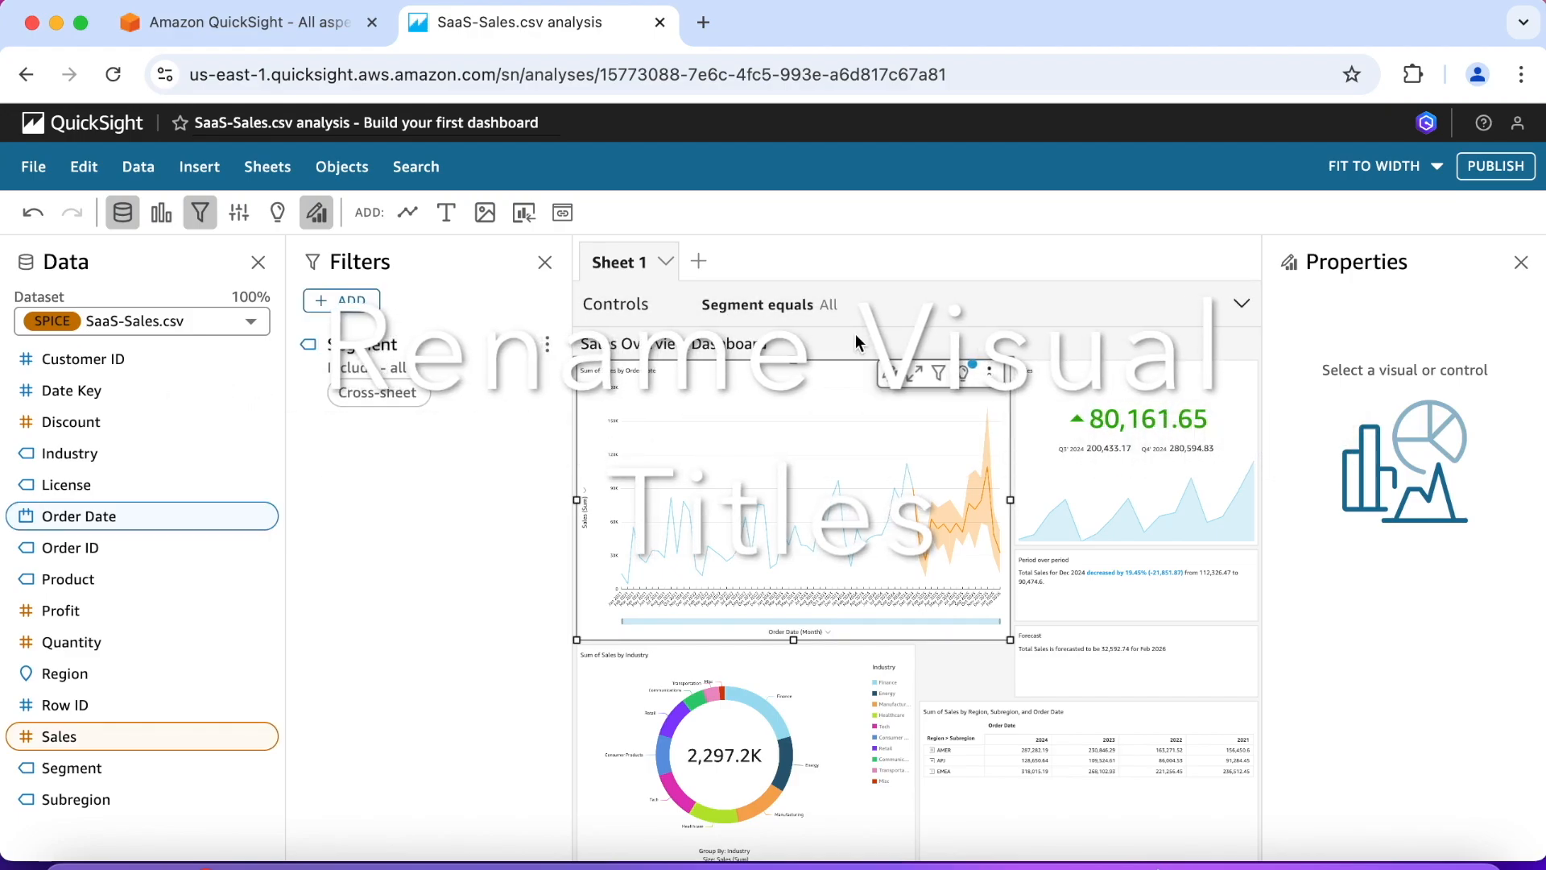
Step: Change the title of the Sum of Sales by Order Date line chart to "Montly Trend and Forecast" and save it
click(717, 471)
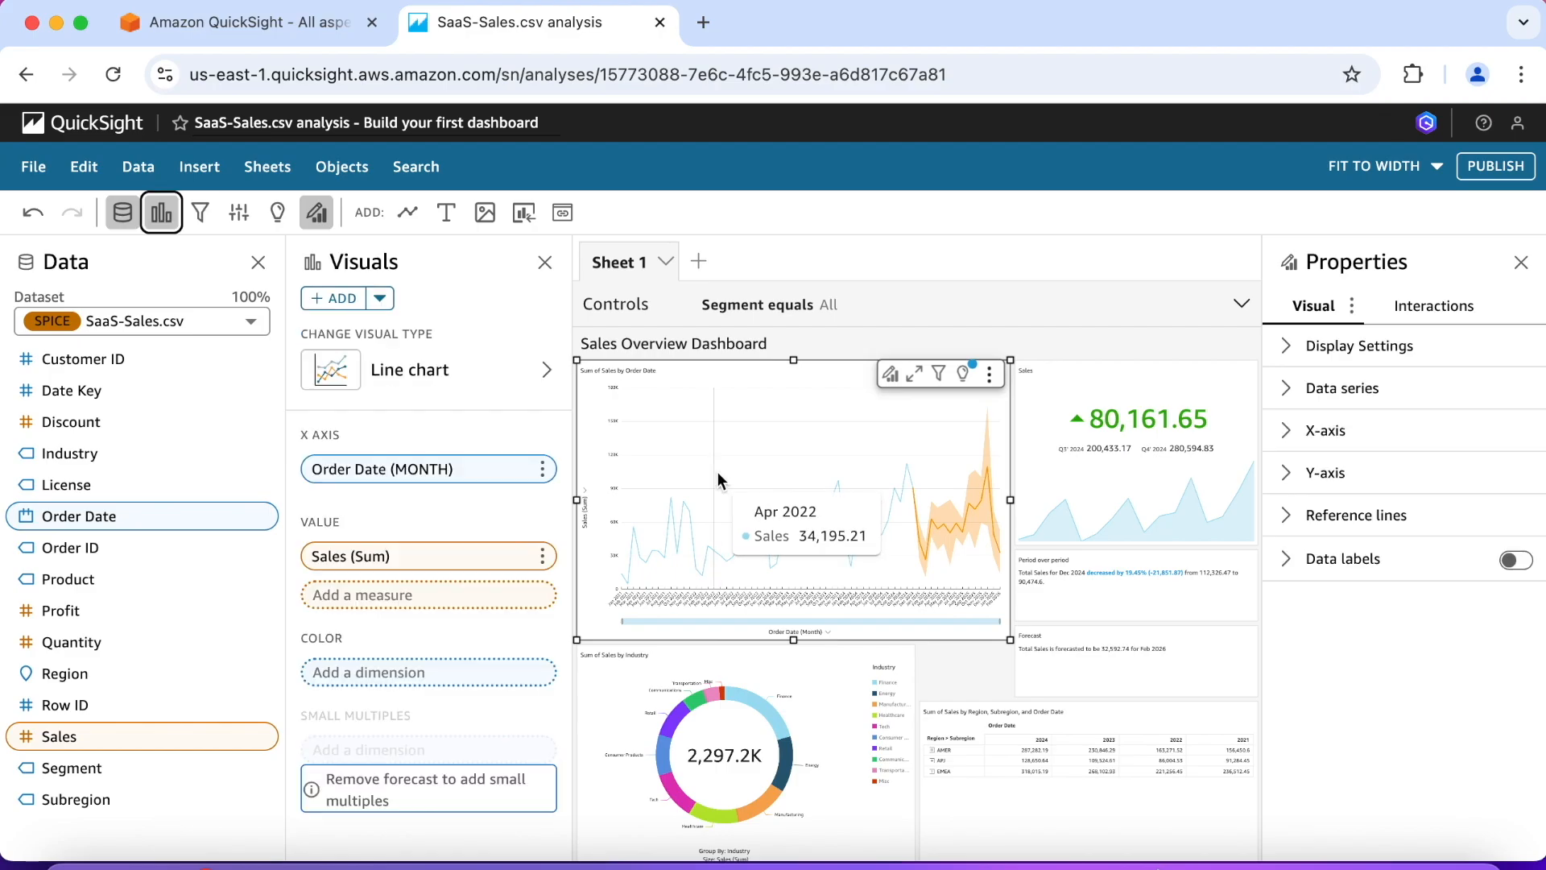
click(1289, 348)
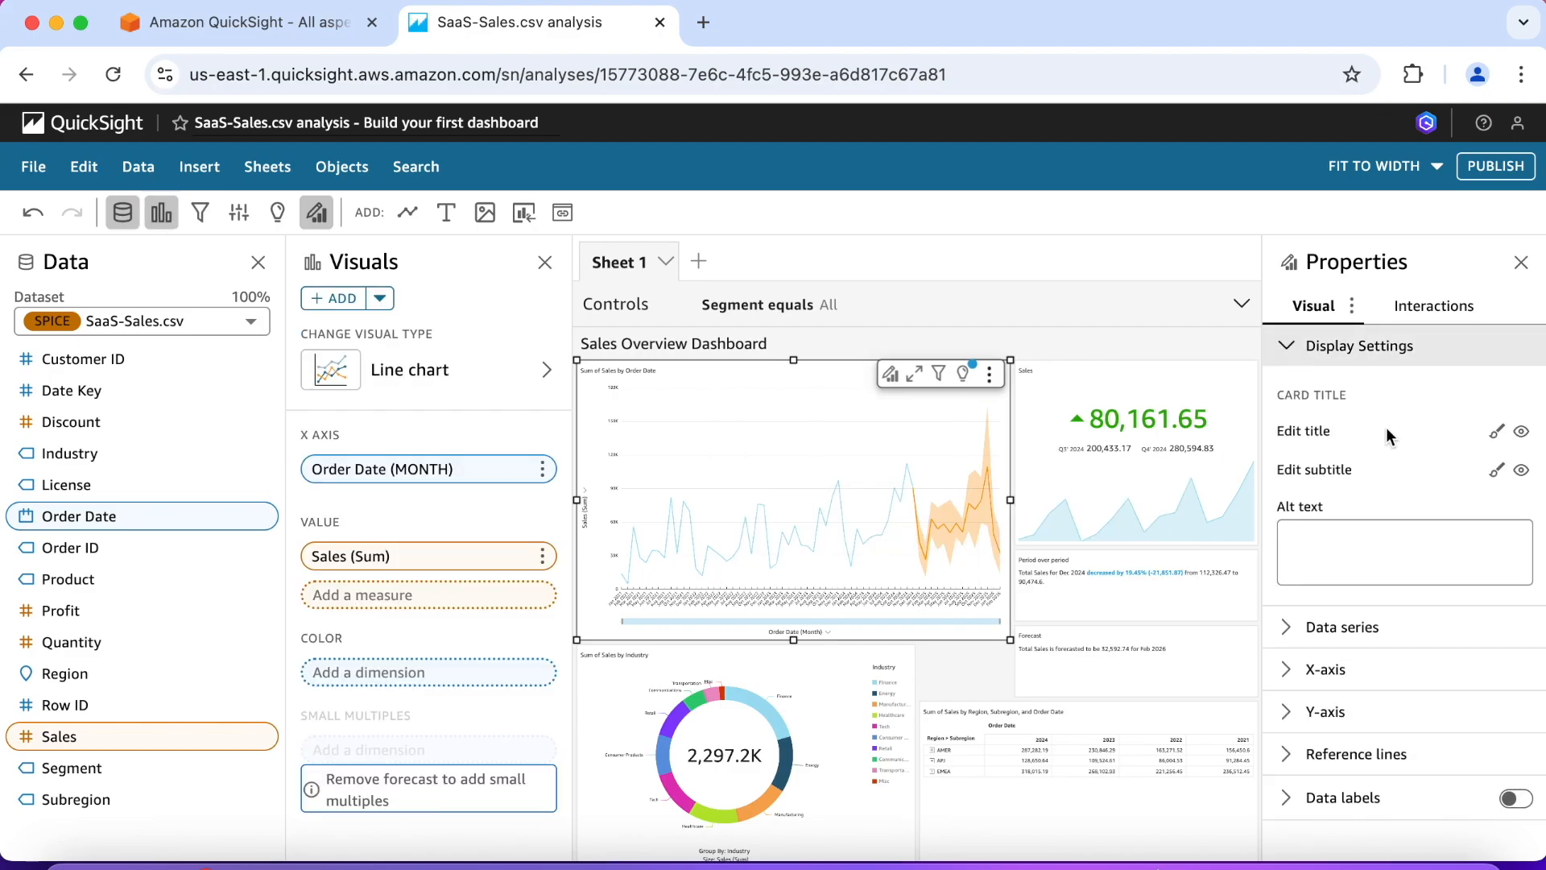
click(1496, 432)
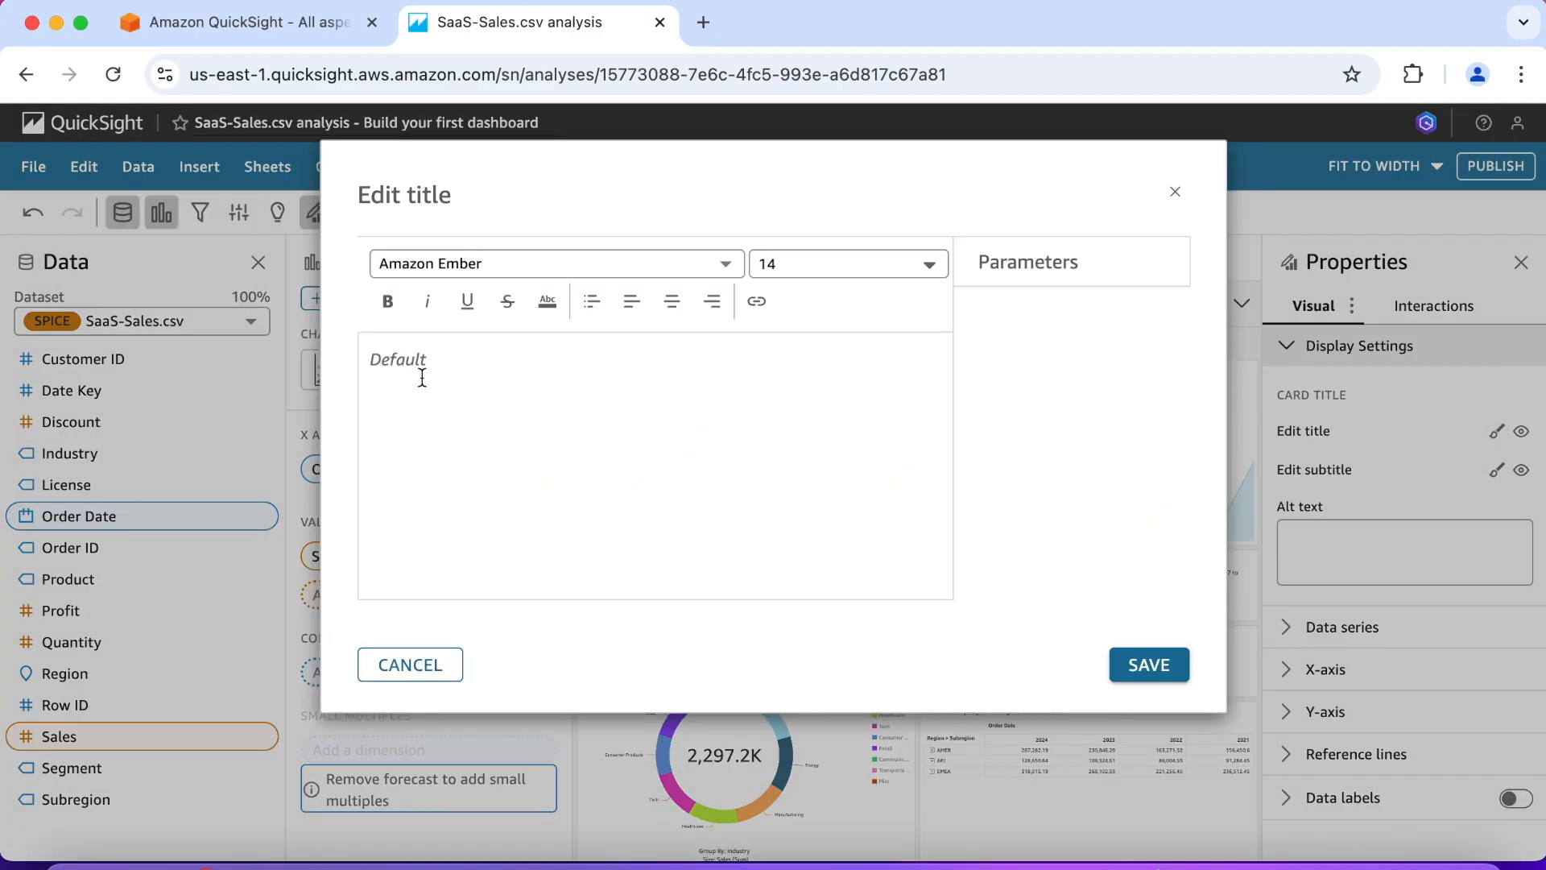
text(Montly Tre)
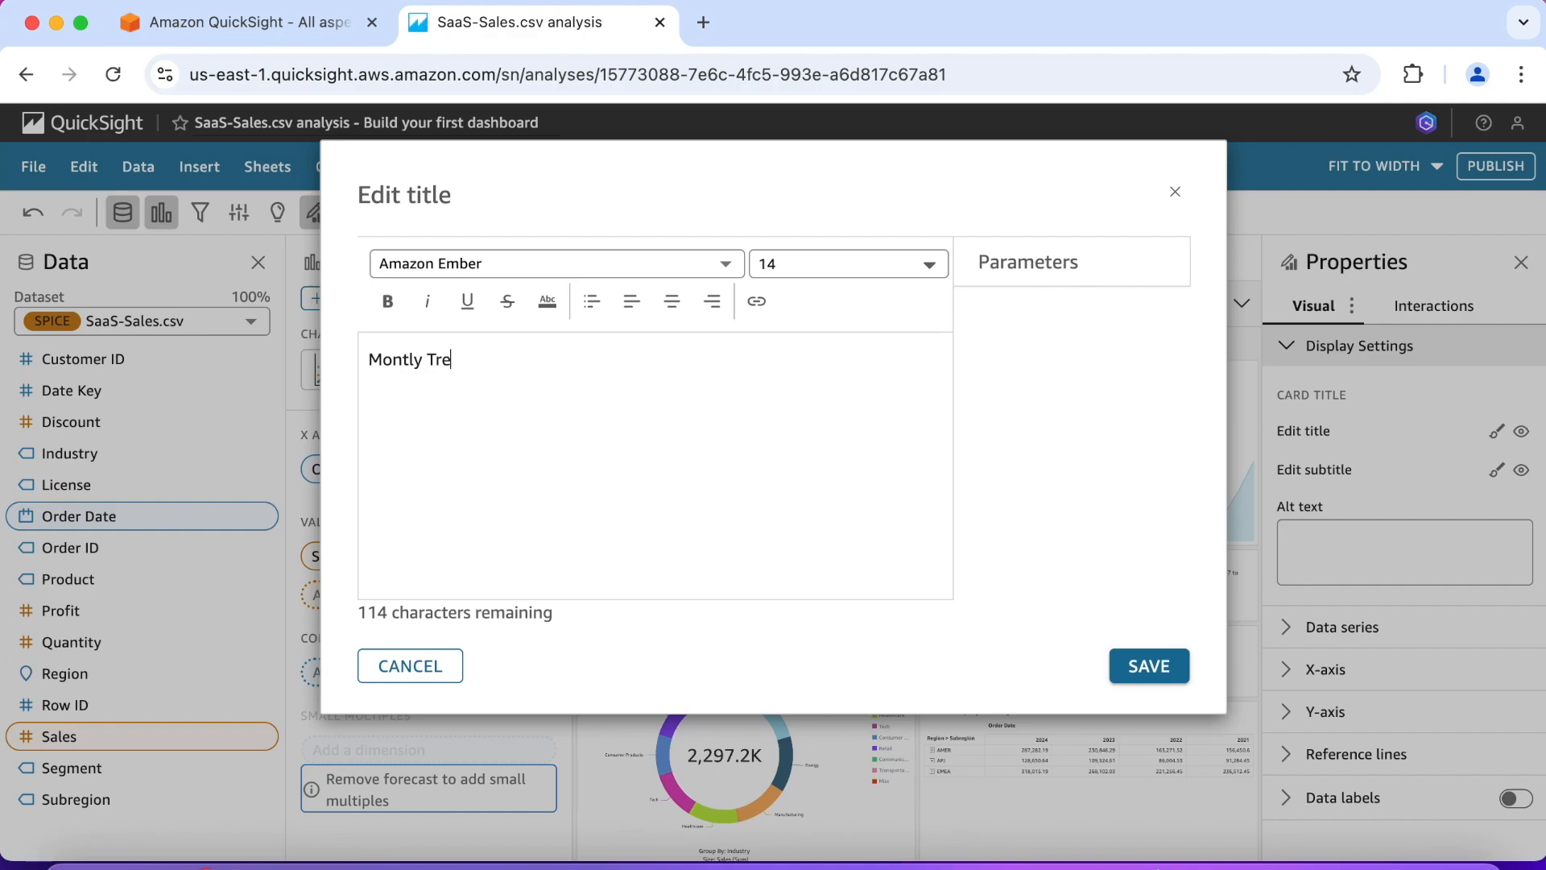
text(nd and Forecast)
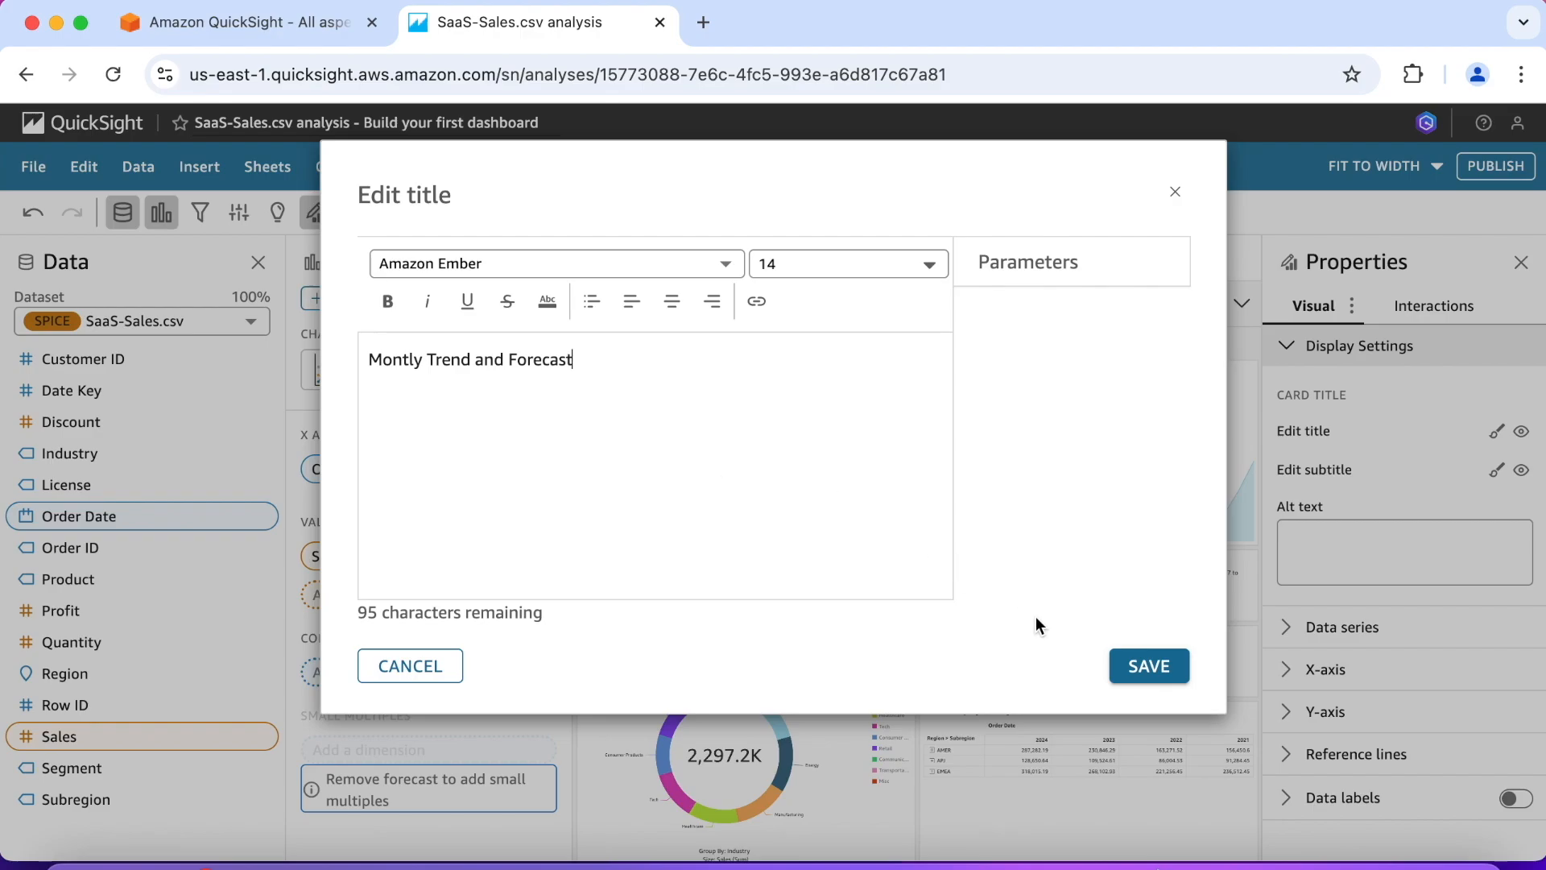
click(1139, 670)
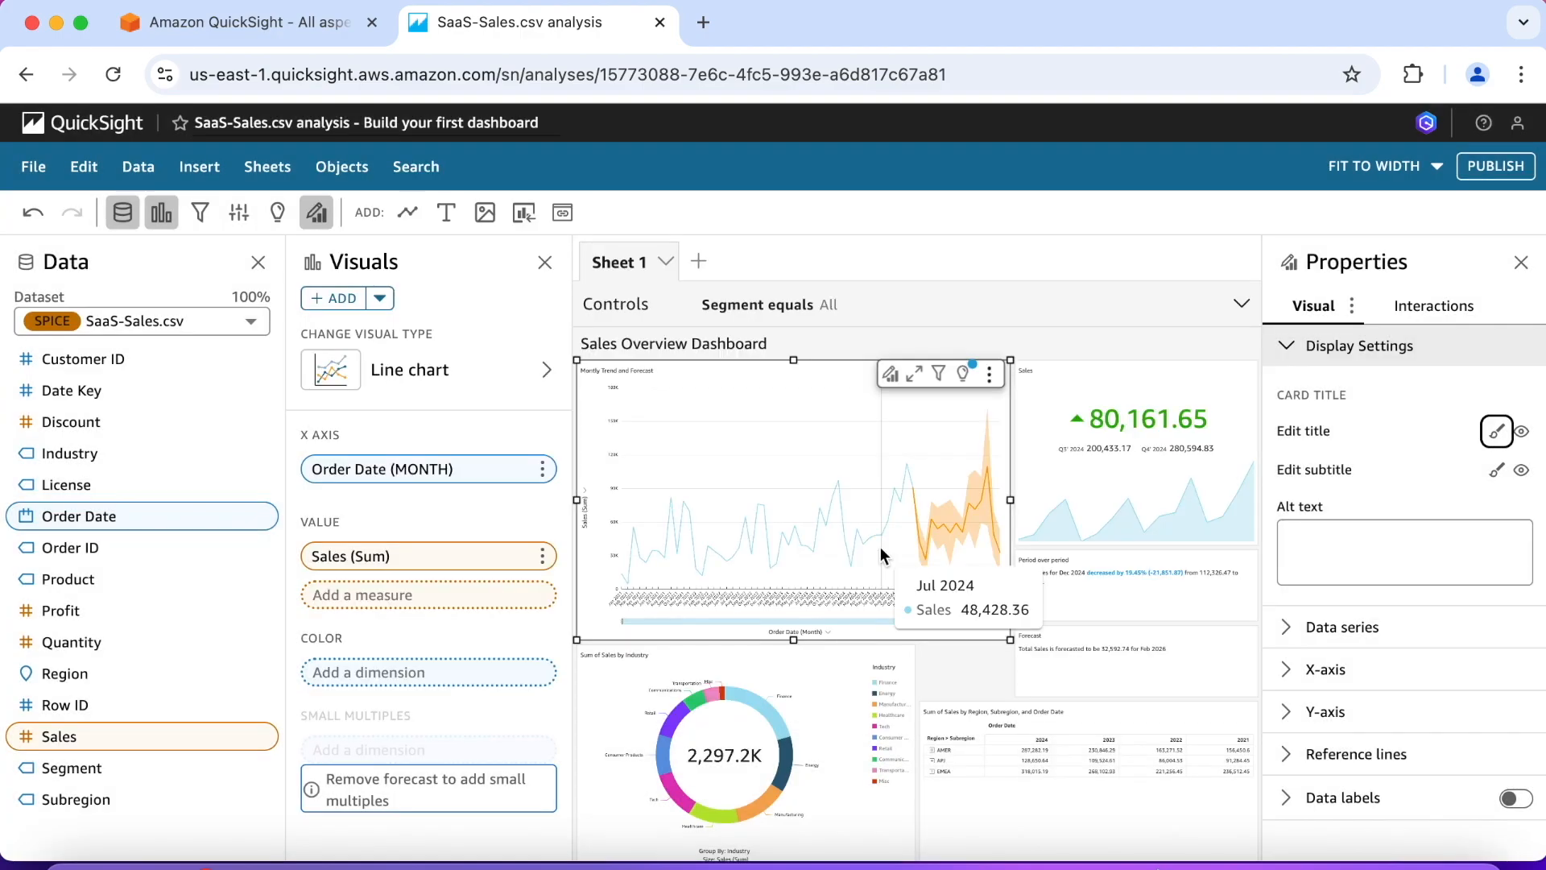
Step: Change the title of the Sales KPI visual to "QoQ Sales" and save it
click(1090, 459)
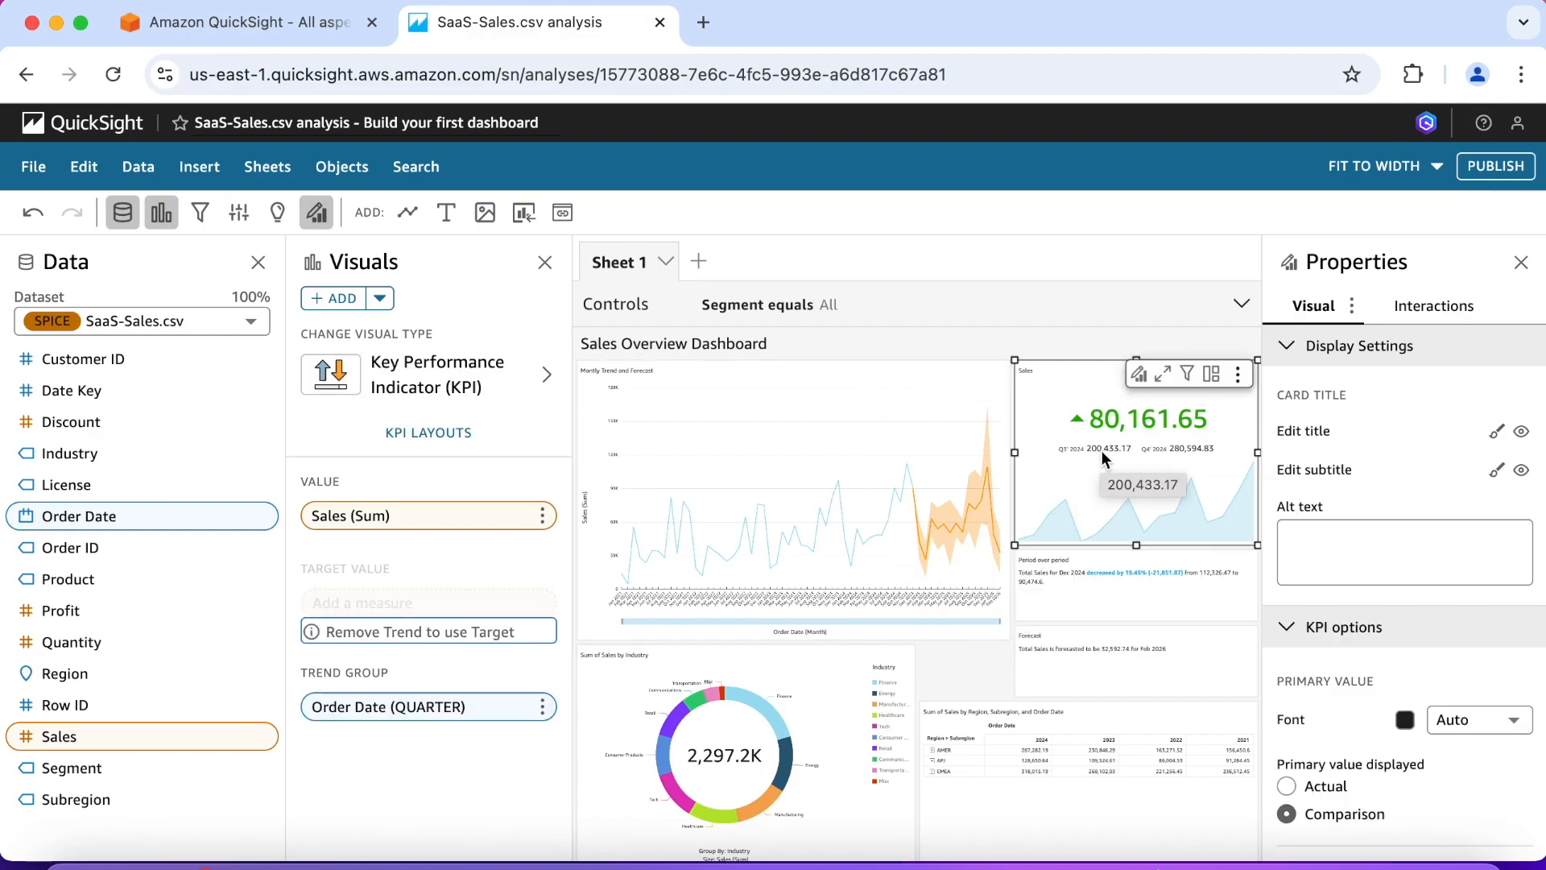
click(1061, 383)
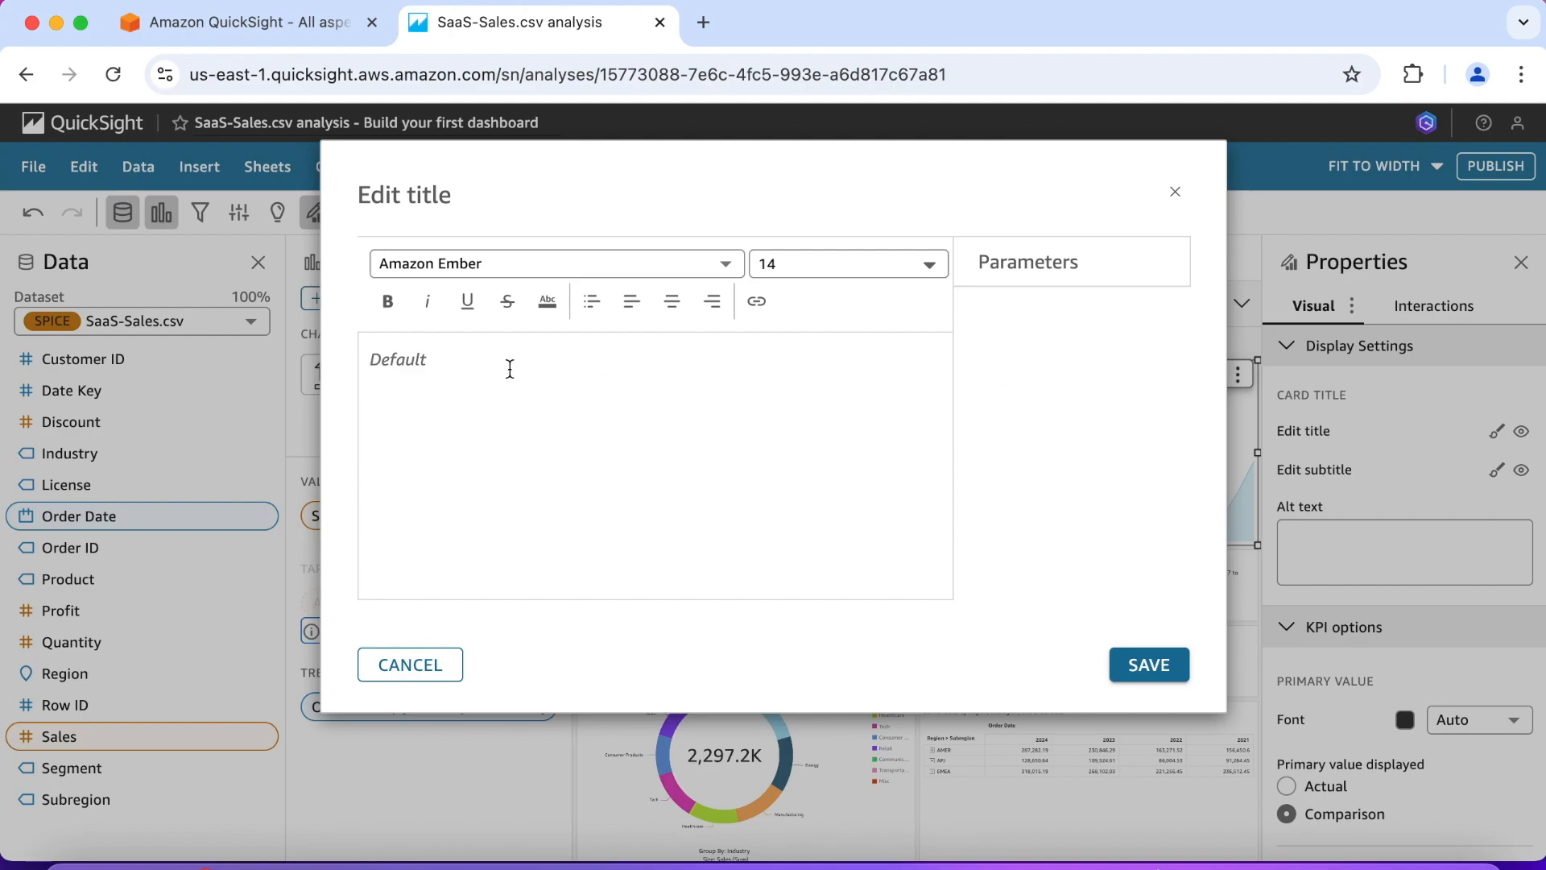
text(QoQ Sales)
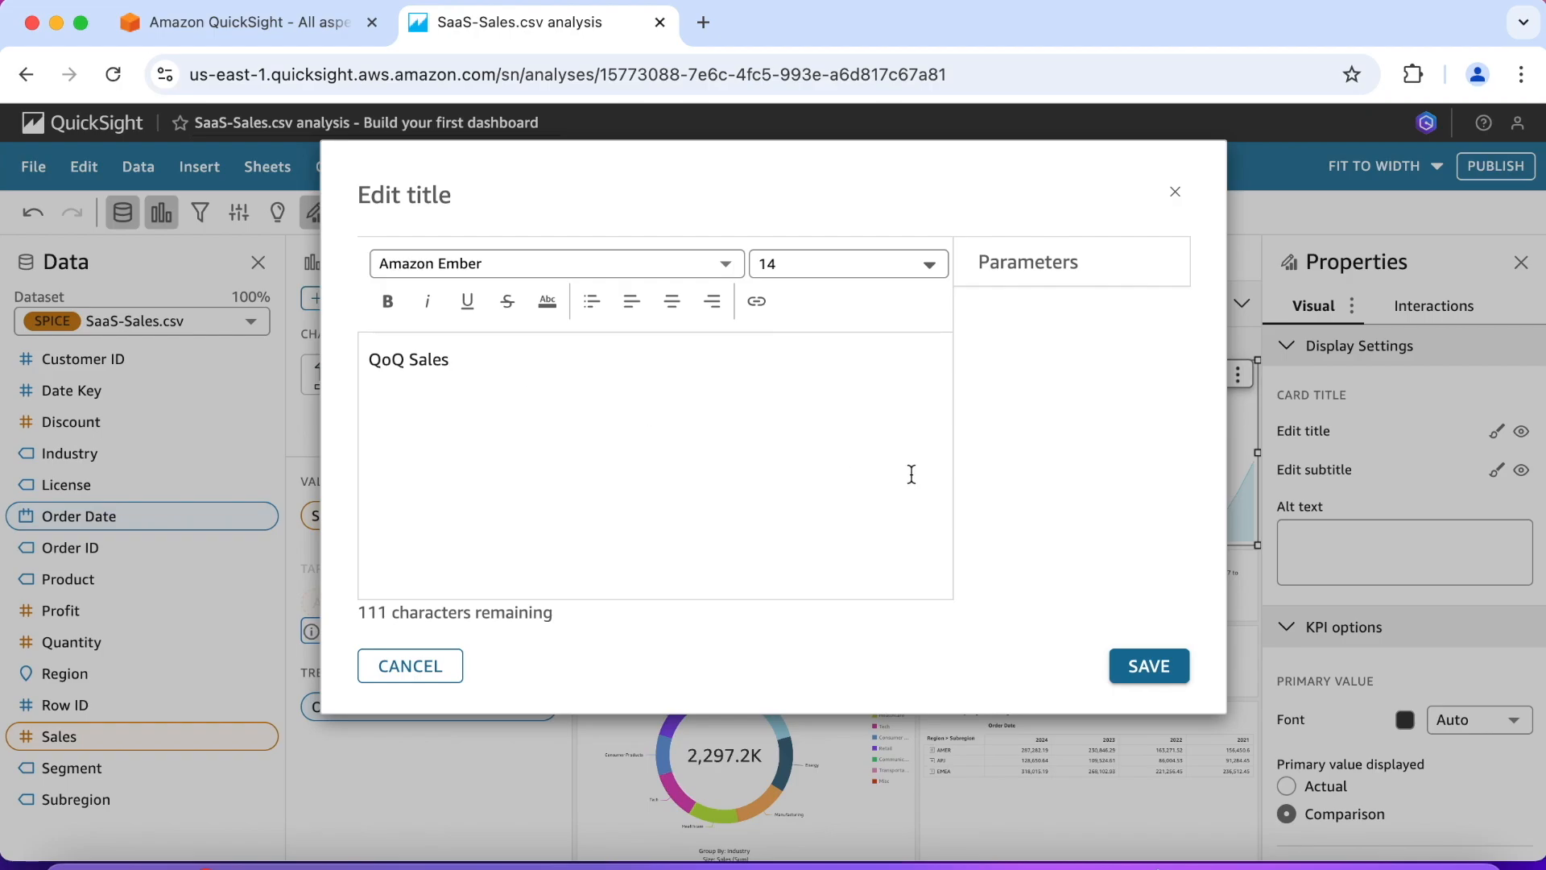
click(1144, 667)
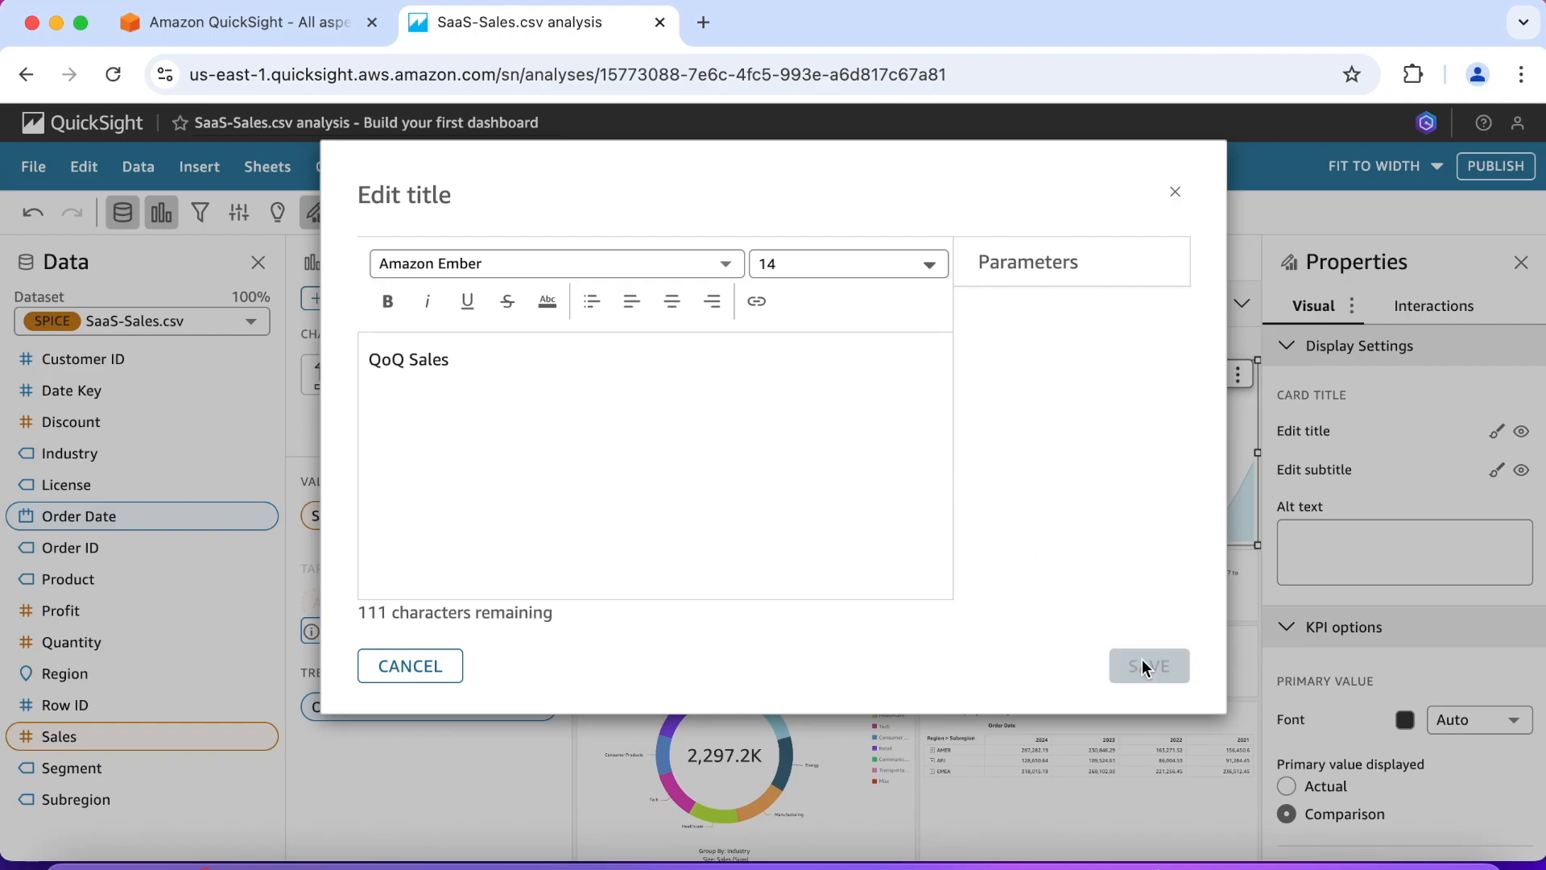
Step: Change the title of the Sum of Sales by Industry donut chart to "Sales by Industry" and save it
scroll(739, 584, down, 1)
click(688, 676)
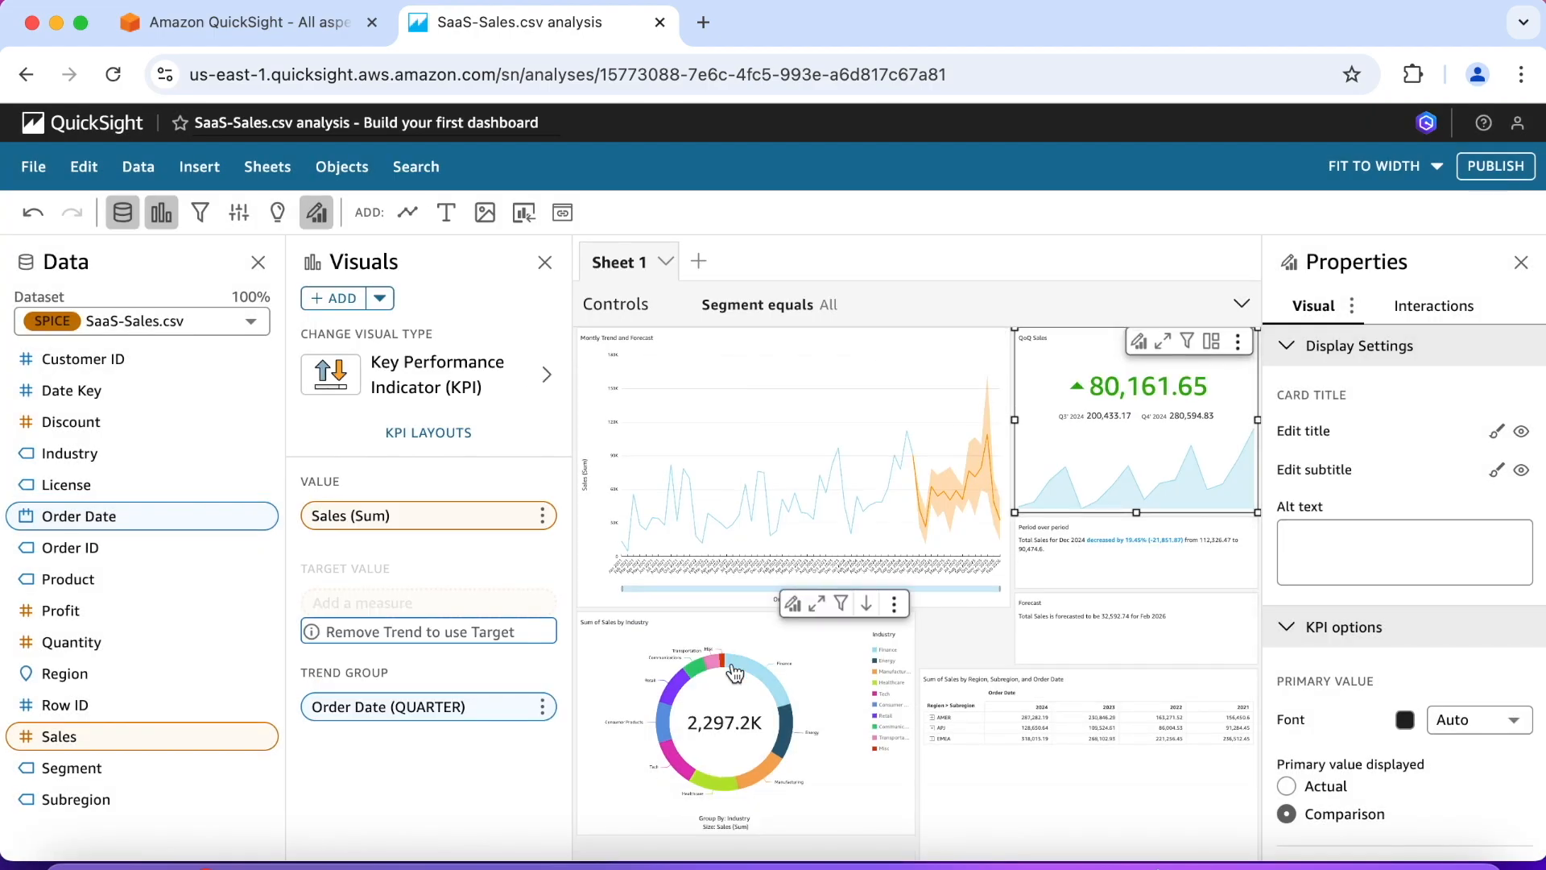
click(634, 628)
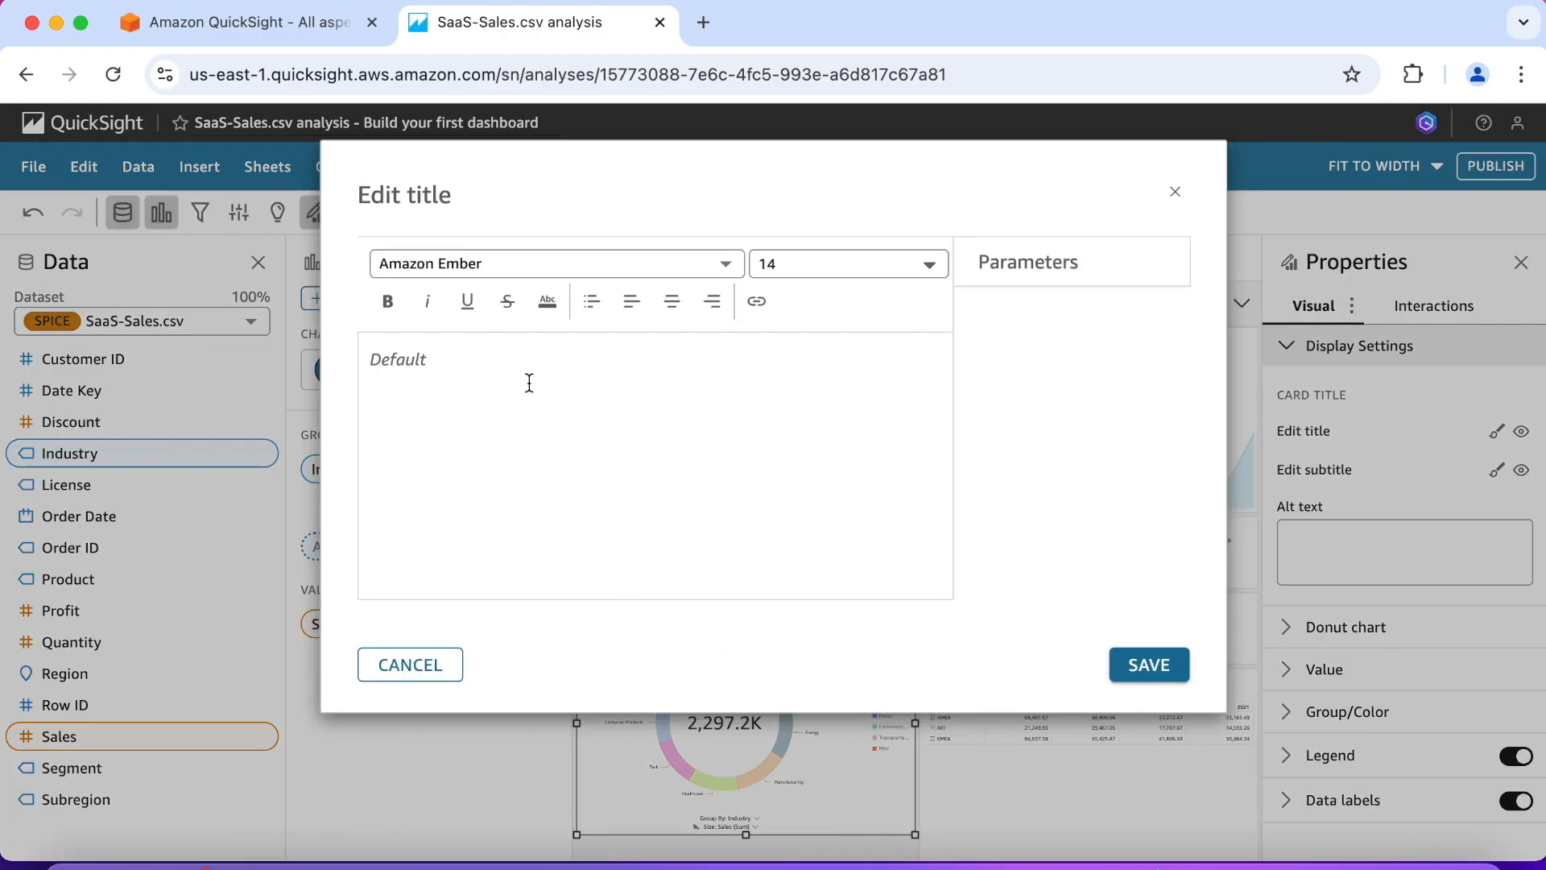
text(Sales by)
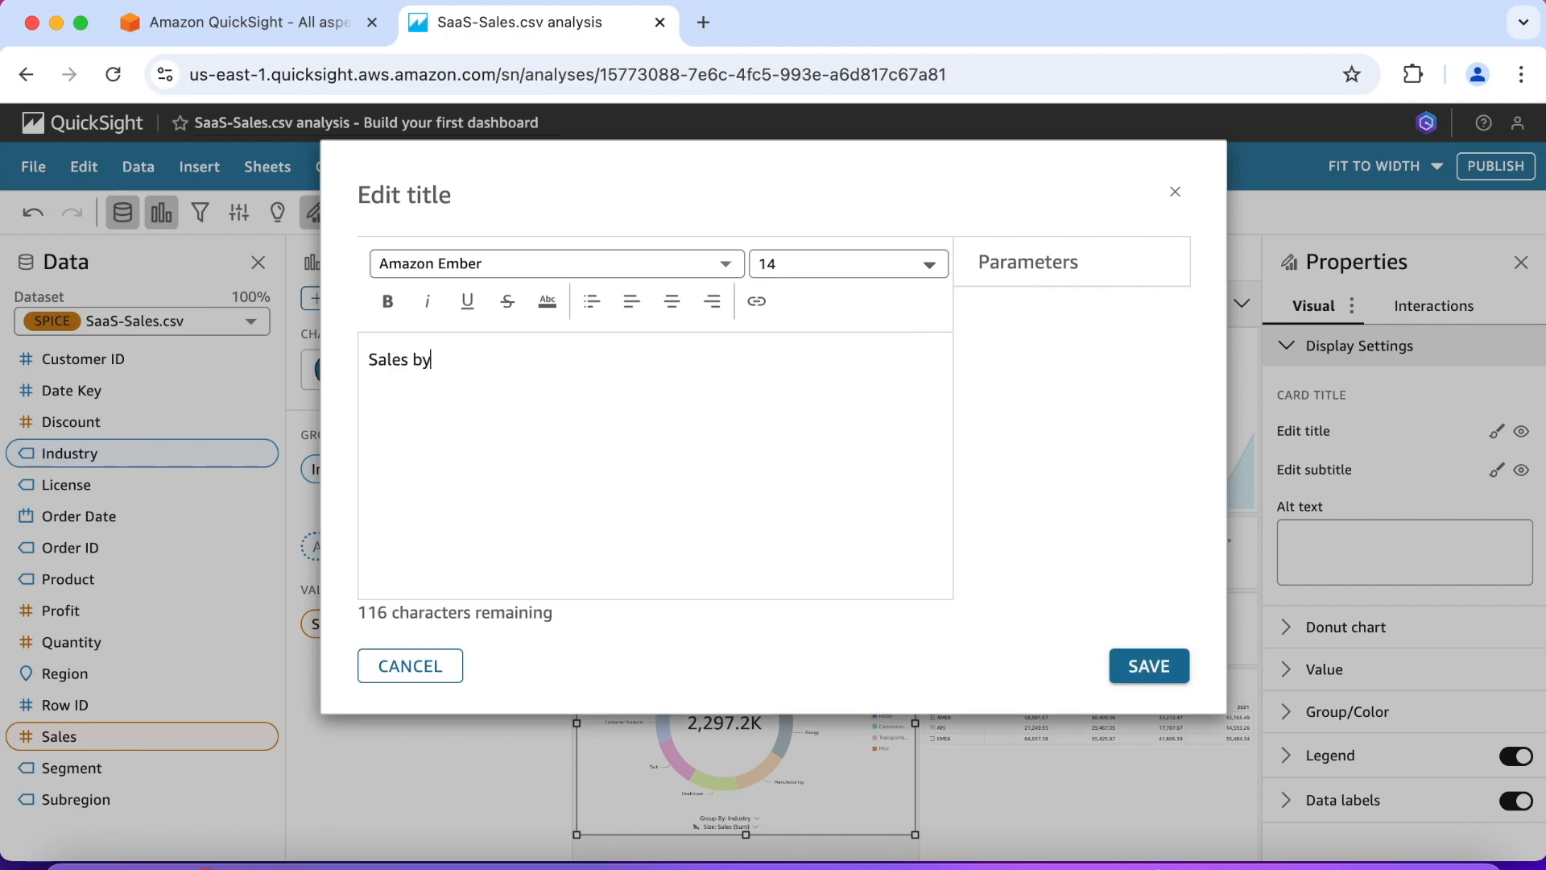
text( Industry)
click(1150, 669)
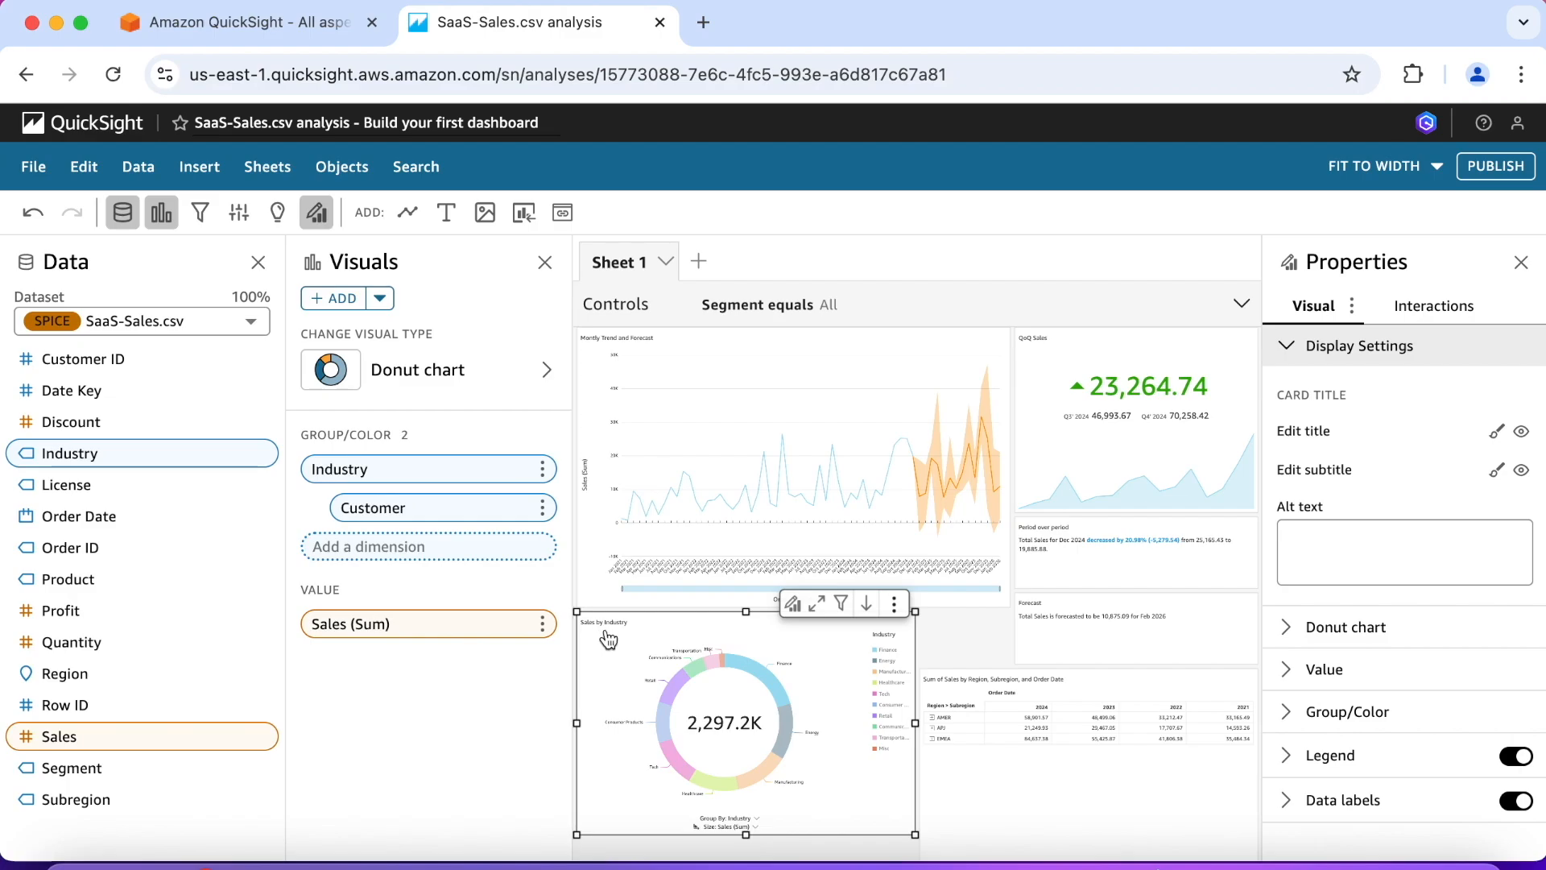
Step: Give the donut chart the subtitle "Click to filter dashboard, right-click to drill down to Customer" and save it
click(1497, 471)
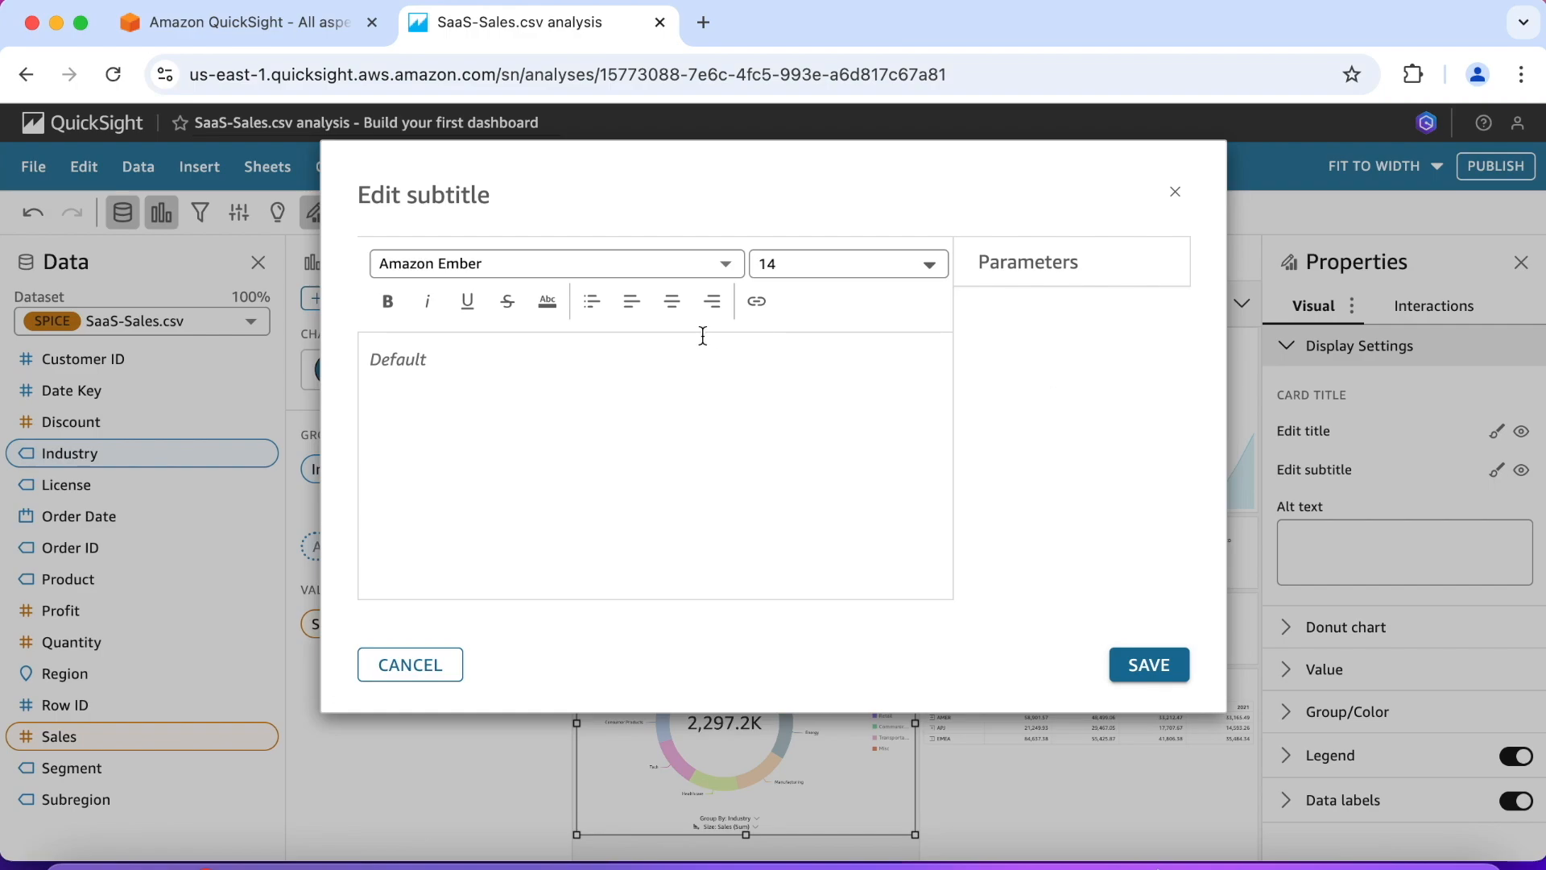
click(521, 366)
text(Click to filter)
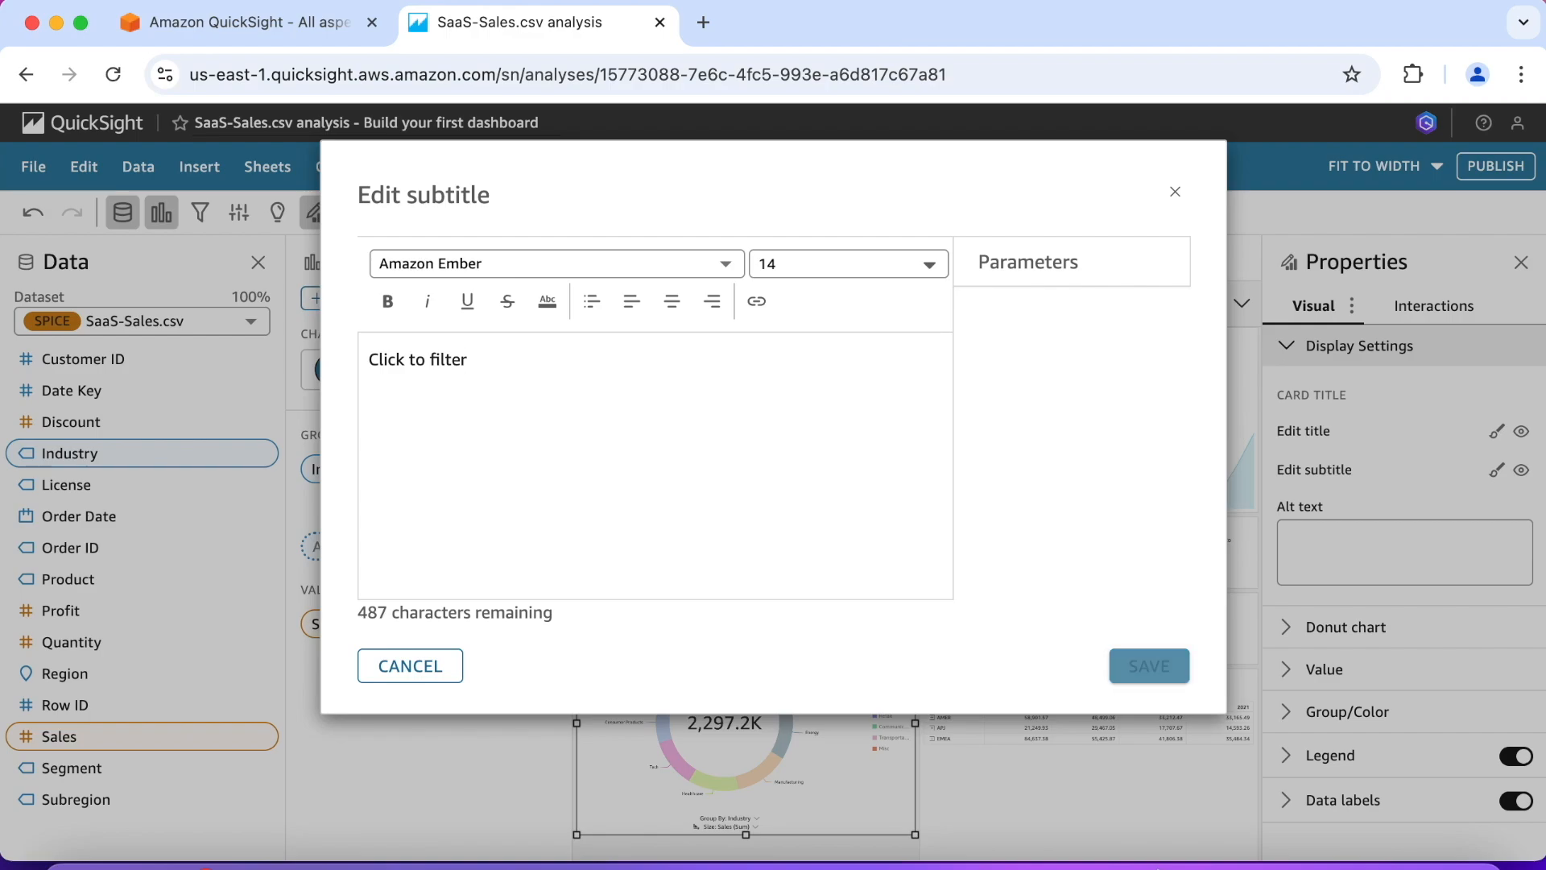
text( dashbo)
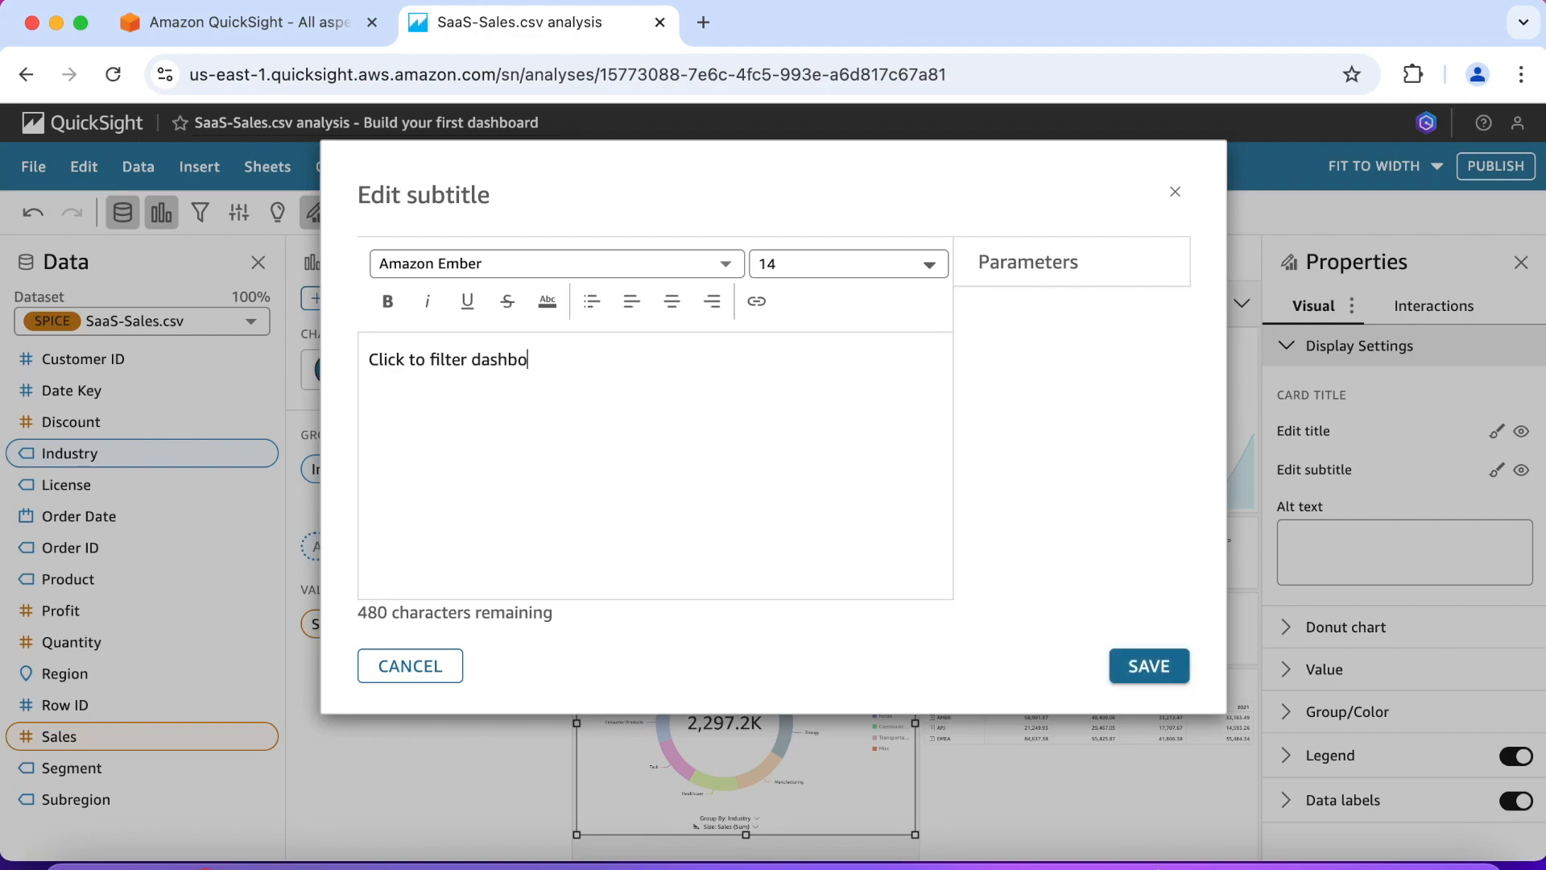
text(ard, right)
text(-ck)
text(ick)
text( to drill doen)
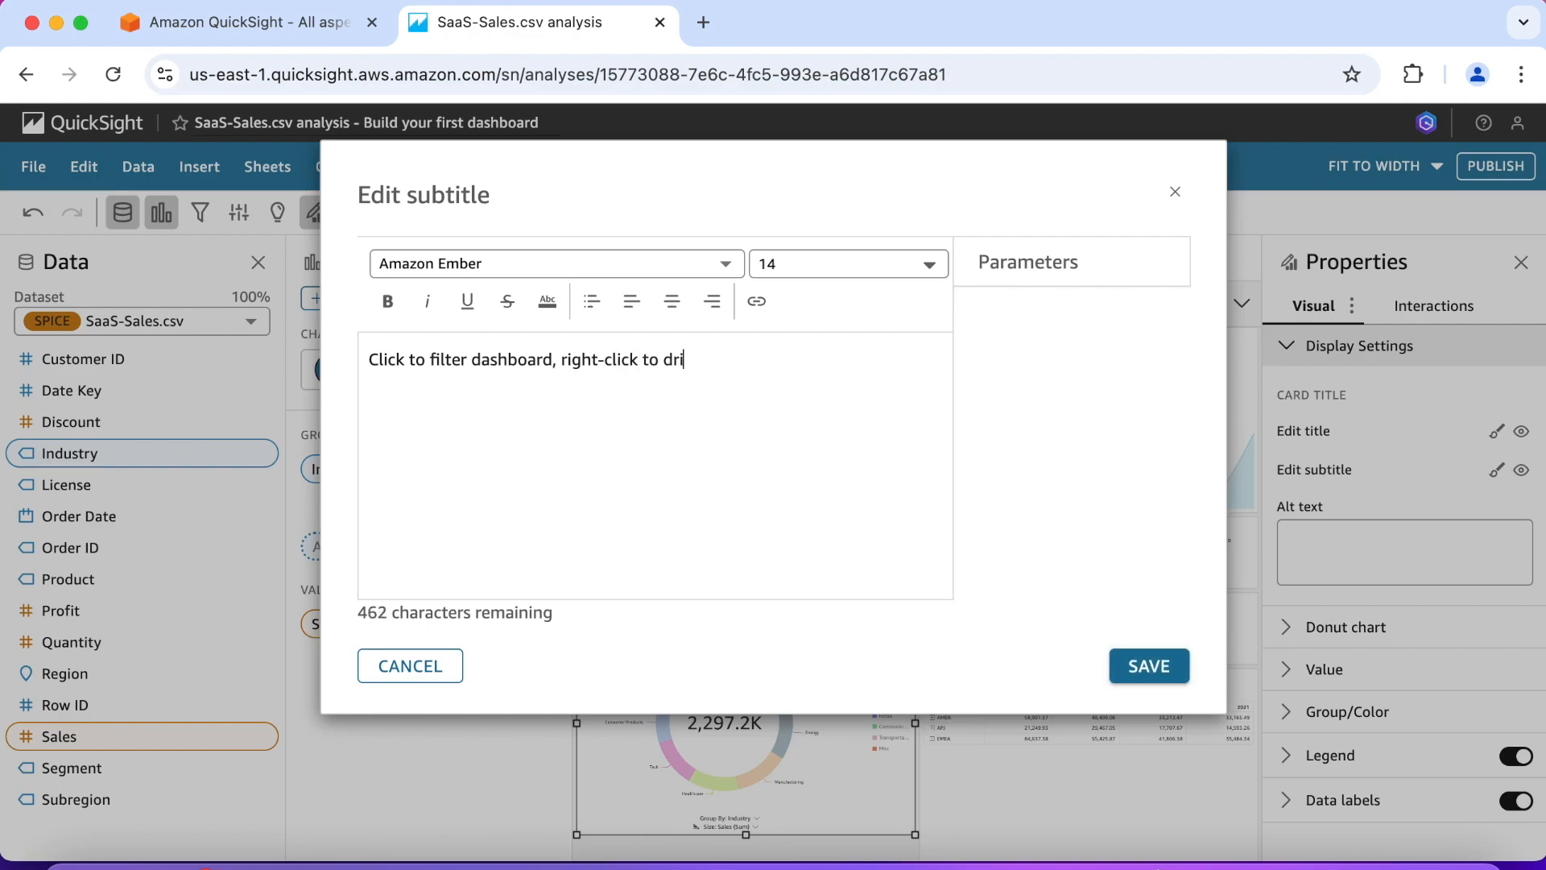
key(BackSpace)
key(BackSpace)
text(wn to Customer)
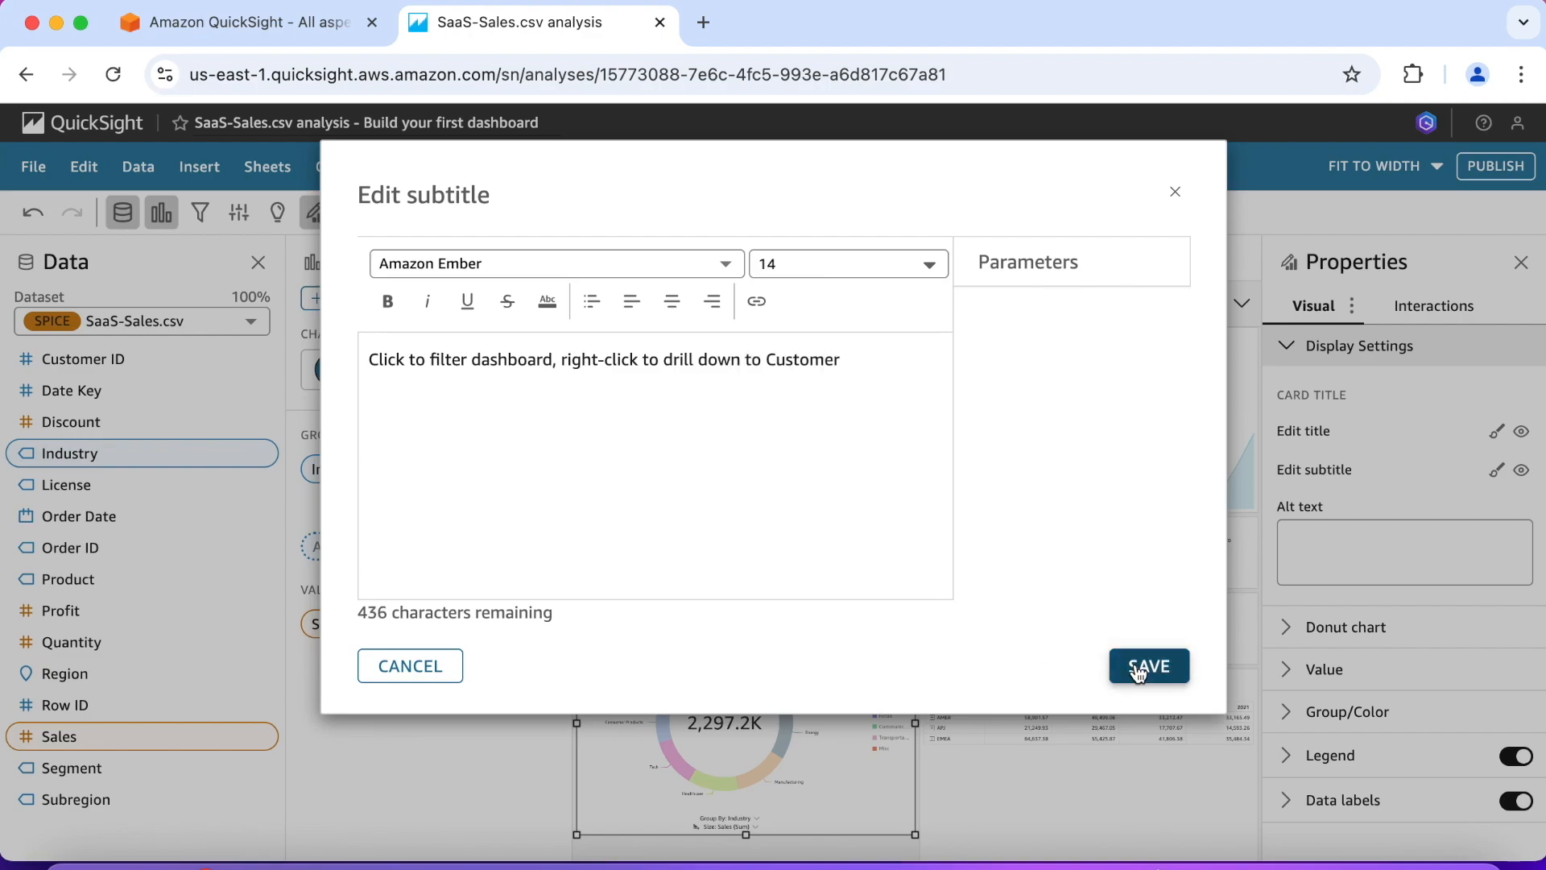
click(1137, 670)
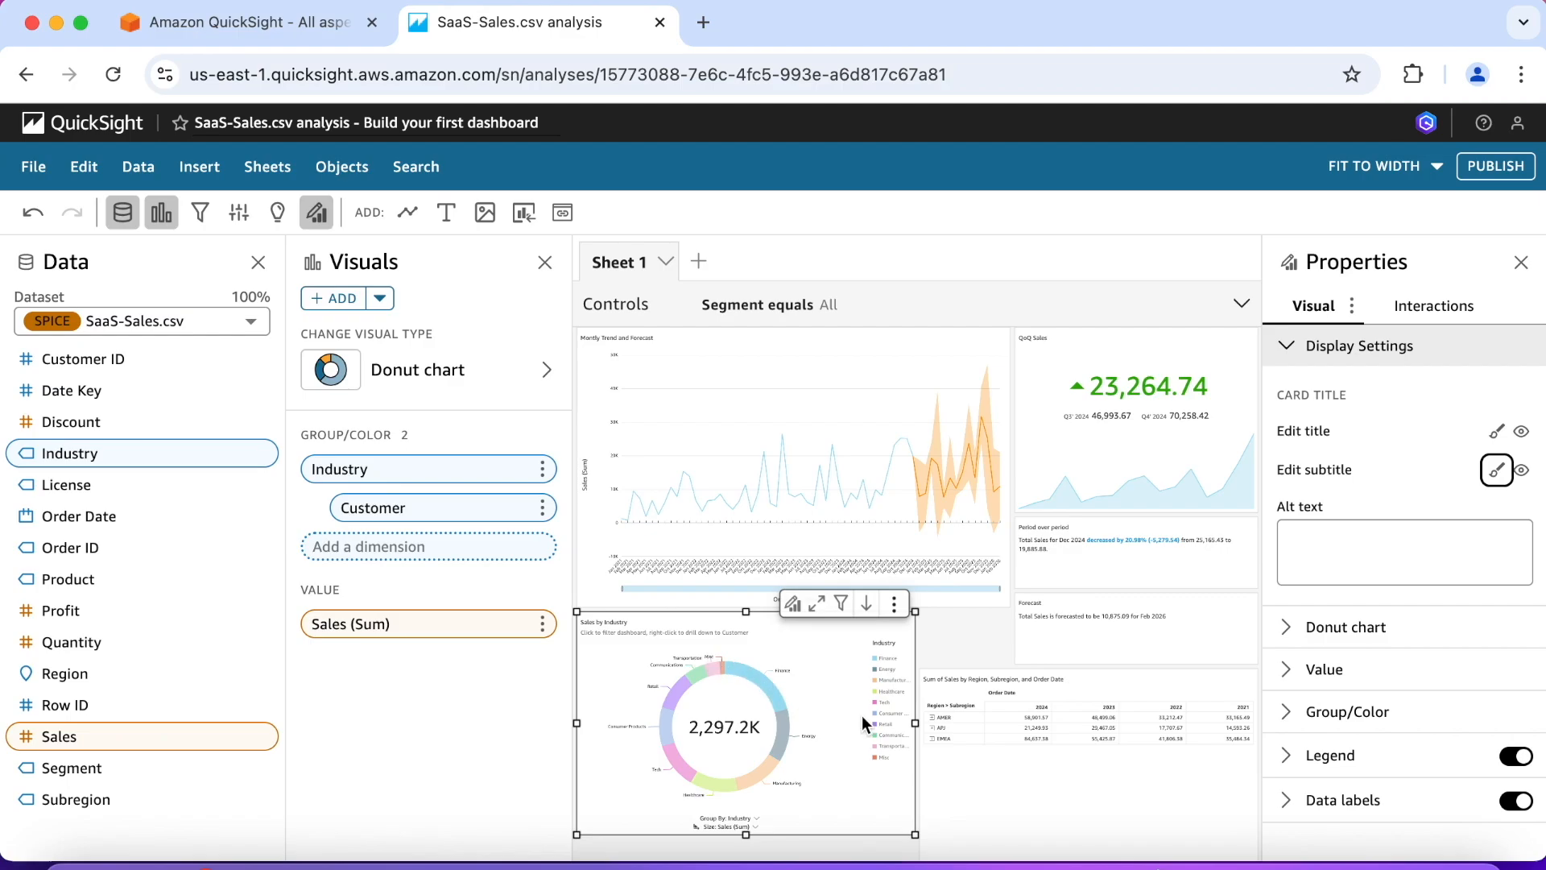
Step: Change the title of the pivot table by Region, Subregion and Order Date to "Regional Details" and save it
click(1067, 712)
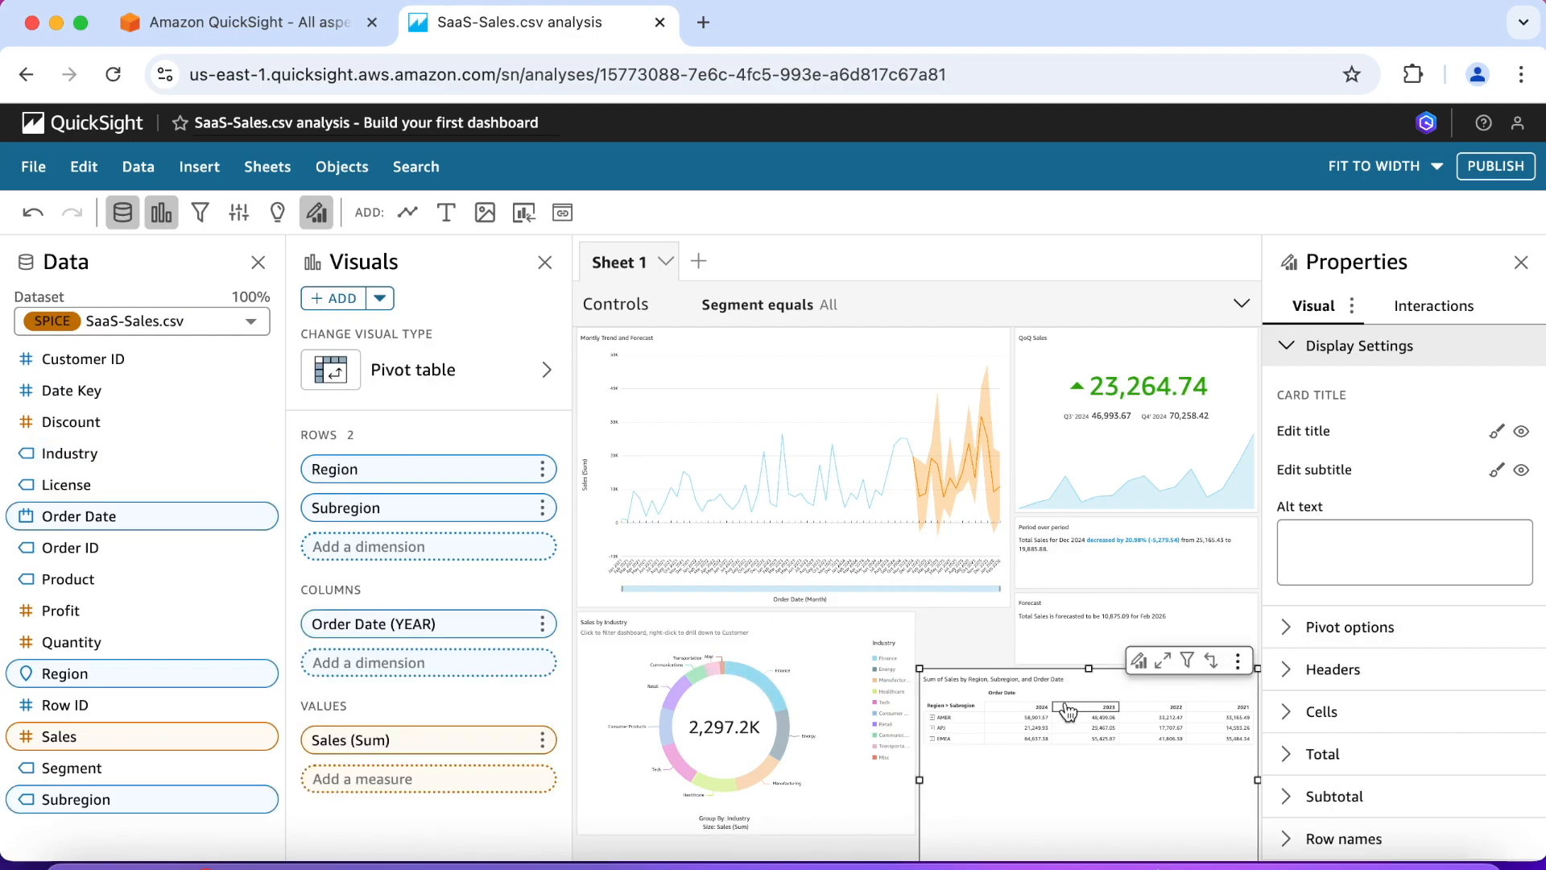
scroll(984, 628, down, 1)
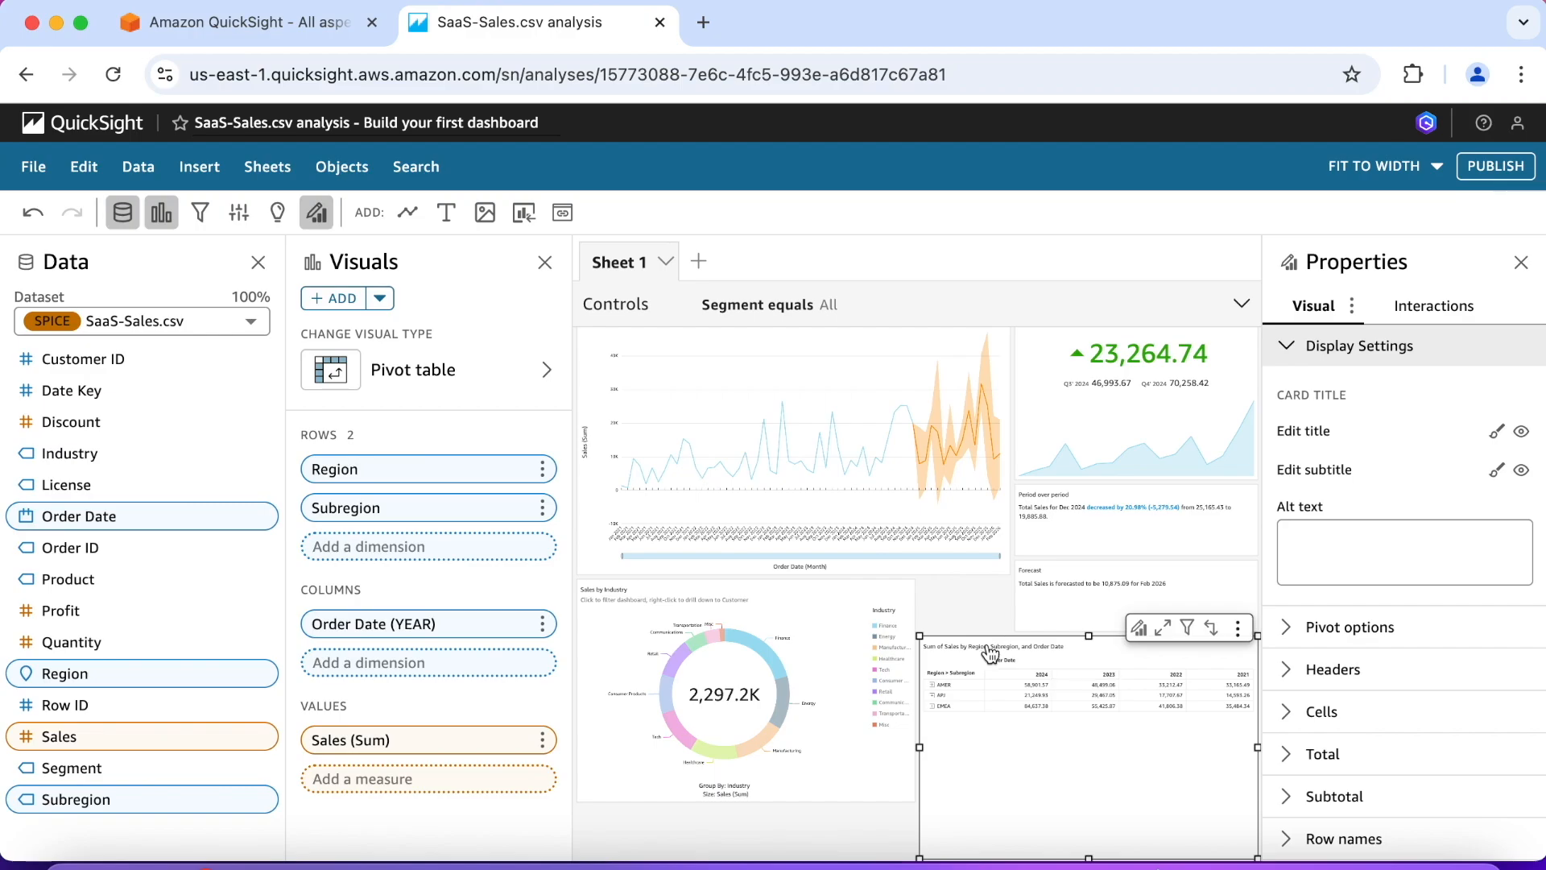
double_click(990, 652)
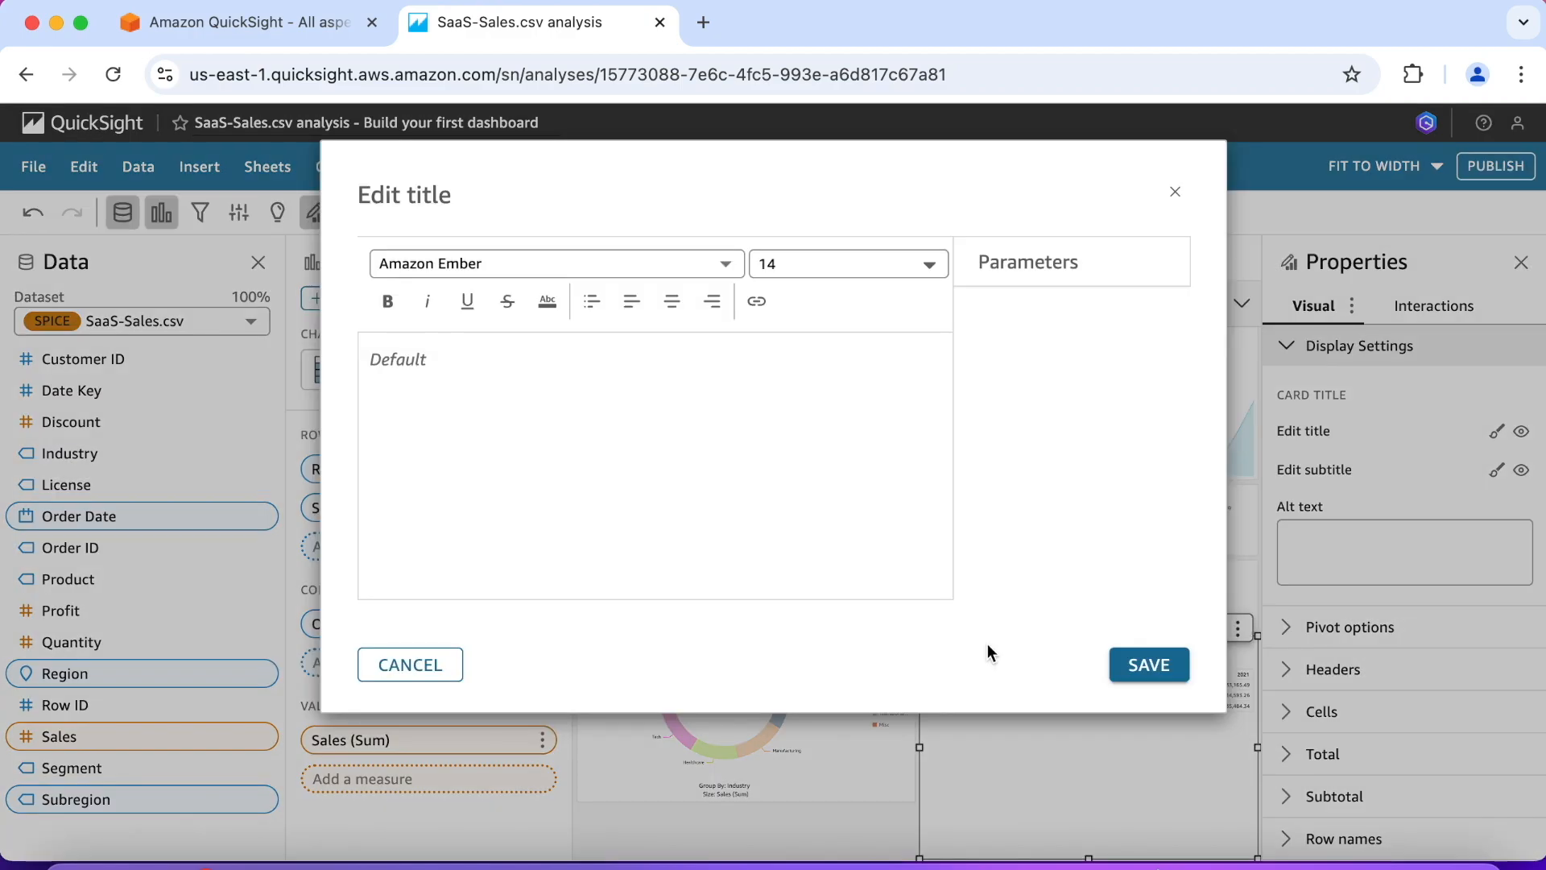
click(585, 375)
text(Regio)
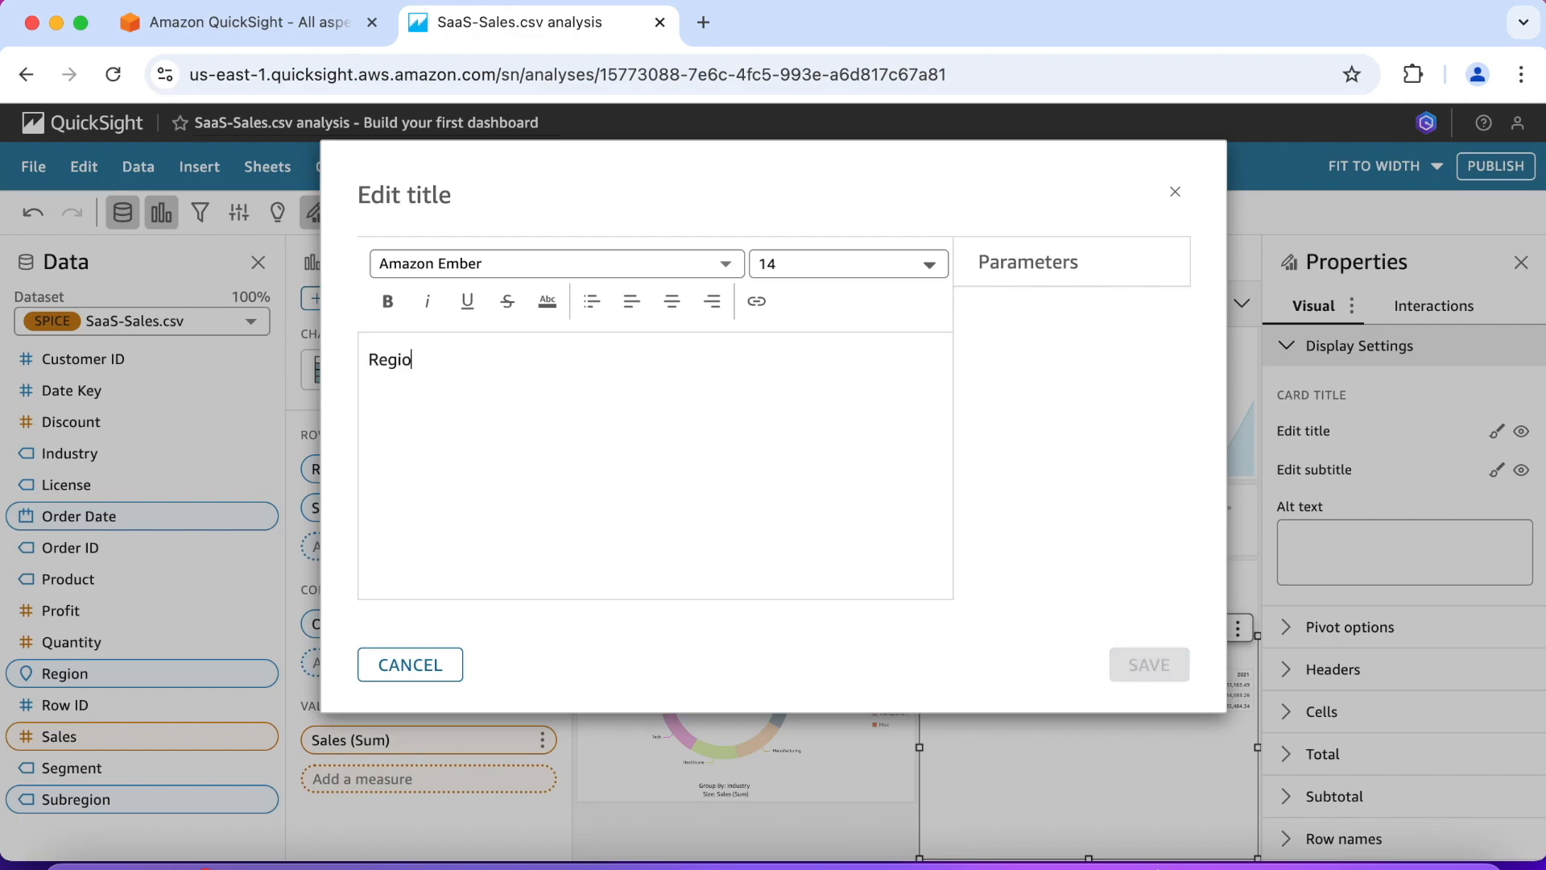
text(nal Details)
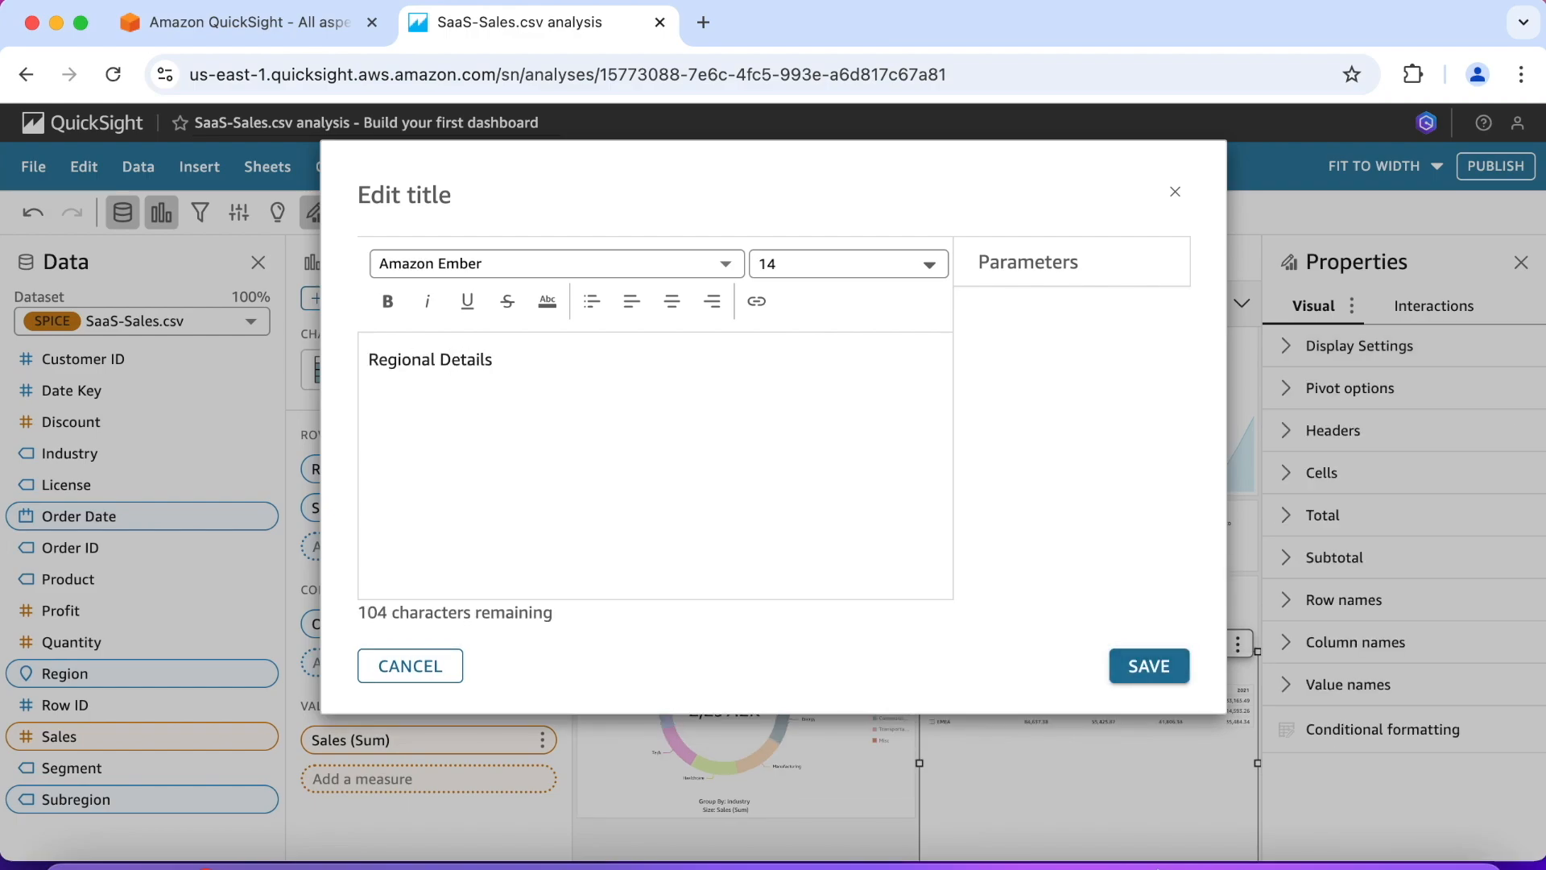
click(1113, 665)
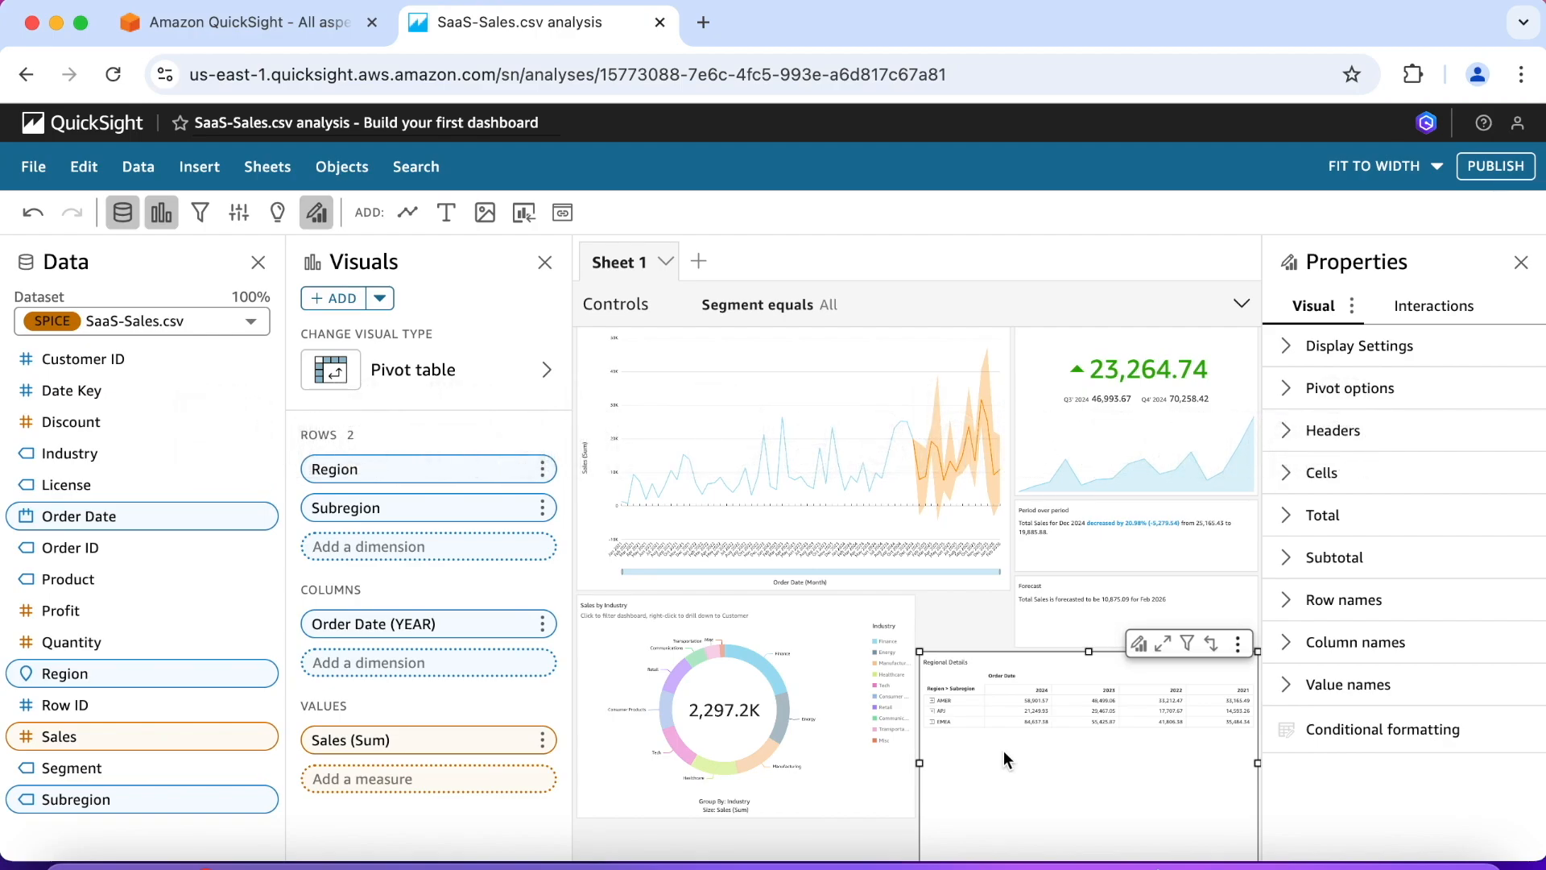
Step: Publish the analysis as a new dashboard named "Sales Overview" with all sheets selected
scroll(1106, 727, up, 1)
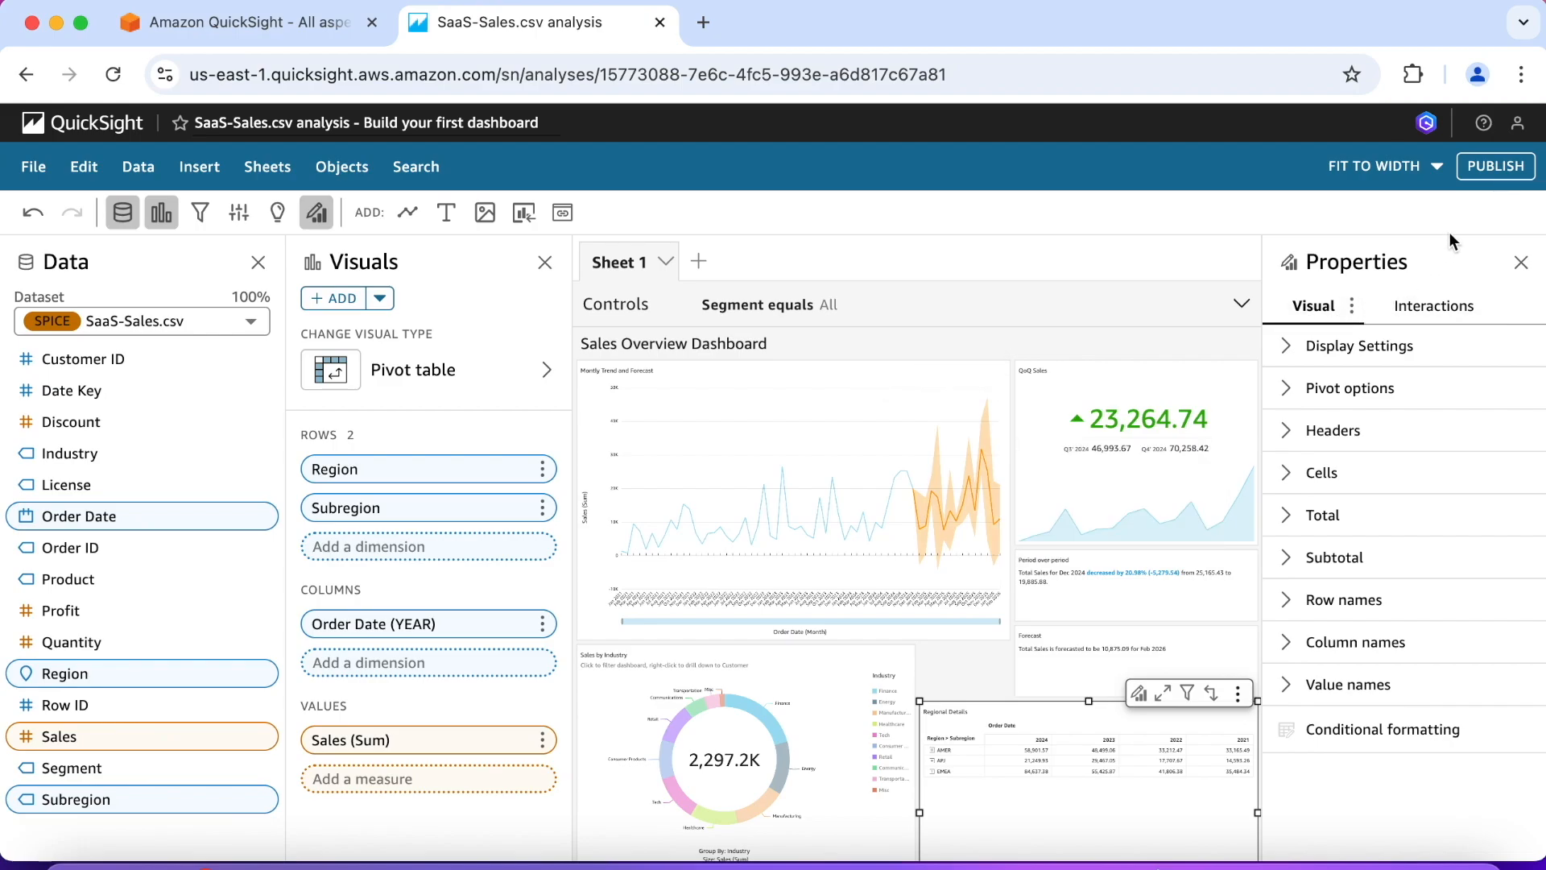
click(1497, 176)
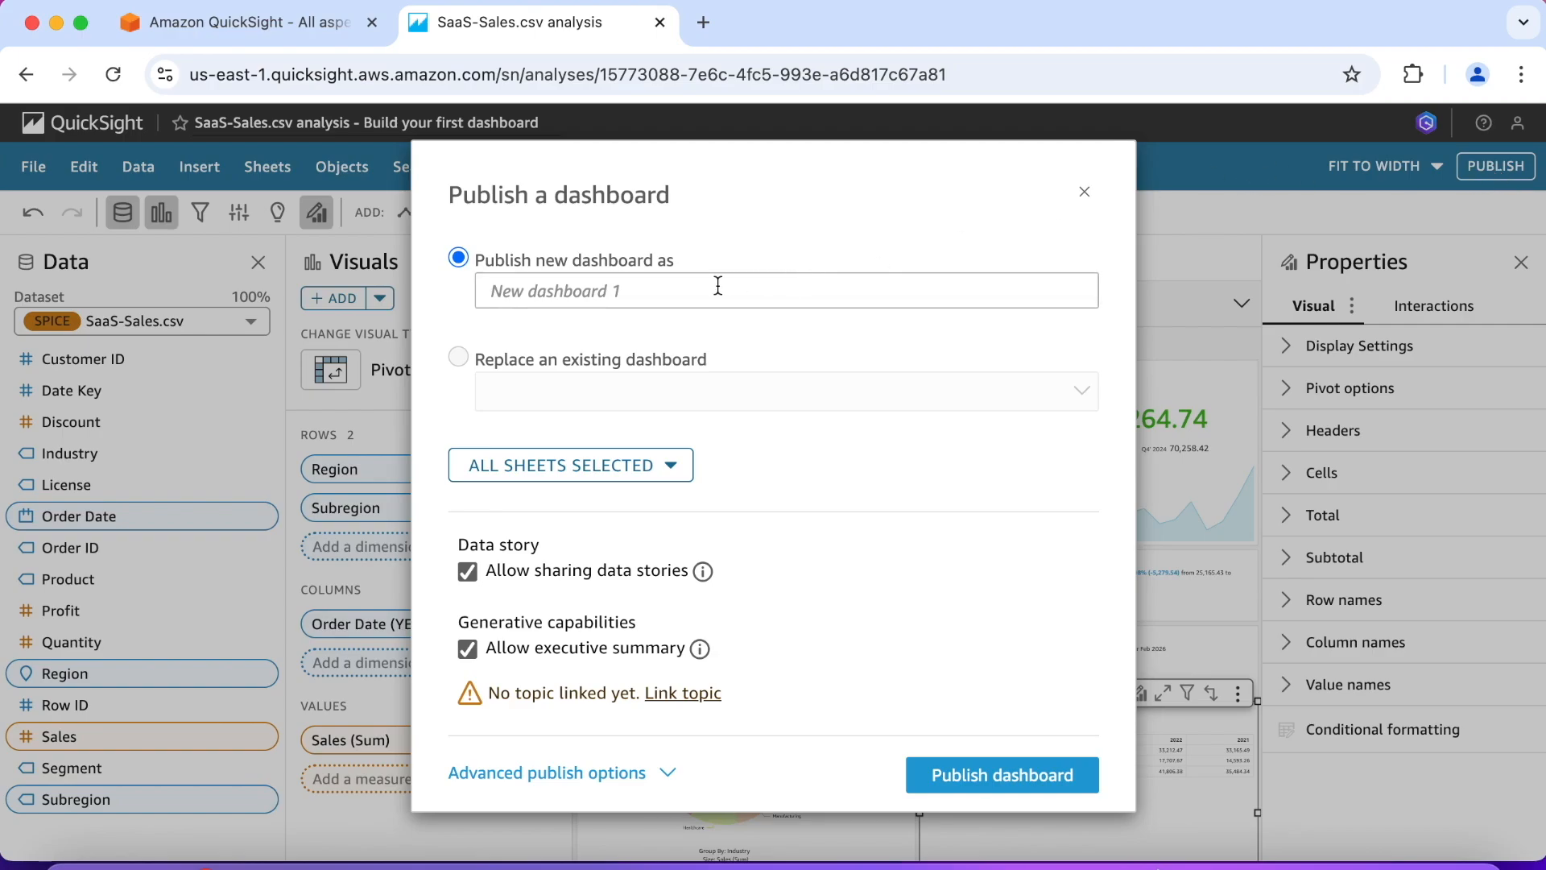
click(632, 291)
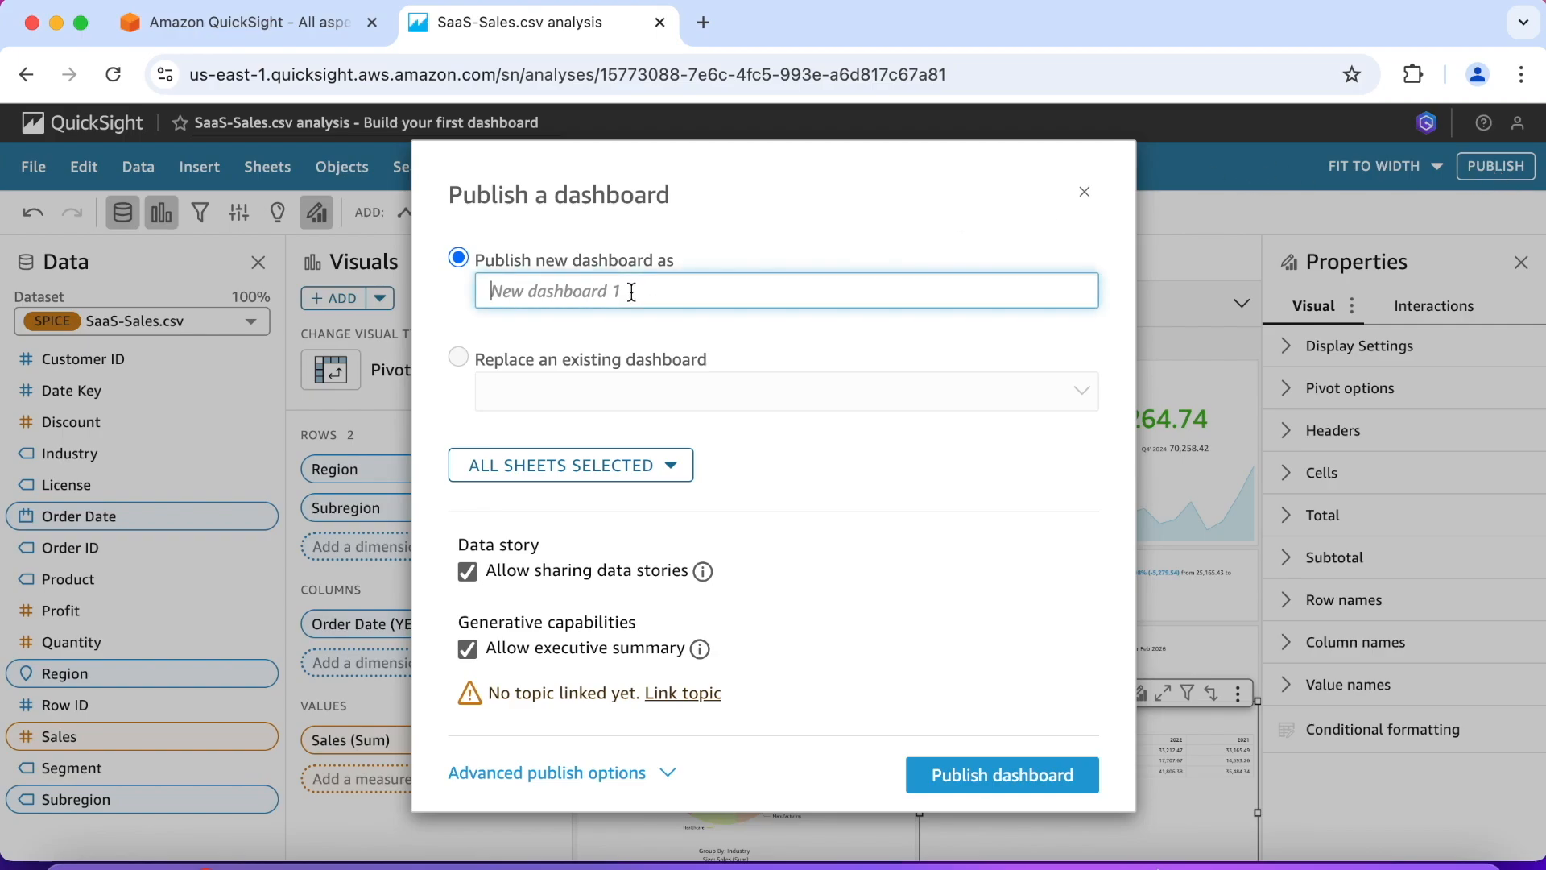
text(Sales Overview)
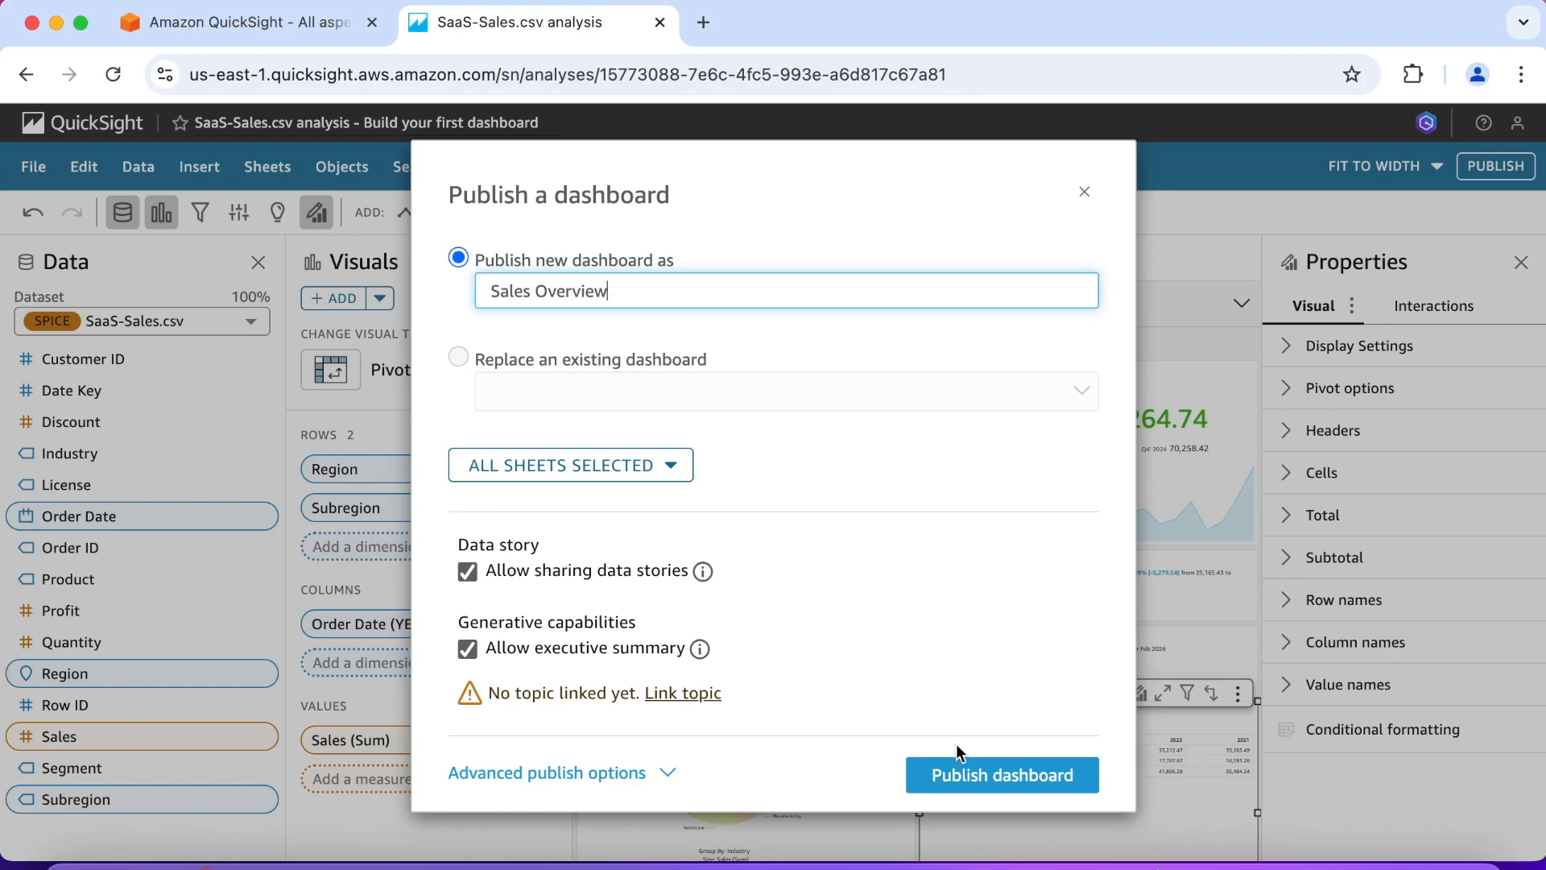
click(1003, 776)
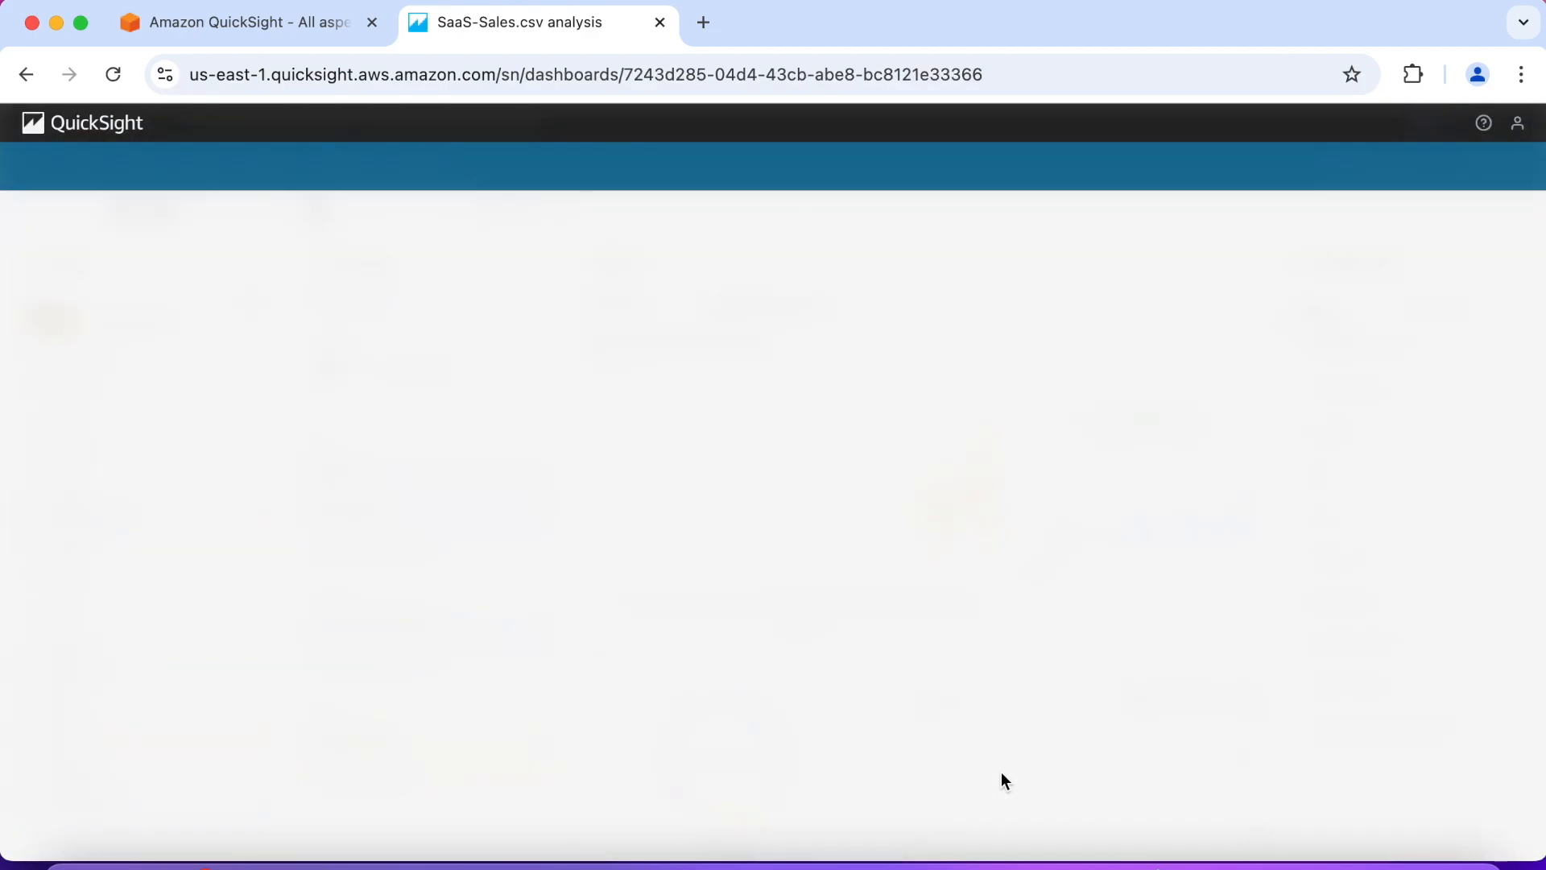
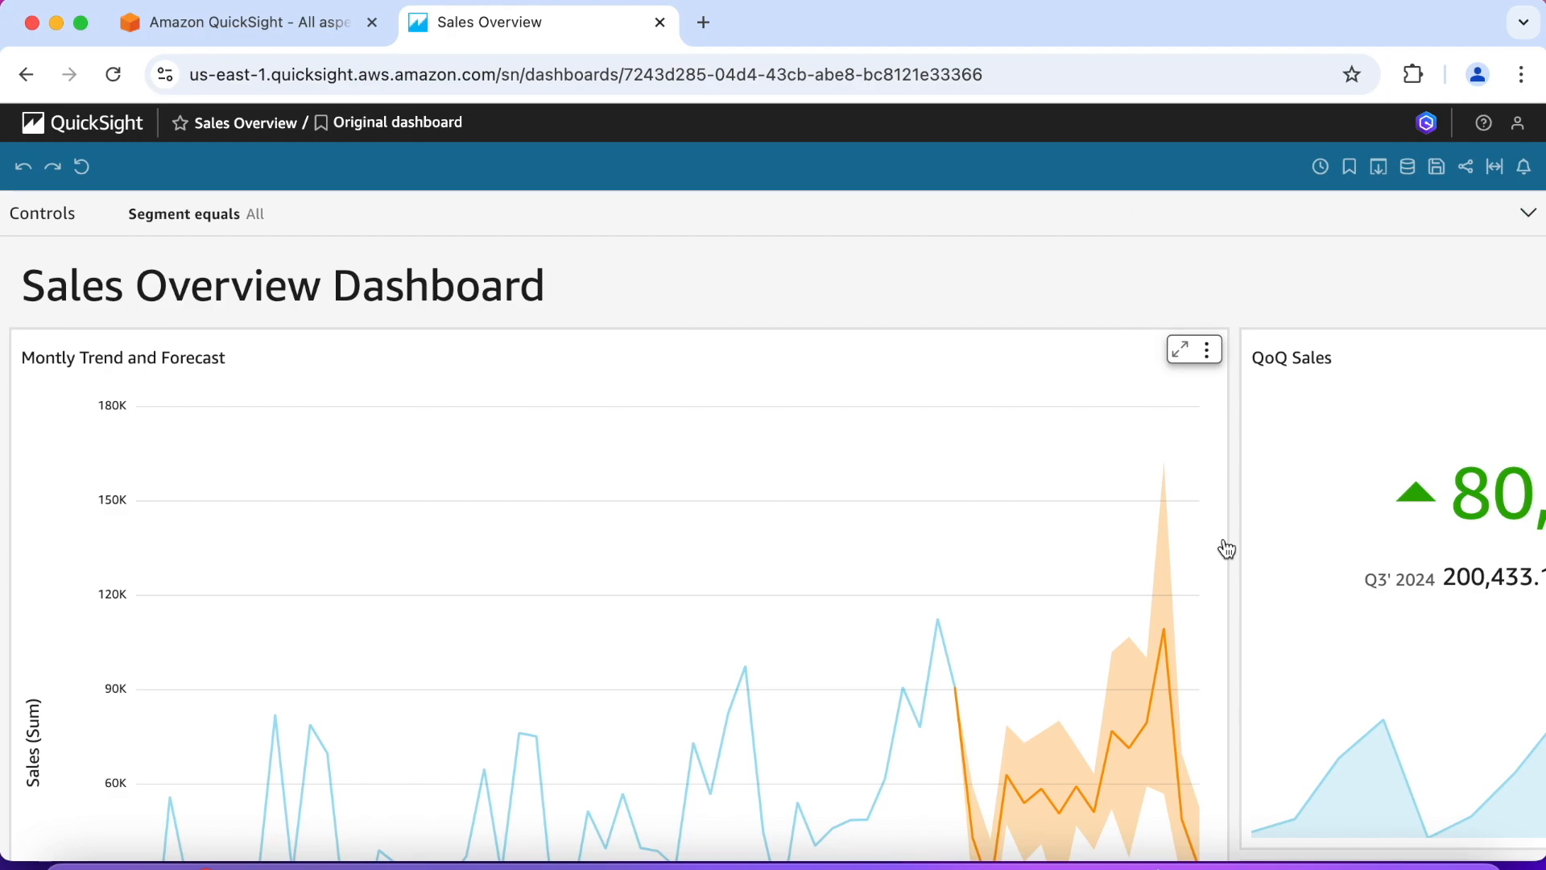
Step: Set the published Sales Overview dashboard to fit to window
click(1495, 170)
click(1376, 199)
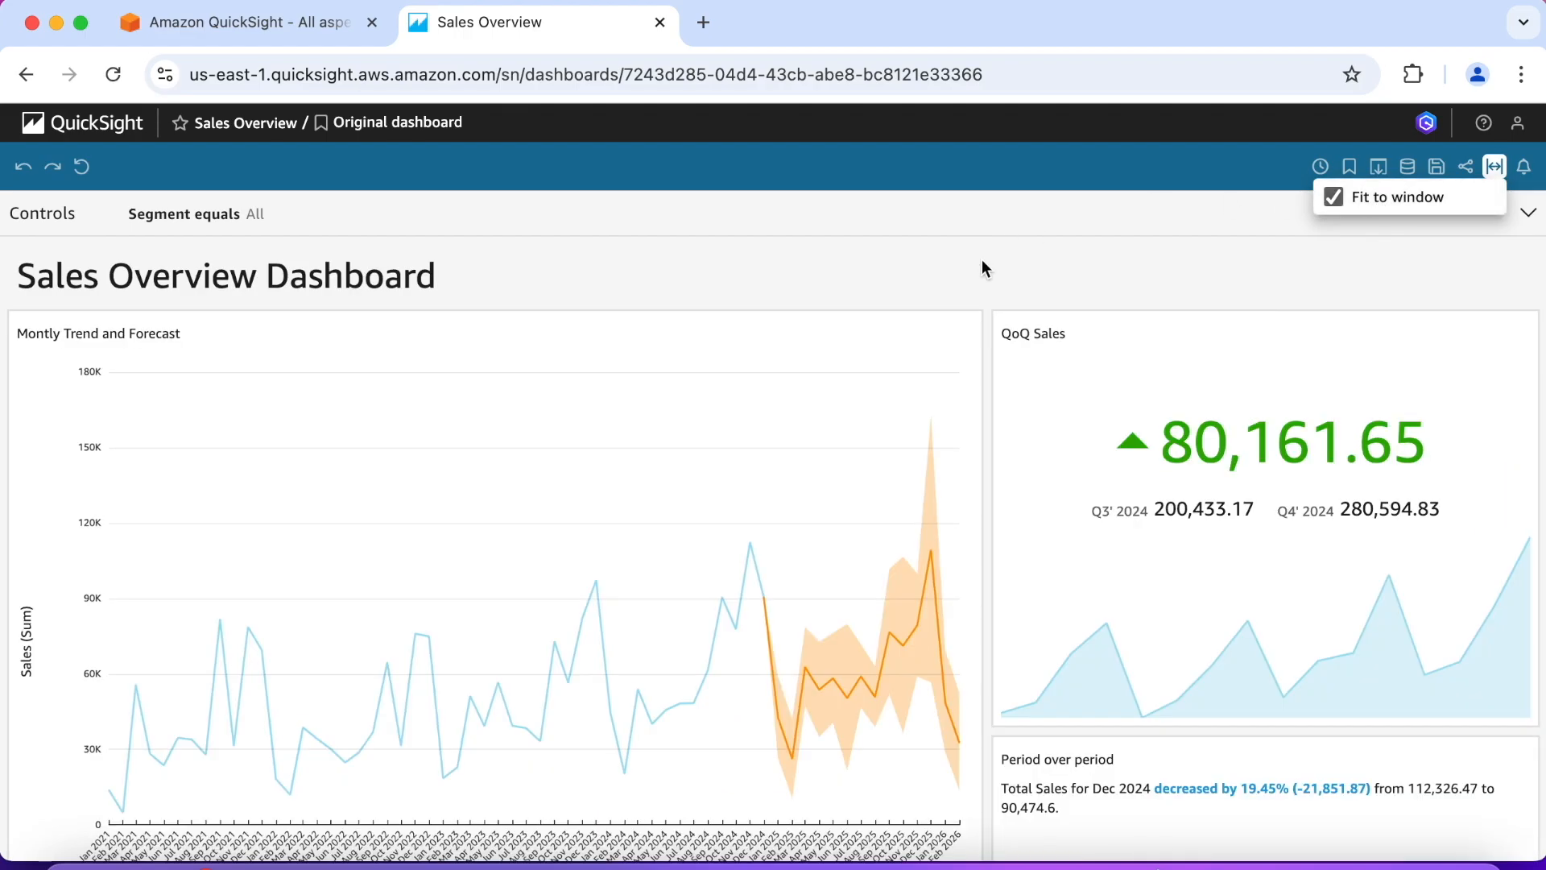
key(Escape)
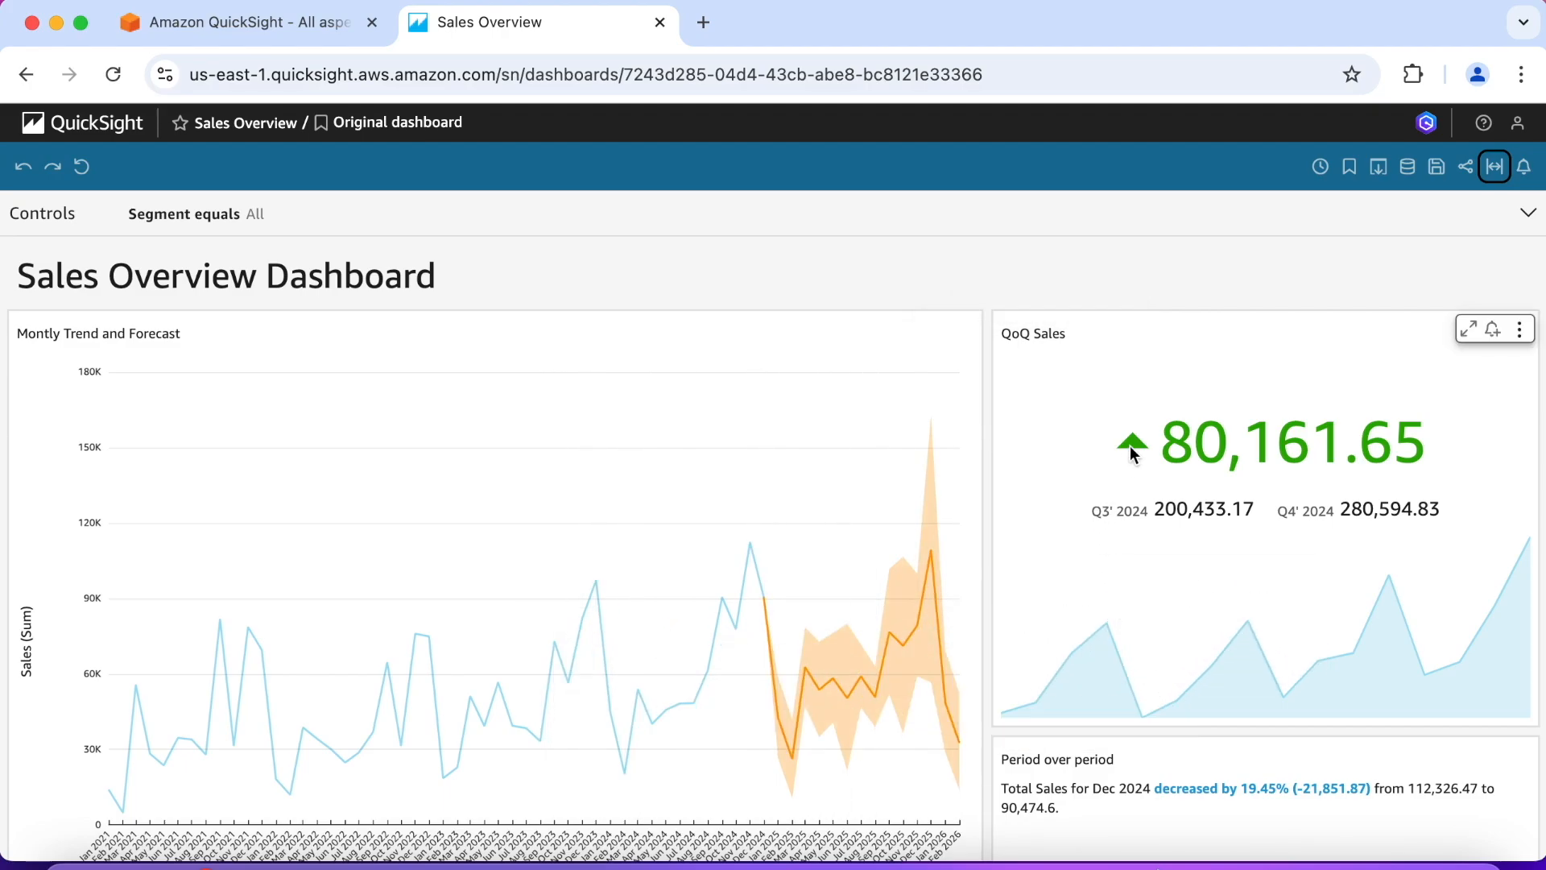
Step: Test the filter action by filtering the dashboard to Finance from the Sales by Industry donut chart and clearing it again
scroll(846, 552, down, 1)
scroll(847, 552, down, 7)
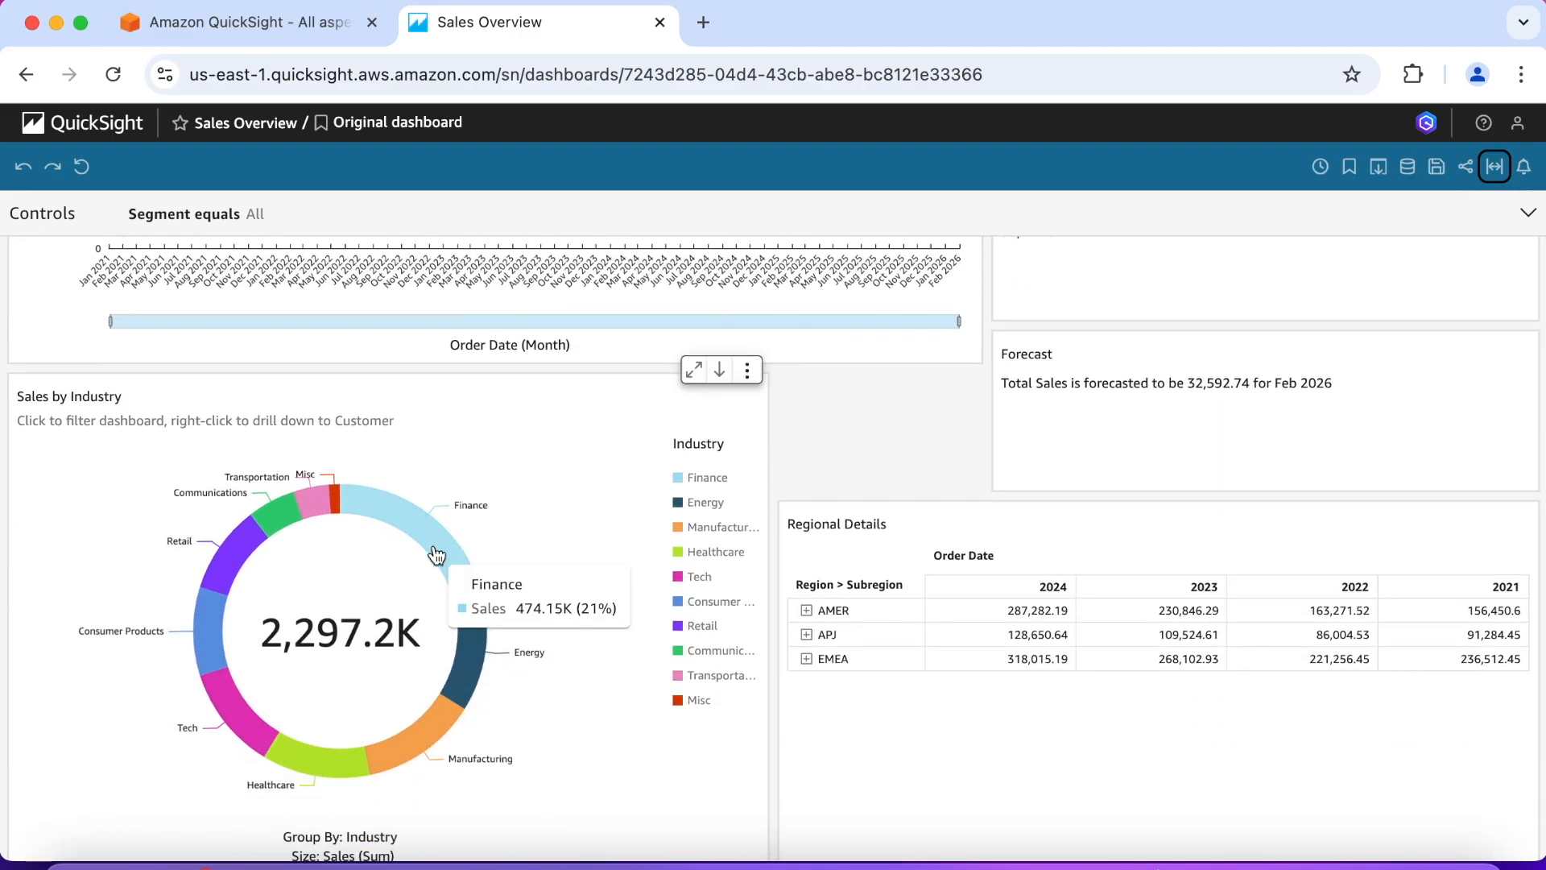
click(435, 556)
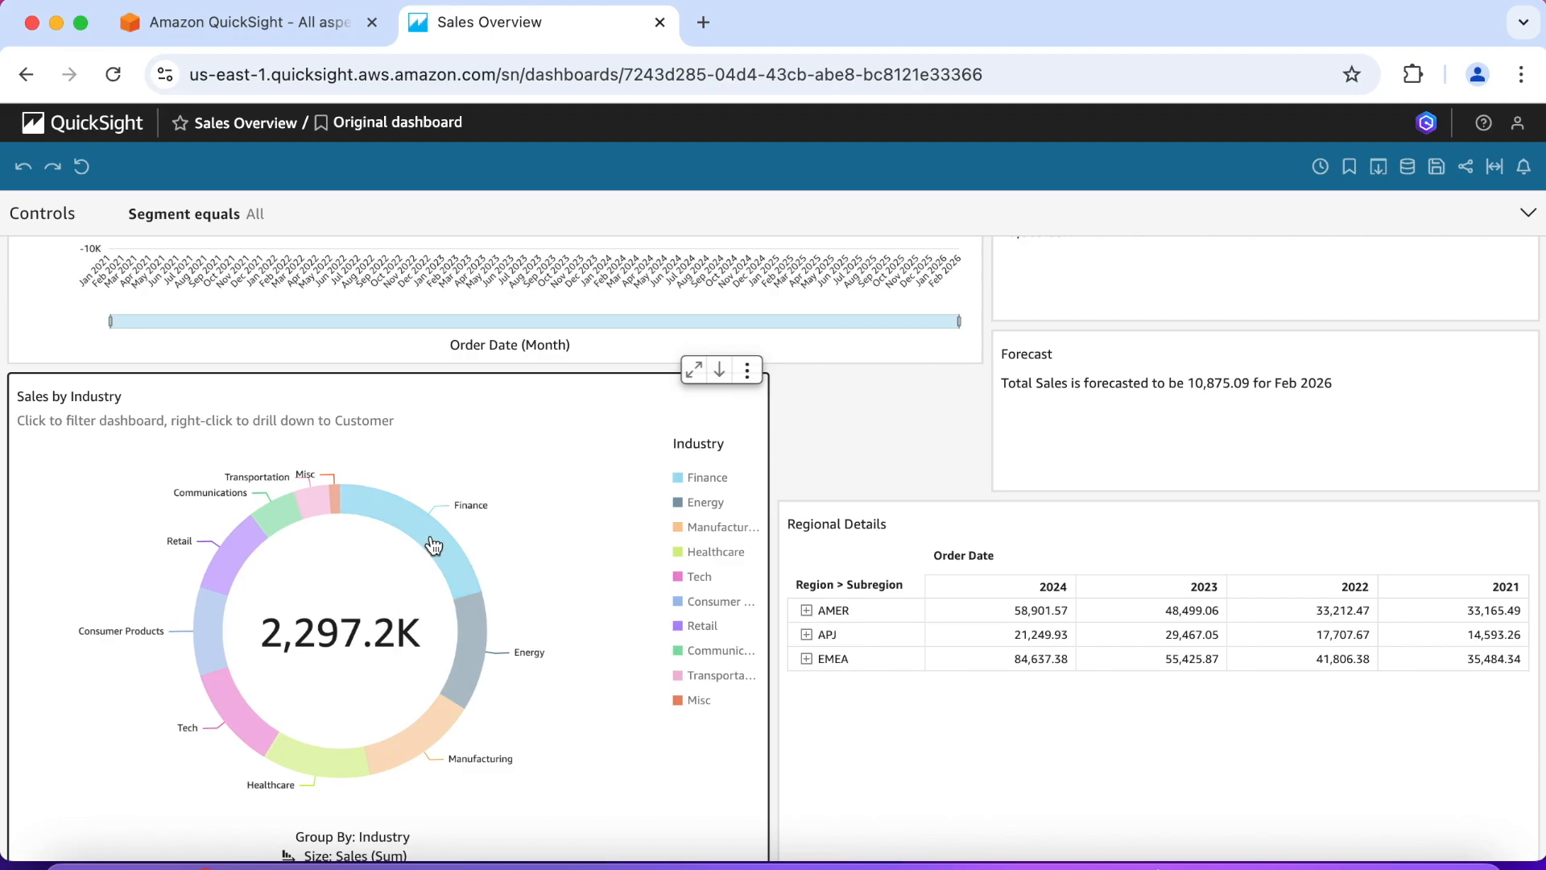
click(432, 542)
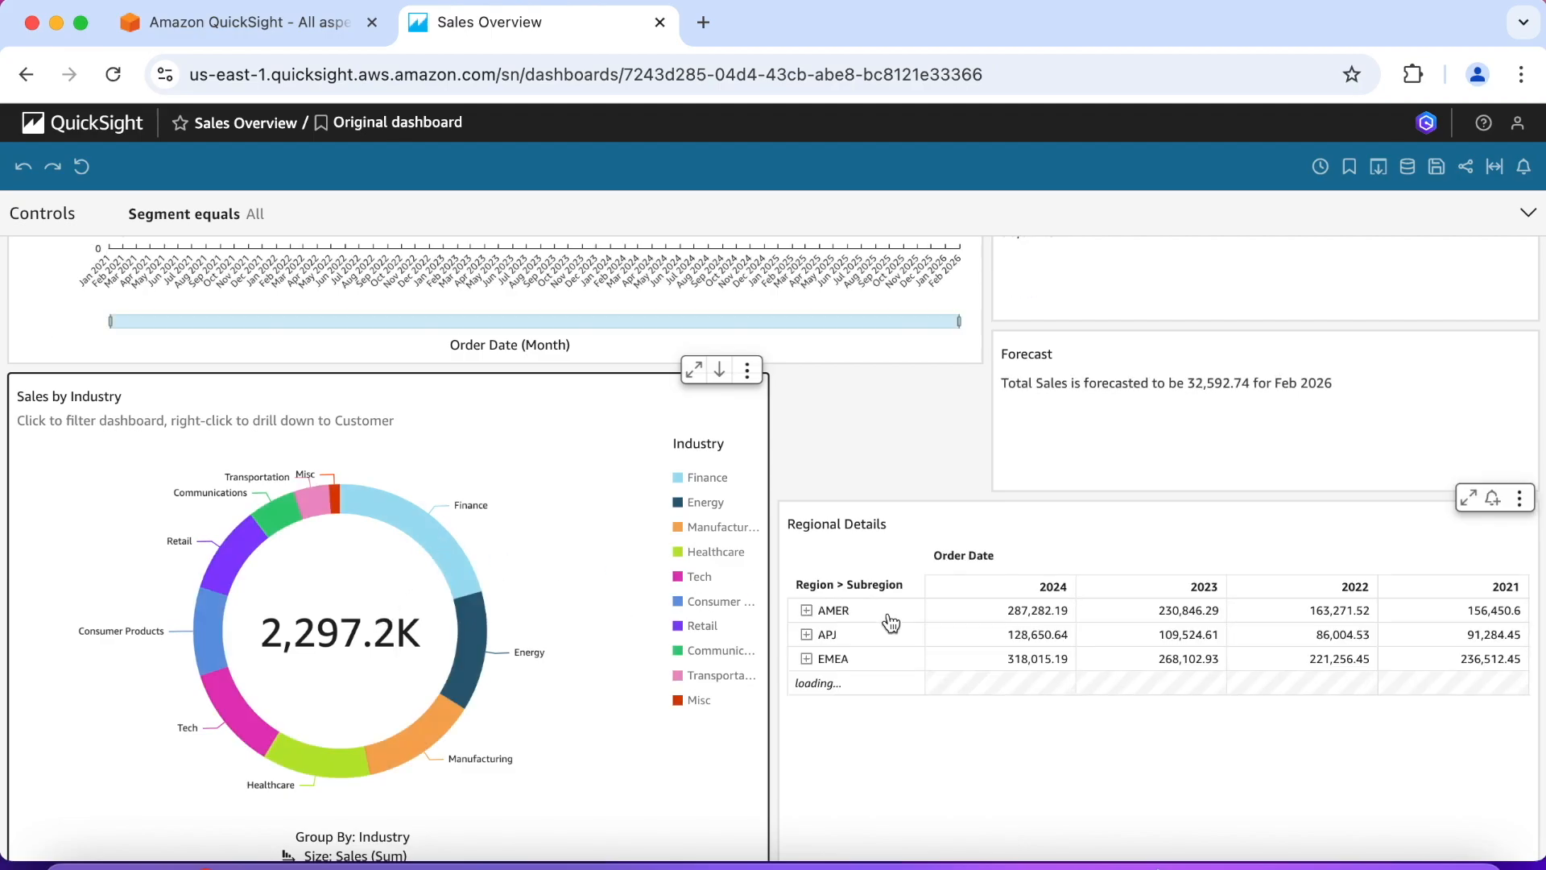
Step: Expand the AMER region in the Regional Details pivot table to view its subregions and collapse it again
click(807, 604)
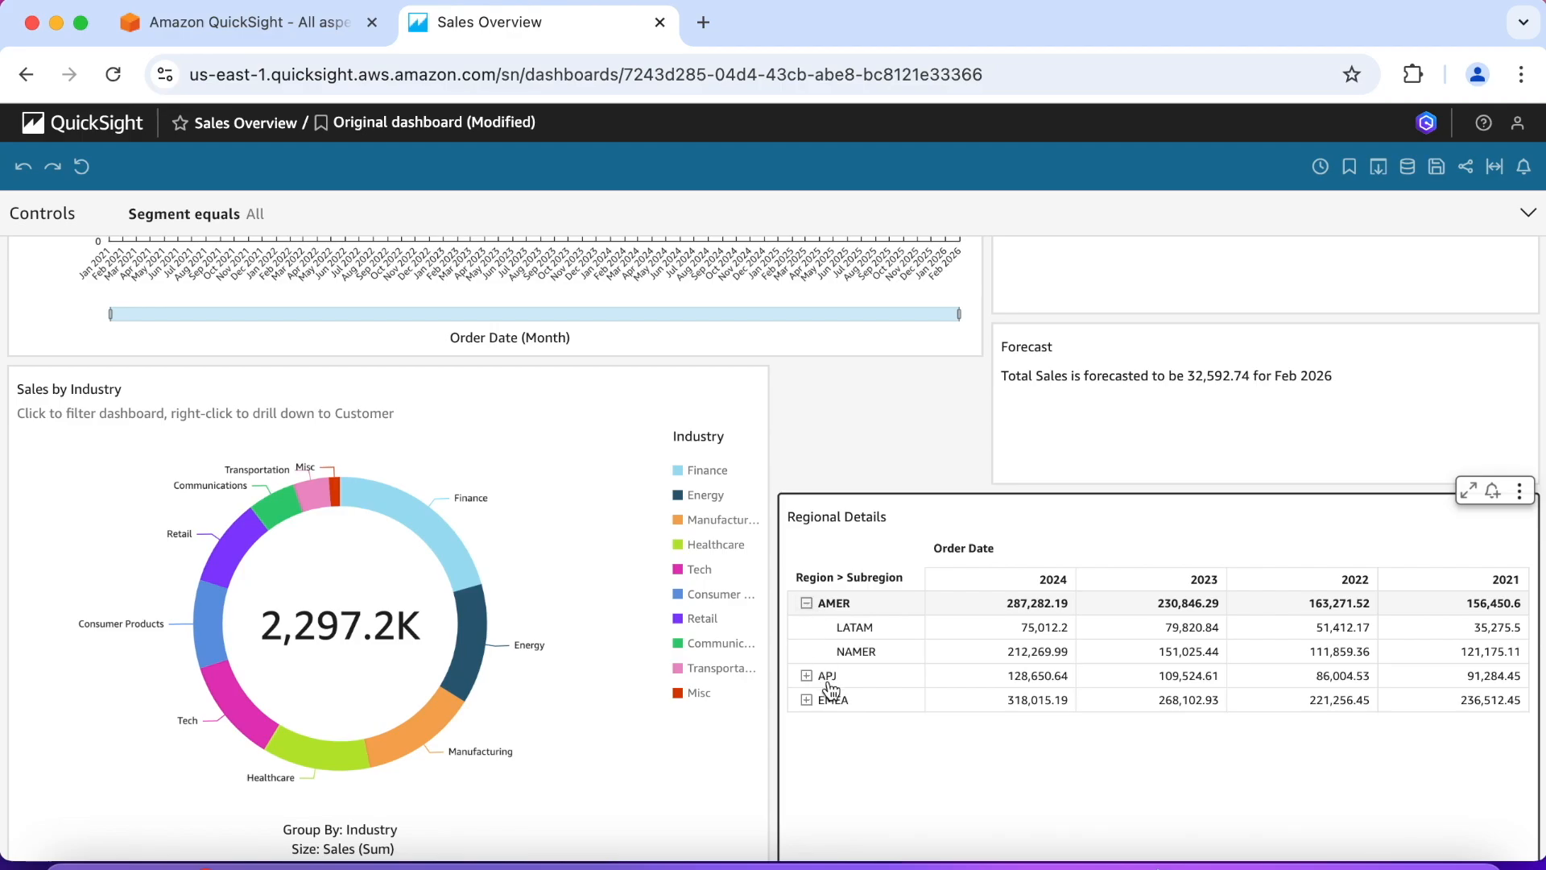
click(807, 603)
scroll(1025, 637, up, 7)
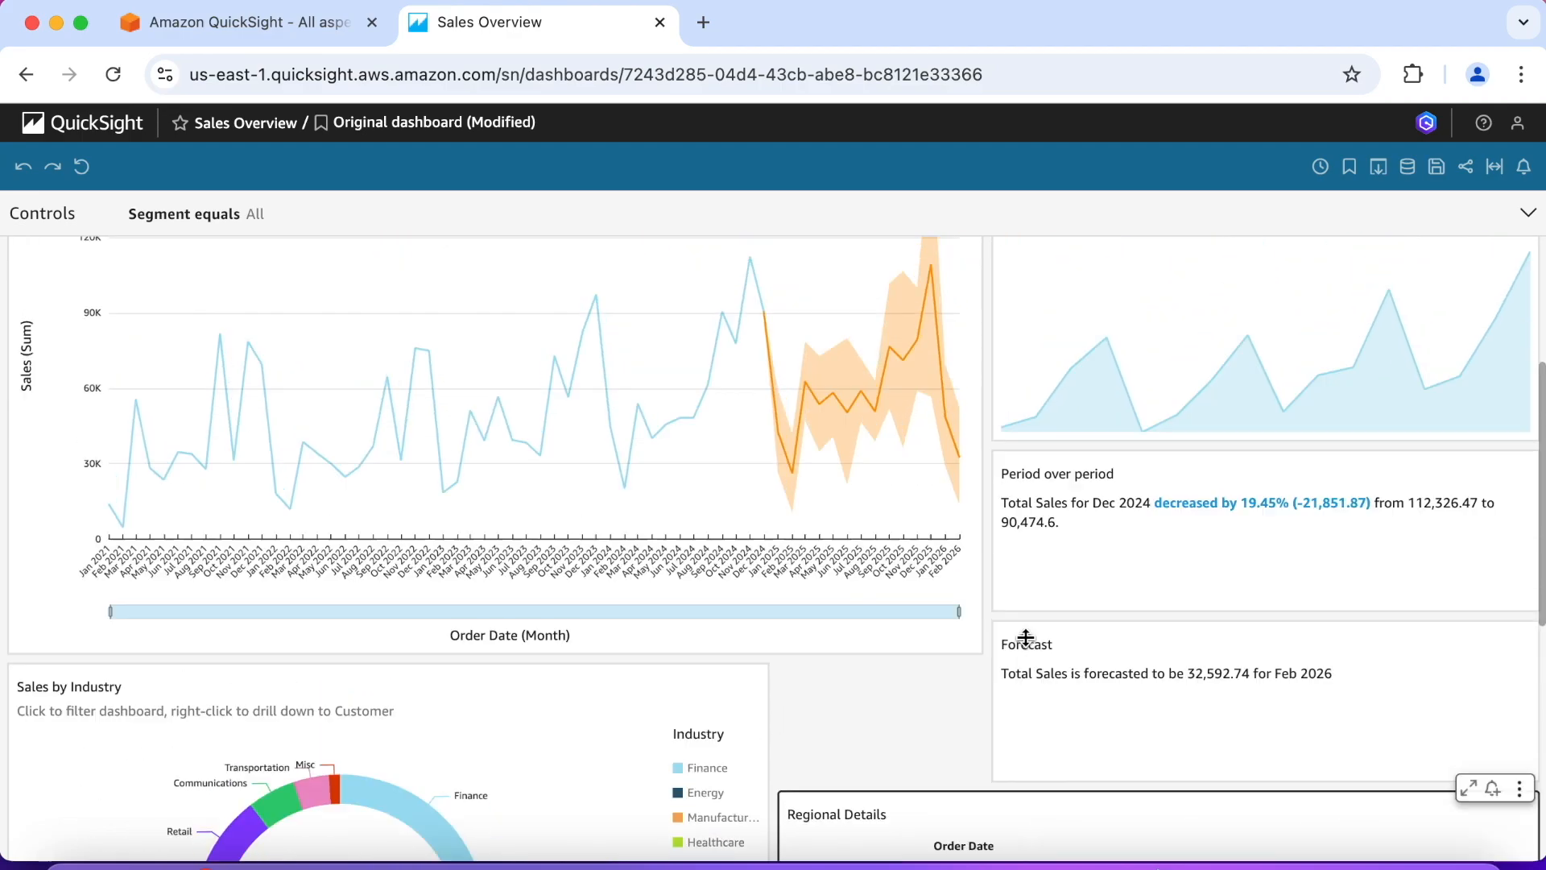
Step: Add a new delivery schedule for the dashboard and name it "Test Schedule"
click(1319, 169)
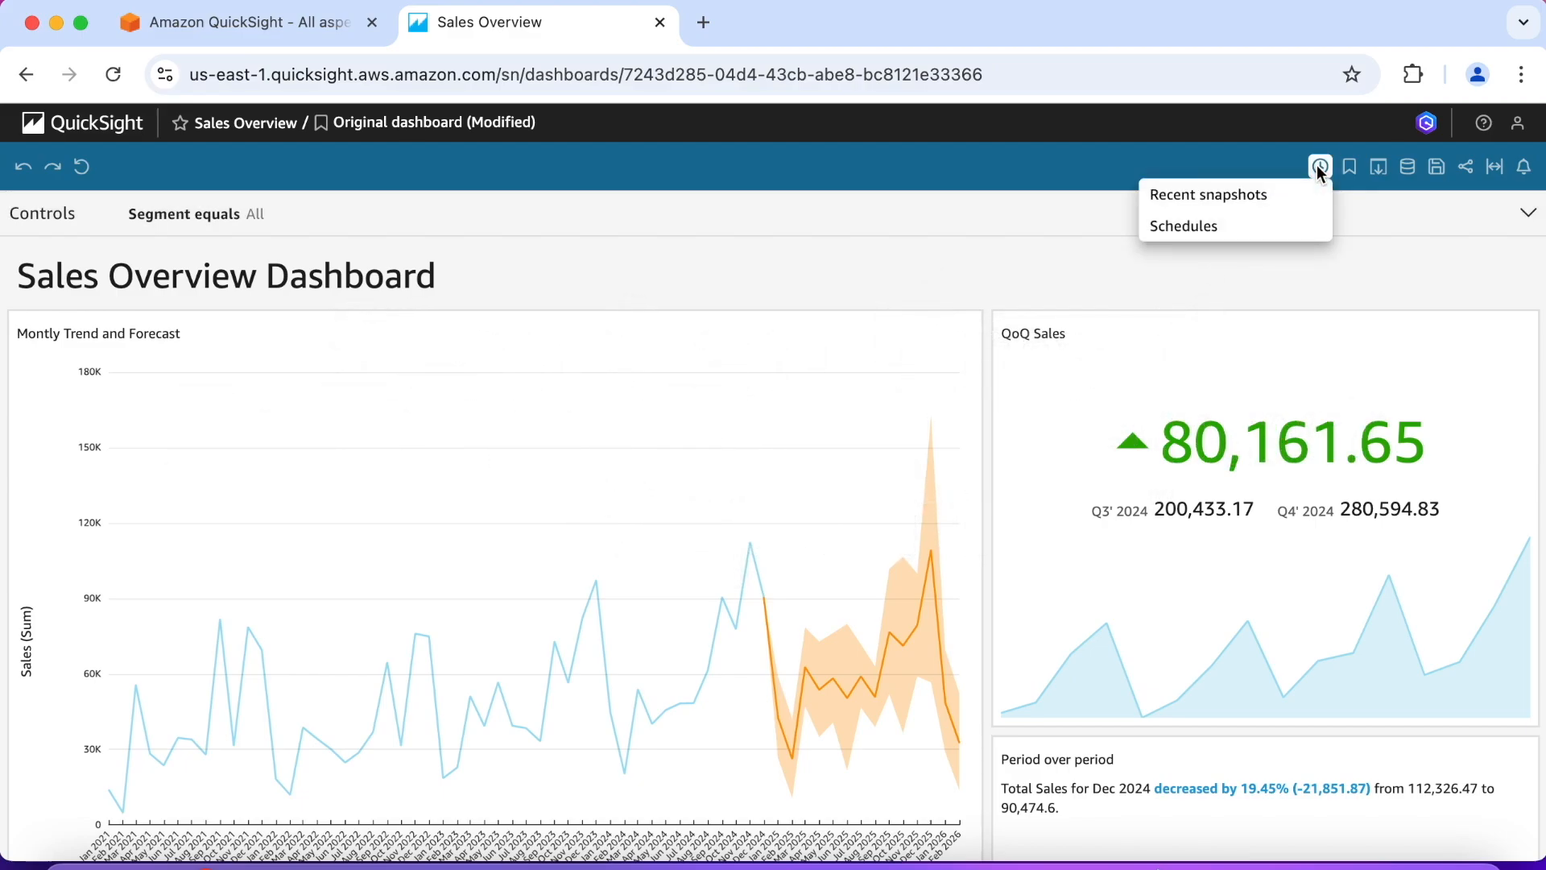
click(1225, 229)
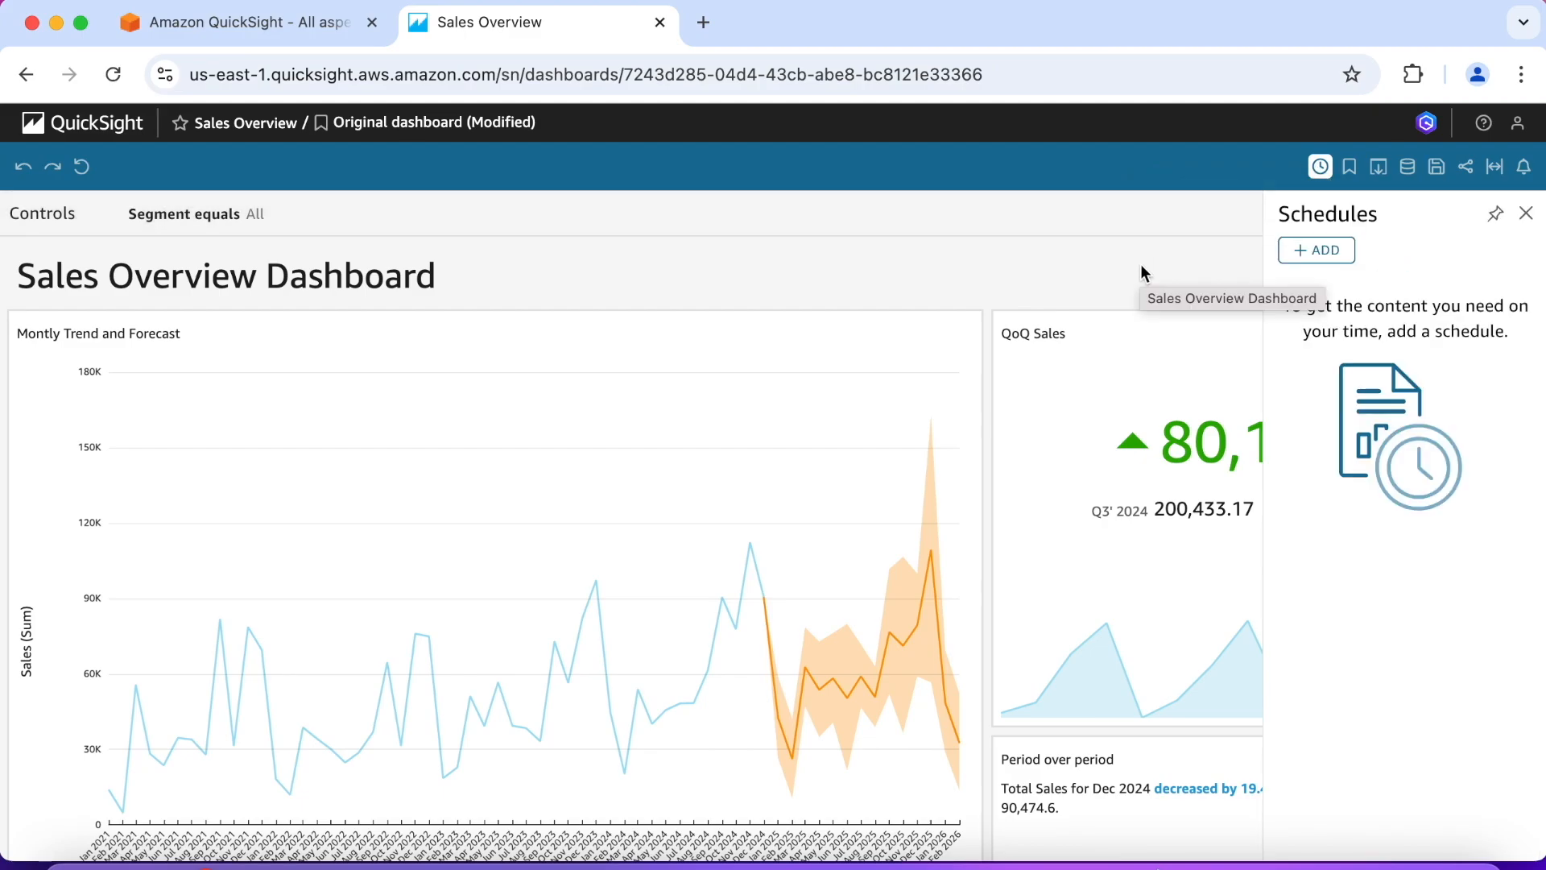
click(1323, 255)
text(Test)
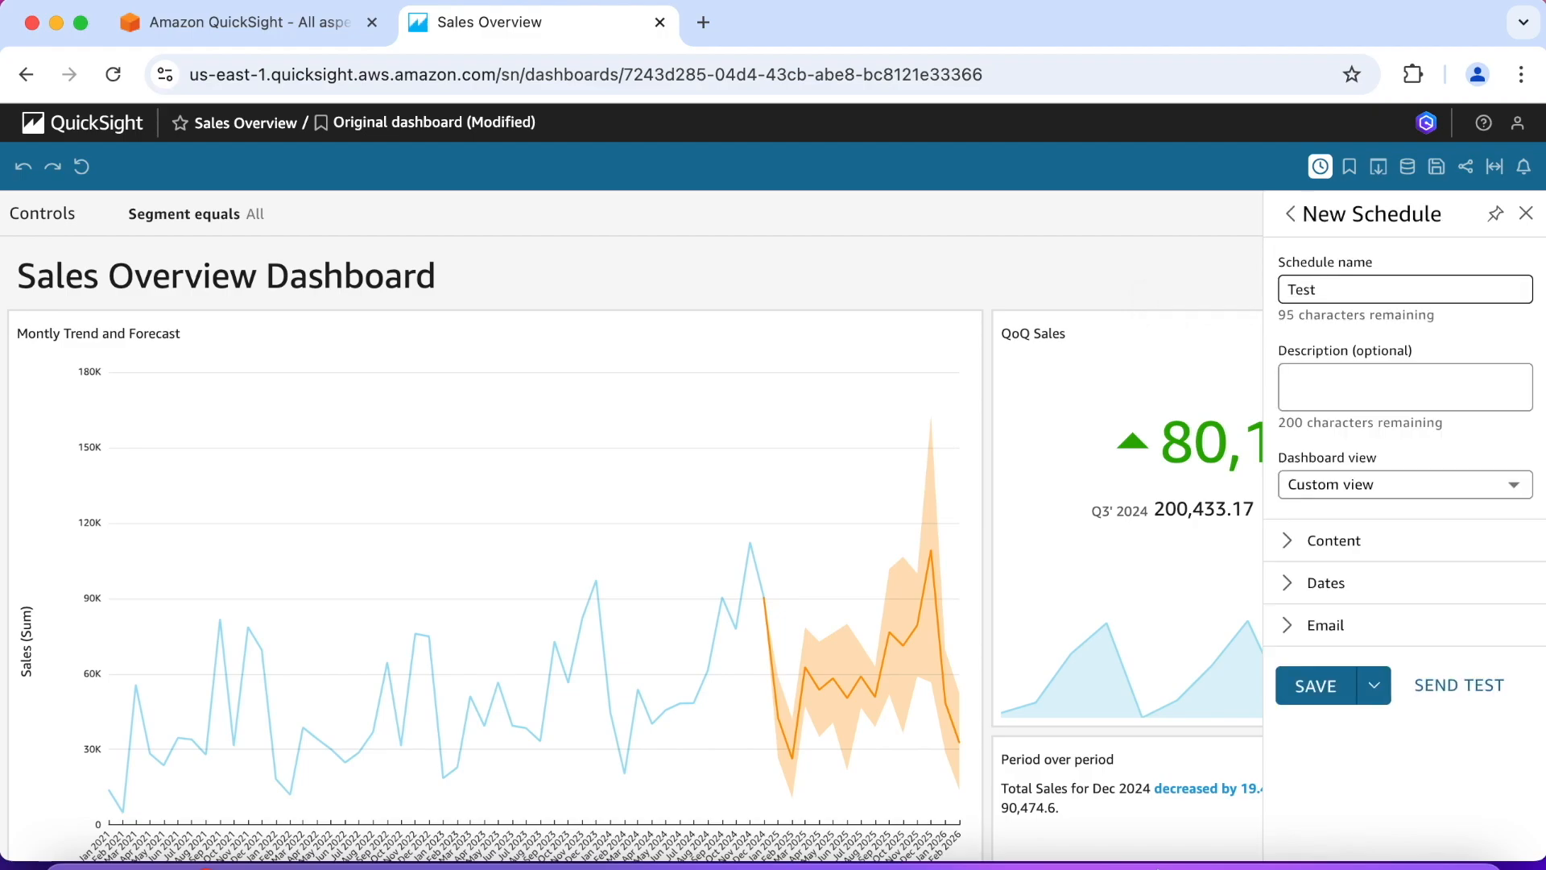
text( Schedule)
Step: Examine the schedule's content settings for PDF, CSV and Excel output
click(1286, 545)
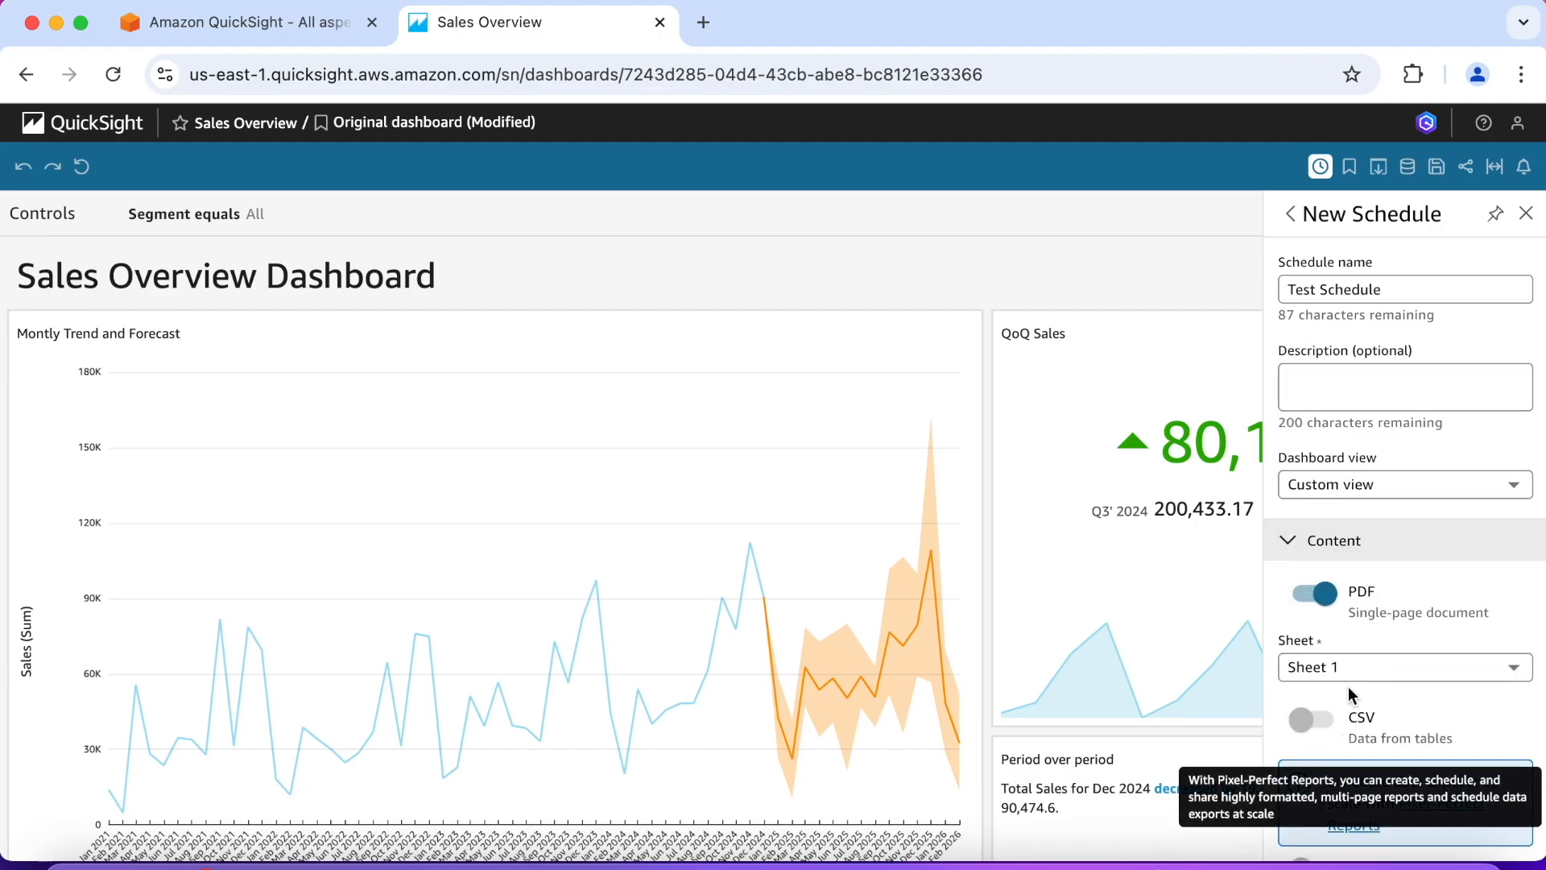
scroll(1305, 624, down, 1)
scroll(1306, 624, down, 4)
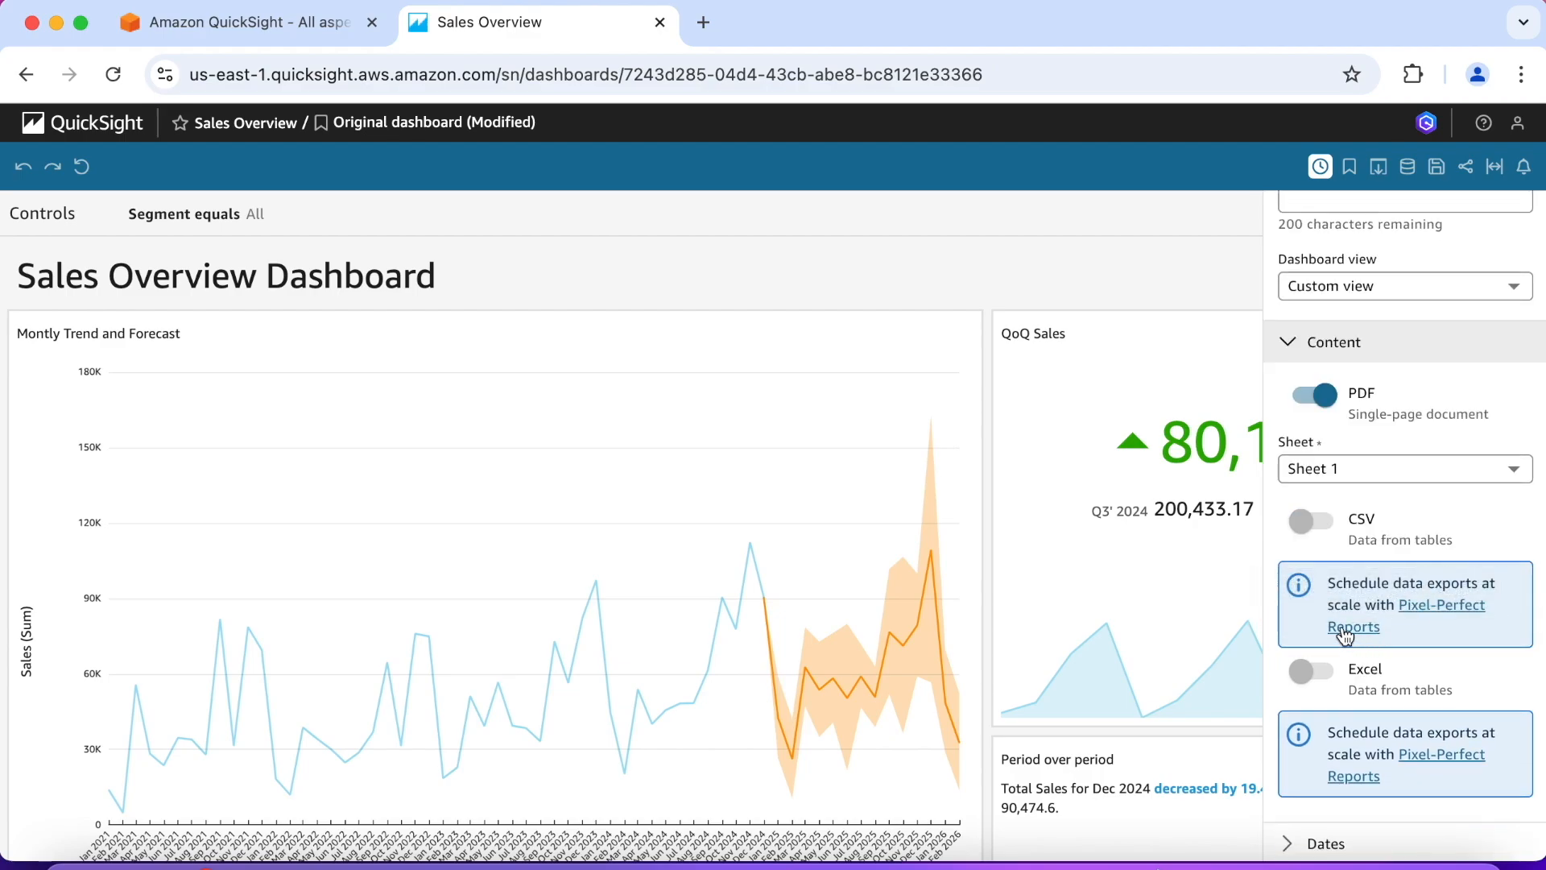
scroll(1345, 633, down, 1)
scroll(1343, 632, down, 1)
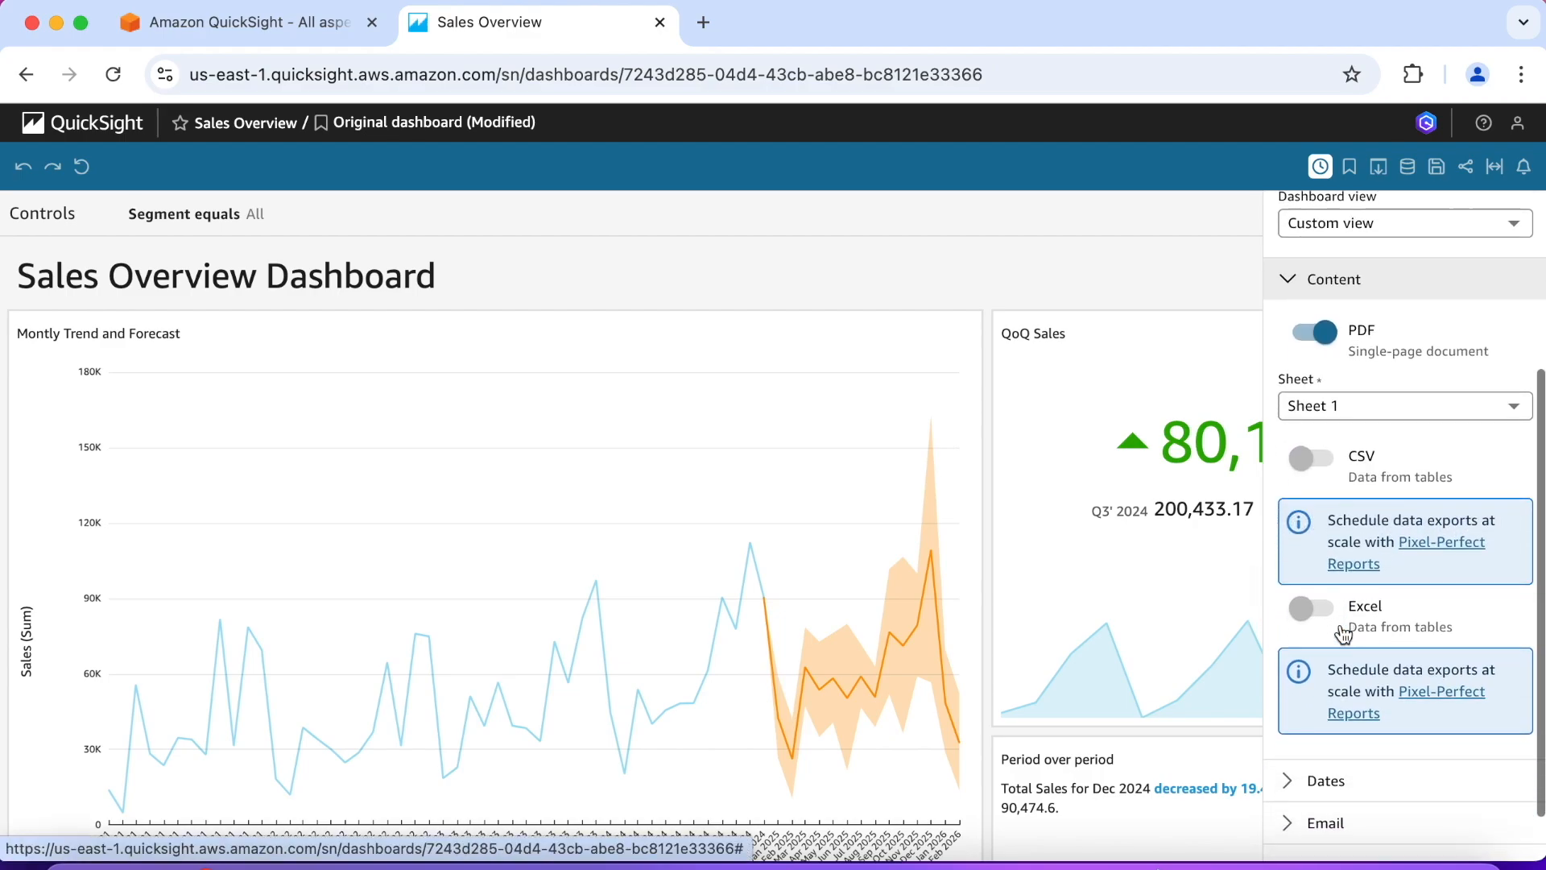
scroll(1343, 633, up, 1)
scroll(1358, 522, up, 1)
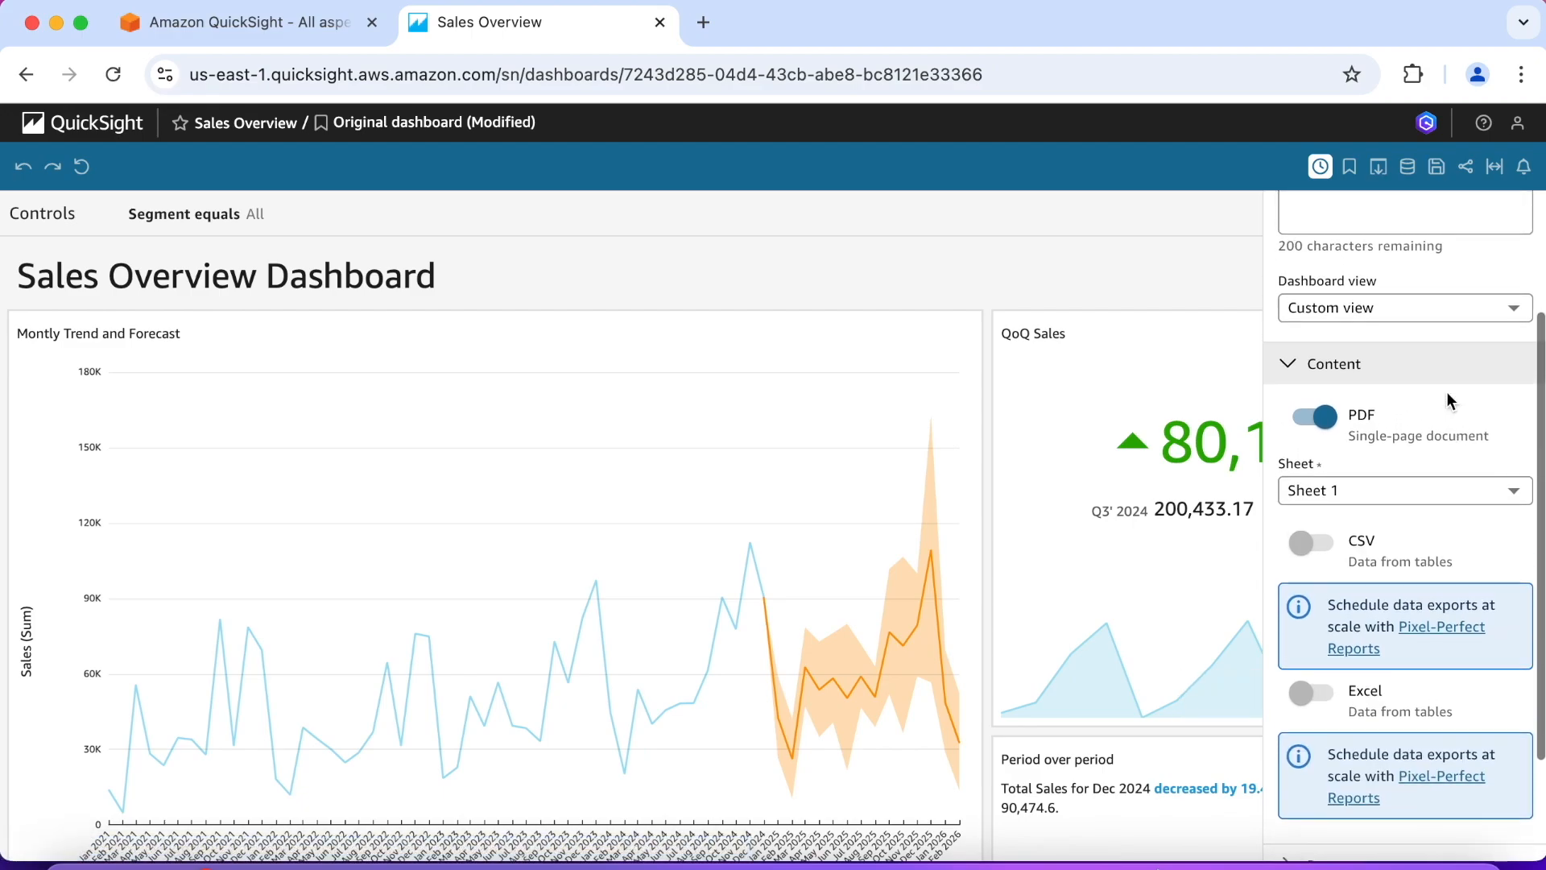
click(1287, 366)
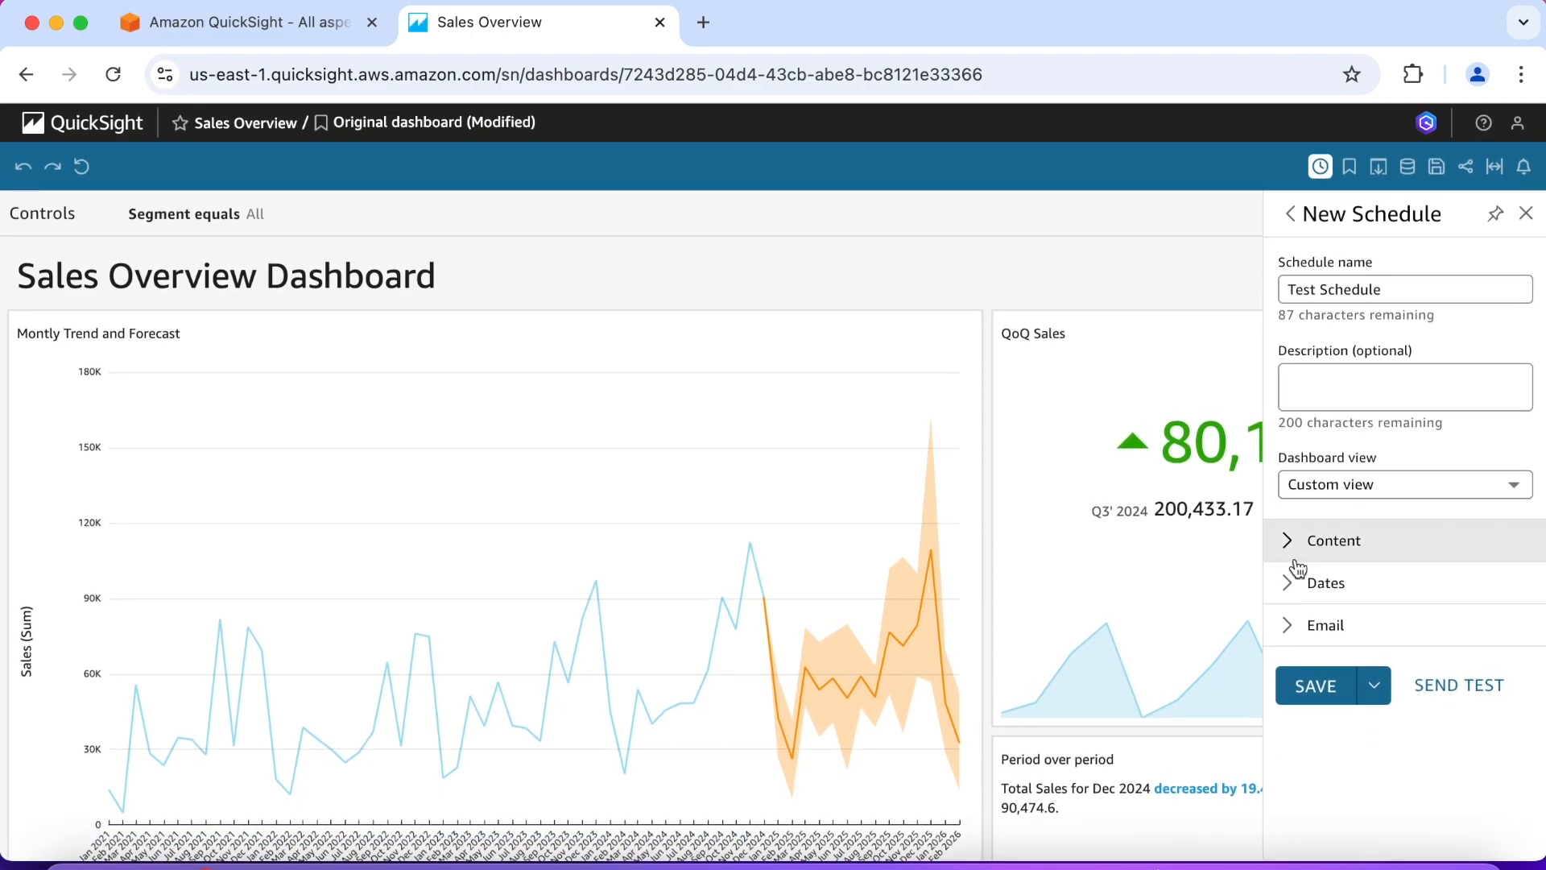
Step: Examine the schedule's date settings, including the available repeat frequencies
click(1299, 581)
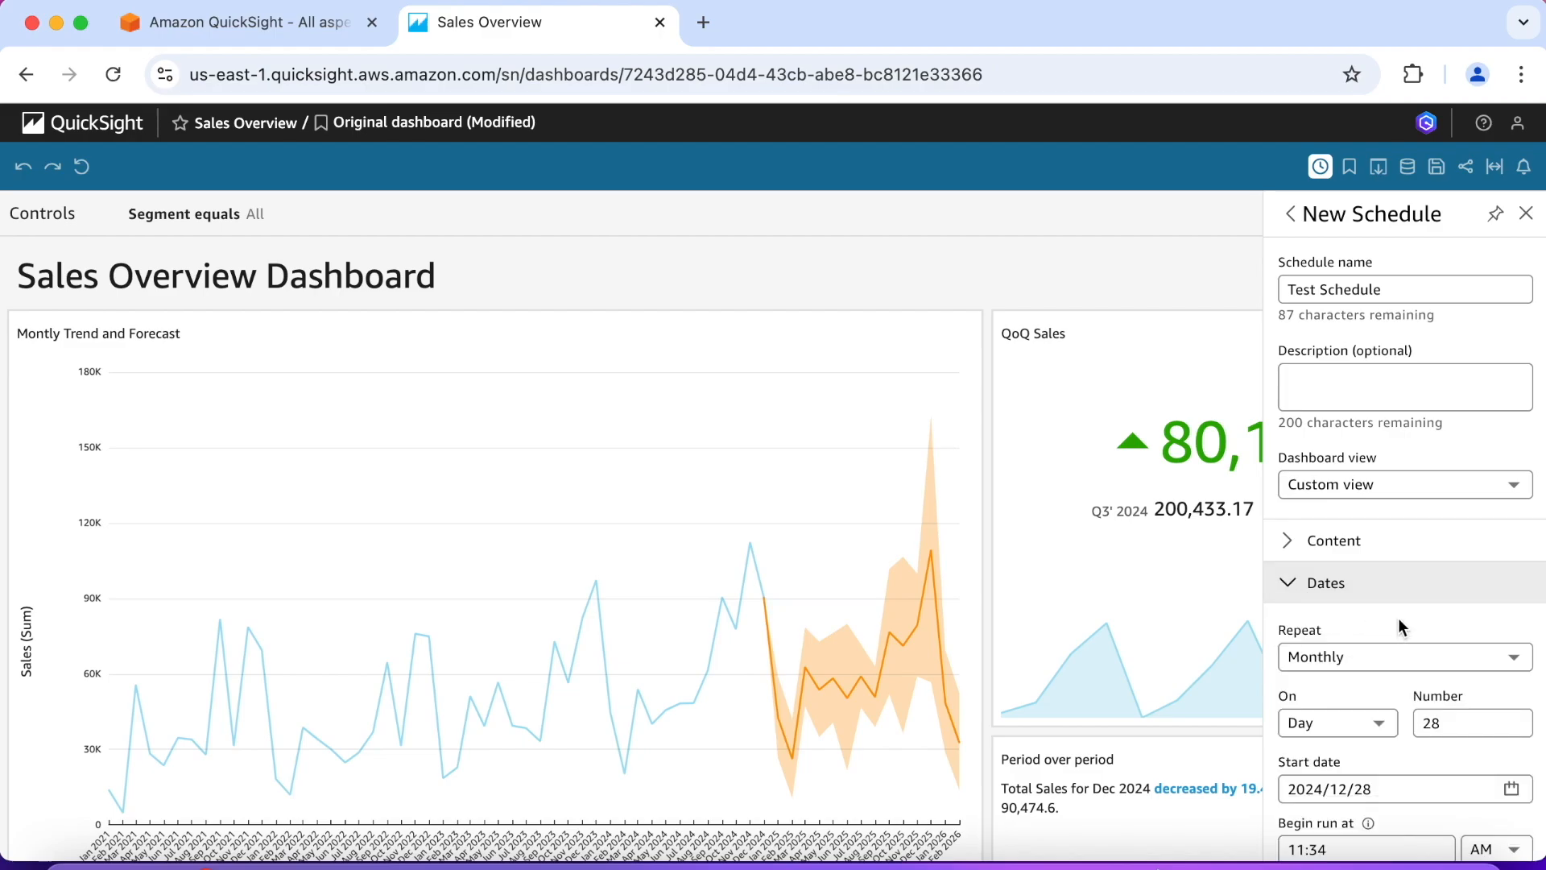
scroll(1398, 626, down, 2)
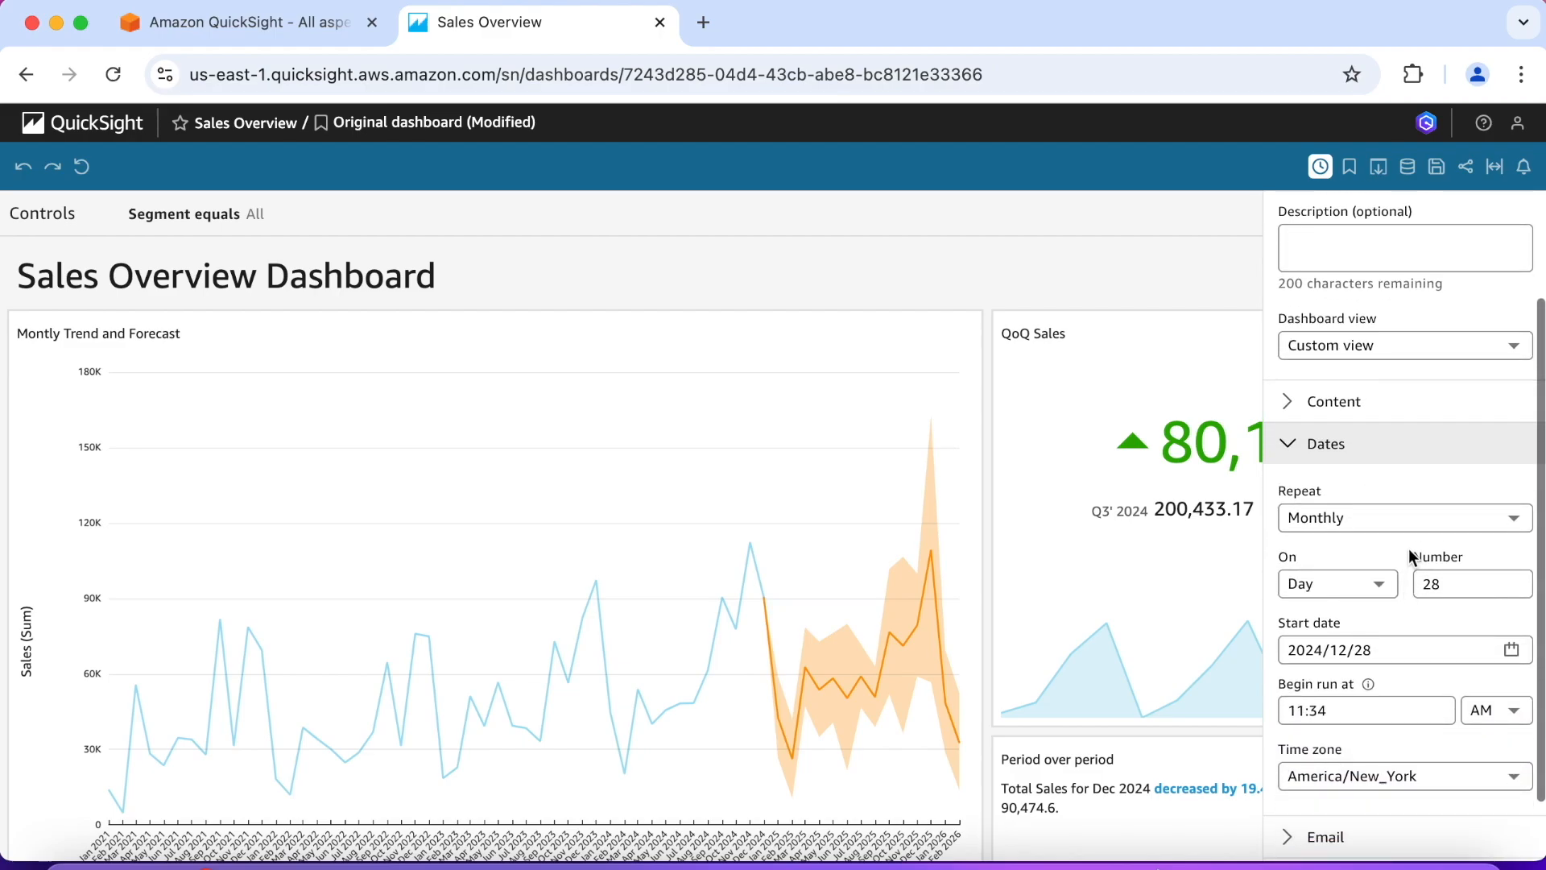
scroll(1409, 556, down, 1)
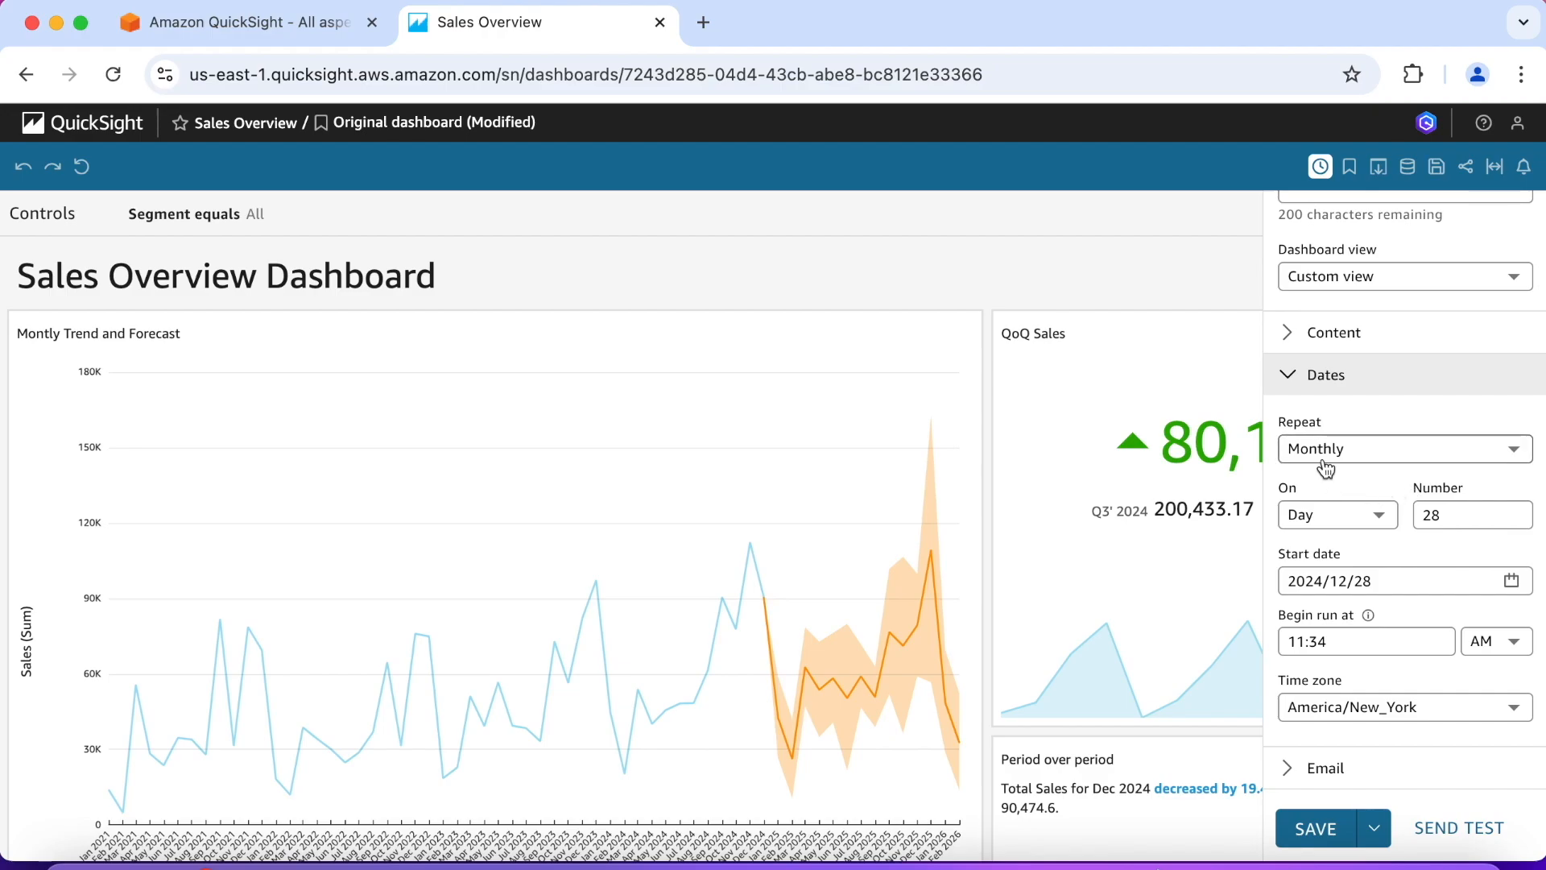
click(1513, 457)
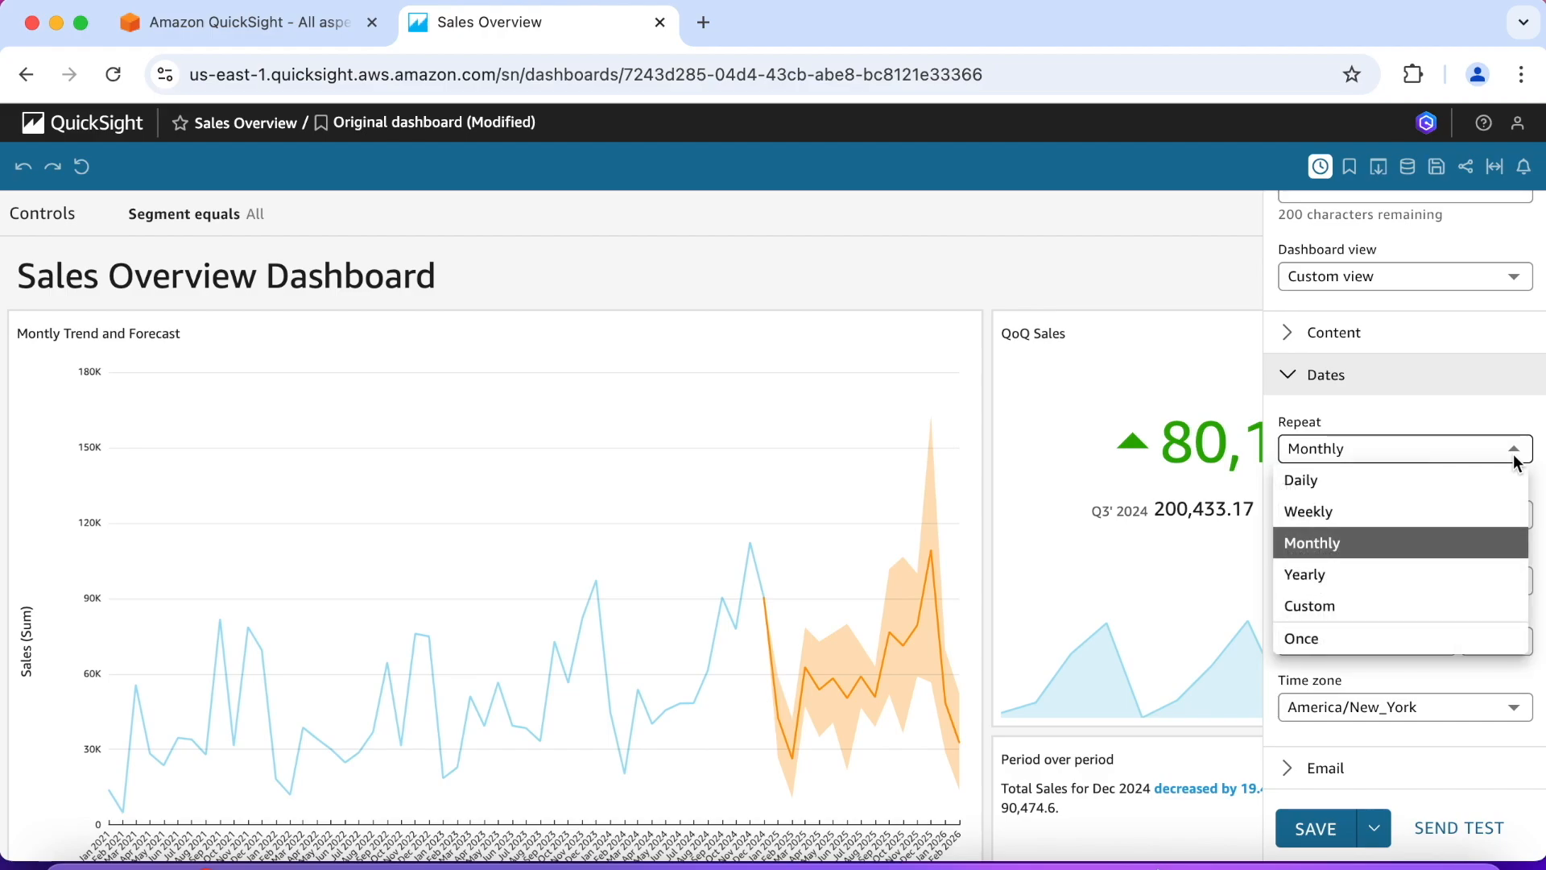
click(1432, 411)
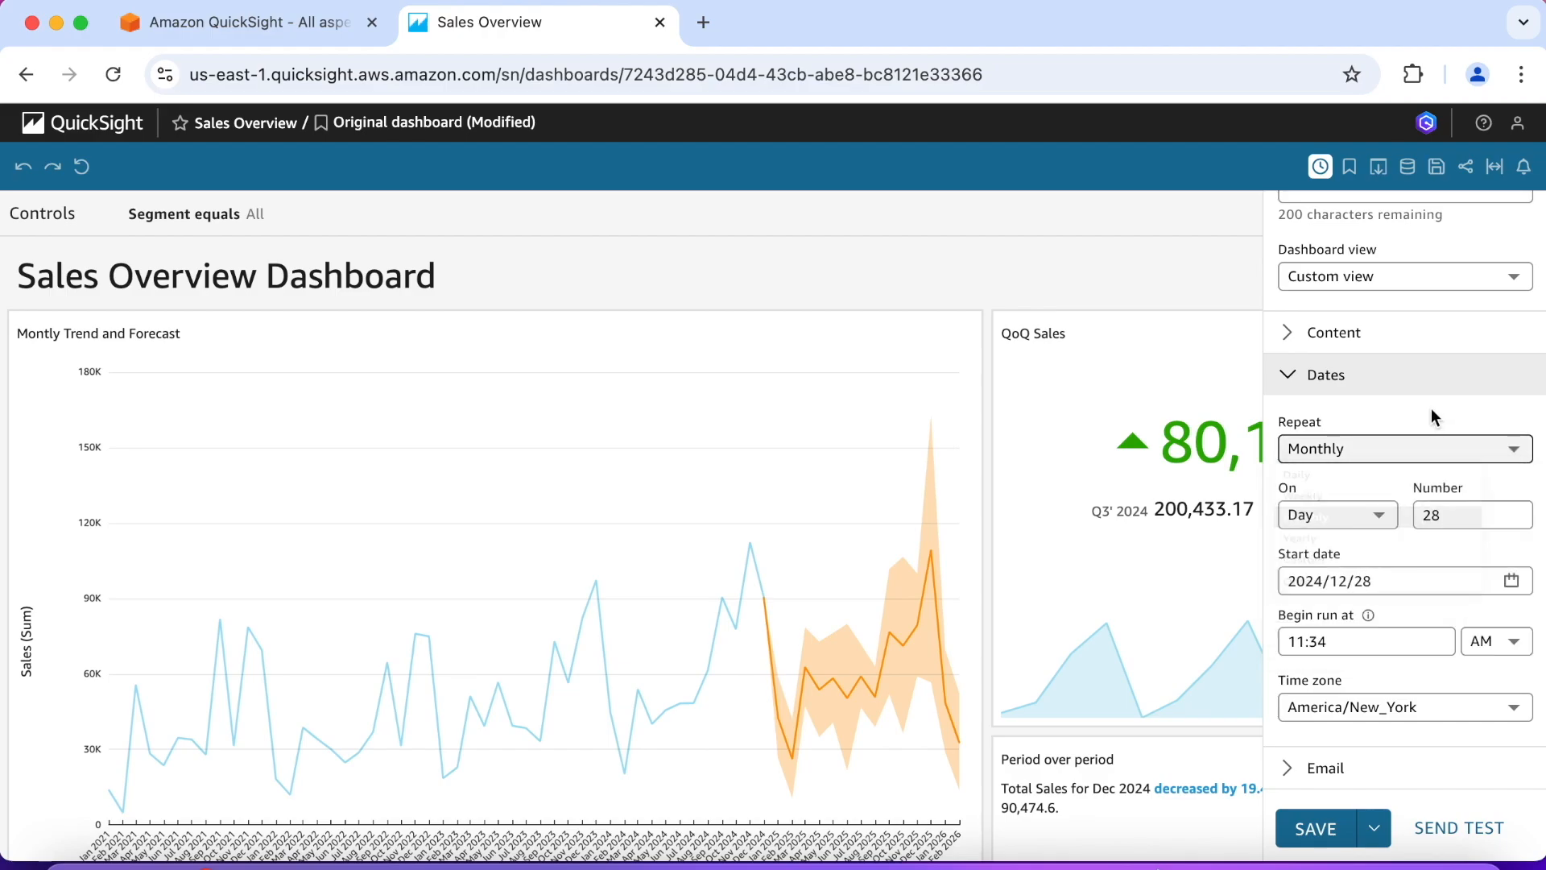
scroll(1369, 491, down, 1)
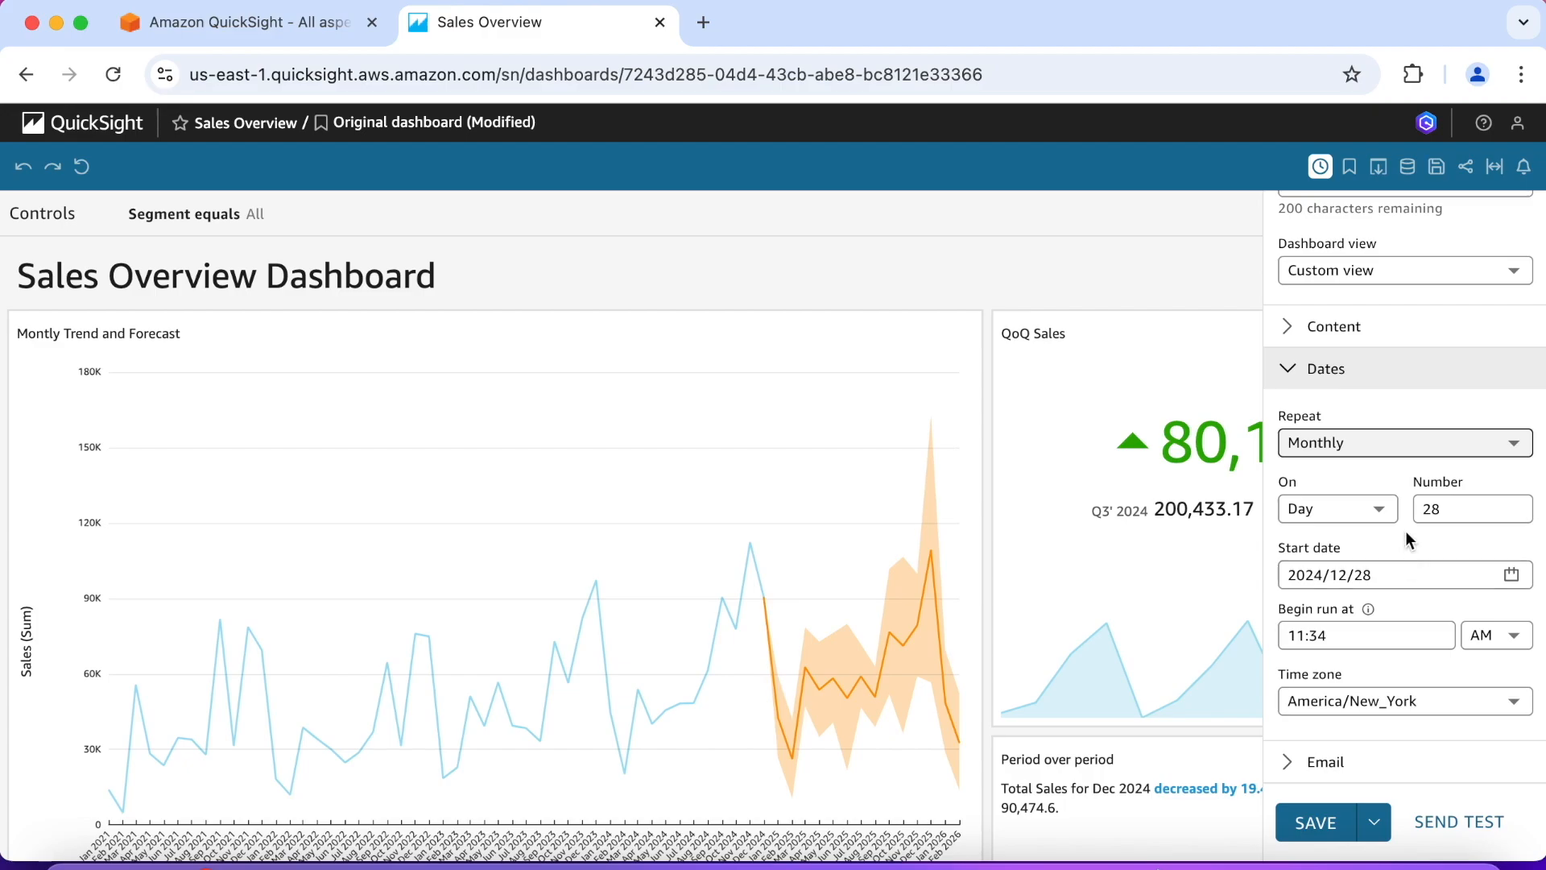
click(1288, 367)
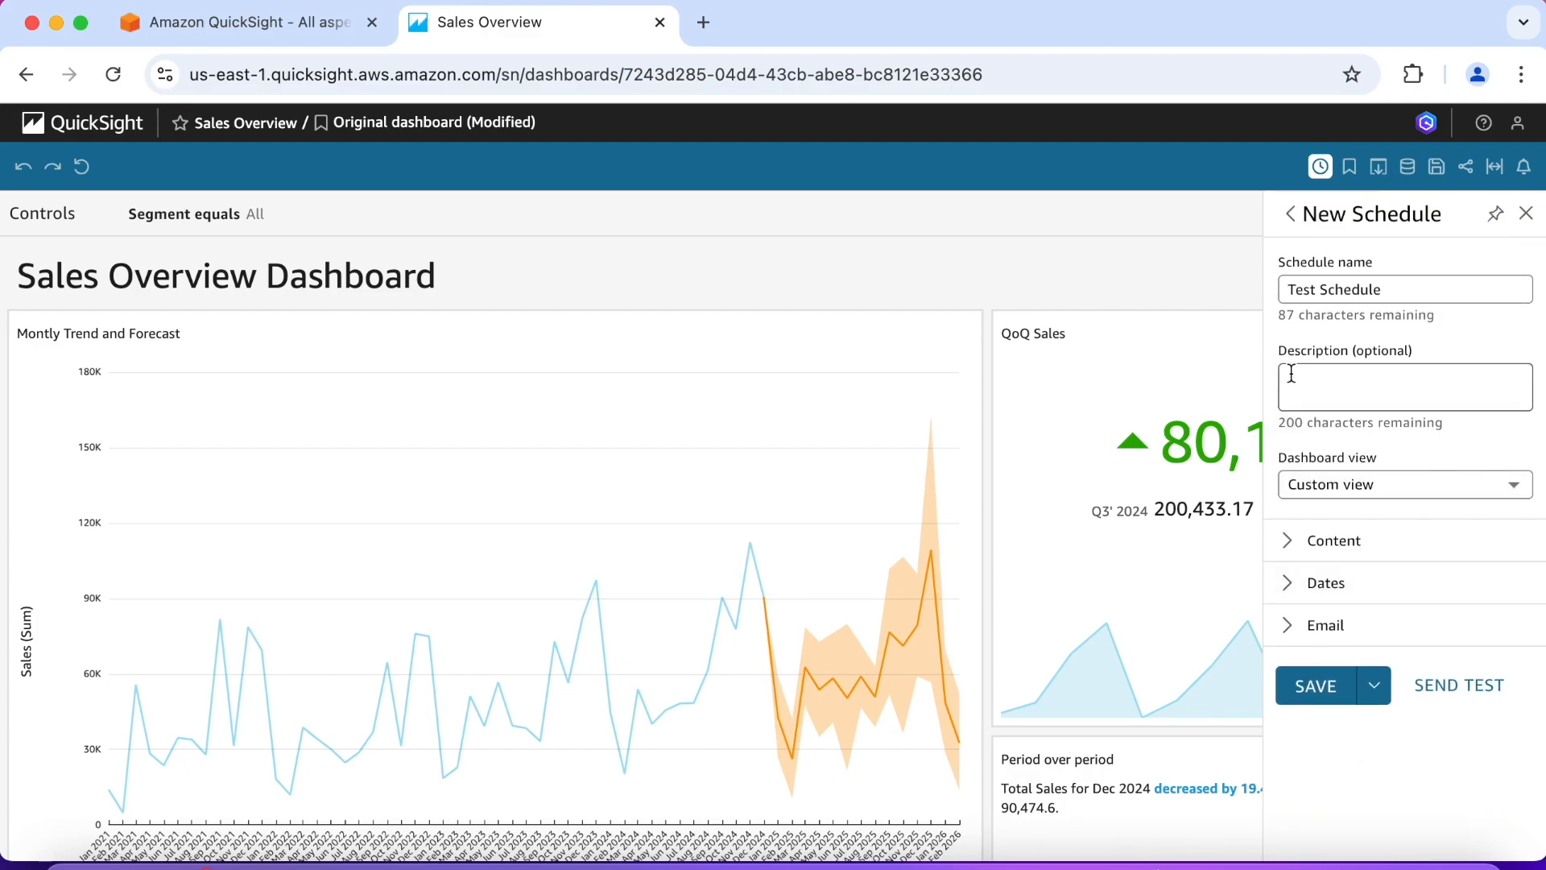
Step: Set the email subject line of the schedule to "Test Dashboard Mailout"
click(1292, 632)
scroll(1411, 584, down, 5)
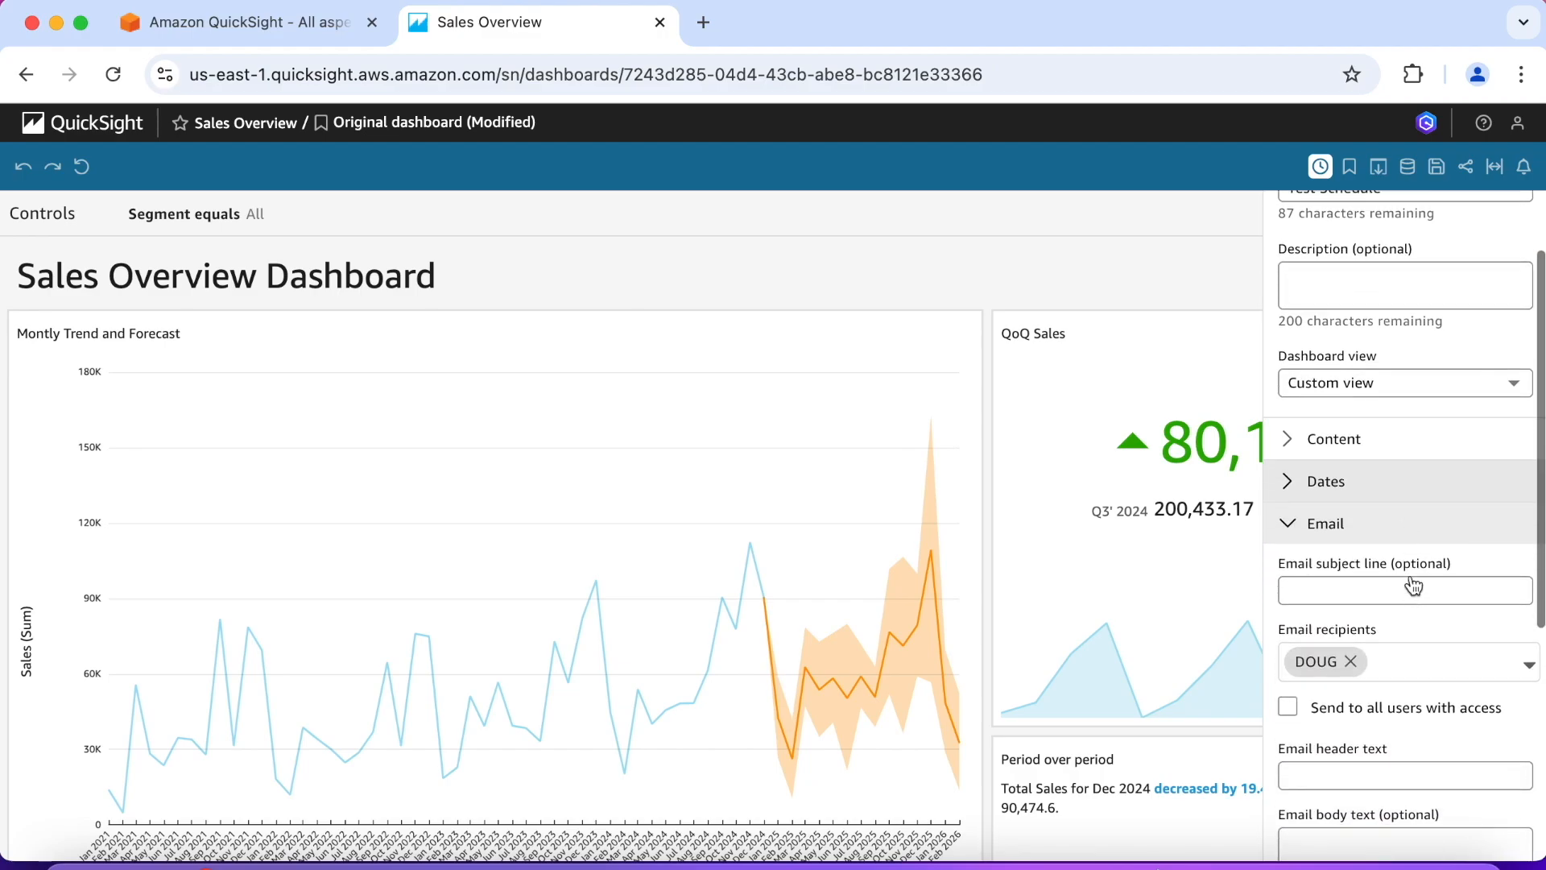
click(1383, 492)
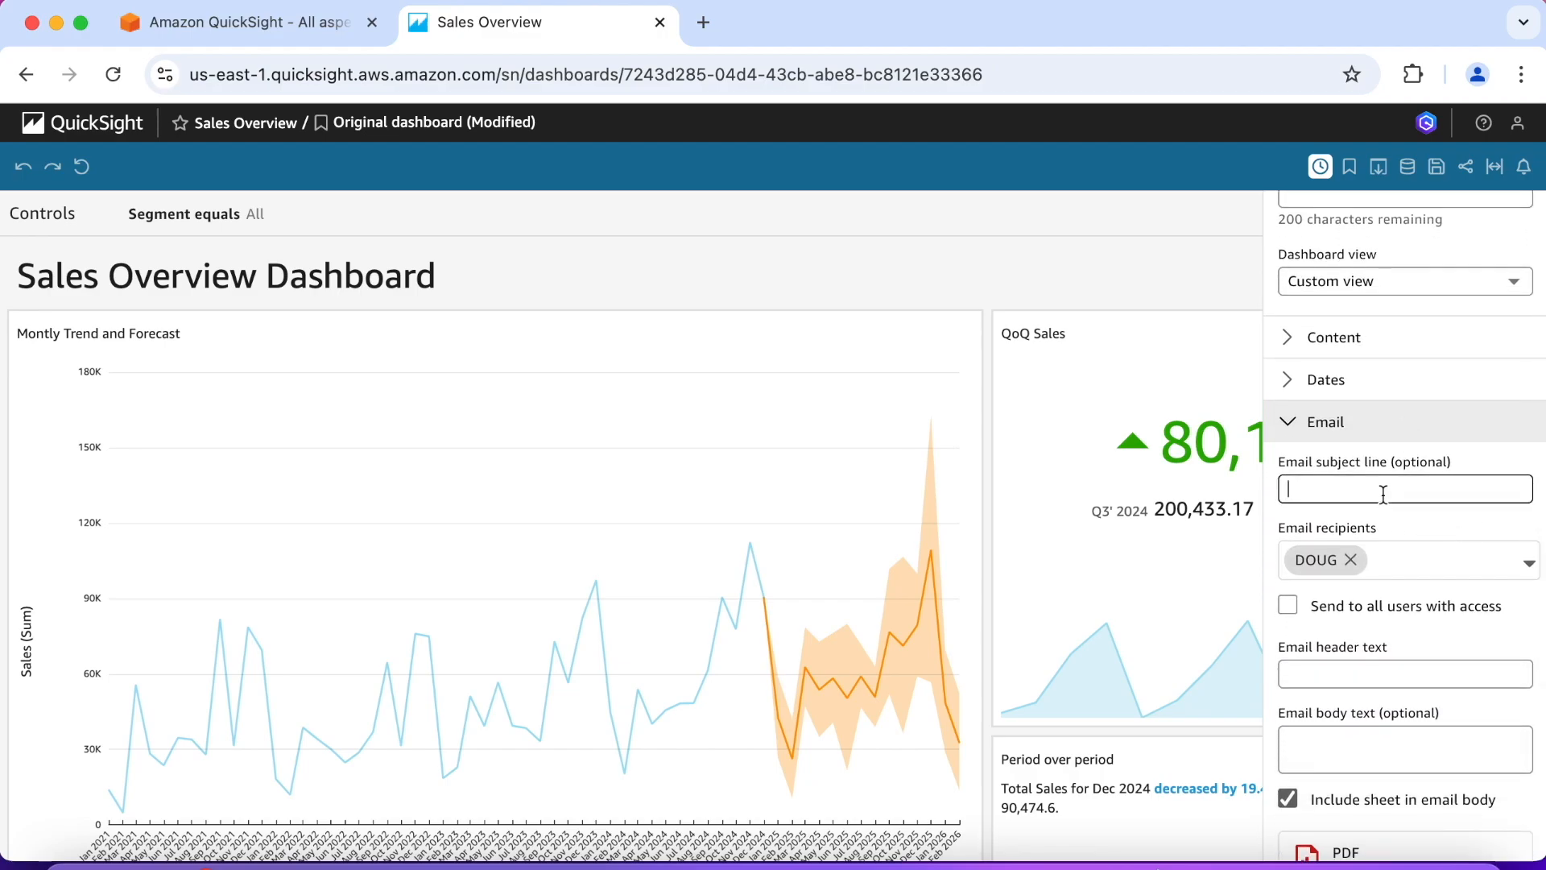
text(Test Dashboard Mailout)
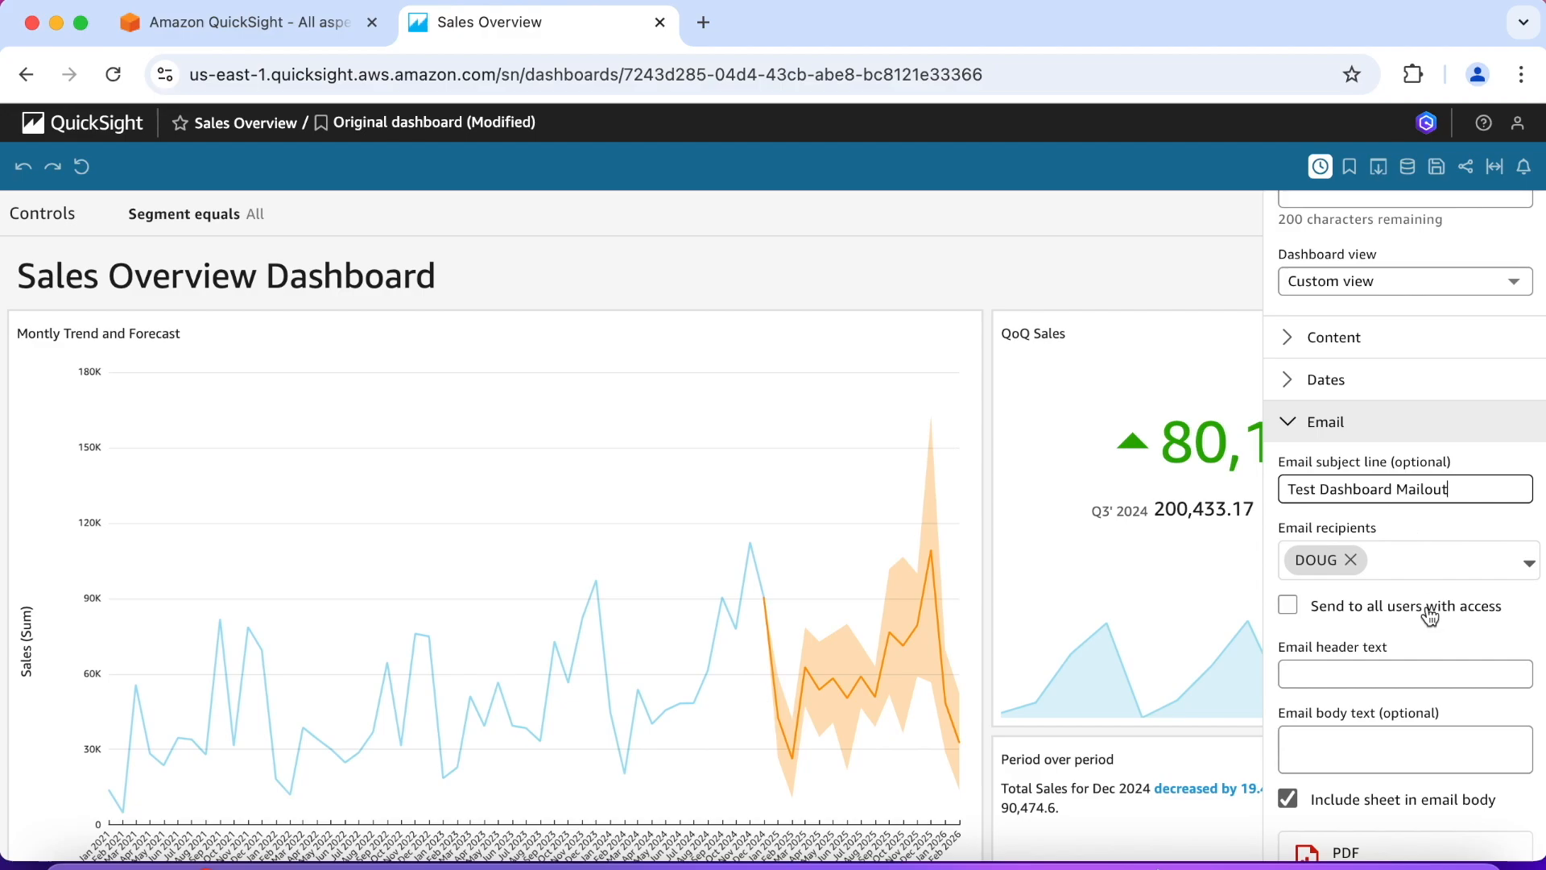
Step: Change the repeat frequency in the schedule's date settings to Once
scroll(1430, 616, up, 5)
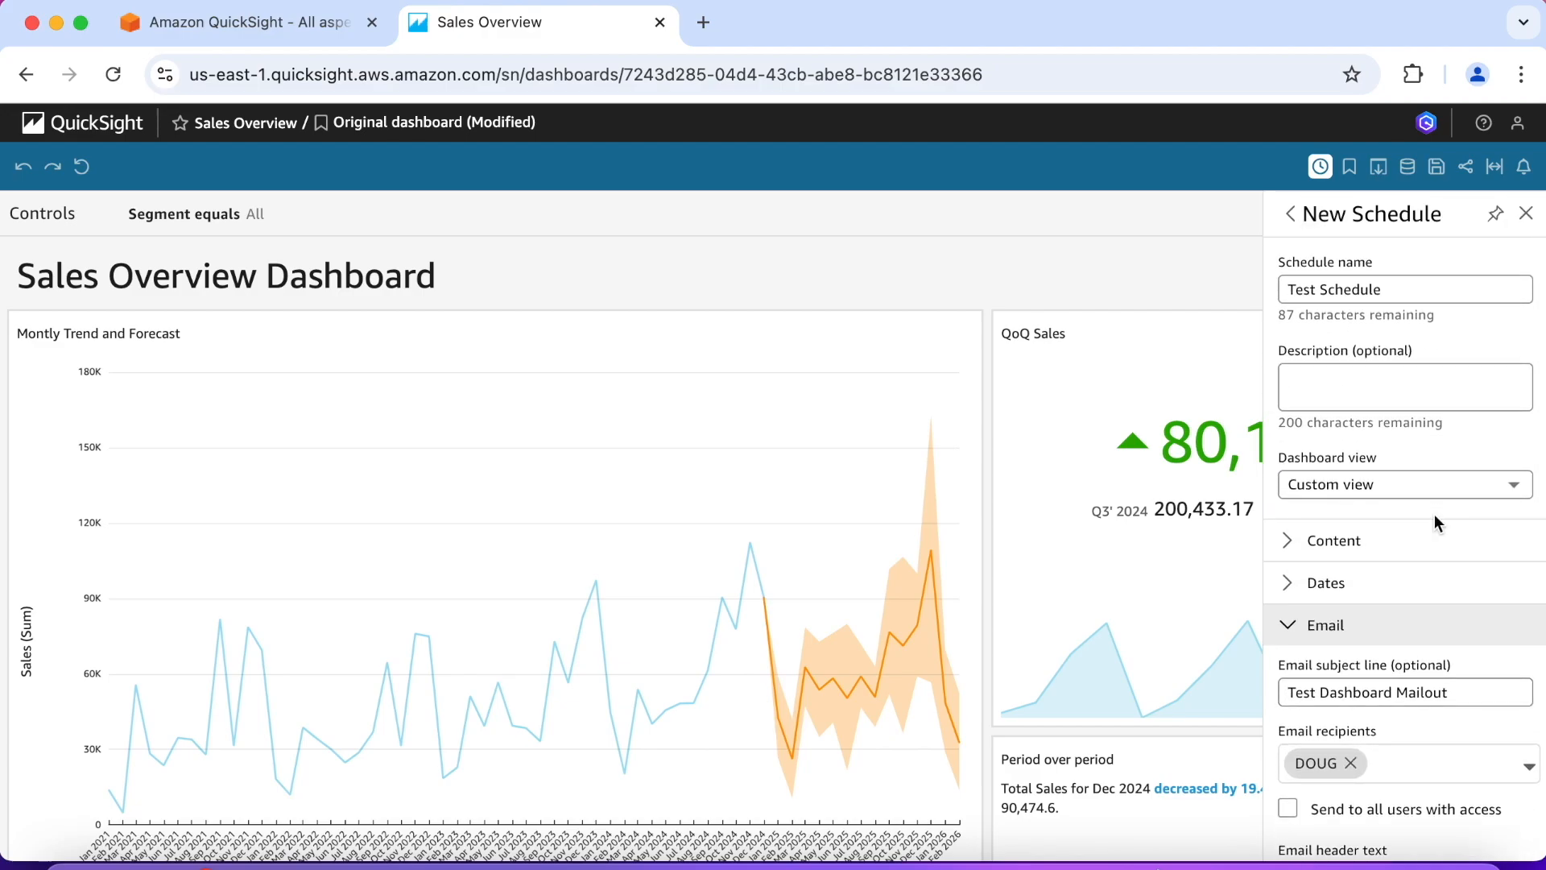
scroll(1435, 518, down, 1)
click(1287, 536)
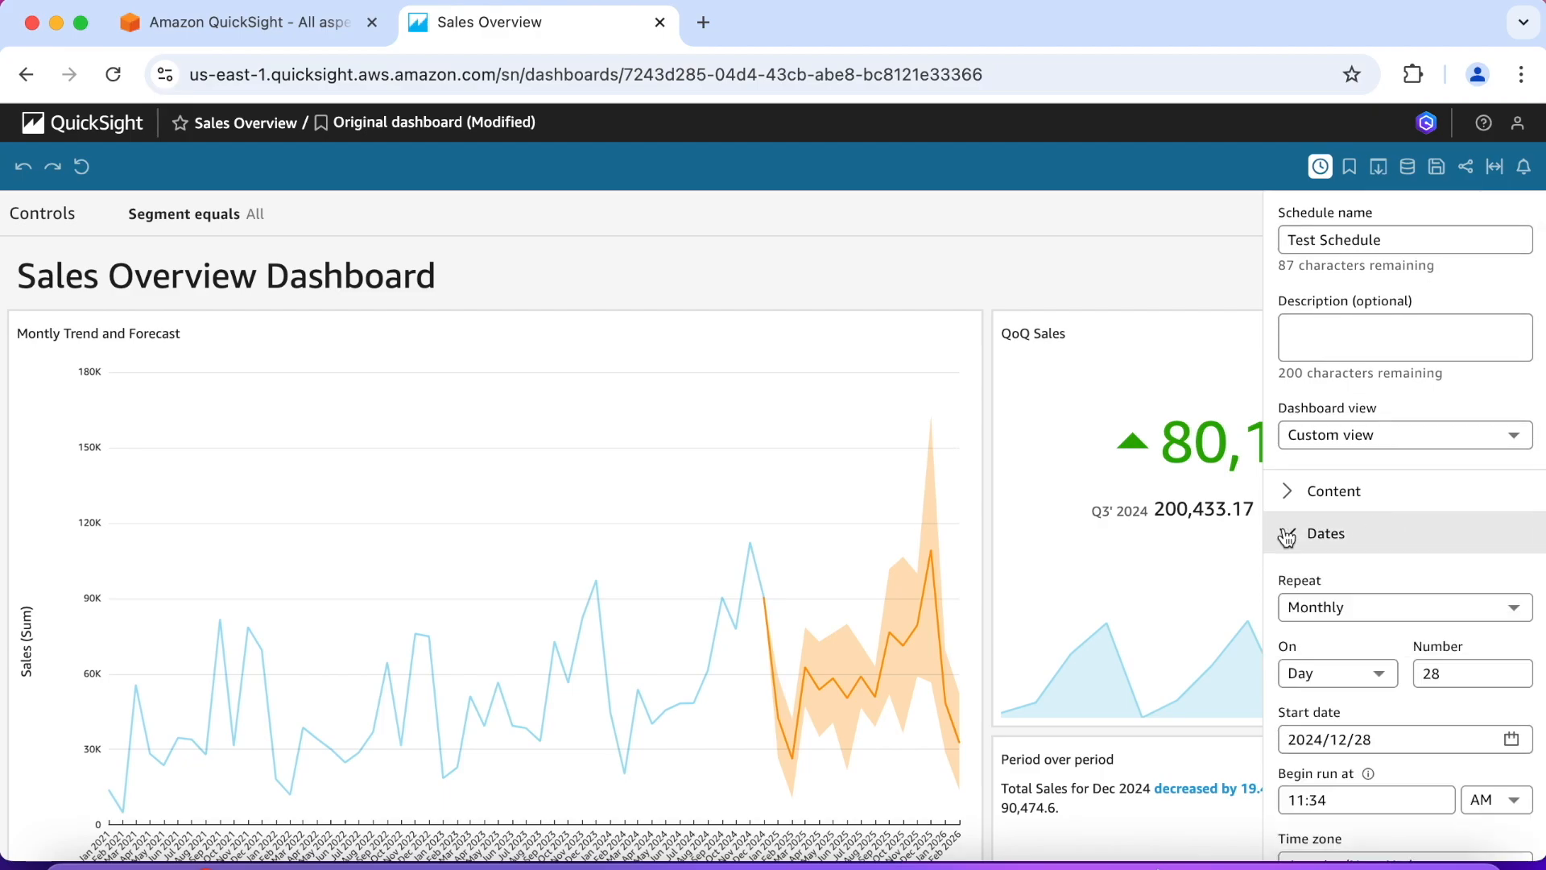
scroll(1379, 552, down, 2)
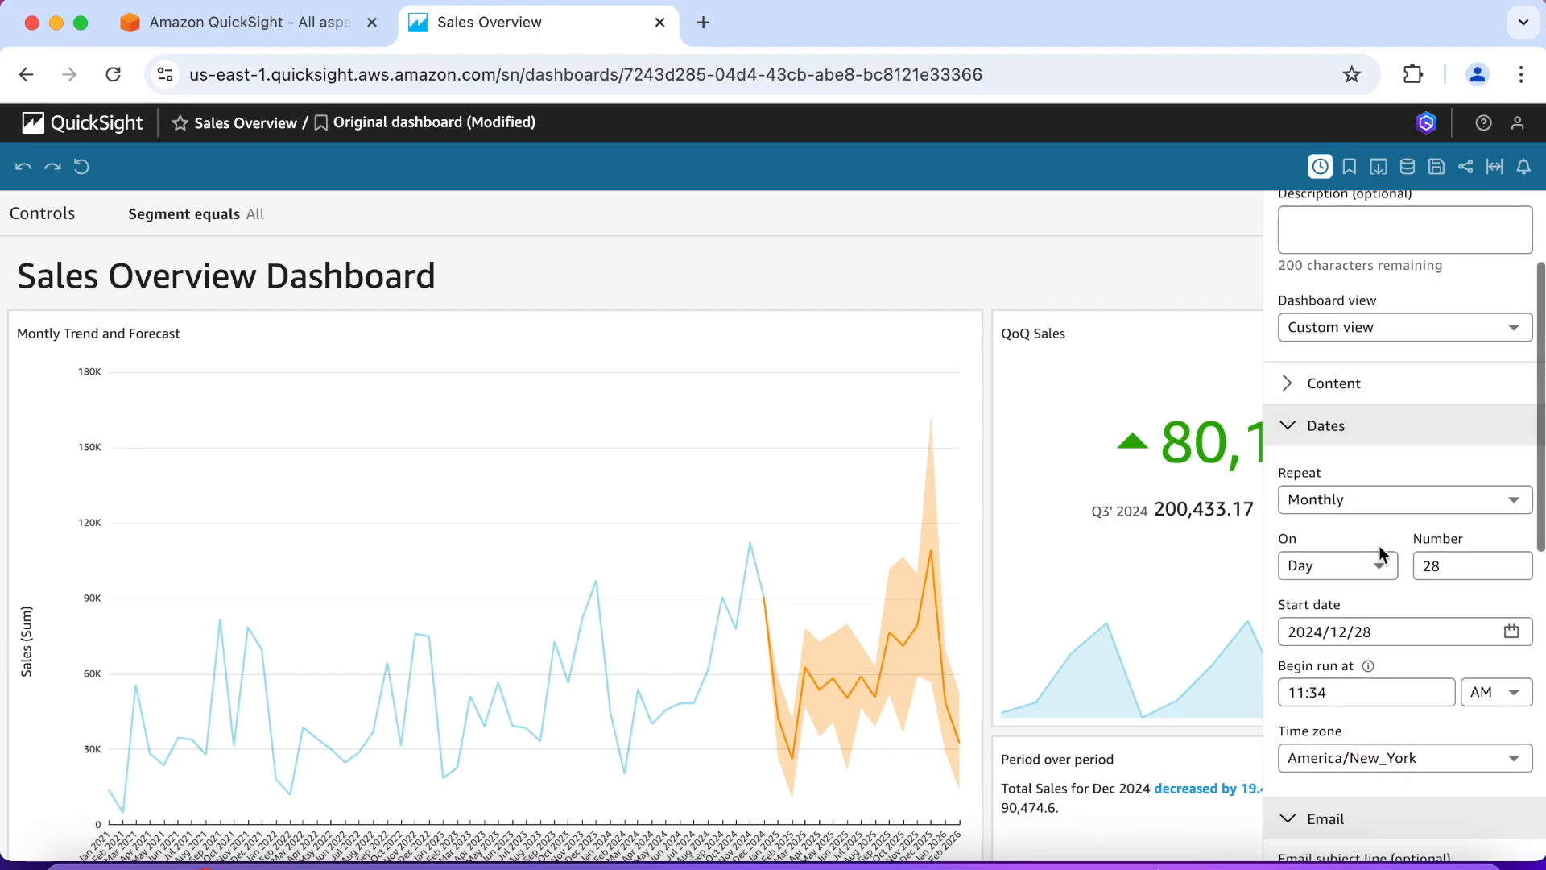
click(1512, 505)
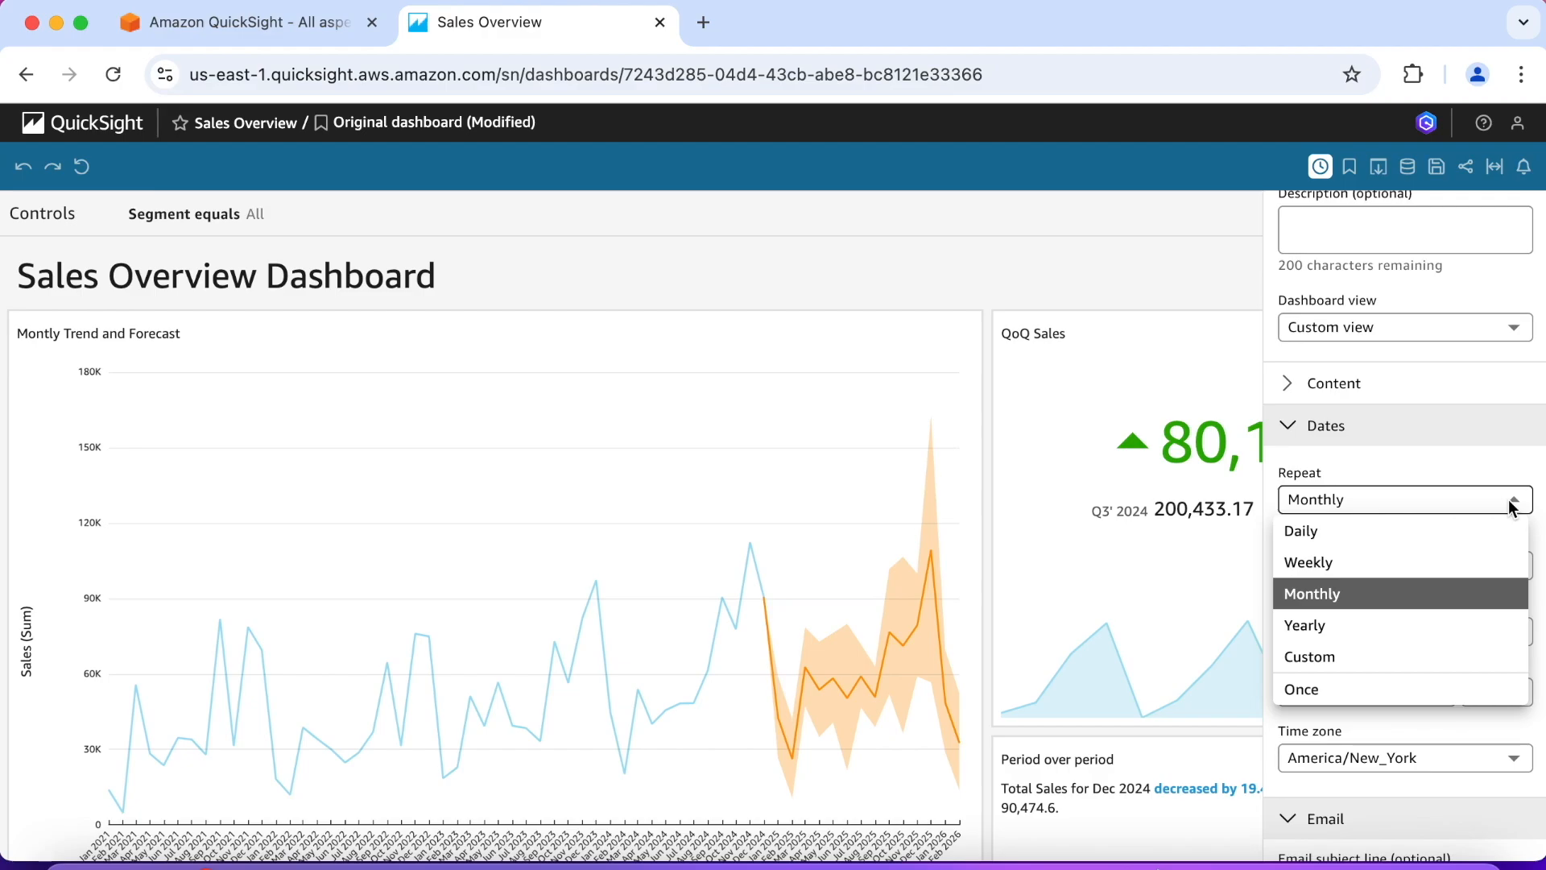
click(1398, 690)
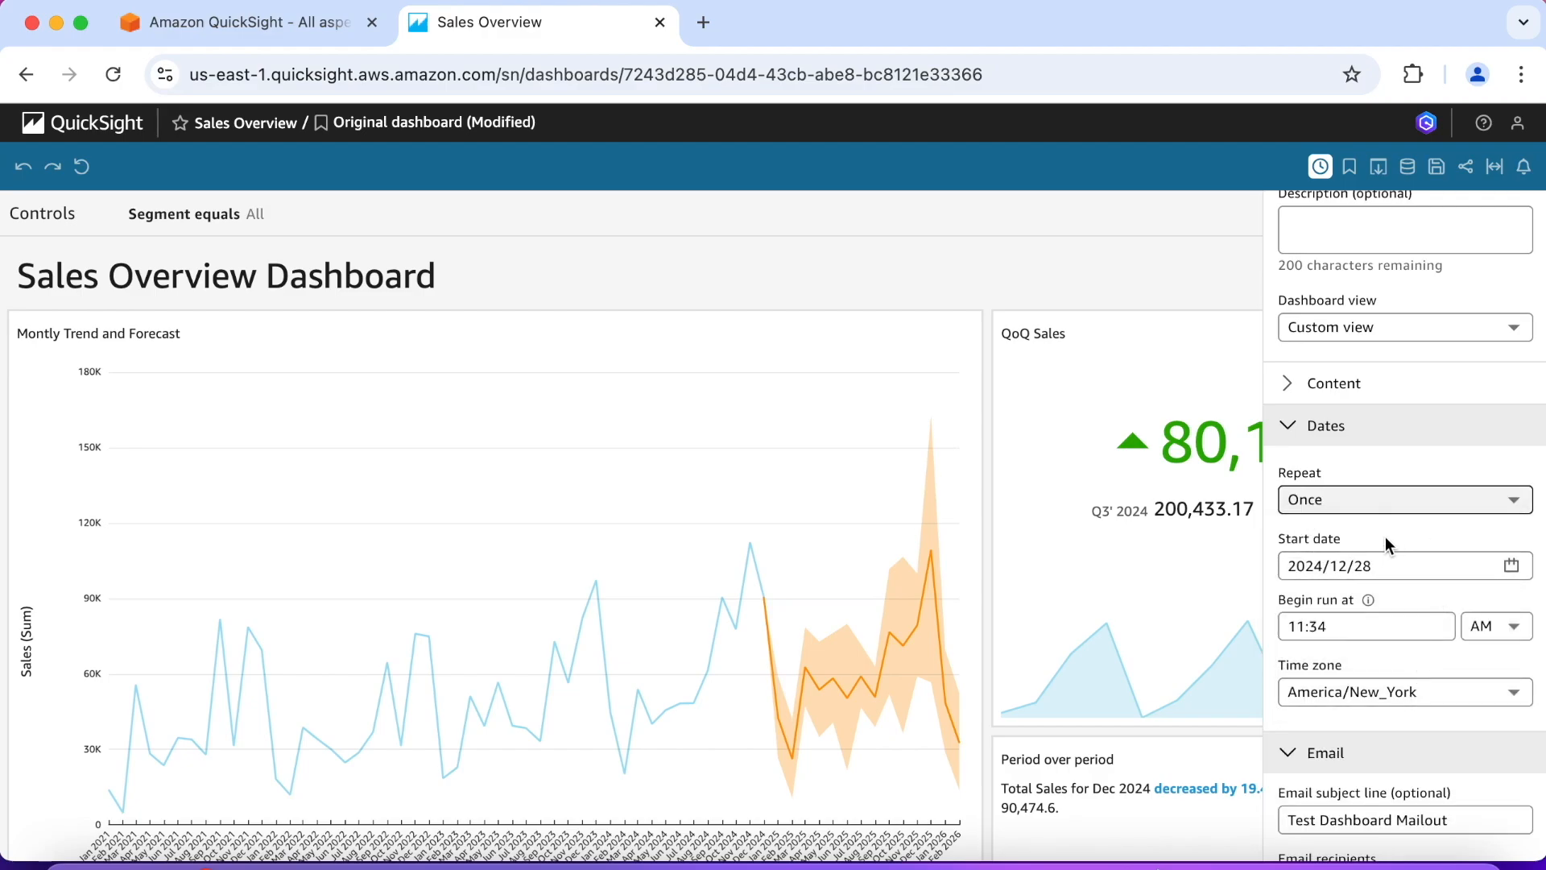
Step: Review the schedule's start date and run time, and the recipient, sheet and PDF delivery options of the email
scroll(1385, 537, down, 3)
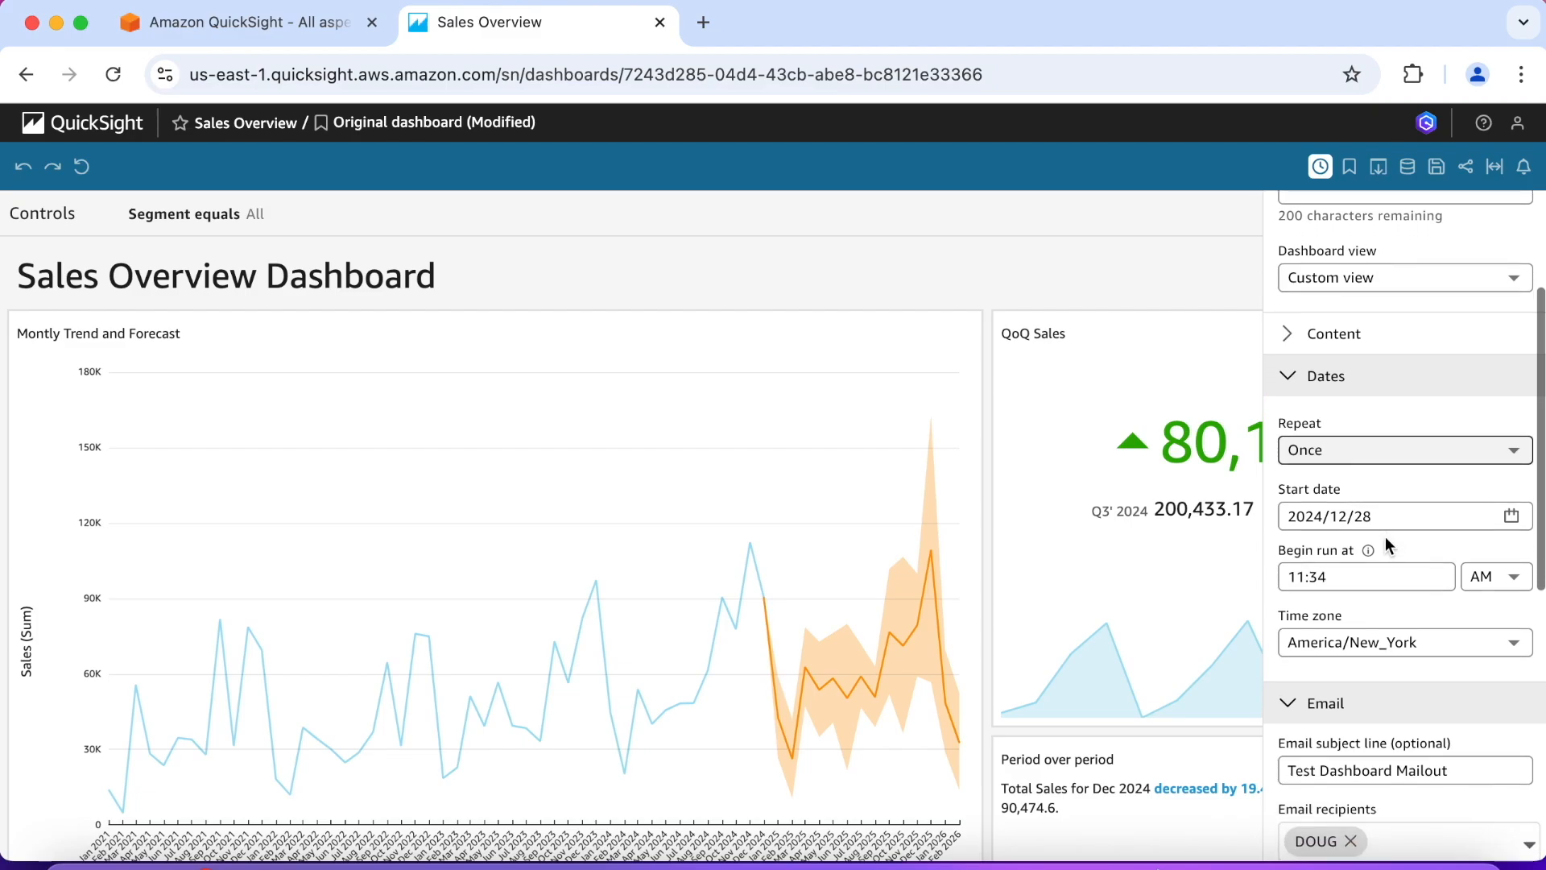
scroll(1385, 536, down, 2)
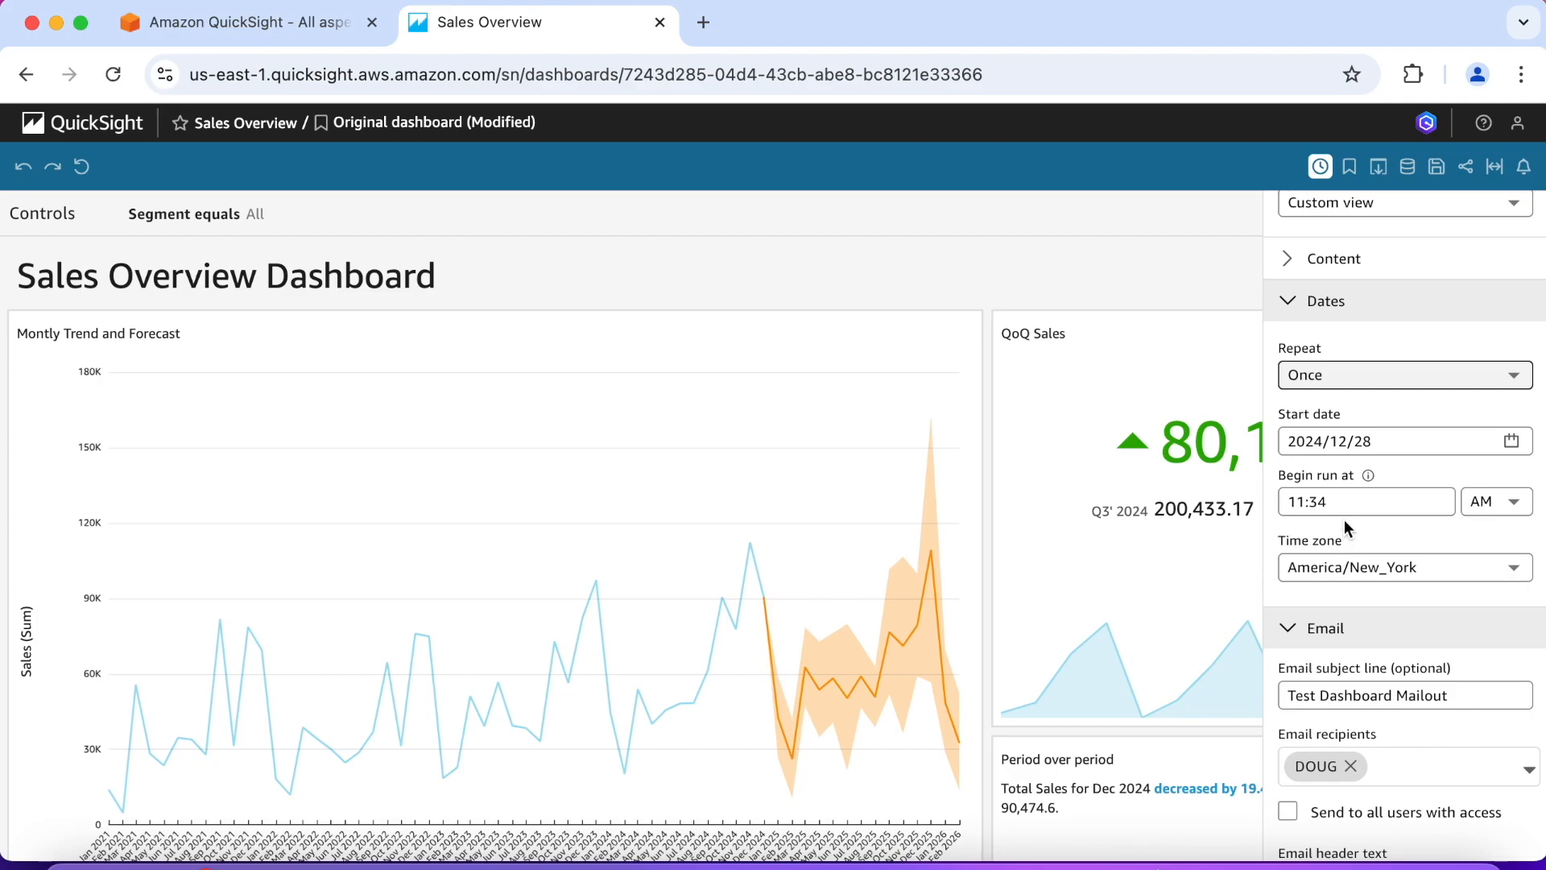
scroll(1344, 521, down, 5)
scroll(1344, 519, up, 4)
scroll(1344, 519, up, 5)
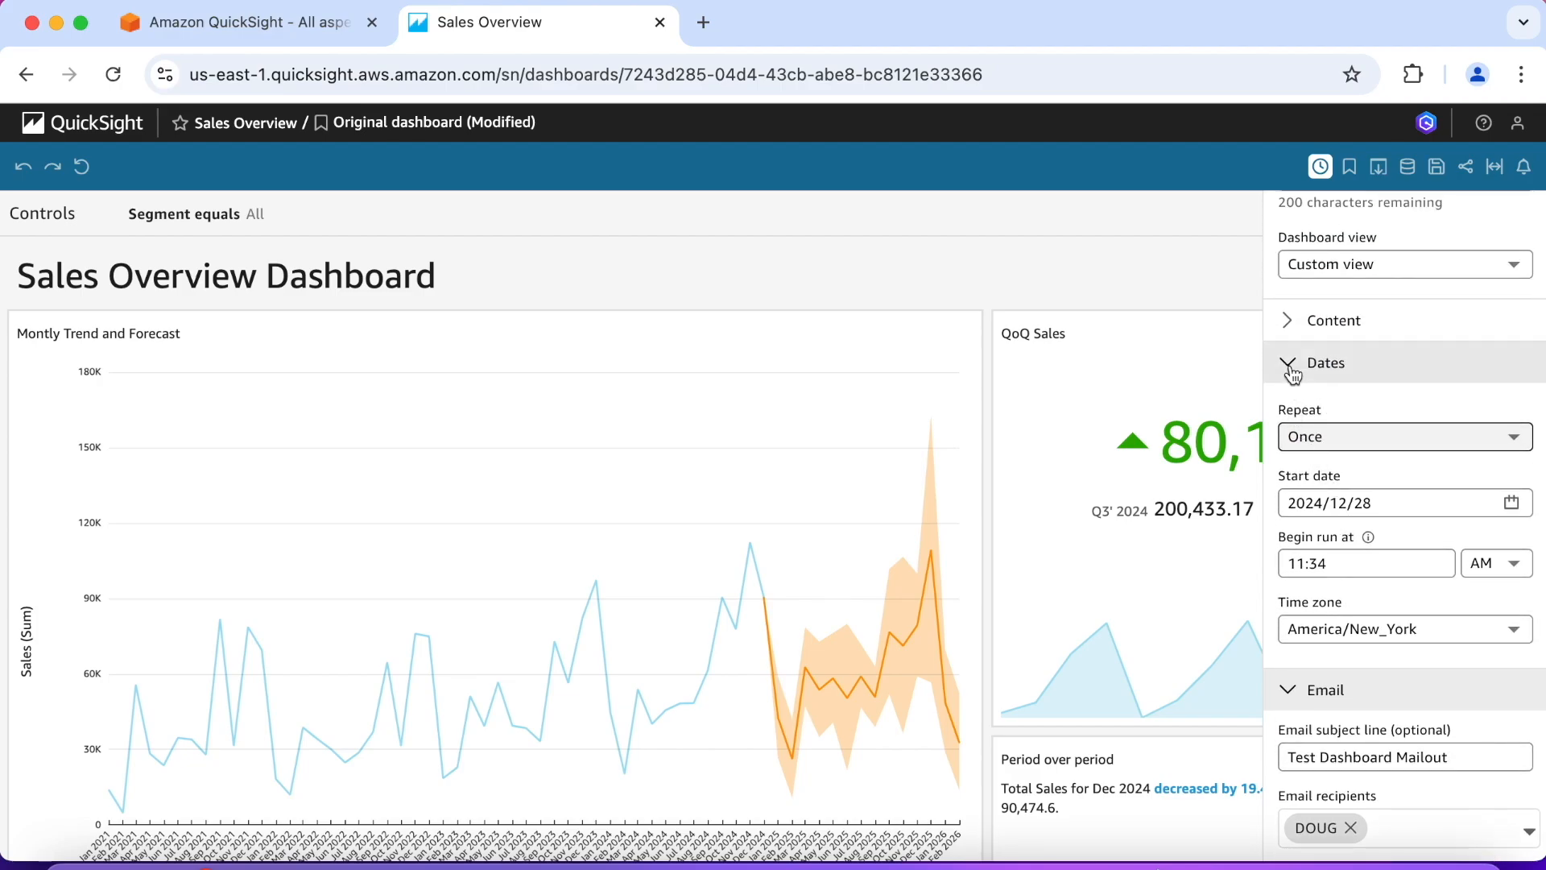
click(1292, 372)
scroll(1369, 399, down, 3)
scroll(1369, 392, down, 2)
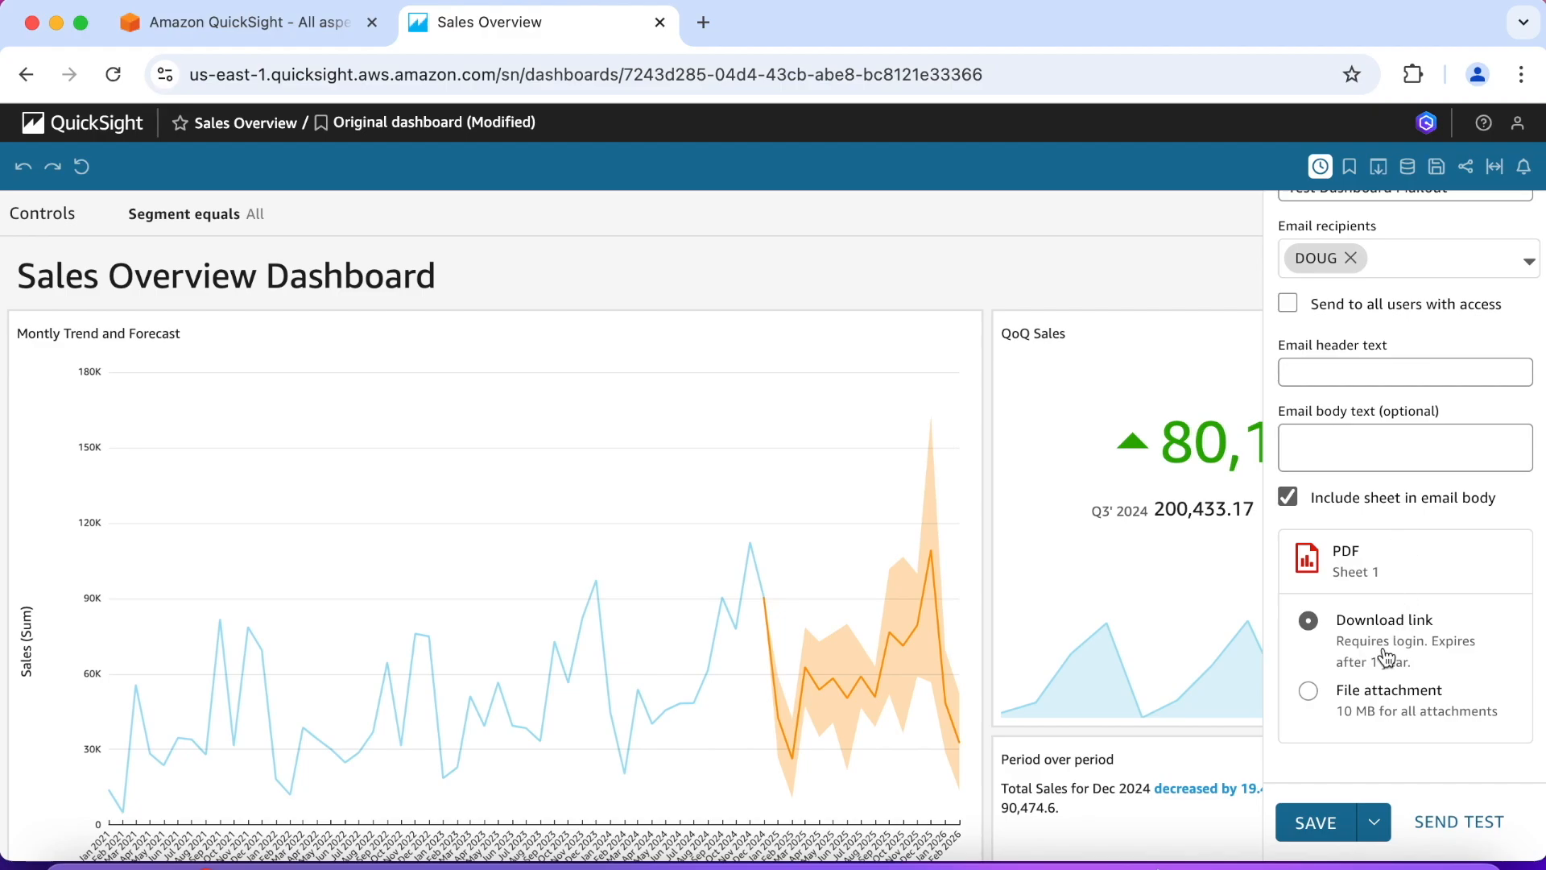
Step: Deliver the PDF as a file attachment, set the email header text to "Test", and send a test email
click(1316, 694)
click(1463, 829)
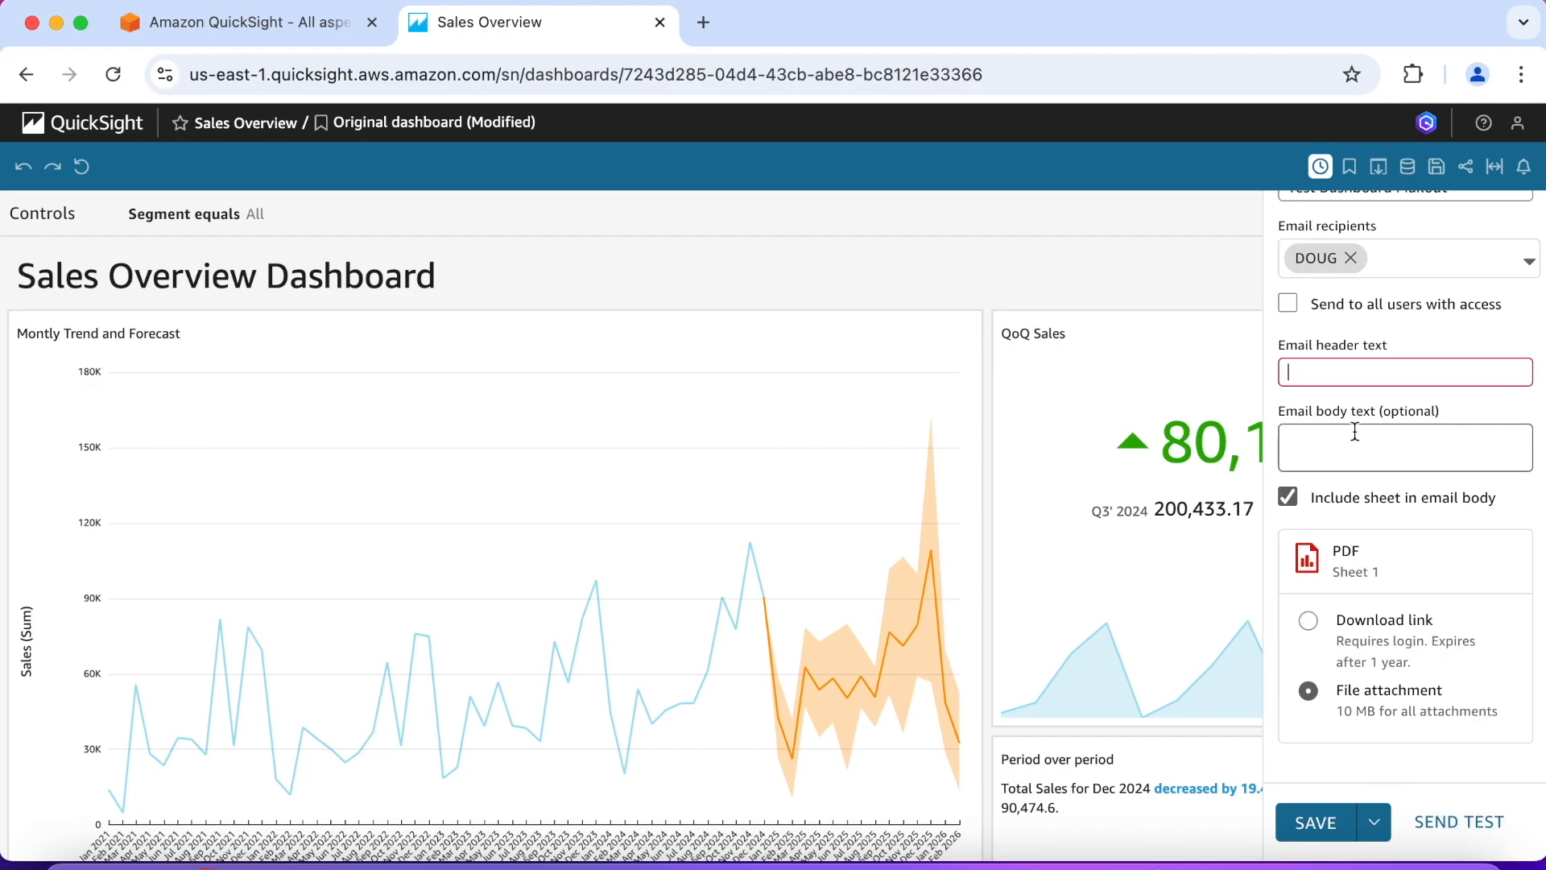
text(Test)
click(1380, 397)
click(1459, 818)
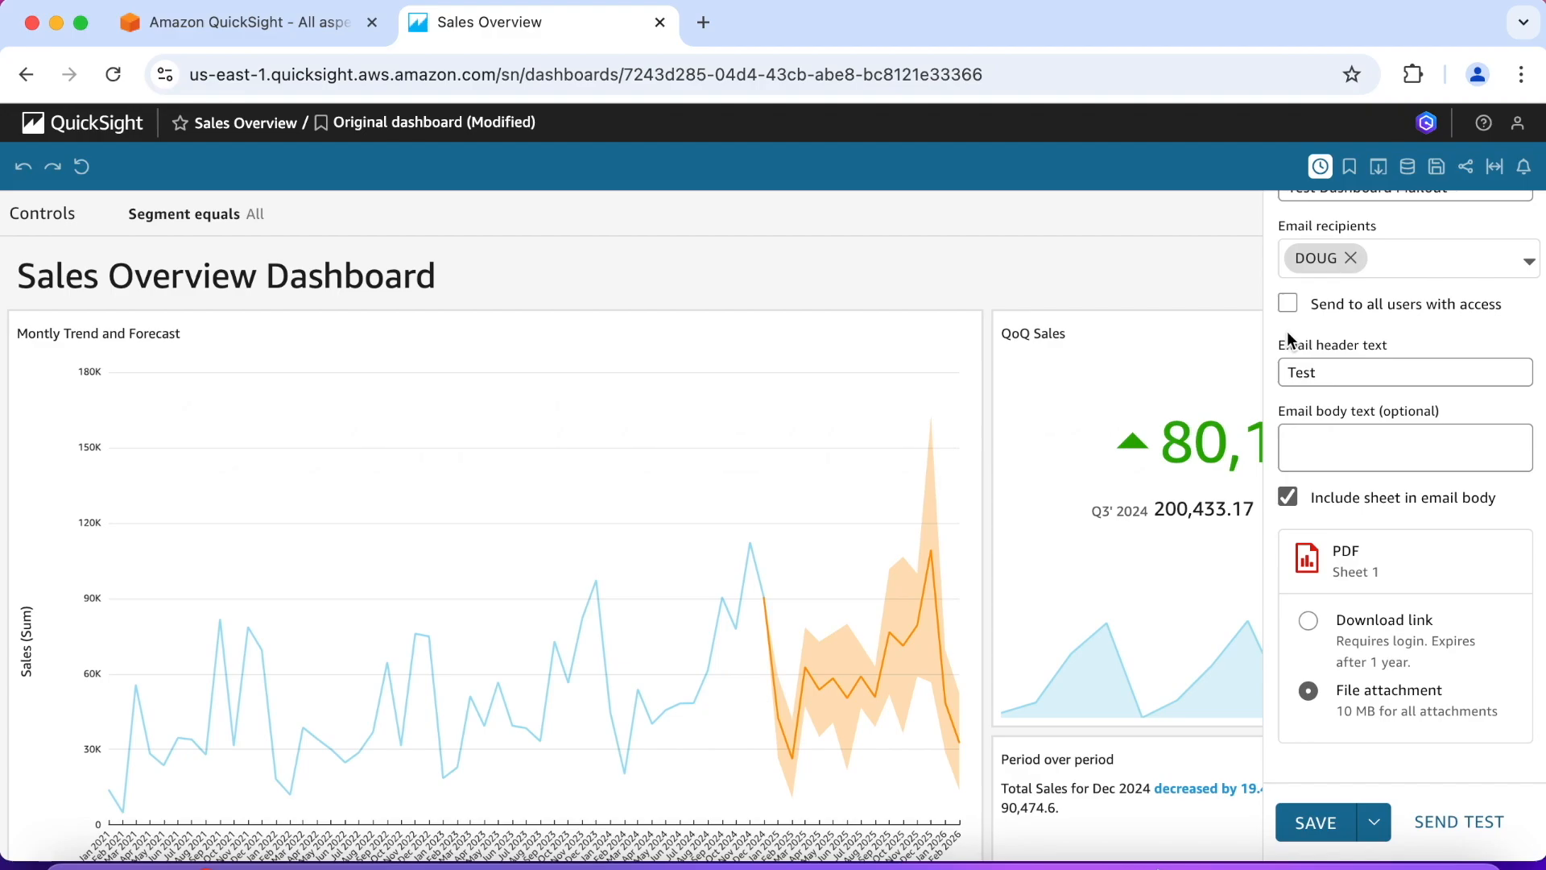
Step: Open Gmail in a new browser tab and sign in with the account's email and password, using Chrome without an account
click(703, 23)
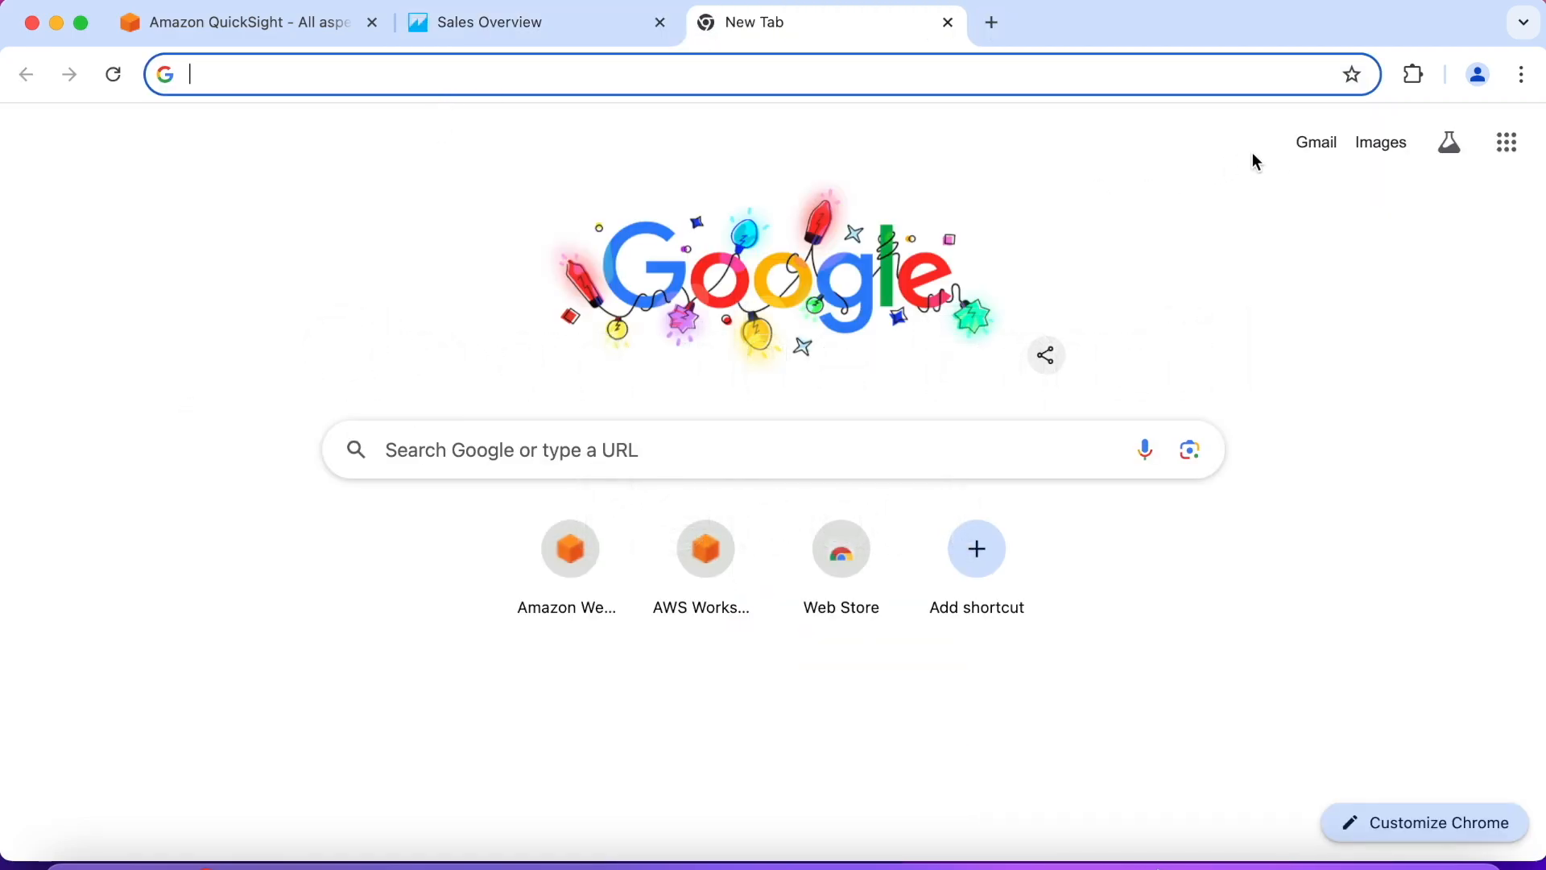
click(1316, 146)
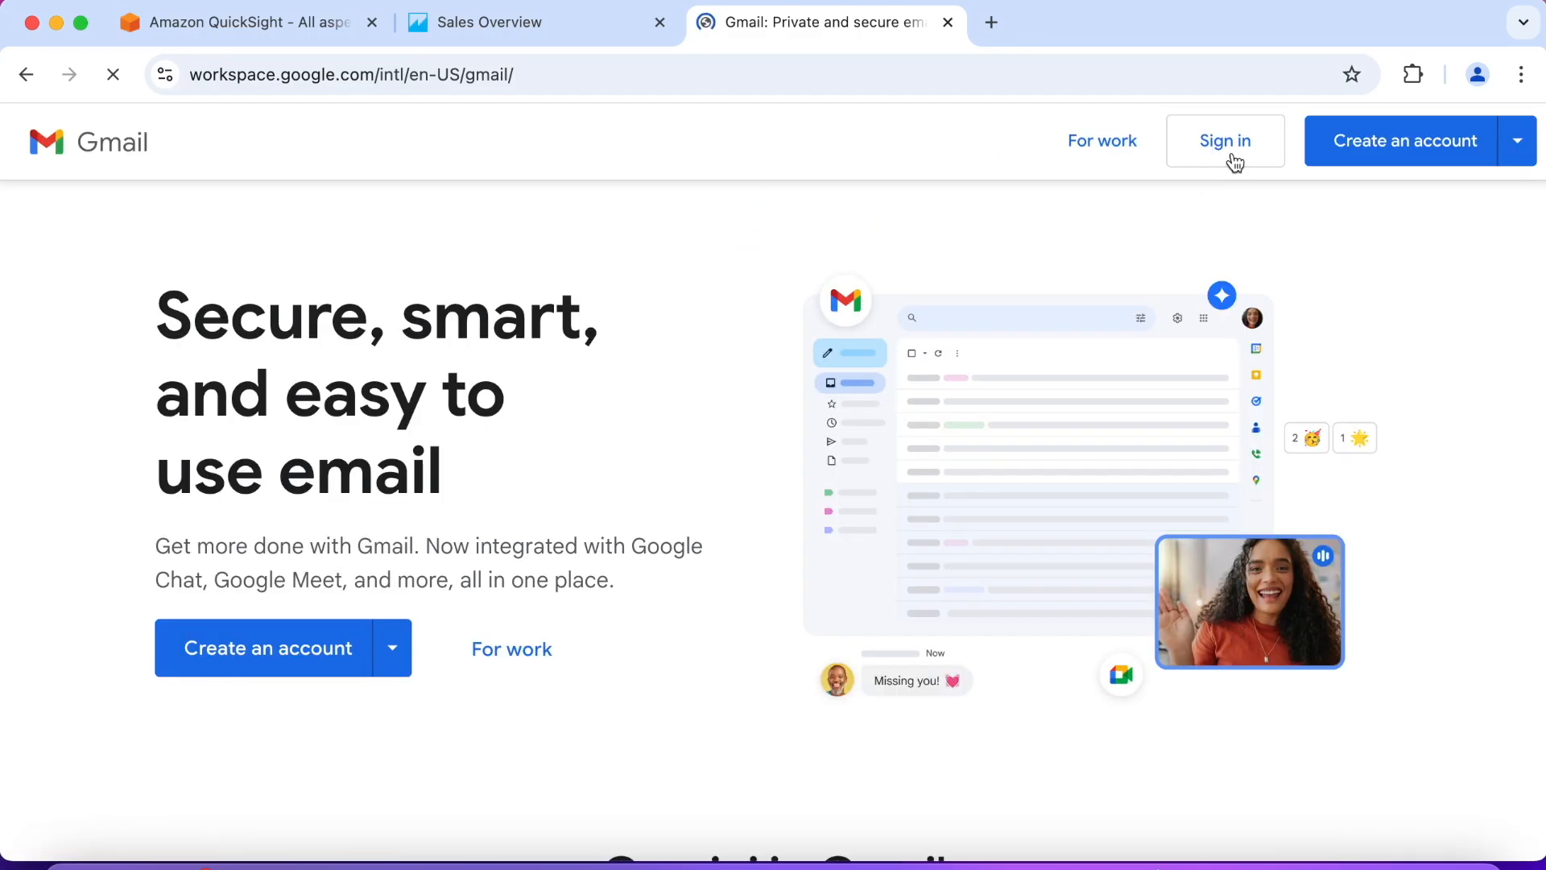
click(1232, 155)
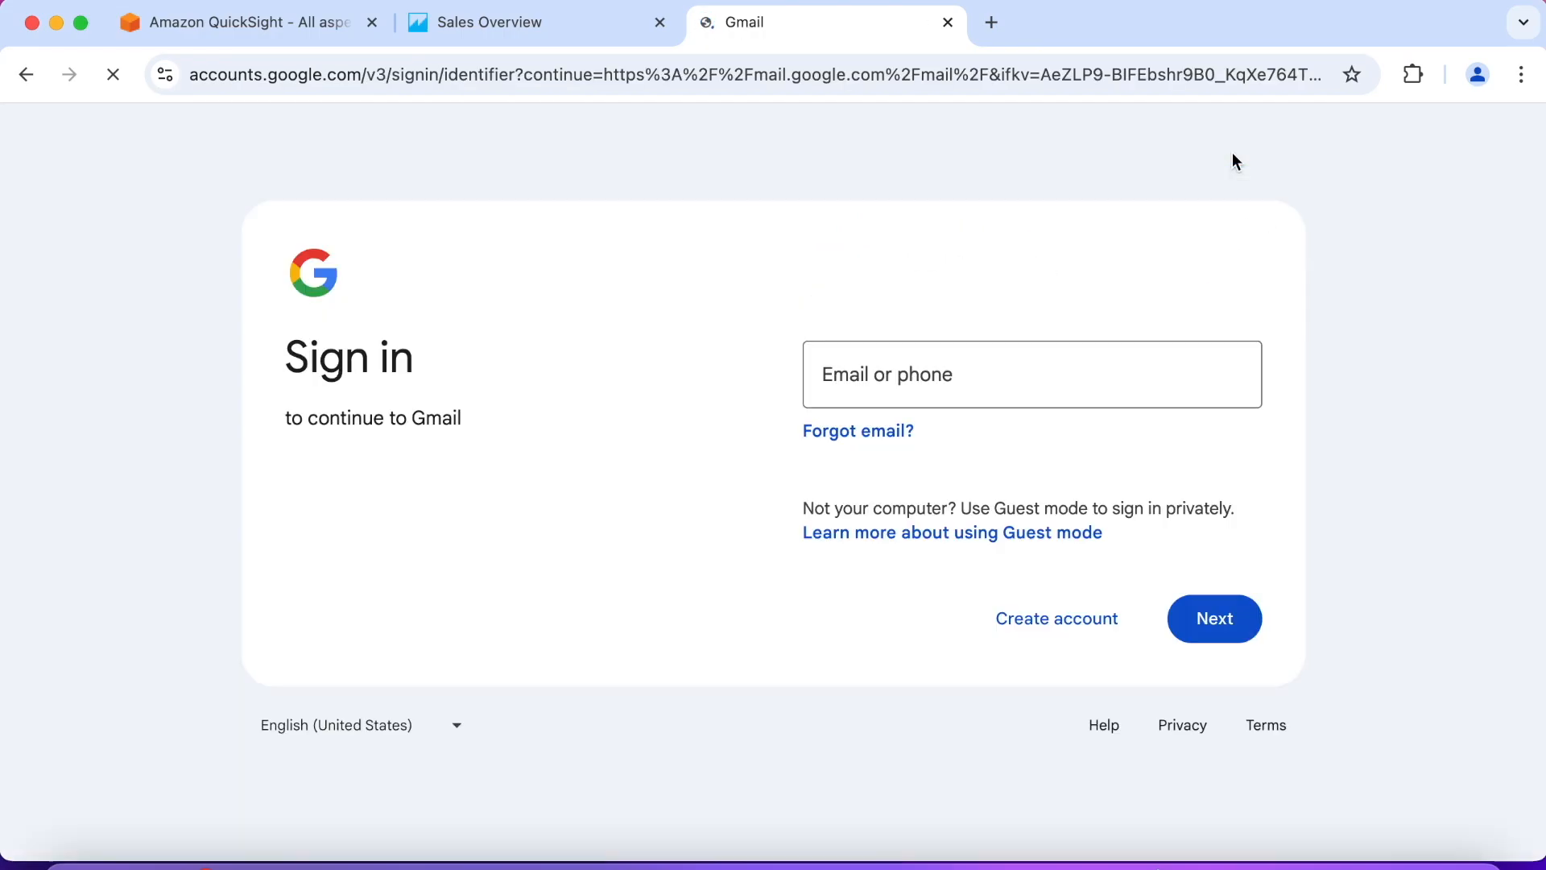
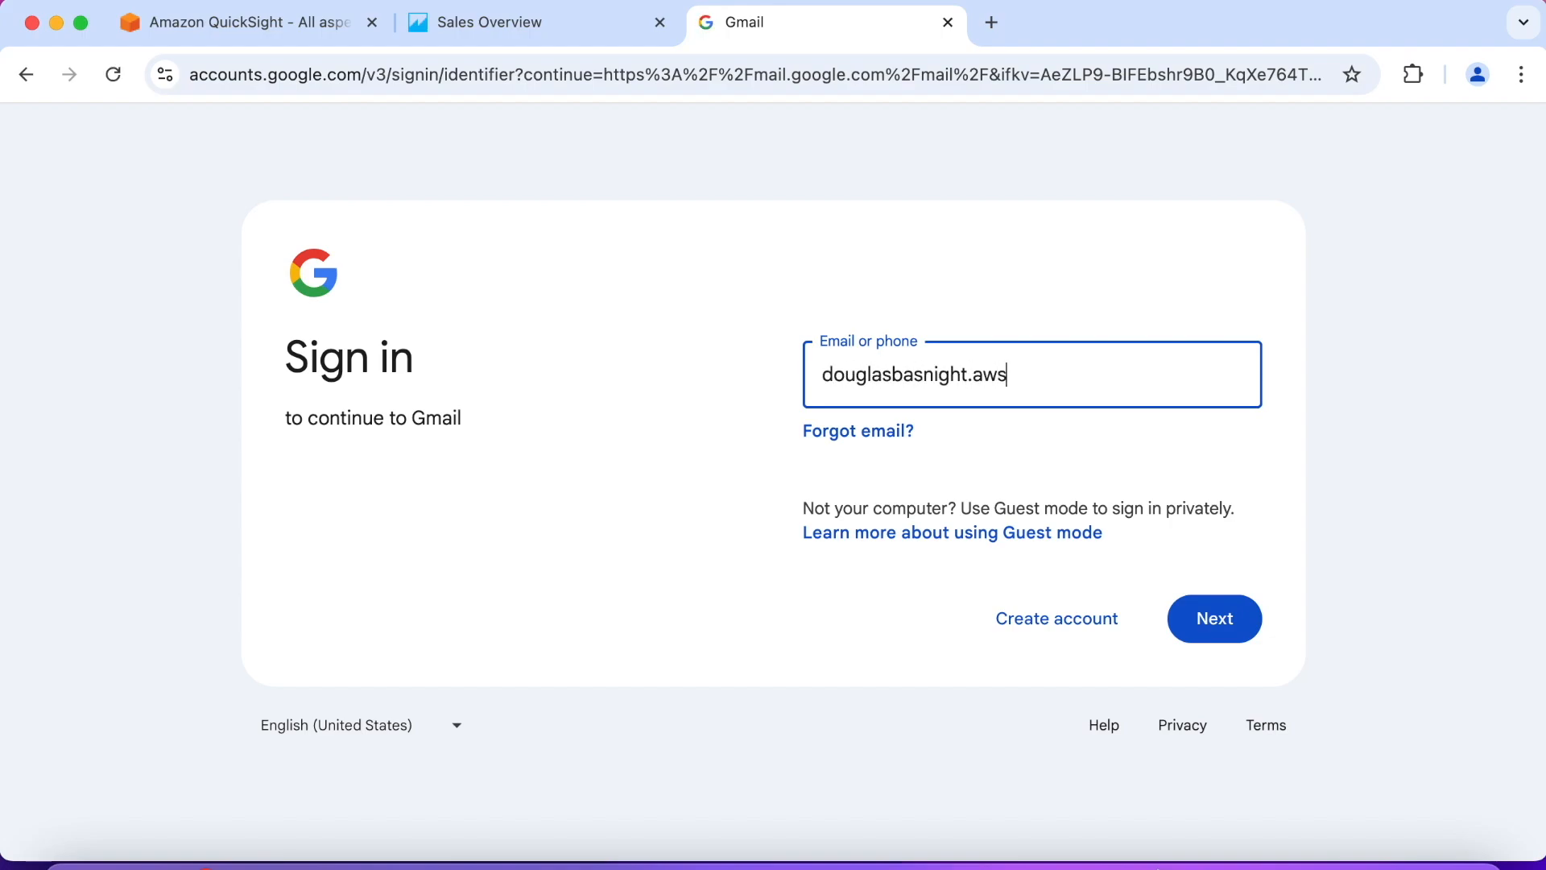
click(1189, 612)
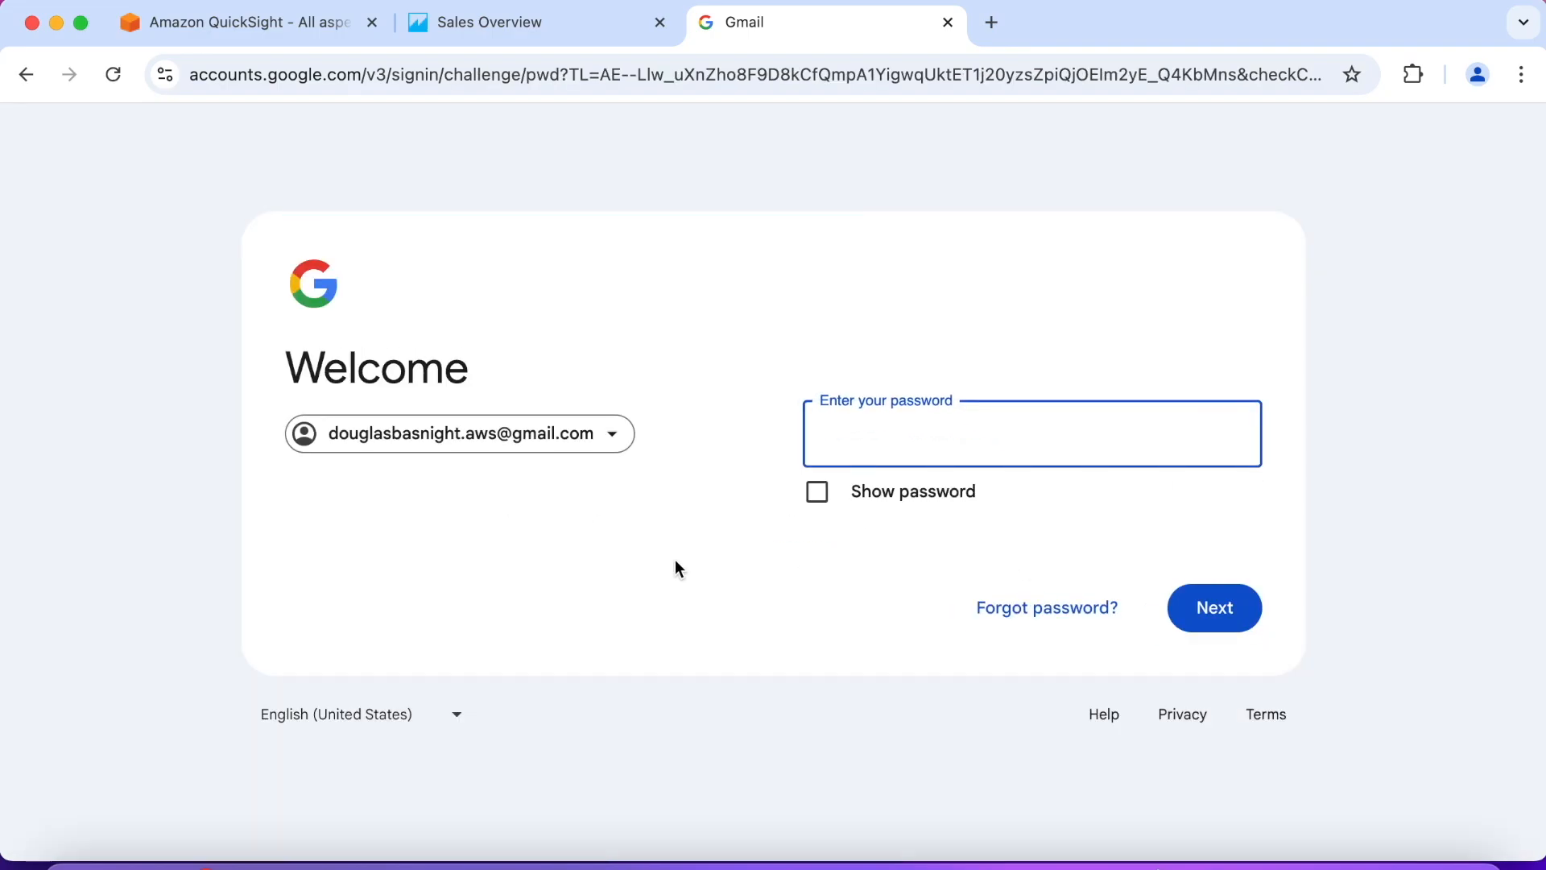
text(•)
click(1198, 604)
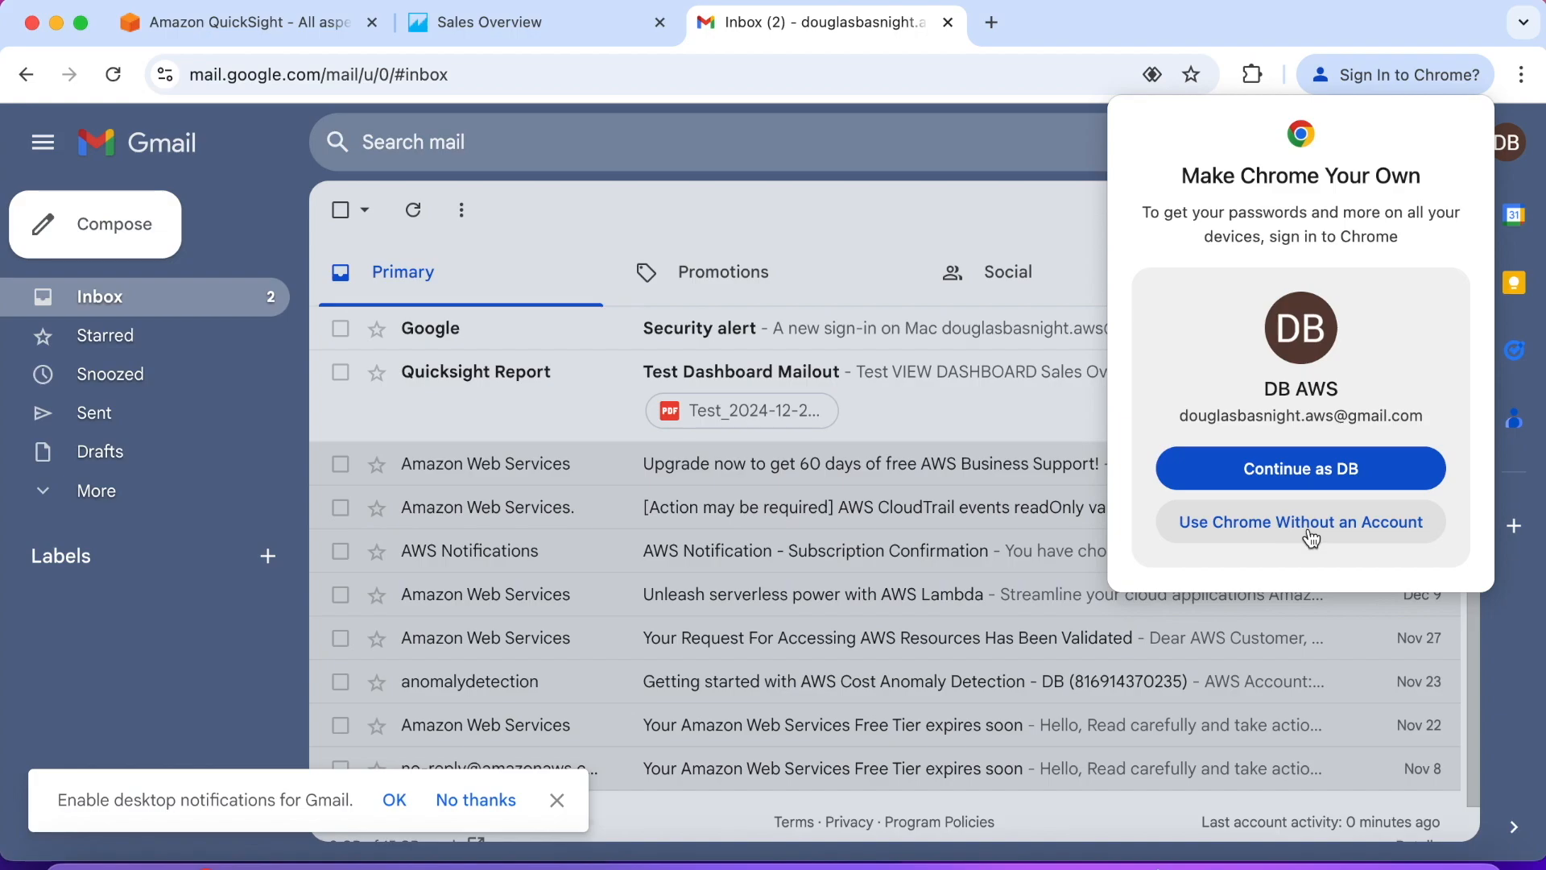
click(1309, 525)
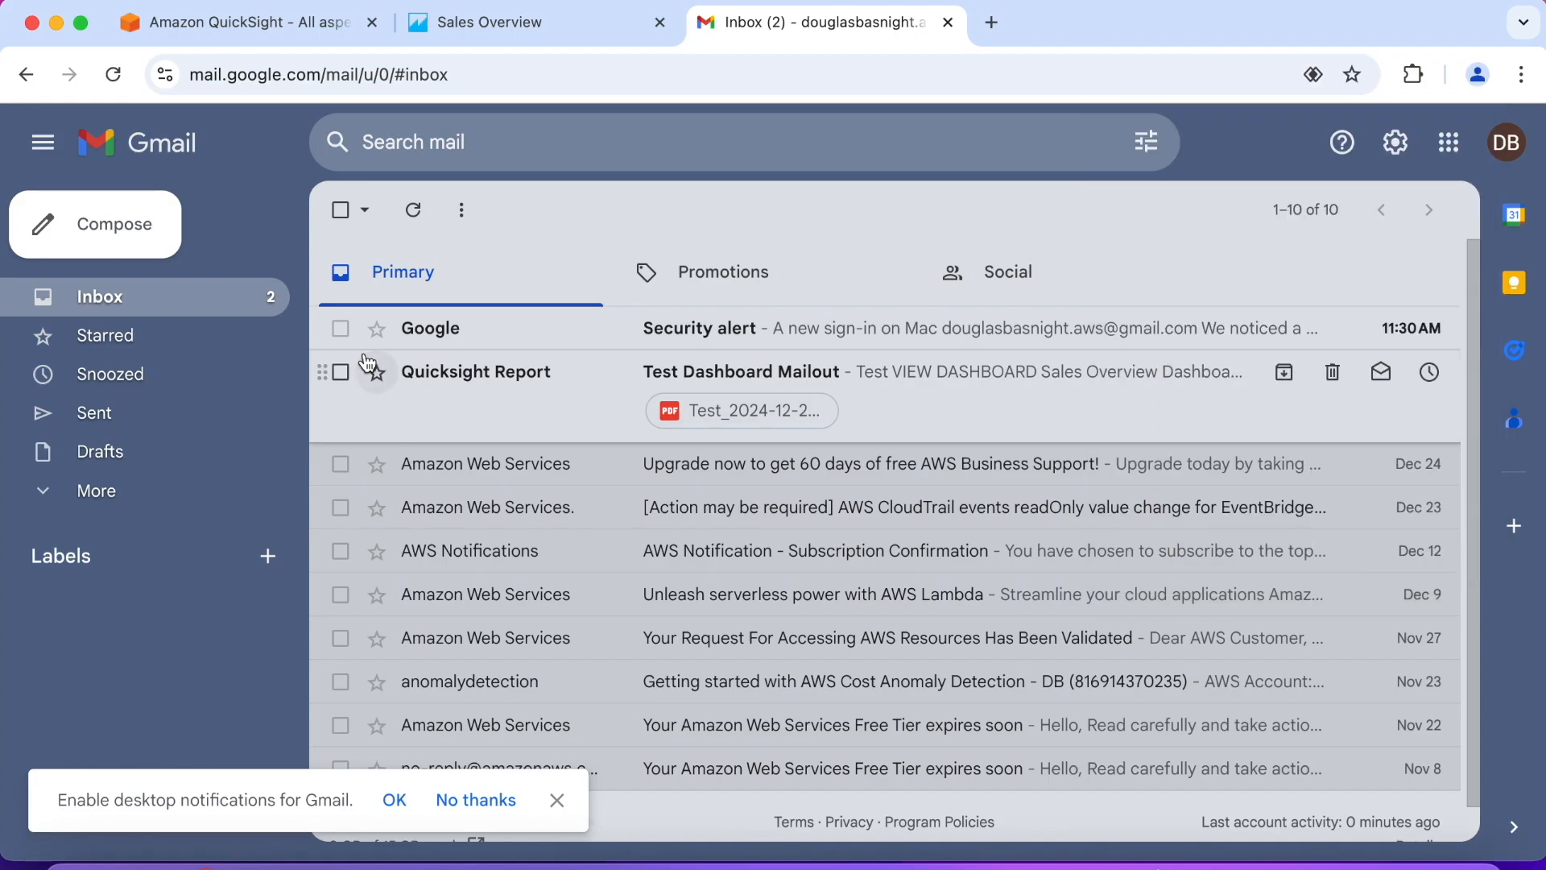
Step: Delete the Google security alert email from the inbox
click(341, 332)
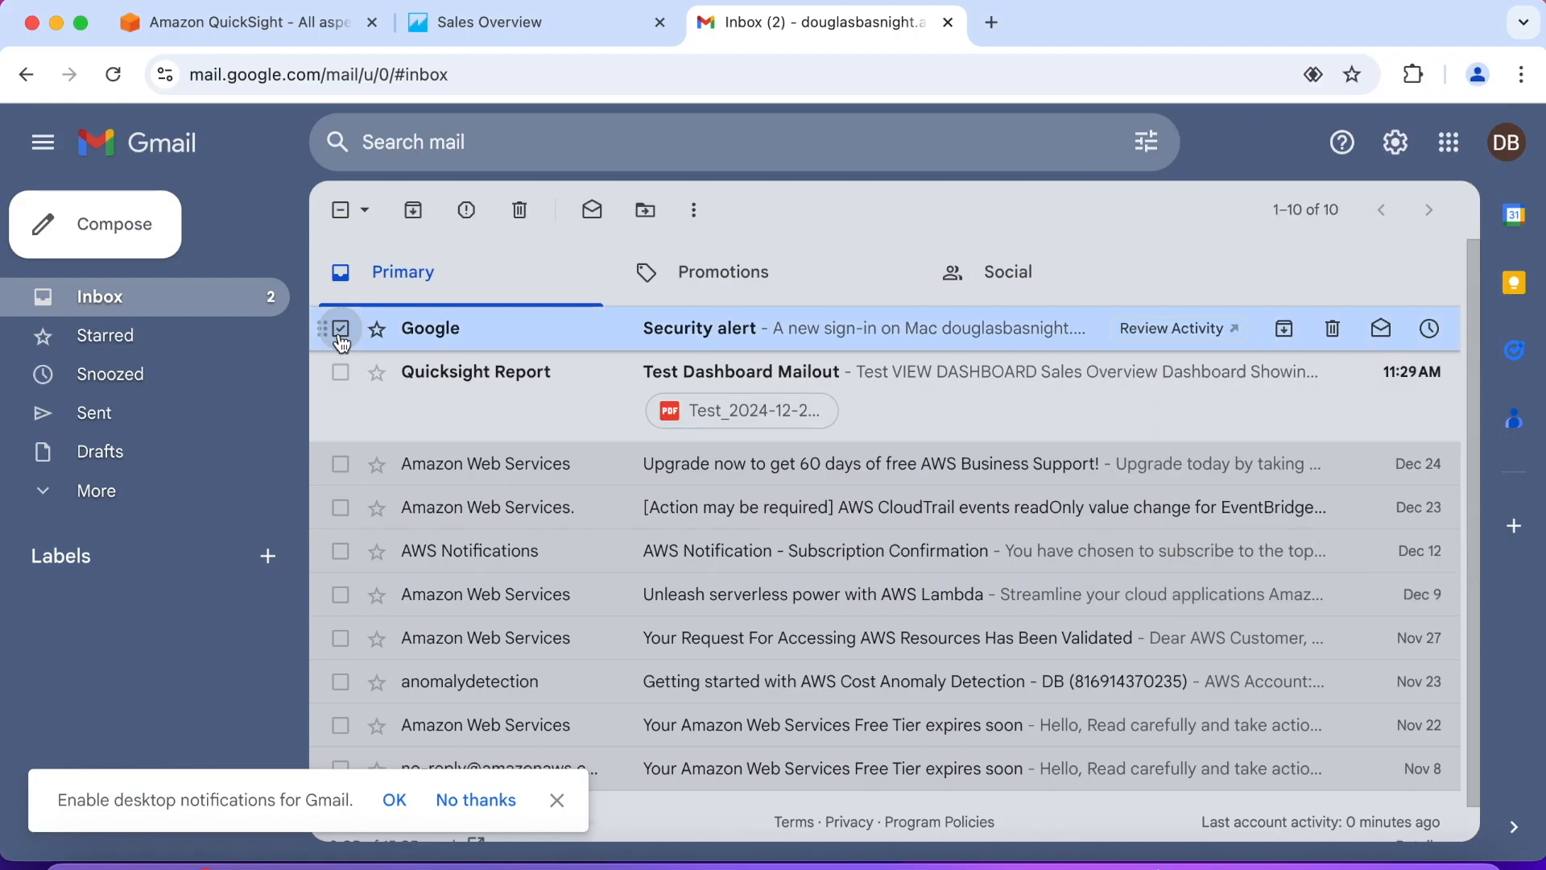
click(519, 211)
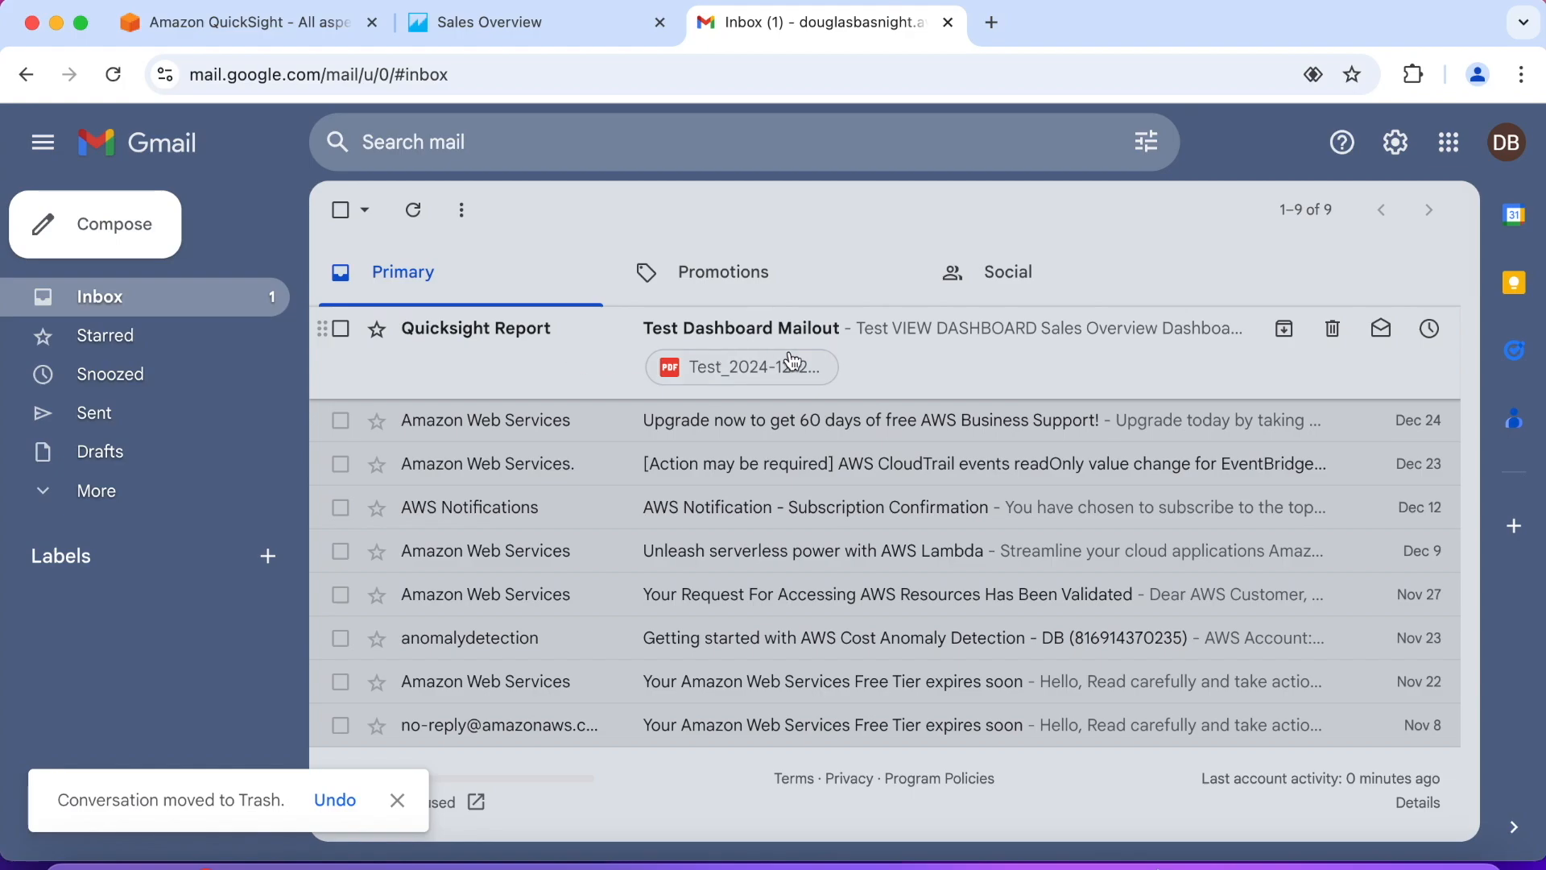
Step: Open the "Test Dashboard Mailout" email and review its embedded dashboard visuals and PDF attachment
click(908, 351)
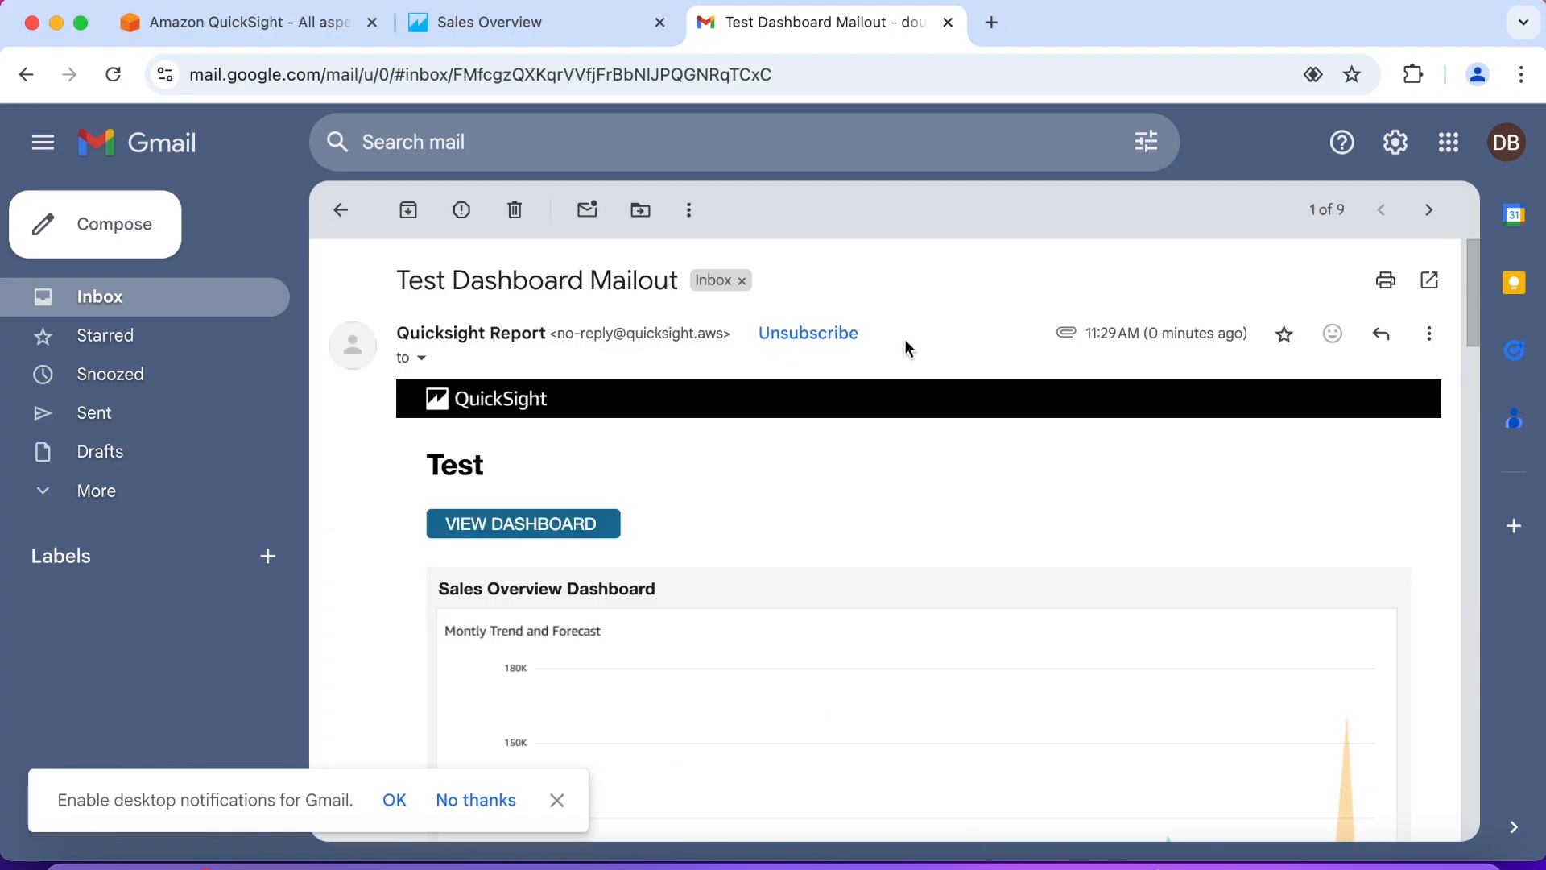
scroll(407, 527, down, 3)
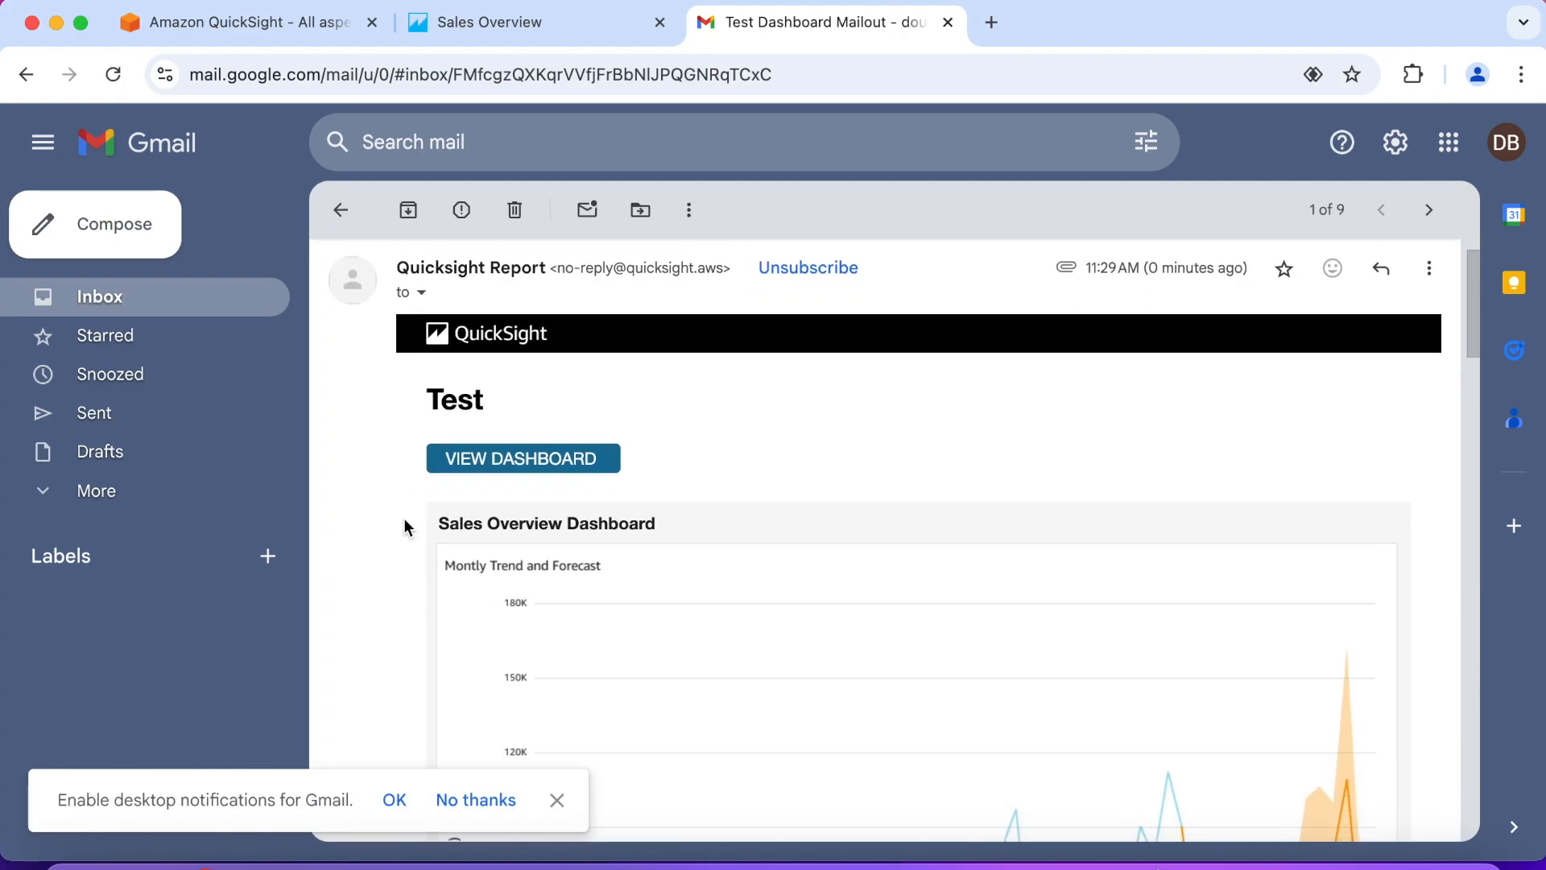
scroll(405, 525, down, 4)
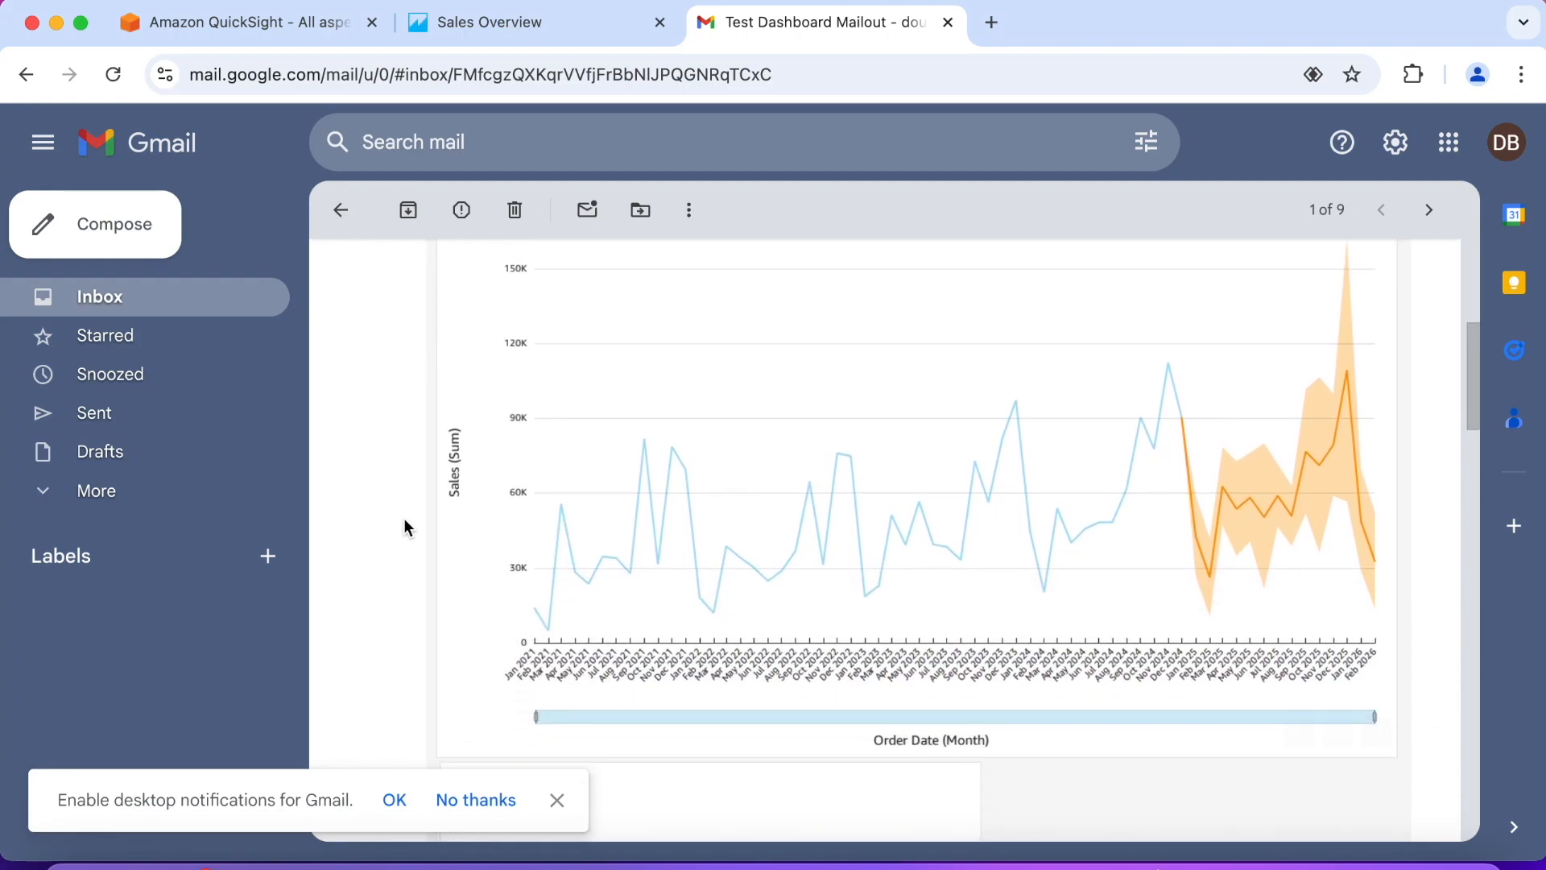
click(556, 801)
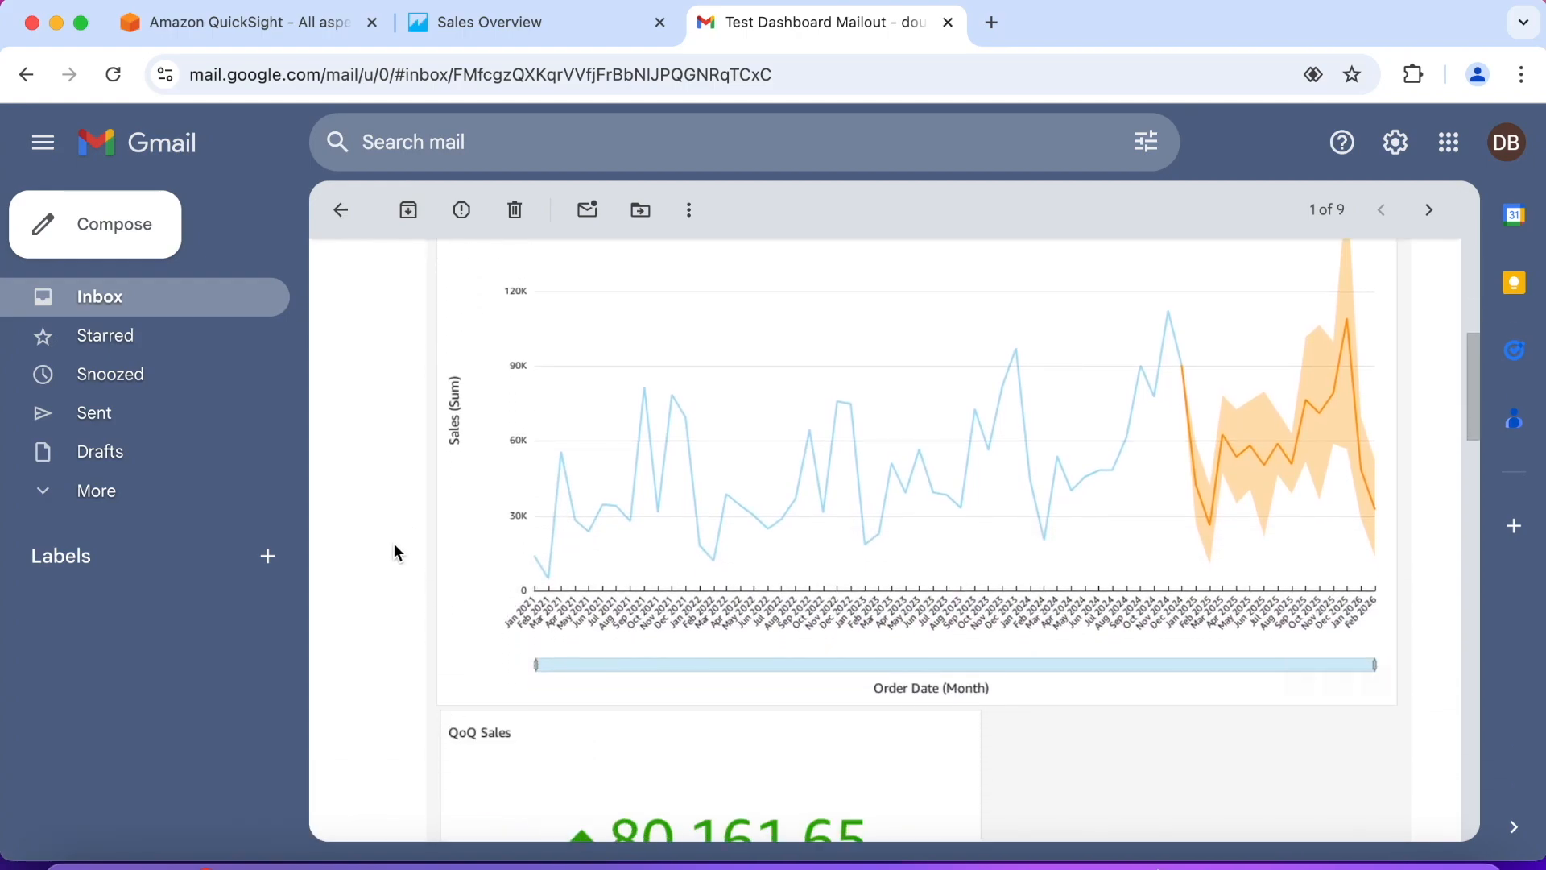
scroll(390, 531, up, 1)
scroll(391, 530, down, 5)
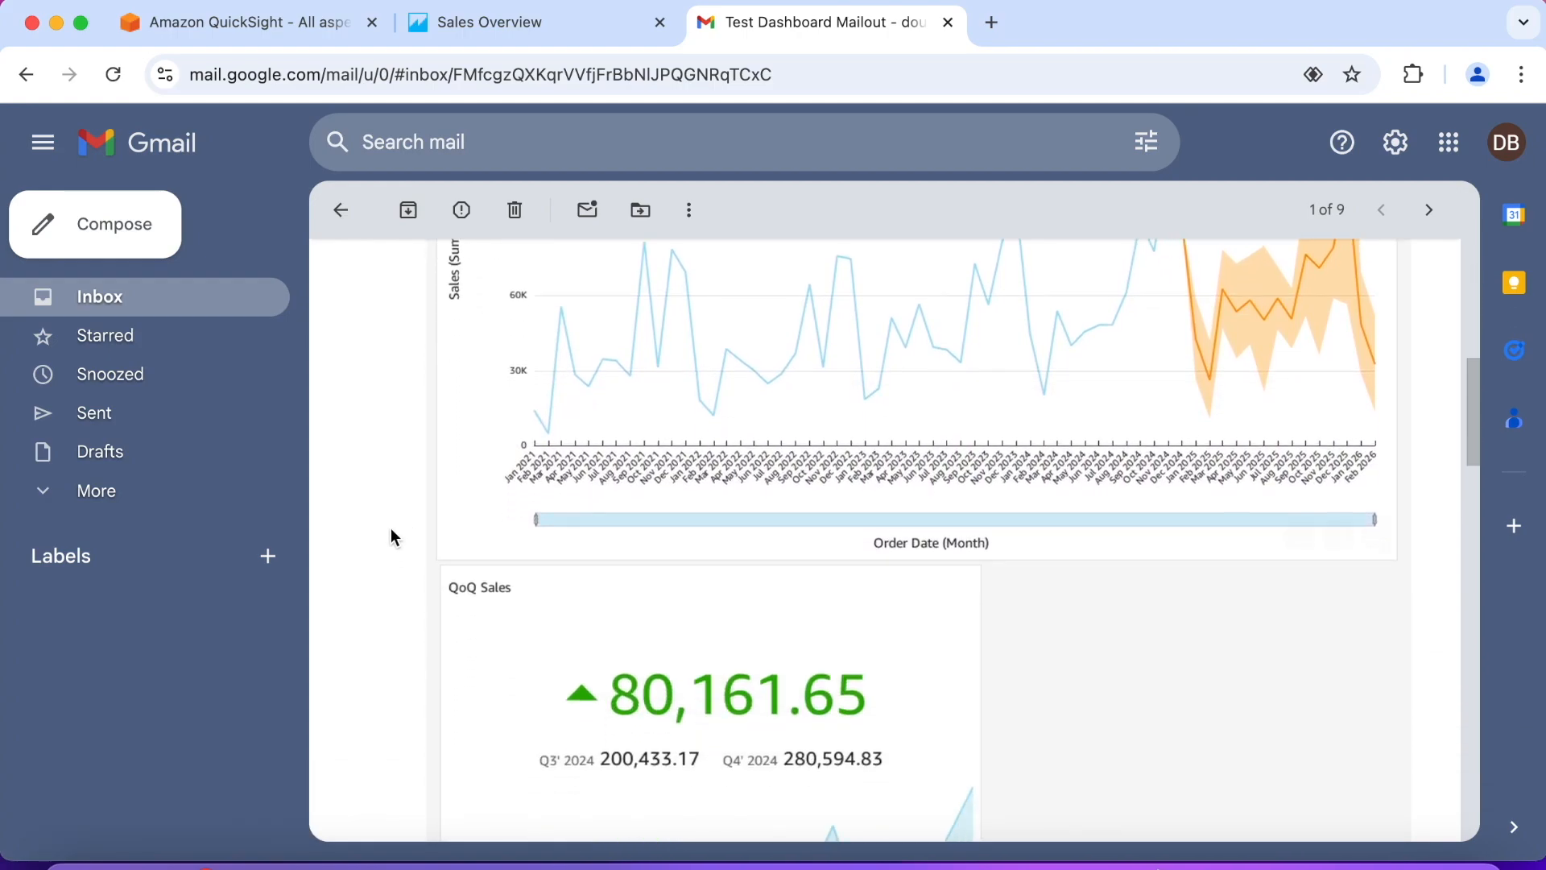
scroll(391, 530, down, 12)
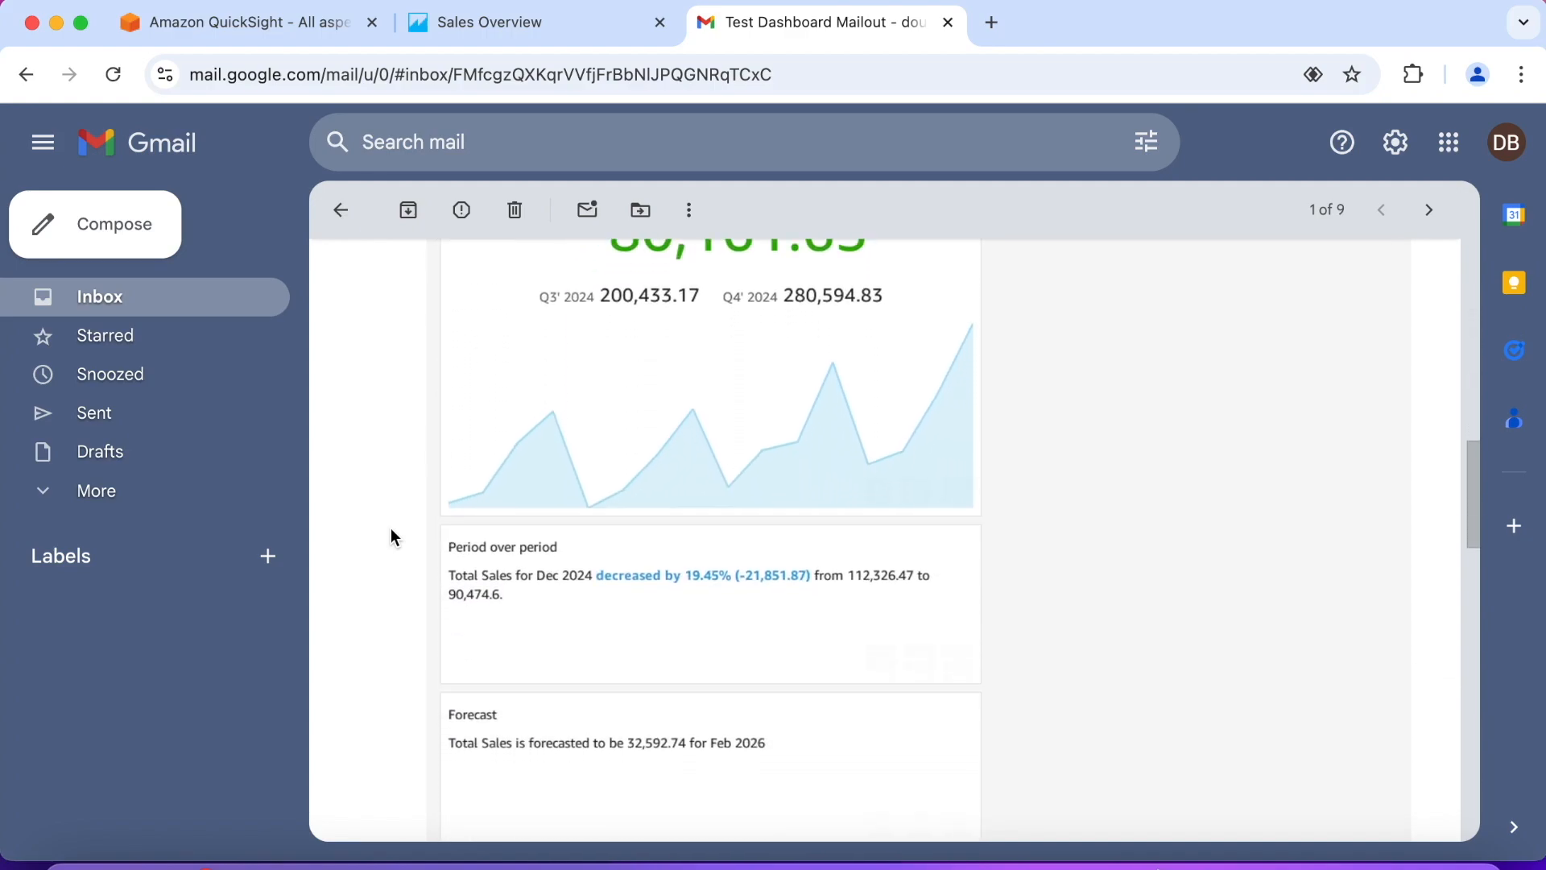
scroll(391, 532, down, 8)
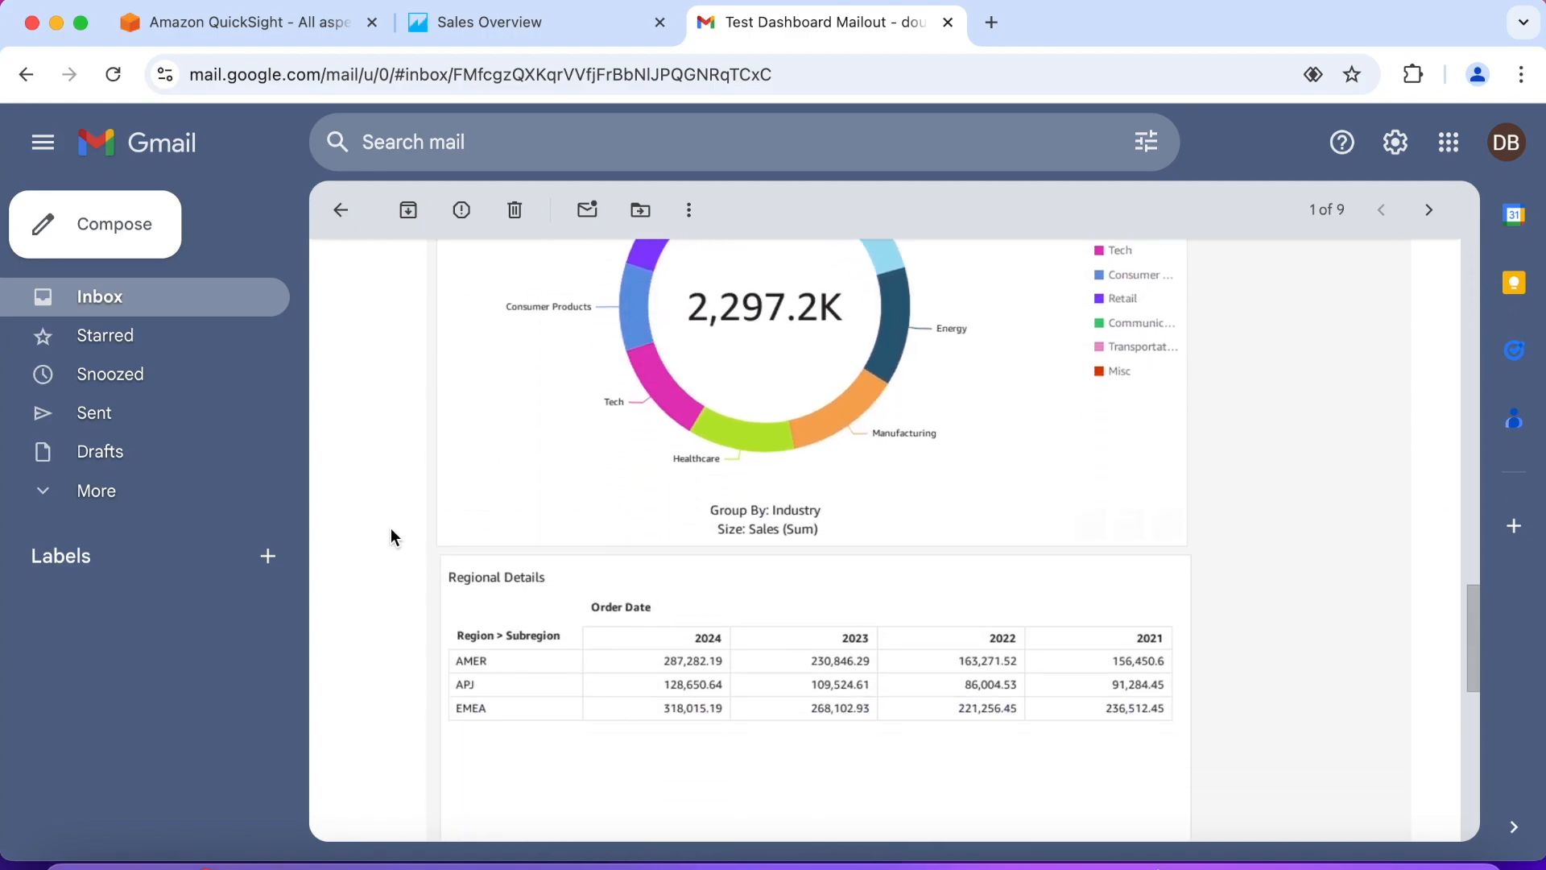
scroll(391, 535, down, 4)
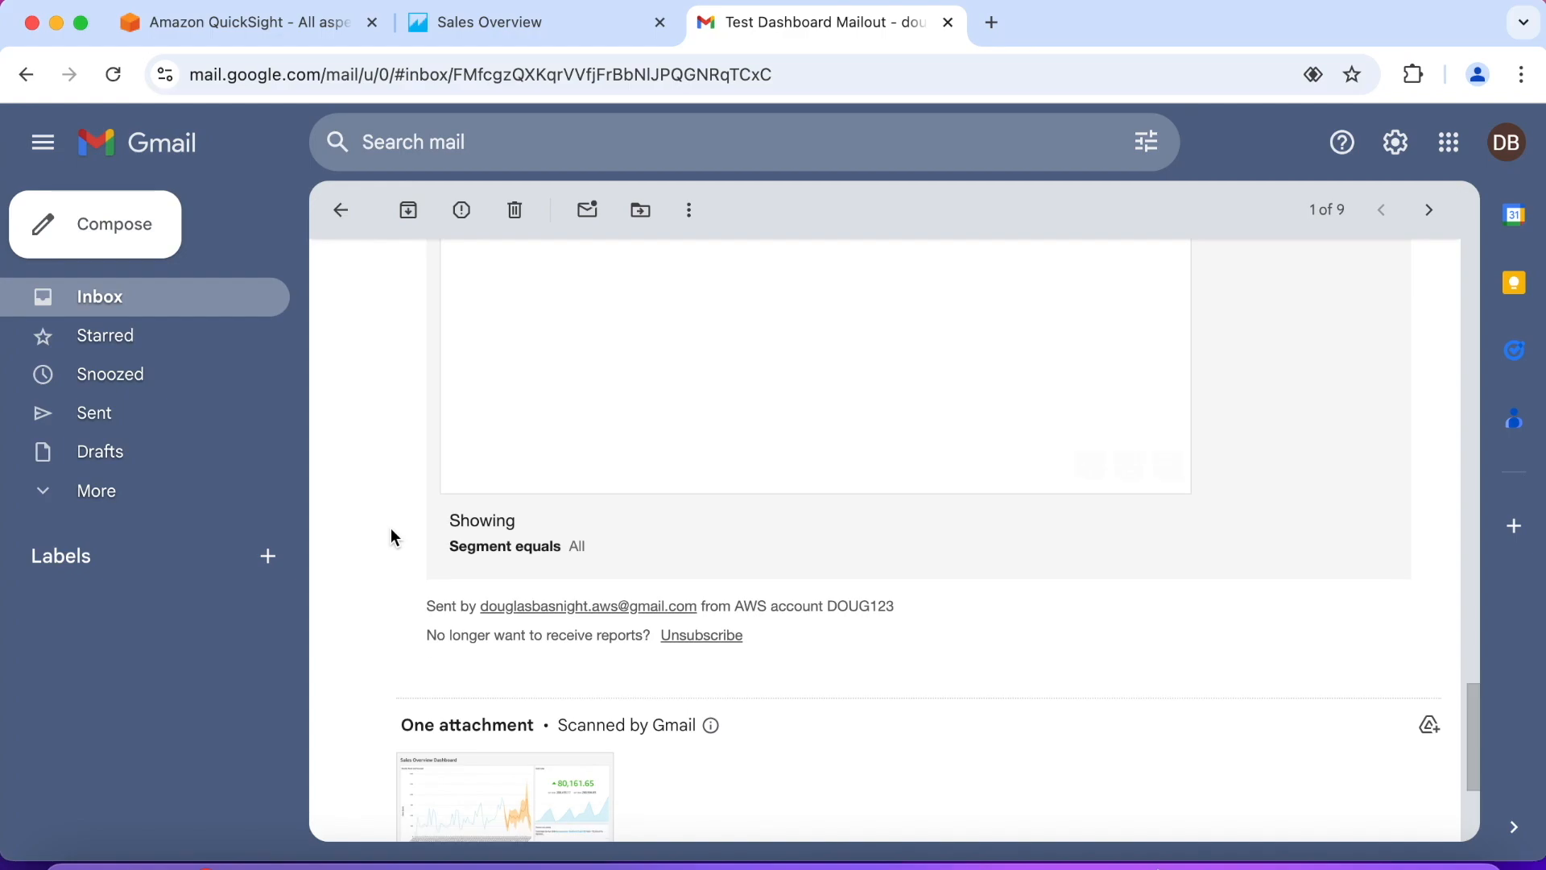
scroll(391, 535, down, 1)
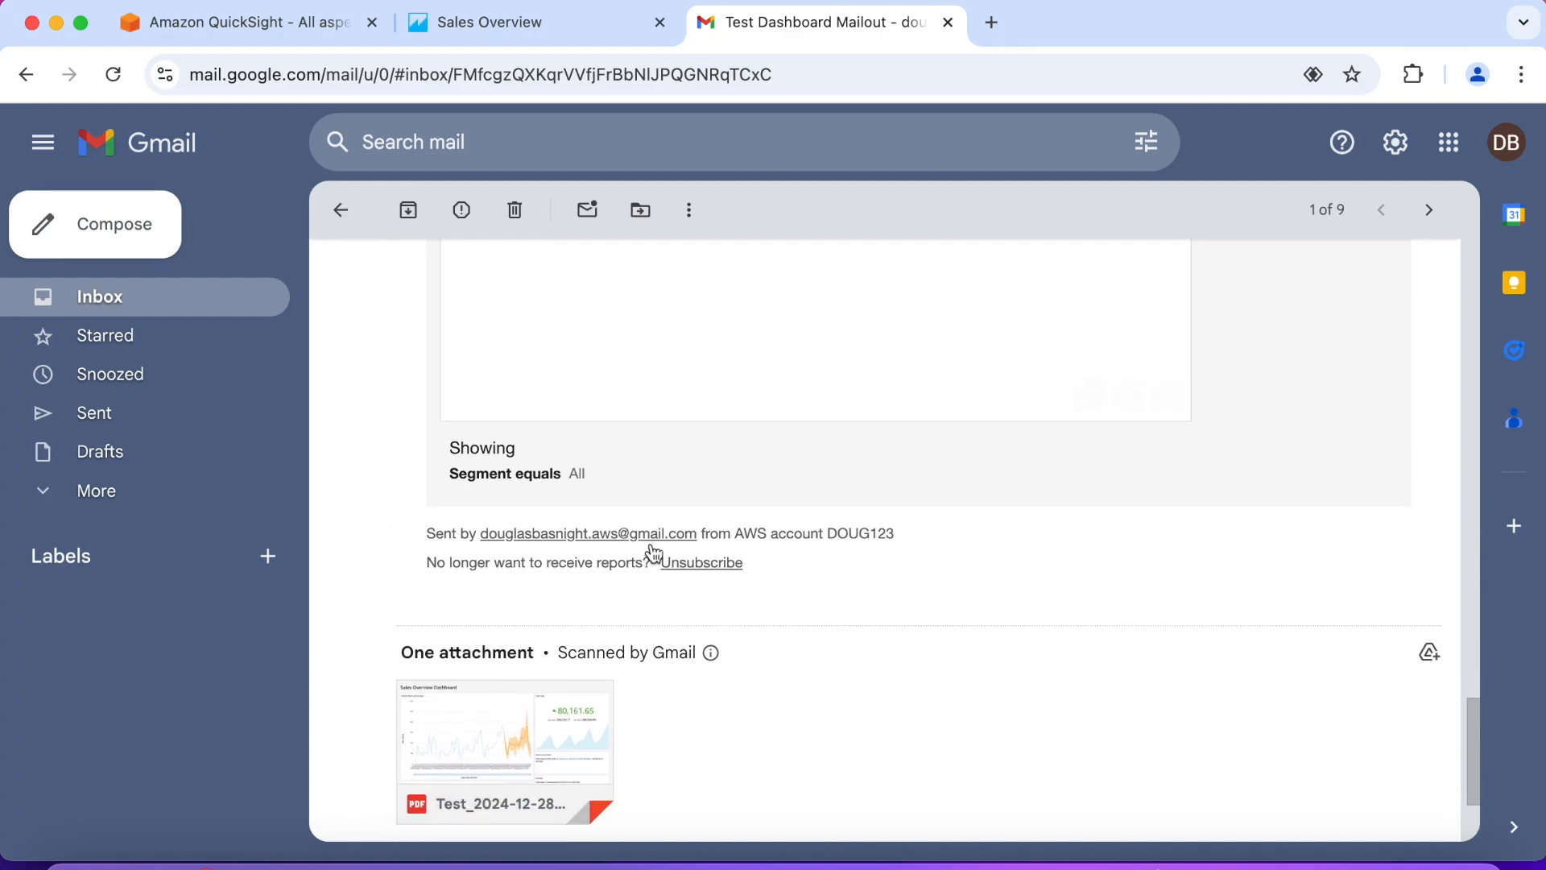
scroll(371, 582, down, 2)
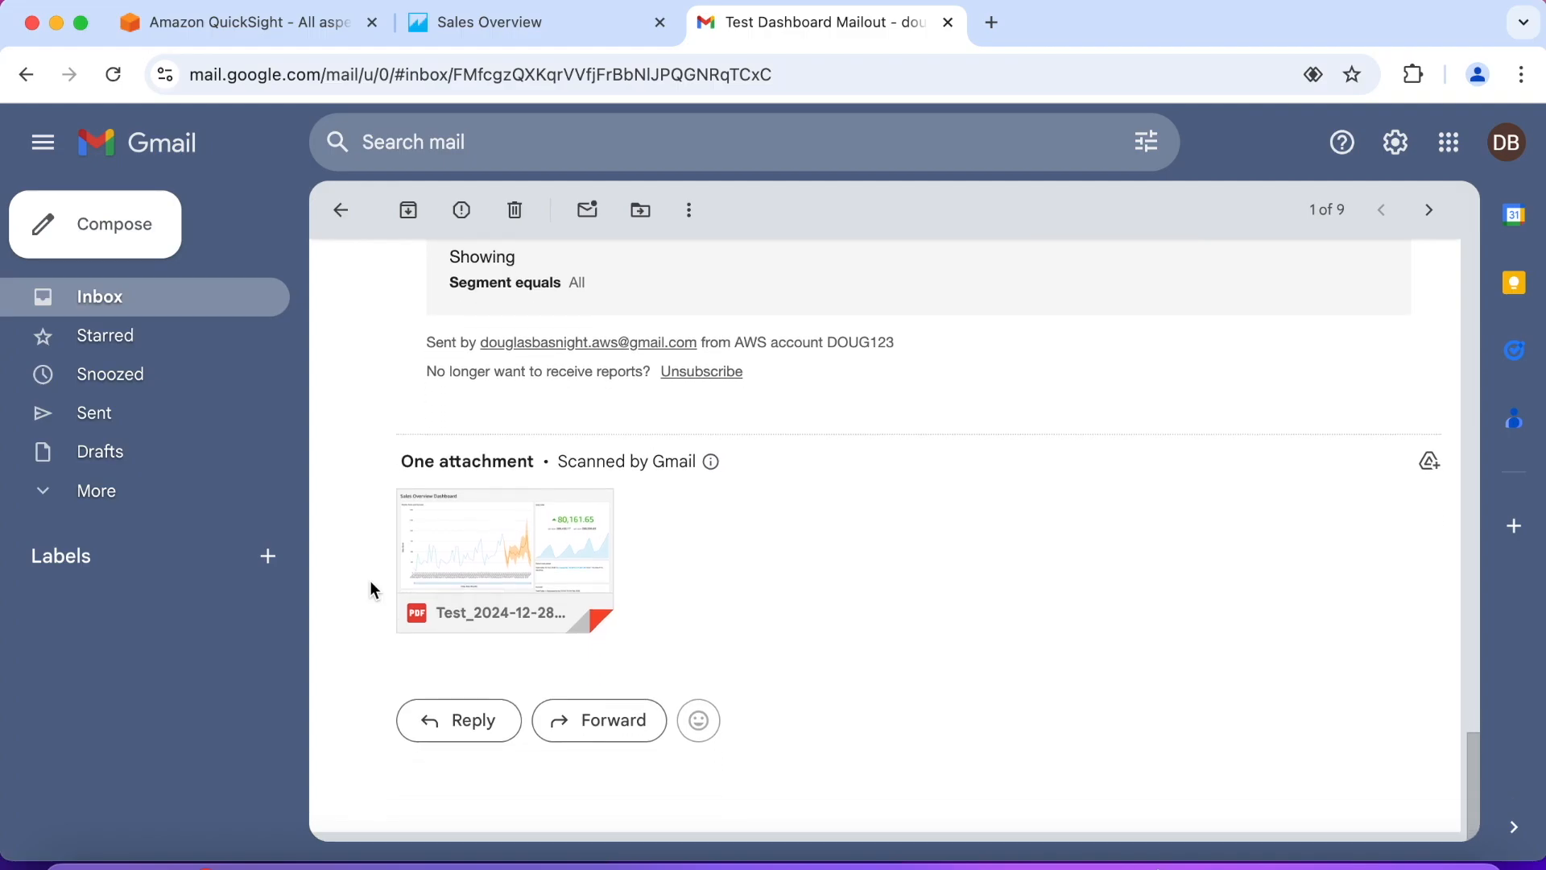
scroll(370, 580, up, 15)
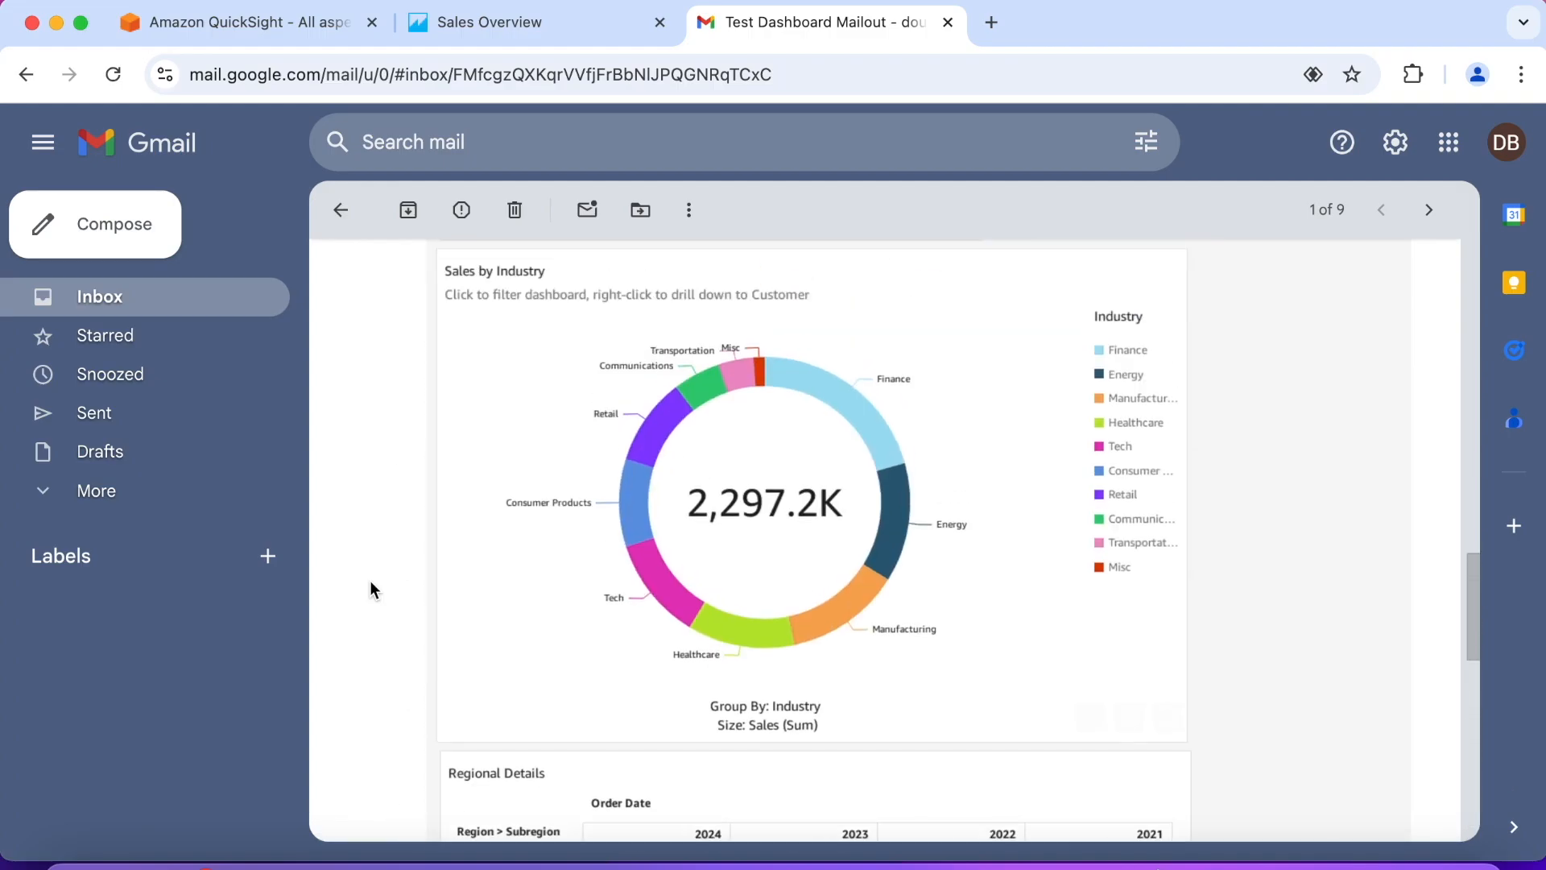
scroll(370, 580, up, 15)
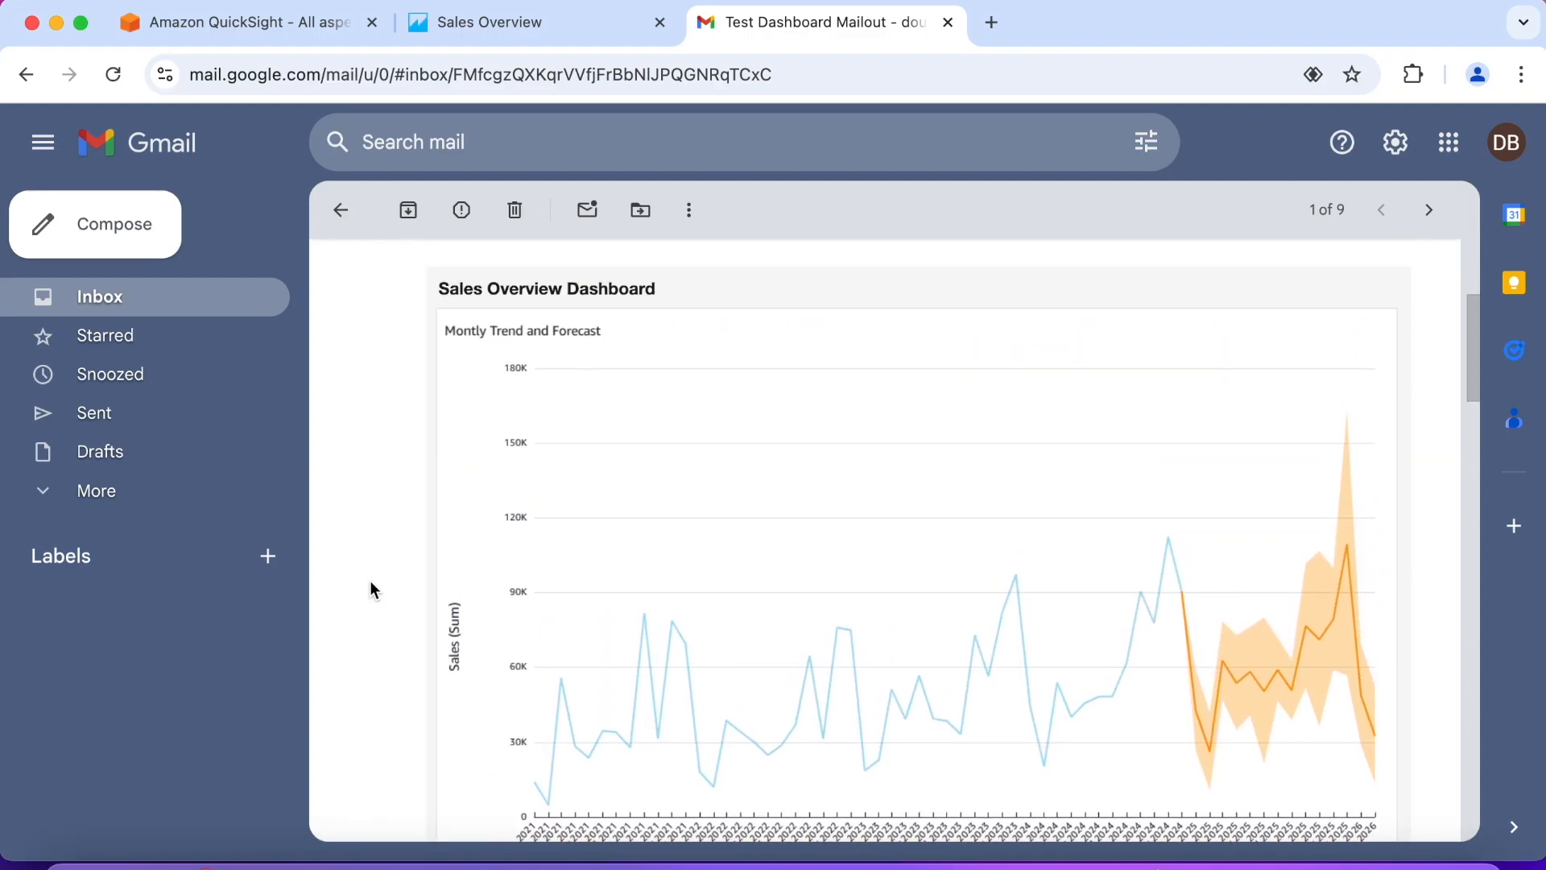
scroll(370, 580, up, 2)
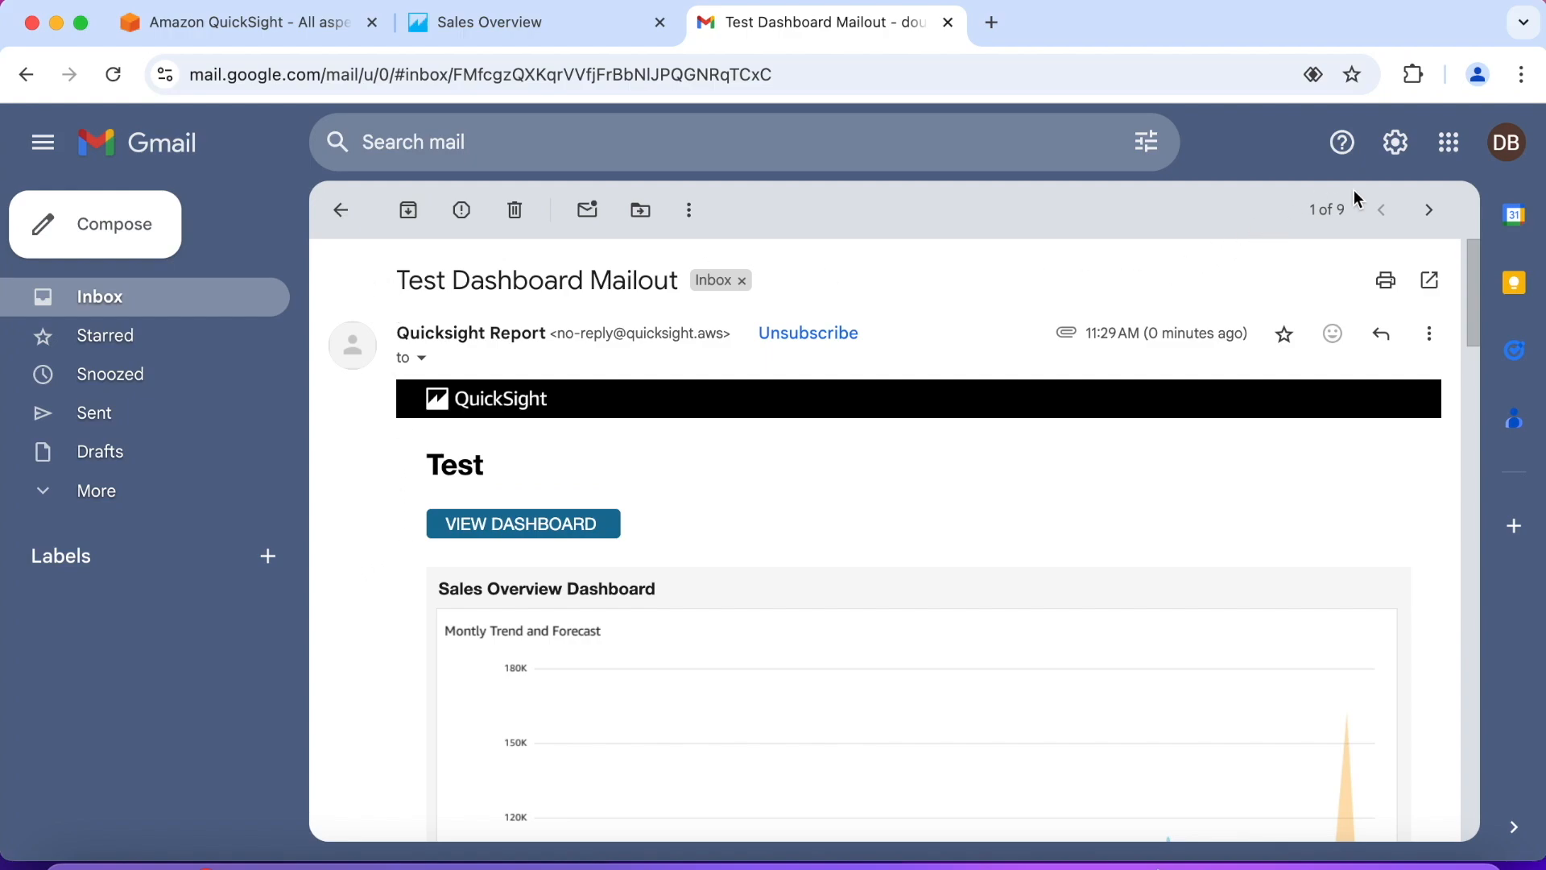
Step: Sign out of the Gmail account and close its browser tab to return to the QuickSight dashboard
click(1502, 152)
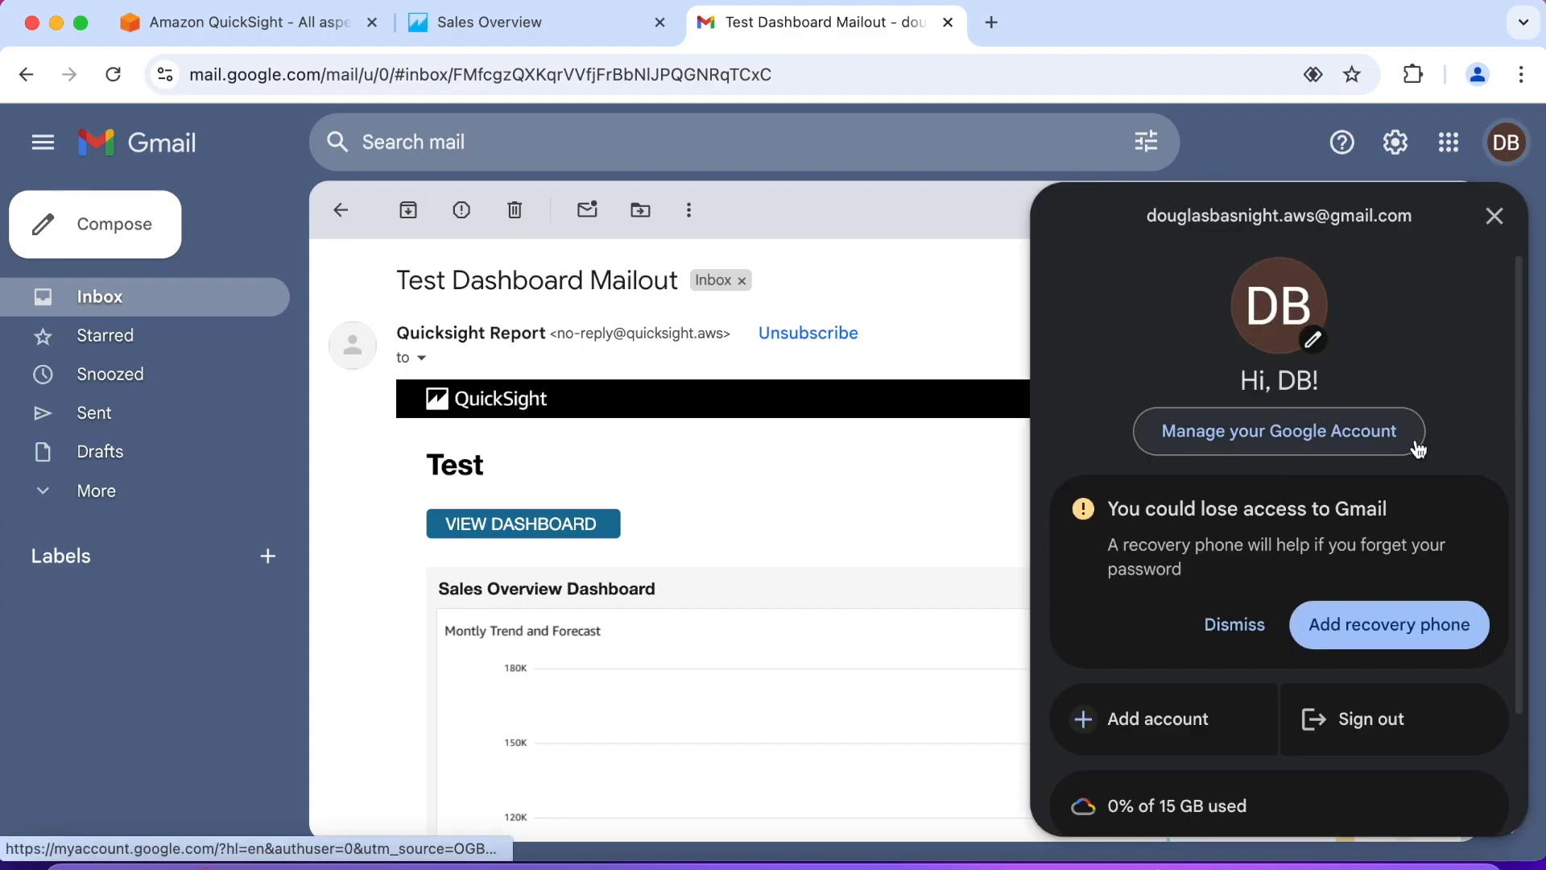
click(1377, 722)
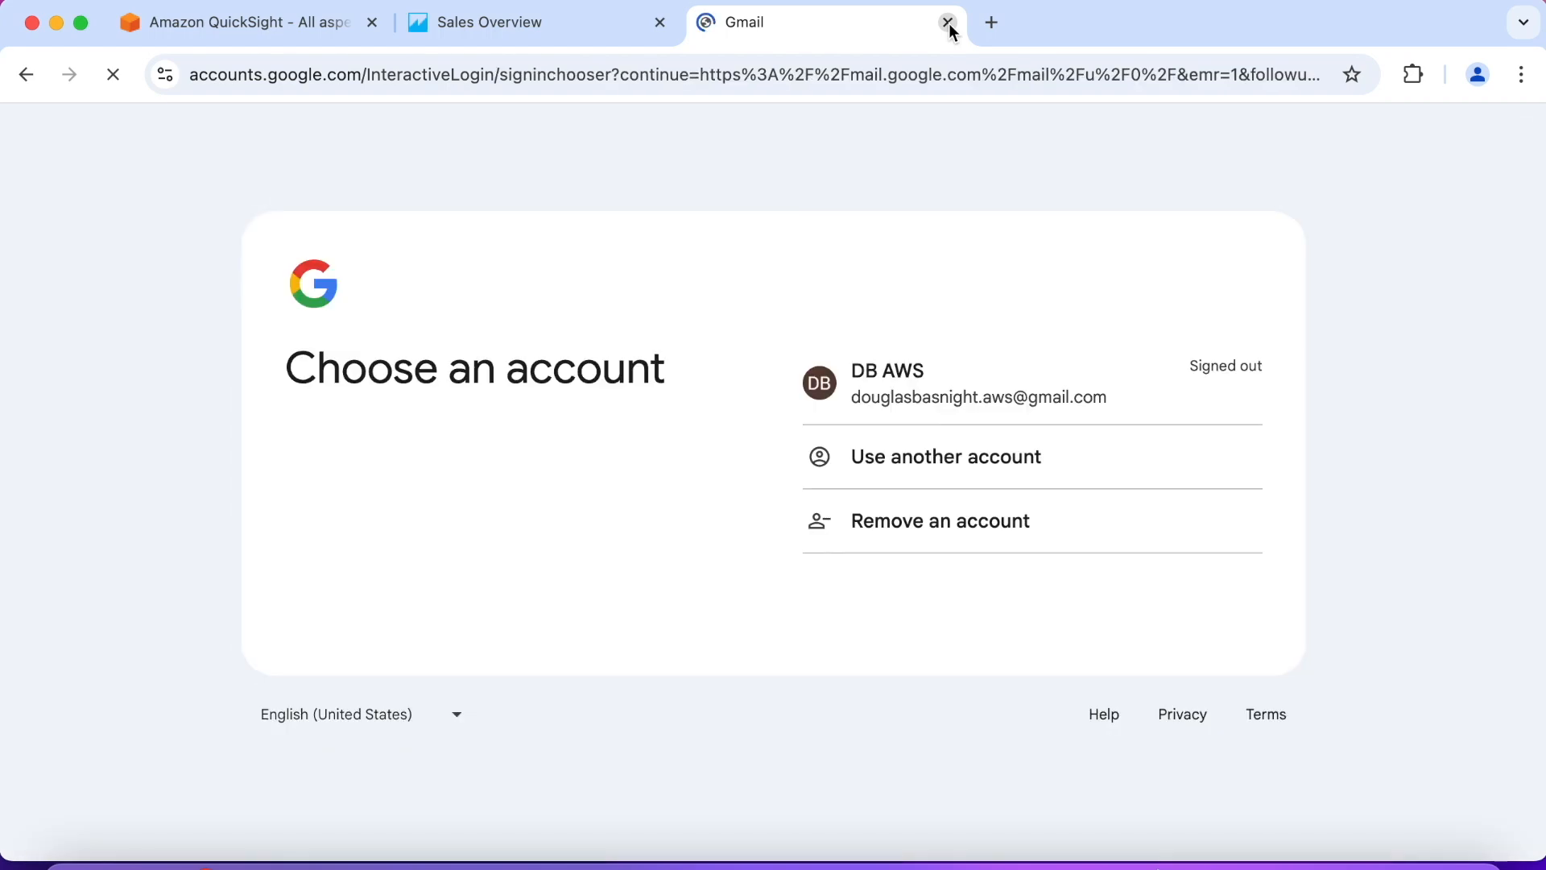
click(948, 23)
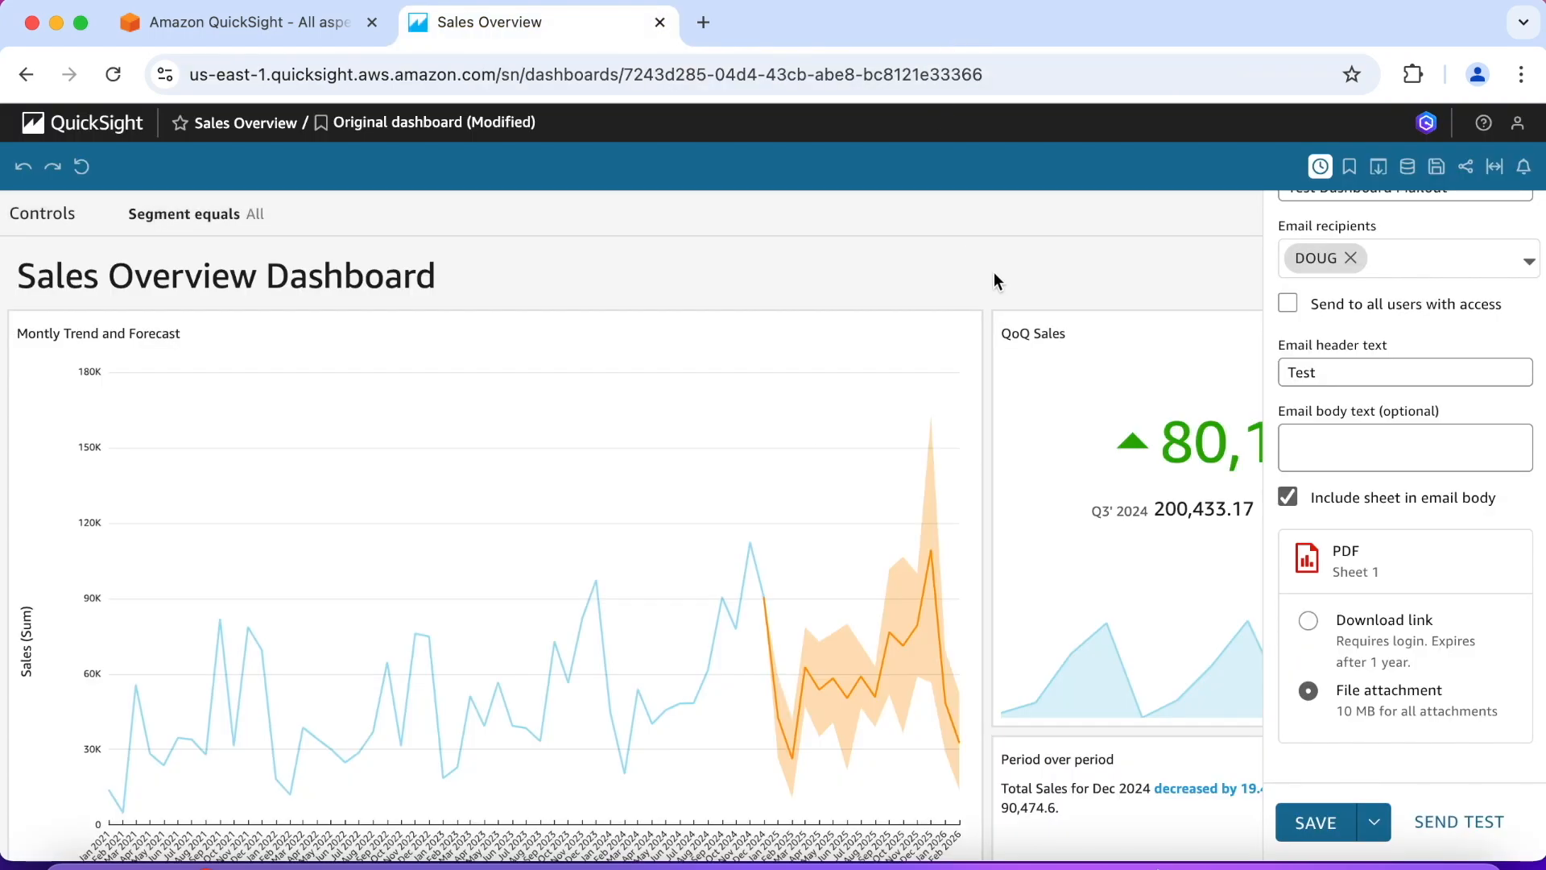